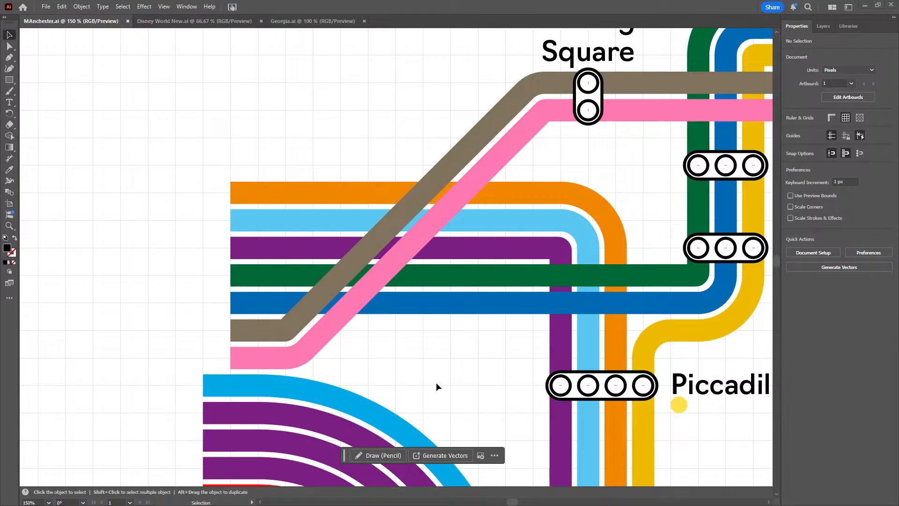
Examine the tram lines, station markers and yellow dots from Exchange Square down to the service labels at Manchester Piccadilly
scroll(331, 345, "up", 1)
left_click_drag(291, 323, 259, 317)
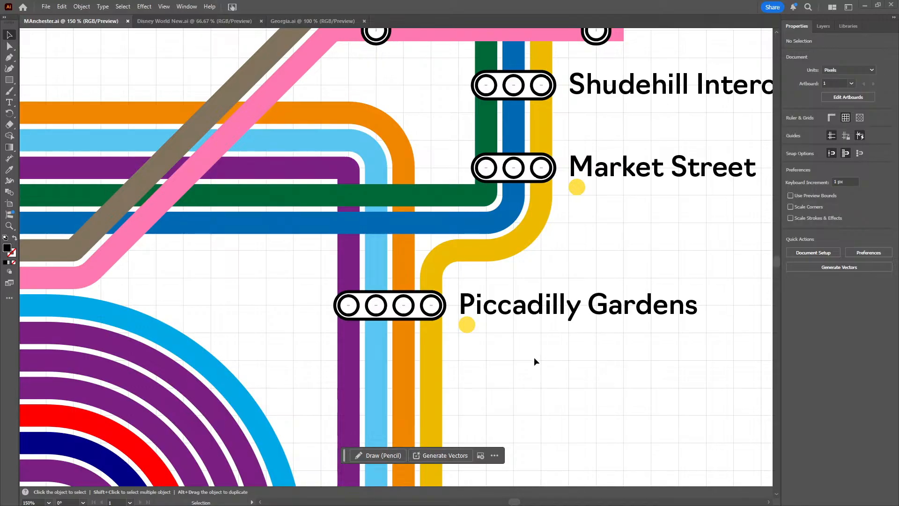
scroll(526, 370, "right", 4)
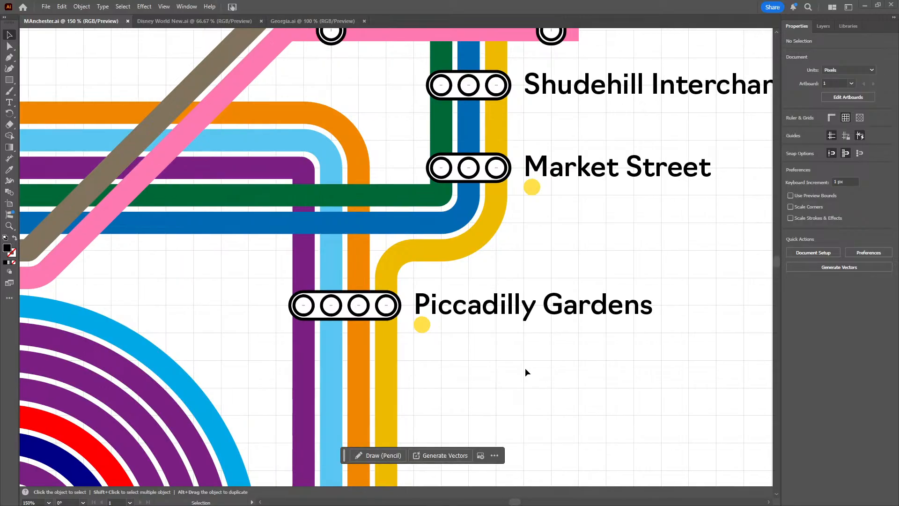
scroll(525, 367, "down", 2, "alt")
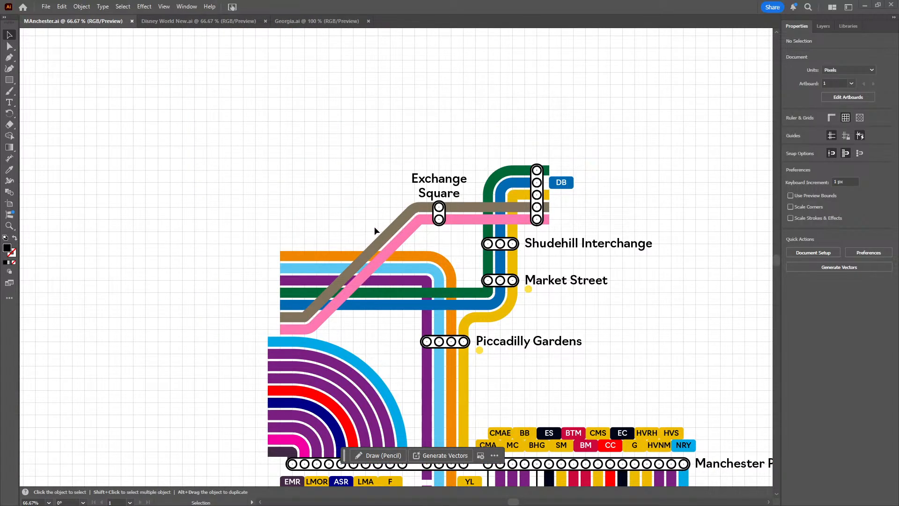
left_click_drag(547, 370, 367, 200)
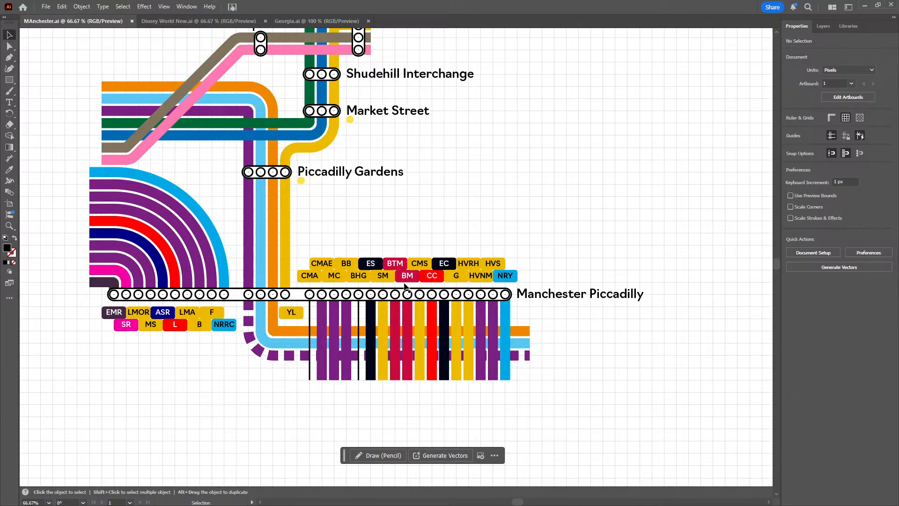
scroll(404, 290, "up", 2)
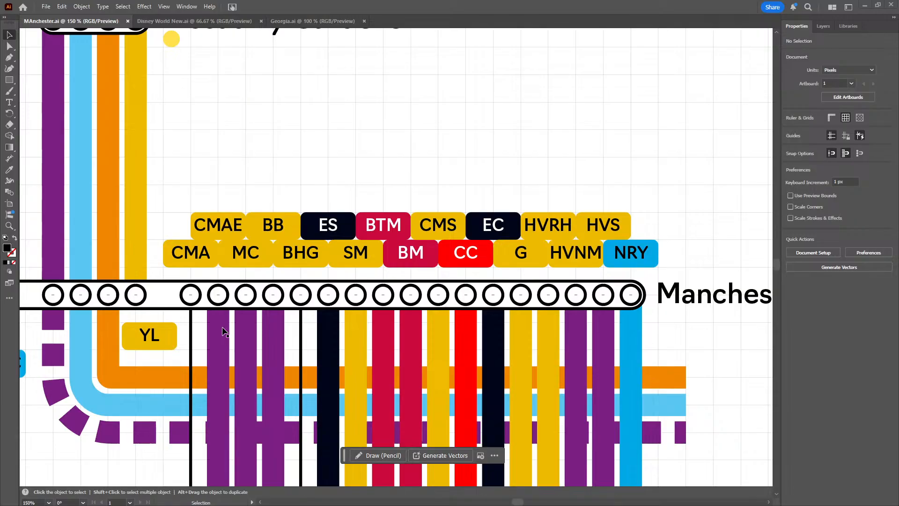
left_click_drag(232, 145, 277, 216)
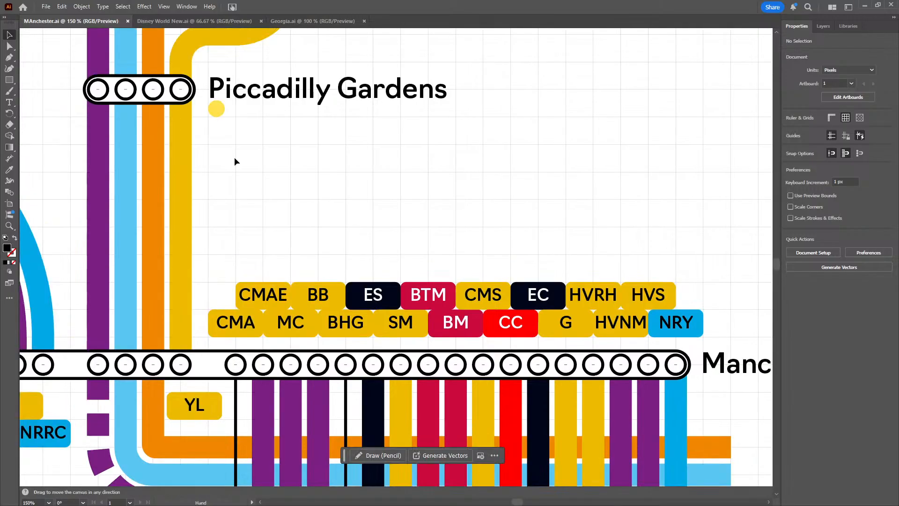
left_click_drag(237, 166, 340, 309)
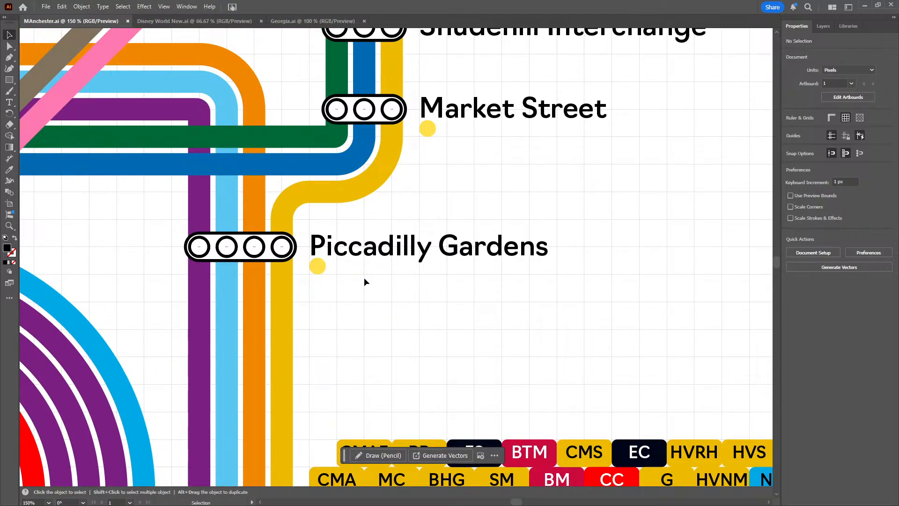
left_click_drag(488, 184, 493, 217)
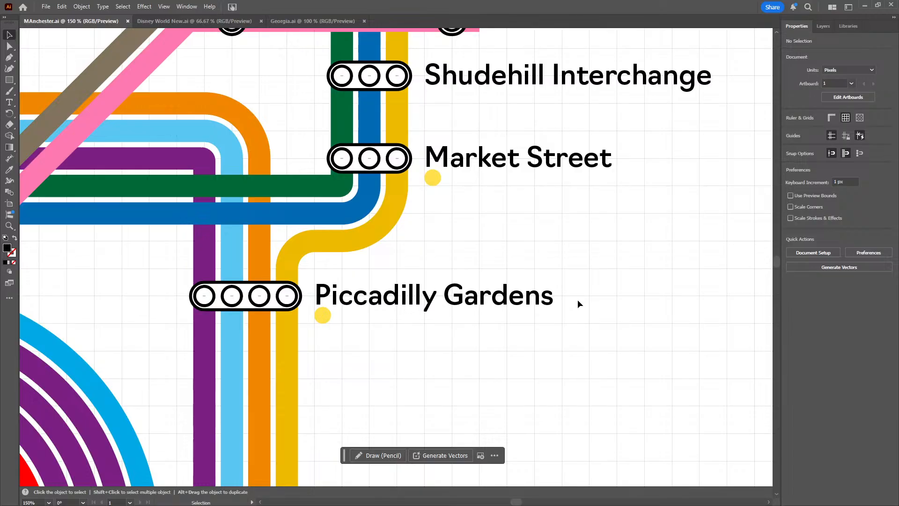
left_click_drag(521, 247, 451, 270)
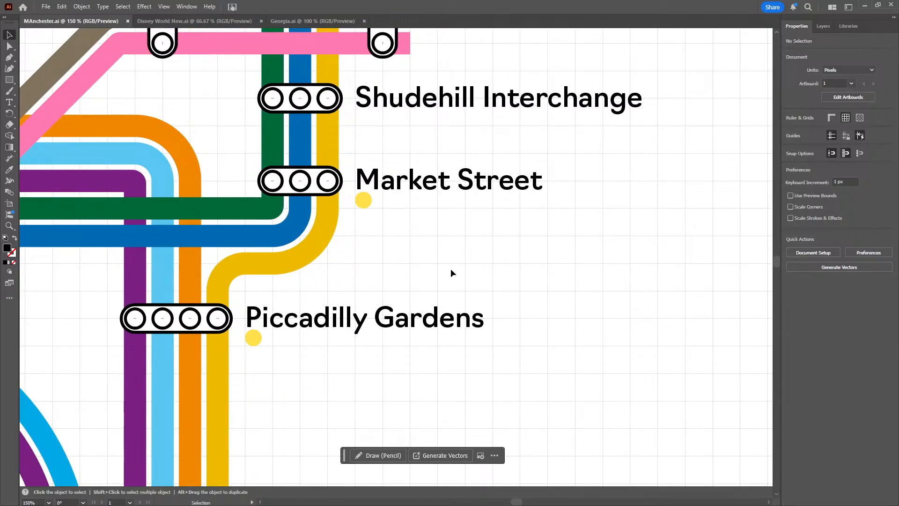
left_click_drag(466, 274, 445, 226)
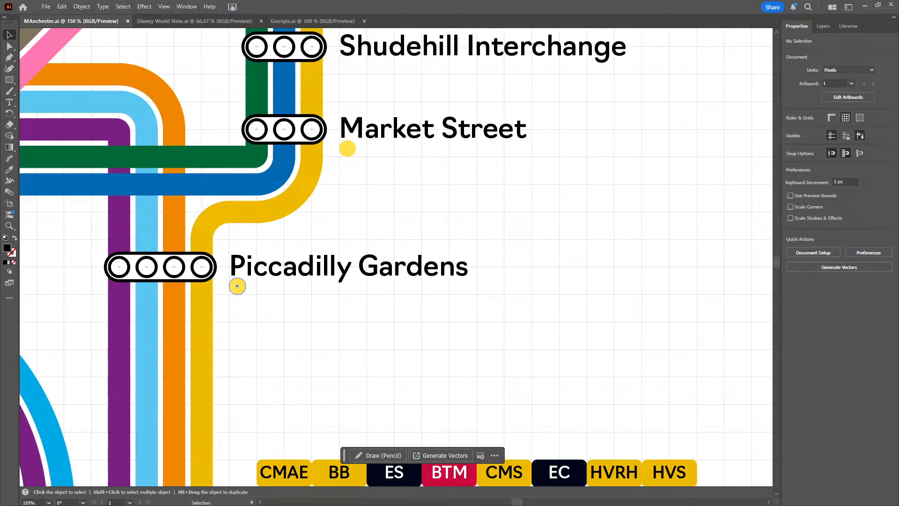
left_click(352, 232)
Switch to Firefox, search the web for "marta map" in a new tab and block the location request
left_click_drag(0, 140, 669, 0)
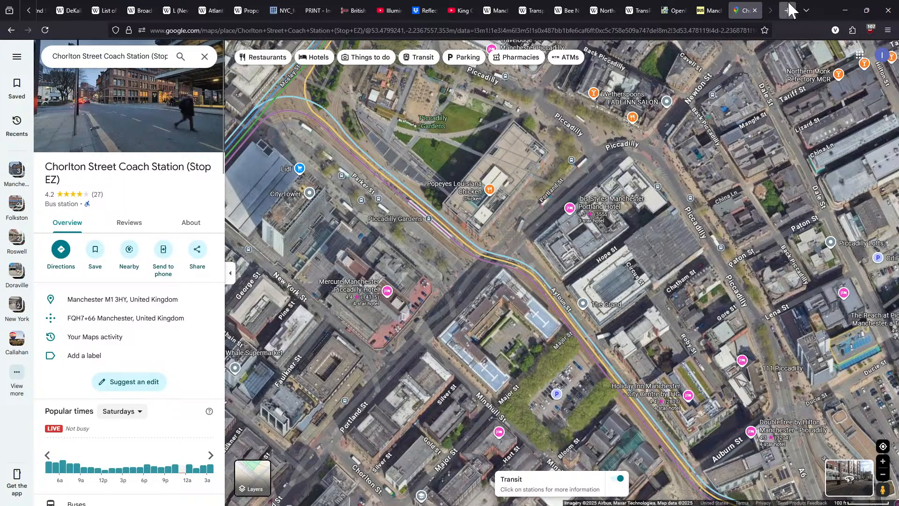
left_click(788, 2)
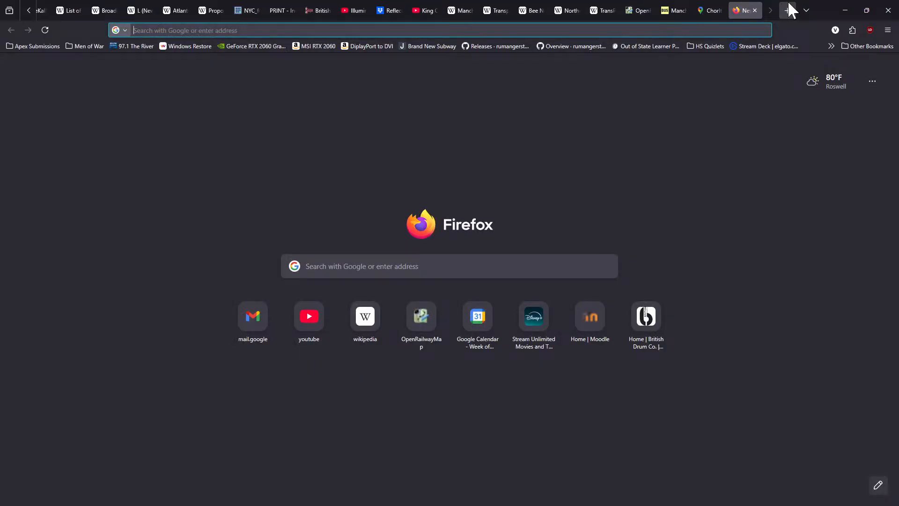
type("marta map")
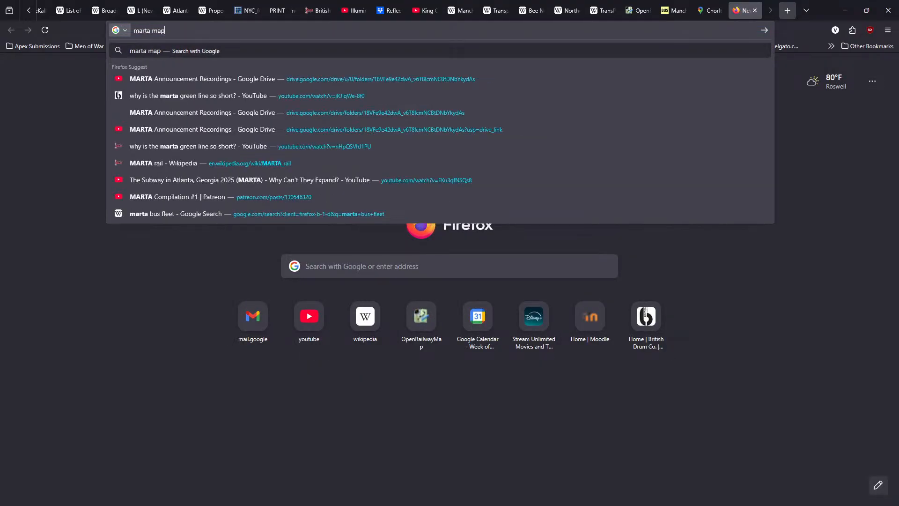
key("Return")
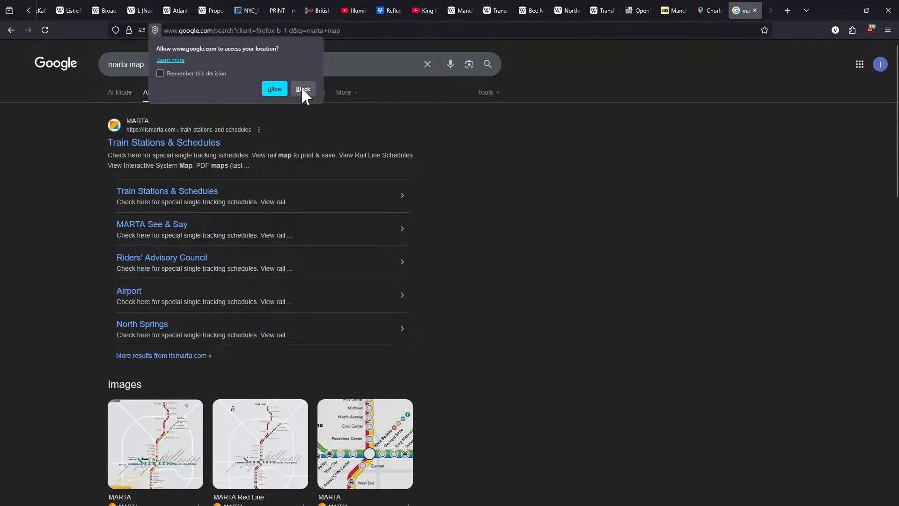
left_click(303, 88)
Open the first MARTA map image result and view the rail map on its Train Stations & Schedules page
left_click(168, 440)
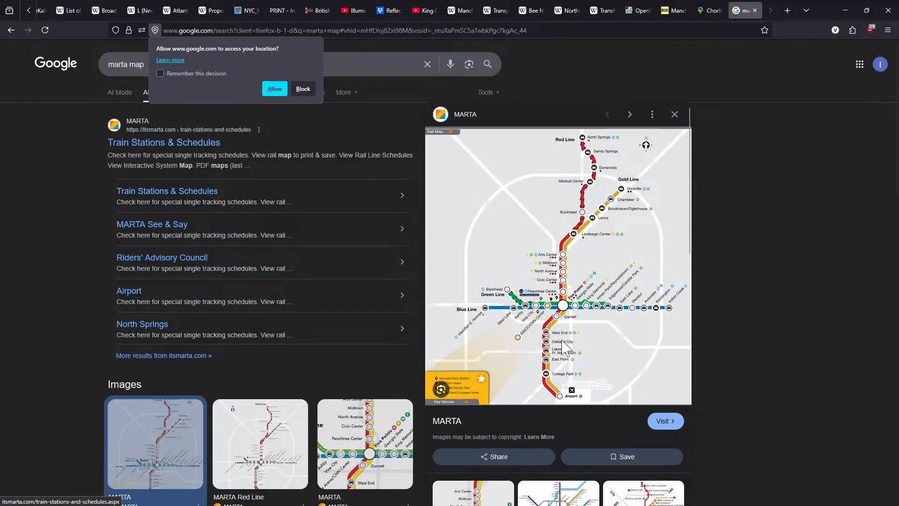
left_click(624, 320)
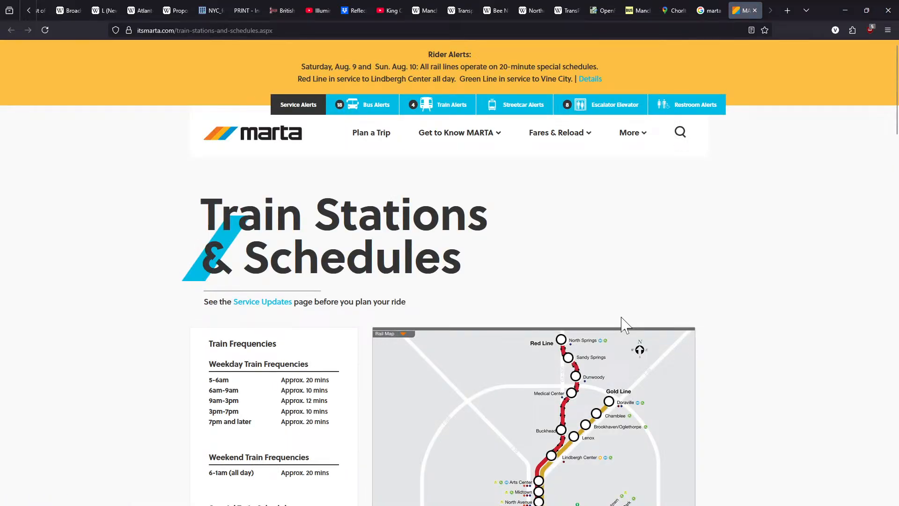
scroll(541, 255, "down", 4)
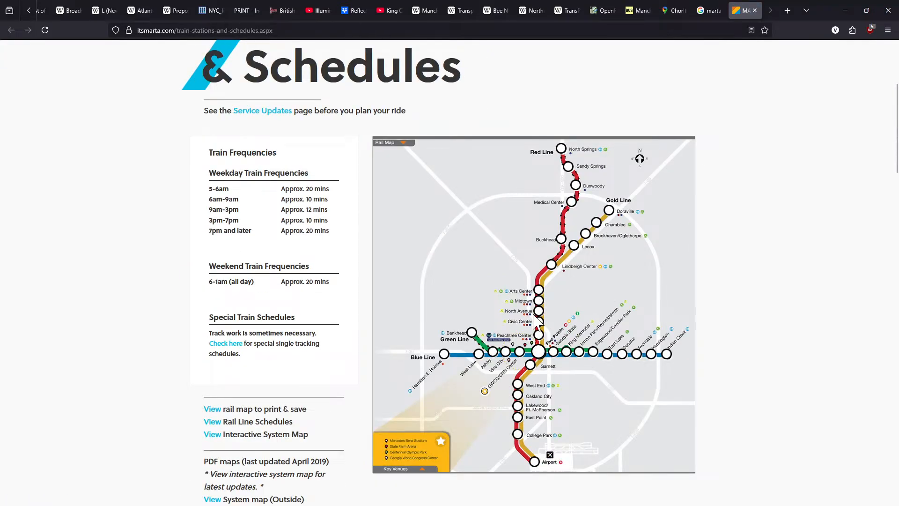
scroll(564, 326, "up", 3)
scroll(564, 330, "down", 4)
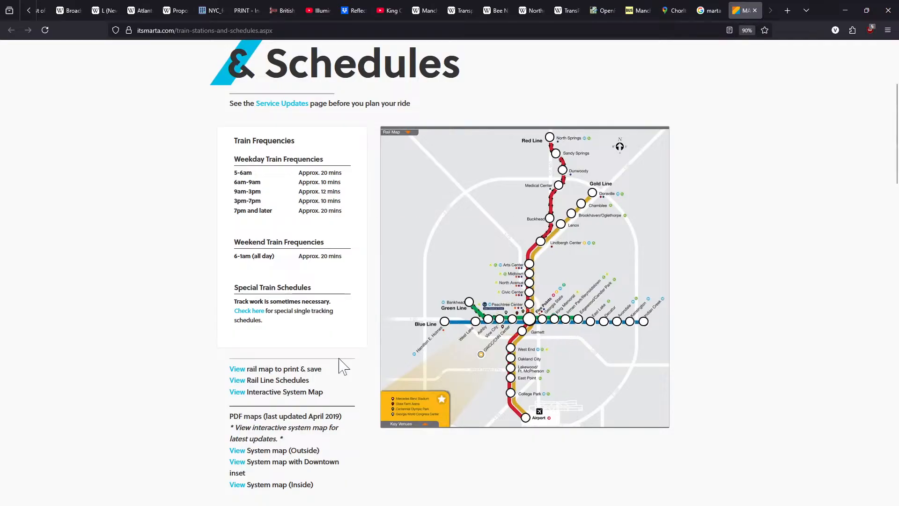
View the System map (Outside) PDF and close it again
left_click(237, 451)
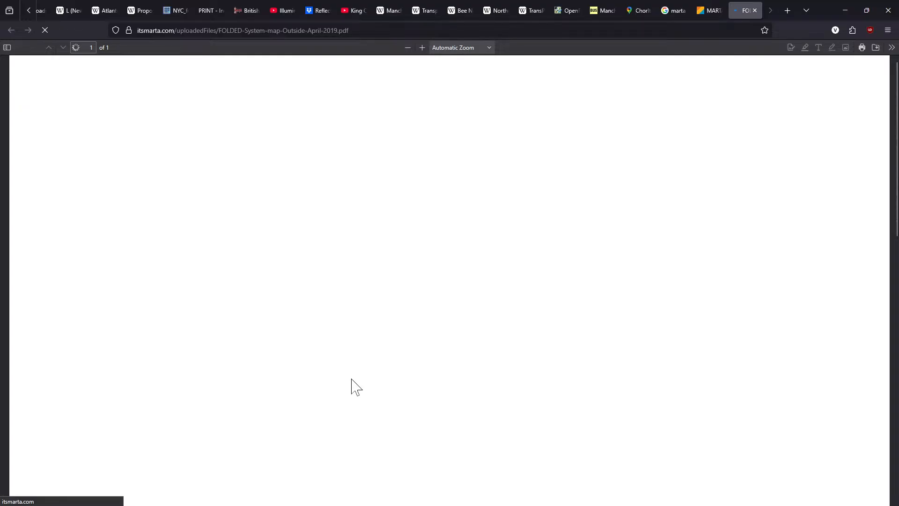
scroll(470, 322, "down", 2)
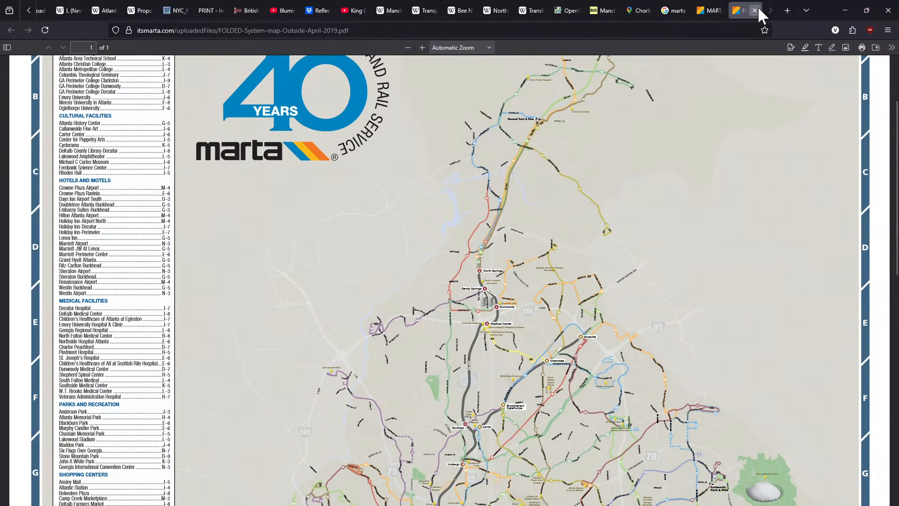
left_click(758, 7)
Open the printable rail map PDF, examine the lines and connection symbols around Five Points at 60% zoom, and close it
left_click(242, 369)
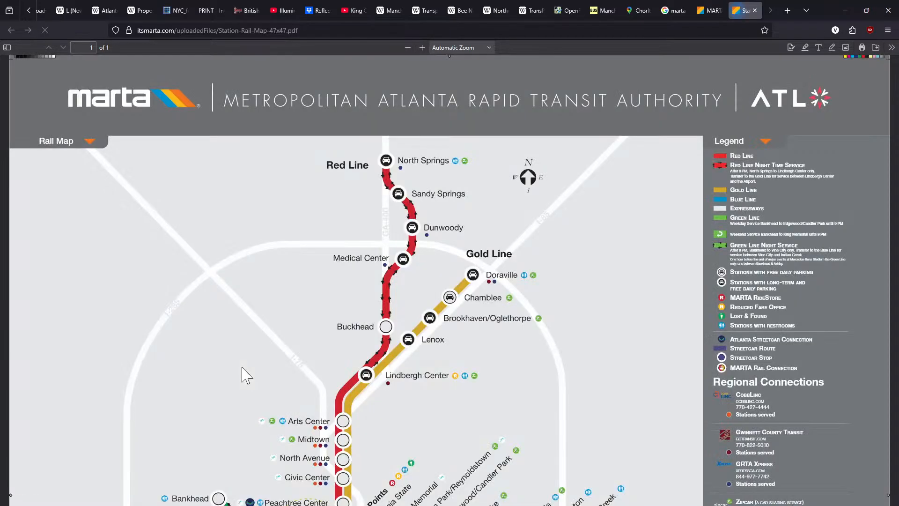
scroll(307, 328, "down", 3)
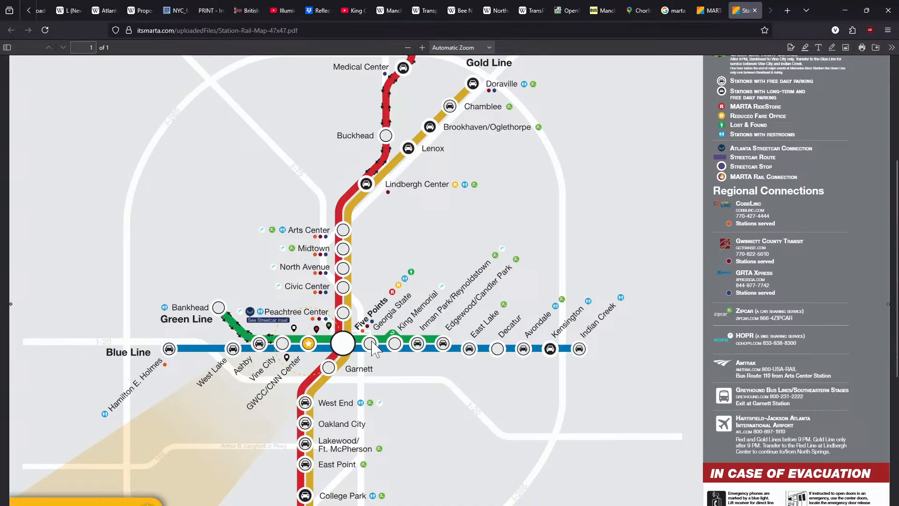
left_click(422, 47)
left_click(422, 47)
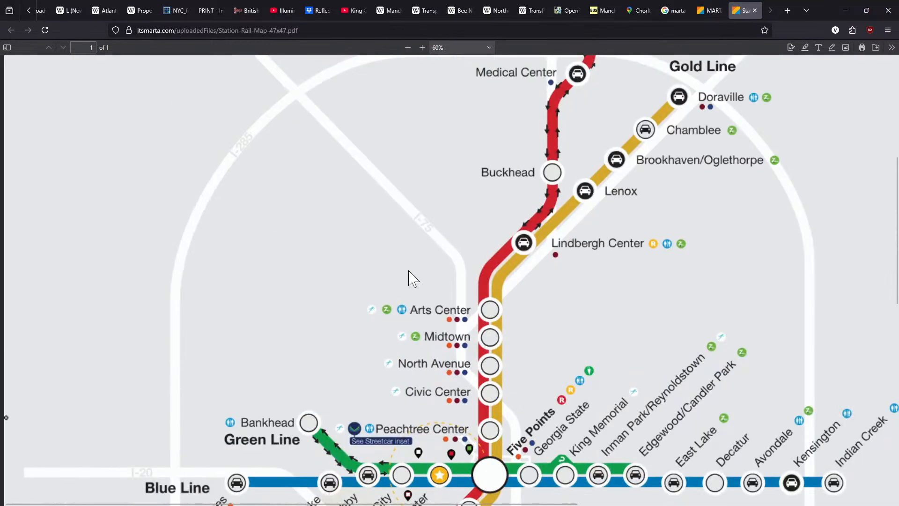
scroll(408, 279, "down", 3)
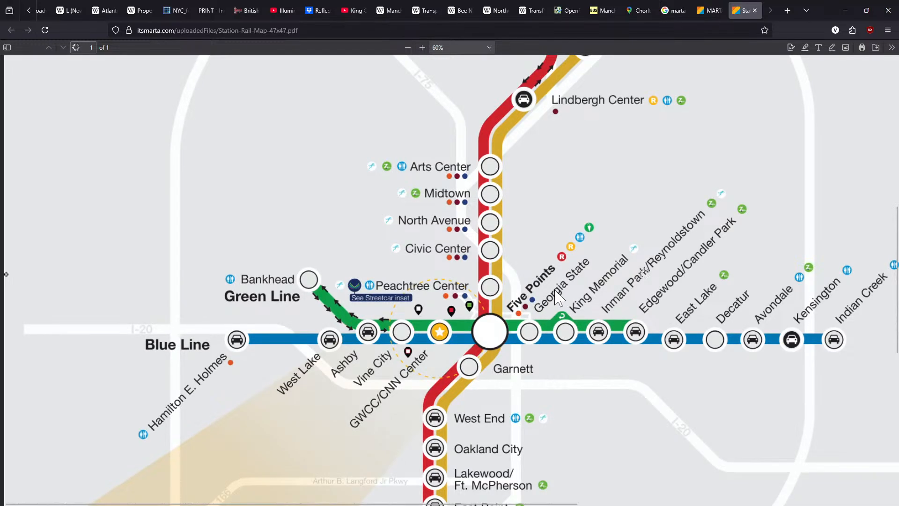
middle_click(338, 304)
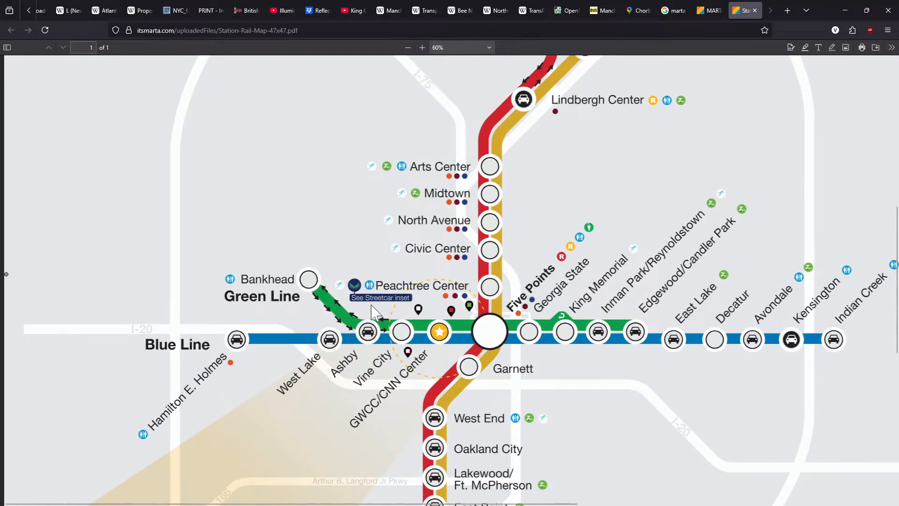
middle_click(418, 304)
middle_click(357, 280)
middle_click(493, 298)
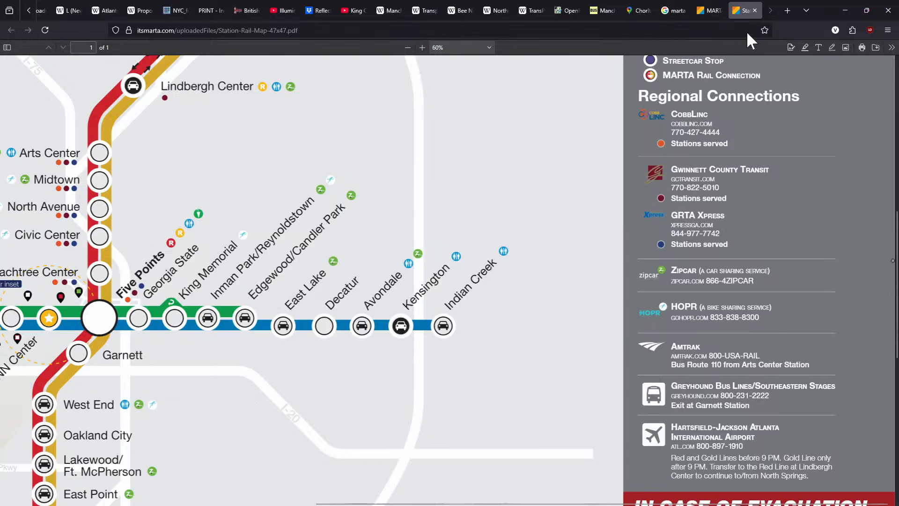
left_click(754, 10)
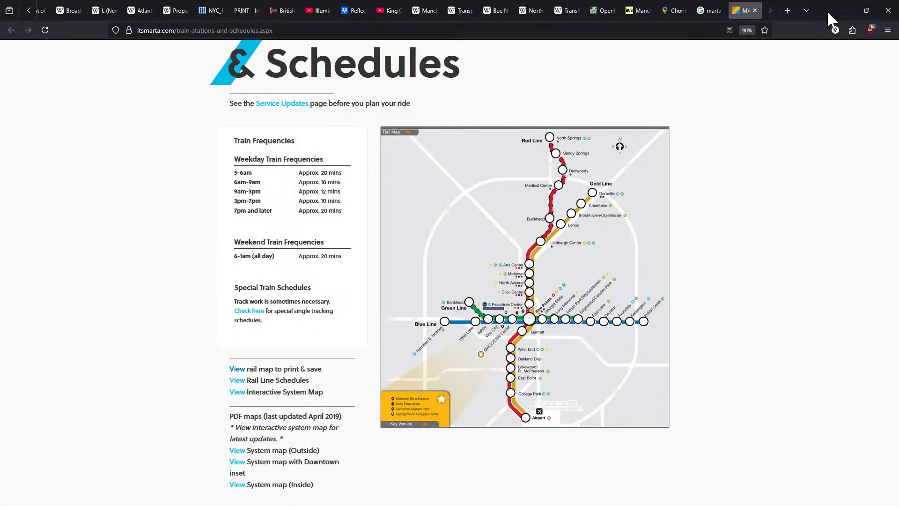
Switch back to Illustrator and examine the yellow dots at Market Street and Piccadilly Gardens and the labels at Manchester Piccadilly
double_click(827, 10)
left_click(804, 44)
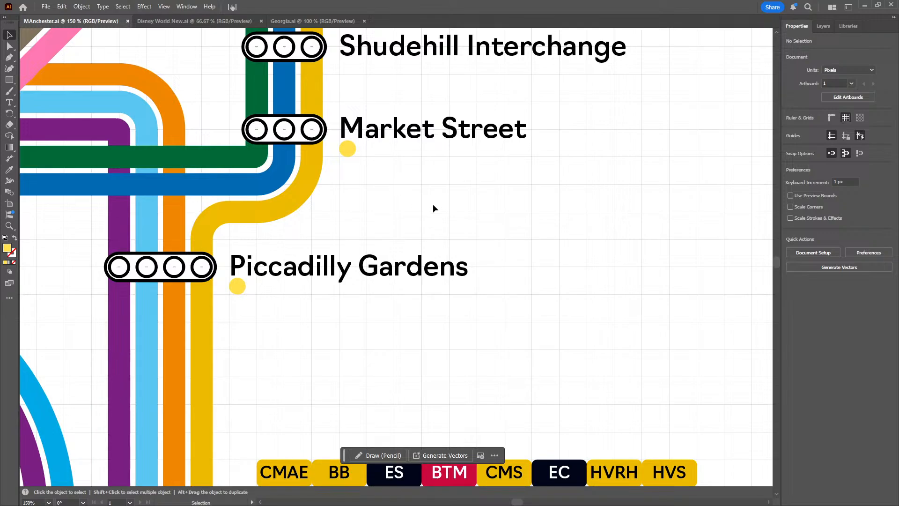
left_click_drag(406, 183, 580, 360)
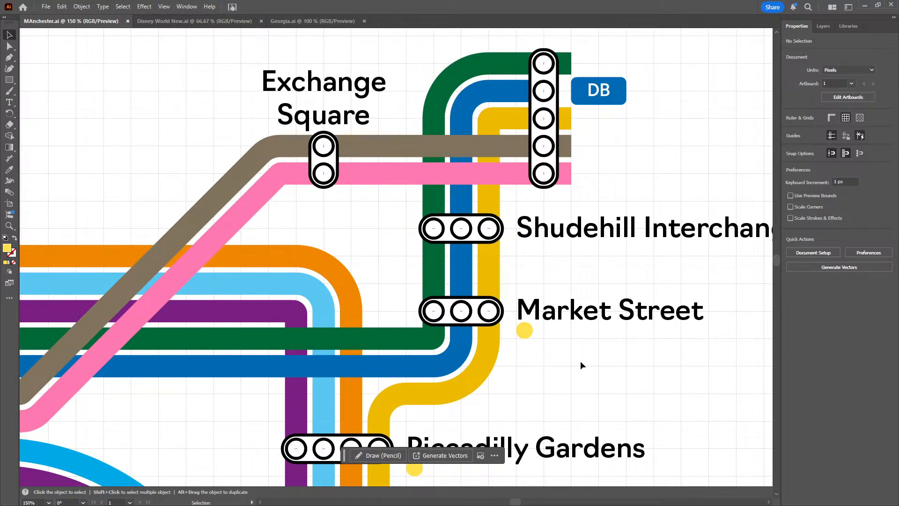
left_click_drag(573, 356, 503, 297)
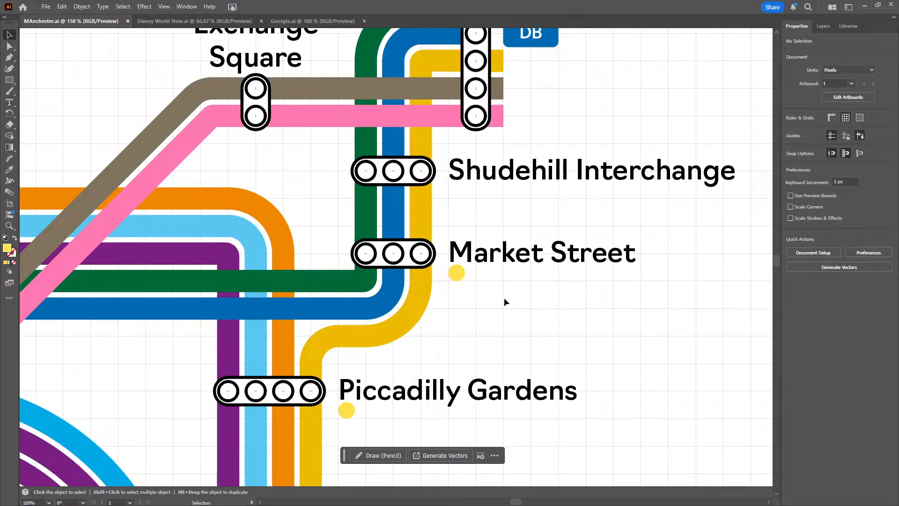
left_click_drag(487, 317, 456, 239)
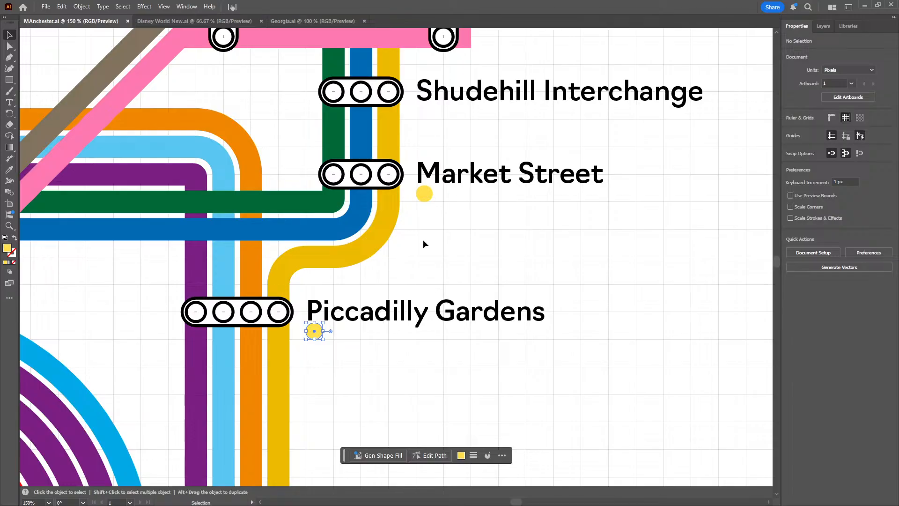
left_click(403, 187)
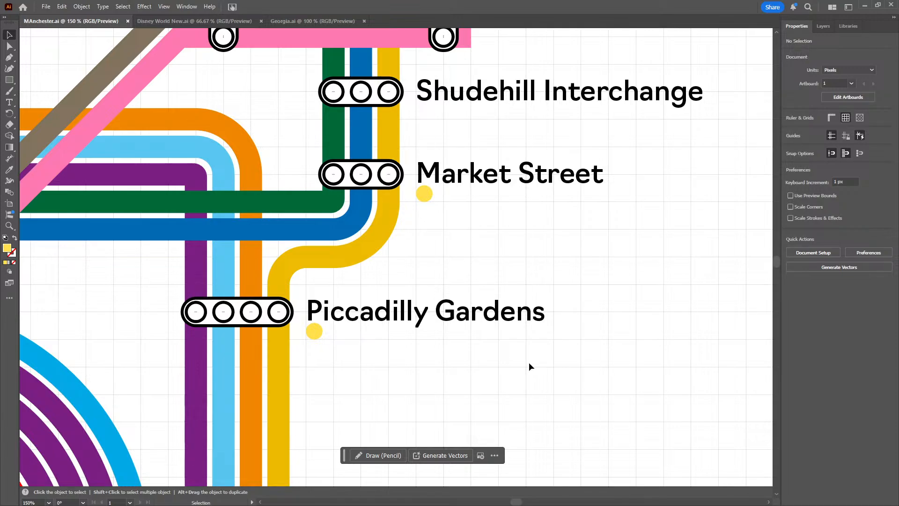
left_click_drag(530, 362, 475, 203)
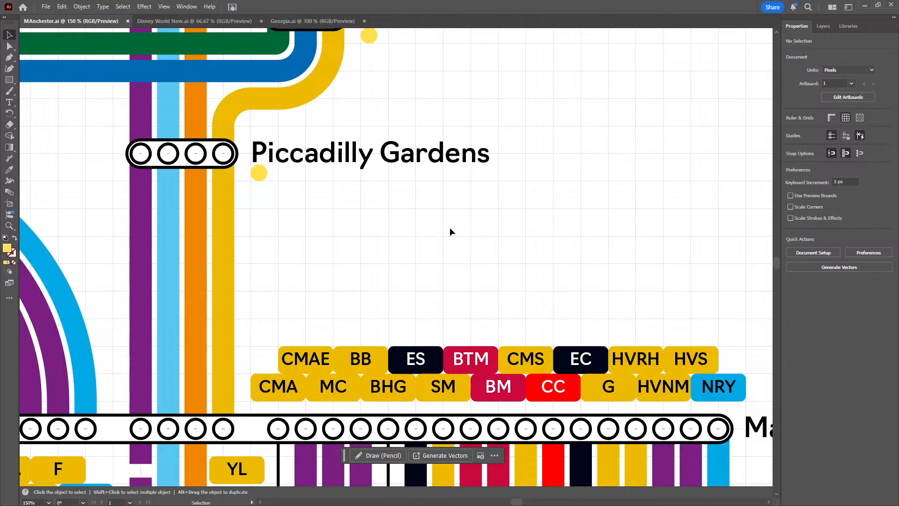
left_click_drag(441, 238, 378, 144)
scroll(380, 162, "down", 1)
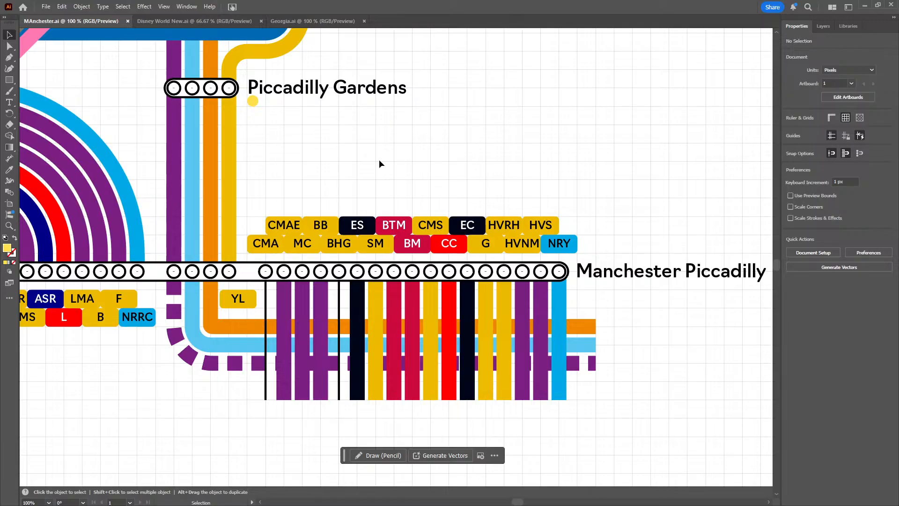
left_click_drag(456, 209, 527, 203)
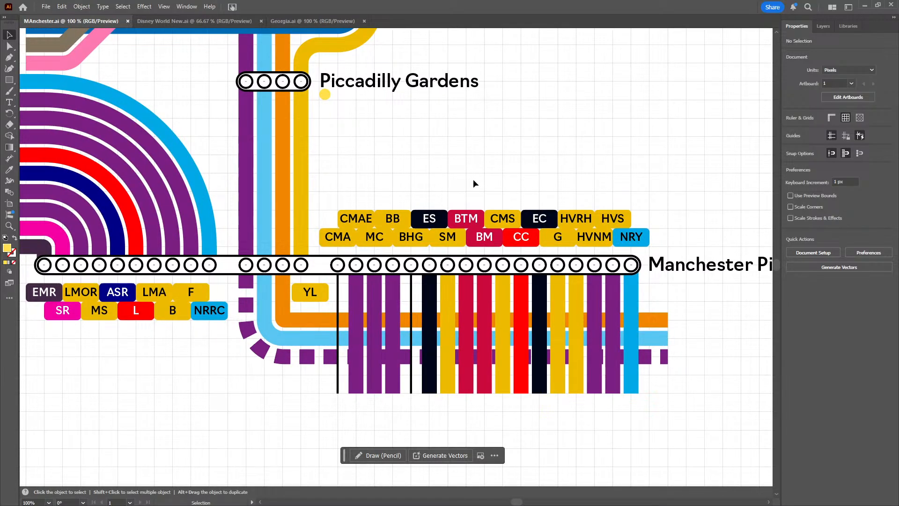
Examine the lines, station circles and abbreviation labels on both sides of the long Manchester Piccadilly marker
left_click_drag(335, 184, 435, 179)
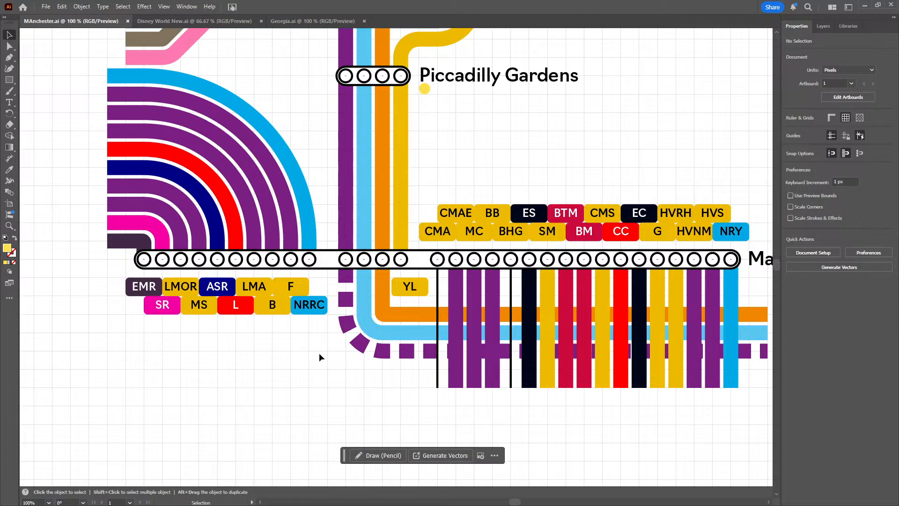
left_click_drag(319, 353, 267, 353)
left_click_drag(315, 385, 261, 377)
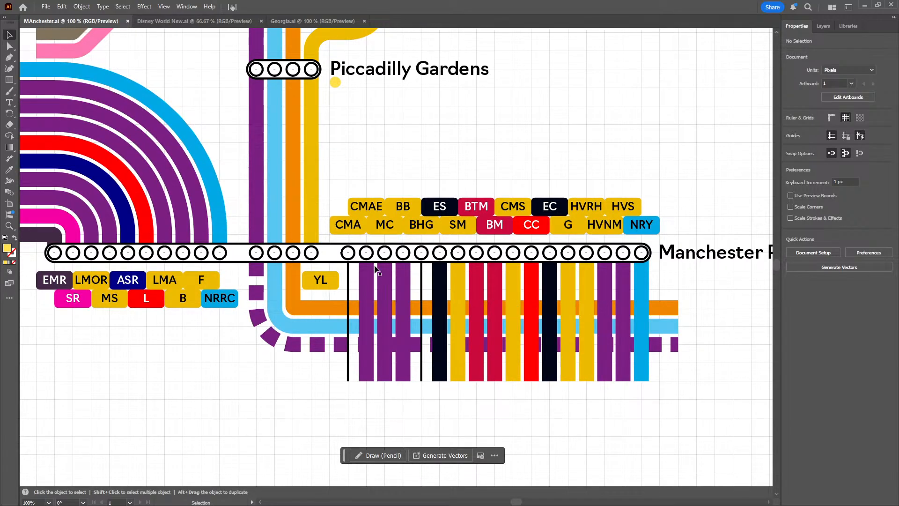
left_click_drag(170, 349, 318, 364)
left_click_drag(218, 225, 264, 253)
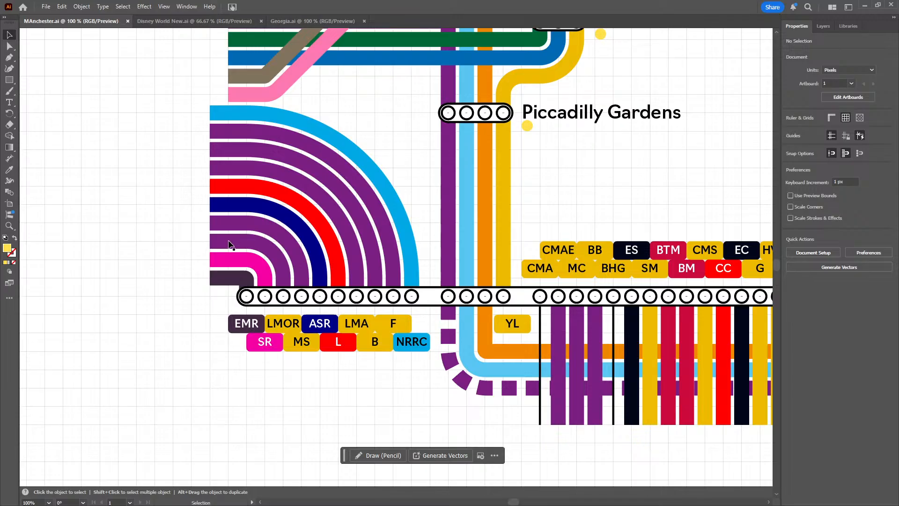
Select the innermost purple curve and the pink curve beside it in turn to inspect them at 150% zoom
left_click(230, 244)
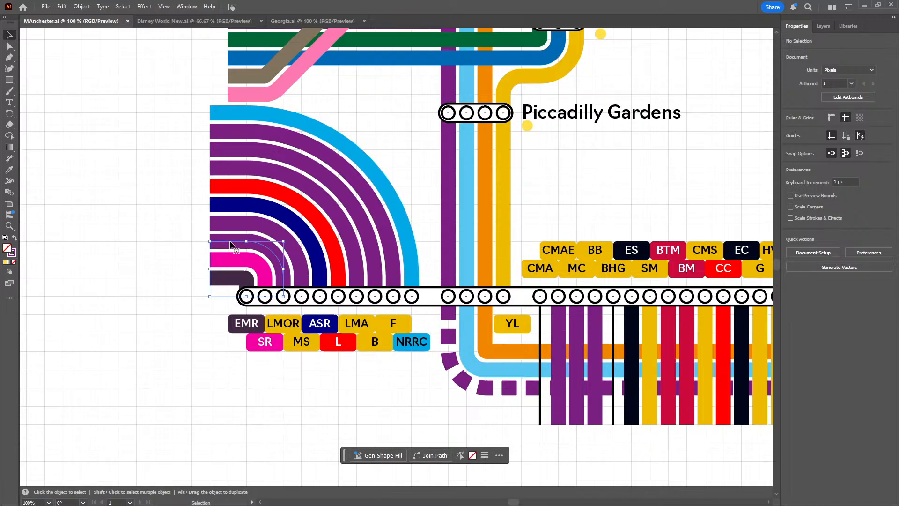
left_click(174, 233)
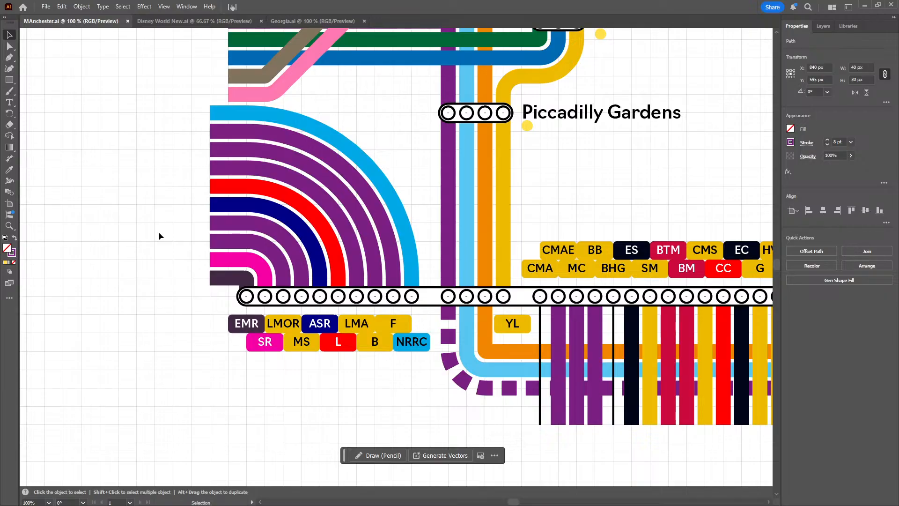
scroll(158, 232, "up", 1)
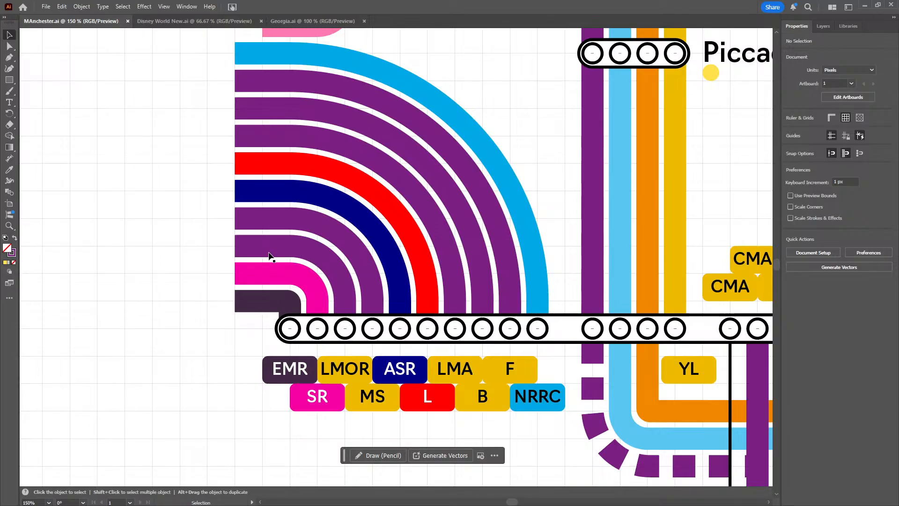
left_click_drag(204, 229, 215, 243)
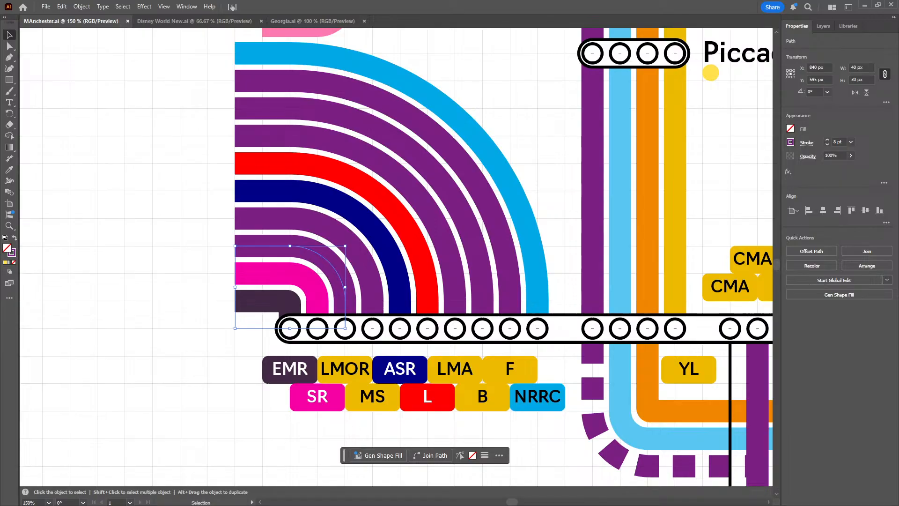
left_click(212, 386)
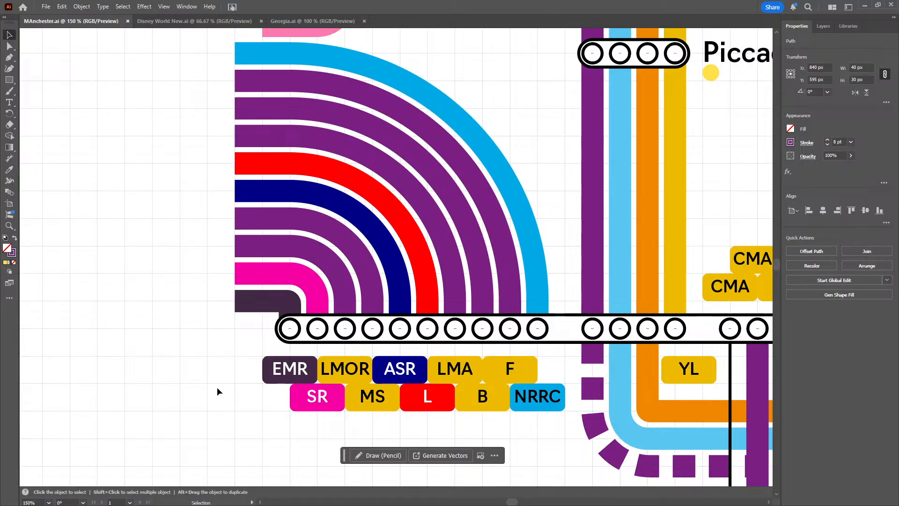
left_click(260, 287)
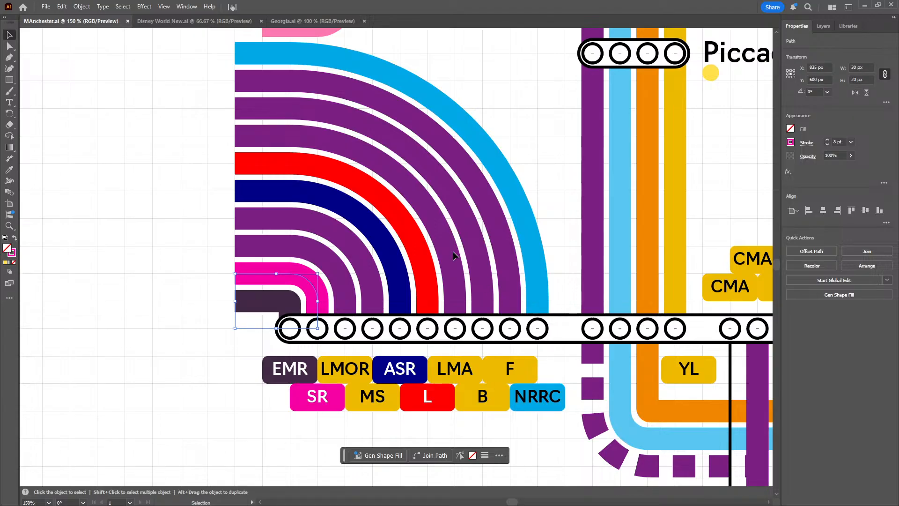
left_click(181, 226)
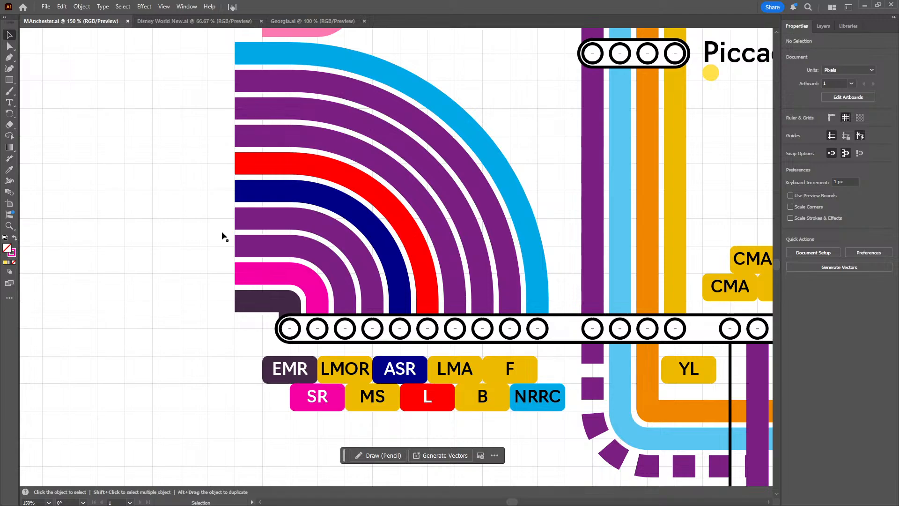
Select the innermost purple curve again, view its stroke colour swatches and close them without choosing a colour
left_click_drag(222, 231, 263, 259)
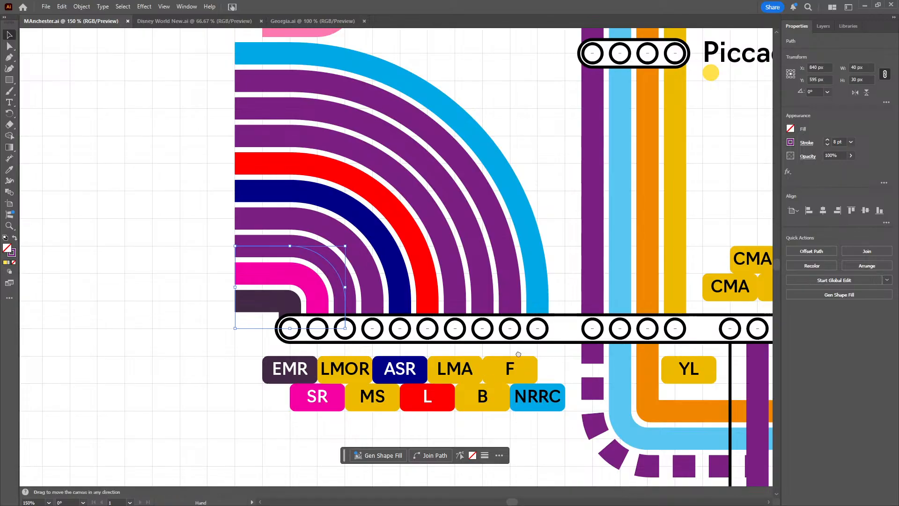
left_click_drag(569, 355, 490, 341)
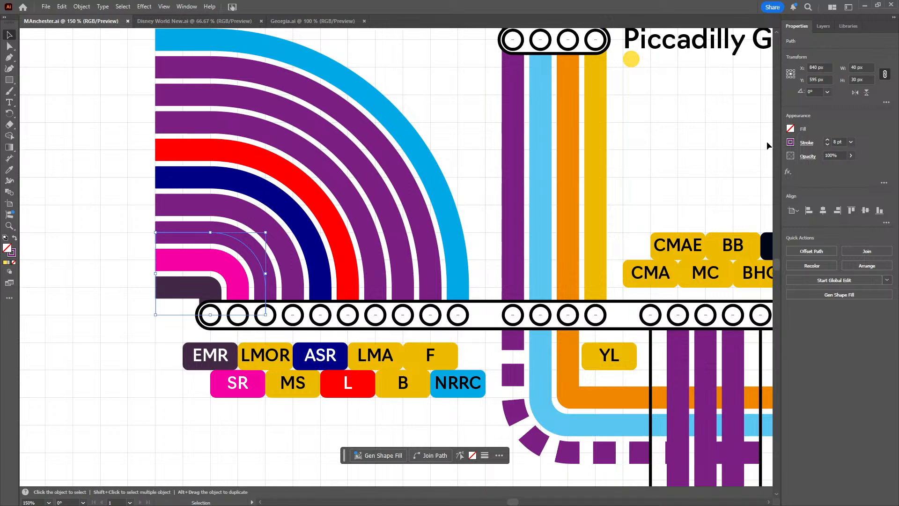
left_click(791, 141)
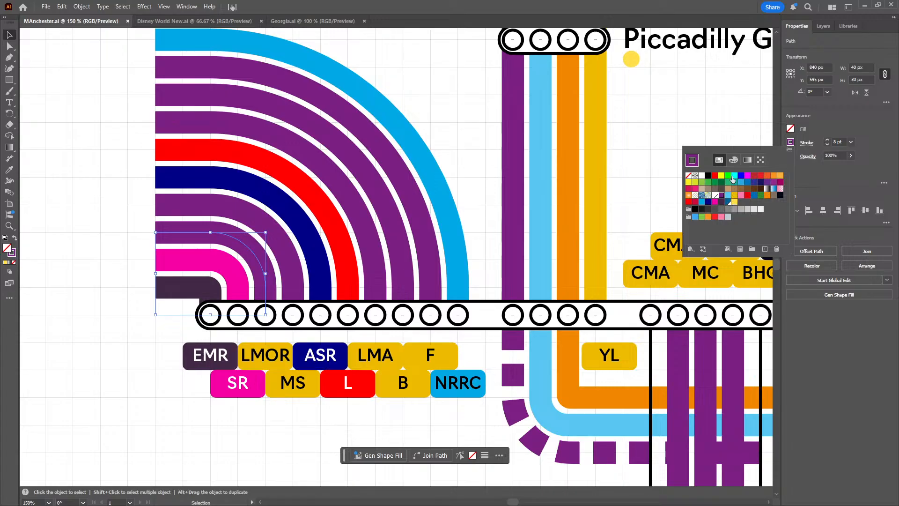
left_click(454, 122)
Examine the lines and station markers between Exchange Square, Market Street, Piccadilly Gardens and Manchester Piccadilly at 100% zoom
left_click_drag(451, 117, 517, 292)
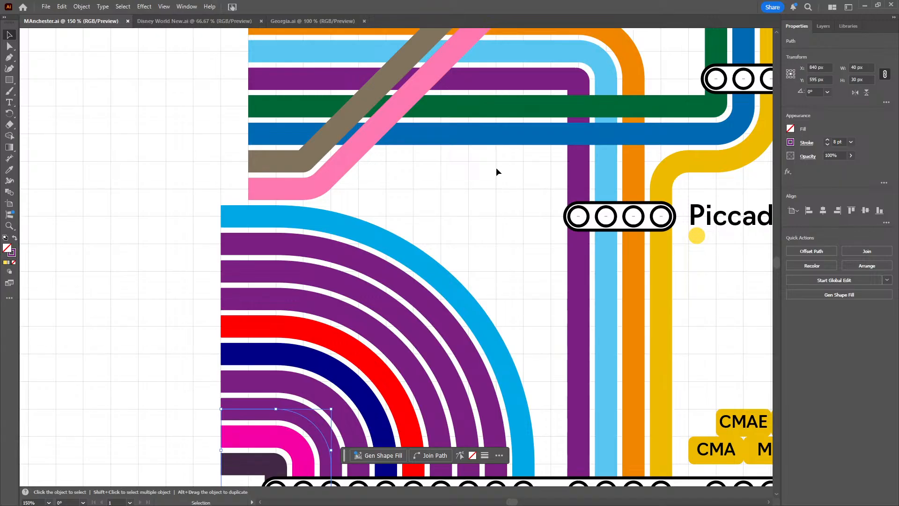
left_click_drag(496, 172, 321, 251)
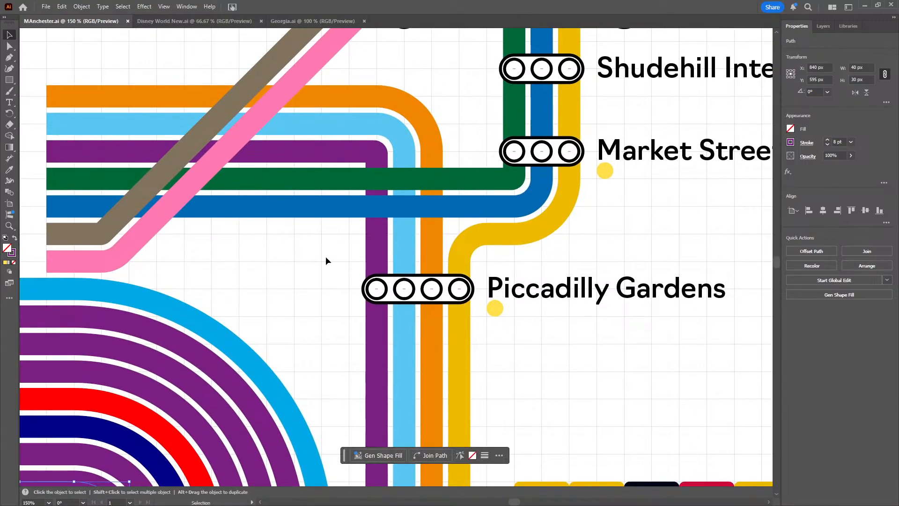
scroll(533, 306, "down", 1)
left_click_drag(589, 271, 456, 283)
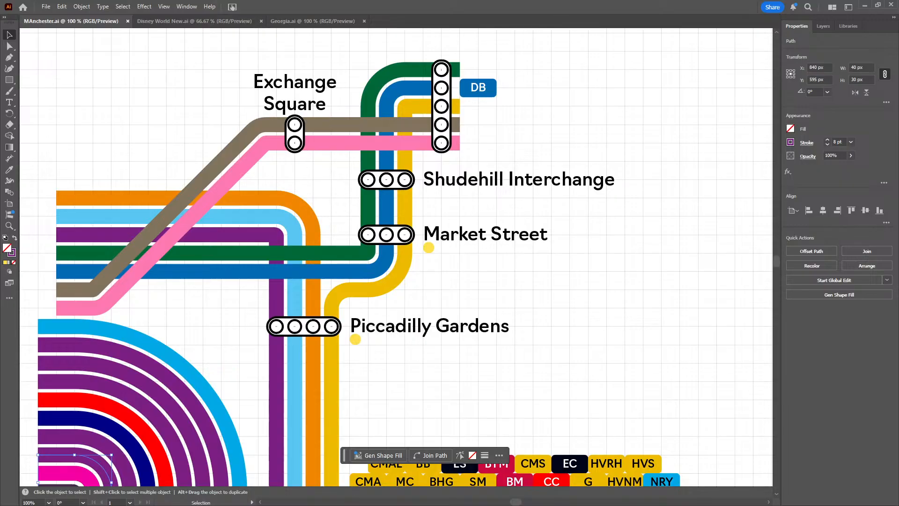
scroll(588, 313, "down", 5)
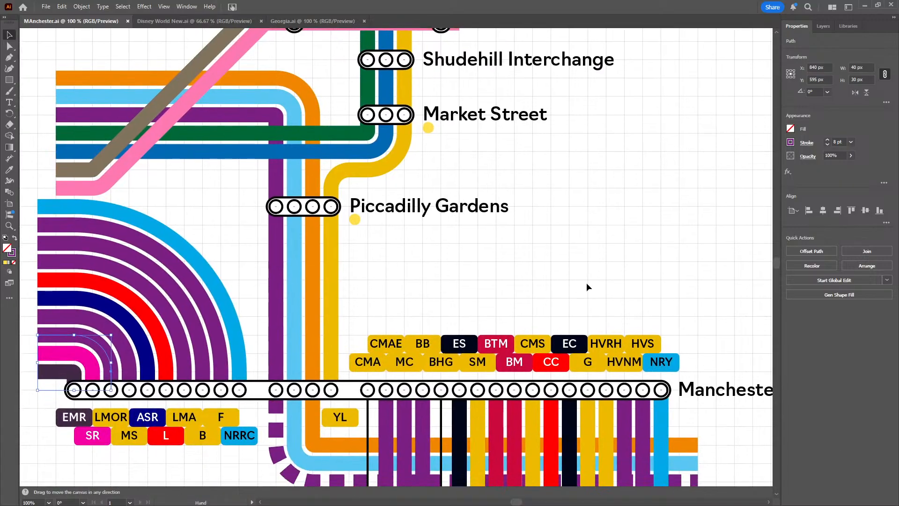
left_click_drag(501, 267, 496, 170)
left_click_drag(398, 169, 480, 183)
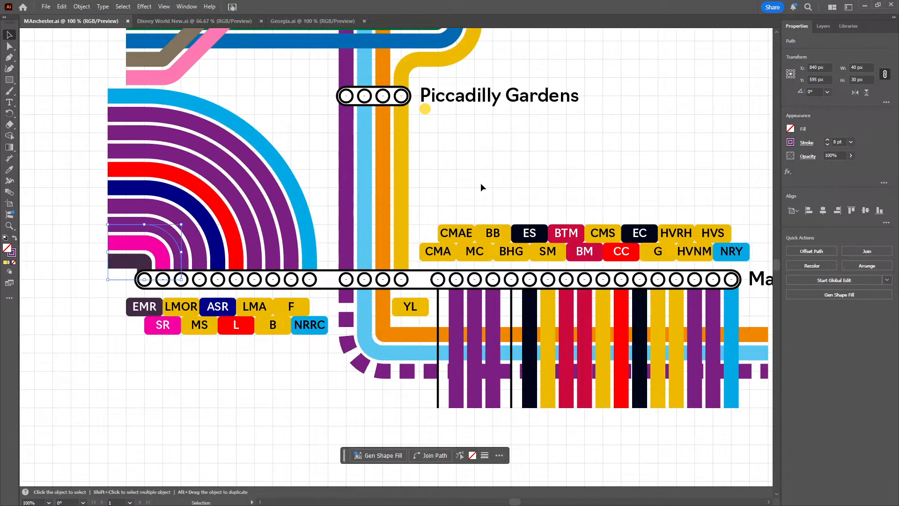
left_click_drag(487, 215, 443, 224)
left_click_drag(415, 164, 491, 220)
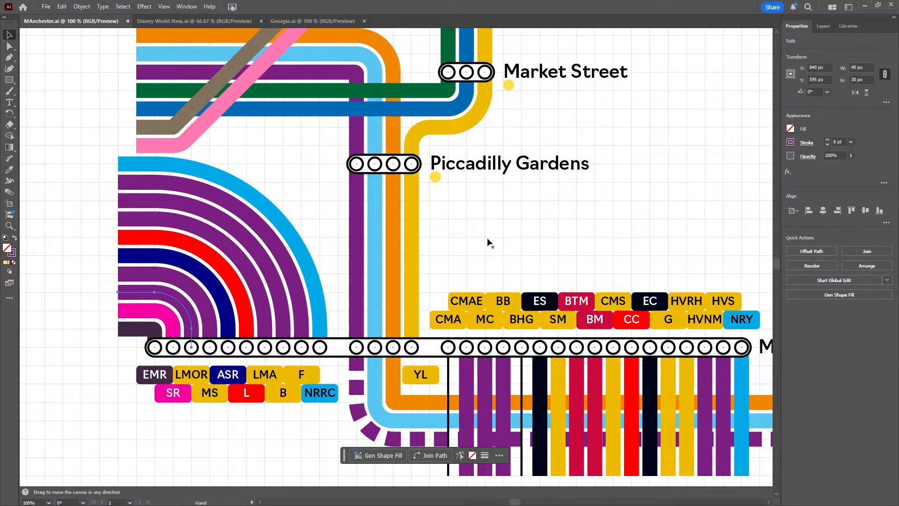
left_click_drag(489, 280, 487, 405)
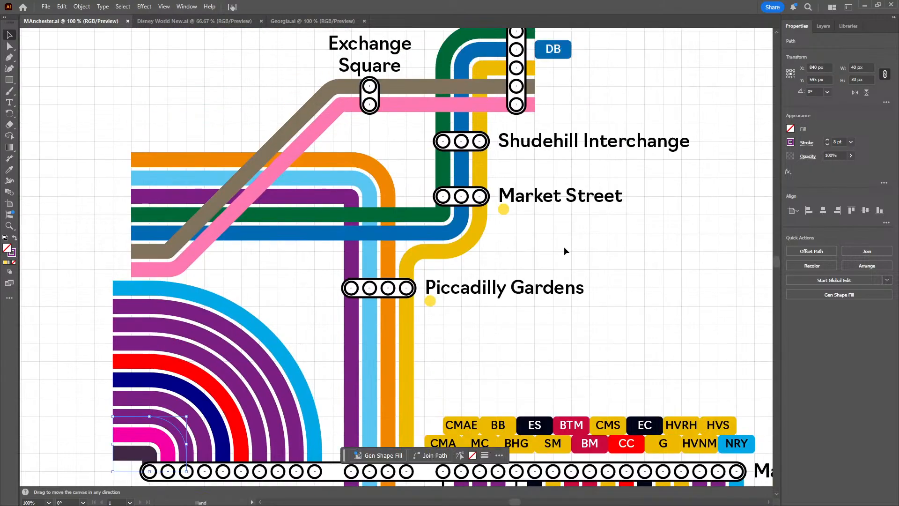
left_click_drag(567, 287, 543, 331)
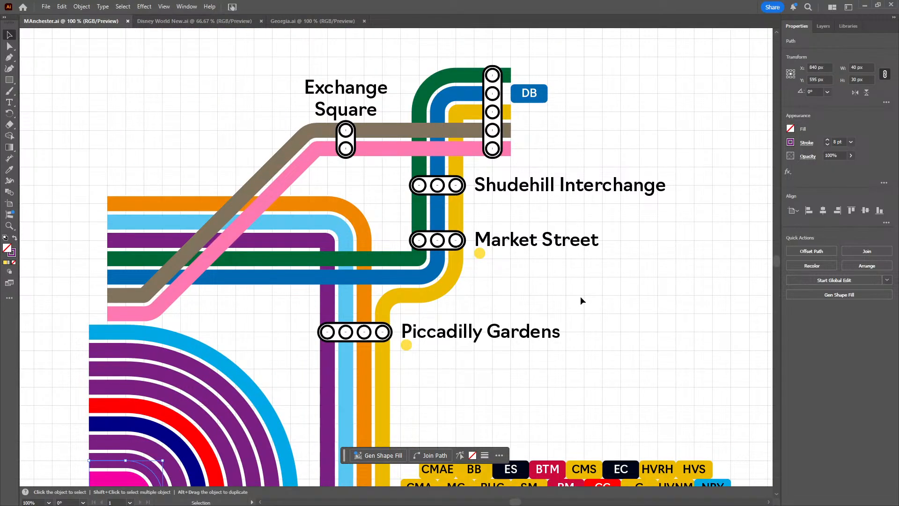
mouse_move(580, 301)
left_mouse_down()
mouse_move(565, 259)
mouse_move(560, 287)
mouse_move(571, 211)
left_mouse_up()
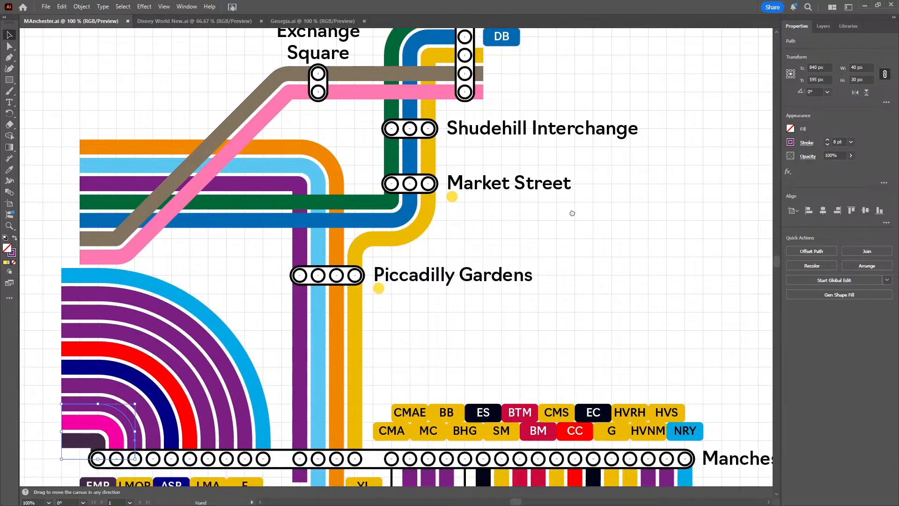
mouse_move(578, 341)
left_mouse_down()
mouse_move(578, 236)
mouse_move(537, 163)
left_mouse_up()
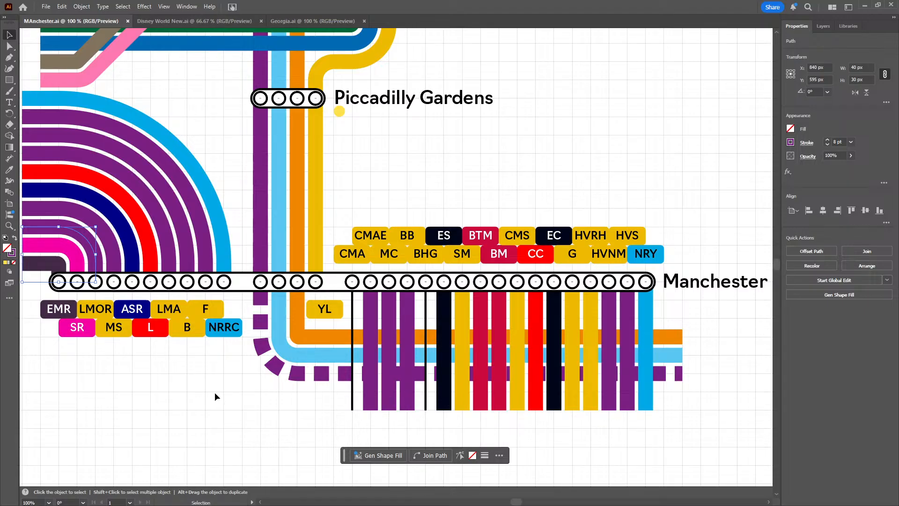
Examine the dashed purple curve and vertical lines below Manchester Piccadilly, and clear the selection of the purple curve
left_click_drag(242, 399, 373, 353)
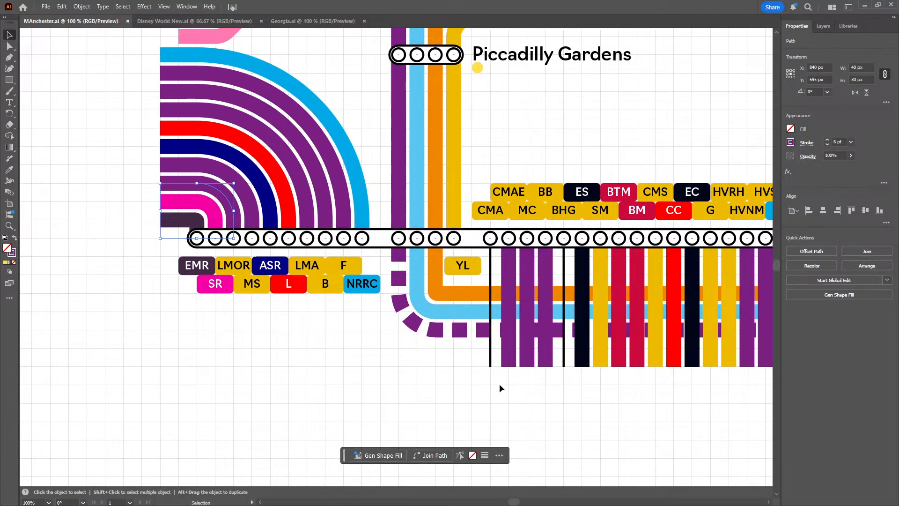
left_click_drag(499, 384, 352, 360)
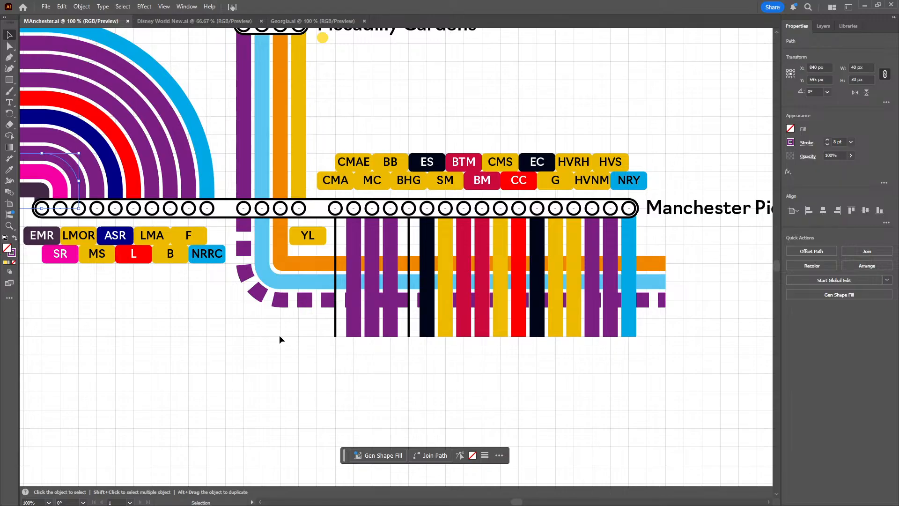
left_click_drag(287, 339, 327, 367)
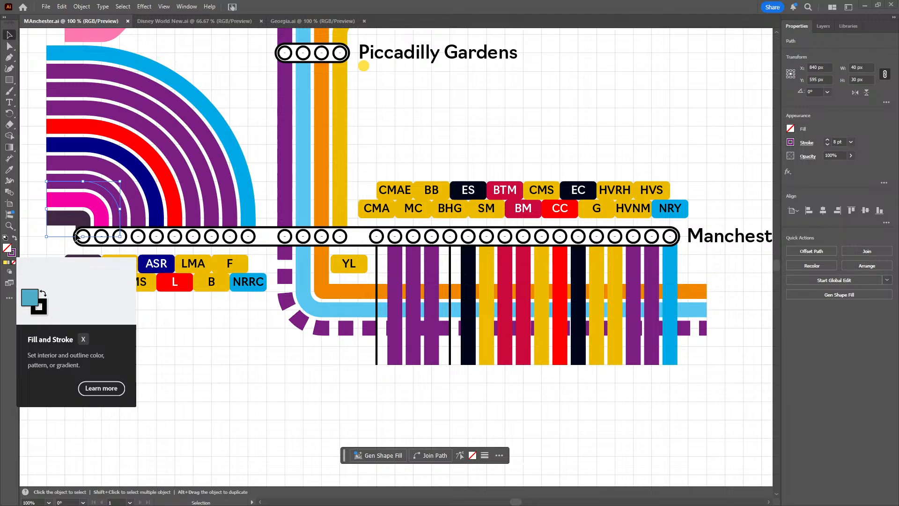
left_click(120, 238)
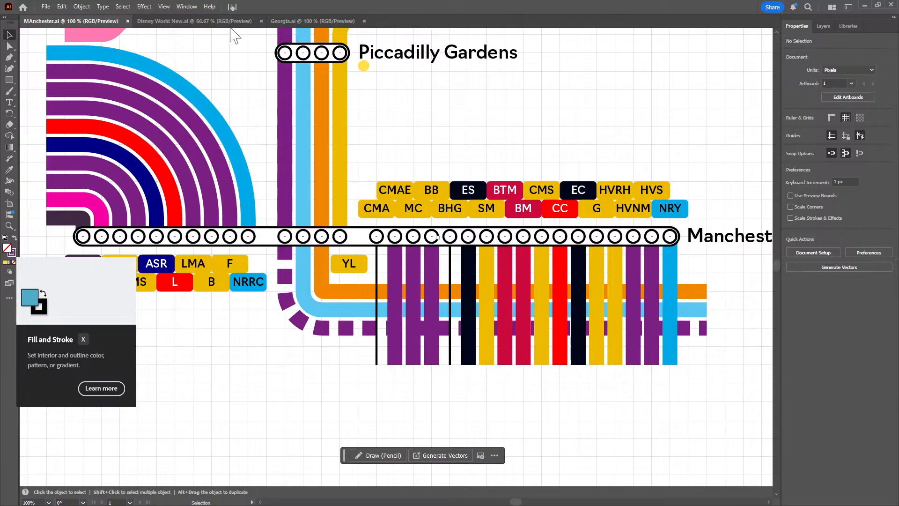
View the Disney World New map around Coronado Springs Resort, Transportation and Ticket Center and Magic Kingdom, and return to the Manchester map
left_click(213, 22)
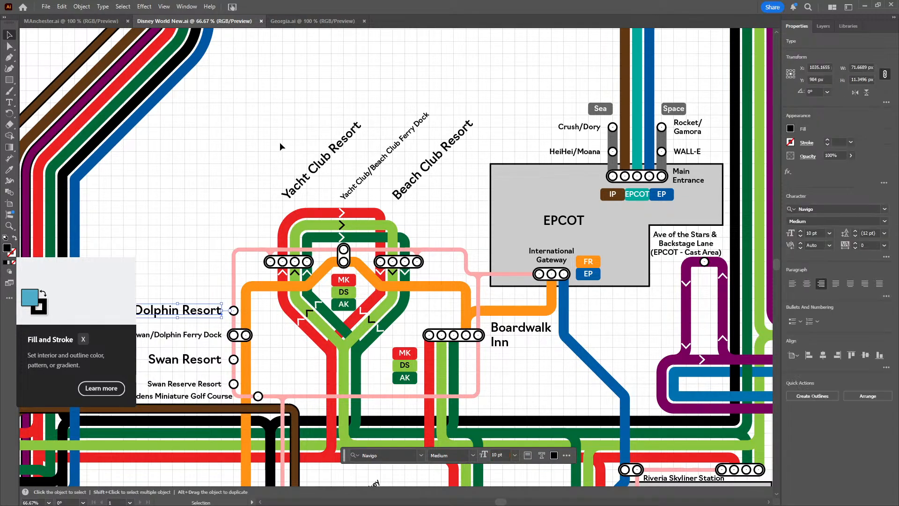
left_click_drag(330, 166, 631, 100)
left_click_drag(449, 172, 524, 131)
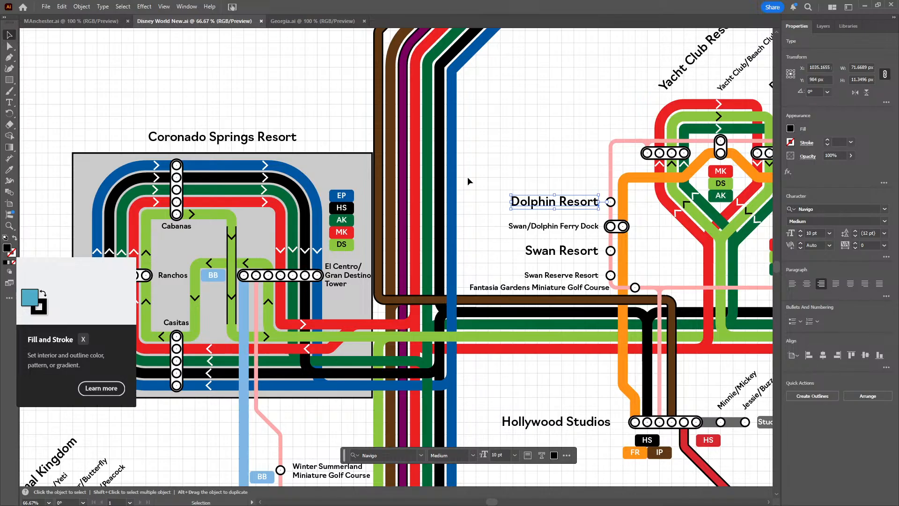
scroll(487, 160, "up", 10)
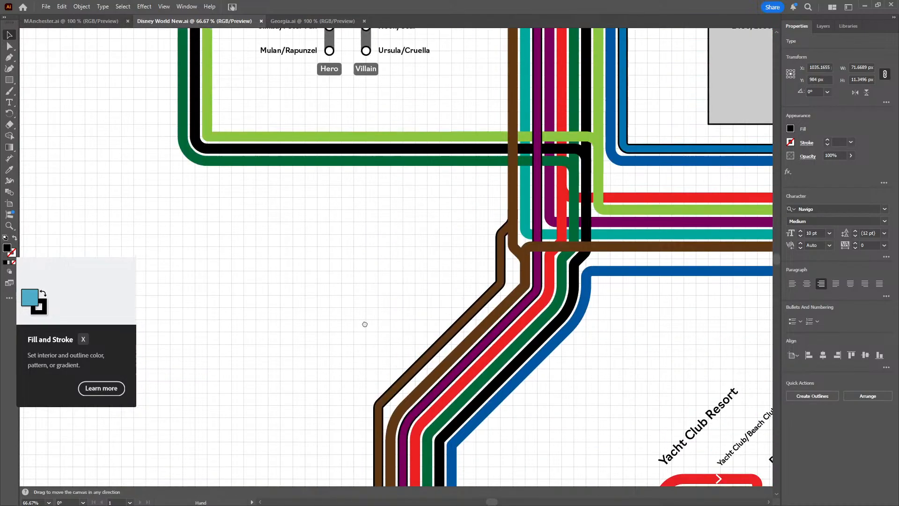
scroll(413, 133, "up", 3)
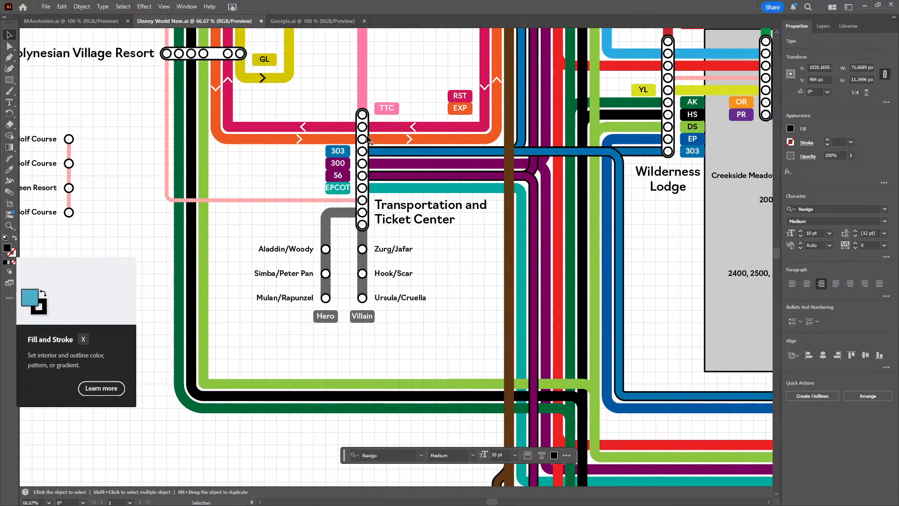
left_click_drag(420, 143, 310, 229)
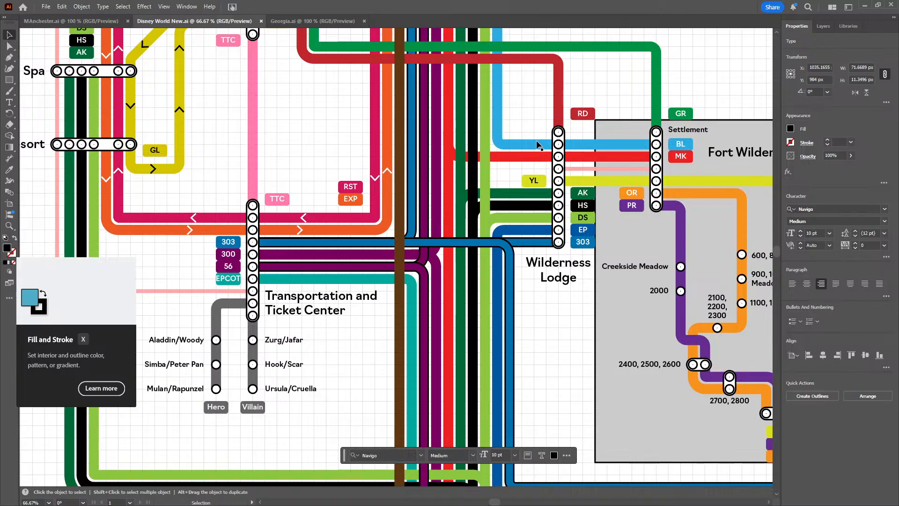
left_click_drag(539, 146, 537, 294)
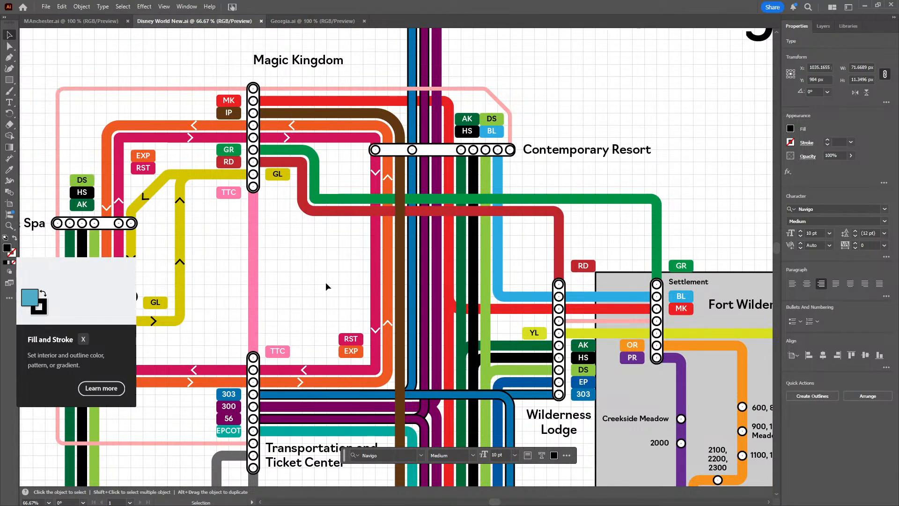
left_click_drag(326, 283, 357, 279)
left_click(94, 21)
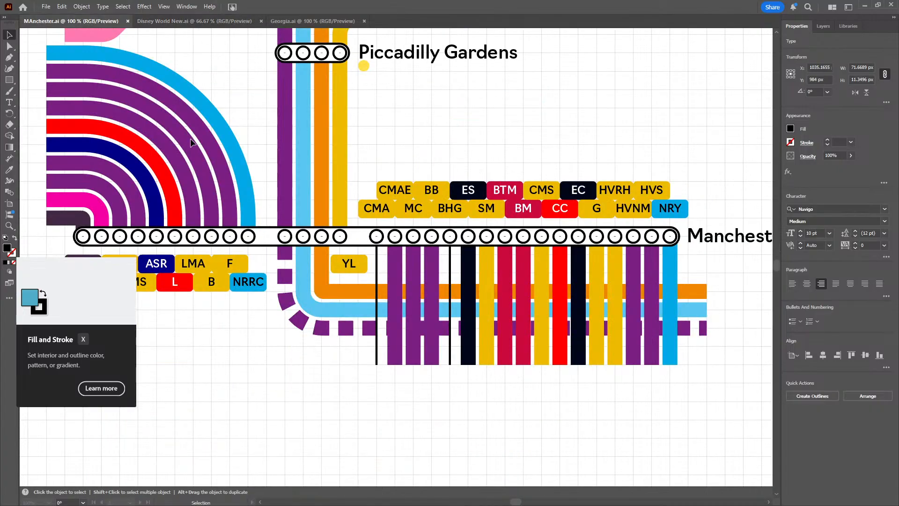
left_click(485, 354)
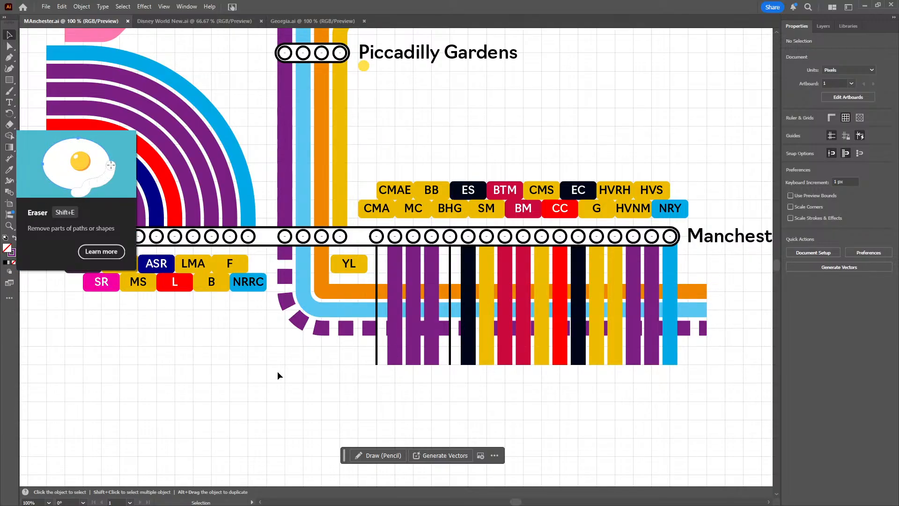
Move the two rows of labels from EMR to NRRC off to the side, clear of the Manchester Piccadilly marker bar
left_click_drag(277, 375, 387, 337)
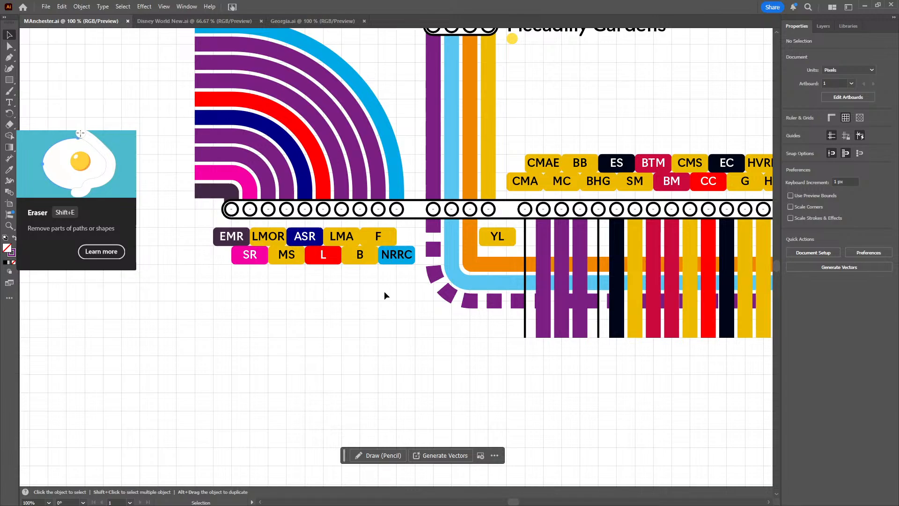
mouse_move(402, 282)
left_mouse_down()
mouse_move(216, 246)
mouse_move(216, 235)
left_mouse_up()
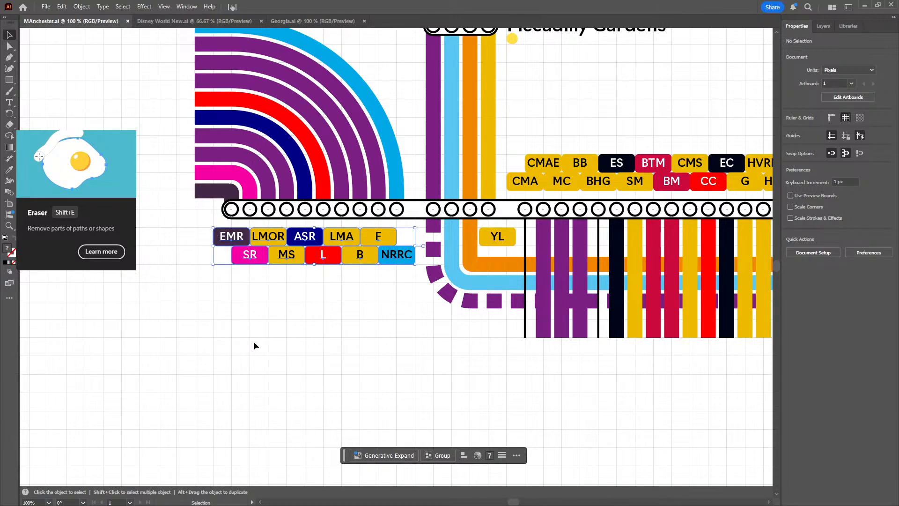
left_click_drag(254, 346, 383, 367)
left_click_drag(358, 267, 165, 264)
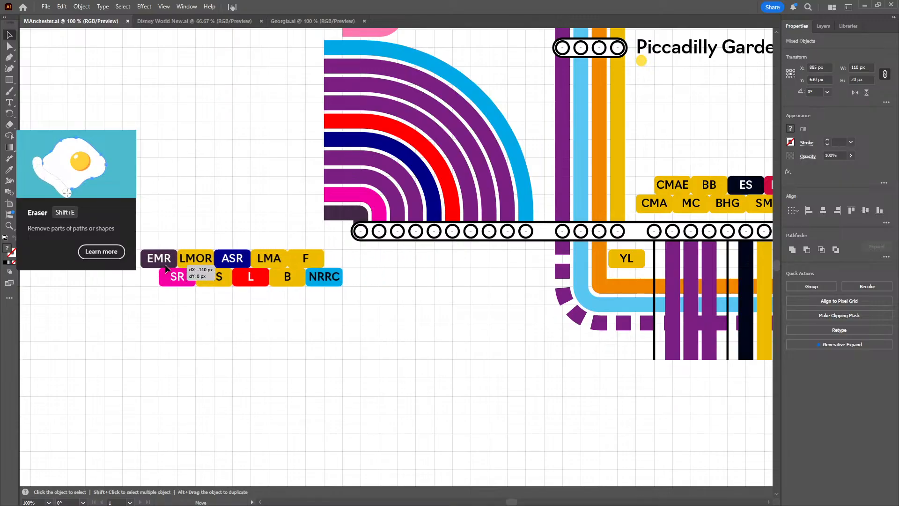
left_click(306, 357)
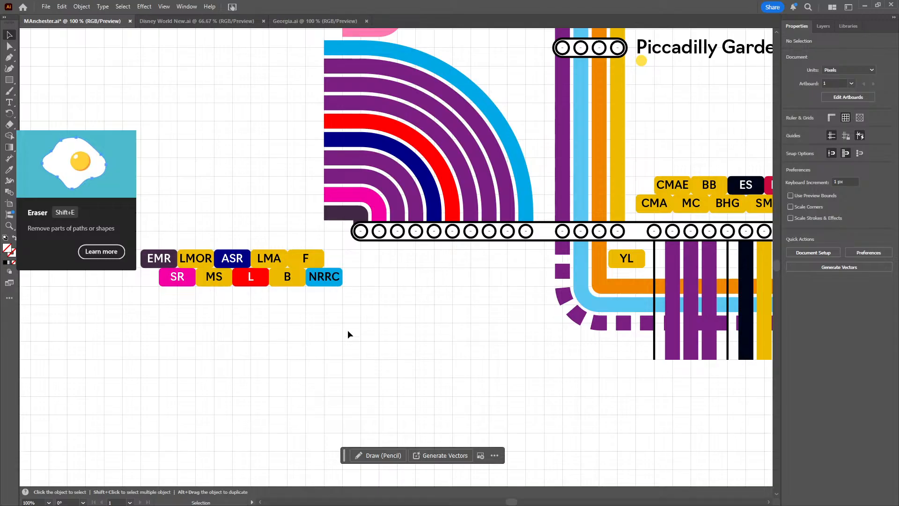
Examine the curved lines, labels and vertical lines around the Manchester Piccadilly marker bar
scroll(347, 330, "down", 1)
scroll(348, 330, "right", 10)
scroll(353, 306, "left", 2)
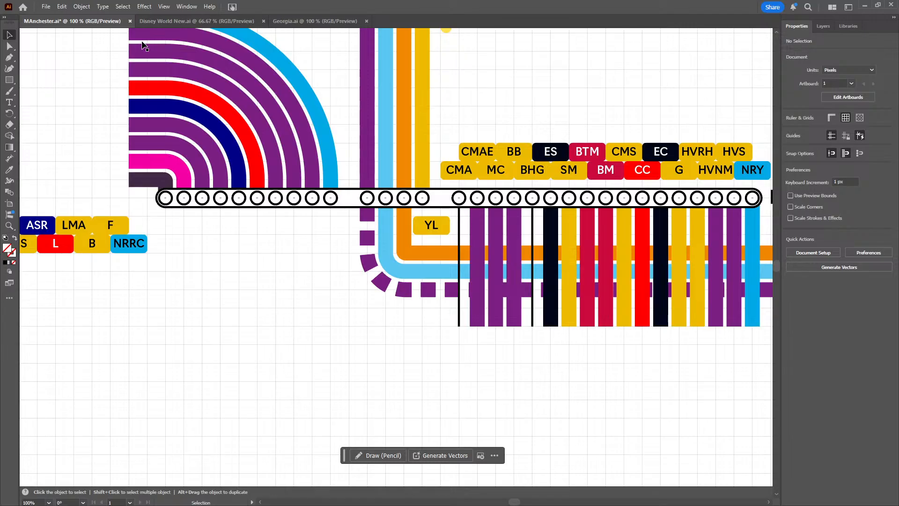
left_click_drag(481, 349, 430, 301)
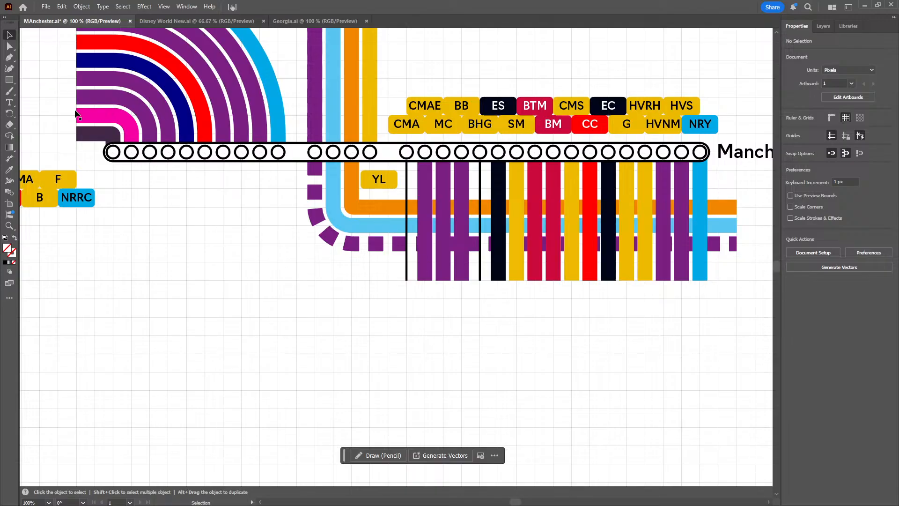
scroll(309, 281, "up", 2)
scroll(309, 280, "left", 2)
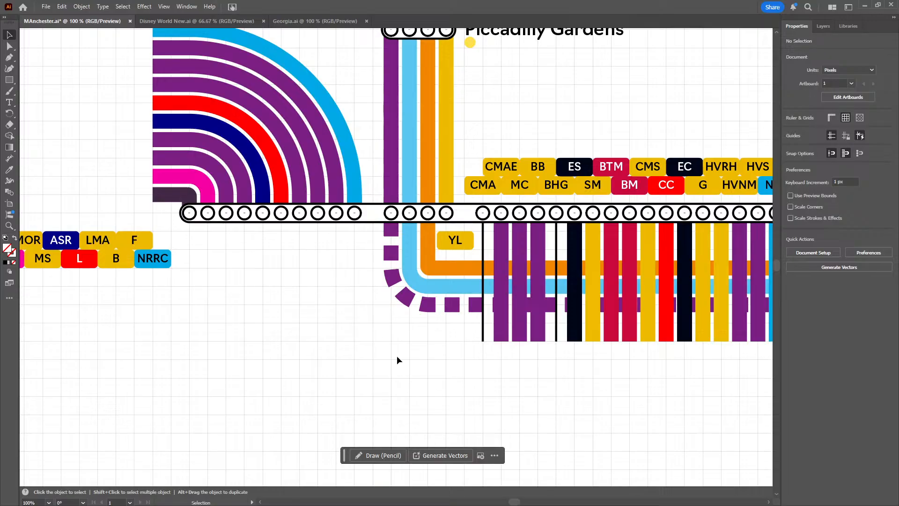
scroll(432, 359, "down", 2)
scroll(433, 359, "right", 3)
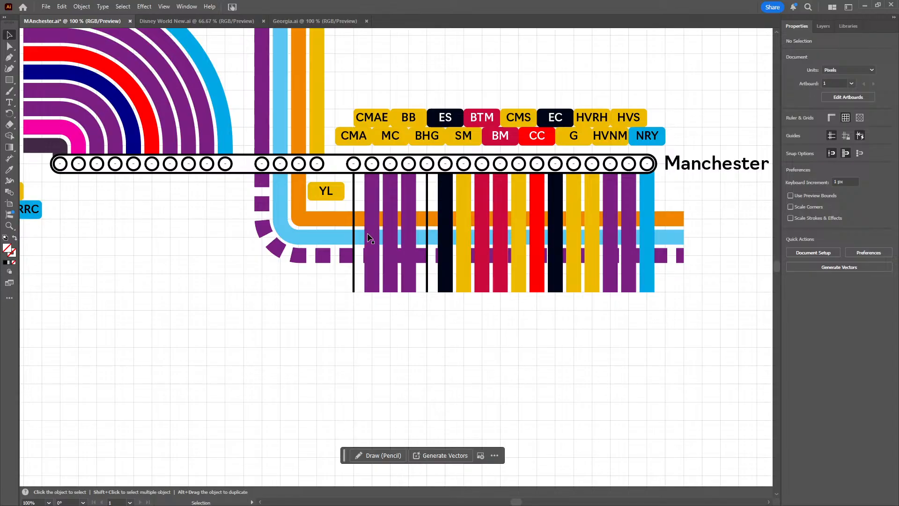
Give the thin black vertical line nearest the YL label no fill and a blue 8 pt stroke
scroll(344, 335, "up", 1)
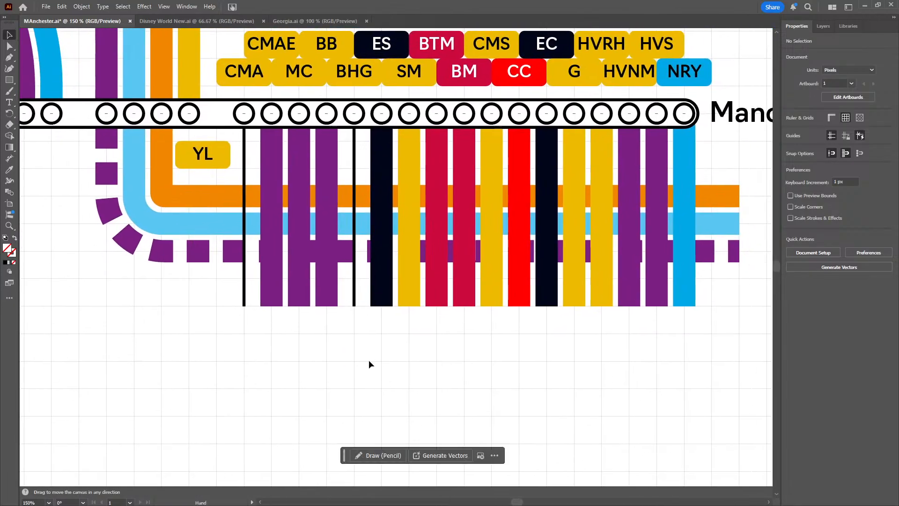
left_click_drag(229, 295, 251, 289)
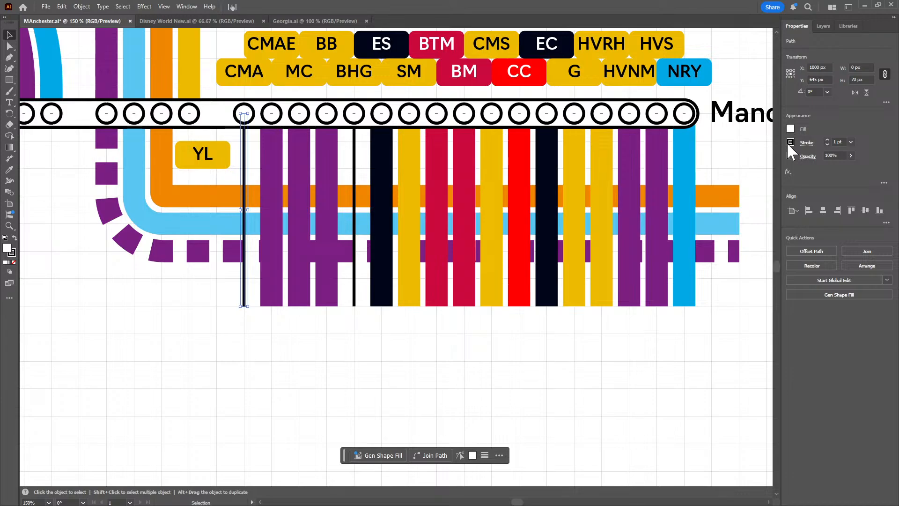
left_click(790, 142)
left_click(688, 162)
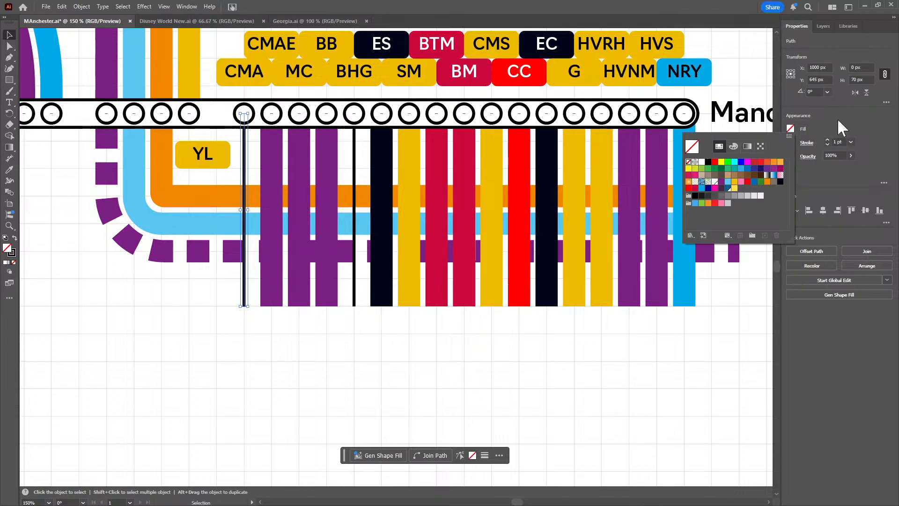
left_click(790, 142)
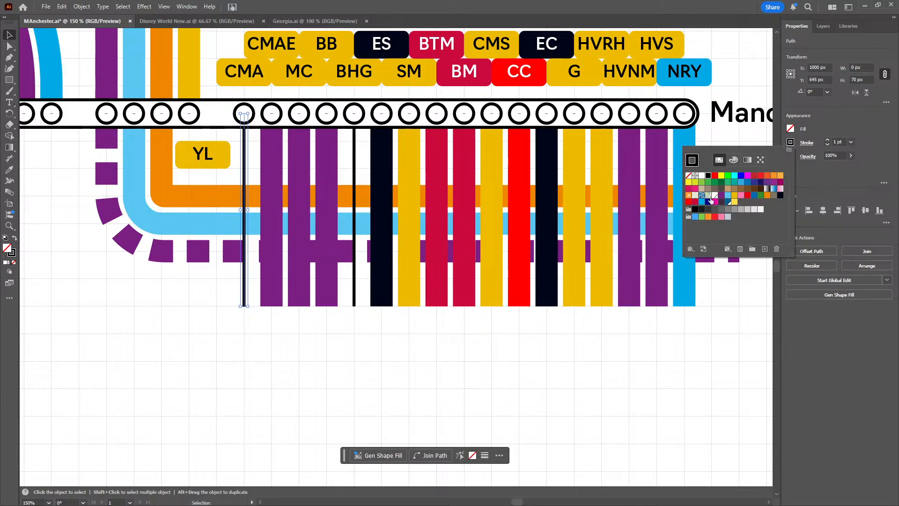
left_click(695, 217)
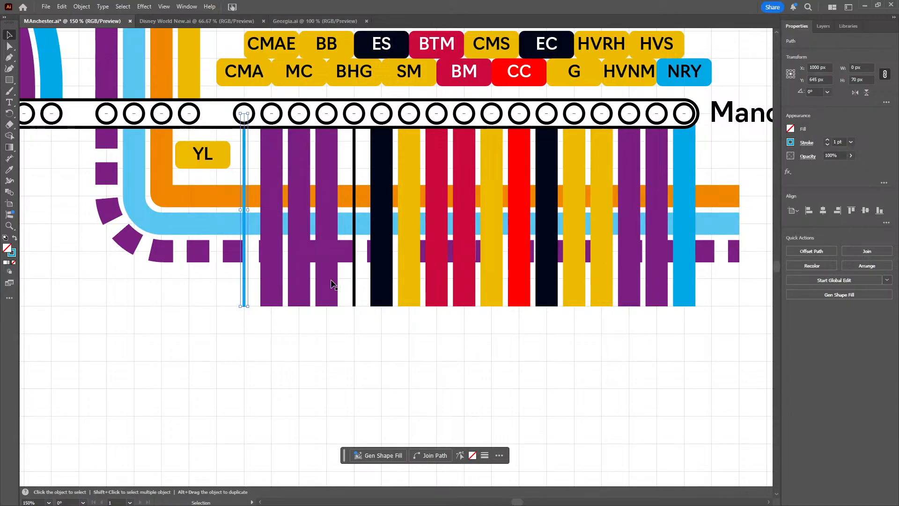
scroll(843, 142, "up", 7)
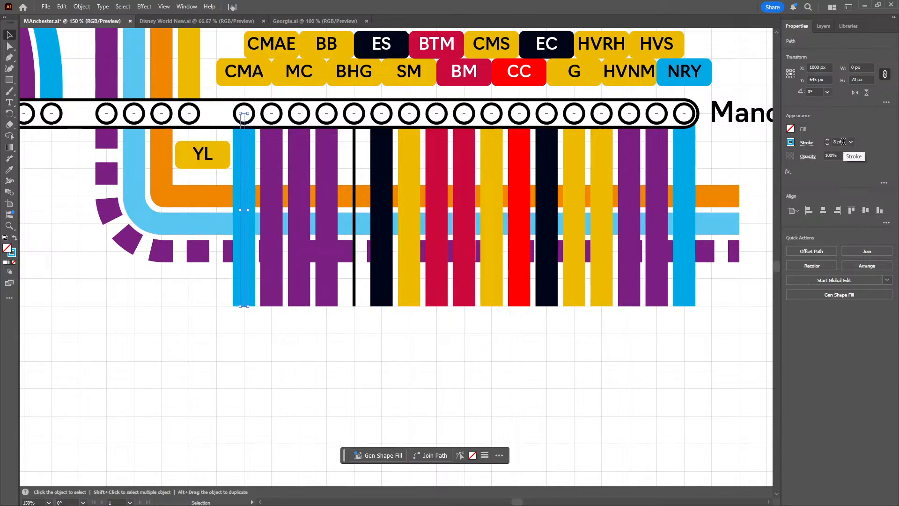
left_click(192, 305)
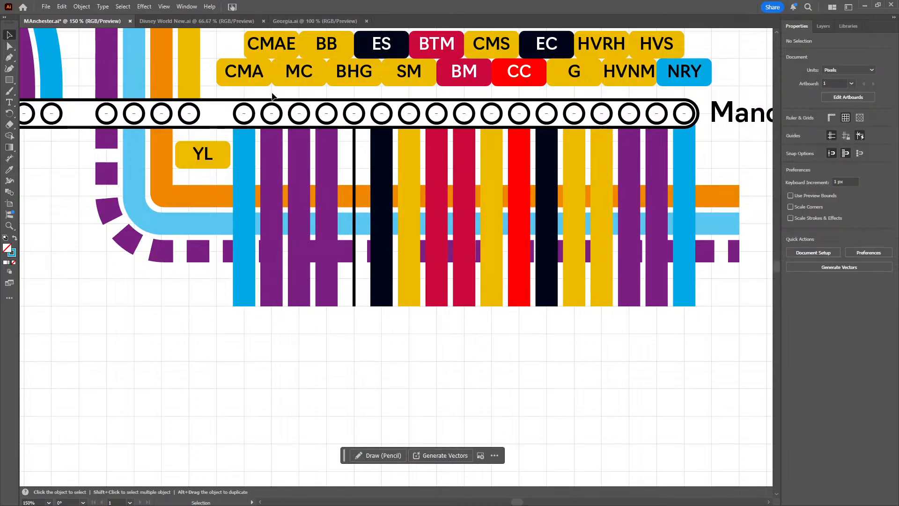
Try to place a copy of the CMA label beside the HVS label above NRY
scroll(287, 89, "up", 1)
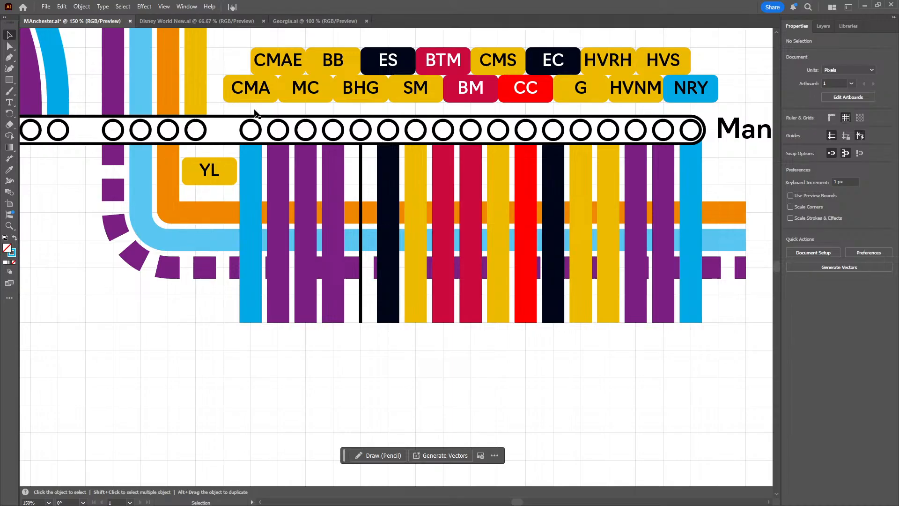
left_click(238, 90)
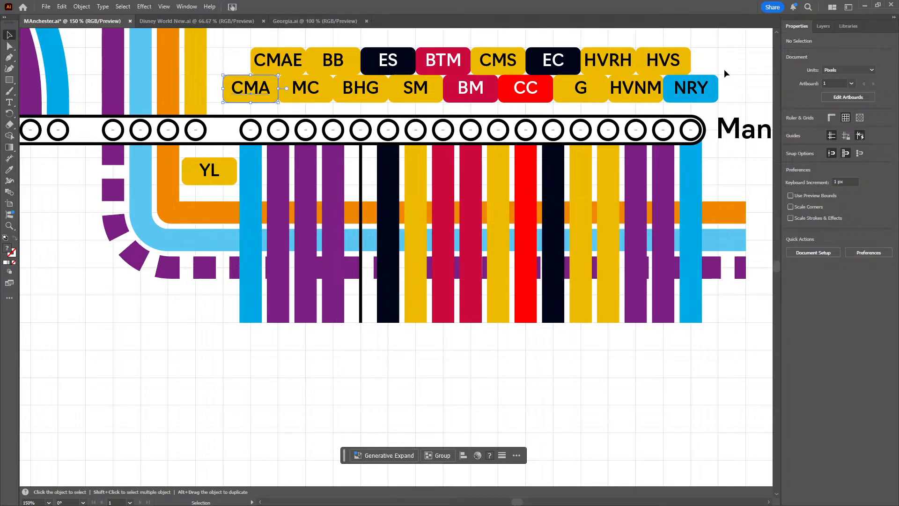
key("ctrl+c")
key("ctrl+v")
left_click_drag(397, 263, 721, 66)
key("ctrl+z")
key("ctrl+z")
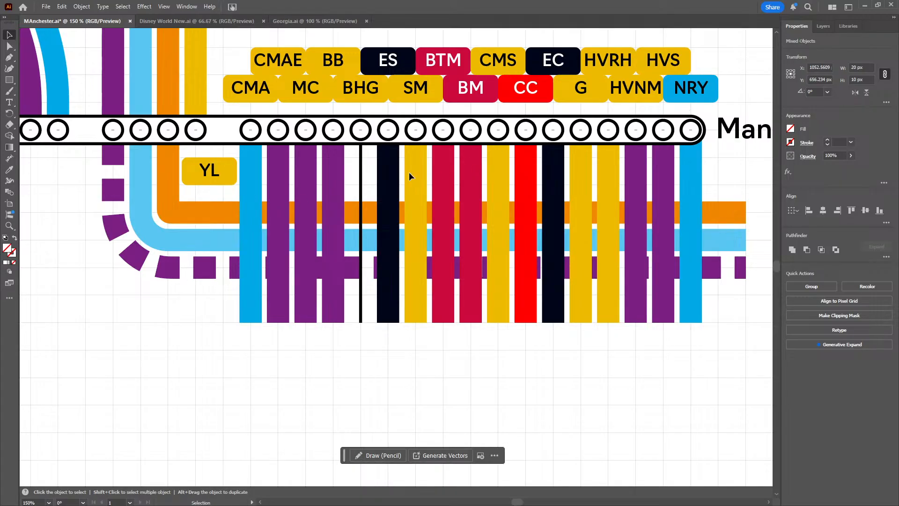
Try to change the CMA label's text to NR
left_click(274, 93)
key("t")
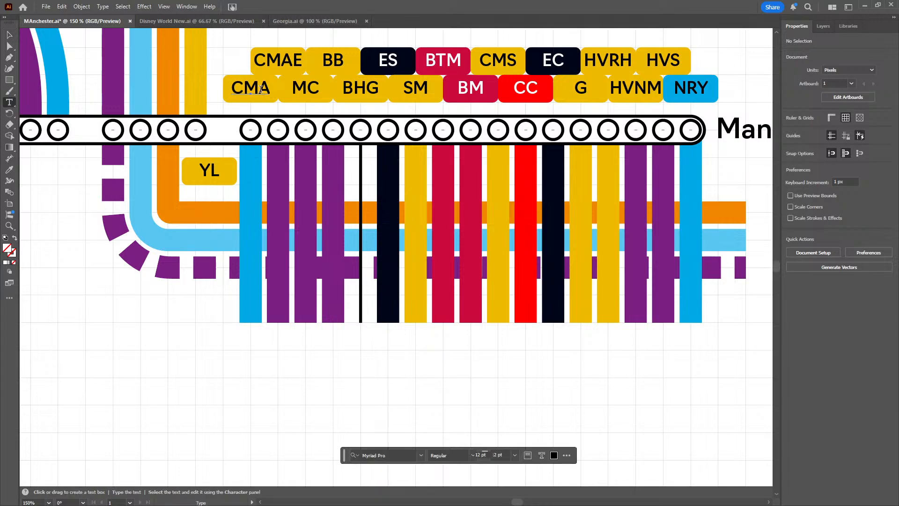
left_click(260, 89)
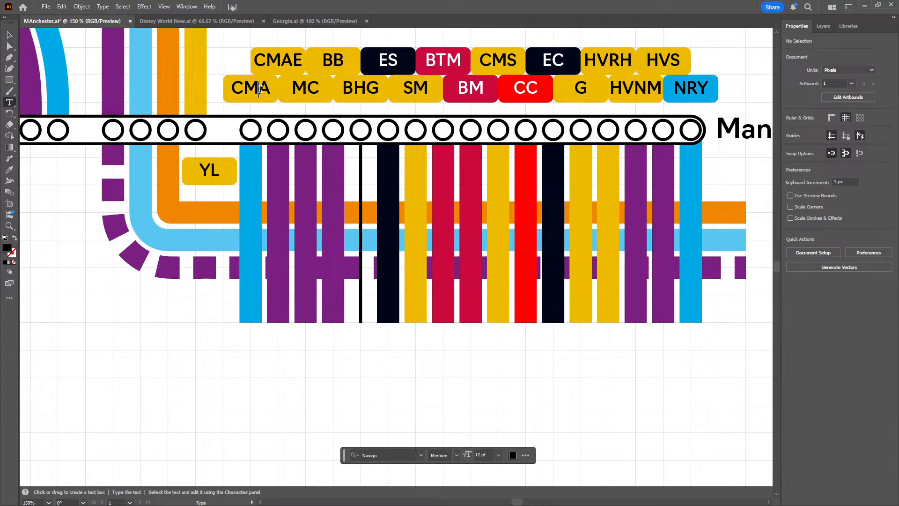
double_click(260, 89)
type("NR")
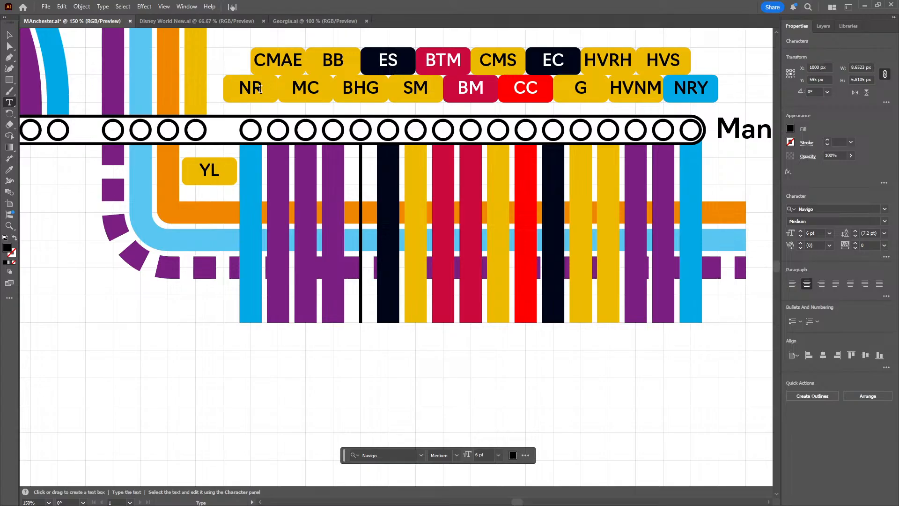
key("ctrl+z")
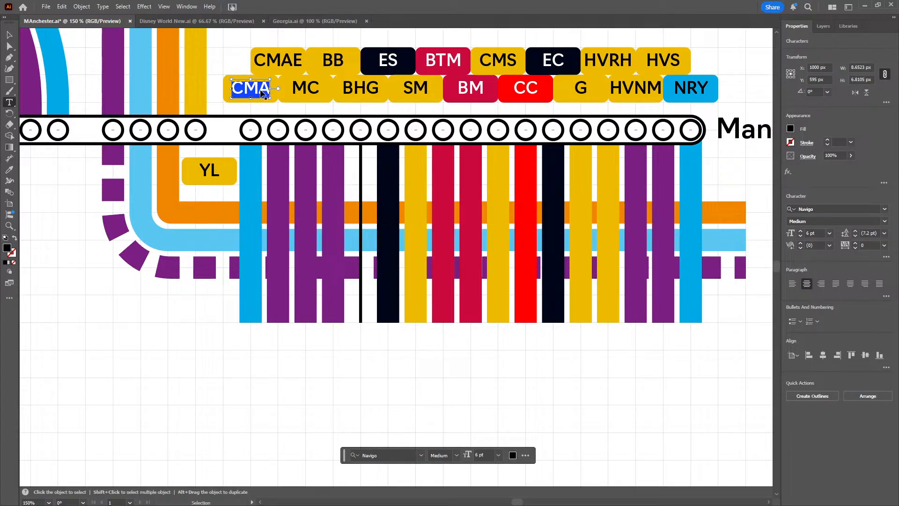
Paste a copy of the CMA label over the vertical lines and delete its rectangle and text
key("ctrl+v")
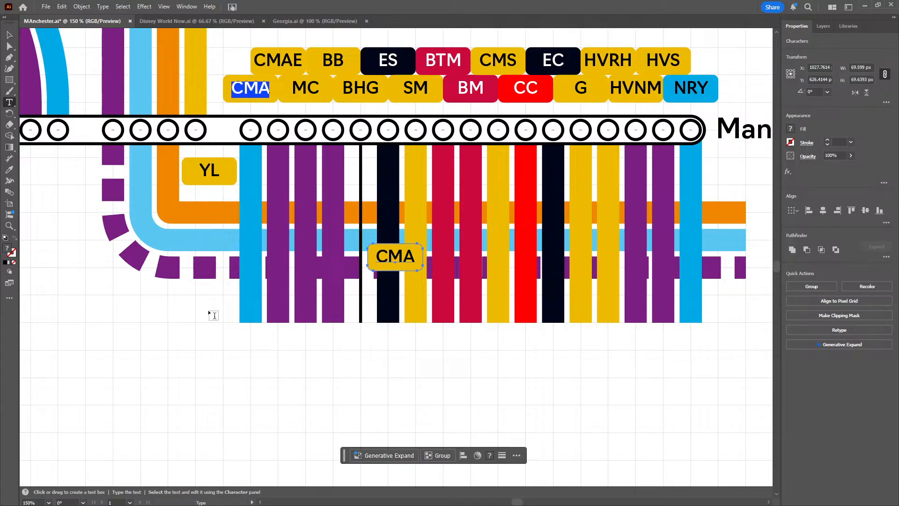
left_click(207, 338)
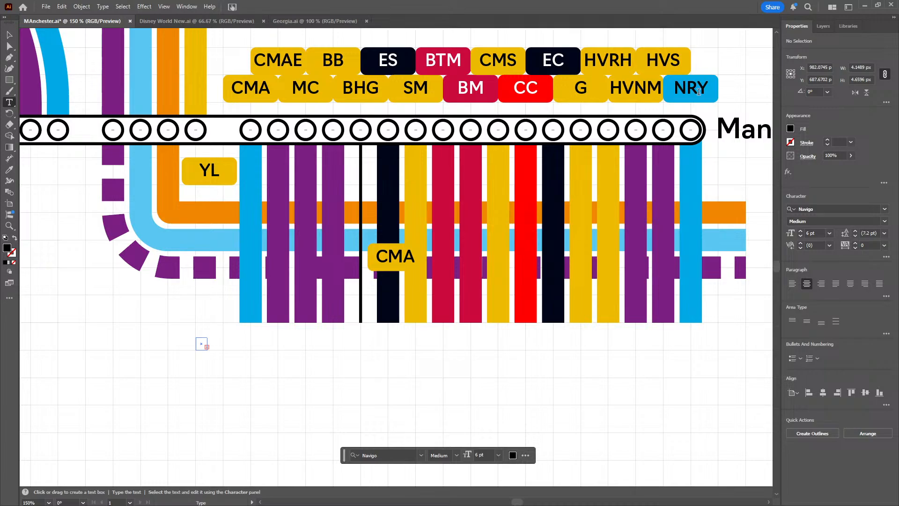
left_click(10, 35)
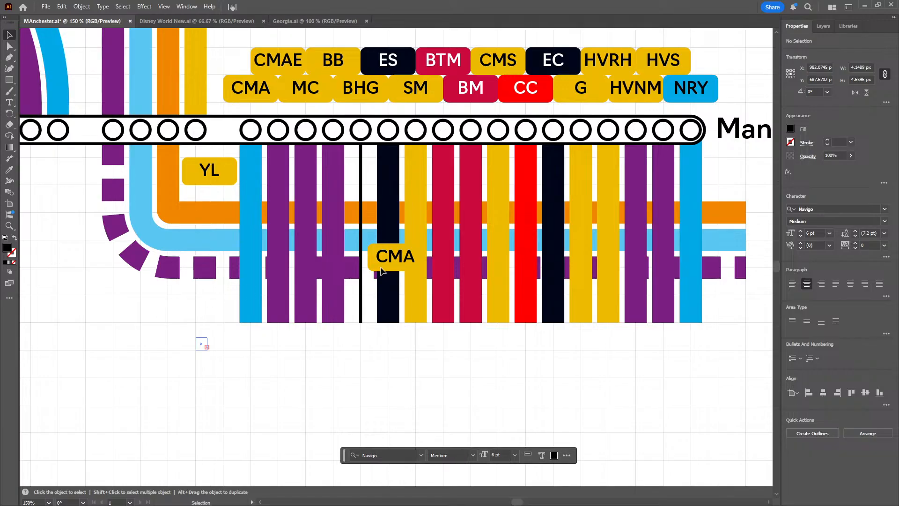
key("ctrl+shift+a")
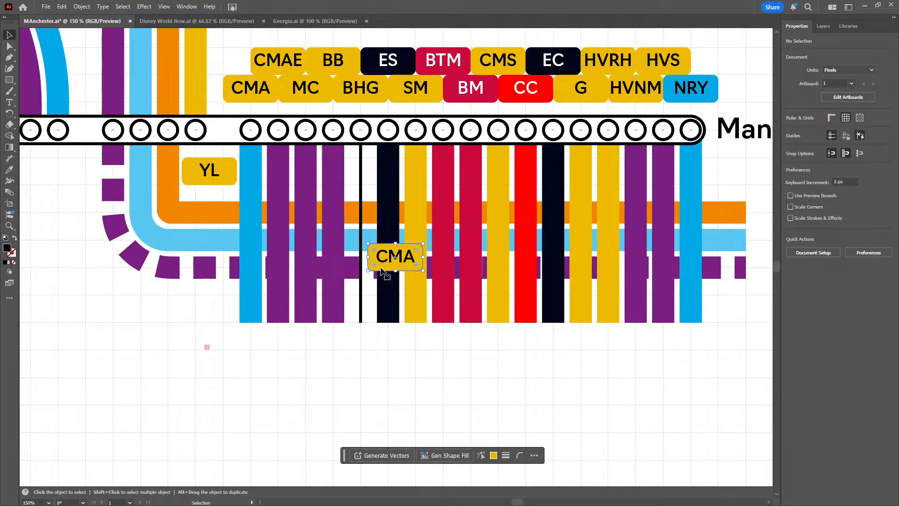
left_click(380, 269)
key("Delete")
left_click(380, 271)
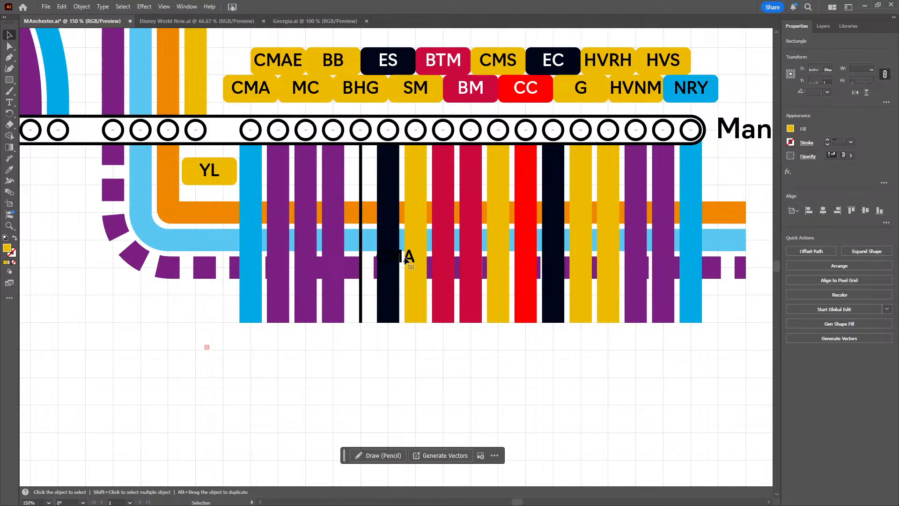
left_click(399, 261)
key("Delete")
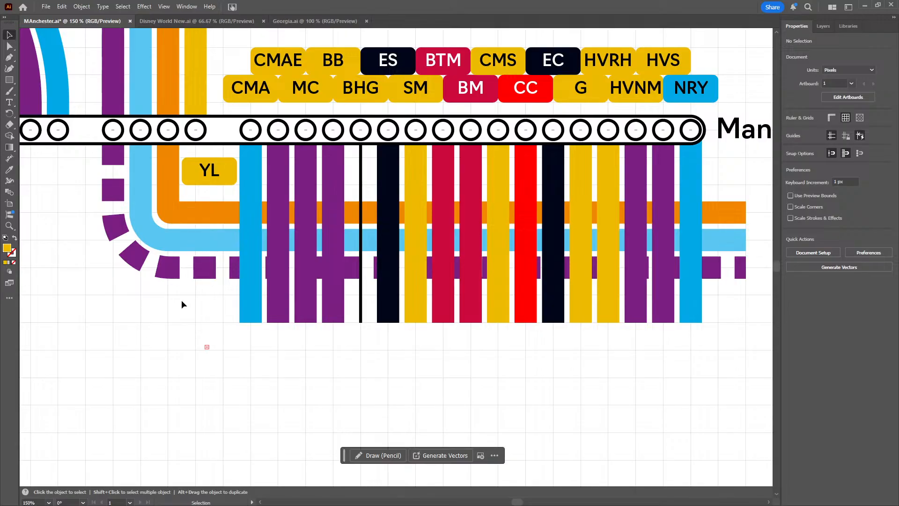
Change the stroke of the blue vertical line nearest YL to the golden yellow of the CMA label
left_click_drag(182, 301, 201, 315)
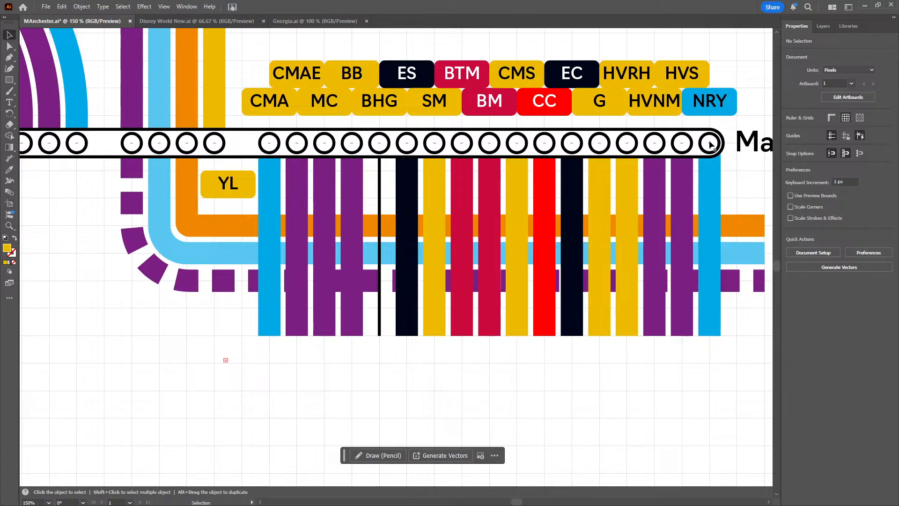
left_click(279, 330)
left_click(791, 141)
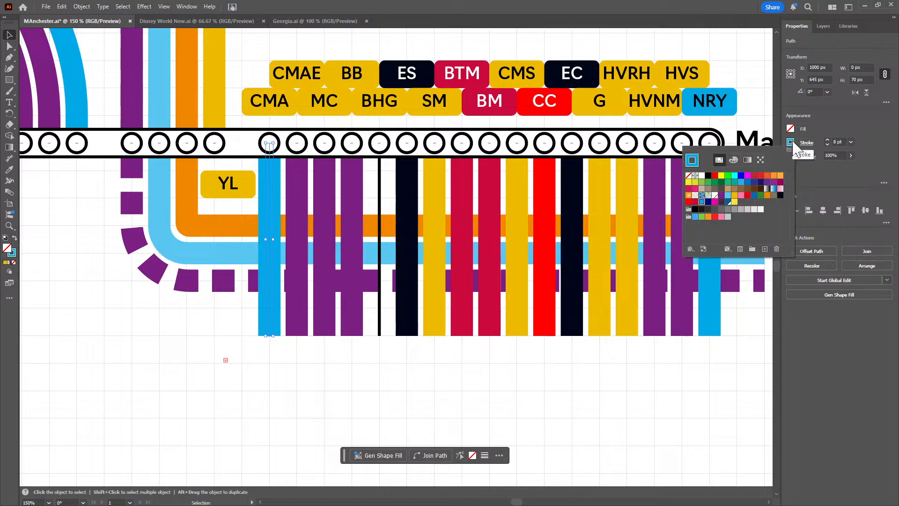
left_click(734, 195)
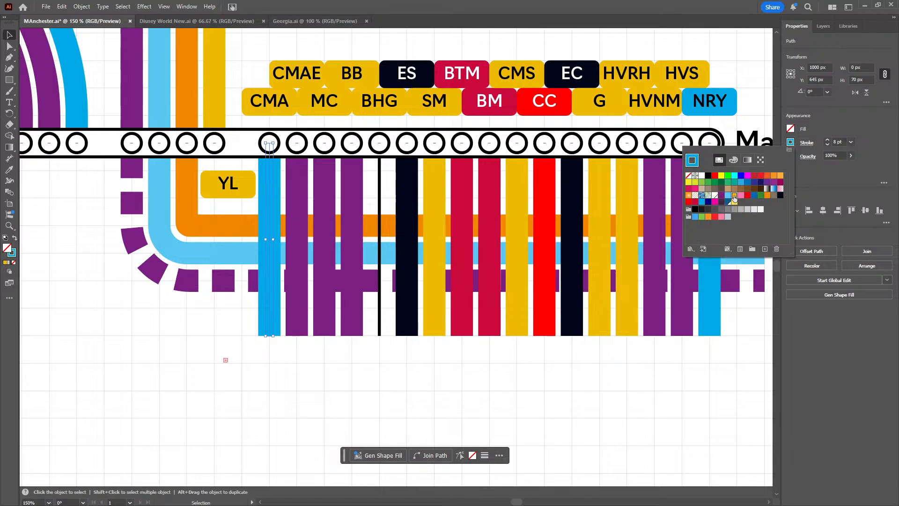
left_click(296, 414)
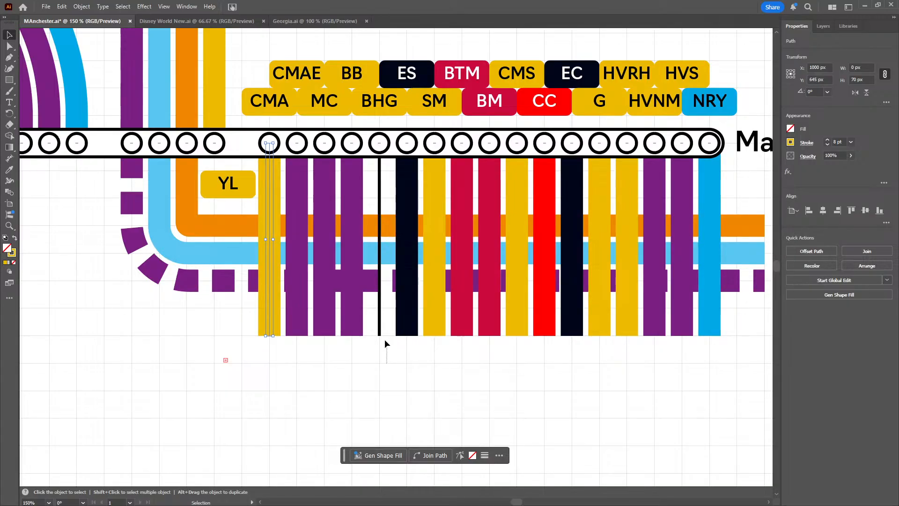
Remove the fill from the remaining thin black vertical line below the Manchester Piccadilly markers
left_click(379, 328)
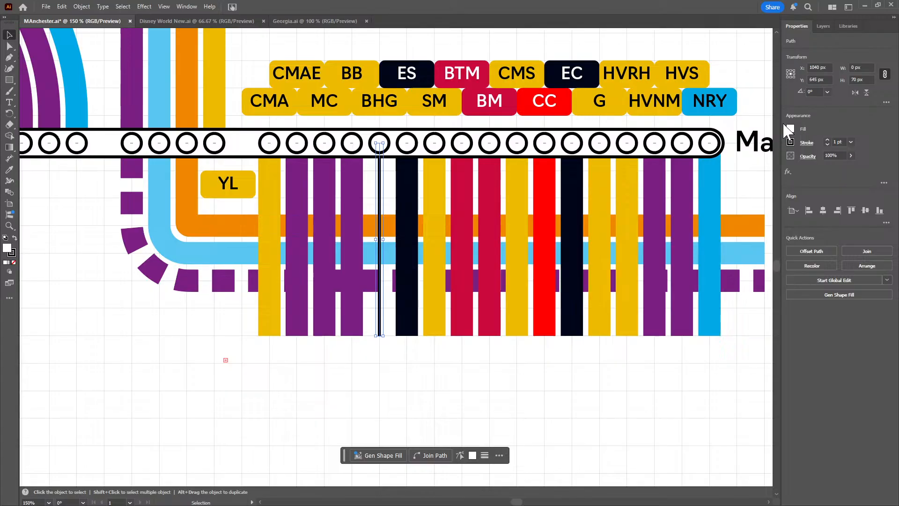
left_click(790, 129)
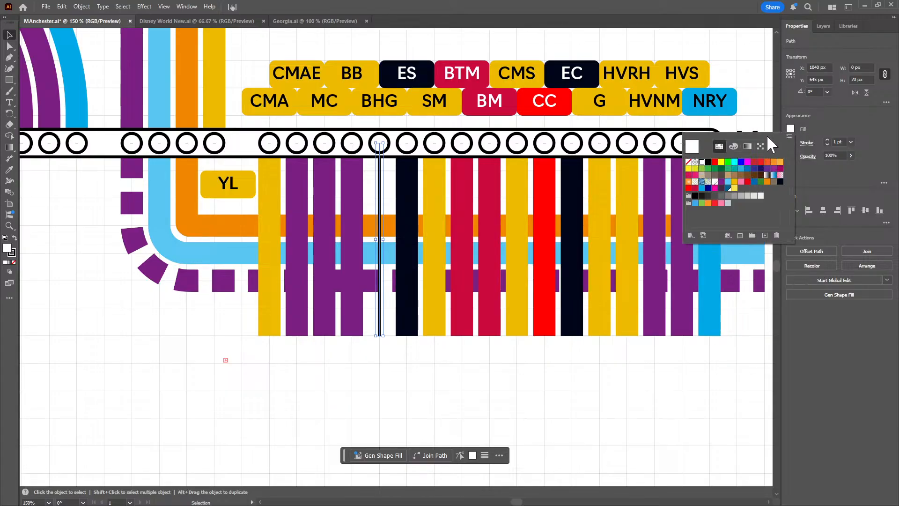
left_click(688, 162)
left_click(827, 130)
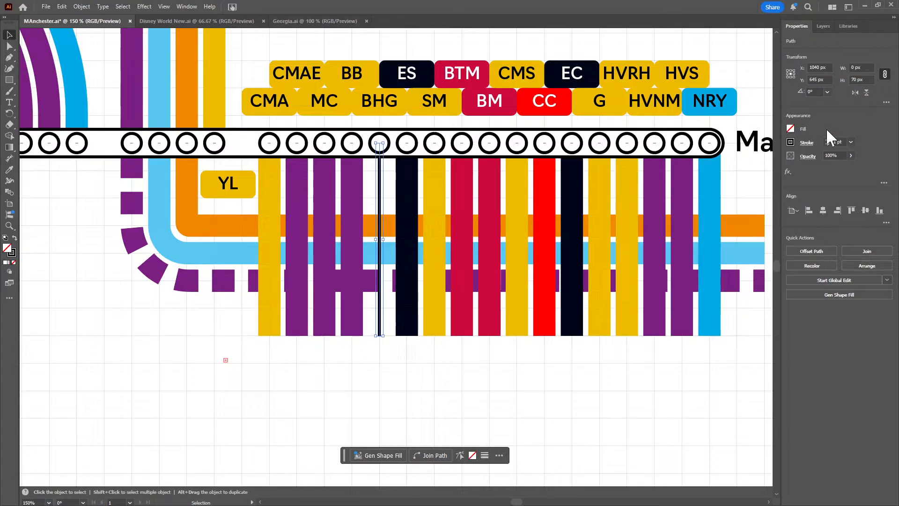
Set the thin vertical line just before the first dark navy one to a golden yellow stroke 8 pt wide
left_click(789, 141)
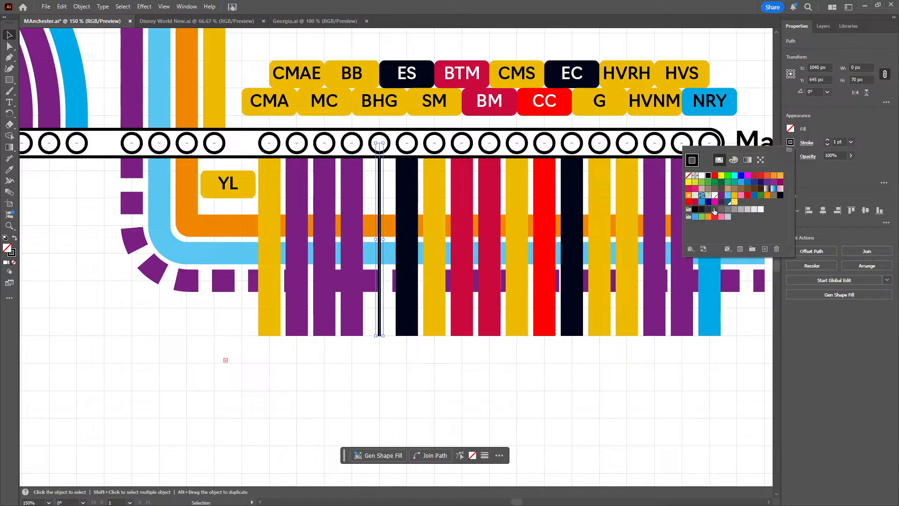
left_click(688, 175)
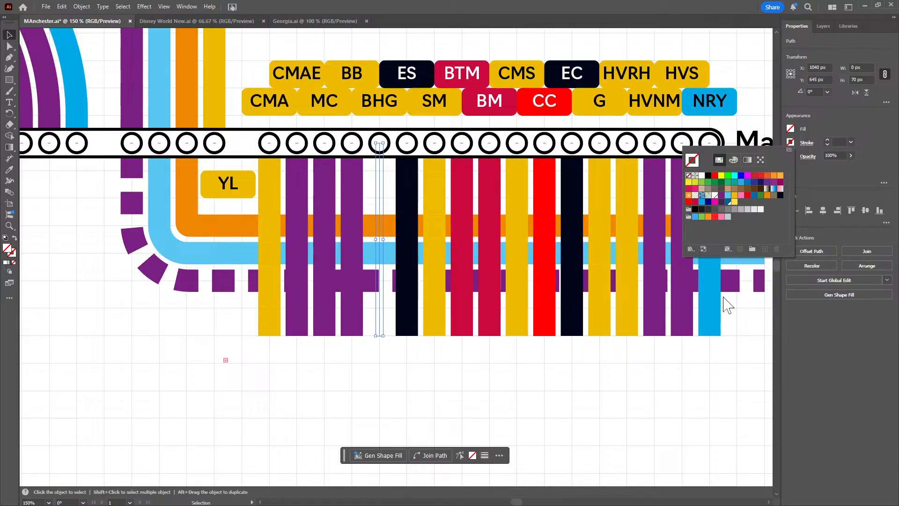
left_click(734, 201)
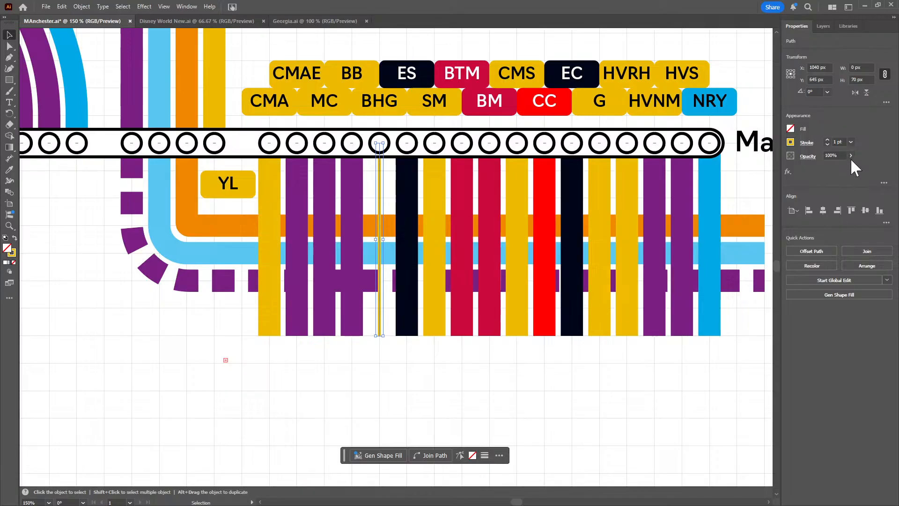
scroll(842, 143, "up", 8)
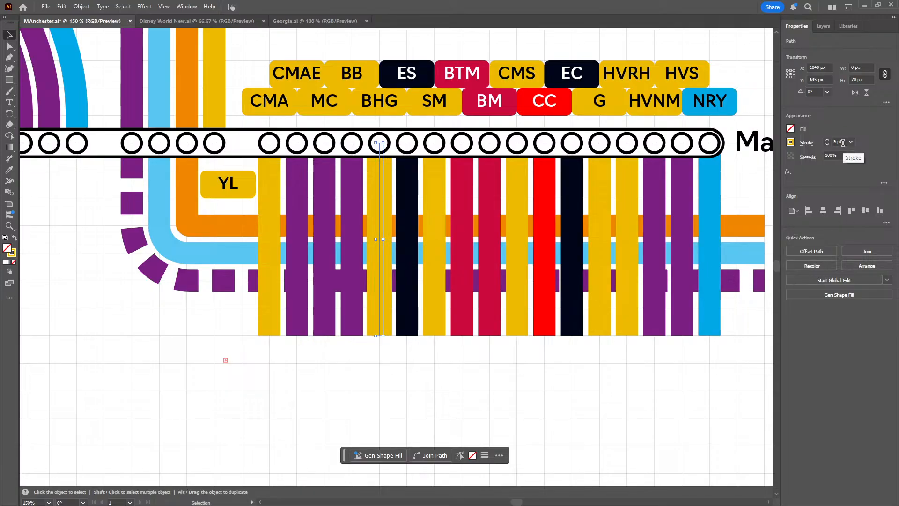
scroll(842, 143, "down", 1)
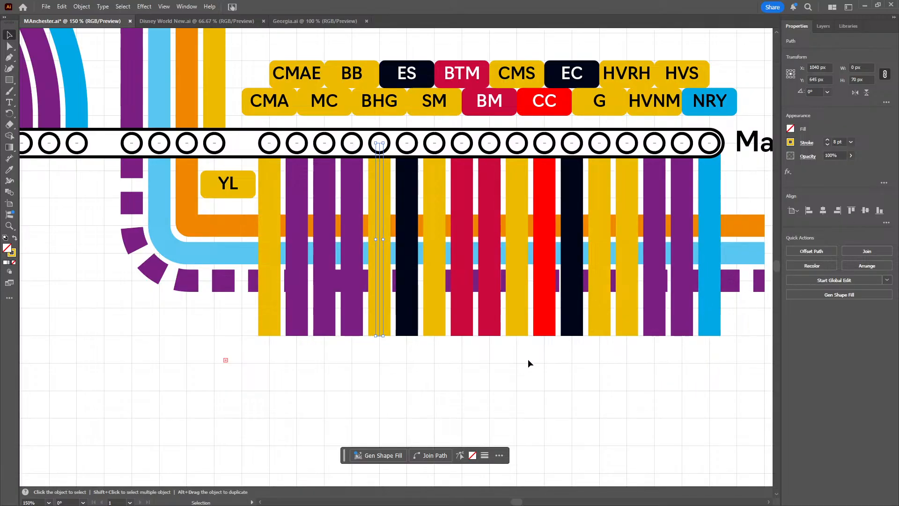
left_click(493, 364)
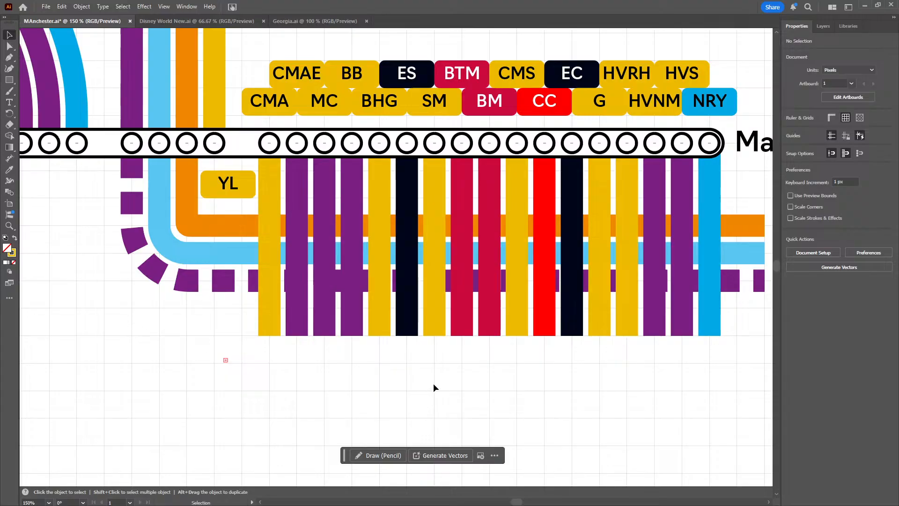
left_click_drag(555, 392, 582, 382)
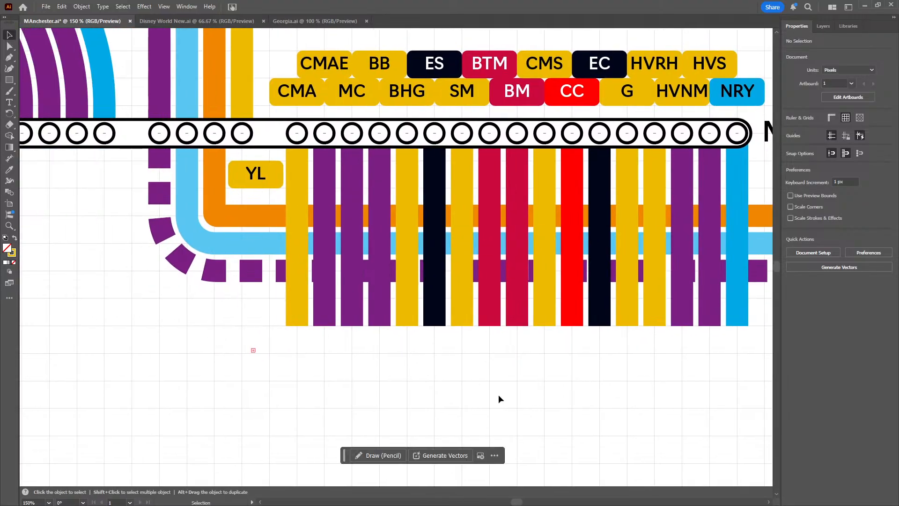
scroll(495, 393, "right", 1)
scroll(387, 373, "down", 2)
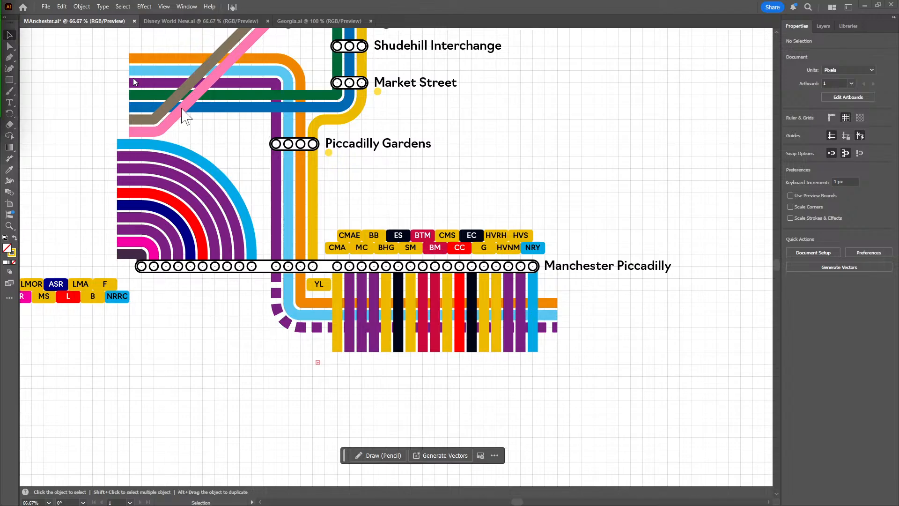
Switch to OpenRailwayMap in the browser and examine the rail lines running southeast from Manchester Piccadilly past Stockport, New Mills and Macclesfield
left_click_drag(183, 109, 575, 3)
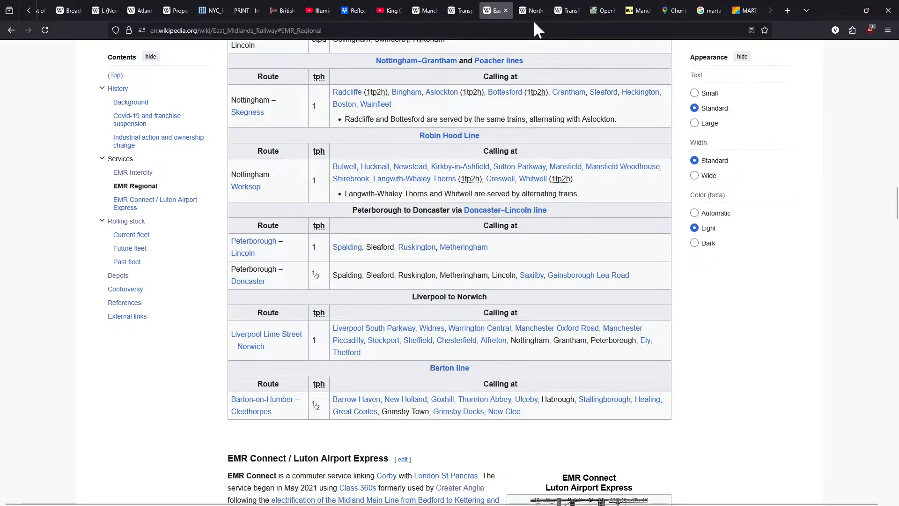
left_click(592, 11)
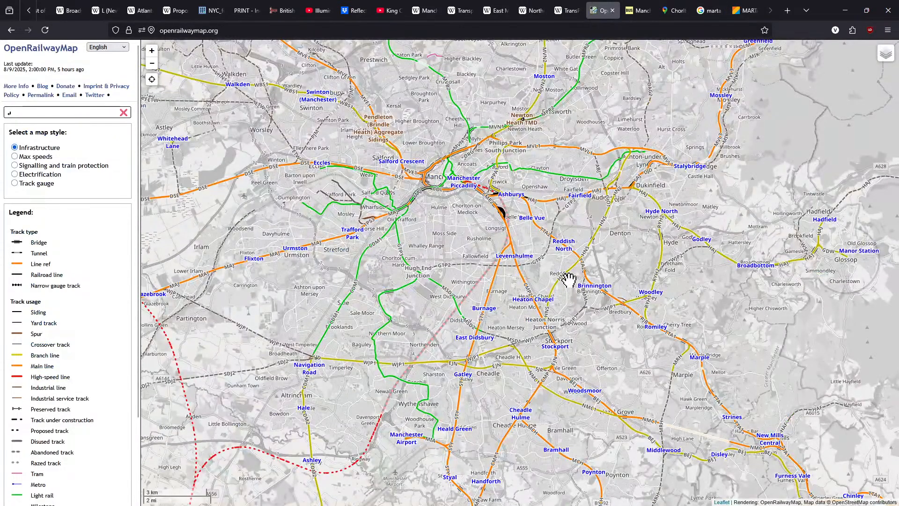
left_click_drag(576, 339, 425, 239)
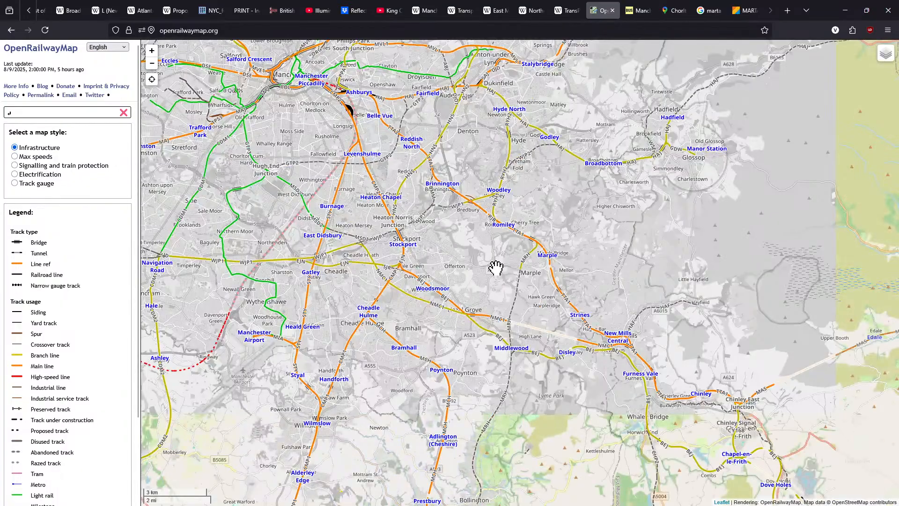
left_click_drag(578, 310, 471, 255)
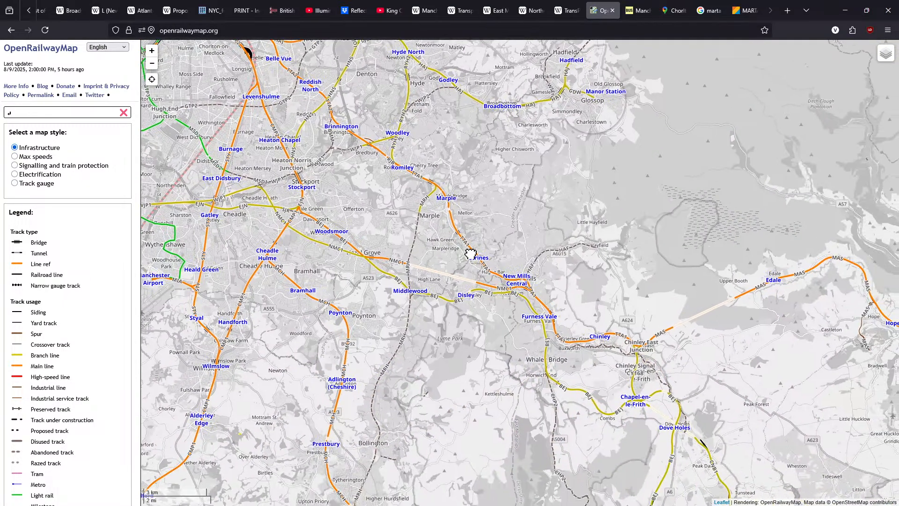
scroll(457, 324, "down", 1)
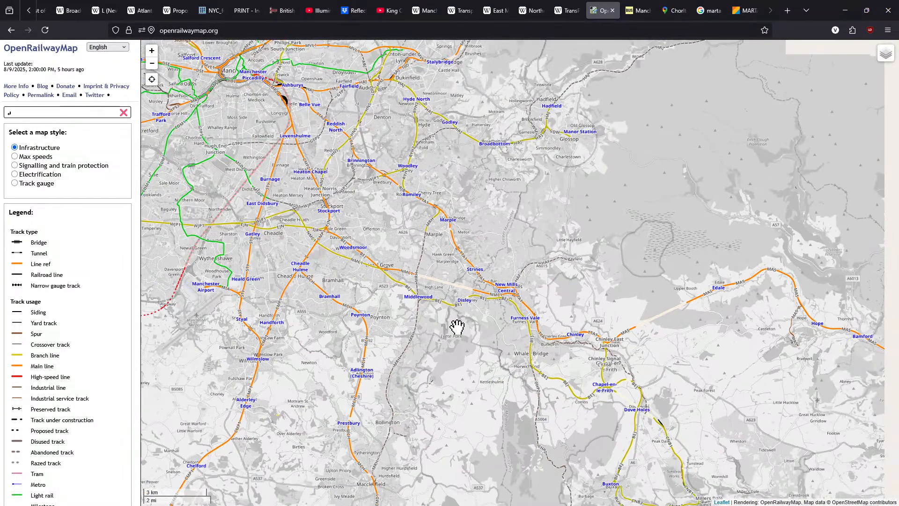
left_click_drag(457, 301, 448, 223)
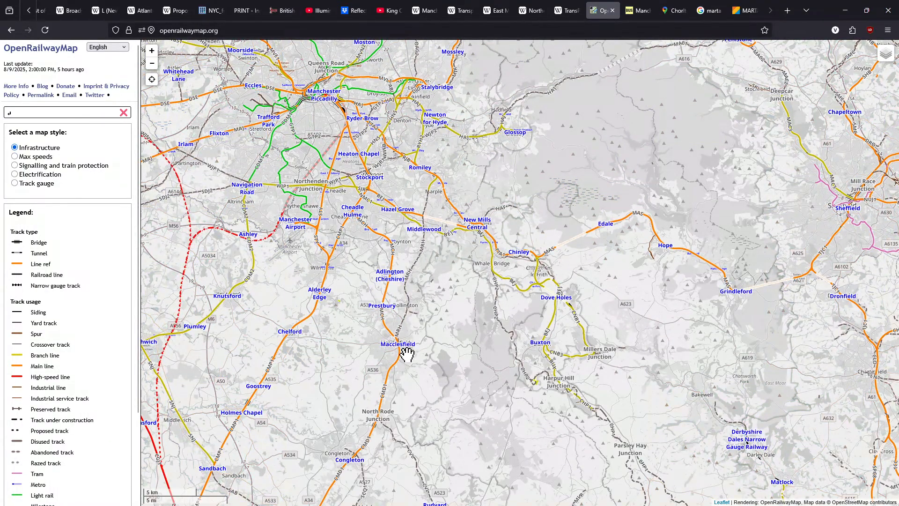
scroll(417, 349, "down", 1)
left_click_drag(440, 285, 425, 260)
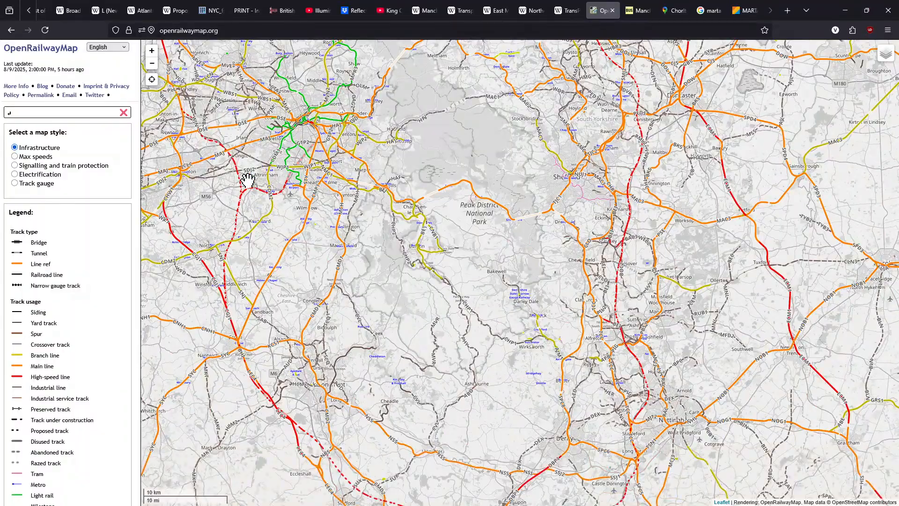
Search the railway map for Sheffield, go to its East Midlands Railway station, and examine the routes between it and Manchester
left_click(14, 112)
type("sheffield")
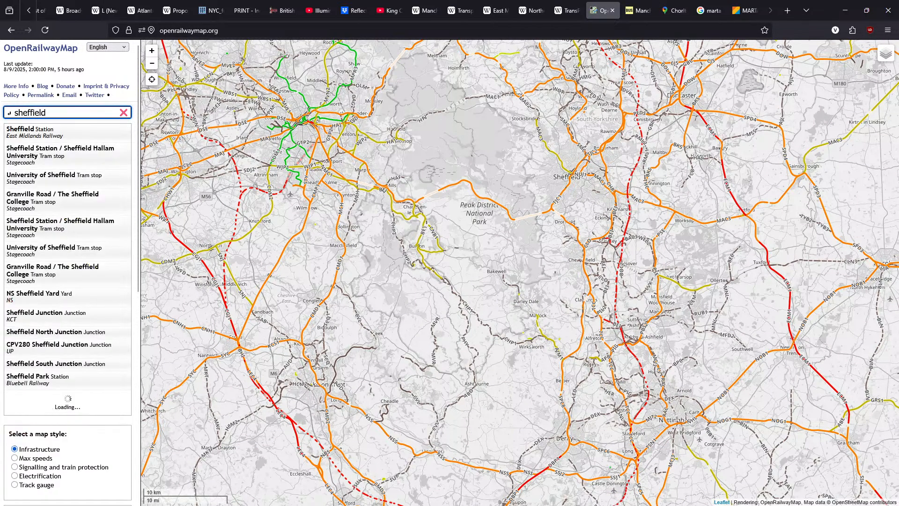
left_click(56, 132)
scroll(487, 229, "down", 5)
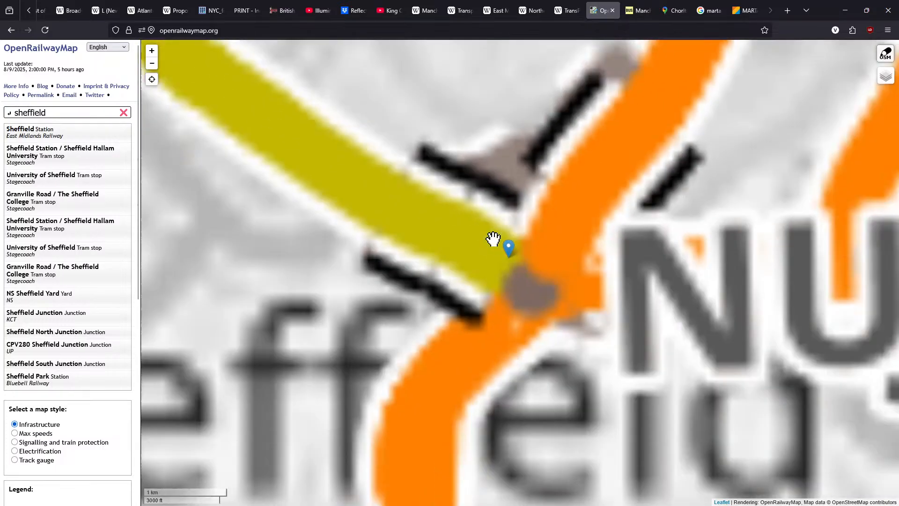
scroll(403, 256, "down", 1)
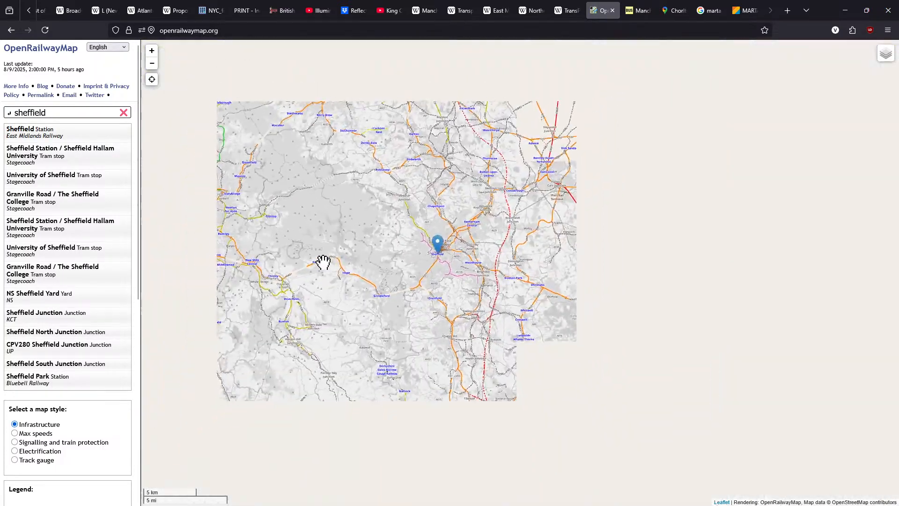
left_click_drag(369, 273, 431, 281)
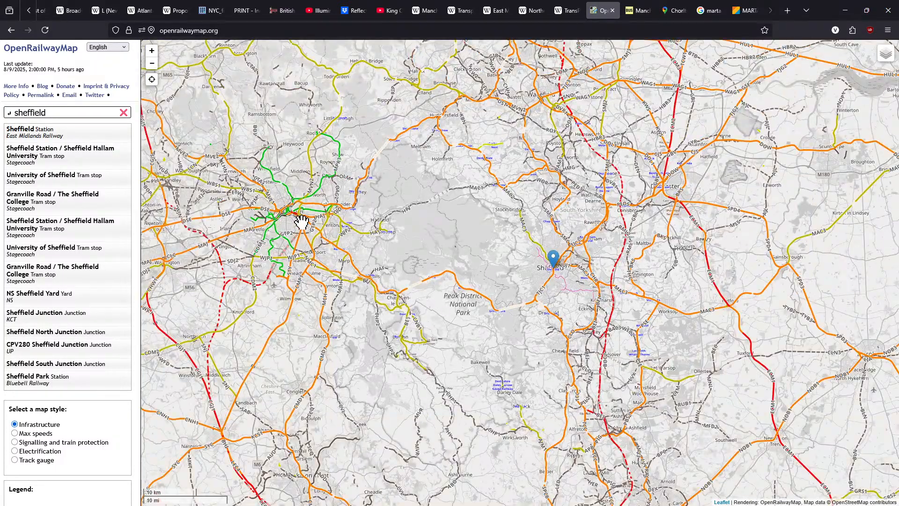
Examine the rail lines east of Manchester Piccadilly around Guide Bridge, Stalybridge, Hyde, Godley and Broadbottom
scroll(302, 221, "up", 4)
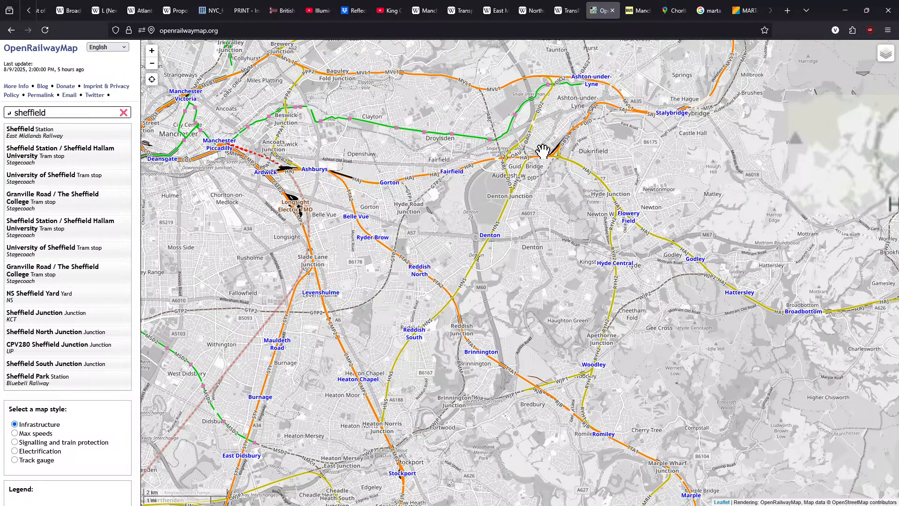
left_click_drag(652, 201, 601, 294)
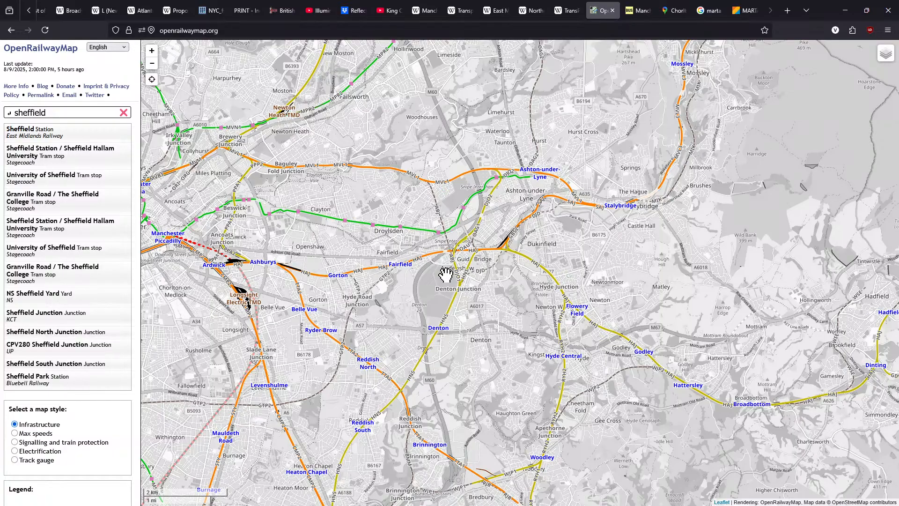
left_click_drag(613, 333, 581, 276)
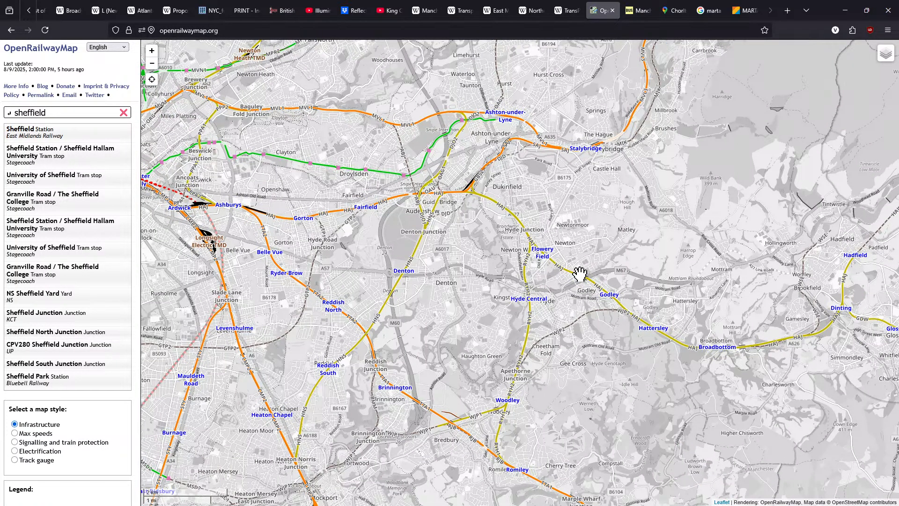
scroll(551, 236, "down", 2)
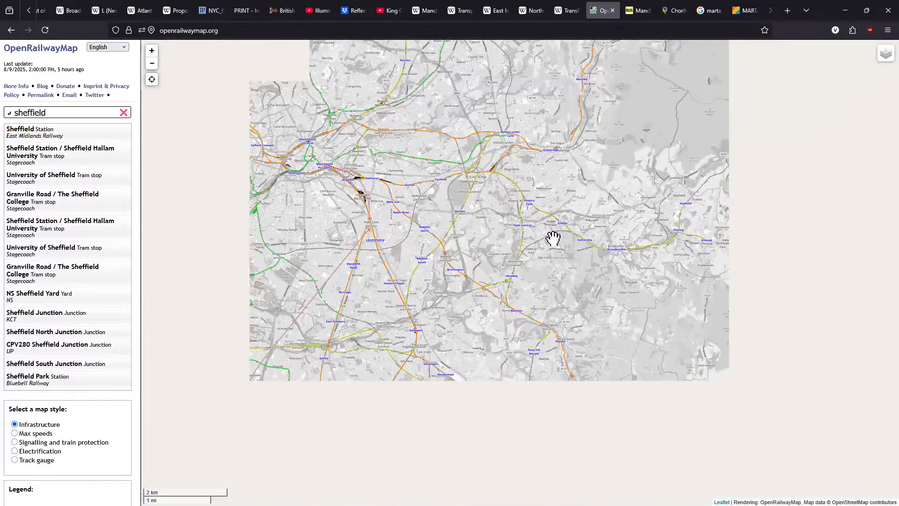
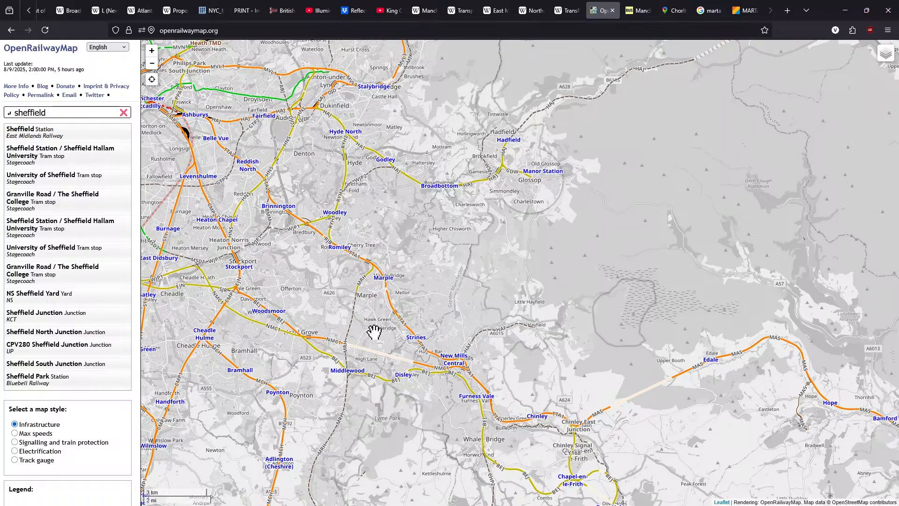
Search the railway map for Cleethorpes, go to its TransPennine Express station, and examine the routes between it and Manchester
left_click_drag(281, 245, 373, 450)
left_click_drag(379, 326, 395, 328)
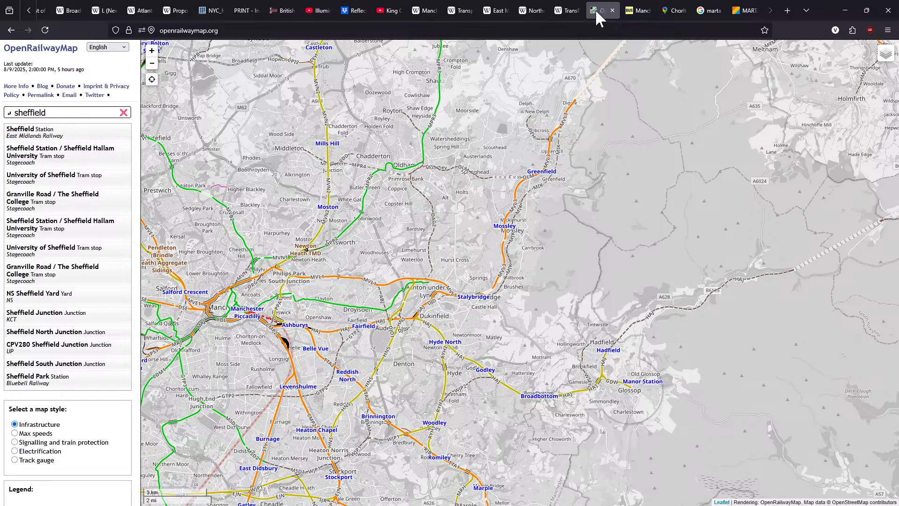
double_click(9, 113)
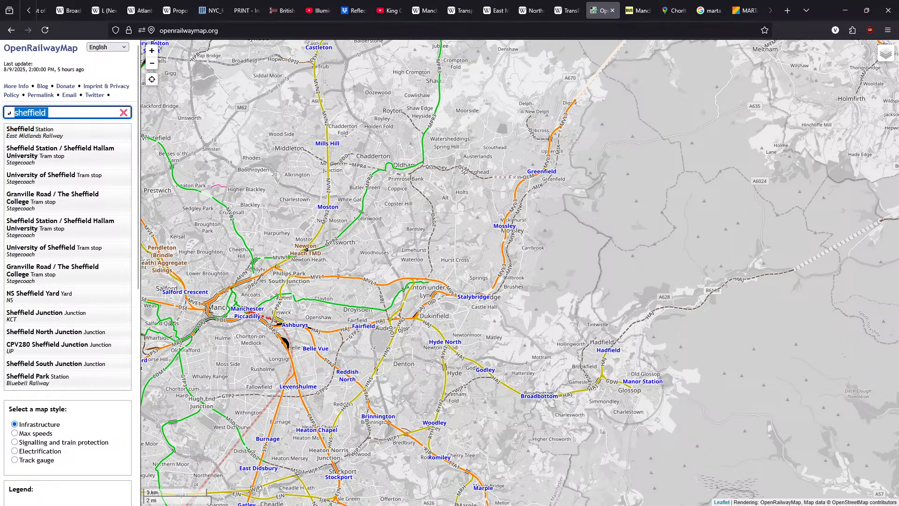
type("cleethor")
key("BackSpace")
type("orpes")
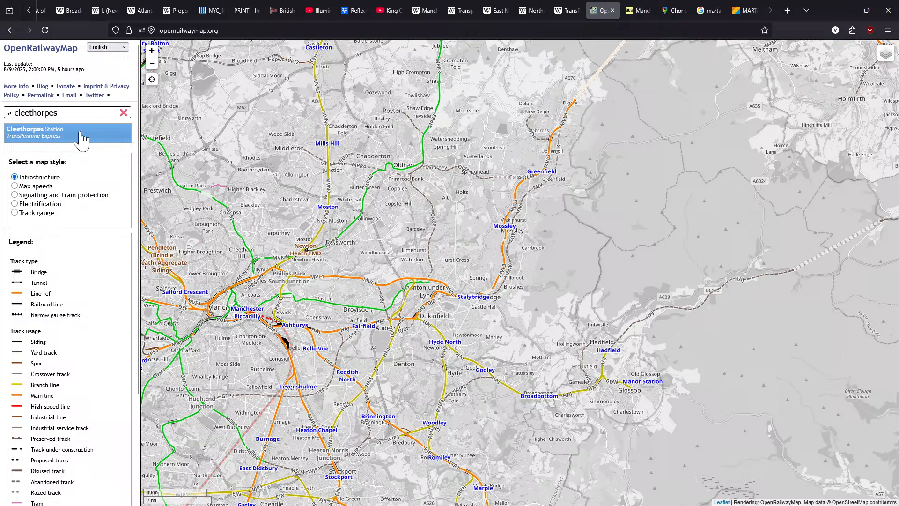
left_click(81, 137)
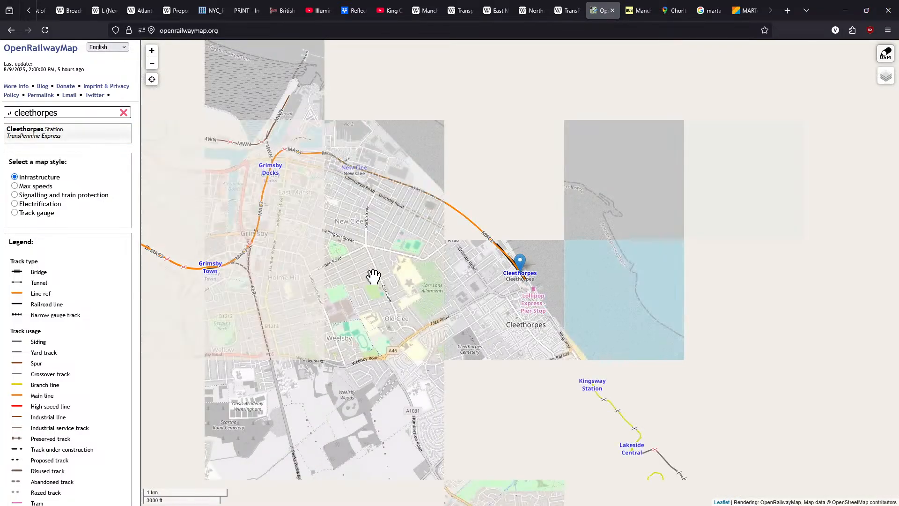
scroll(377, 278, "down", 4)
scroll(384, 280, "down", 5)
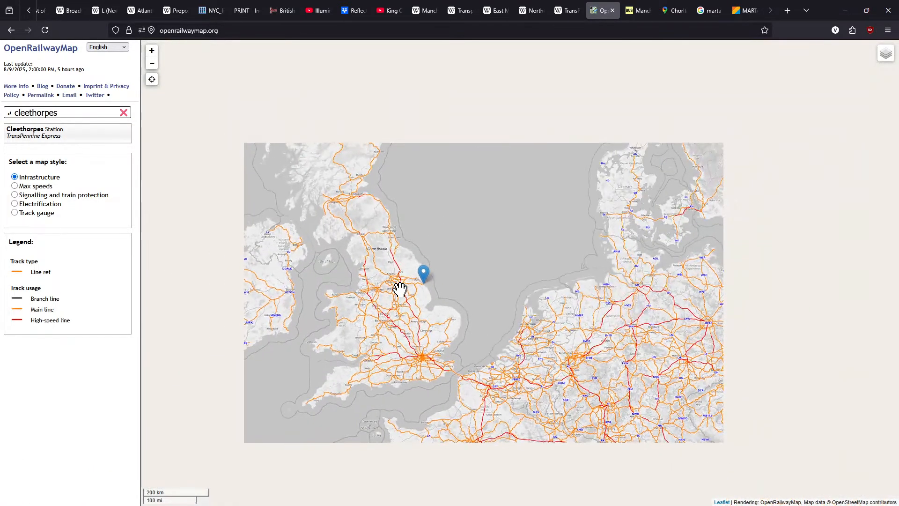
scroll(399, 289, "up", 2)
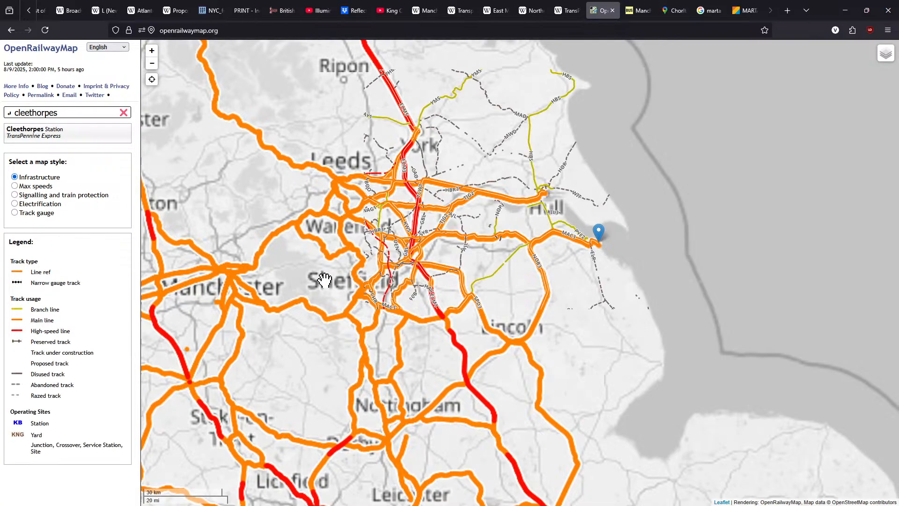
Switch to the TransPennine Express Wikipedia article and read the calling points of its North and South Route services
left_click(557, 9)
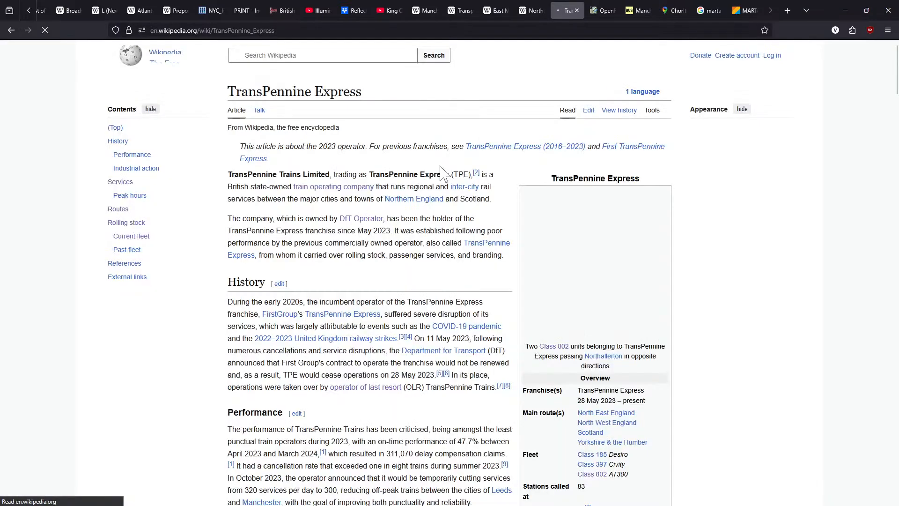
scroll(361, 276, "down", 4)
scroll(361, 279, "down", 8)
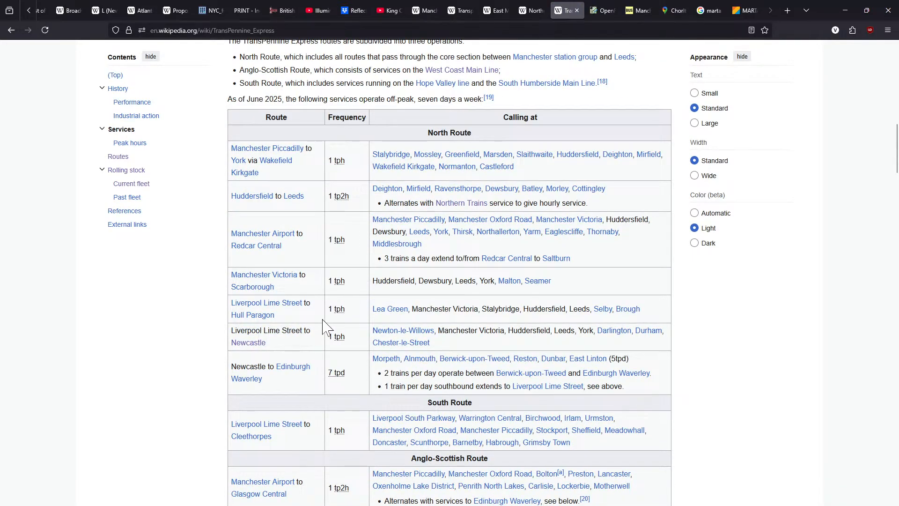
scroll(327, 327, "down", 3)
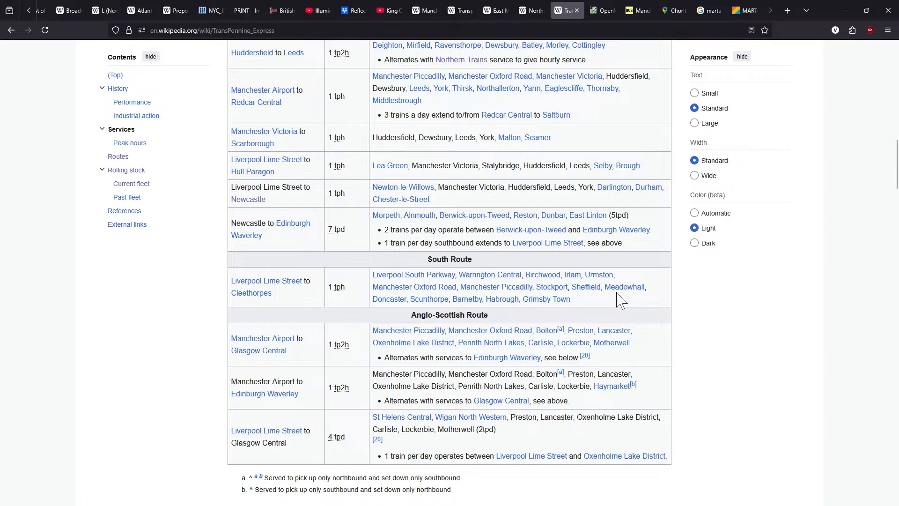
mouse_move(595, 295)
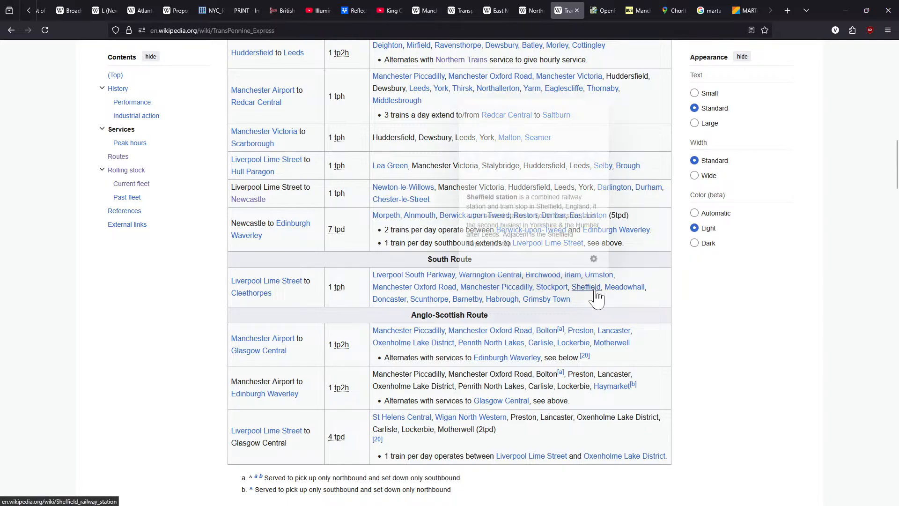
mouse_move(552, 291)
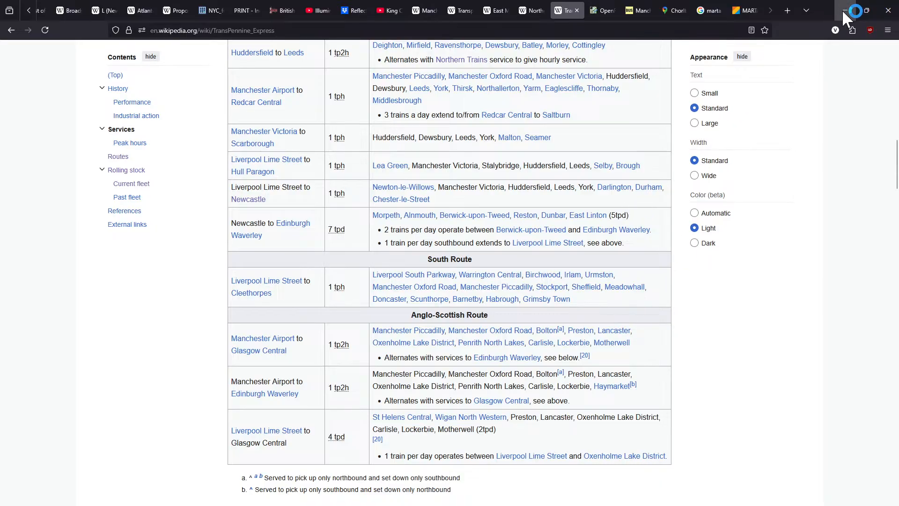
scroll(592, 275, "up", 5)
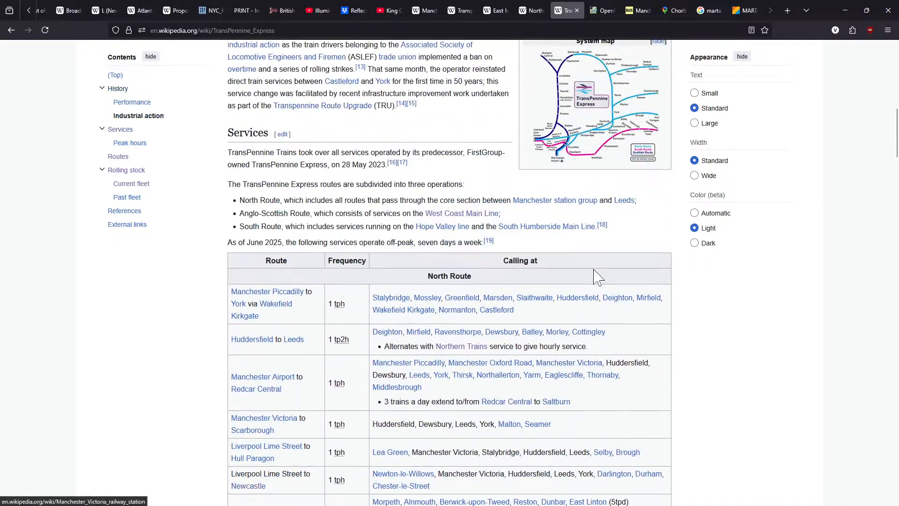
scroll(598, 278, "down", 1)
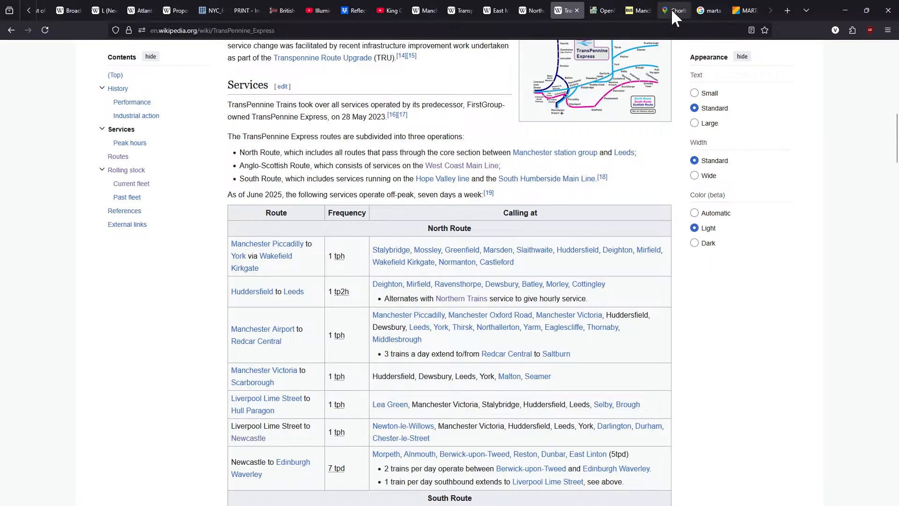
Return to OpenRailwayMap and trace the line from Manchester Piccadilly through Ashburys, Gorton, Fairfield and Guide Bridge to Stalybridge
left_click(595, 8)
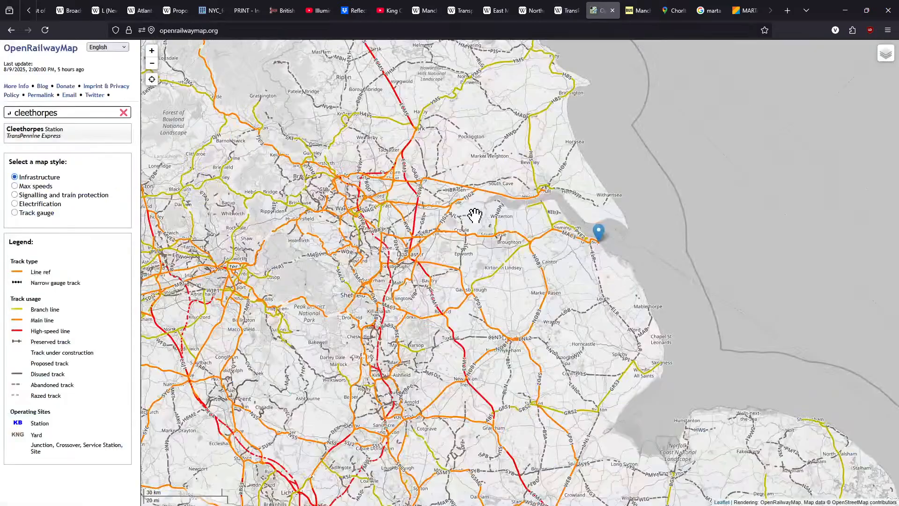
left_click_drag(374, 283, 510, 279)
scroll(389, 262, "up", 2)
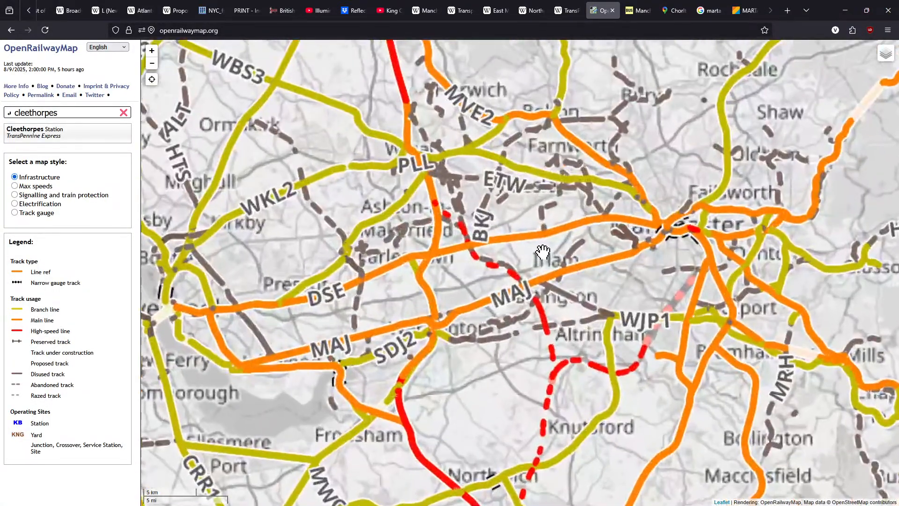
left_click_drag(543, 252, 375, 277)
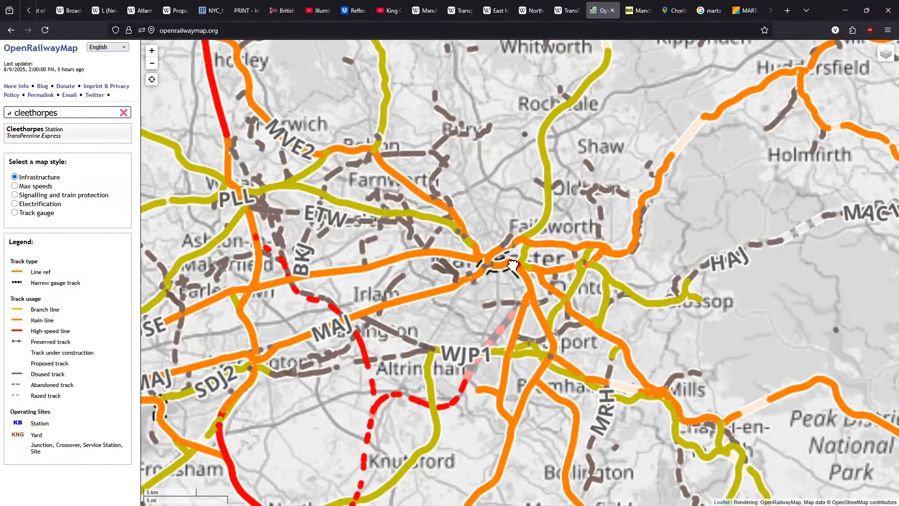
scroll(512, 263, "up", 1)
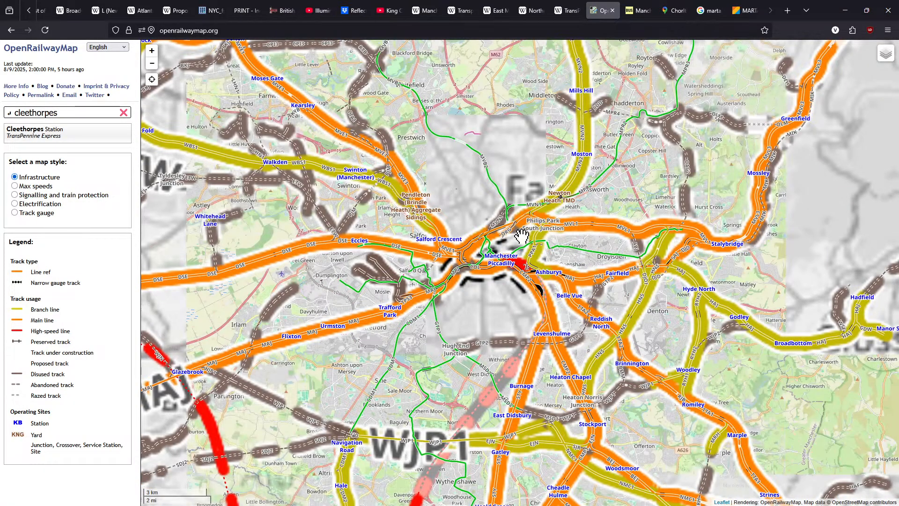
scroll(515, 236, "up", 1)
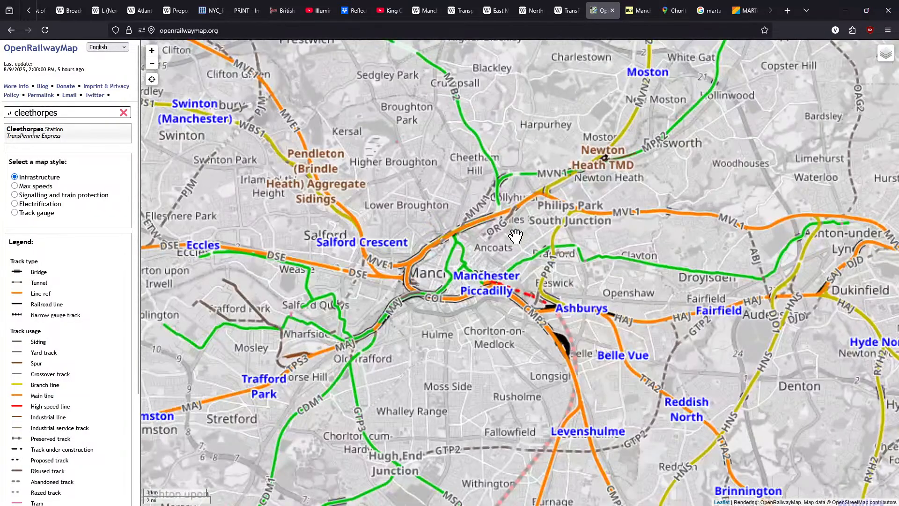
scroll(515, 239, "up", 1)
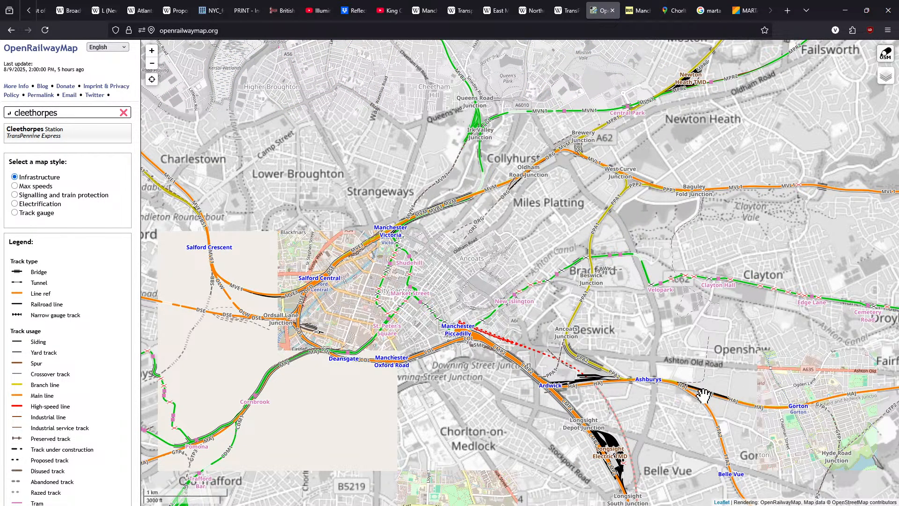
left_click_drag(812, 410, 688, 404)
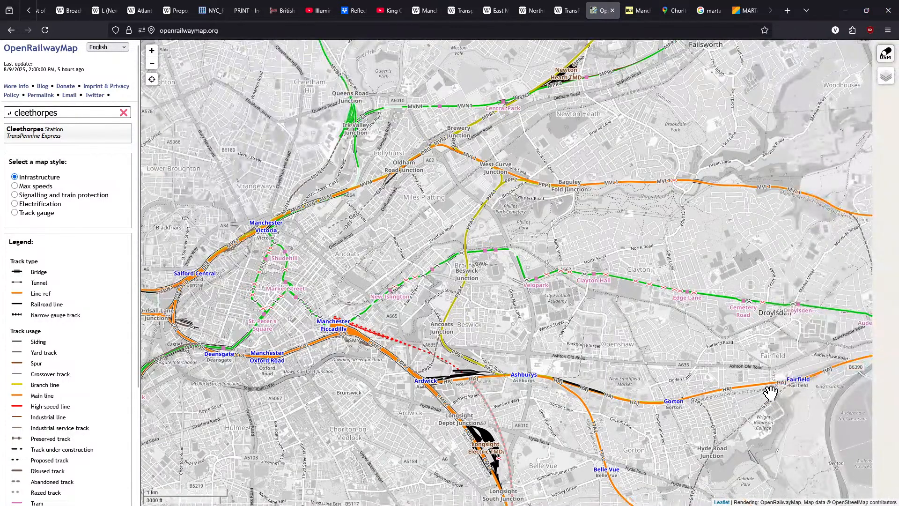
left_click_drag(771, 394, 507, 405)
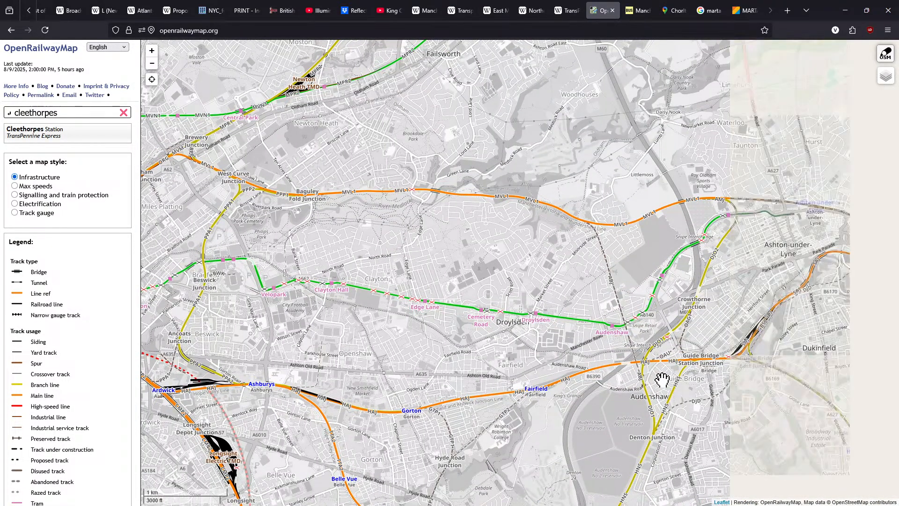
left_click_drag(670, 374, 556, 387)
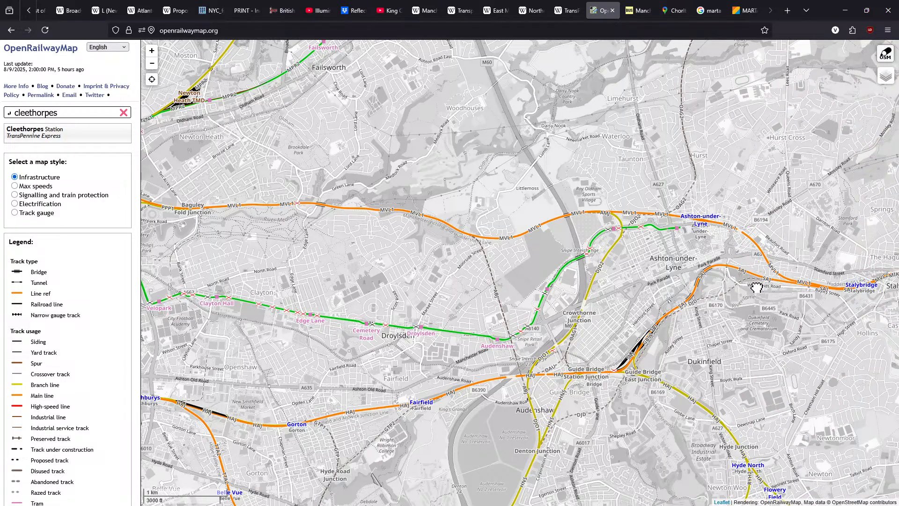
left_click_drag(791, 284, 650, 288)
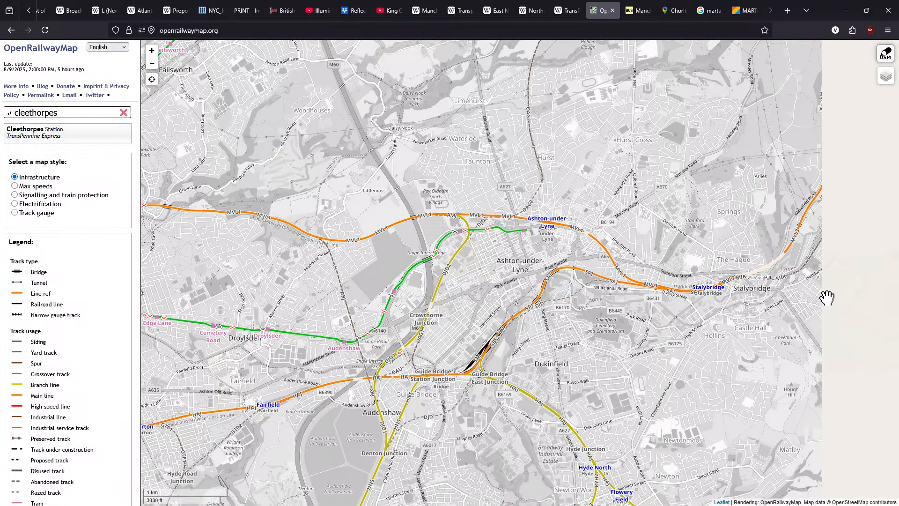
Check the stops of the Manchester Piccadilly to York service in the TransPennine Express article's services table
left_click(569, 10)
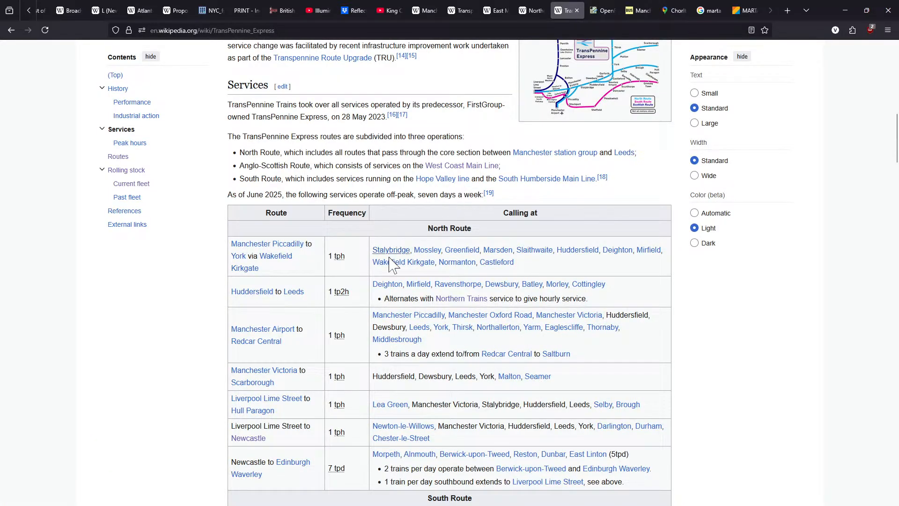
mouse_move(389, 259)
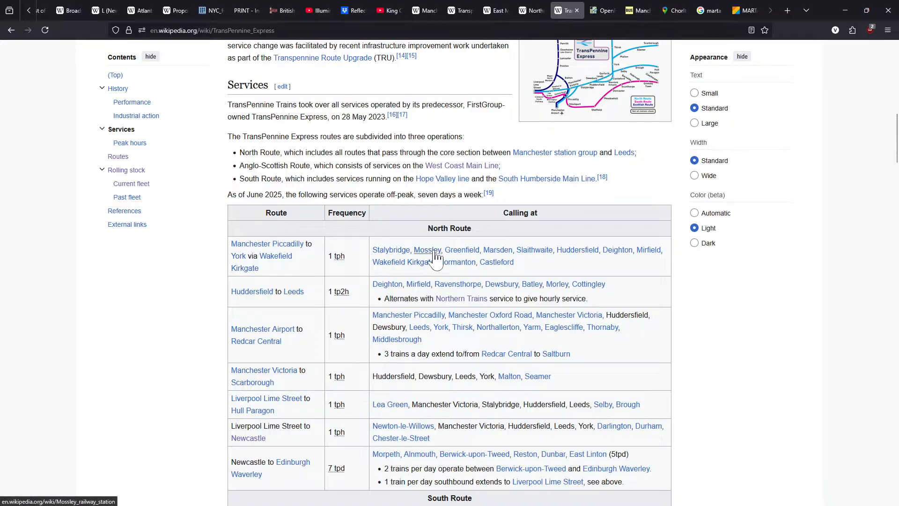
mouse_move(436, 257)
mouse_move(500, 257)
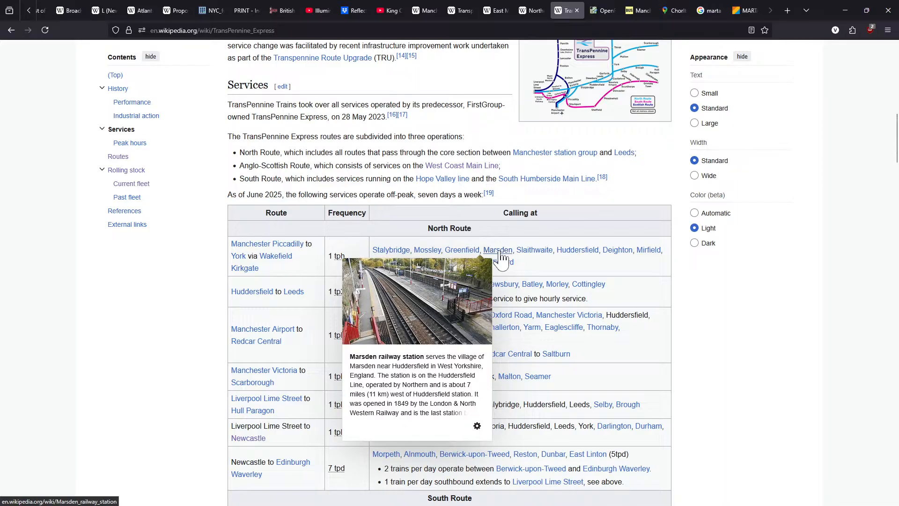
Follow the line on OpenRailwayMap from Stalybridge through Mossley to Greenfield, and compare it with the routes around Ashton-under-Lyne and Guide Bridge
left_click(598, 9)
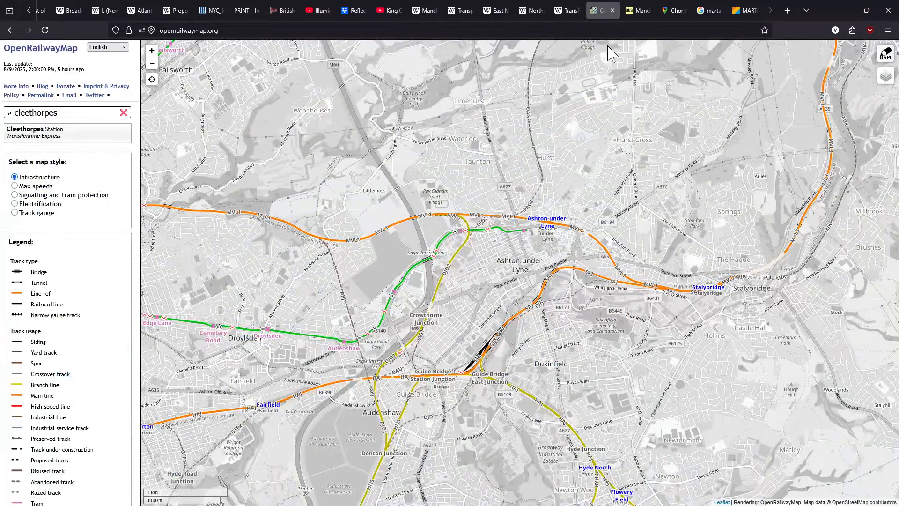
left_click_drag(694, 217, 453, 305)
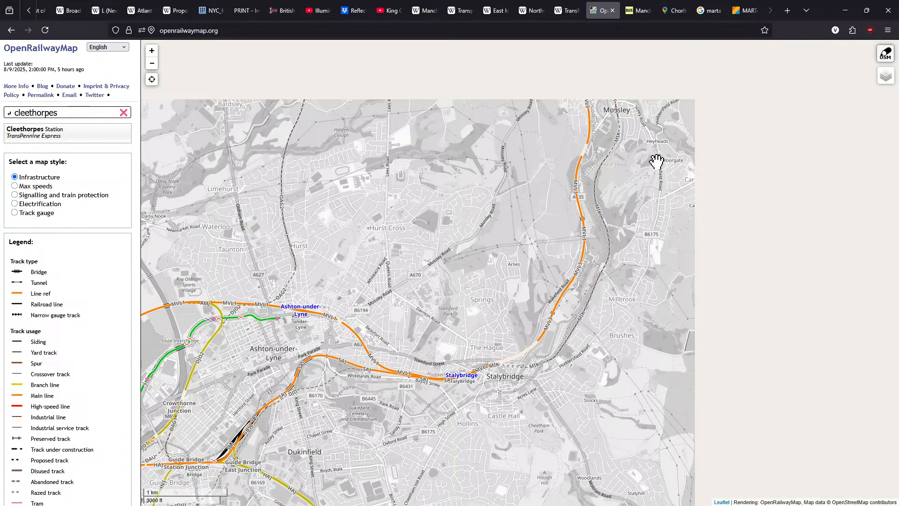
left_click_drag(656, 161, 634, 227)
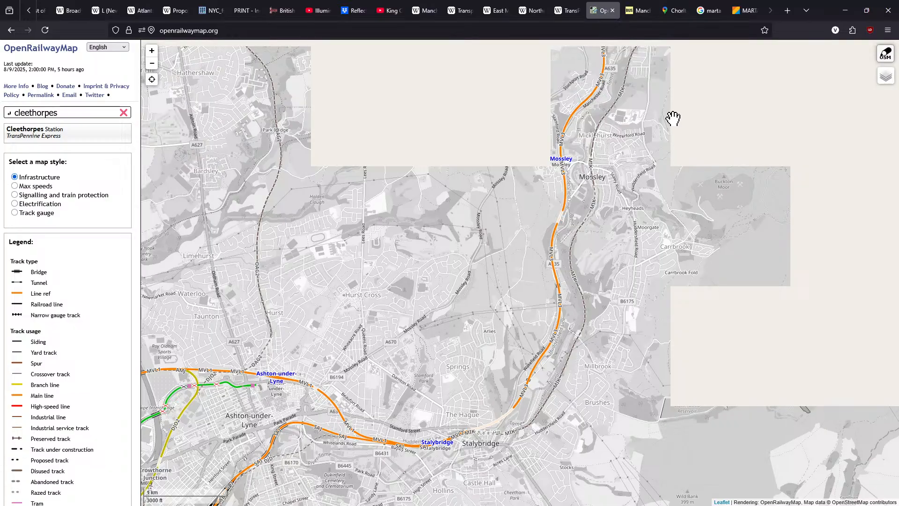
left_click_drag(673, 118, 606, 260)
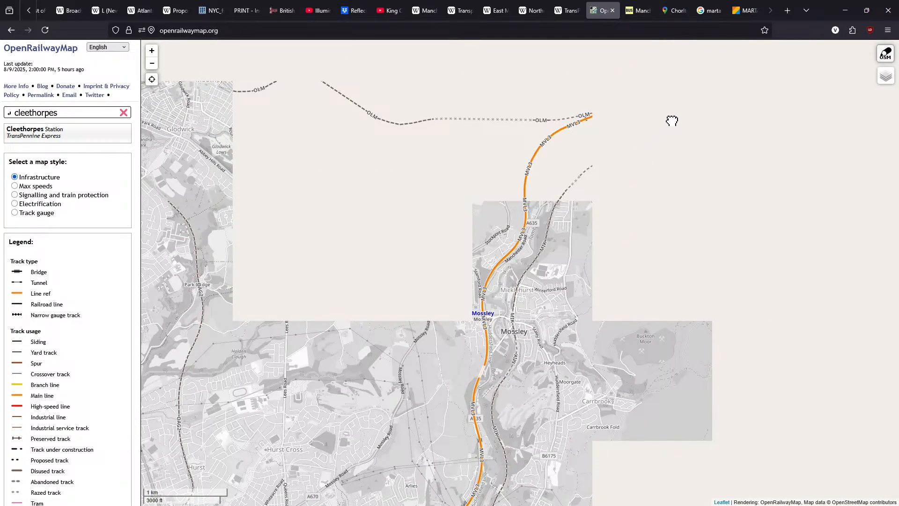
left_click_drag(606, 190, 513, 299)
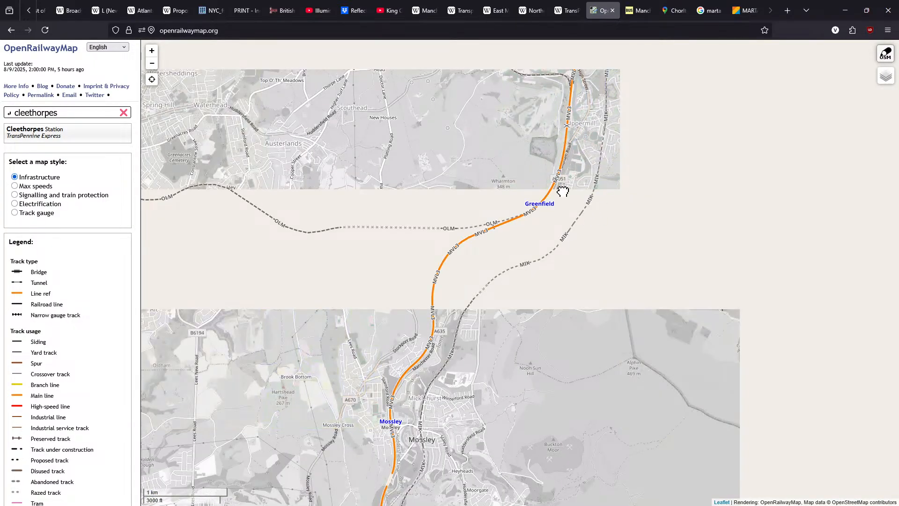
scroll(562, 191, "down", 1)
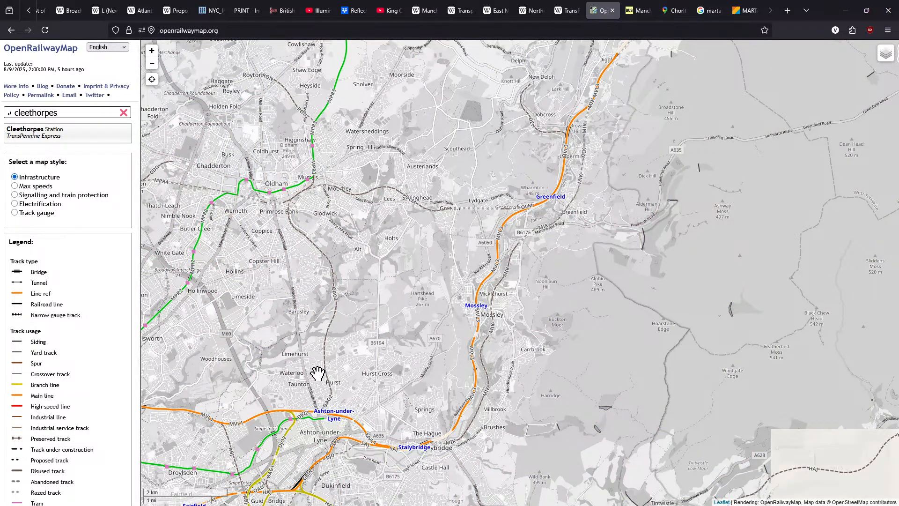
left_click_drag(318, 373, 435, 245)
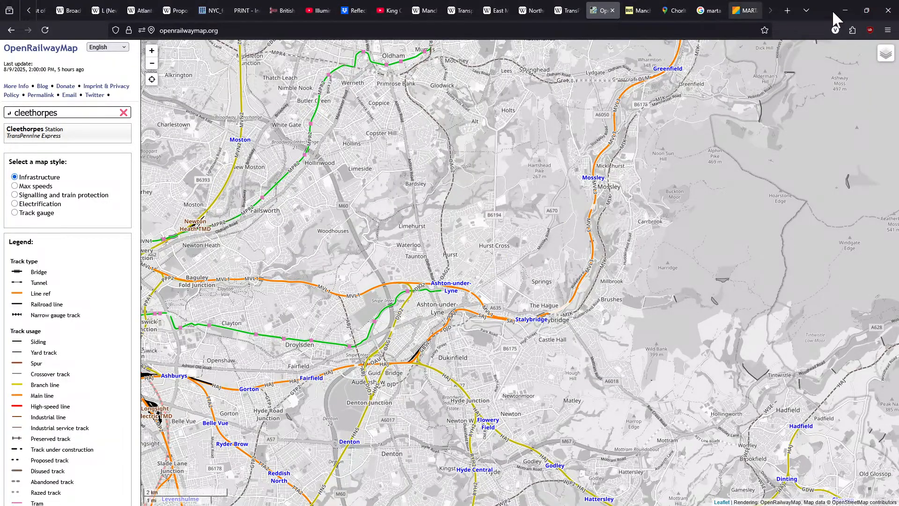
Switch to Illustrator and extend the light-blue NRY line horizontally east from its lower end with the Pen tool to X 1280 px, Y 680 px
left_click_drag(828, 9, 0, 200)
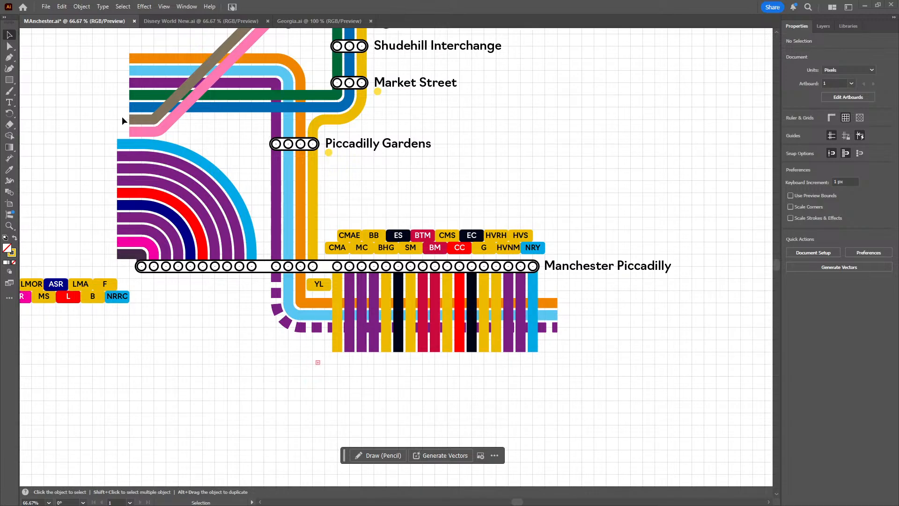
left_click_drag(671, 386, 527, 308)
scroll(394, 284, "up", 1)
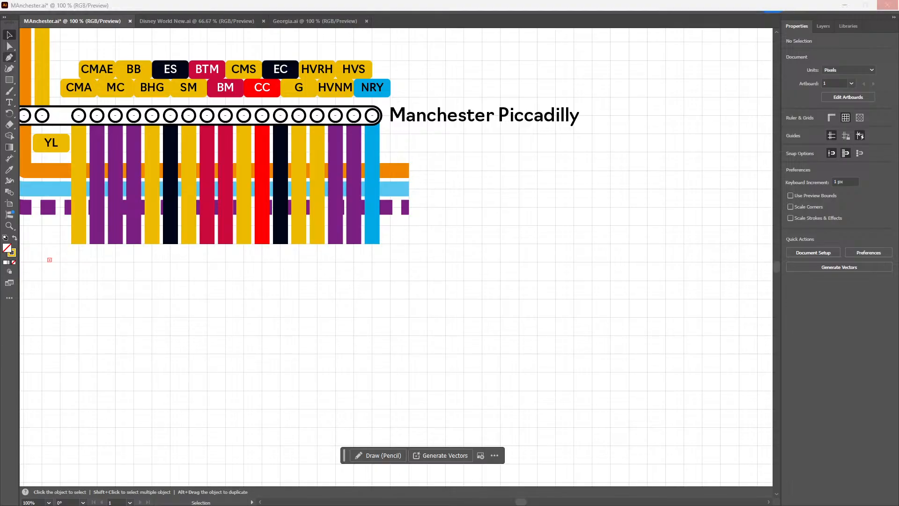
left_click(10, 58)
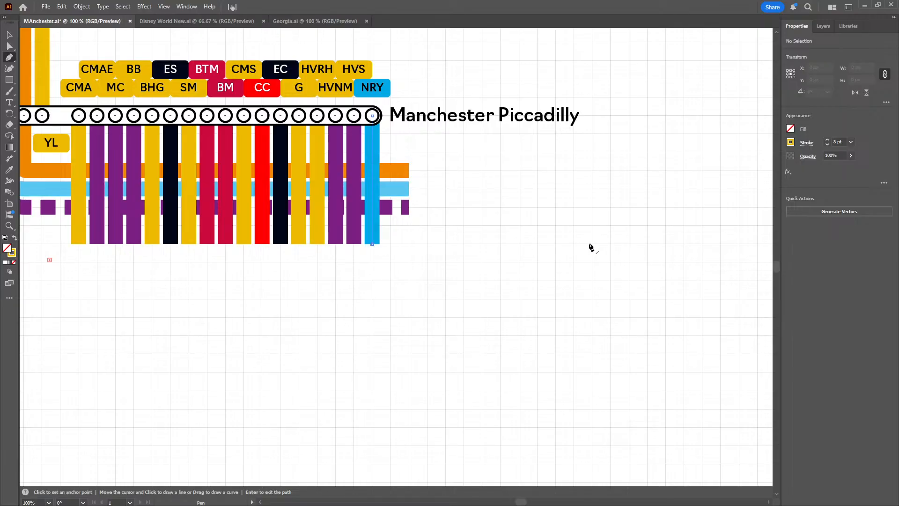
left_click(591, 244)
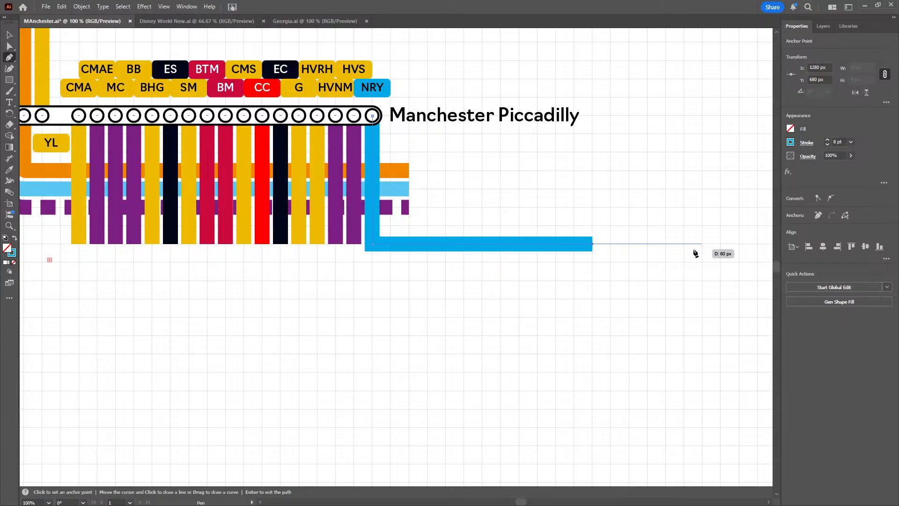
key("Return")
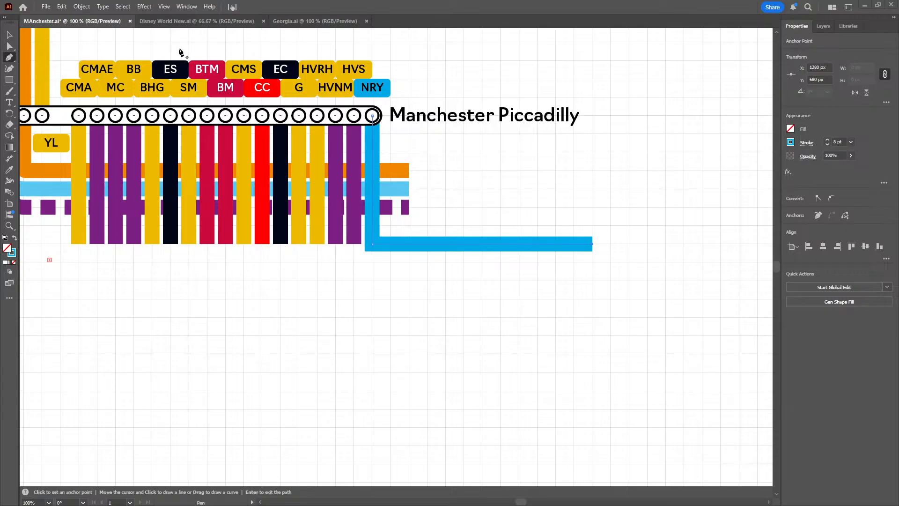
Lengthen the horizontal part of the NRY line further east to X 1380 px and deselect it
left_click_drag(525, 297, 337, 297)
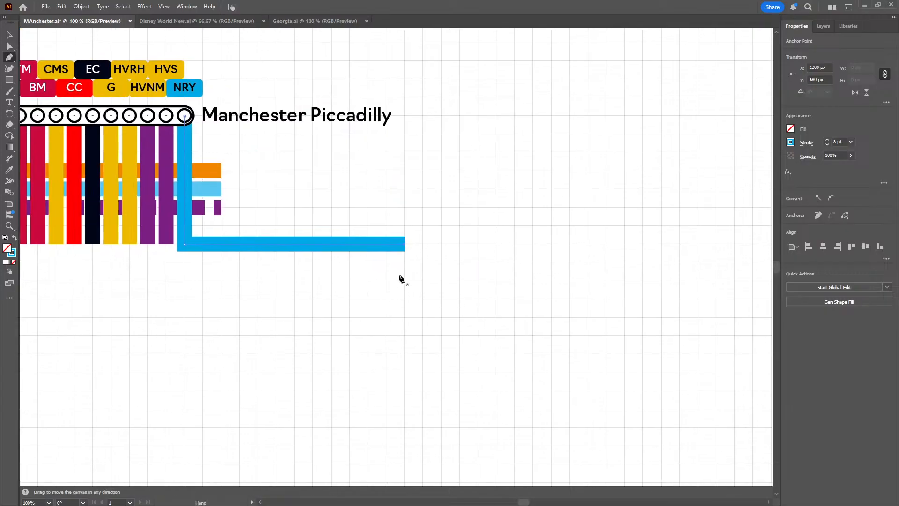
left_click(404, 244)
left_click(588, 244)
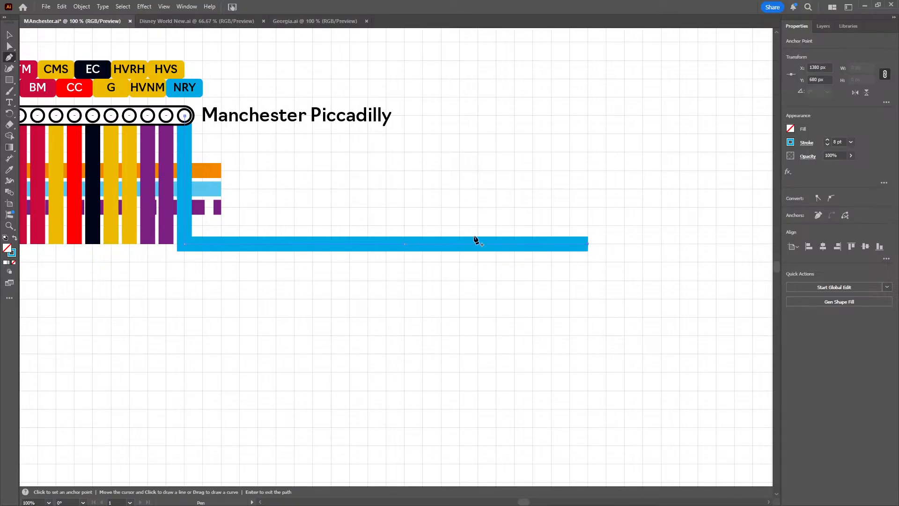
left_click(9, 36)
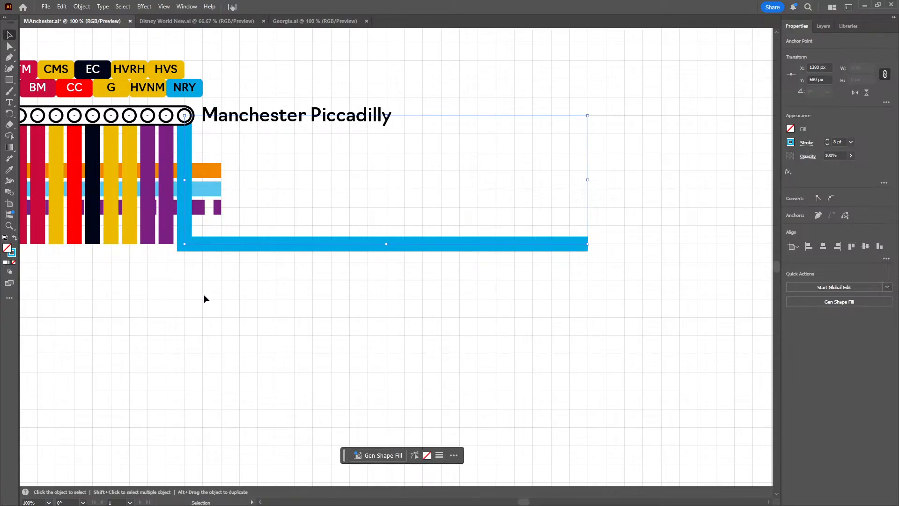
left_click(225, 287)
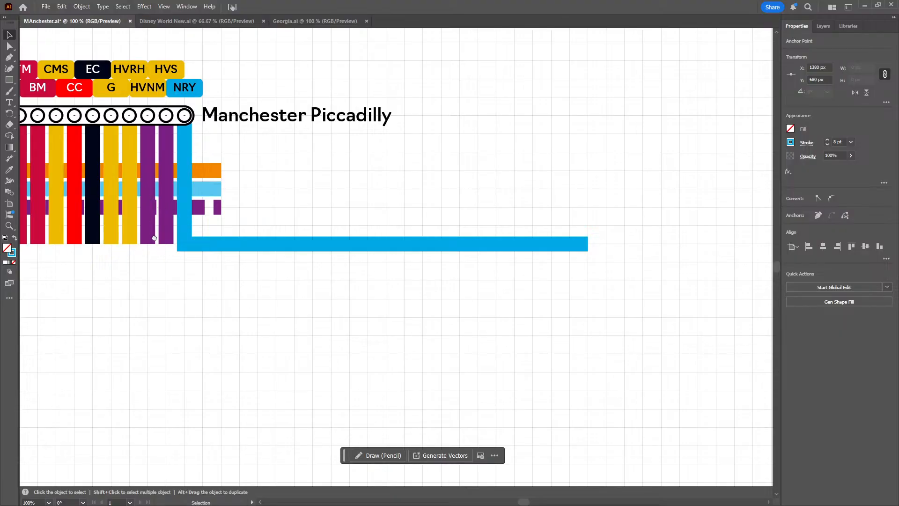
left_click(154, 250)
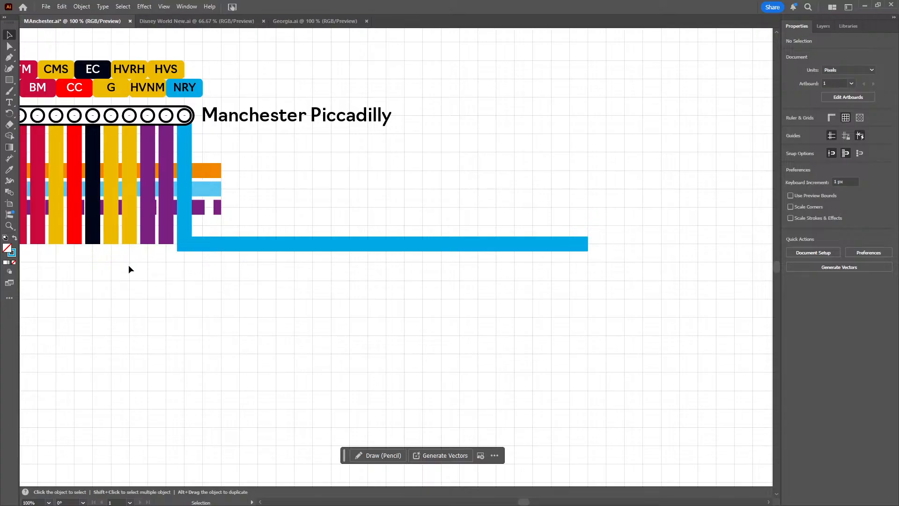
Copy the Piccadilly Gardens station capsule and place the copy just below the NRY line near its bend, at about X 1190 px, Y 685 px
left_click_drag(205, 292, 408, 338)
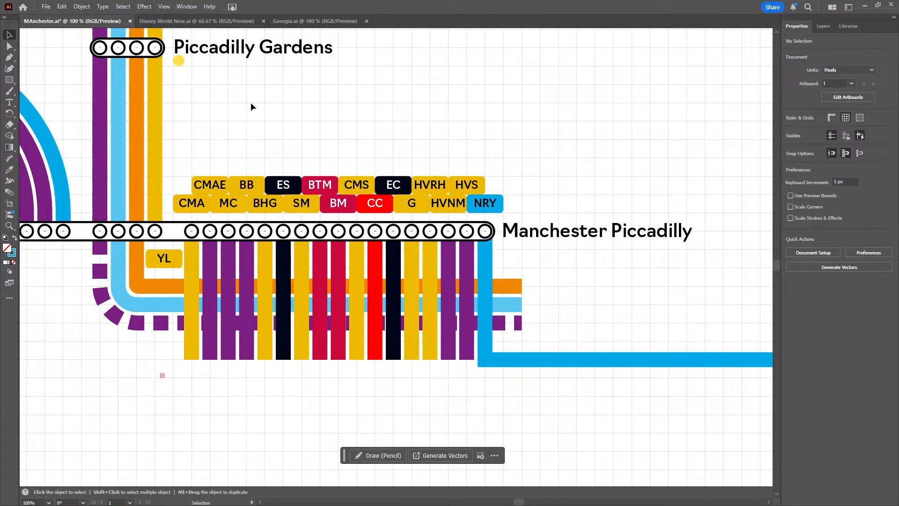
left_click_drag(249, 102, 334, 236)
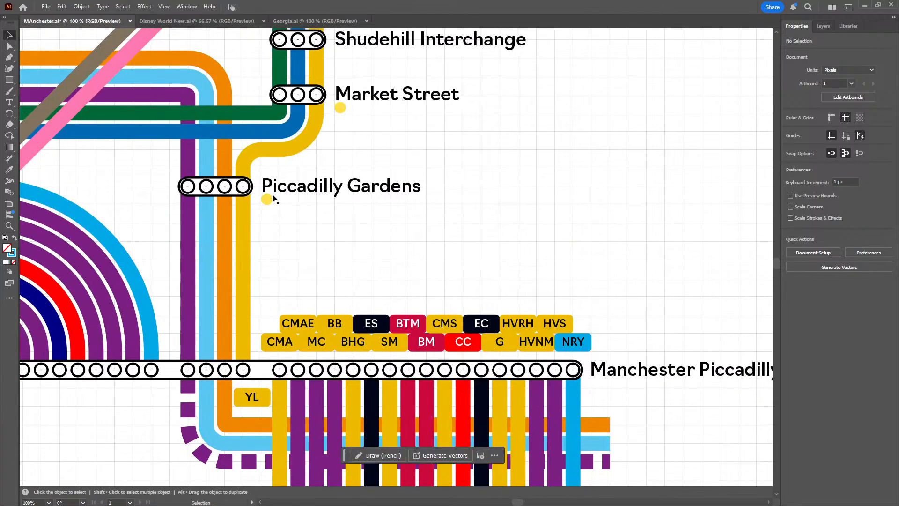
left_click(238, 199)
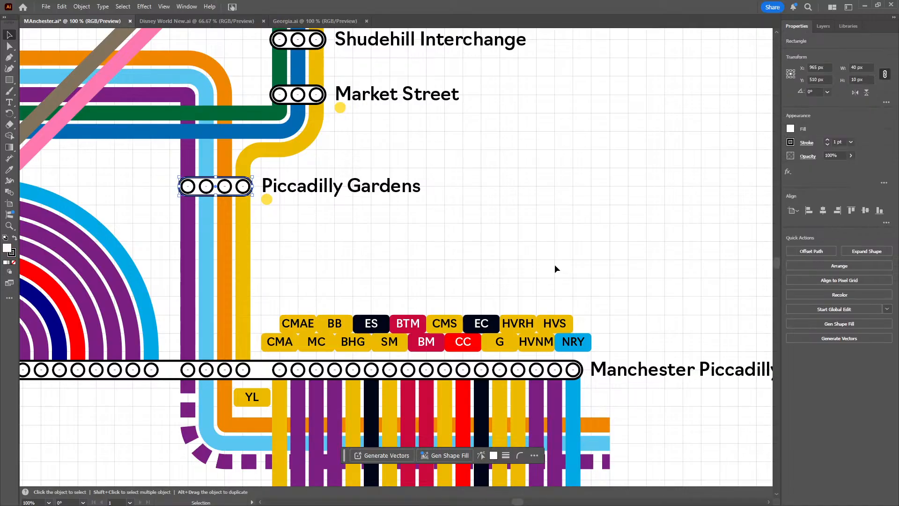
left_click_drag(555, 269, 337, 134)
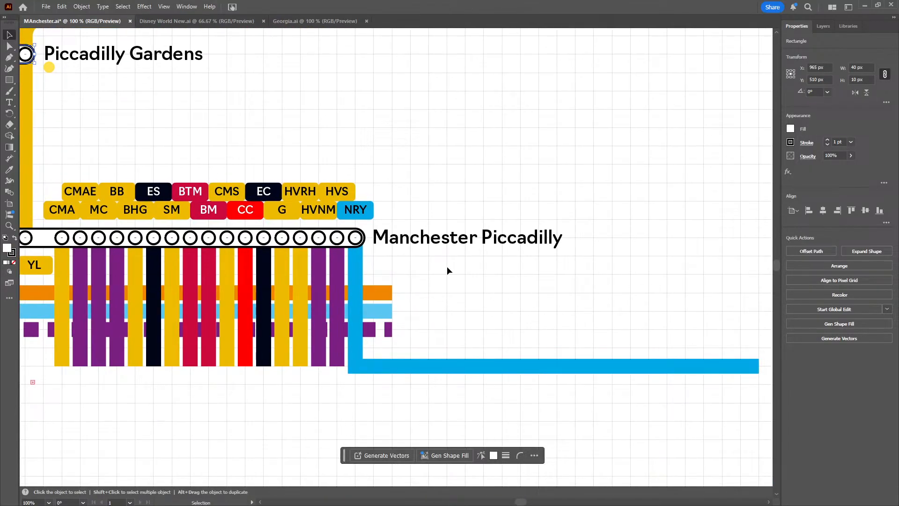
key("a")
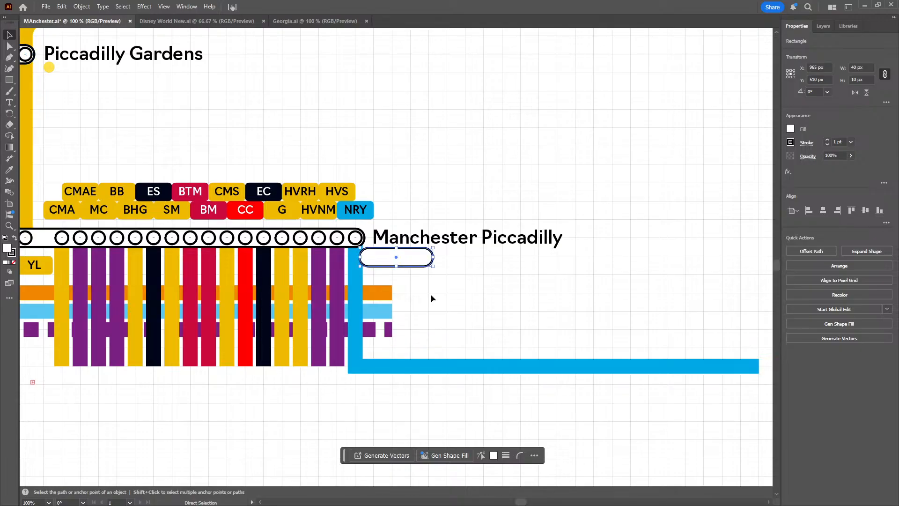
left_click_drag(415, 257, 456, 373)
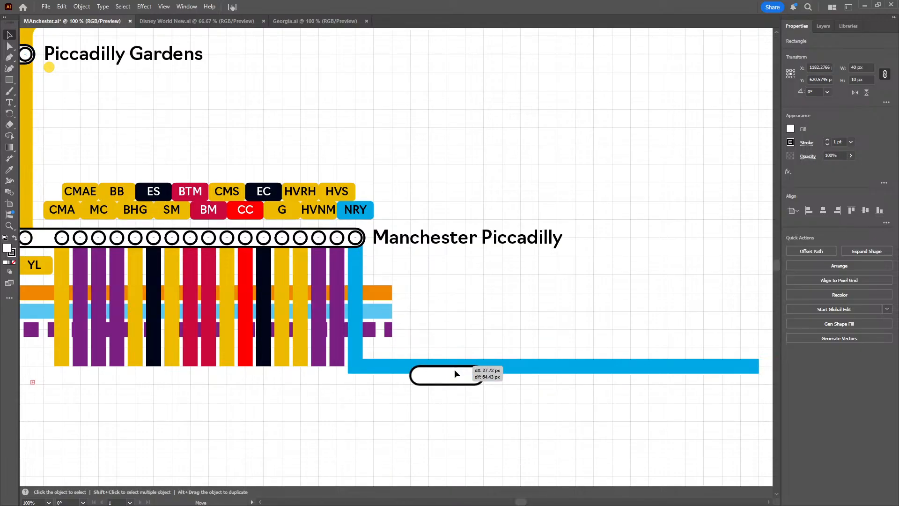
left_click_drag(457, 373, 418, 380)
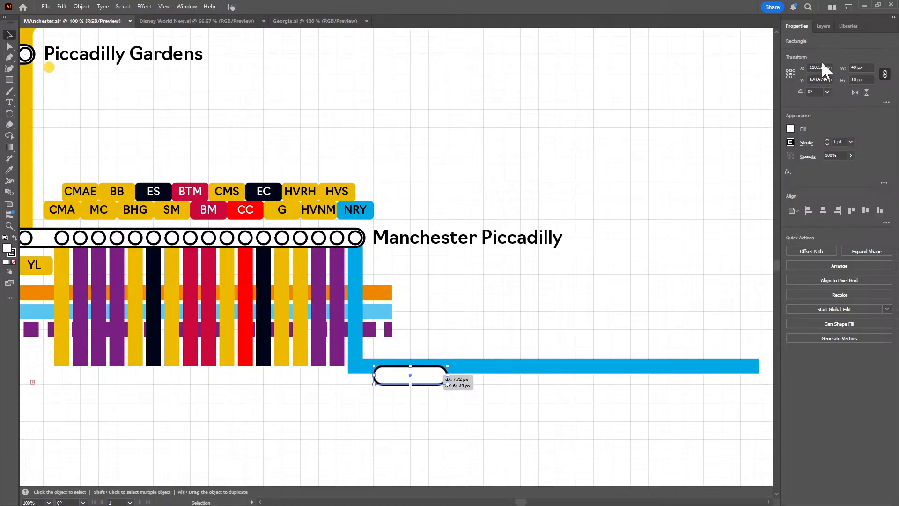
Rotate the copied station capsule 90° and position it across the NRY line beside the bend at X 1170 px, Y 690 px
left_click(815, 92)
type("5")
type("0")
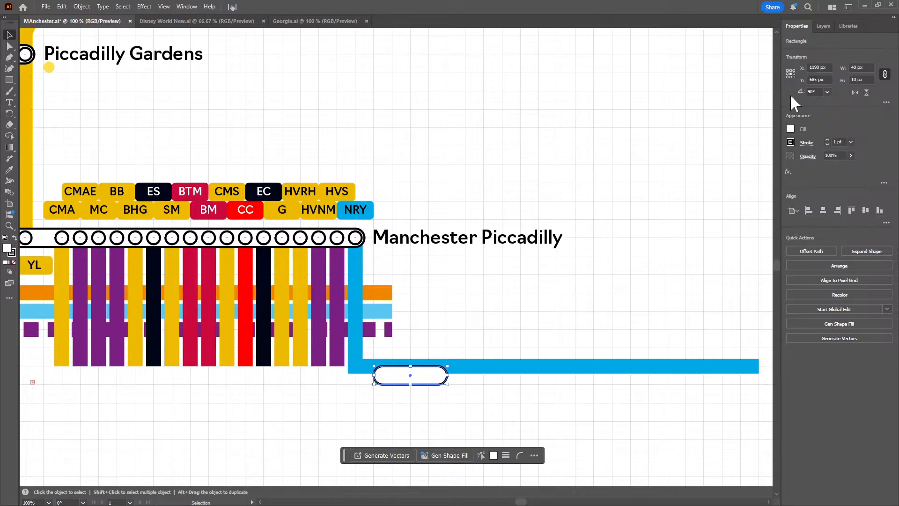
key("Return")
left_click_drag(413, 379, 380, 387)
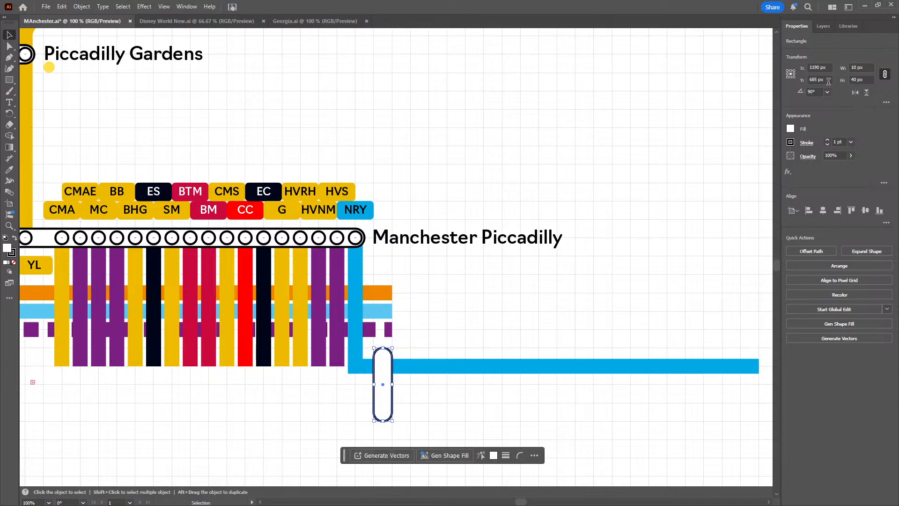
scroll(824, 69, "down", 6)
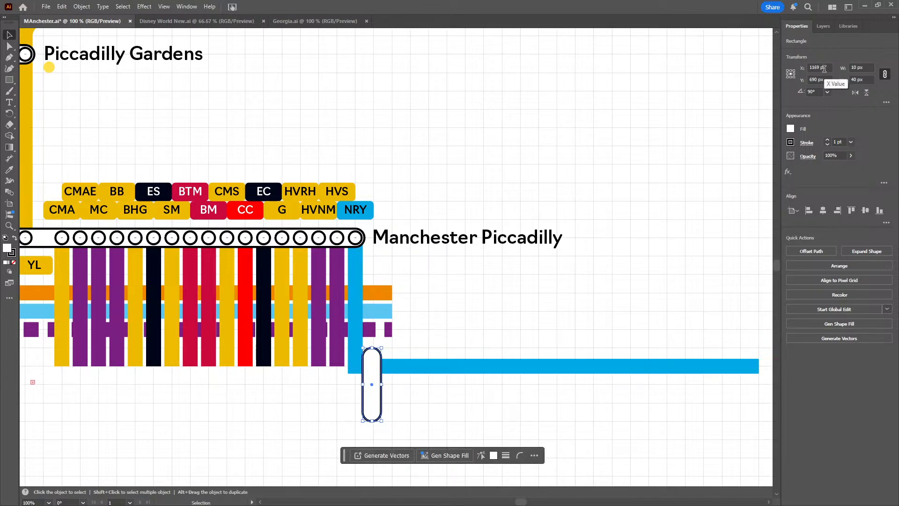
scroll(824, 69, "up", 1)
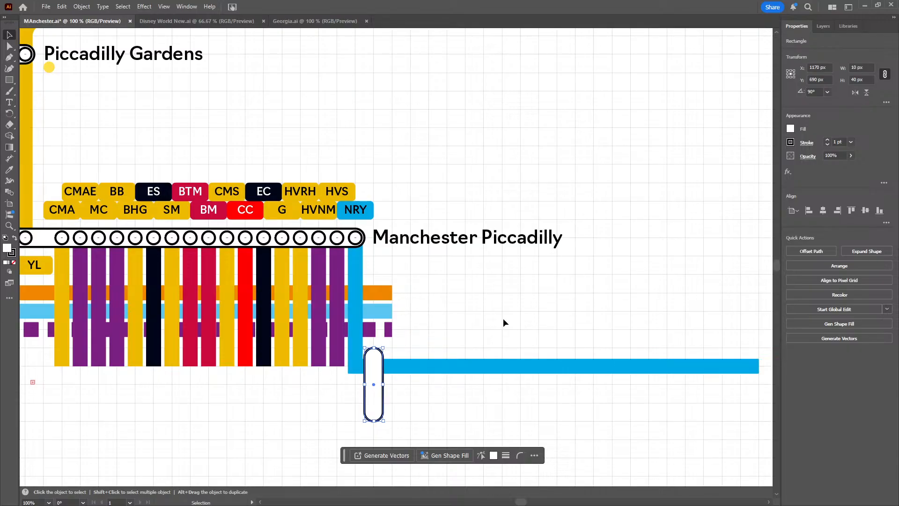
left_click(466, 321)
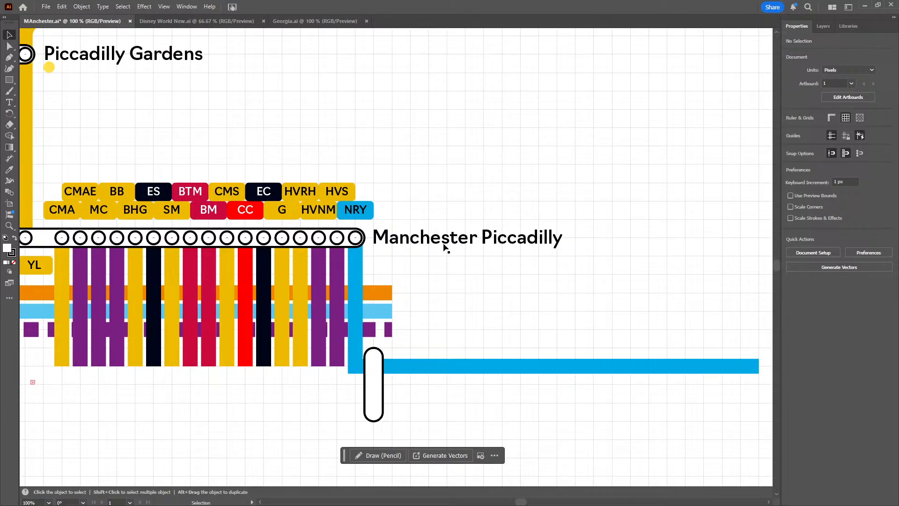
Rotate the Manchester Piccadilly label 45° and move it up against the eastern end of its station marker
left_click(445, 245)
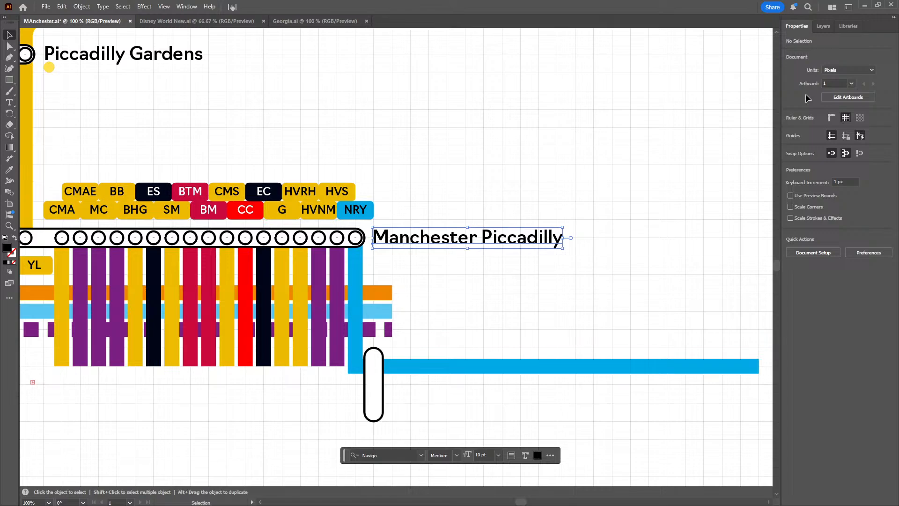
left_click(814, 92)
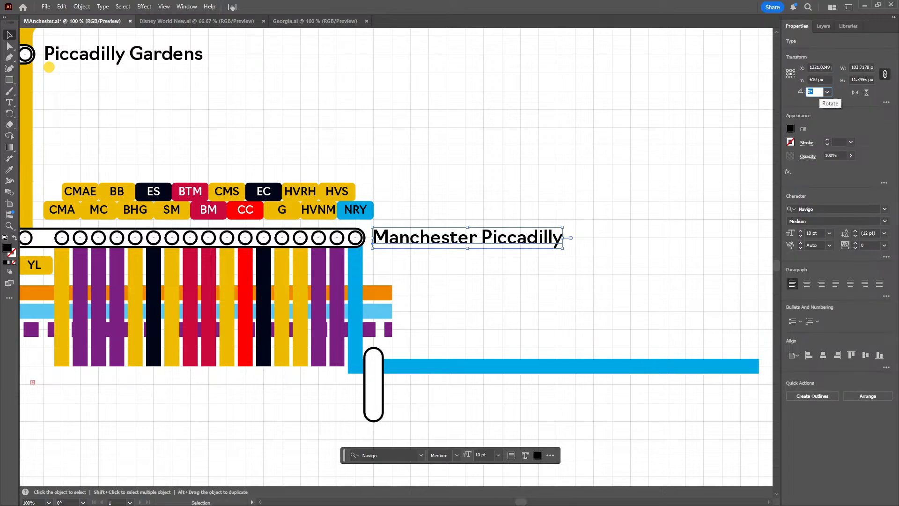
type("45")
key("Return")
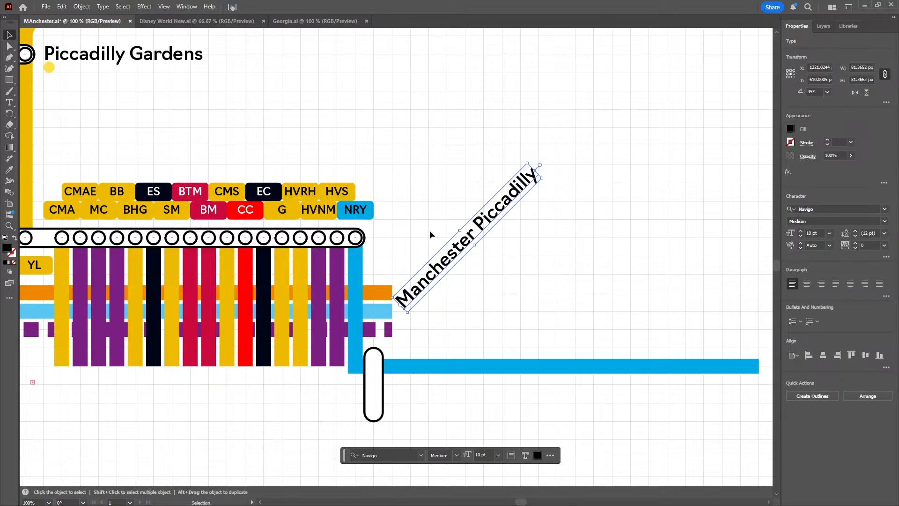
left_click_drag(432, 271, 402, 220)
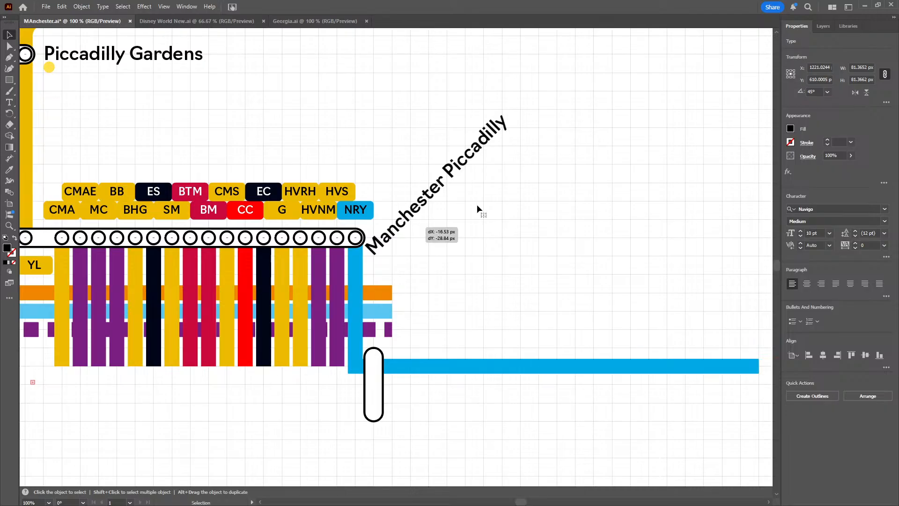
Fine-tune the rotated Manchester Piccadilly label's position to X 1206 px and about Y 575 px
left_click(824, 80)
key("BackSpace")
key("BackSpace")
key("BackSpace")
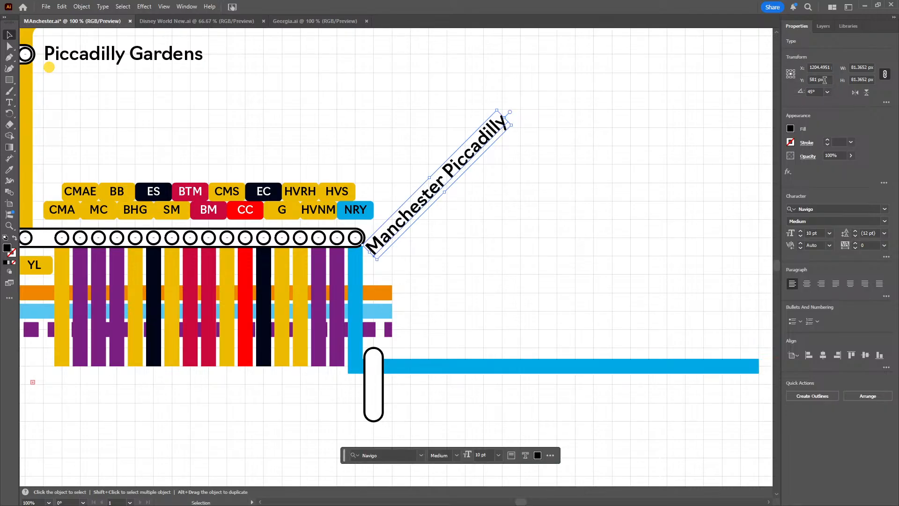
key("Down")
key("Down")
key("Down")
key("Down")
key("Down")
key("Down")
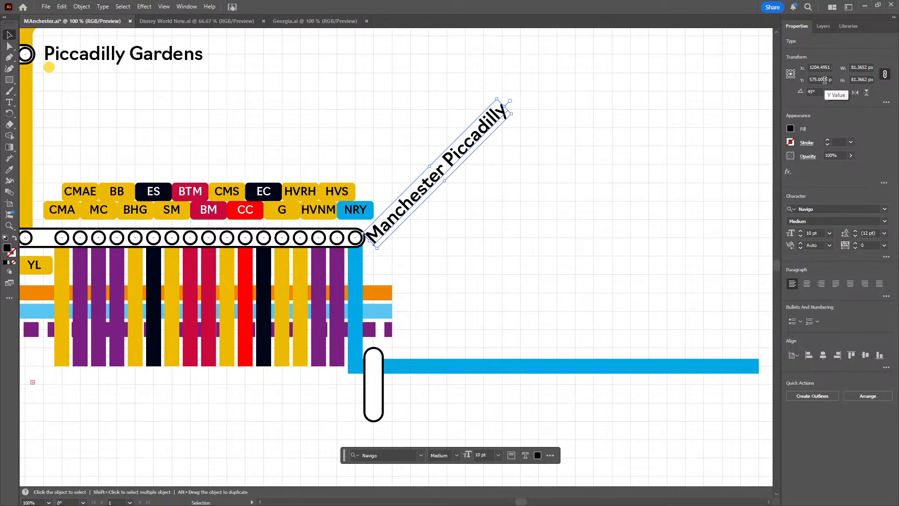
scroll(824, 68, "up", 2)
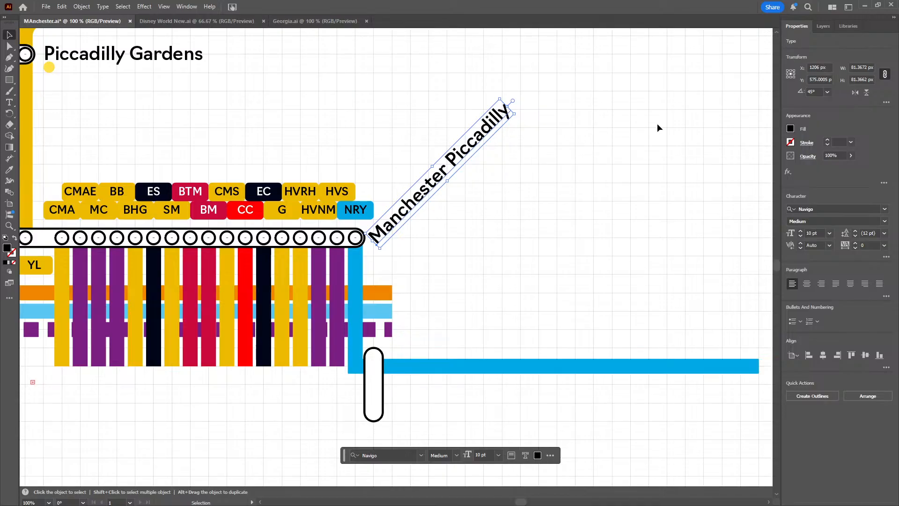
left_click(627, 188)
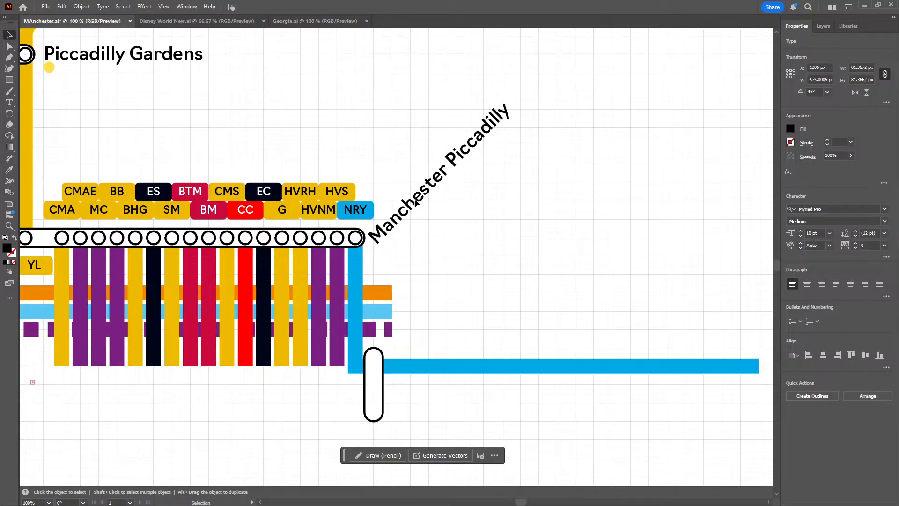
left_click(511, 271)
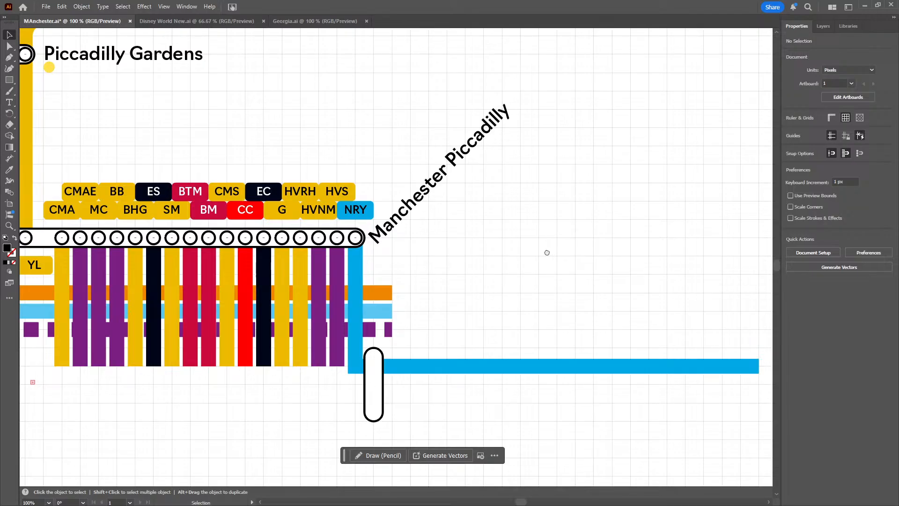
Duplicate the vertical station capsule and place the copy farther along the NRY line at X 1205 px, Y 690 px
left_click_drag(547, 252, 476, 205)
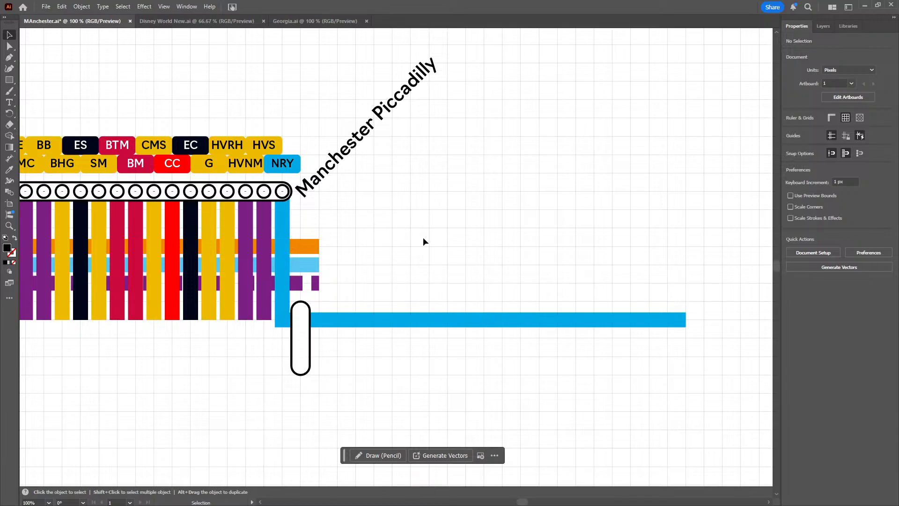
left_click_drag(423, 232, 388, 212)
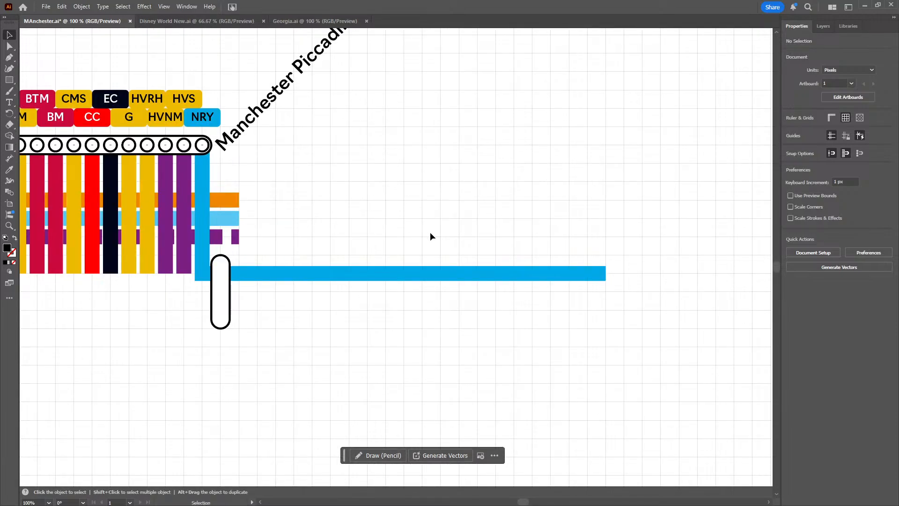
left_click(219, 282)
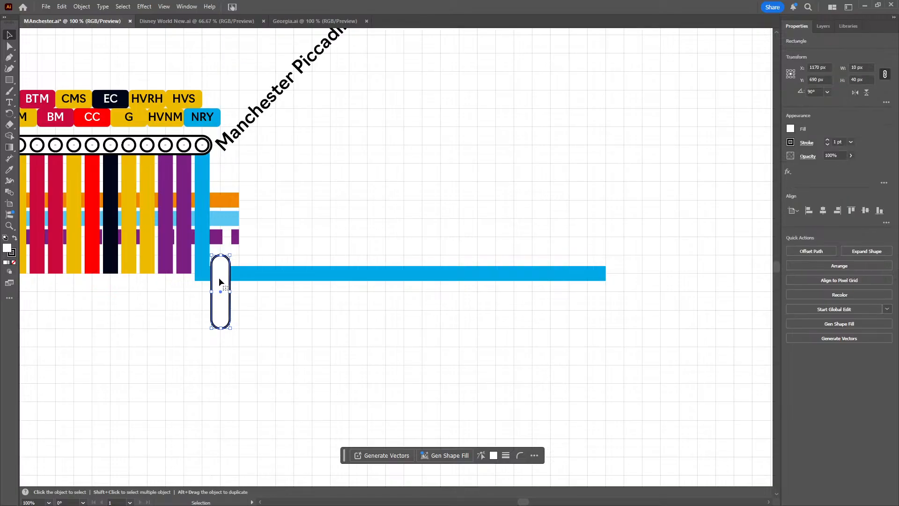
key("a")
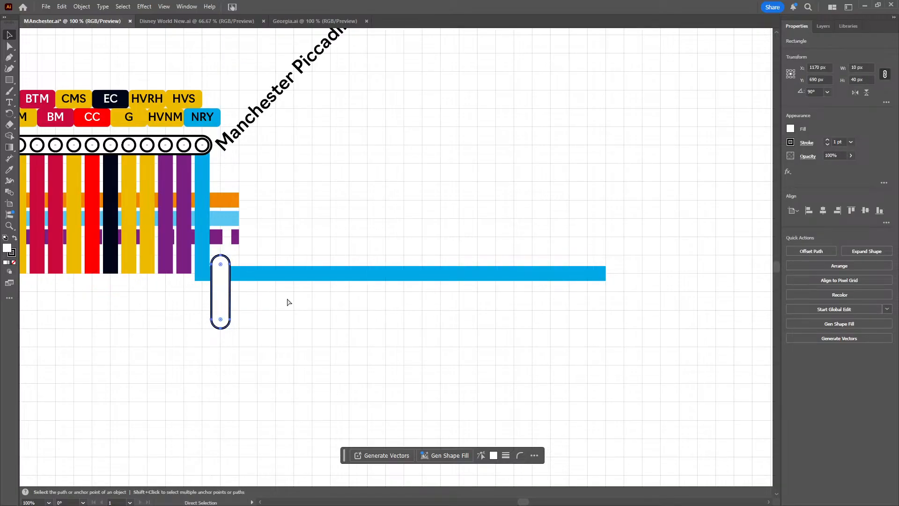
key("ctrl+v")
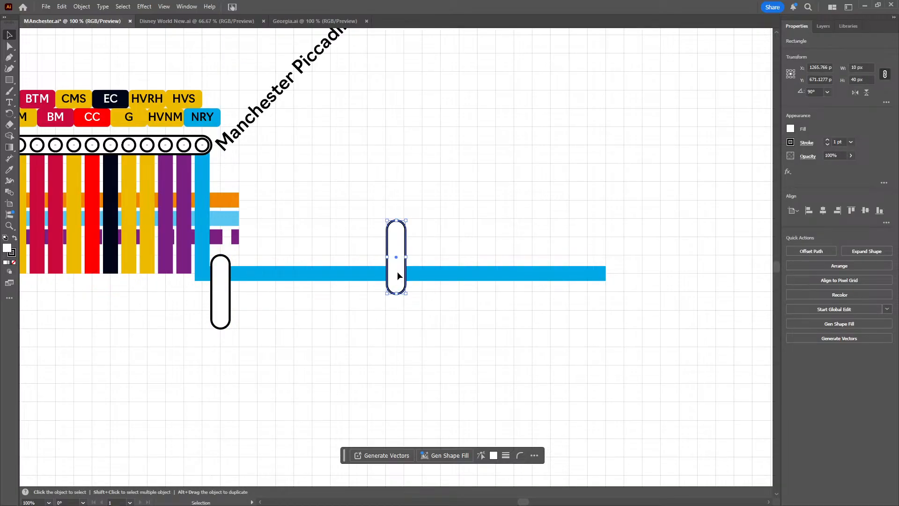
left_click_drag(397, 274, 302, 317)
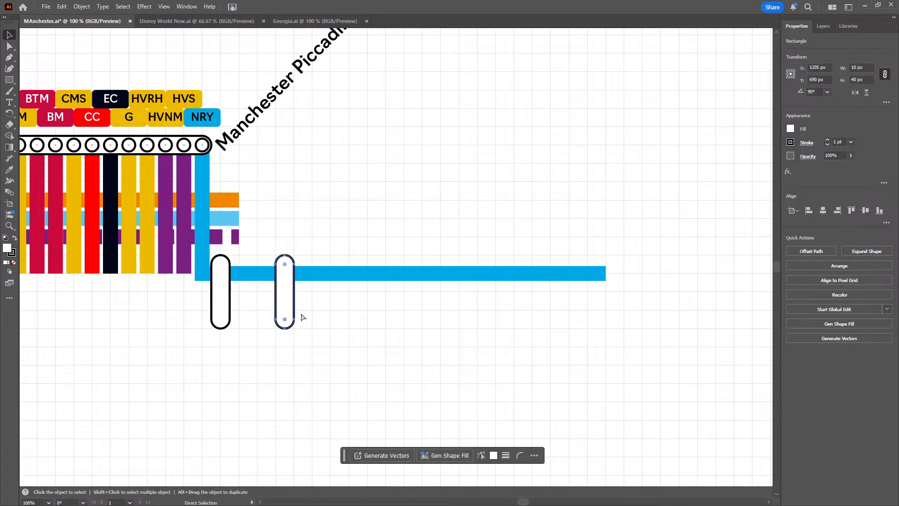
Paste another vertical station capsule and place it on the NRY line at X 1225 px, Y 690 px
key("ctrl+v")
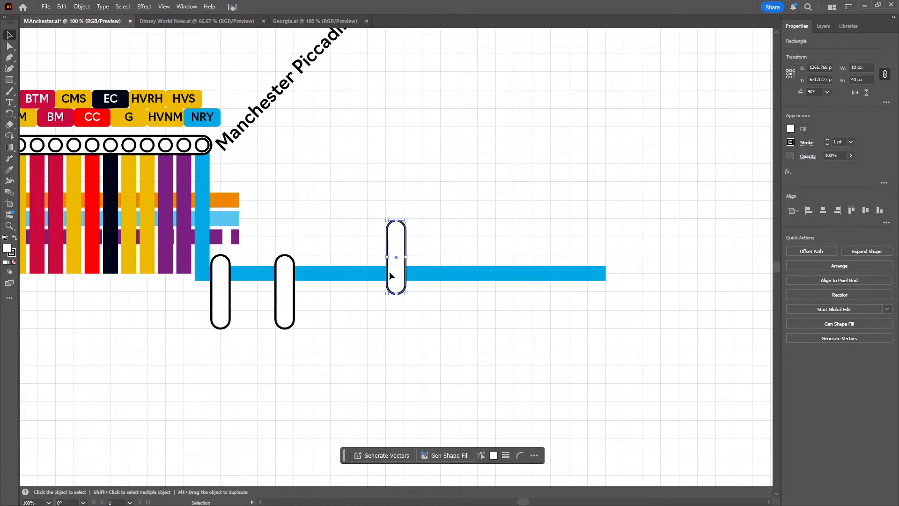
left_click_drag(388, 275, 328, 297)
key("space")
left_click_drag(604, 322, 556, 316)
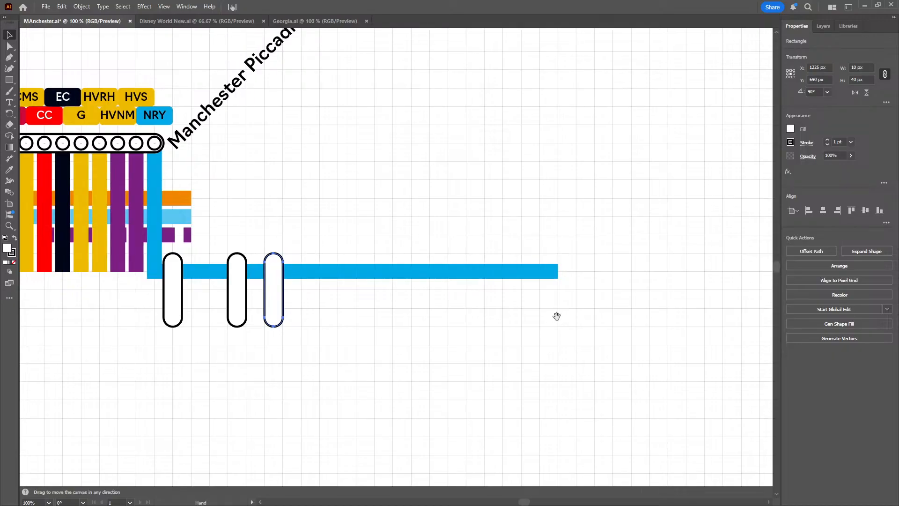
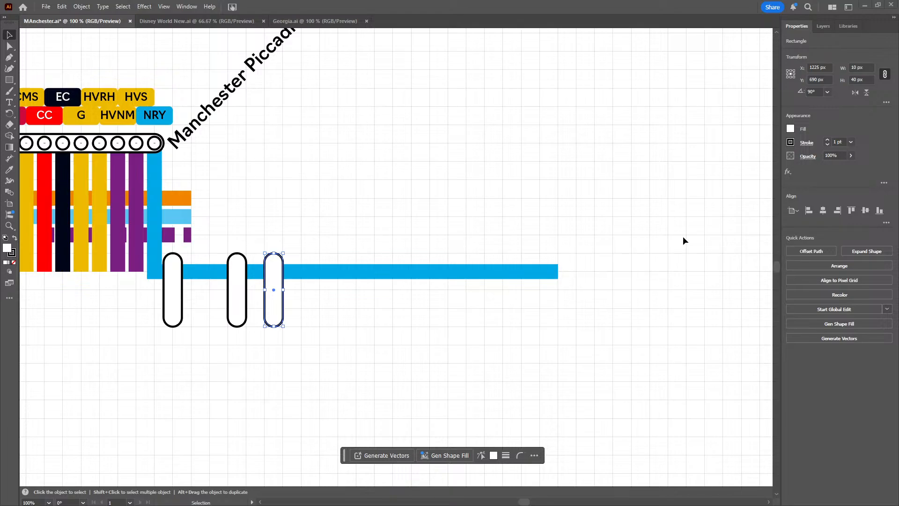
Extend the NRY line's horizontal section farther east so it ends at X 1490 px
left_click(558, 271)
left_click_drag(558, 271, 679, 275)
left_click_drag(528, 368, 275, 377)
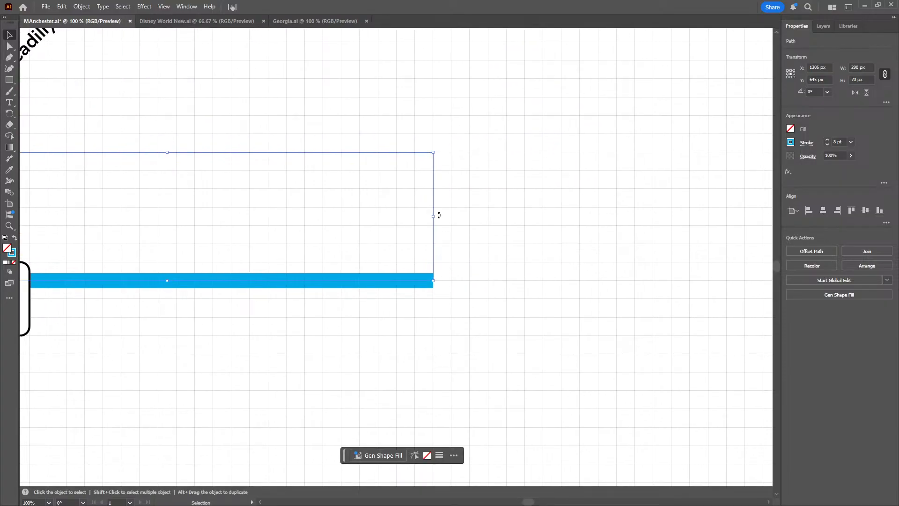
left_click_drag(285, 246, 641, 272)
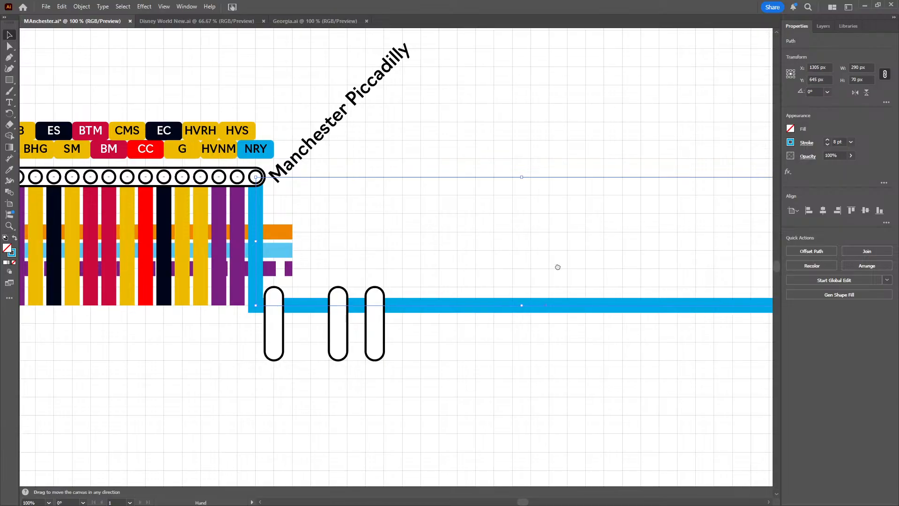
left_click_drag(558, 266, 137, 251)
left_click_drag(368, 224, 459, 225)
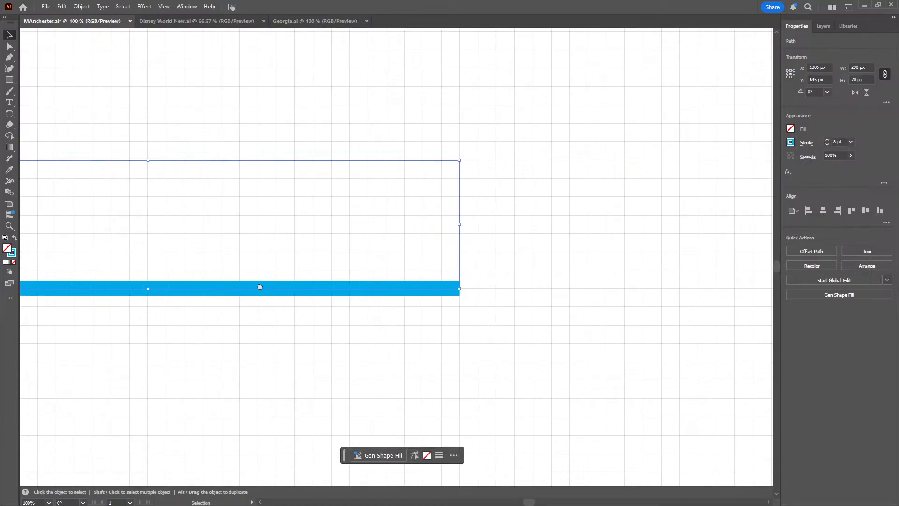
left_click_drag(120, 361, 299, 350)
left_click(353, 377)
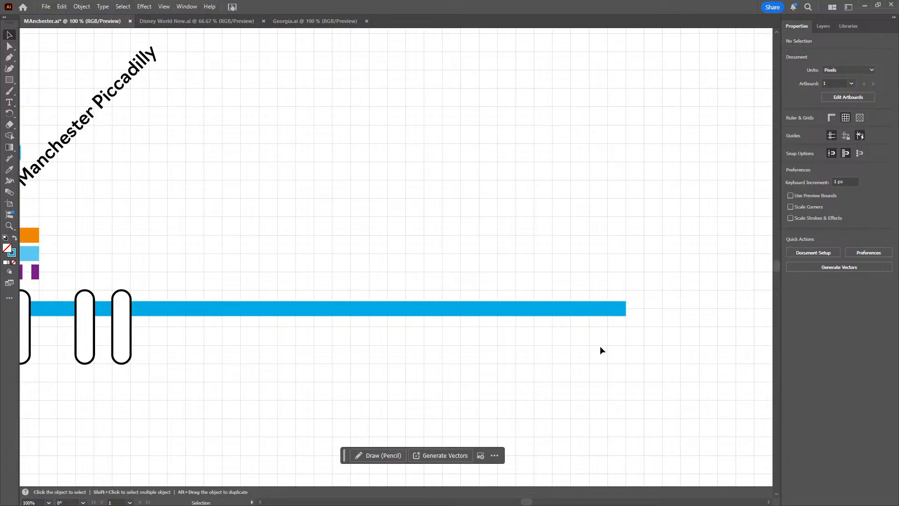
left_click_drag(599, 351, 563, 257)
mouse_move(624, 244)
left_mouse_down()
mouse_move(596, 244)
mouse_move(607, 244)
left_mouse_up()
left_click(482, 363)
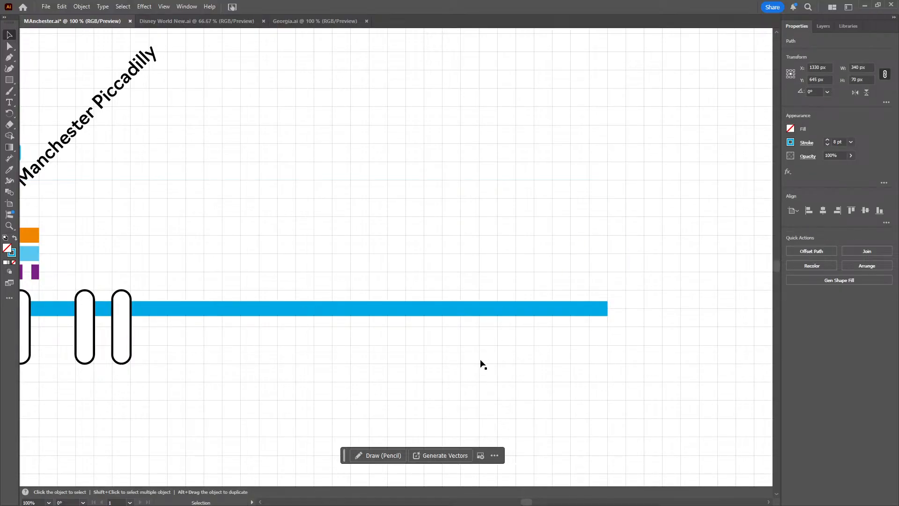
Continue the NRY path with the Pen tool from its eastern end straight up 100 px to Y 580 px, and on to Y 370 px
left_click(9, 58)
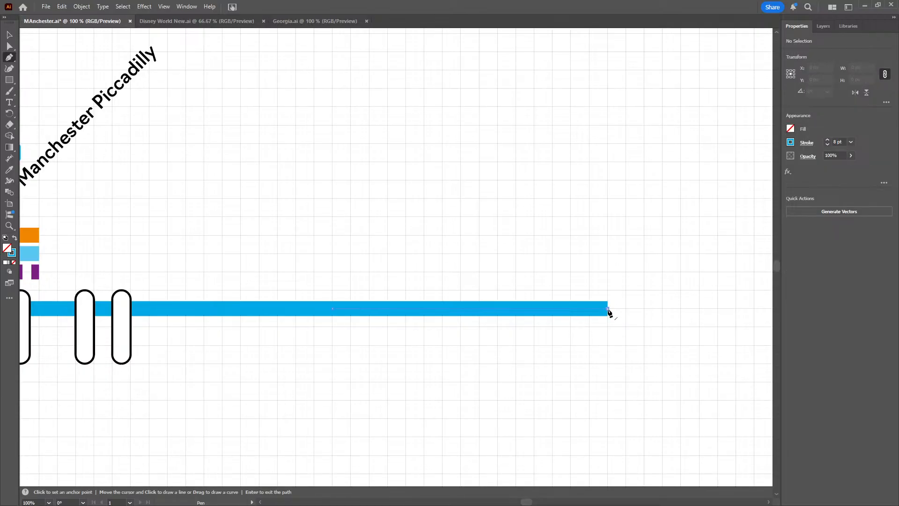
left_click(608, 309)
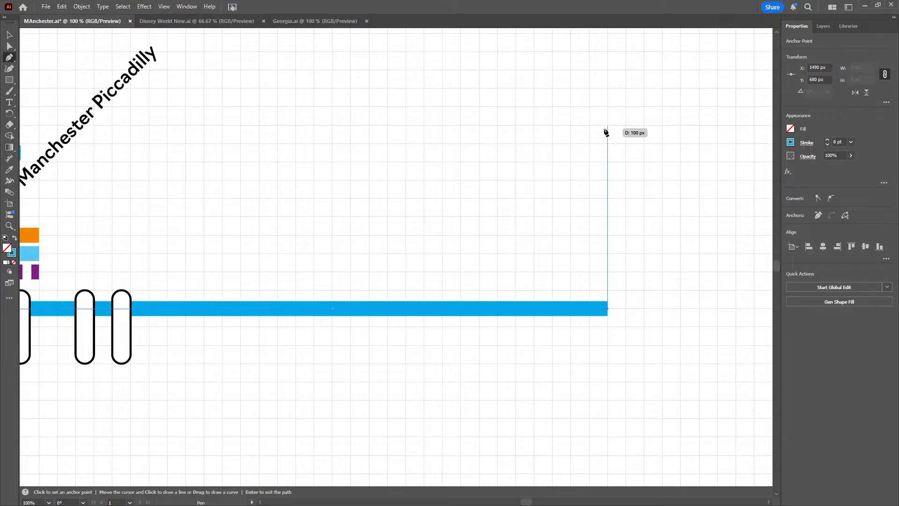
left_click(607, 126)
left_click_drag(679, 116, 747, 226)
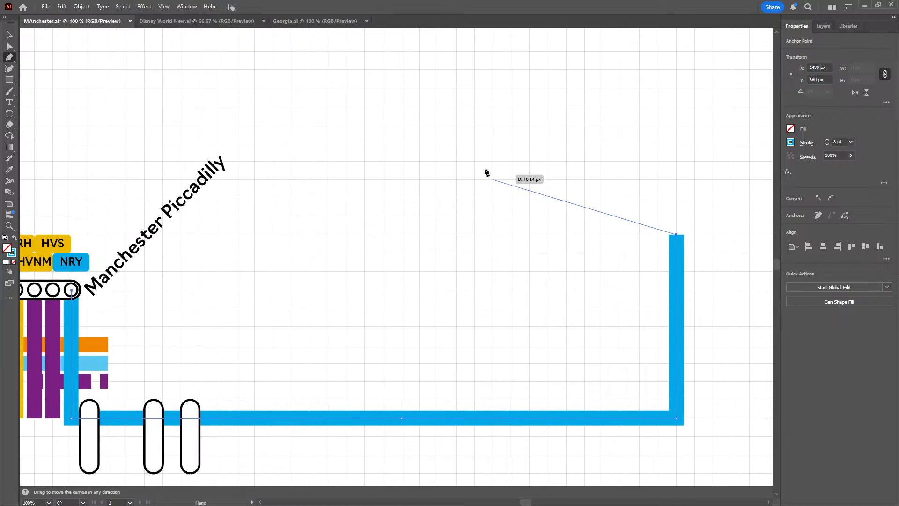
left_click_drag(403, 139, 318, 86)
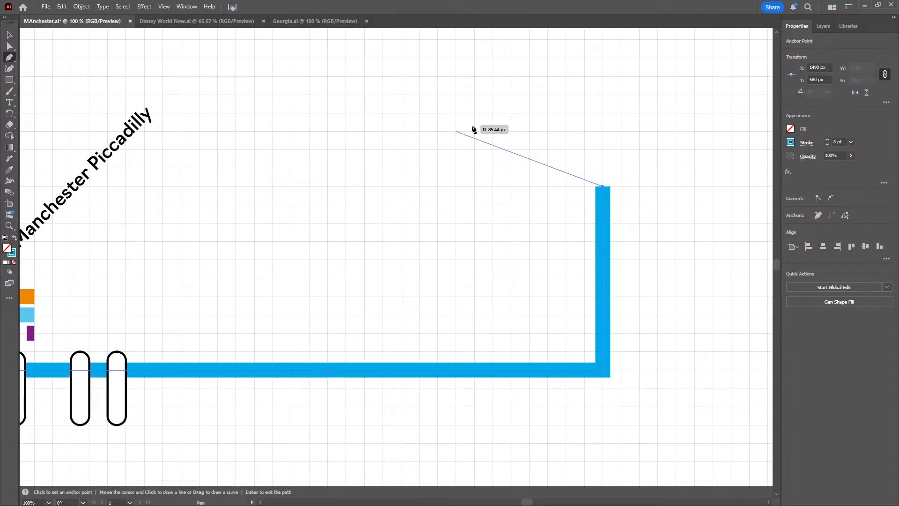
key("space")
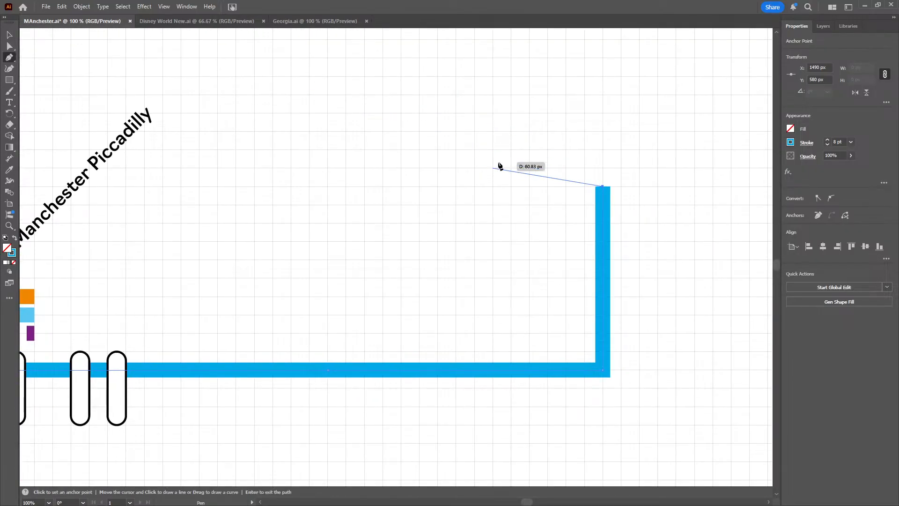
scroll(498, 165, "down", 2)
scroll(453, 185, "up", 3)
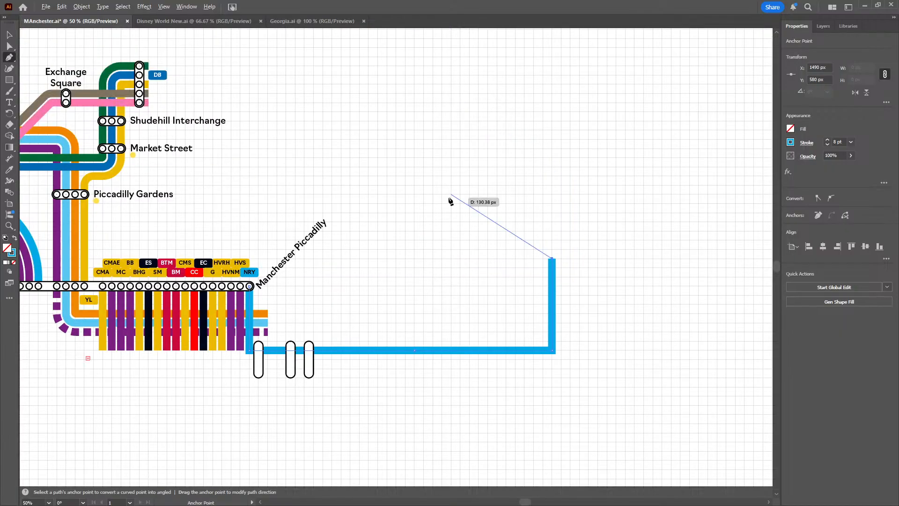
scroll(425, 211, "up", 2)
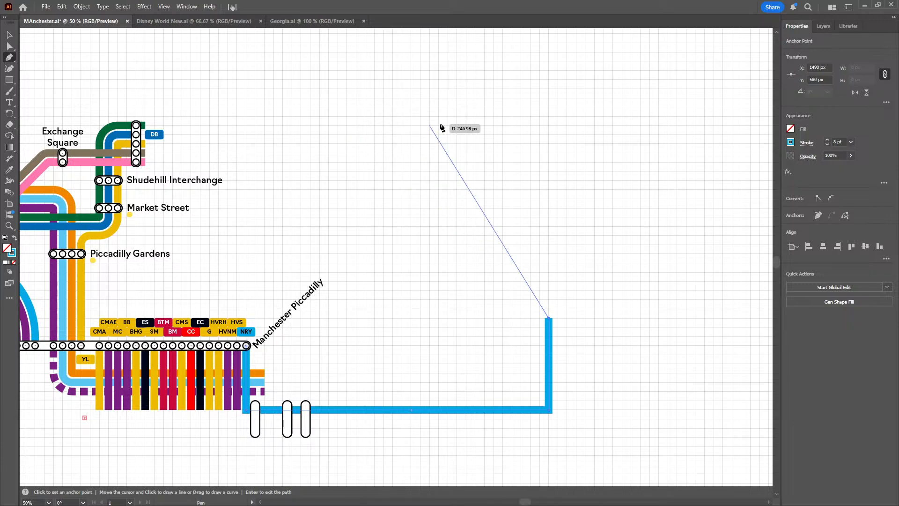
left_click(548, 126)
Extend the NRY path 50 px east to X 1540 px, continue it straight up to Y 180 px and end the path there
left_click_drag(669, 130, 337, 202)
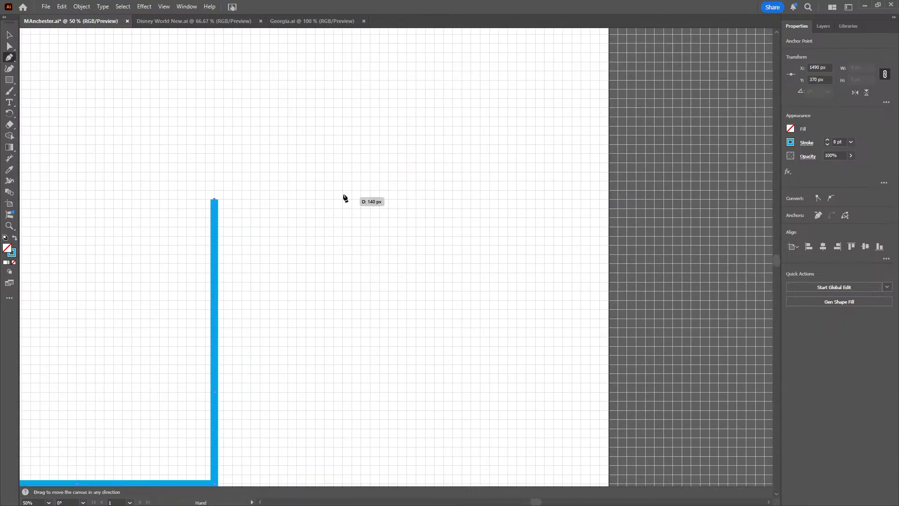
left_click(261, 199)
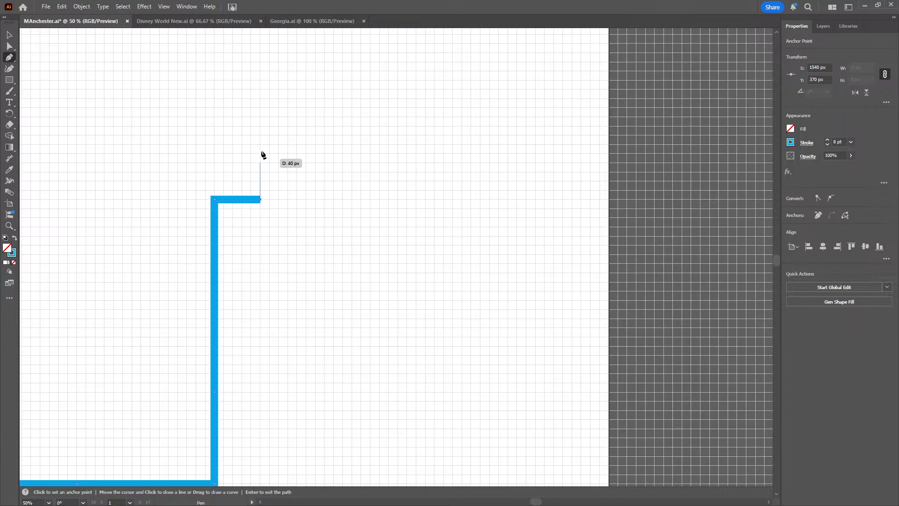
left_click_drag(261, 70, 292, 189)
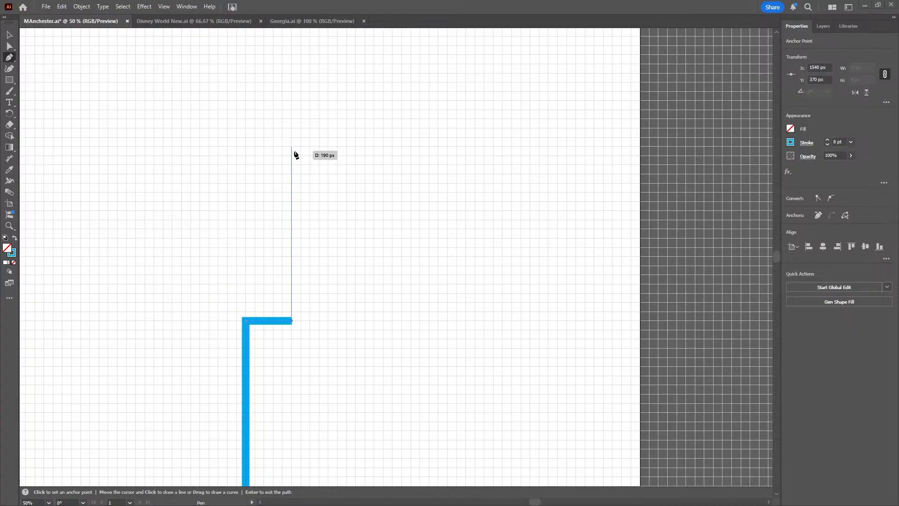
left_click_drag(295, 151, 295, 222)
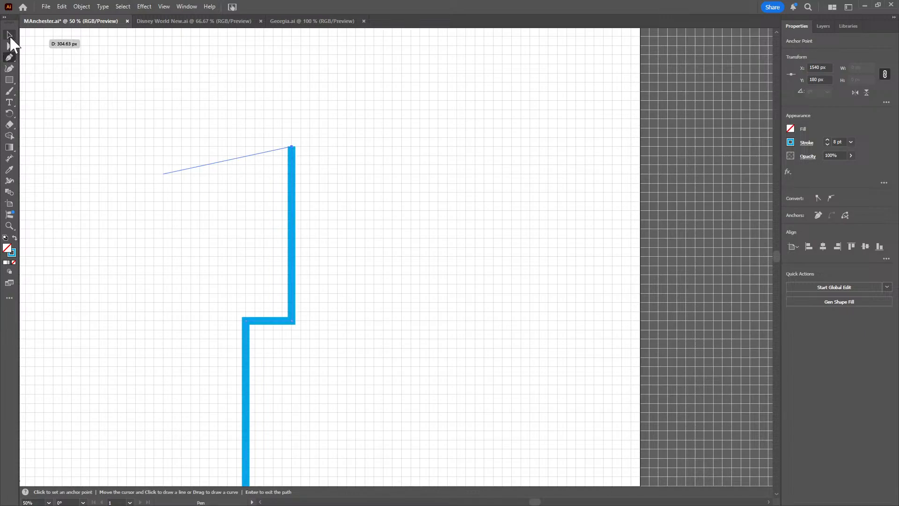
left_click(9, 35)
left_click(137, 323)
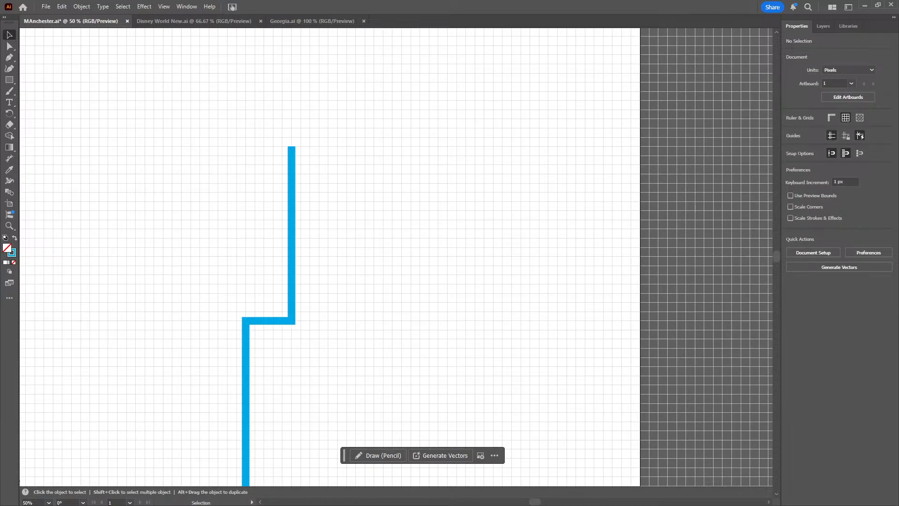
Try rounding the NRY line's corner below Manchester Piccadilly with an 11 px corner radius
key("space")
left_click_drag(107, 370, 247, 236)
key("space")
left_click_drag(185, 401, 318, 239)
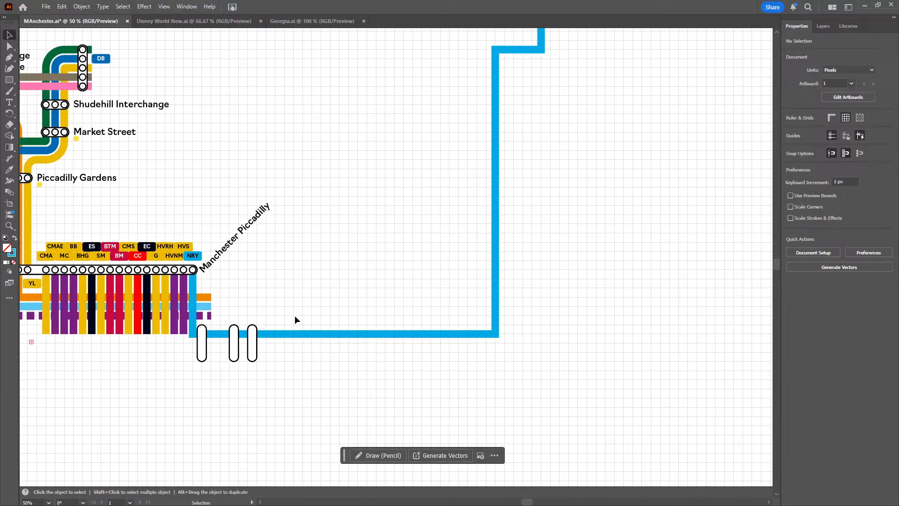
scroll(247, 378, "up", 1)
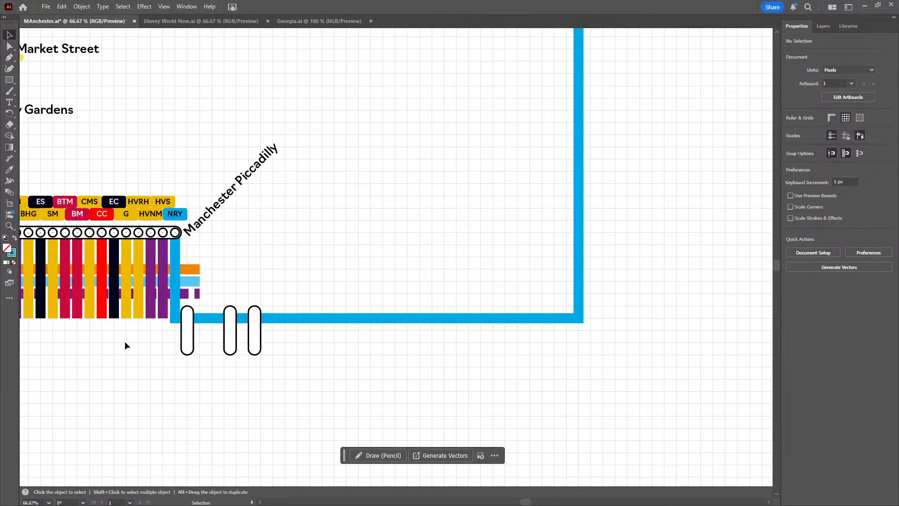
scroll(124, 340, "up", 1)
left_click(10, 46)
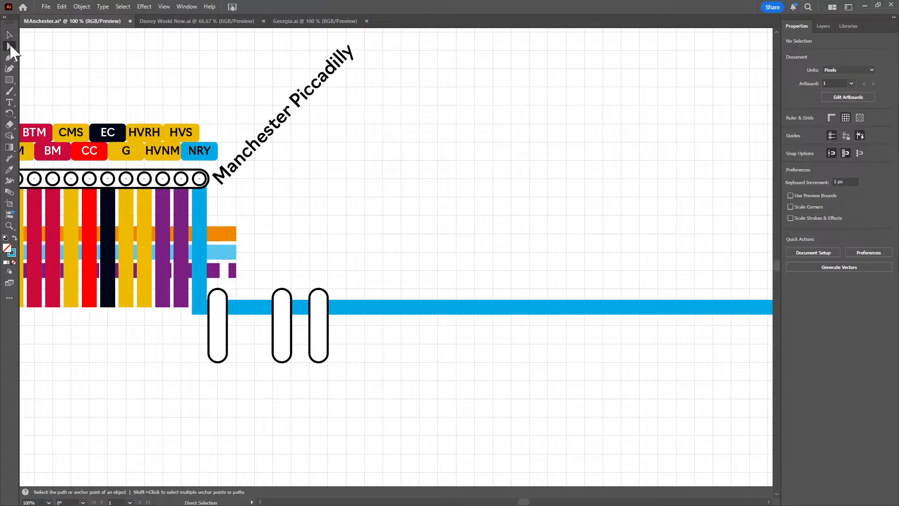
left_click(200, 309)
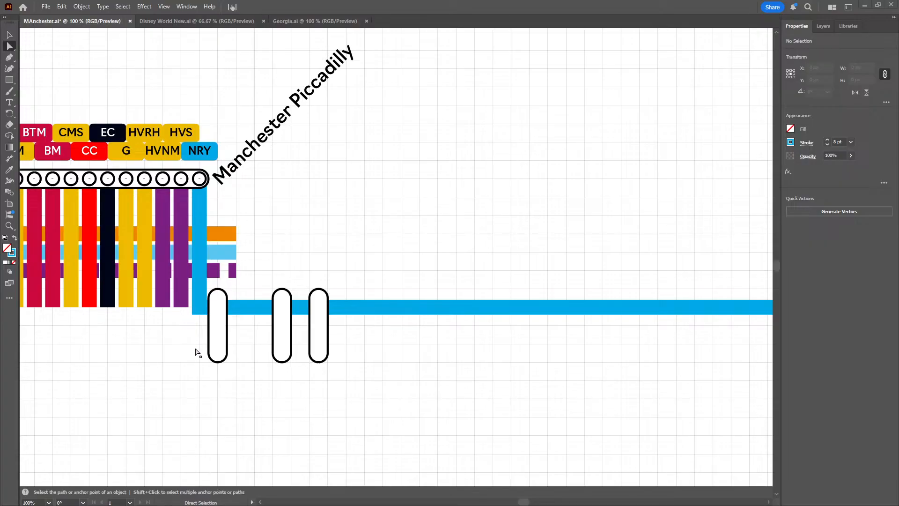
left_click(199, 311)
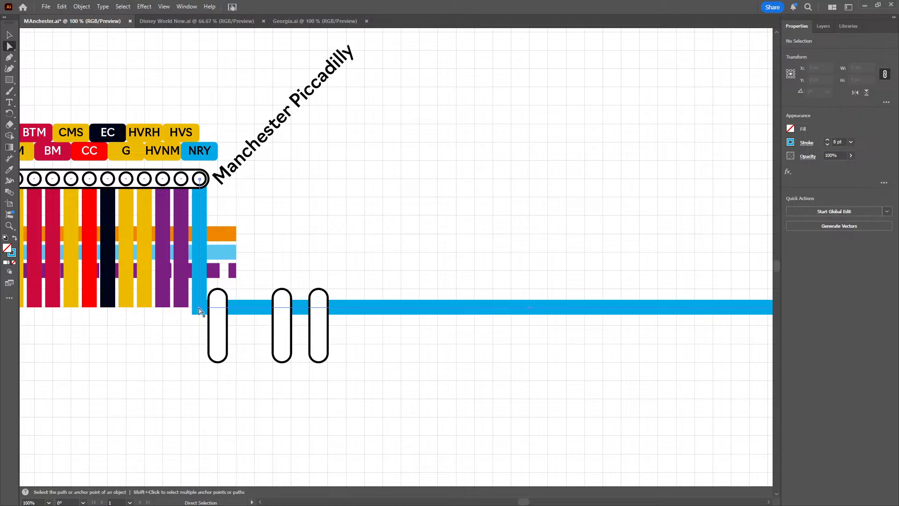
left_click(200, 309)
left_click(200, 310)
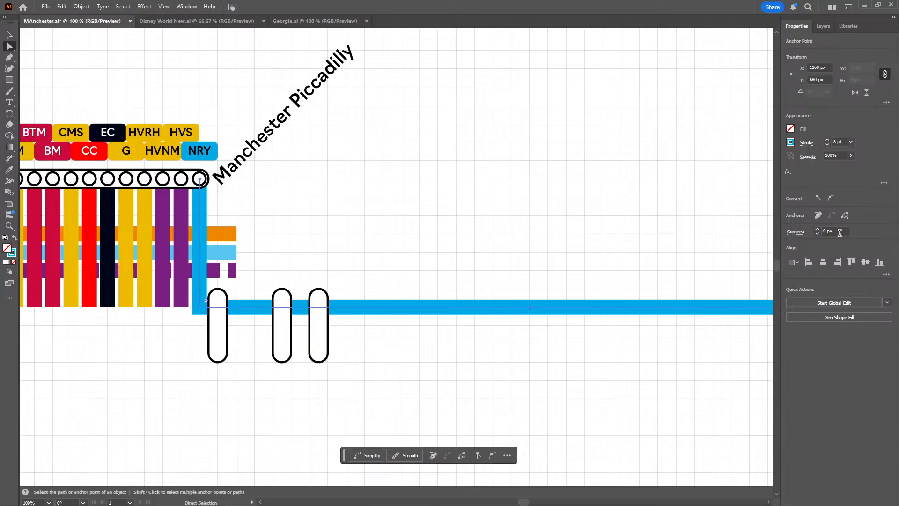
scroll(840, 233, "up", 11)
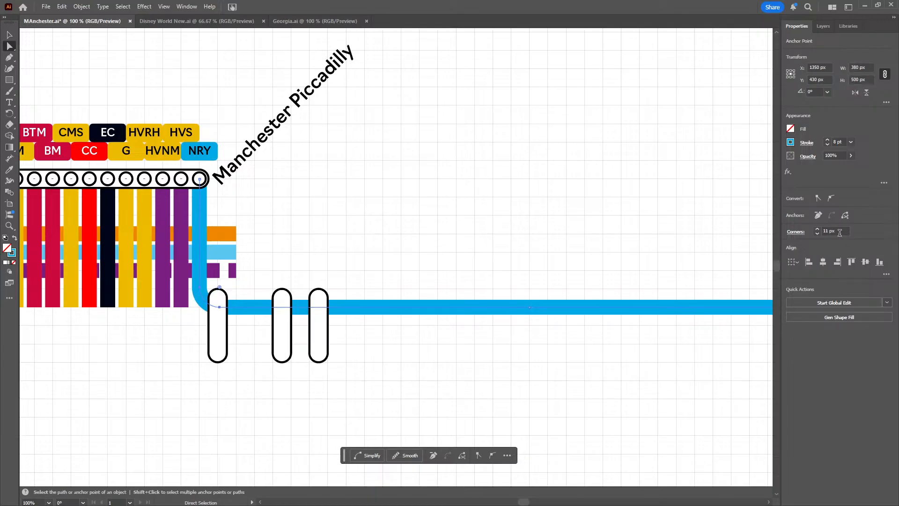
Reduce the radius of the NRY line's corner below Manchester Piccadilly to 7 px and back to 0 px, and deselect the path
scroll(839, 233, "down", 1)
left_click_drag(626, 243, 542, 256)
scroll(831, 231, "down", 3)
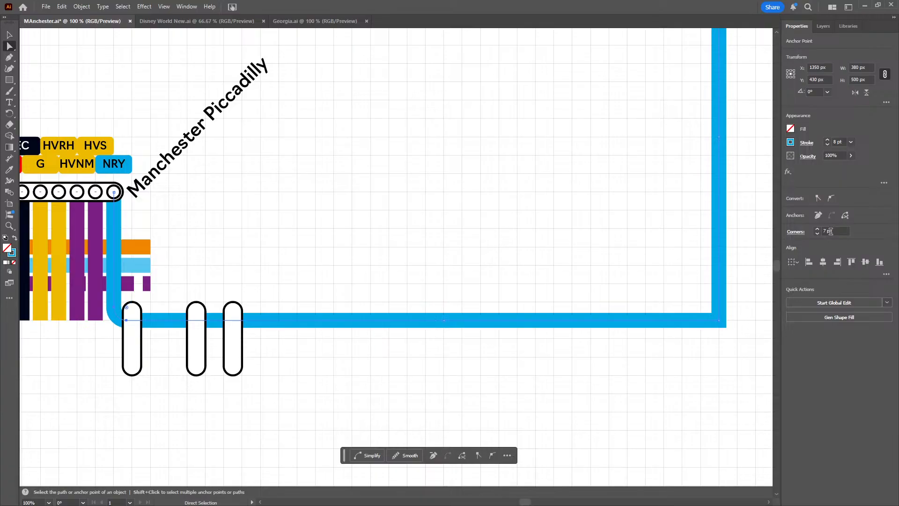
scroll(831, 231, "down", 7)
left_click(12, 36)
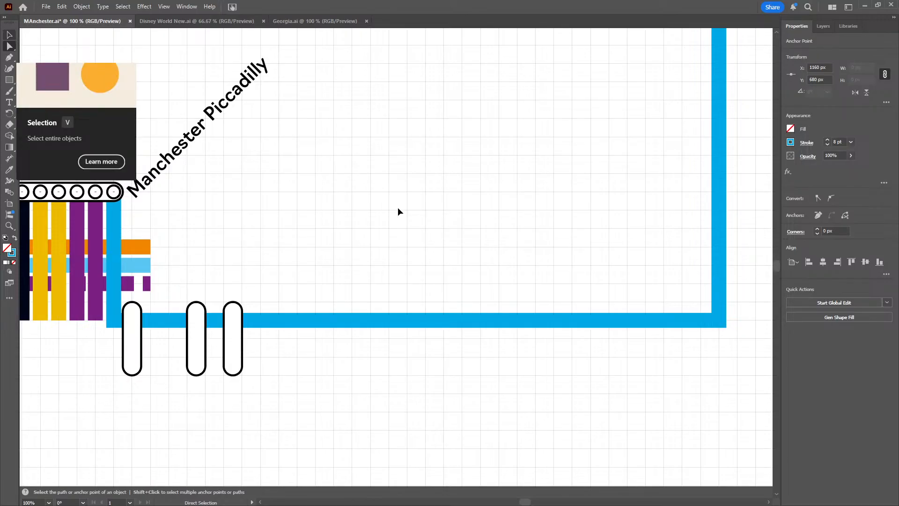
left_click(220, 158)
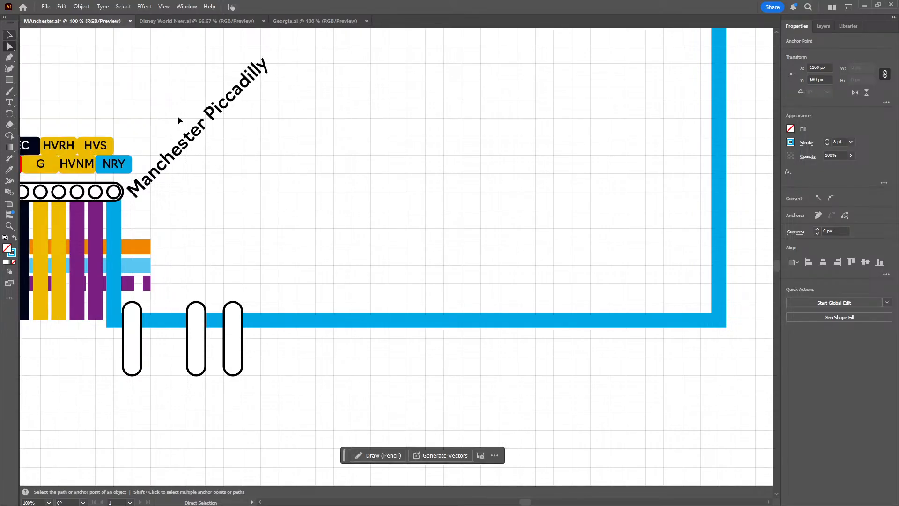
scroll(361, 227, "left", 4)
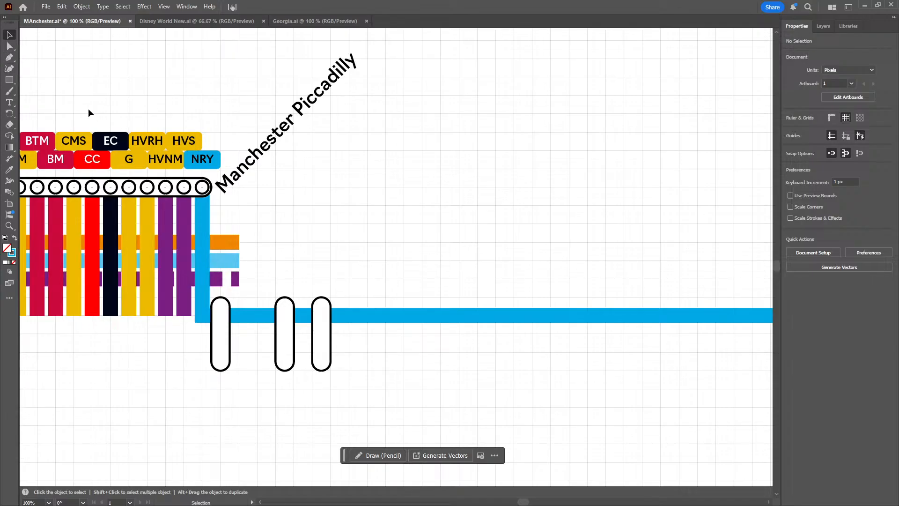
left_click(10, 57)
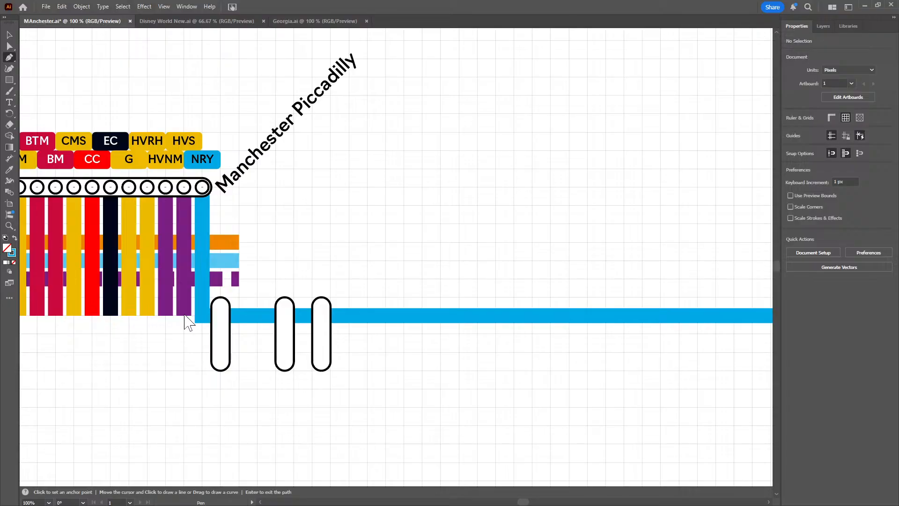
left_click(184, 317)
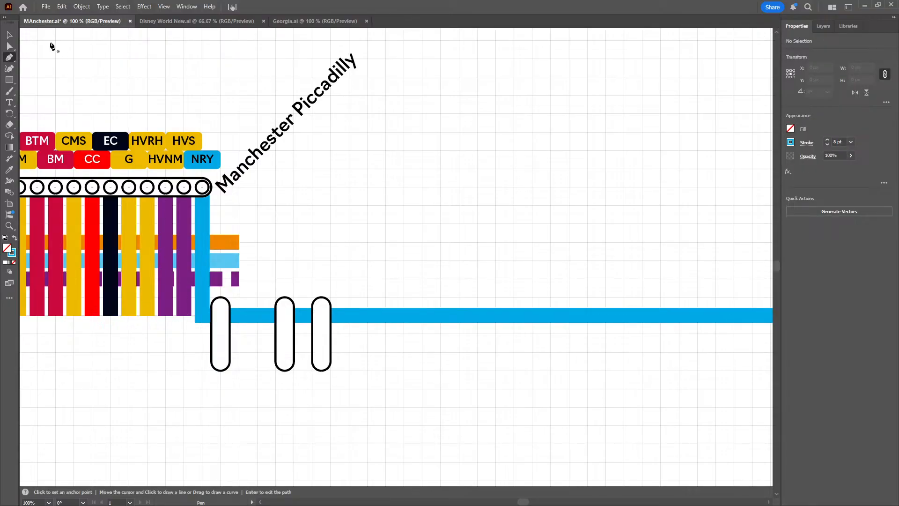
left_click(9, 35)
Move the three vertical station capsules on the NRY line together to Y 695 px
left_click_drag(357, 362, 200, 344)
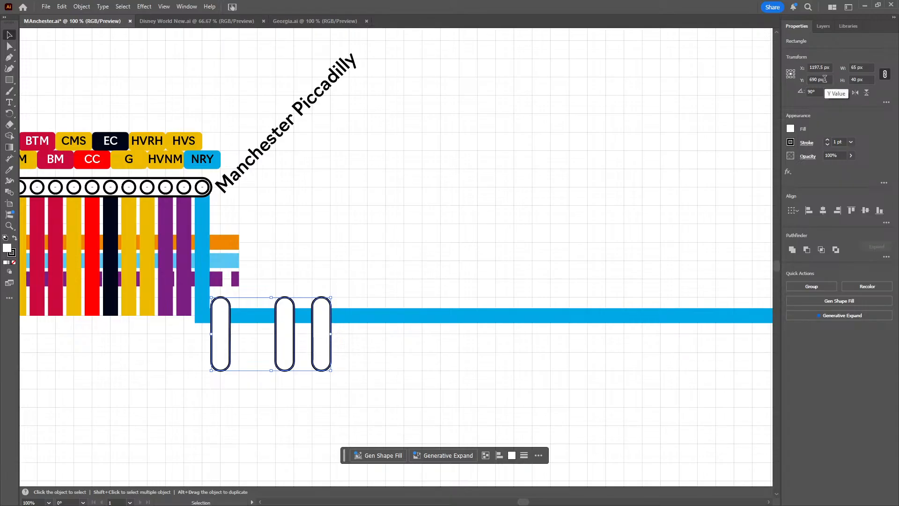
scroll(826, 80, "up", 5)
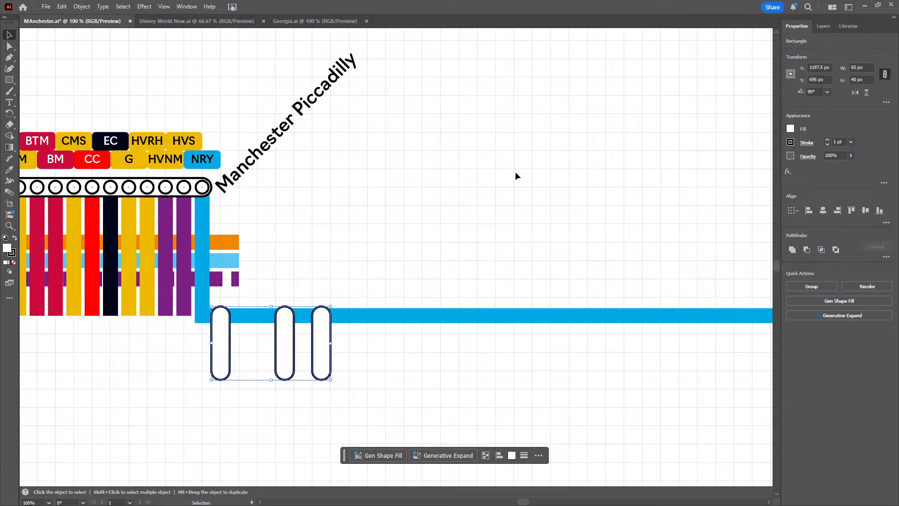
left_click(380, 261)
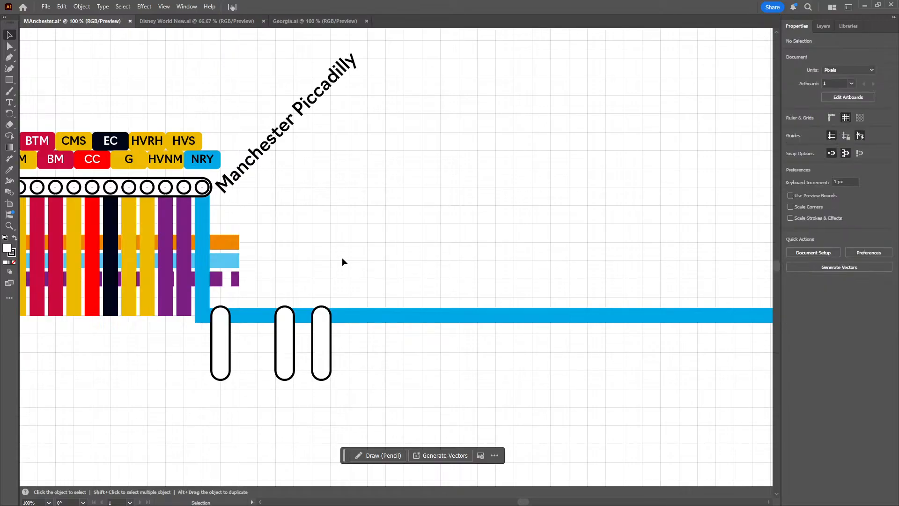
Extend the light blue line east of Manchester Piccadilly by 220 px to X 1400 px at Y 650 px and end the path
left_click_drag(342, 258, 419, 232)
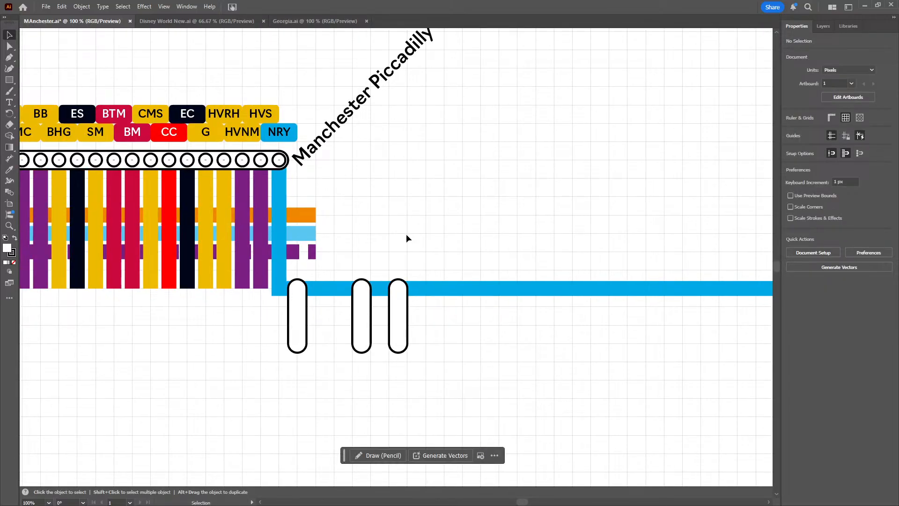
left_click(9, 56)
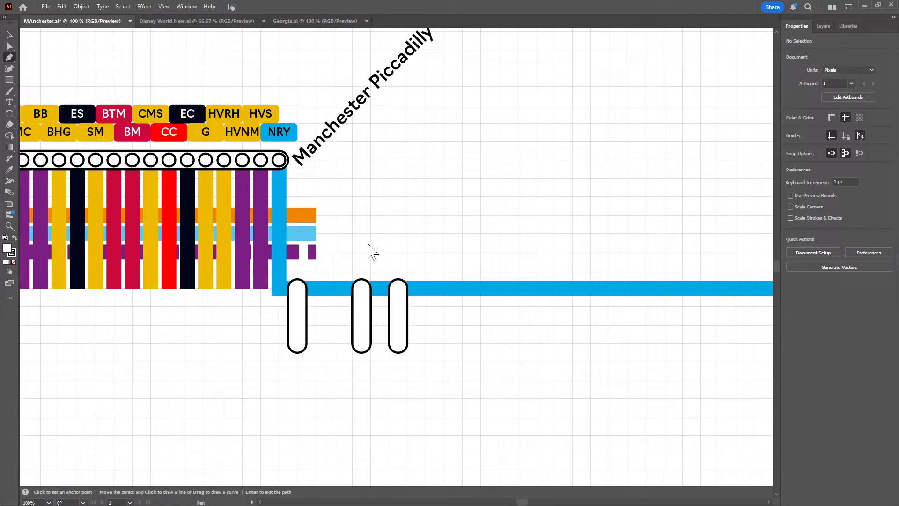
left_click(316, 233)
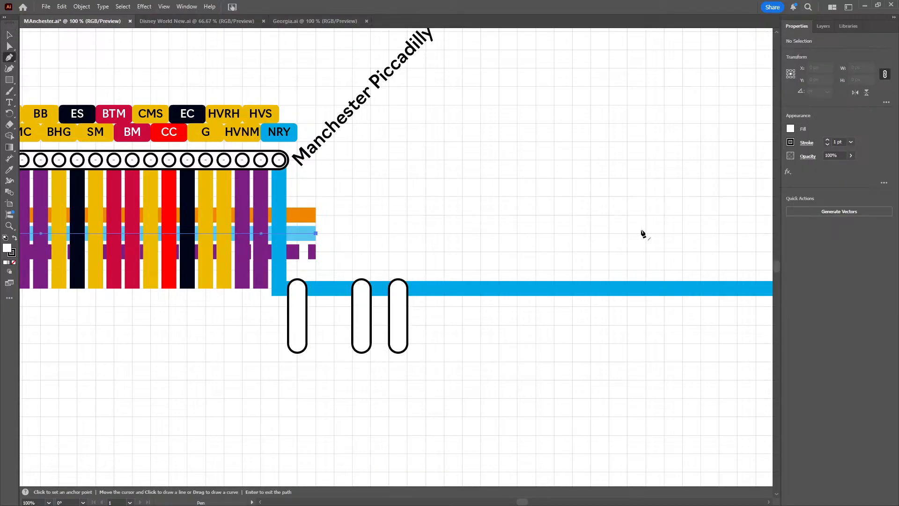
left_click_drag(631, 234, 381, 243)
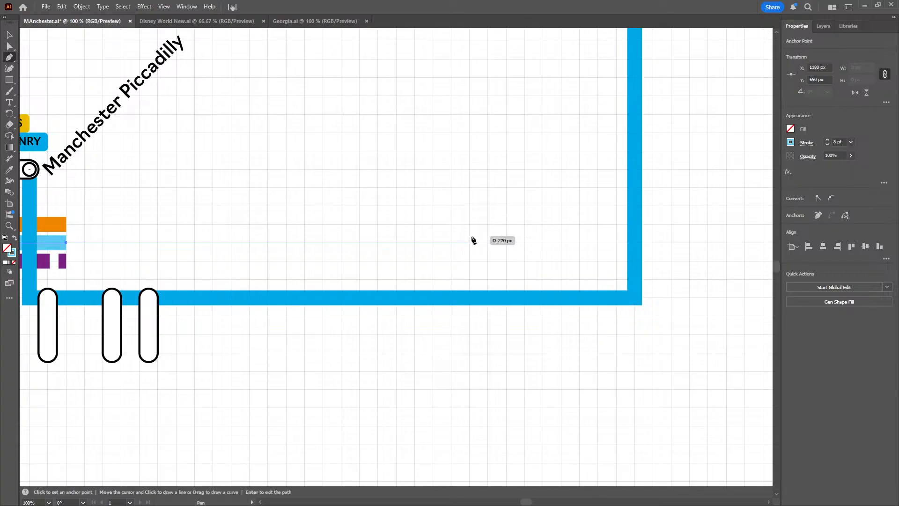
left_click(469, 242)
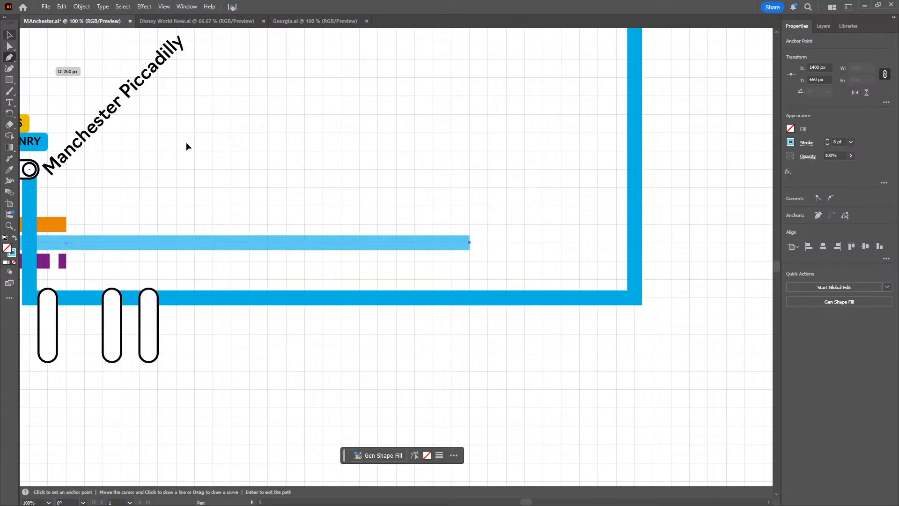
key("Return")
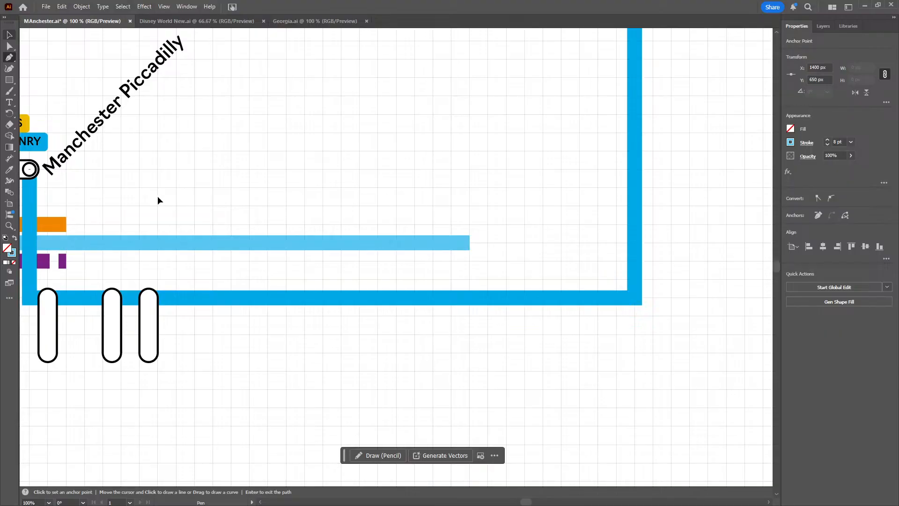
Duplicate the westernmost vertical capsule on the NRY line and place the copy across the orange, light blue and purple lines at X 1185 px
left_click_drag(157, 196, 325, 230)
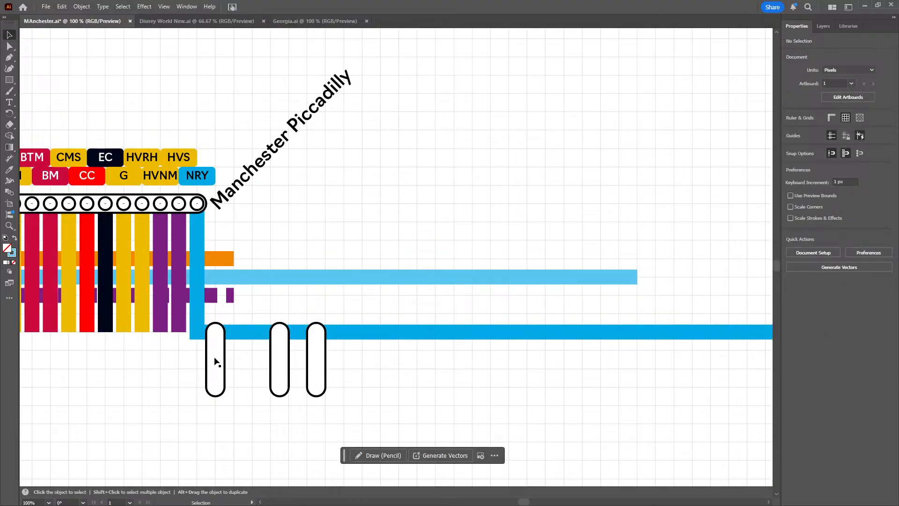
left_click(215, 363)
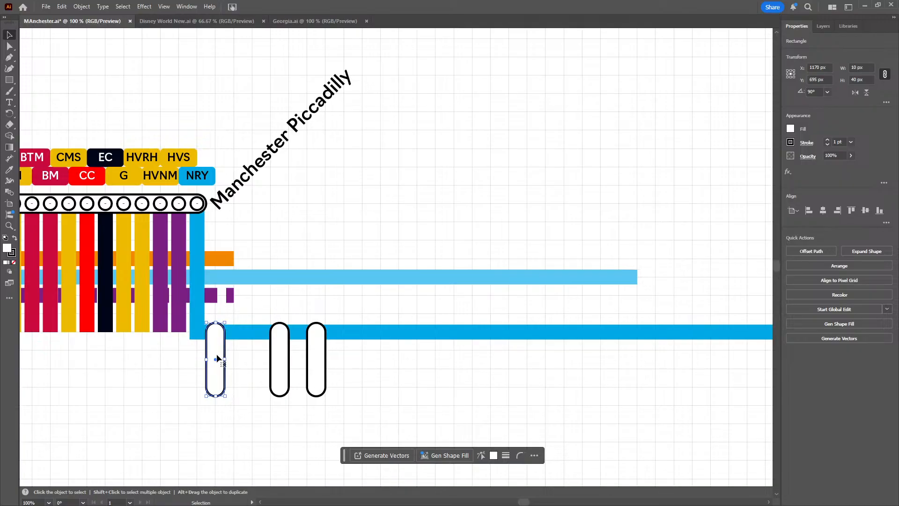
key("ctrl+v")
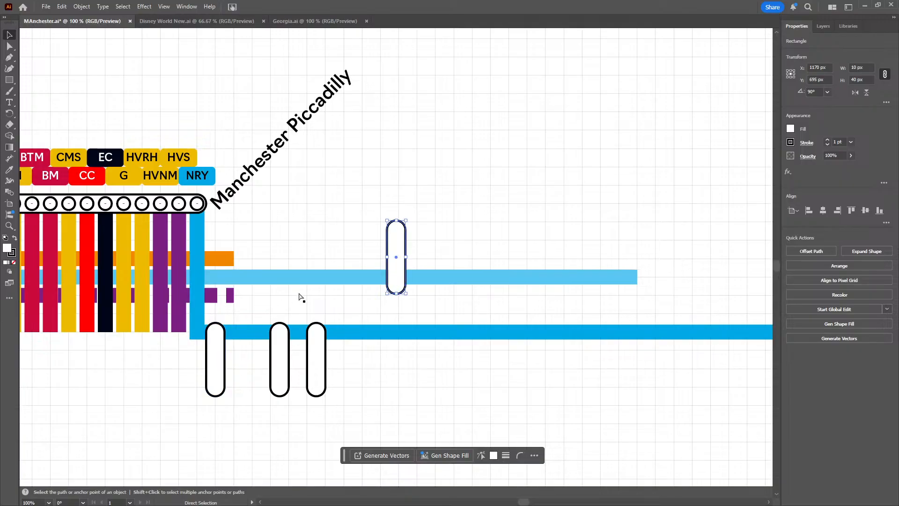
left_click_drag(397, 275, 234, 284)
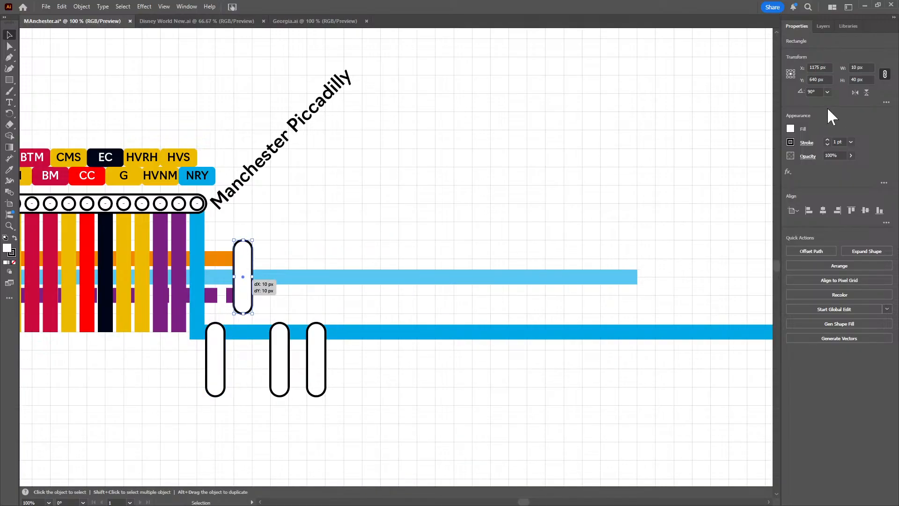
Try shifting the copied capsule vertically between Y 644 px and 655 px, stopping at Y 646 px
scroll(821, 78, "down", 2)
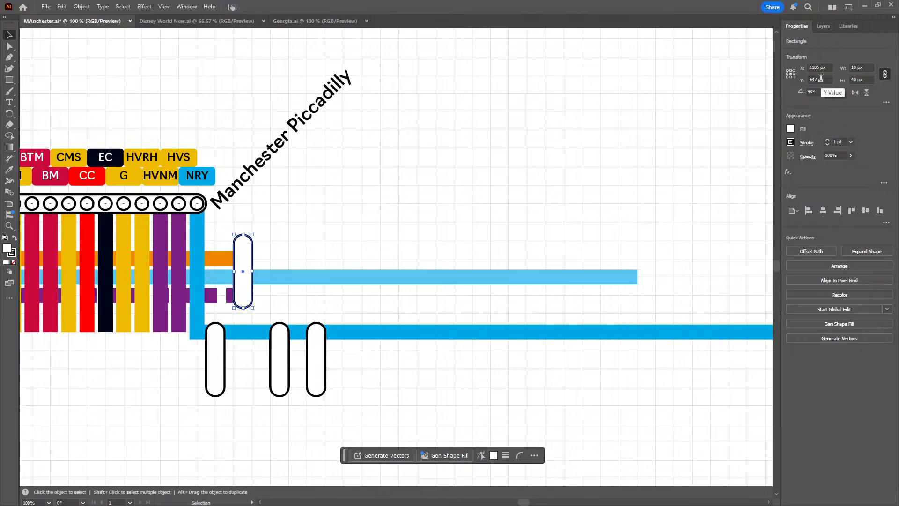
scroll(821, 78, "up", 2)
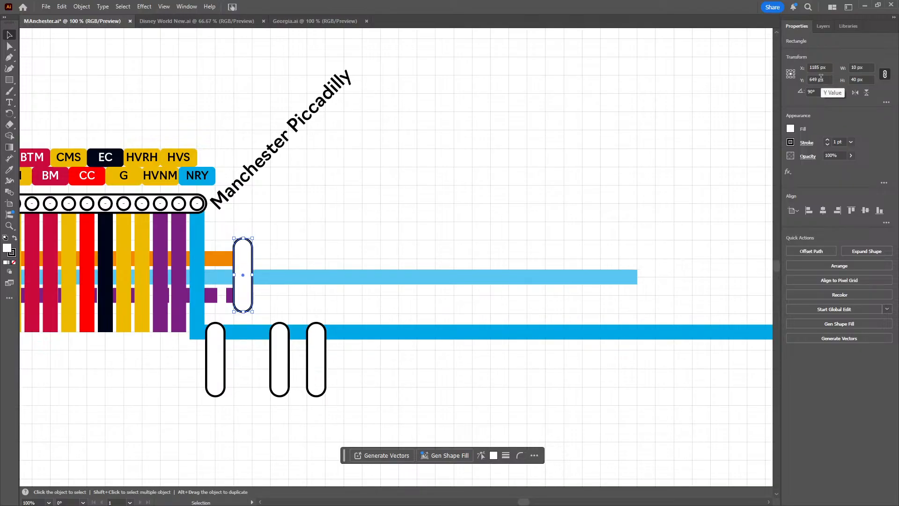
scroll(820, 78, "up", 4)
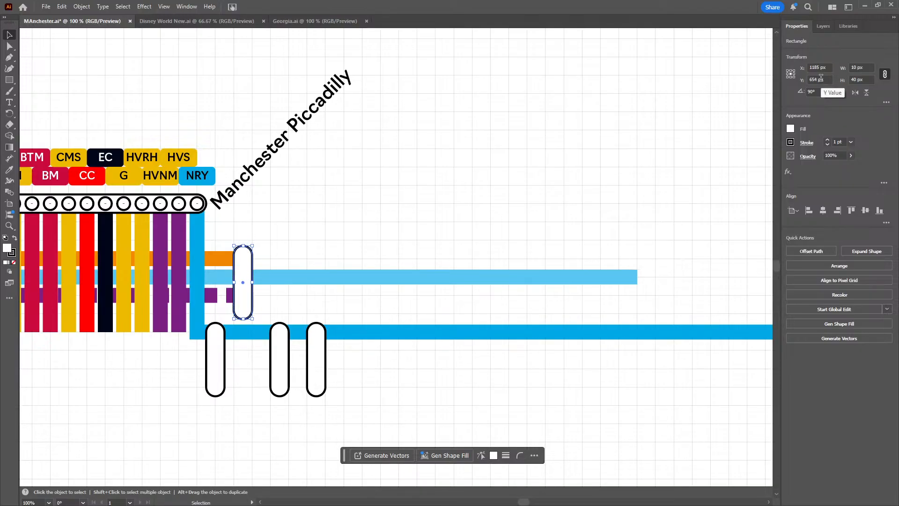
scroll(820, 78, "up", 1)
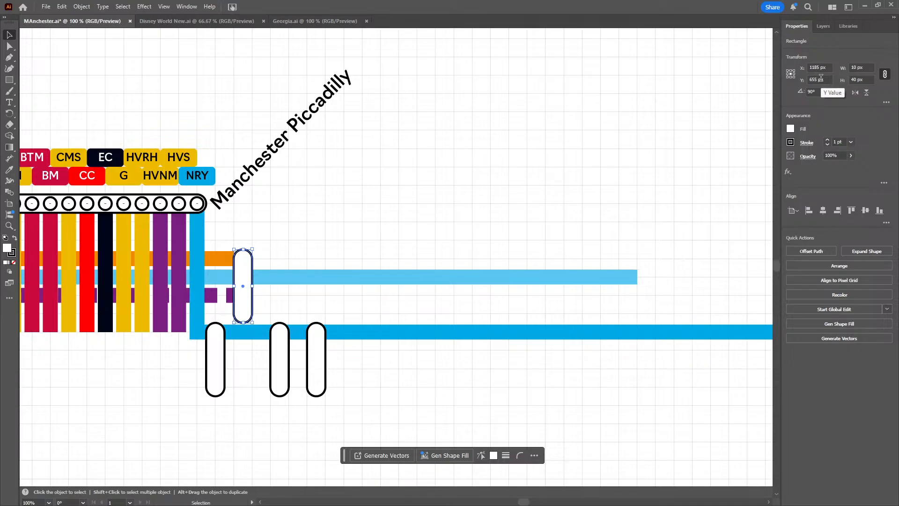
scroll(821, 78, "down", 11)
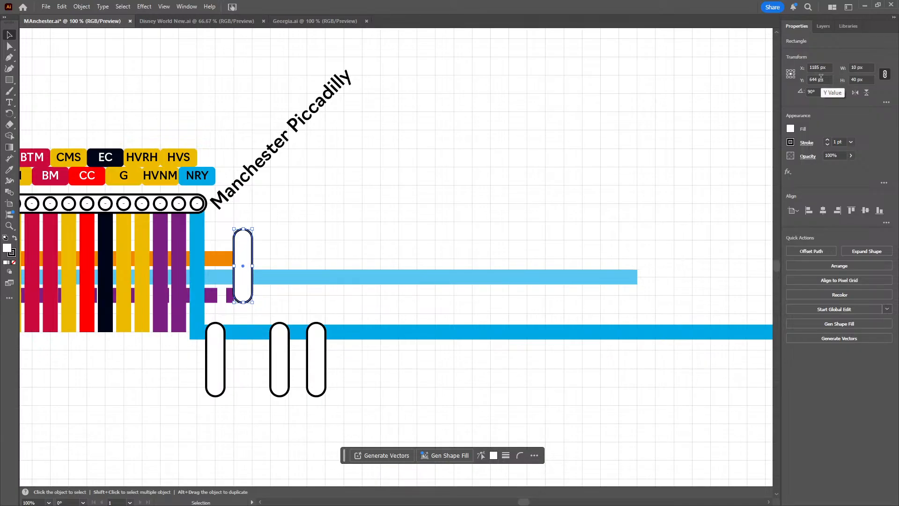
scroll(821, 78, "up", 1)
scroll(821, 78, "up", 3)
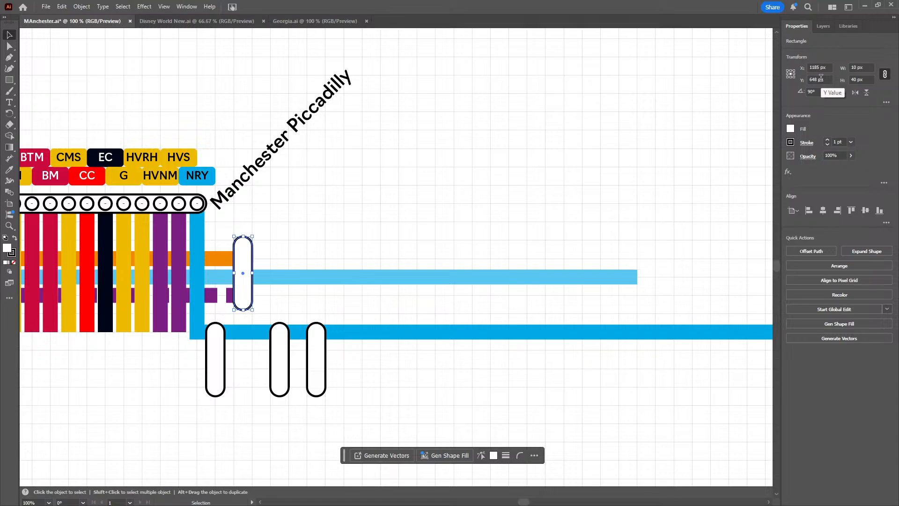
scroll(820, 78, "up", 1)
scroll(820, 78, "up", 1)
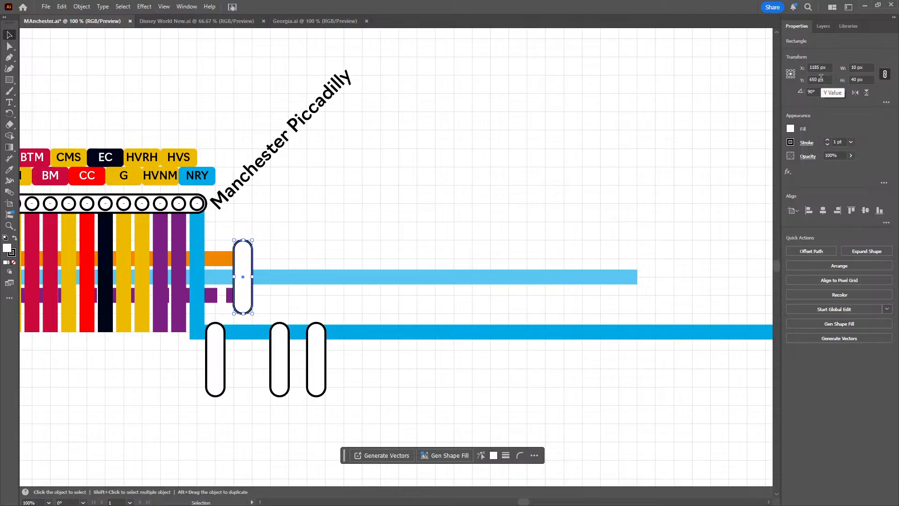
scroll(821, 78, "down", 4)
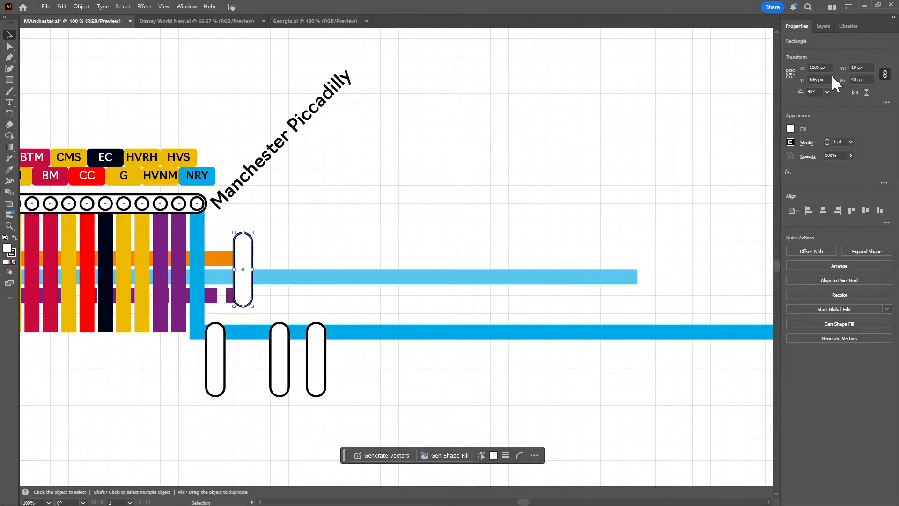
Try setting the copied capsule's height to 30 px with proportions constrained, and undo the resize
left_click(842, 80)
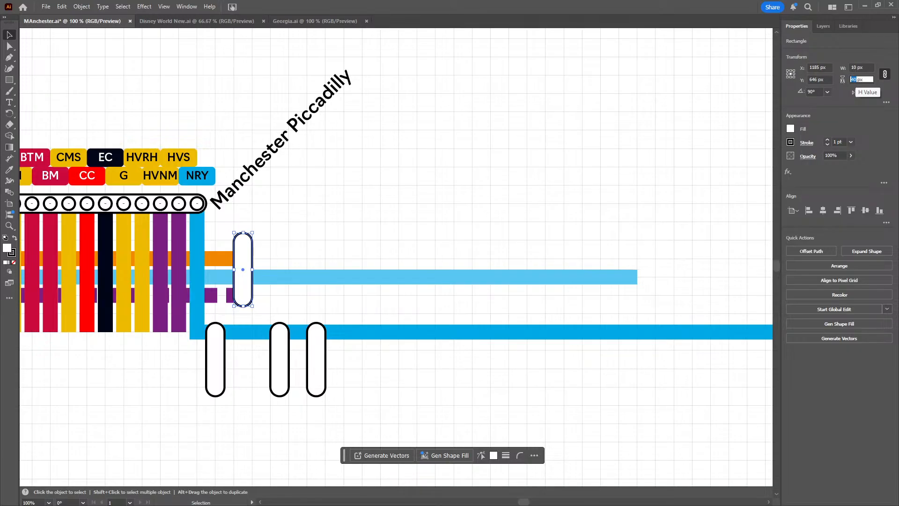
type("3")
key("Return")
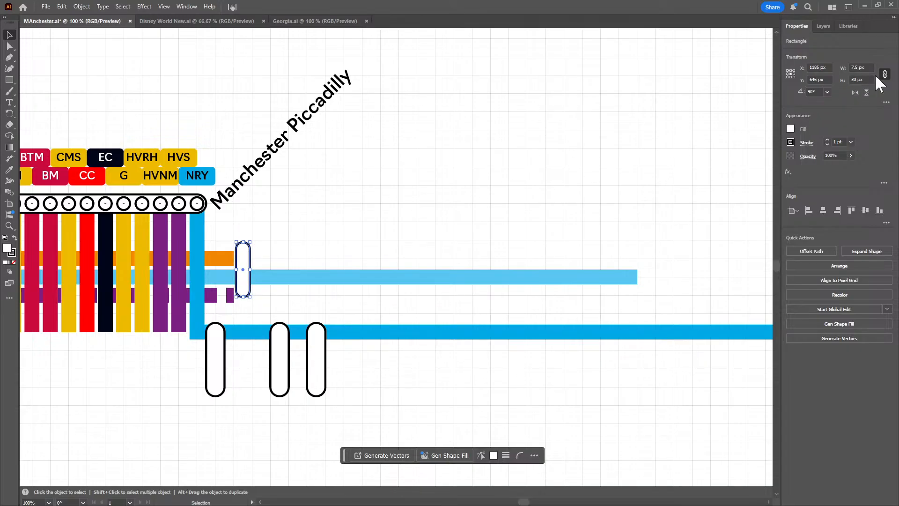
key("ctrl+z")
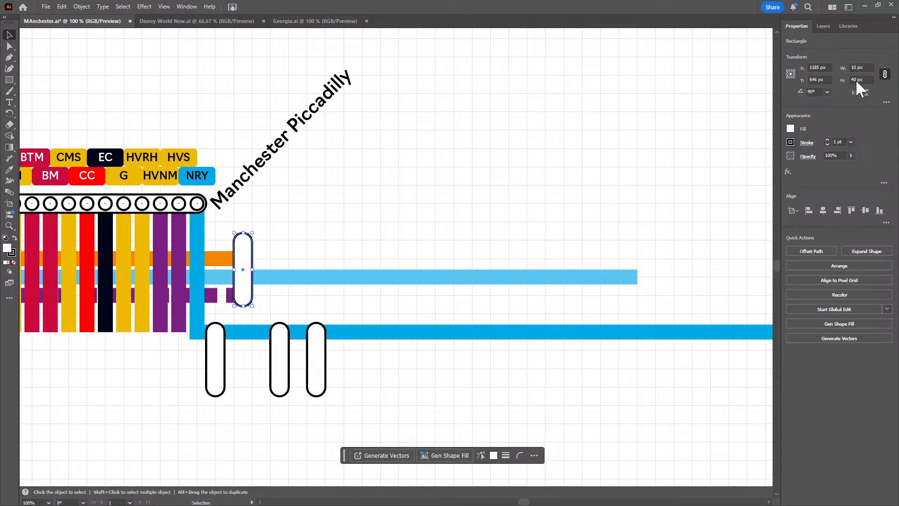
Unlink the copied capsule's width and height proportions and set its height to 30 px
left_click(885, 74)
left_click(861, 80)
type("3")
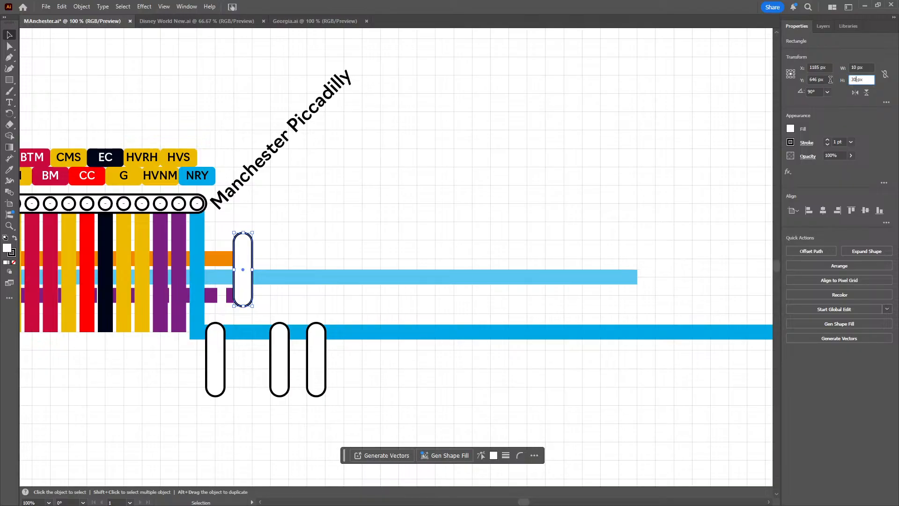
type("0")
key("Return")
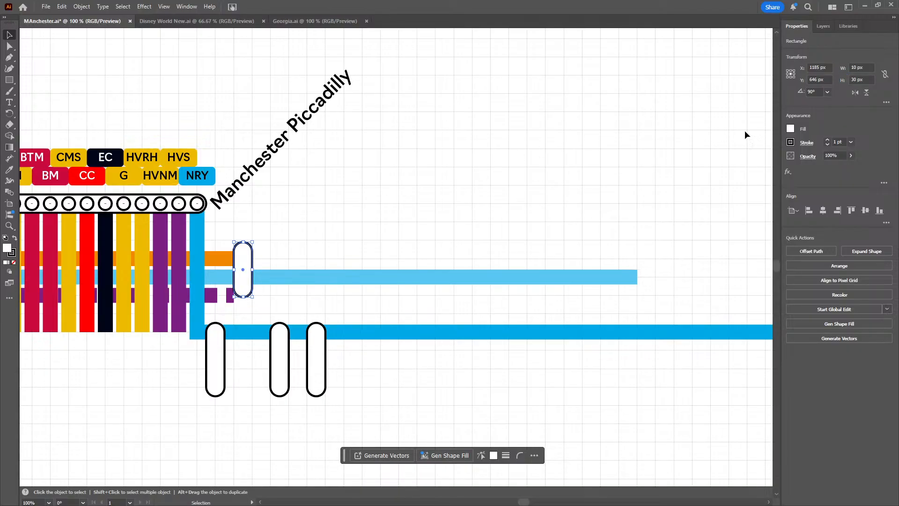
Position the 30 px capsule over the three lines at Y 650 px and X 1190 px
left_click(817, 79)
key("Up")
key("Up")
key("Up")
key("Up")
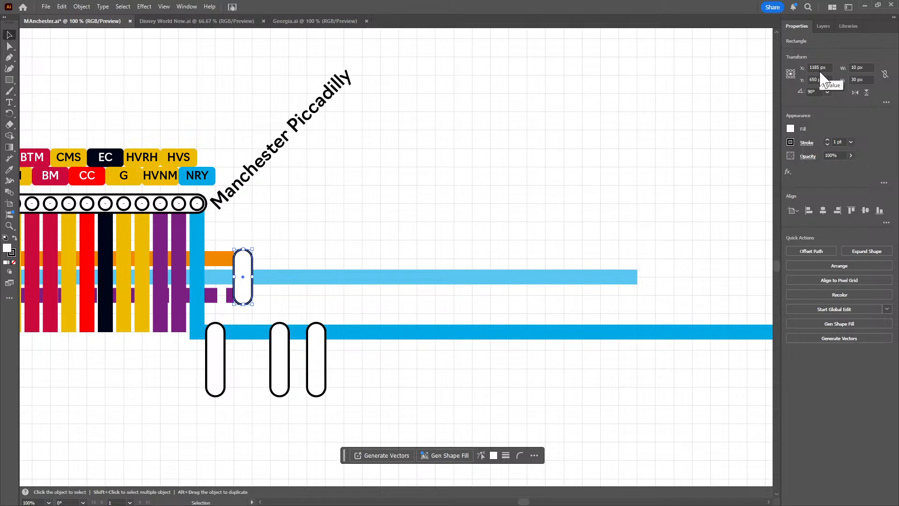
scroll(820, 72, "up", 3)
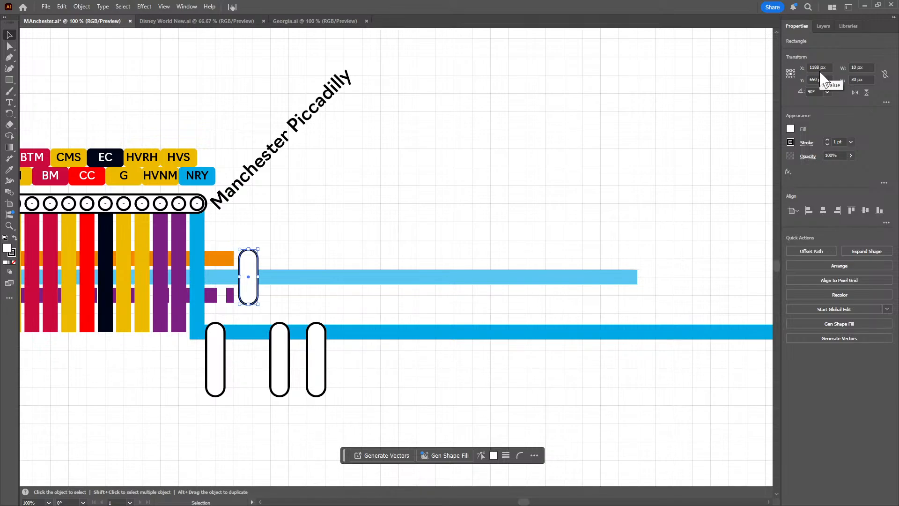
scroll(820, 72, "down", 5)
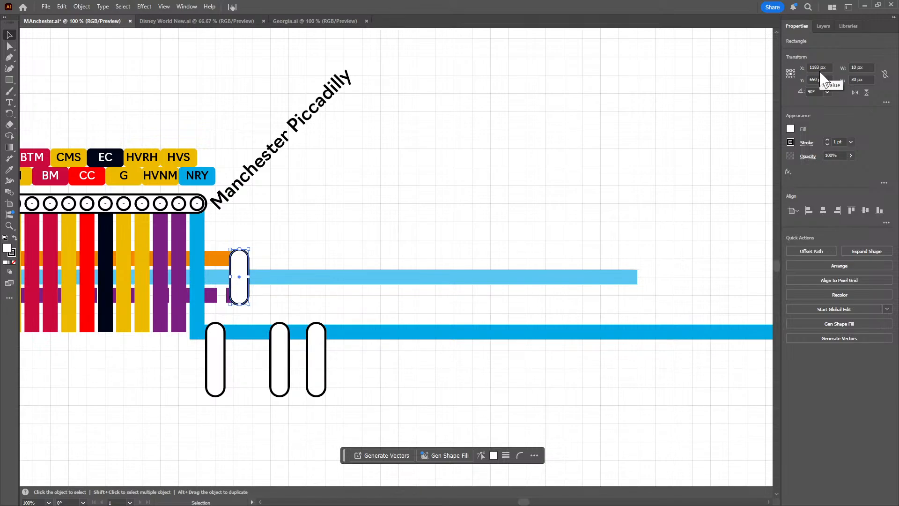
scroll(819, 72, "down", 4)
scroll(820, 72, "up", 7)
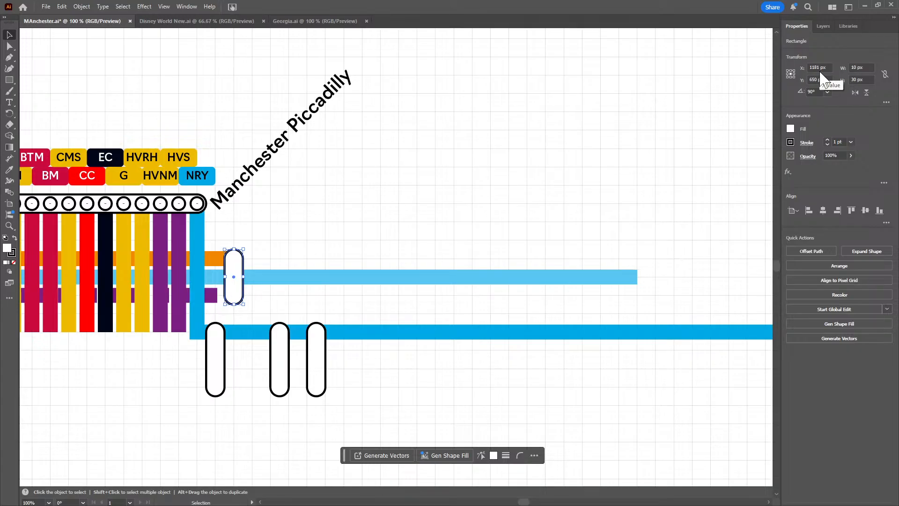
scroll(819, 72, "up", 4)
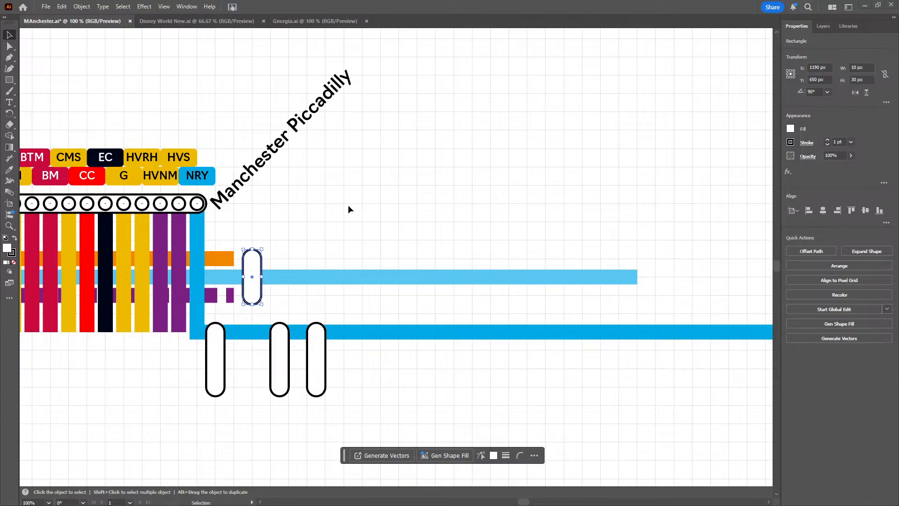
Extend the orange line at Y 640 px and the dashed purple line at Y 660 px east to X 1280 px
left_click(10, 57)
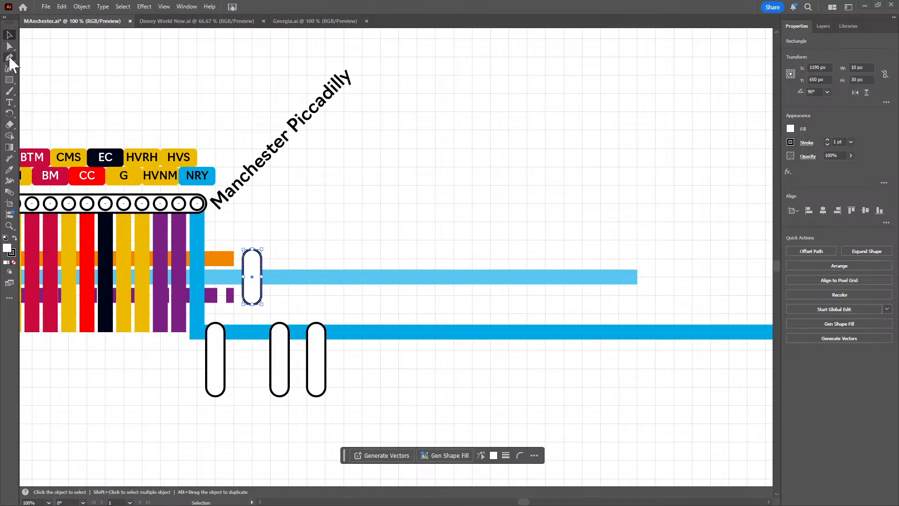
left_click(234, 260)
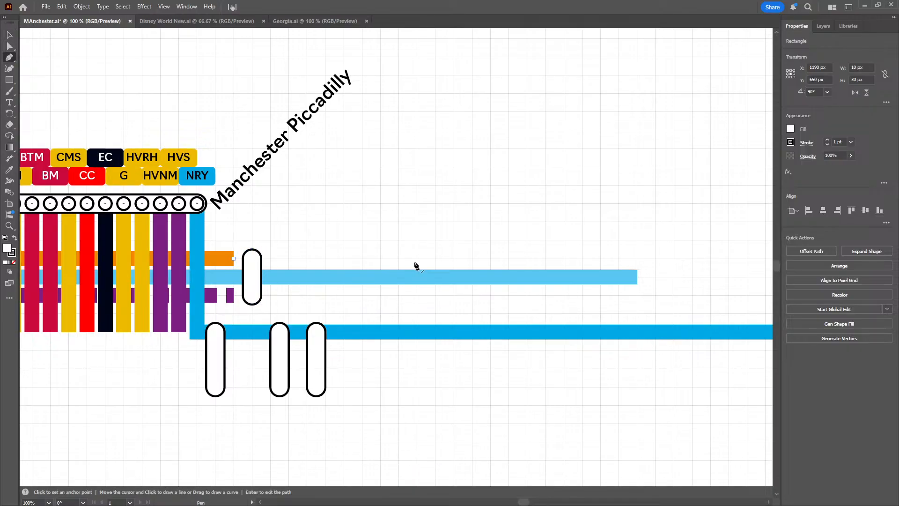
left_click(417, 258)
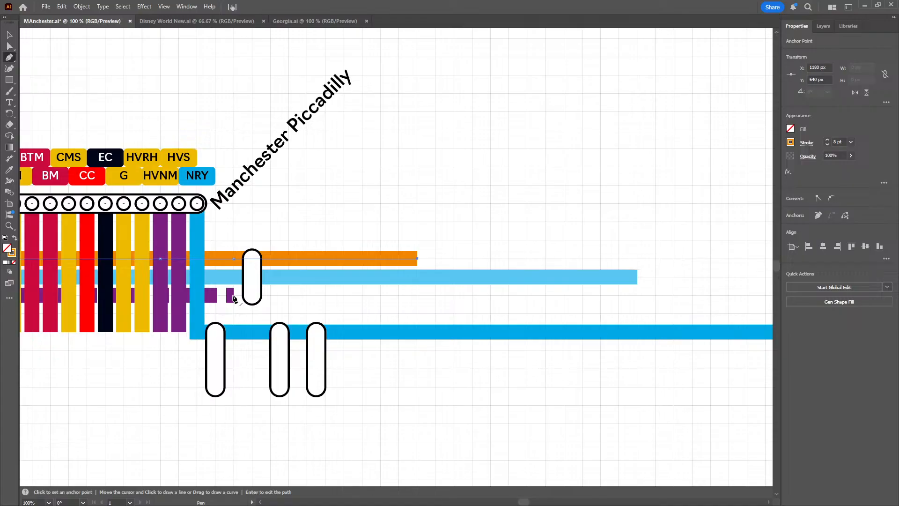
left_click(234, 295)
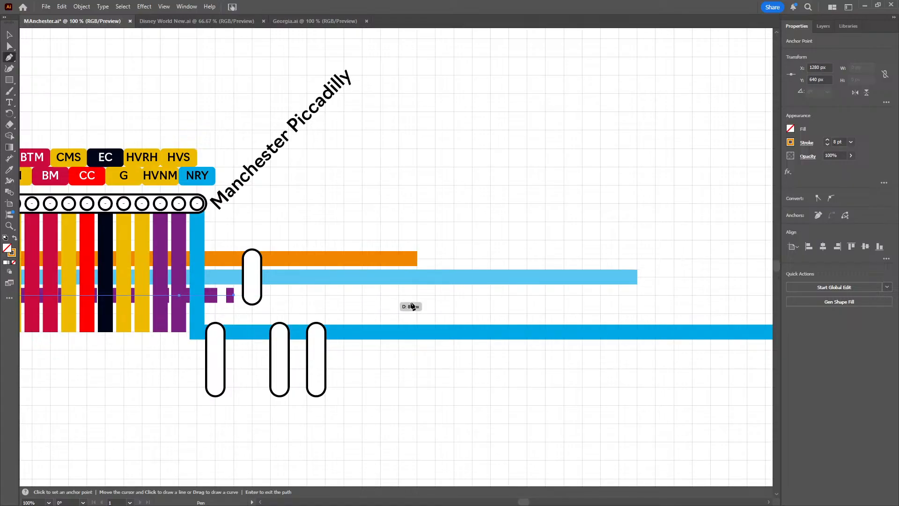
left_click(415, 296)
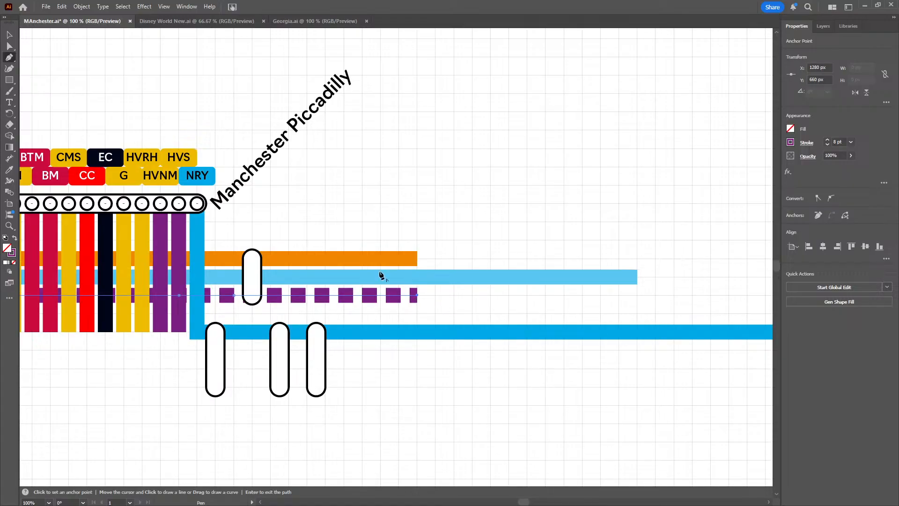
Move the 30 px capsule on the orange, light blue and dashed purple lines west to X 1180 px
left_click(10, 35)
left_click(239, 226)
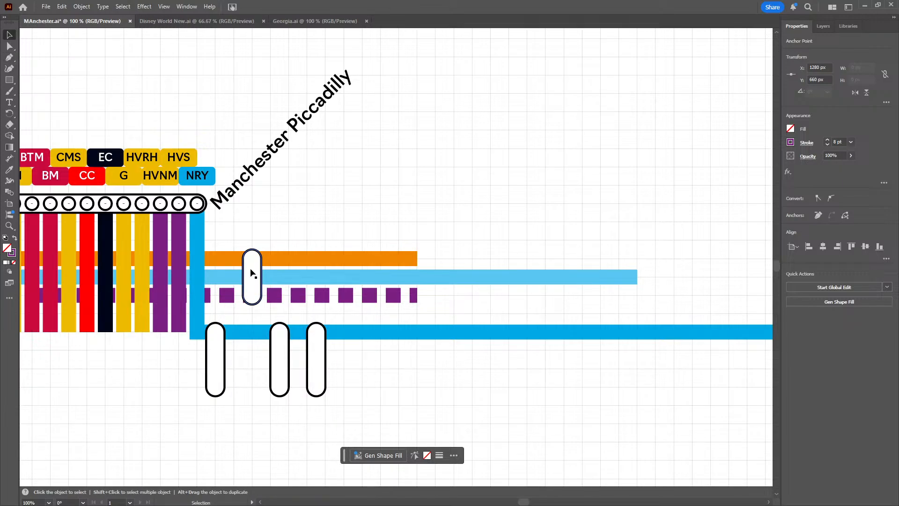
left_click(252, 274)
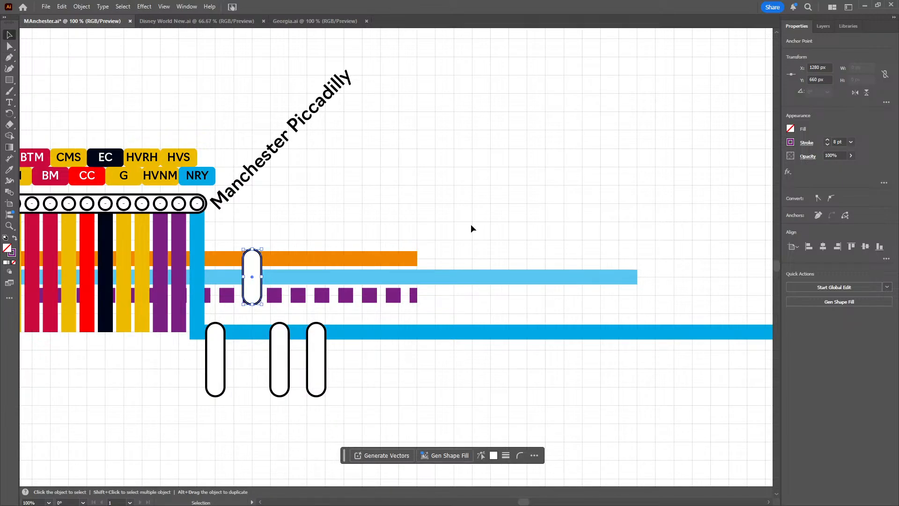
scroll(820, 70, "down", 8)
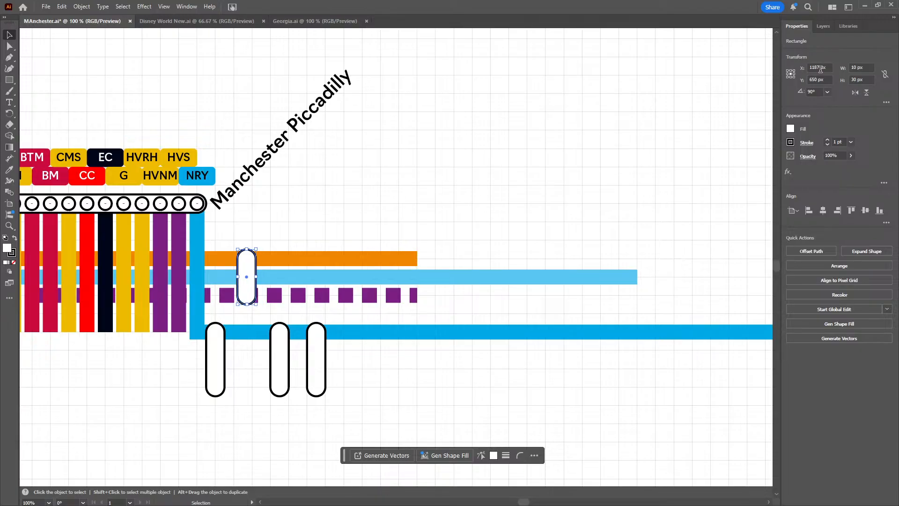
scroll(820, 69, "down", 2)
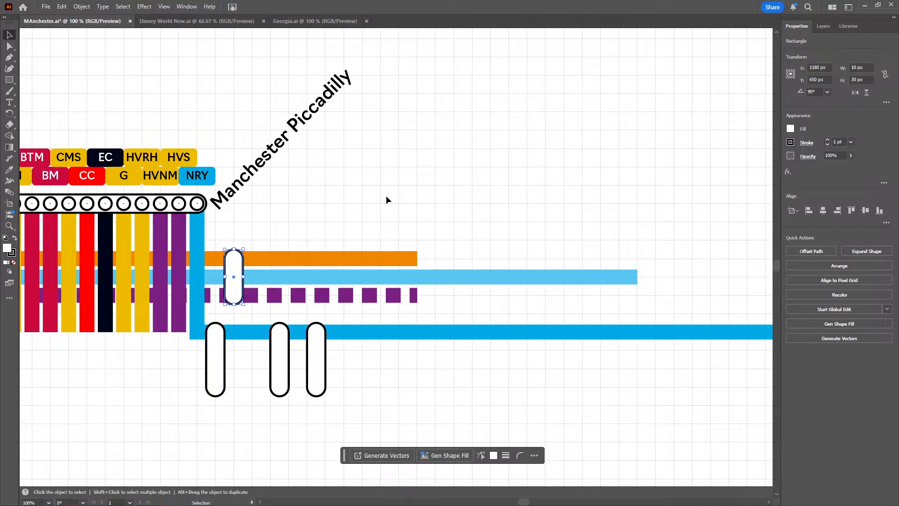
left_click(325, 229)
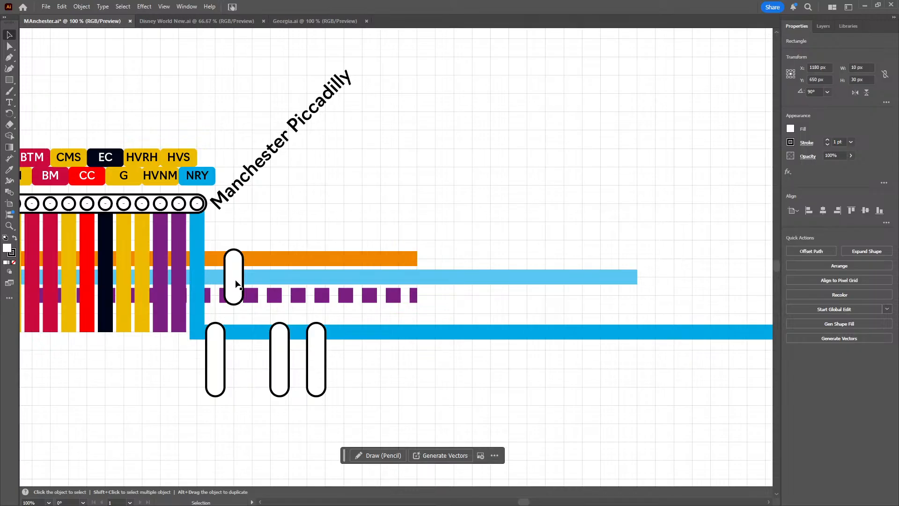
Duplicate the 30 px capsule and place the copy over the three lines at X 1215 px and Y 650 px
left_click(234, 284)
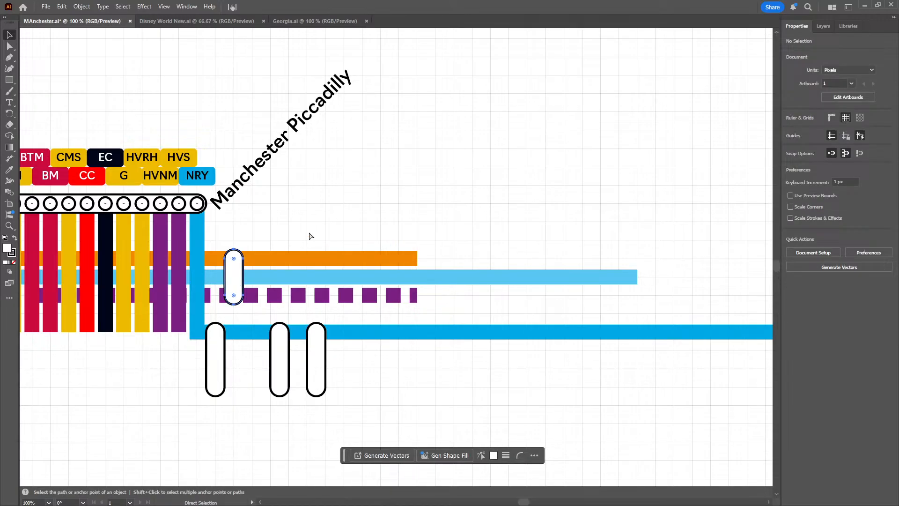
key("ctrl+v")
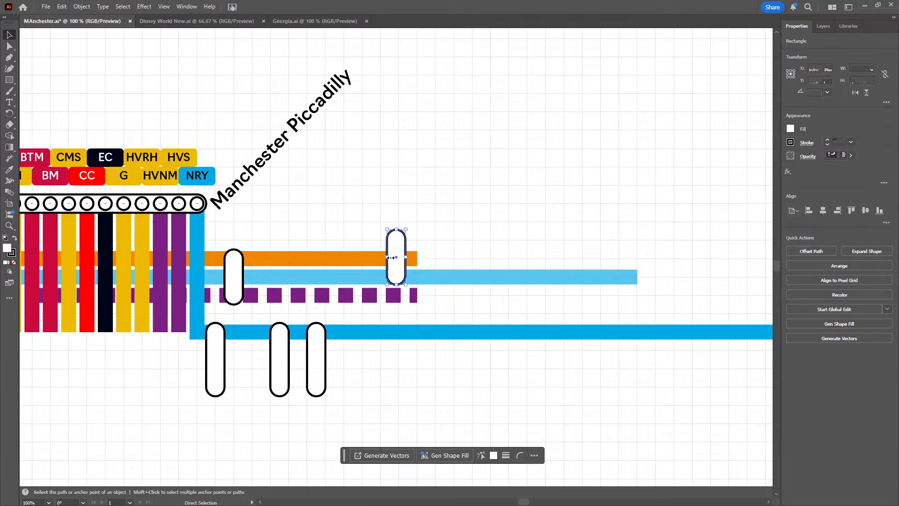
key("v")
left_click_drag(397, 259, 282, 270)
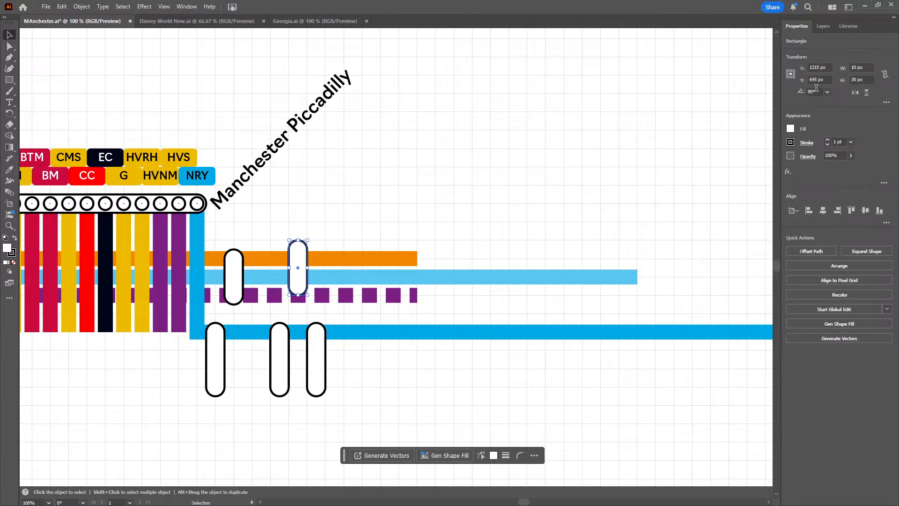
scroll(825, 81, "up", 4)
scroll(824, 81, "up", 1)
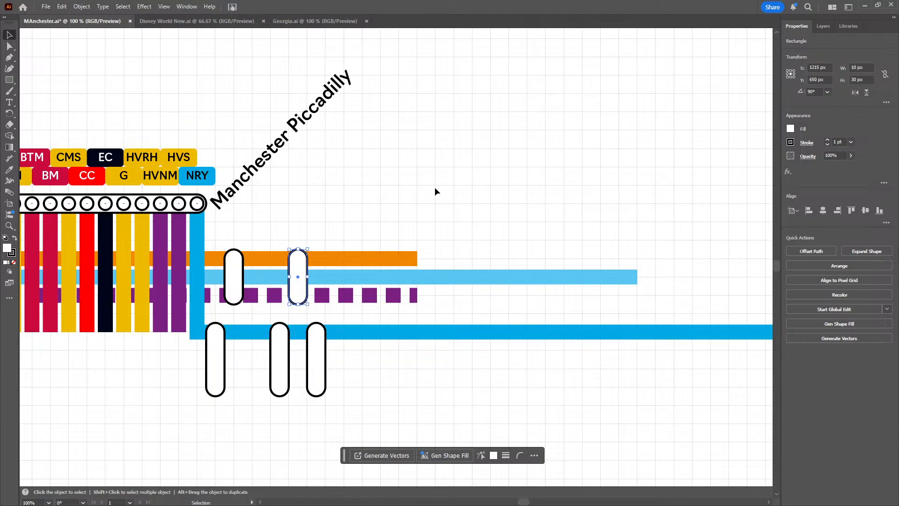
Paste a third 30 px capsule and position it over the three lines at X 1250 px and Y 650 px
key("a")
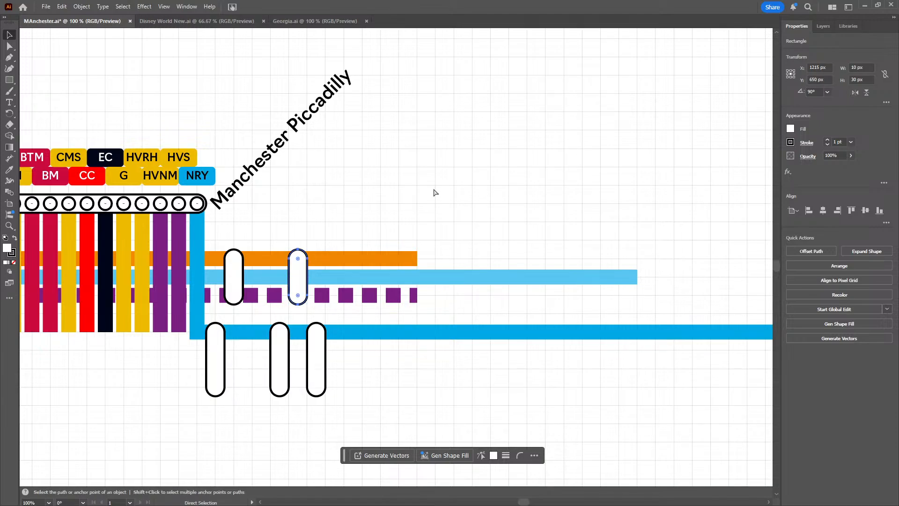
key("ctrl+v")
key("v")
left_click_drag(386, 285, 360, 297)
key("ctrl+z")
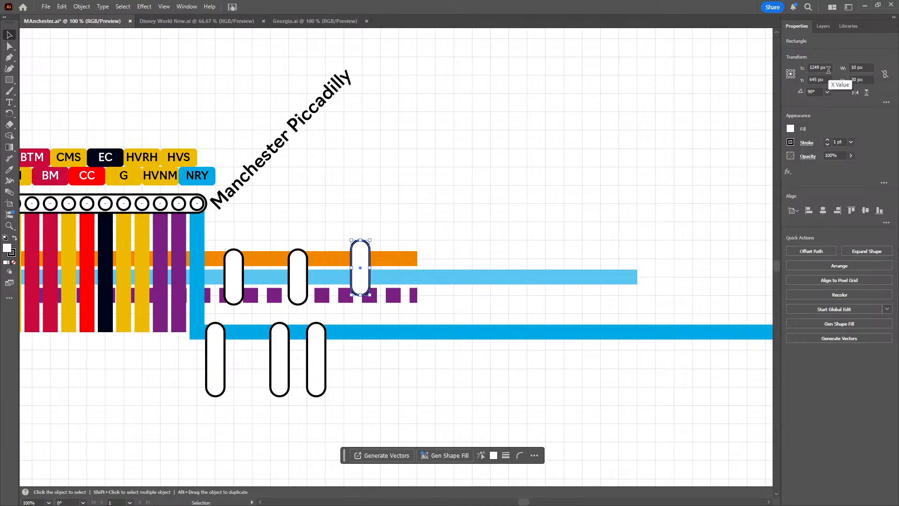
key("Right")
key("Down")
key("Down")
key("Down")
key("Down")
key("Down")
key("Down")
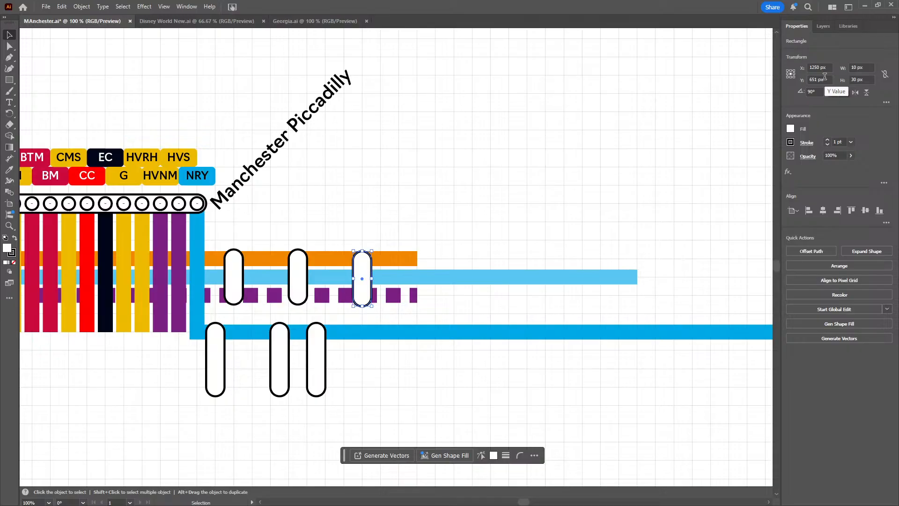
key("Up")
left_click(493, 191)
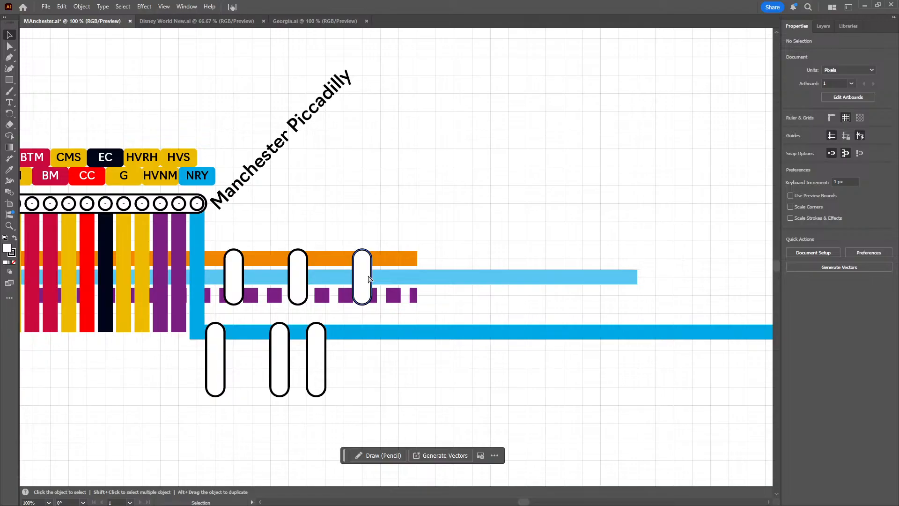
Copy the third capsule and place the duplicate near the orange line's east end at X 1270 px and Y 650 px
left_click(368, 279)
left_click(361, 277)
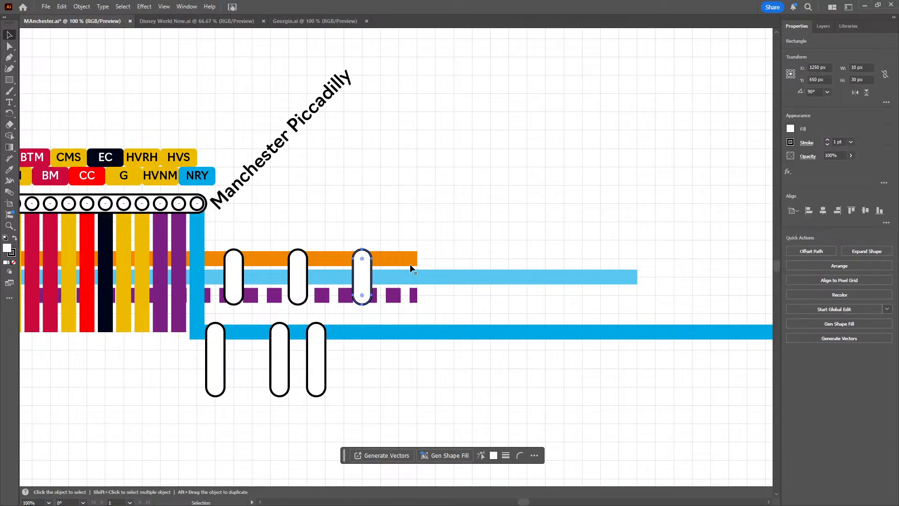
left_click_drag(380, 293, 391, 287)
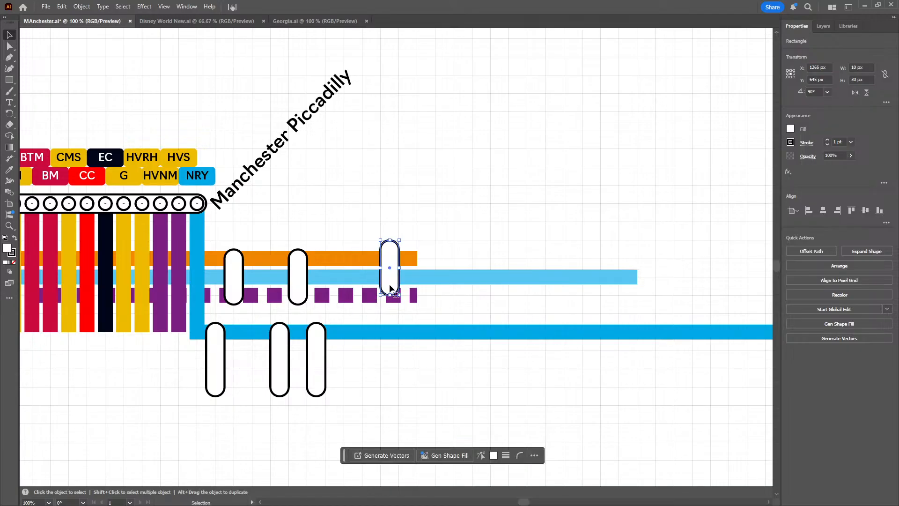
key("ctrl+z")
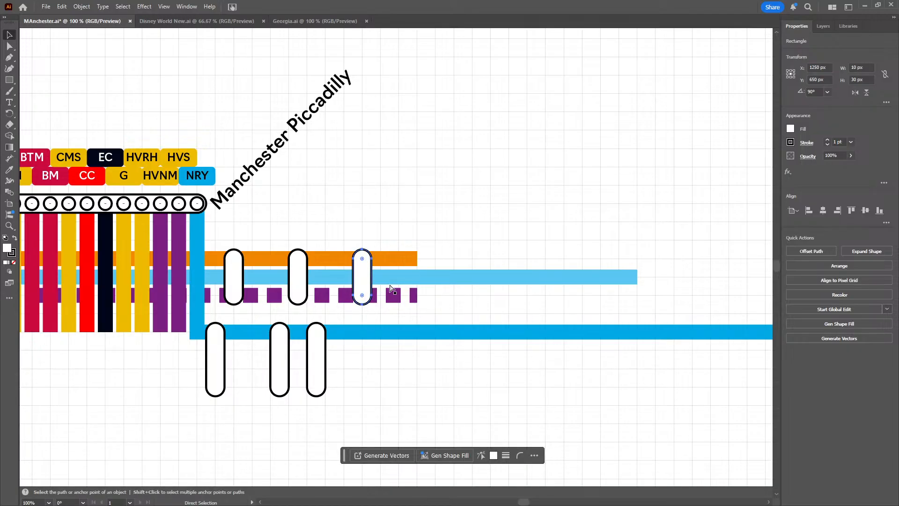
key("ctrl+shift+z")
left_click_drag(390, 291, 410, 288)
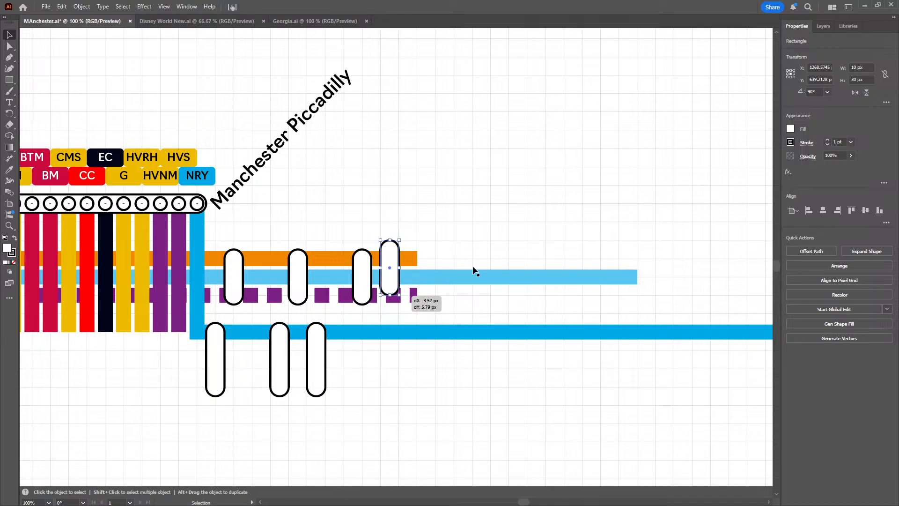
key("Down")
key("Down")
key("Down")
key("Down")
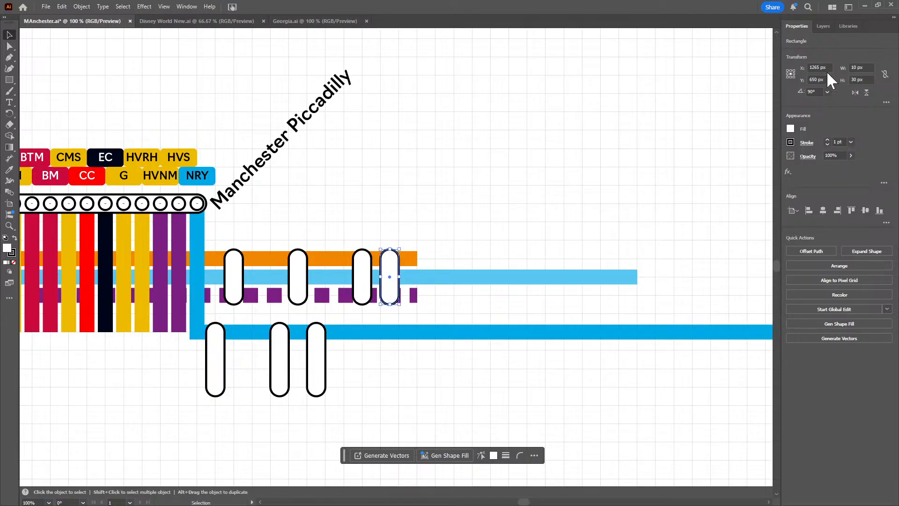
scroll(828, 69, "up", 1)
scroll(828, 68, "up", 4)
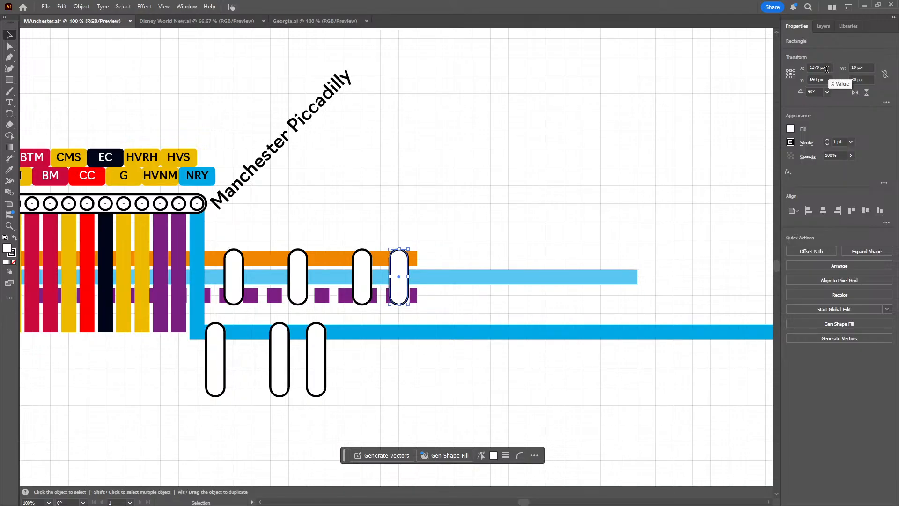
left_click(528, 188)
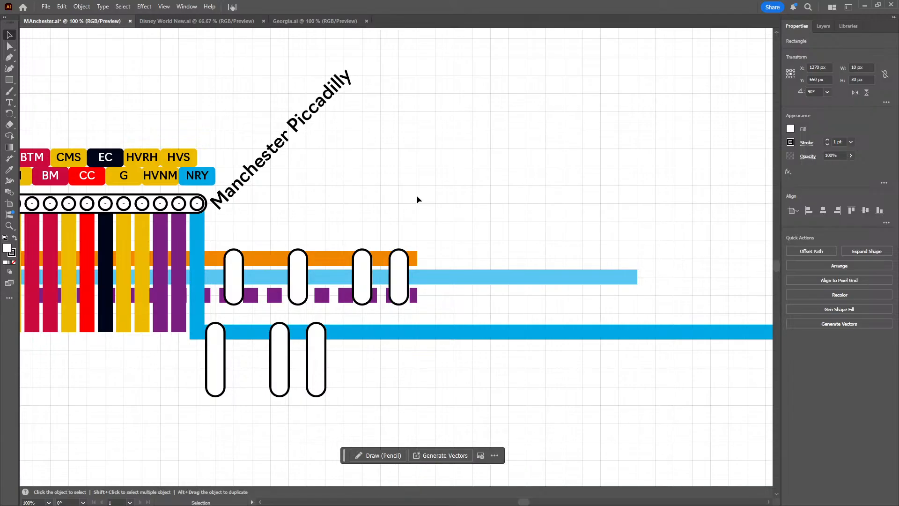
Copy the fourth capsule and place the duplicate on the light blue line beyond the orange line's end at X 1300 px and Y 650 px
left_click_drag(426, 198, 384, 194)
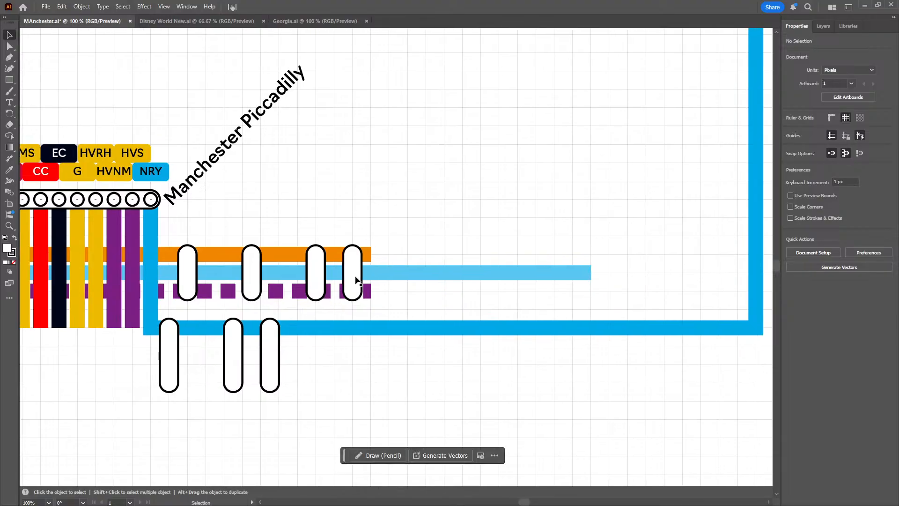
key("c")
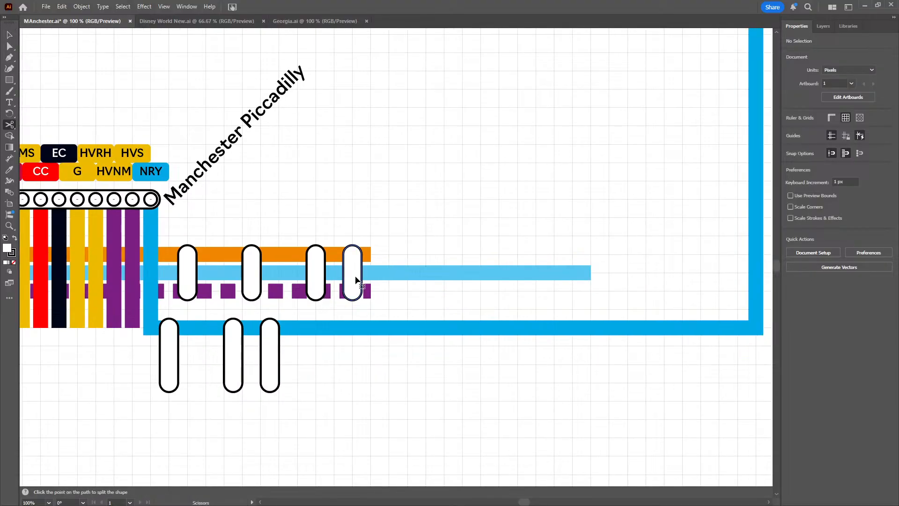
left_click(356, 277)
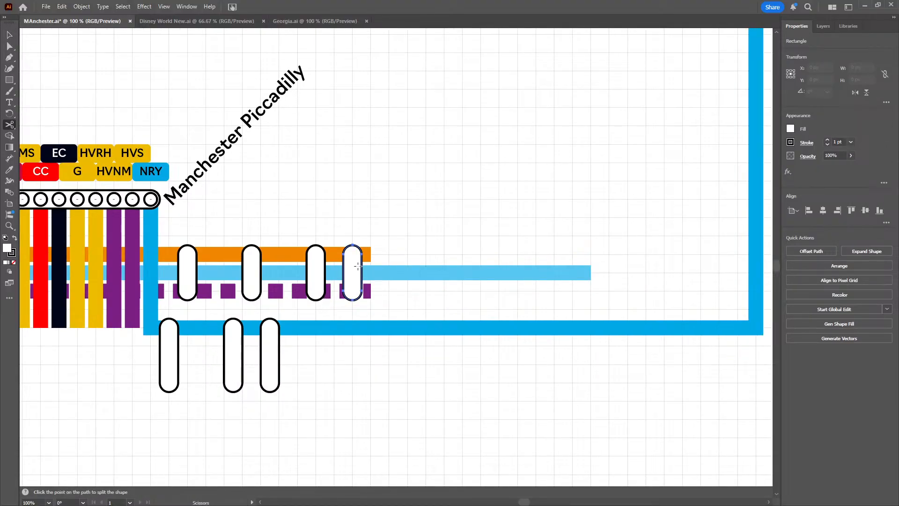
left_click(10, 35)
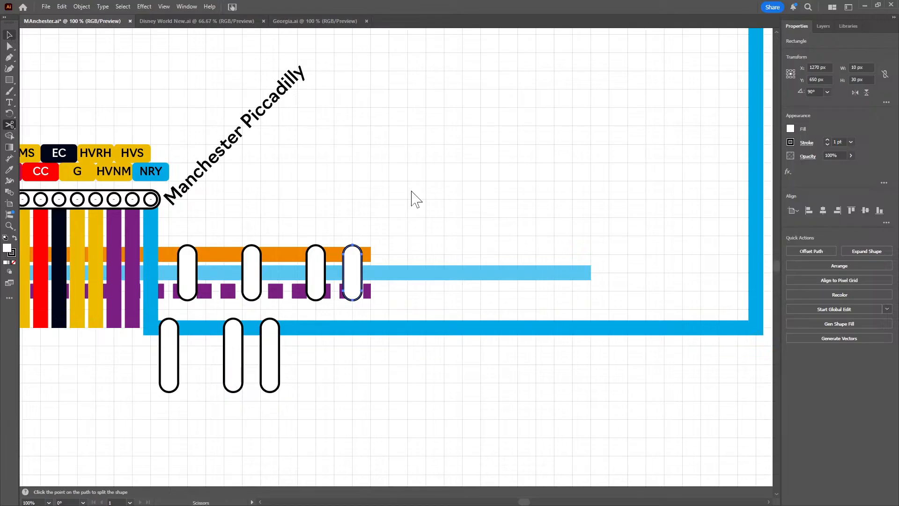
key("v")
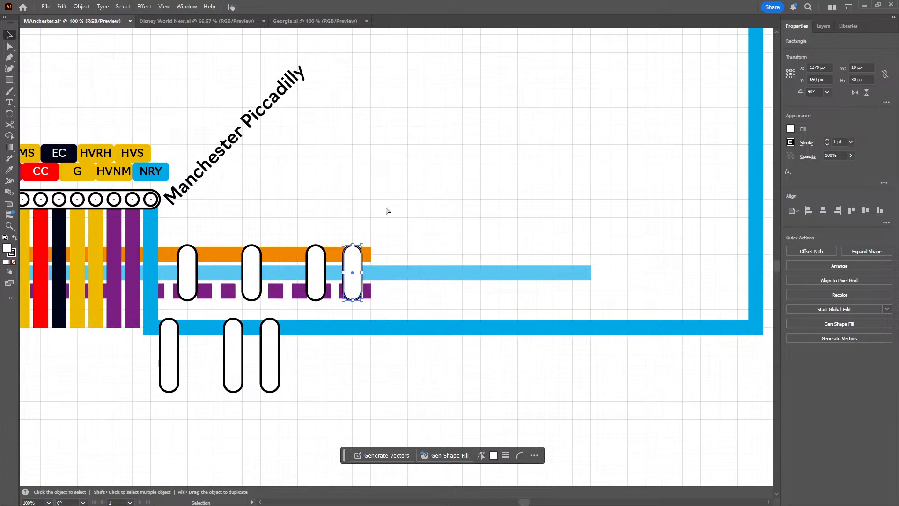
key("a")
key("ctrl+v")
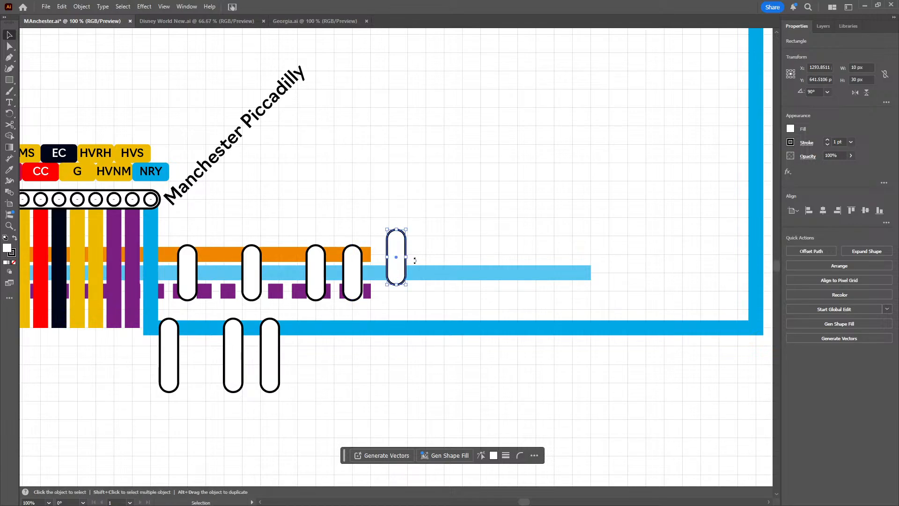
left_click_drag(400, 273, 401, 291)
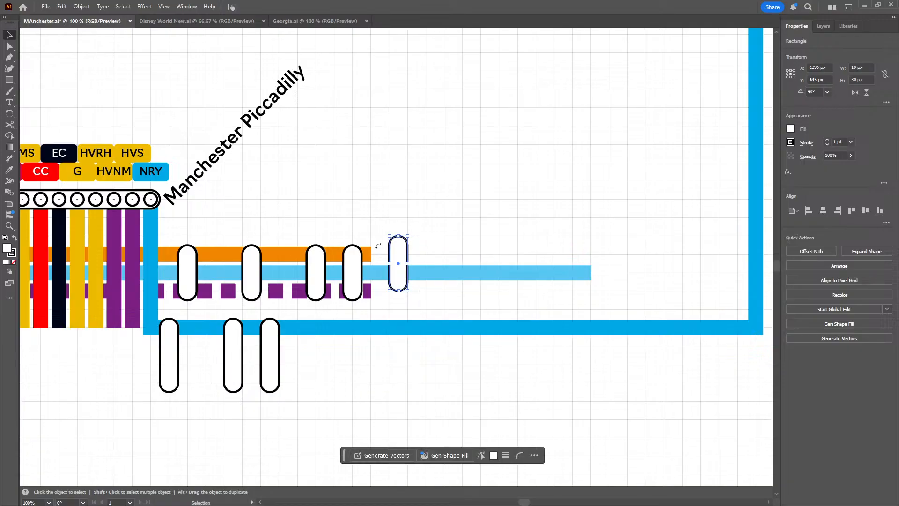
scroll(815, 80, "up", 5)
scroll(825, 66, "up", 5)
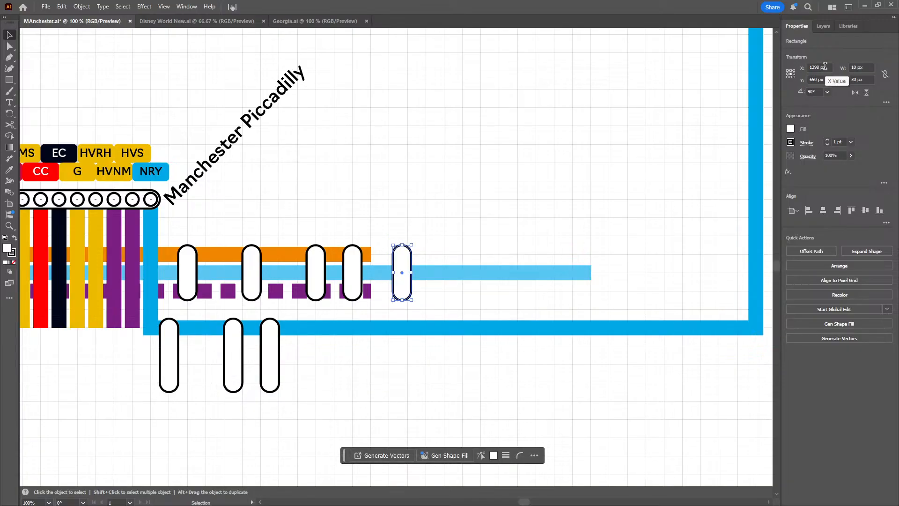
left_click(462, 205)
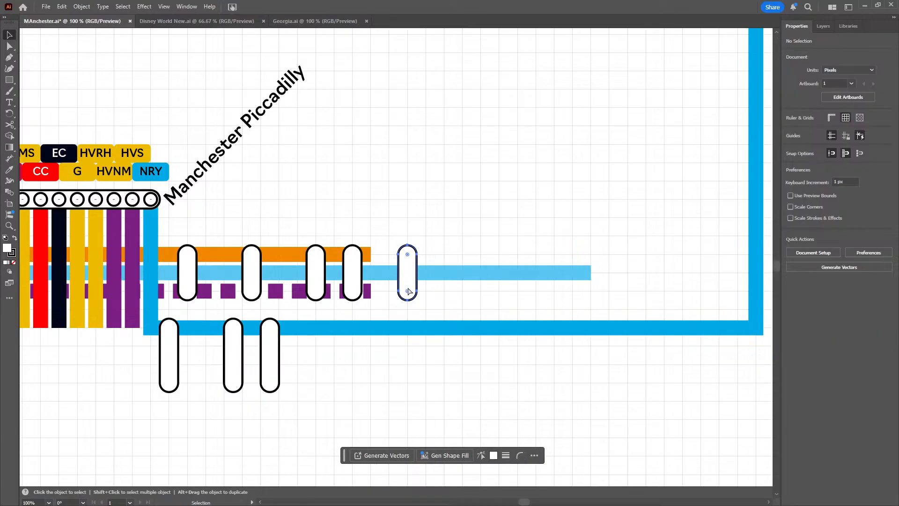
Add another 30 px capsule copy farther east on the light blue line at X 1330 px and Y 650 px
left_click_drag(400, 284, 464, 275)
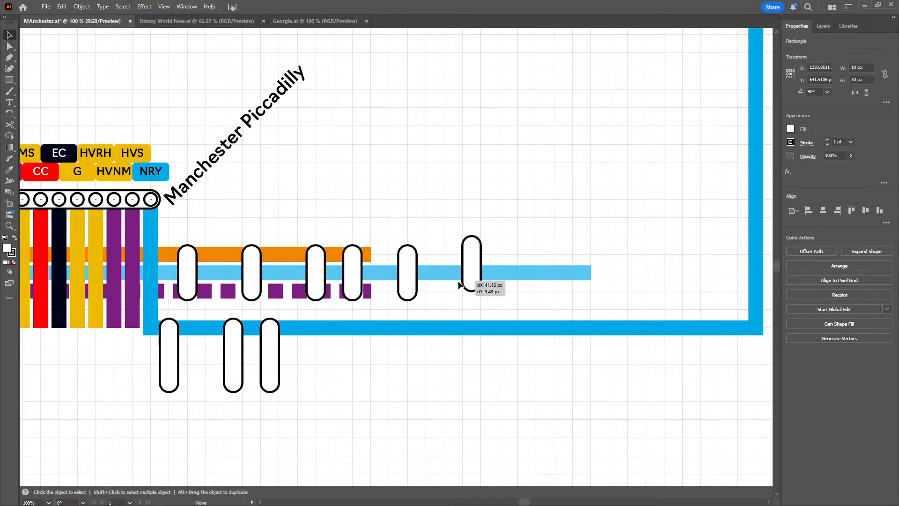
scroll(822, 79, "up", 6)
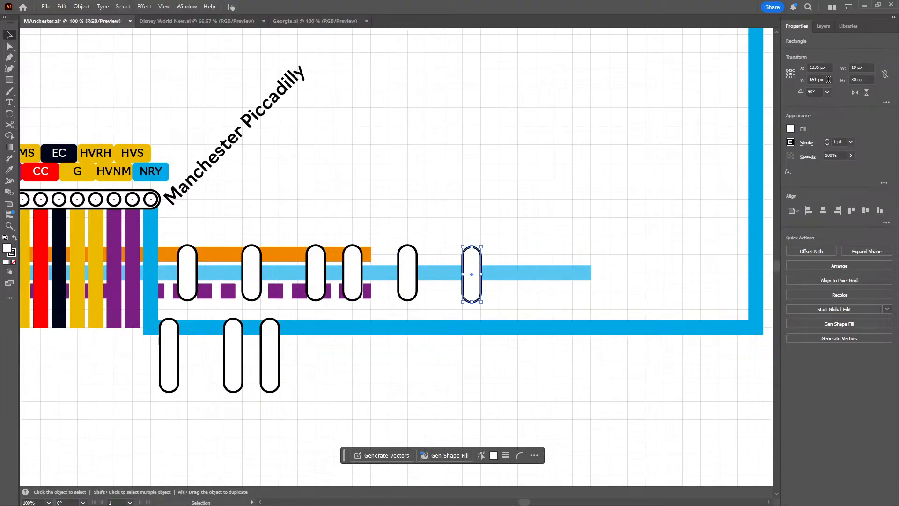
scroll(823, 79, "down", 1)
scroll(826, 64, "down", 2)
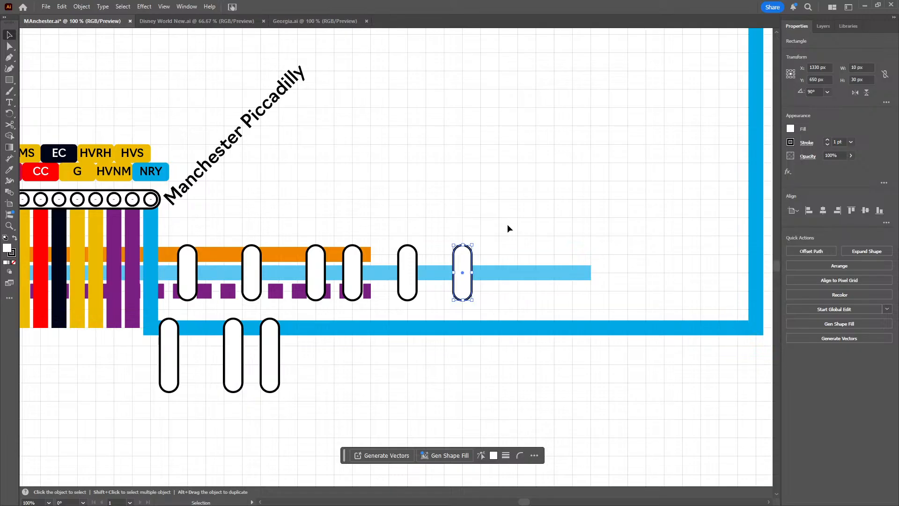
left_click(488, 301)
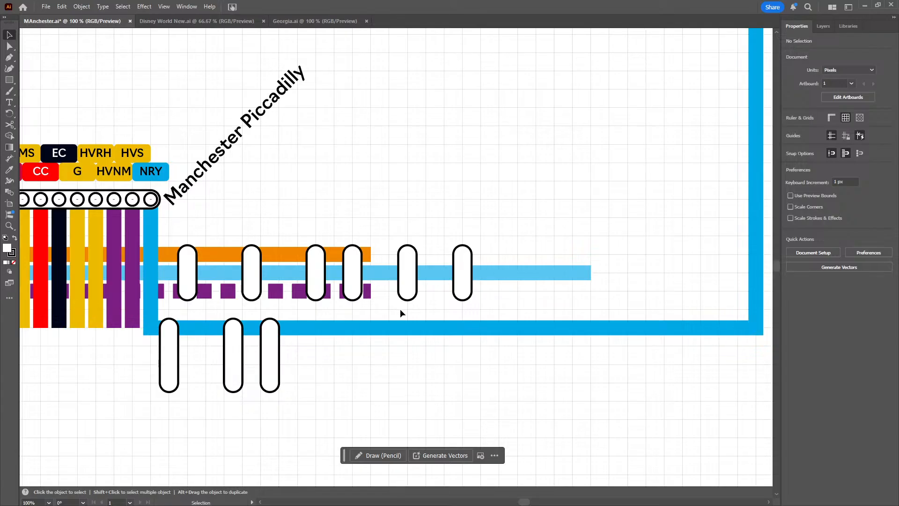
Duplicate the two easternmost 30 px capsules and place the copies farther east on the light blue line at X 1375 px, Y 650 px
left_click_drag(491, 299, 397, 293)
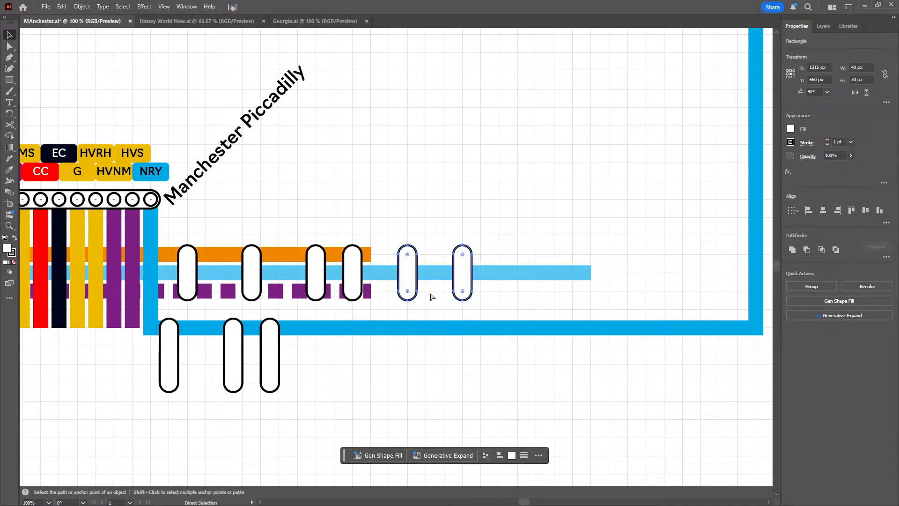
left_click_drag(413, 293, 523, 288)
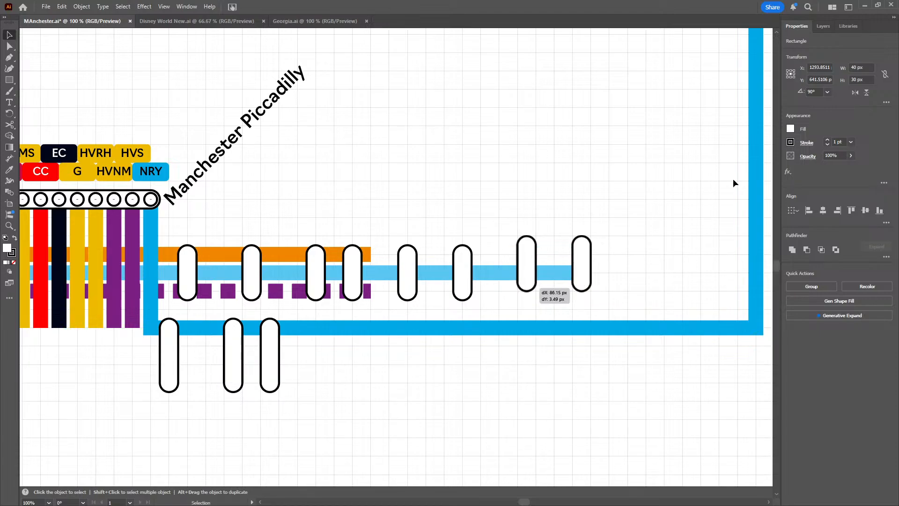
scroll(824, 77, "up", 5)
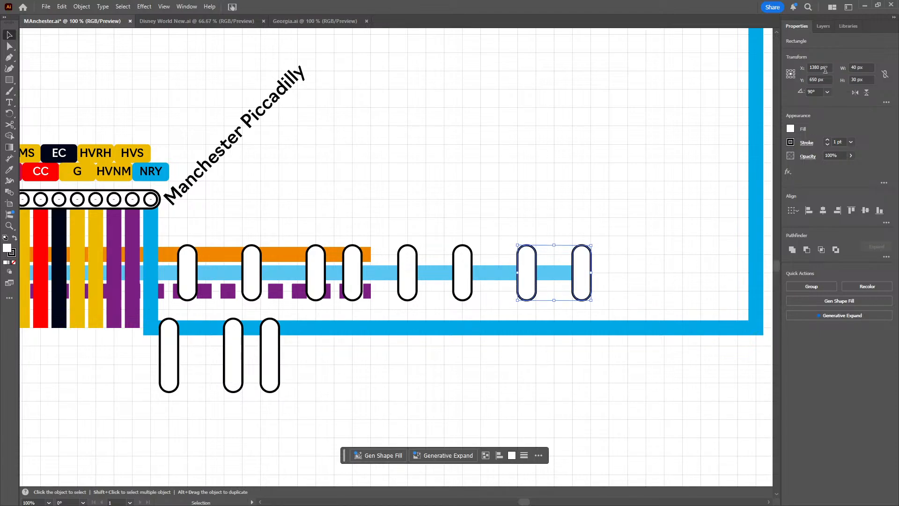
scroll(825, 69, "down", 4)
scroll(825, 69, "down", 1)
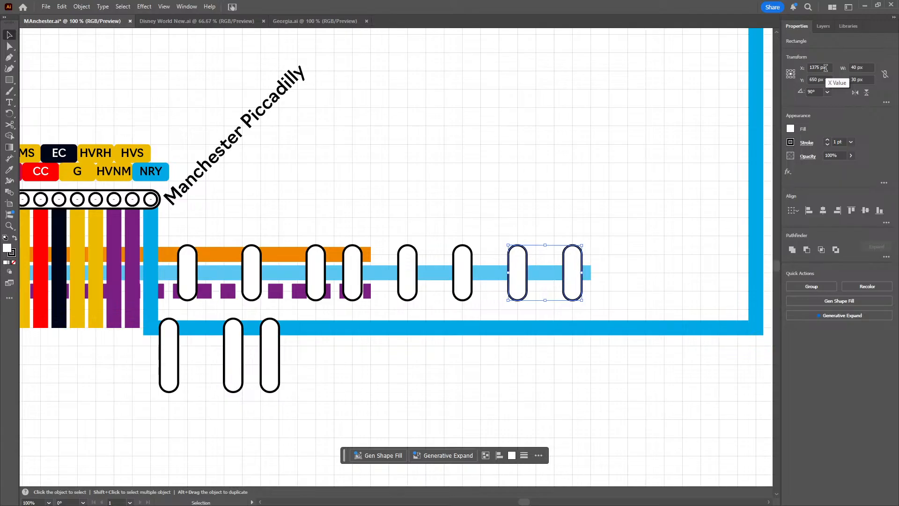
Add another copy of the capsule pair beyond the light blue line's east end at X 1435 px, Y 650 px
left_click_drag(669, 104, 602, 102)
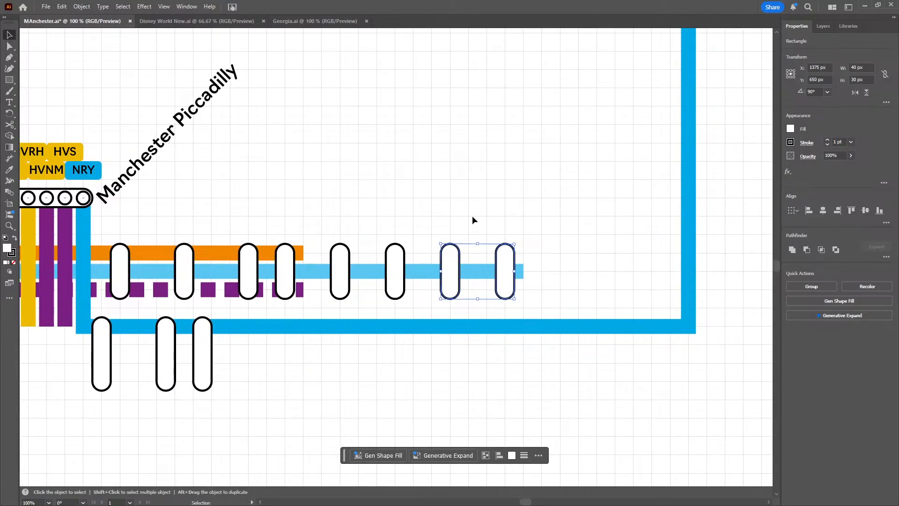
key("a")
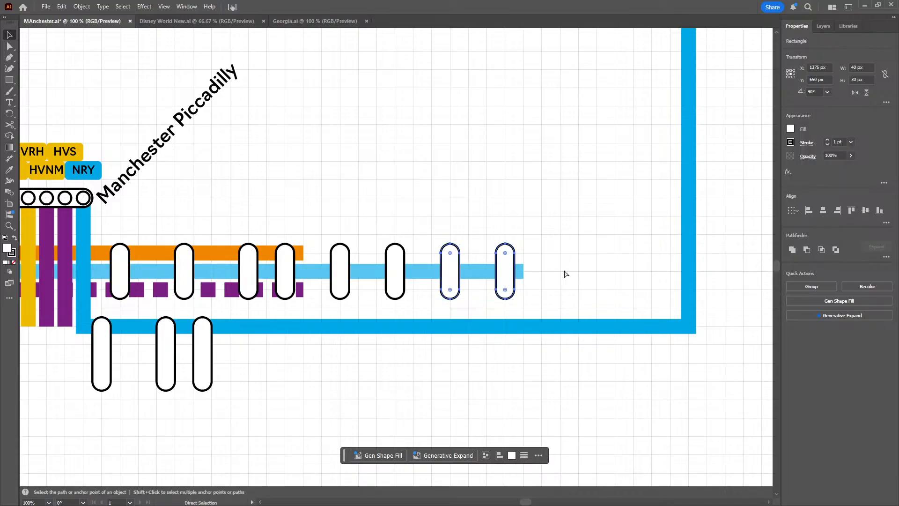
key("v")
key("ctrl+v")
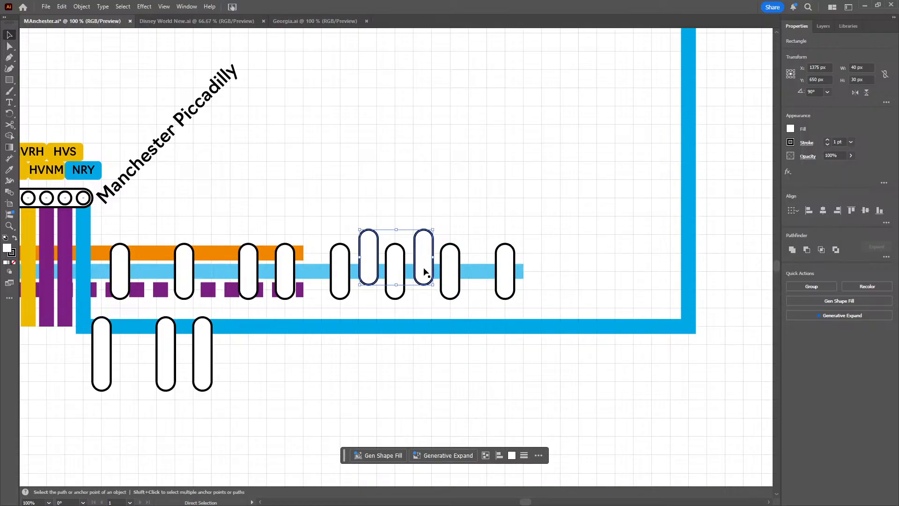
left_click_drag(368, 271, 572, 285)
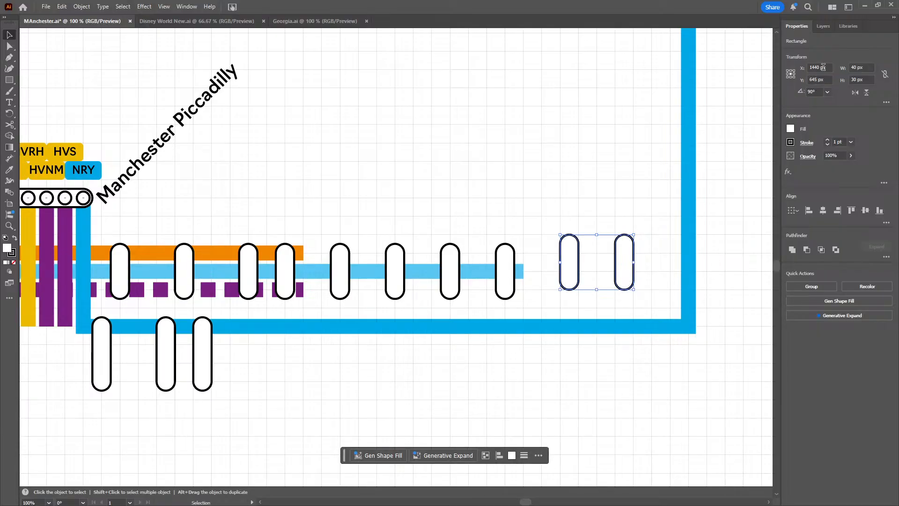
scroll(823, 68, "down", 5)
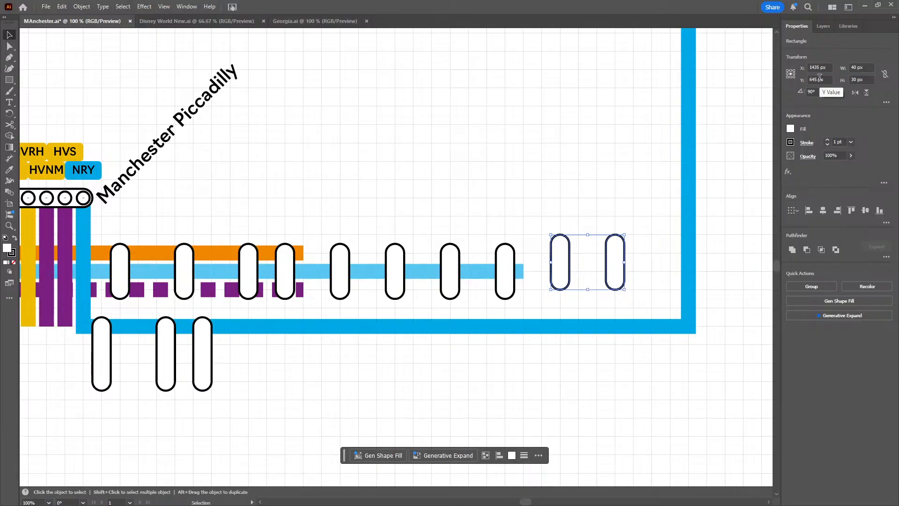
scroll(819, 78, "up", 6)
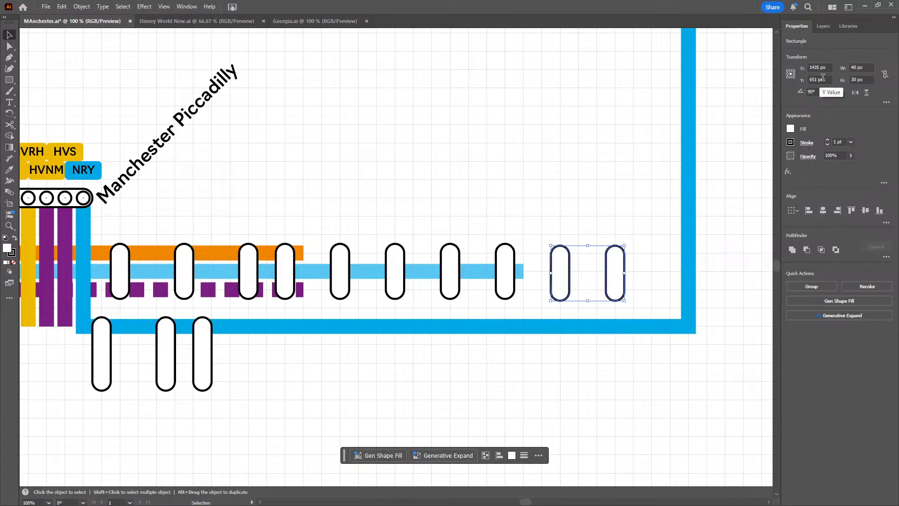
scroll(822, 77, "down", 1)
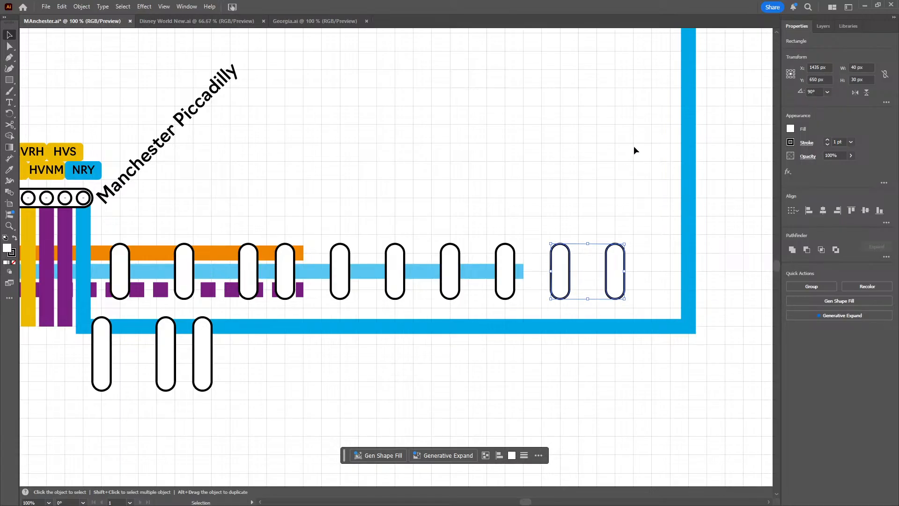
left_click(609, 154)
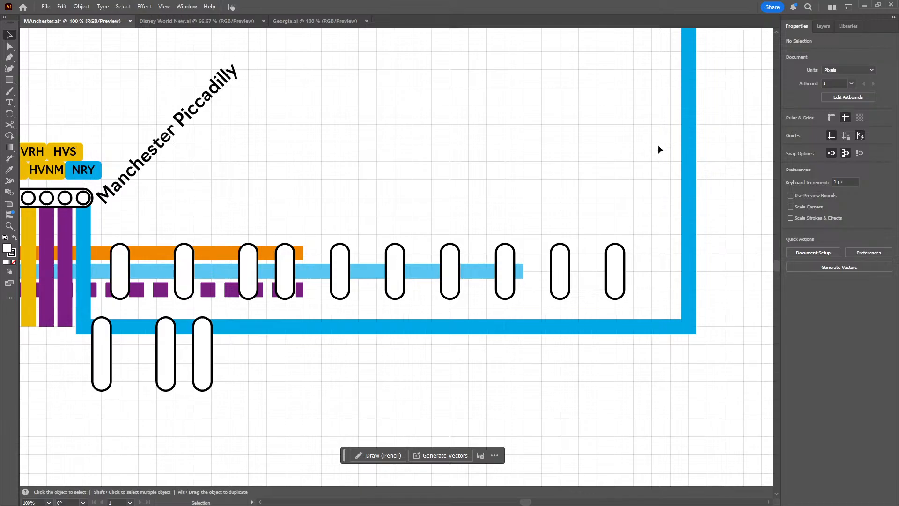
Move the blue NRY line's southeast corner anchor to X 1520 px, Y 680 px, and the anchor above it to X 1520 px, Y 580 px
left_click_drag(623, 140, 545, 168)
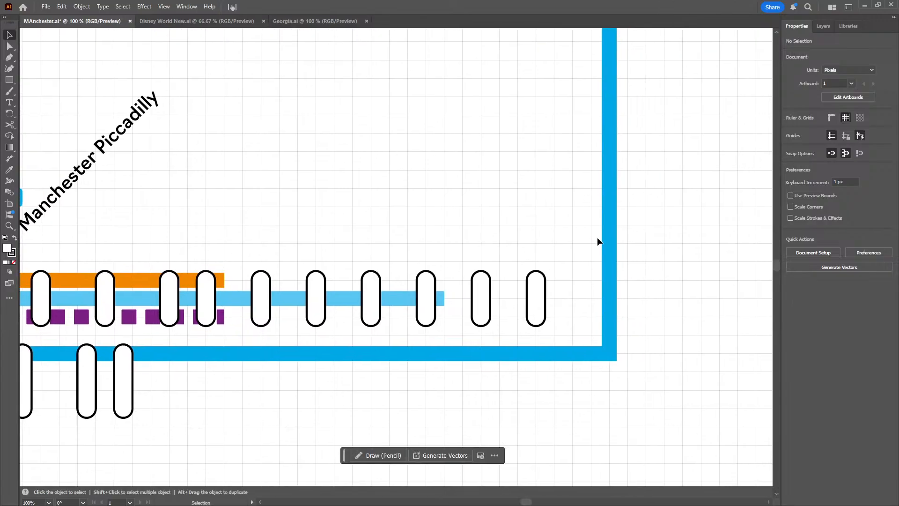
left_click(10, 46)
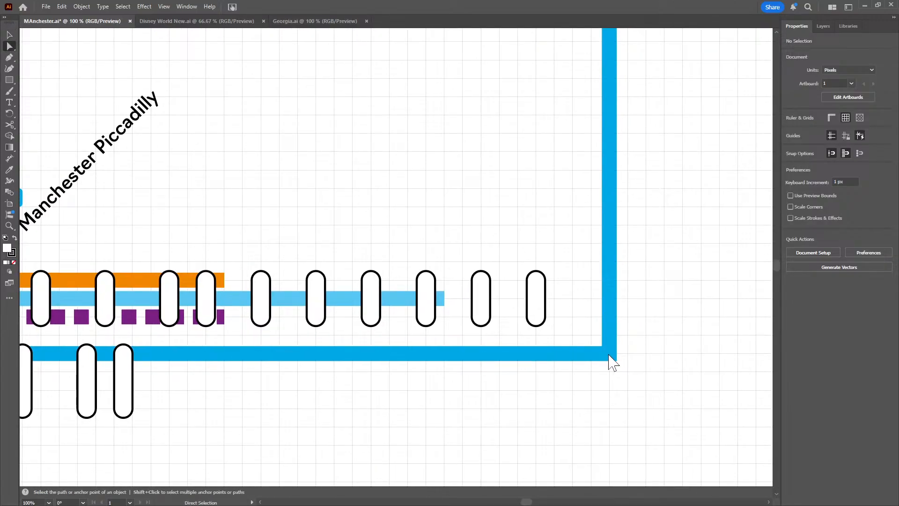
left_click_drag(654, 375, 583, 330)
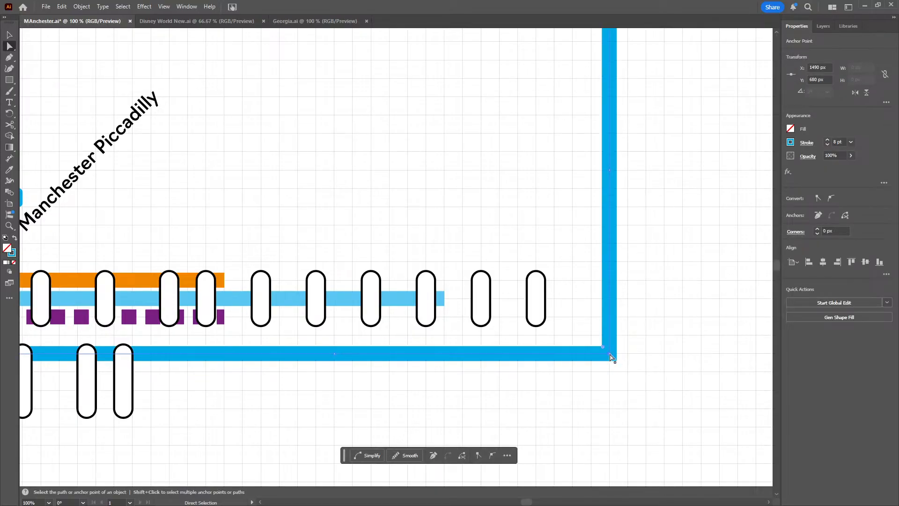
left_click_drag(611, 358, 684, 352)
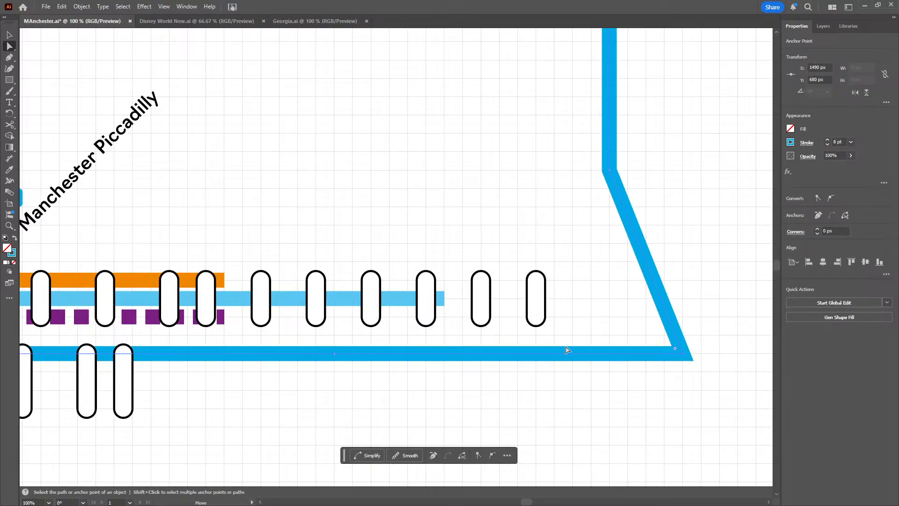
key("space")
left_click_drag(663, 227, 595, 299)
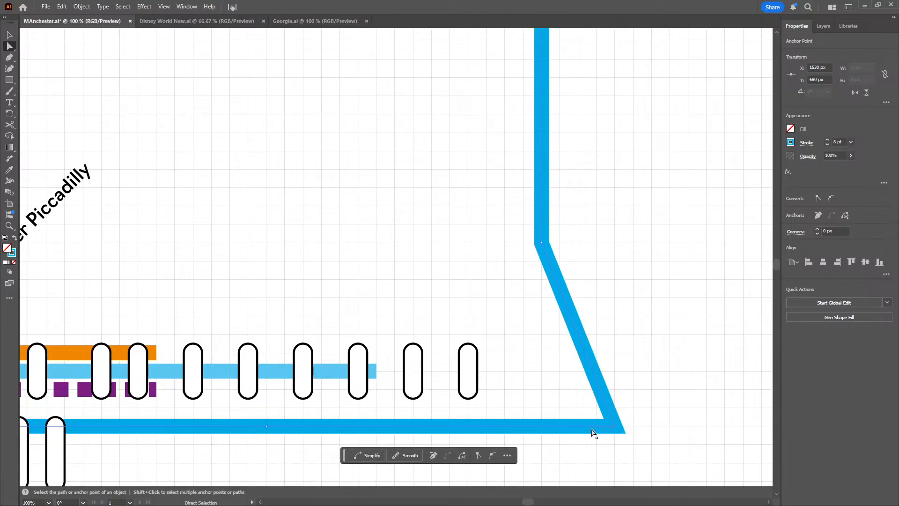
left_click(594, 430)
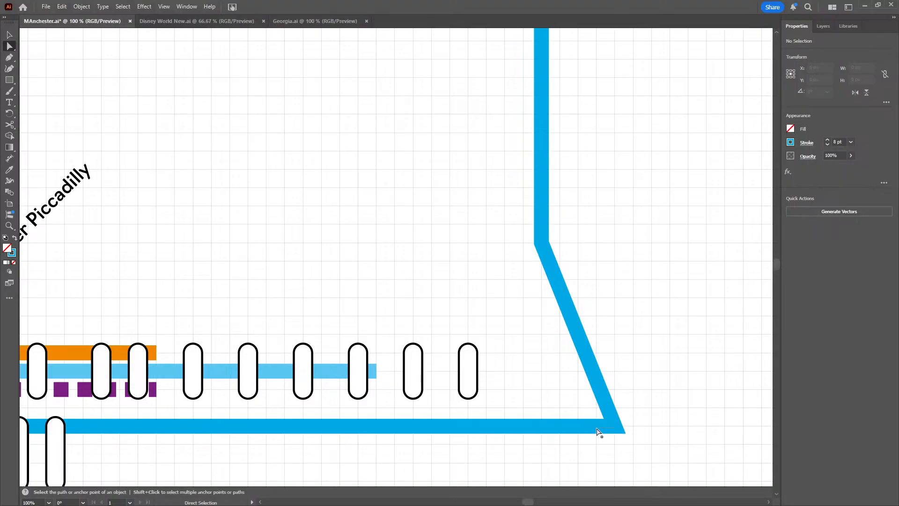
left_click_drag(614, 429, 599, 429)
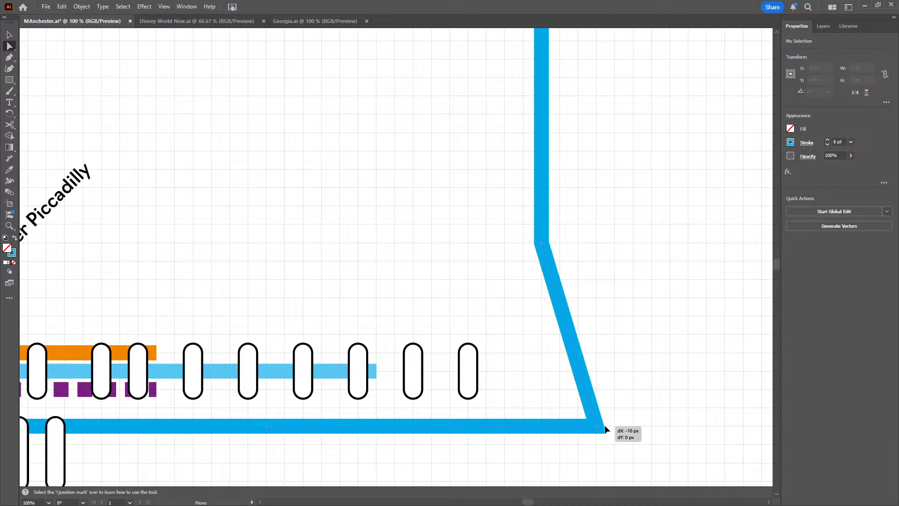
left_click(541, 244)
left_click_drag(542, 244, 625, 211)
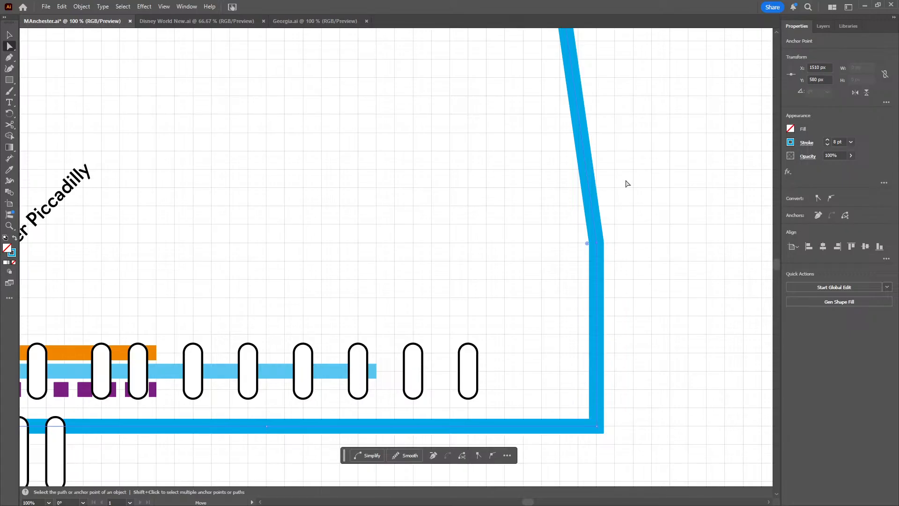
Move the two corners of the blue line's horizontal jog to X 1520 px and X 1580 px at Y 370 px
left_click_drag(641, 155, 597, 299)
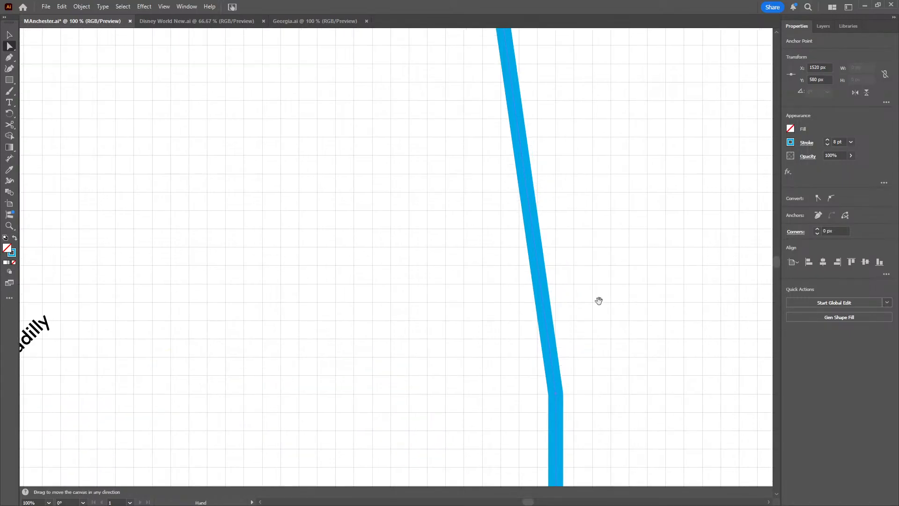
left_click_drag(566, 136, 550, 298)
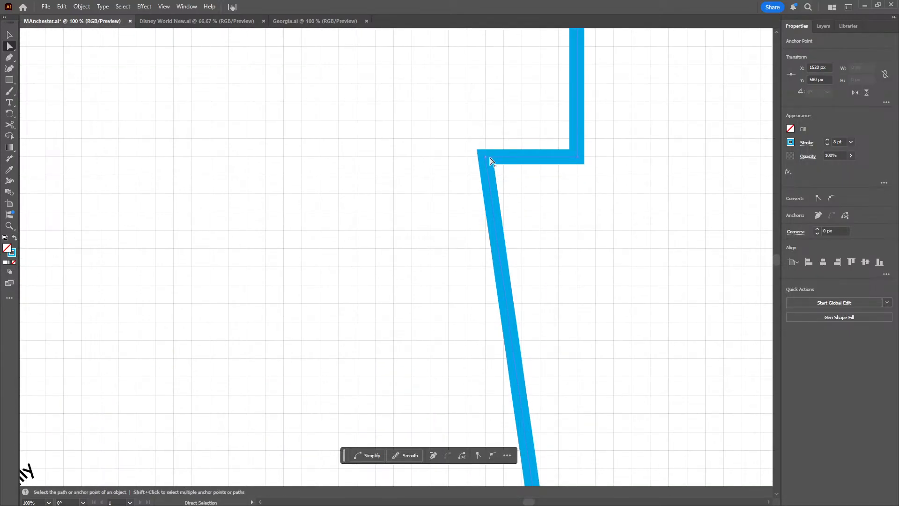
left_click_drag(485, 156, 645, 151)
left_click(578, 158)
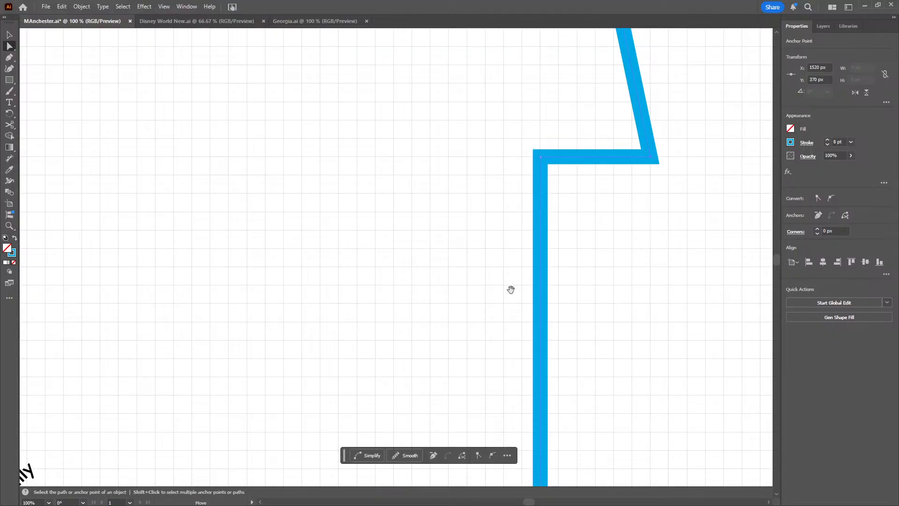
Move the blue line's north end anchor east to X 1580 px so its last segment runs straight up
key("space")
left_click_drag(519, 136, 460, 386)
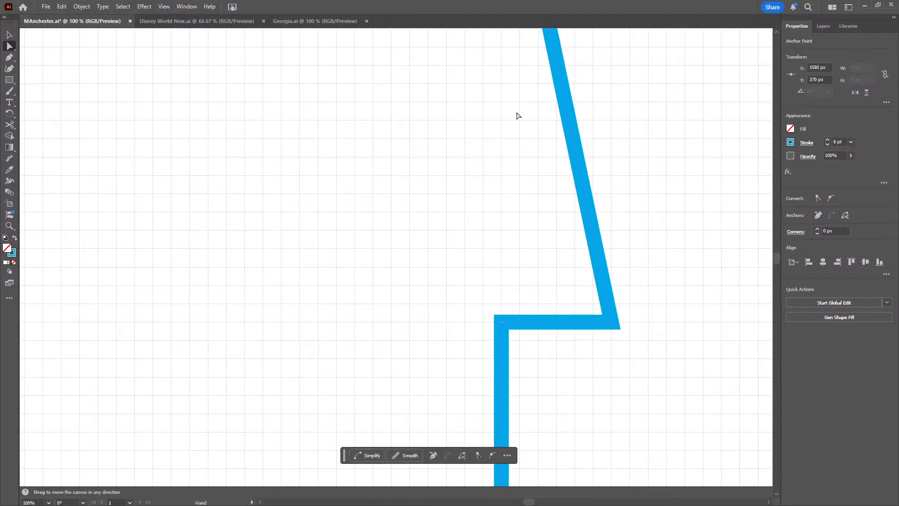
key("space")
left_click_drag(500, 128, 482, 271)
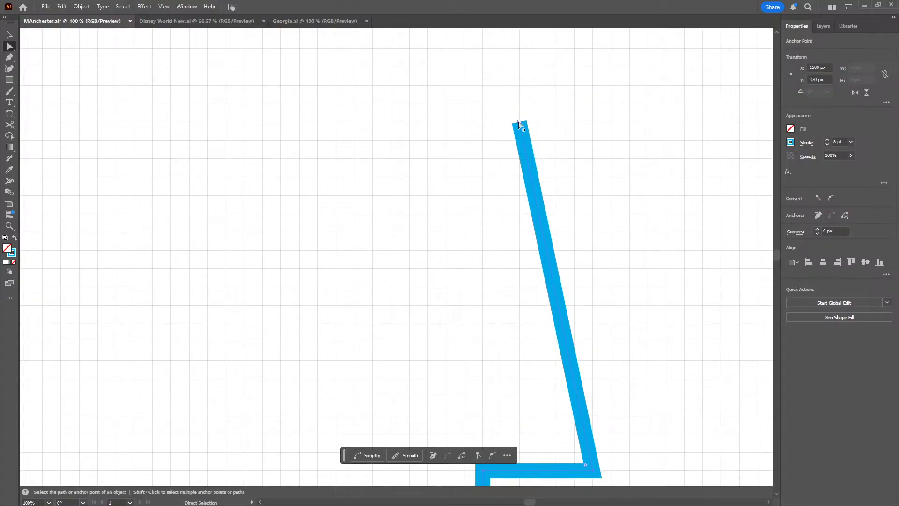
left_click_drag(520, 123, 571, 150)
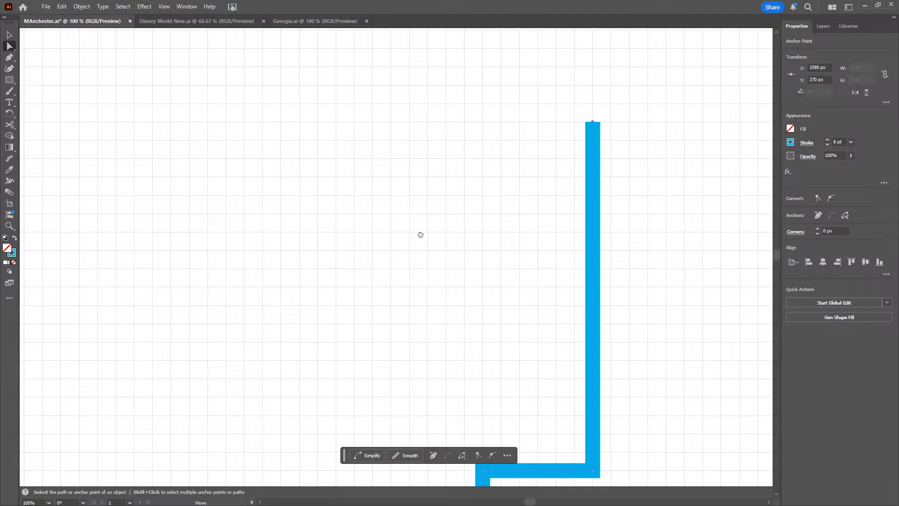
left_click(386, 305)
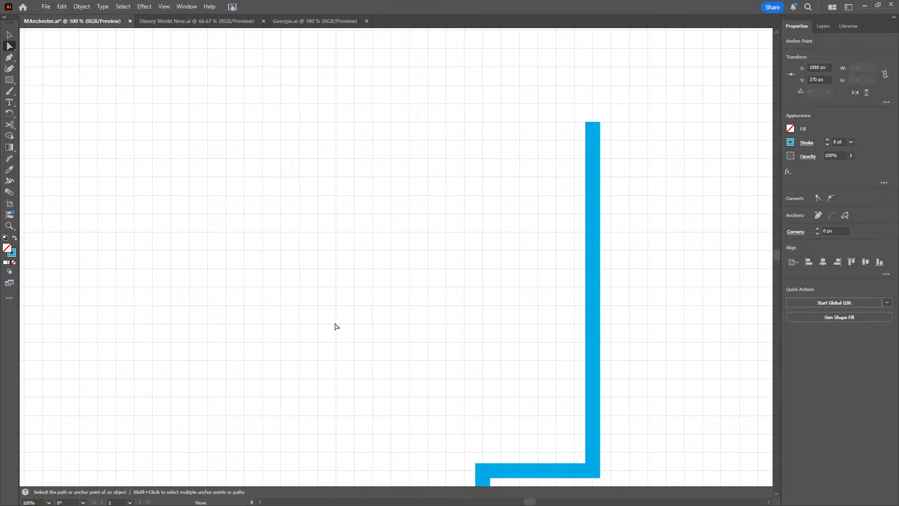
Move the middle 40 px capsule under the blue line east of the other two, to X 1280 px and Y 700 px
scroll(375, 215, "down", 5)
scroll(376, 215, "left", 3)
scroll(445, 209, "down", 9)
scroll(445, 208, "left", 6)
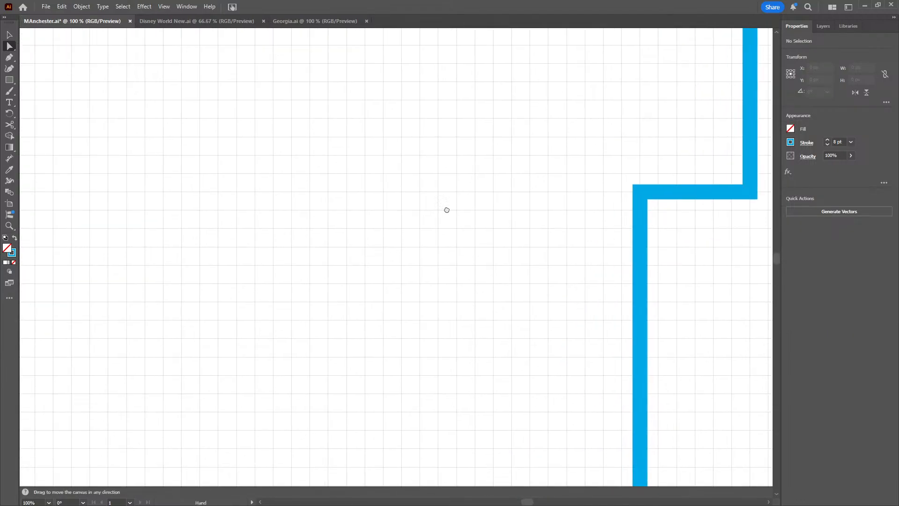
scroll(406, 253, "down", 6)
scroll(405, 252, "left", 3)
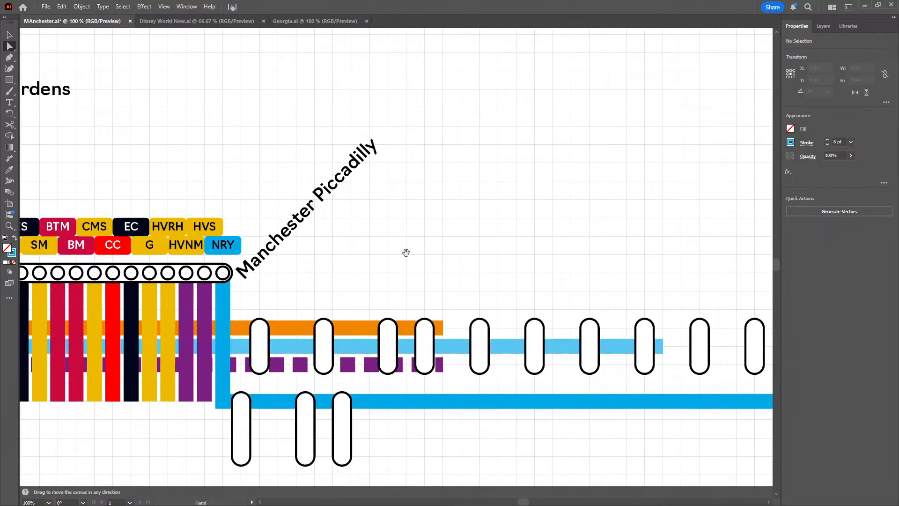
scroll(398, 242, "down", 1)
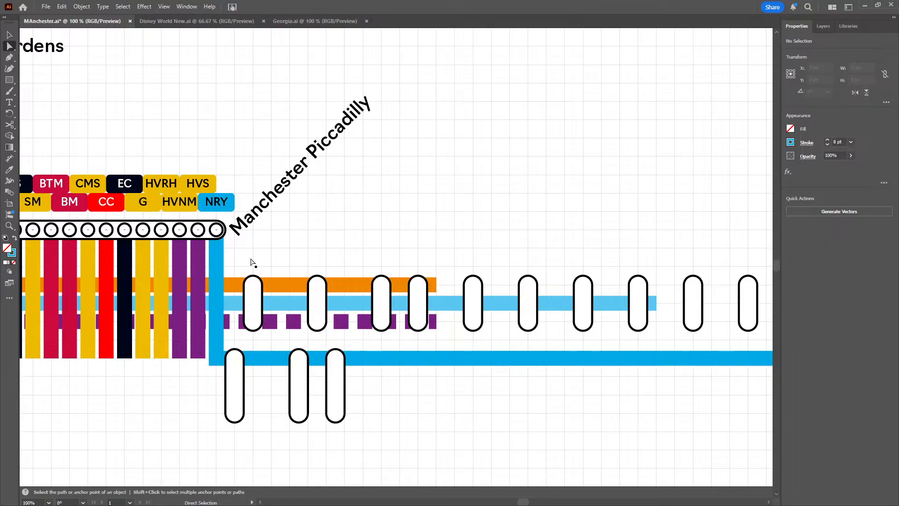
scroll(426, 388, "down", 2)
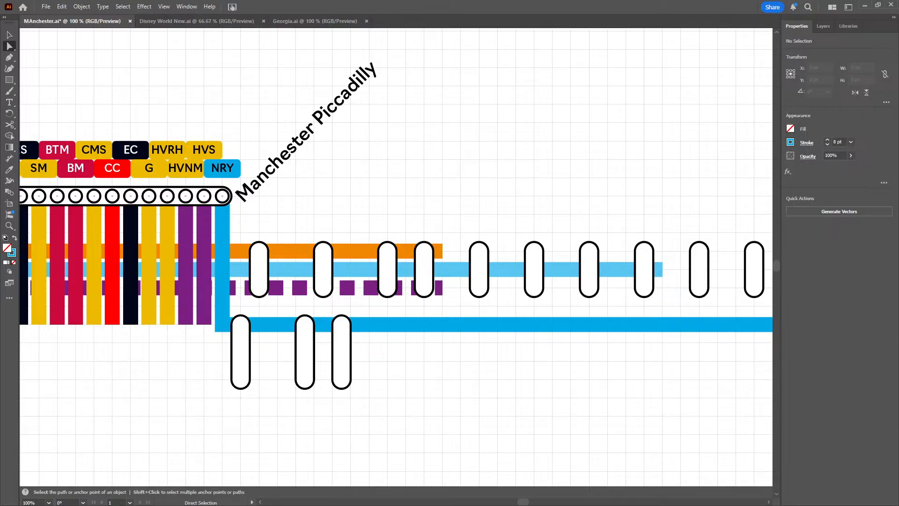
left_click(300, 365)
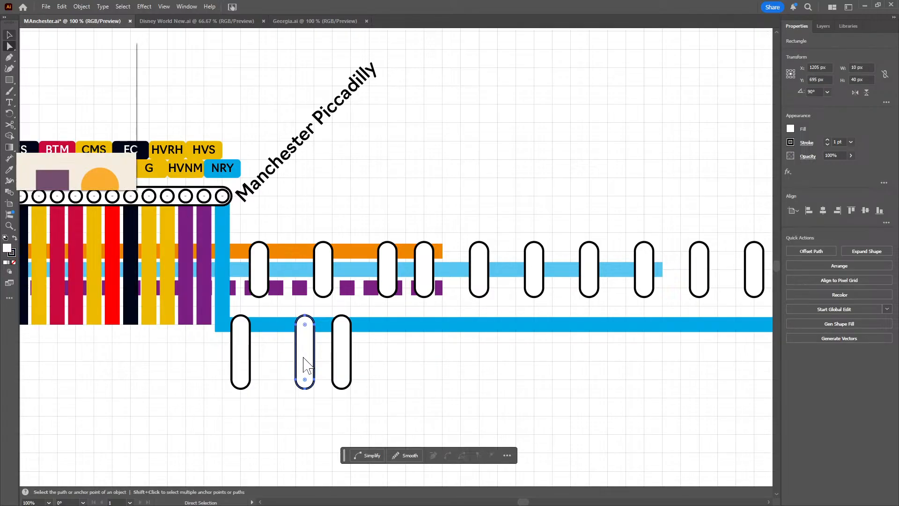
key("v")
left_click_drag(305, 364, 418, 367)
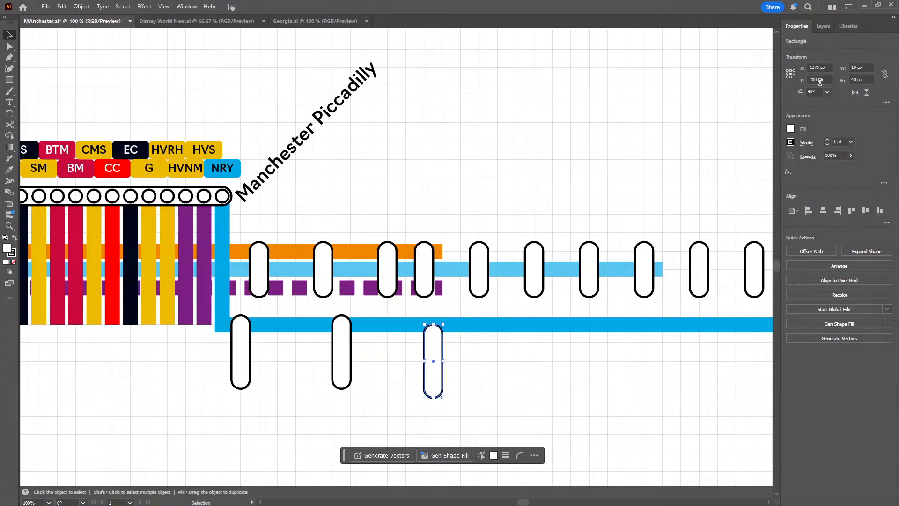
scroll(820, 82, "down", 1)
scroll(820, 82, "up", 2)
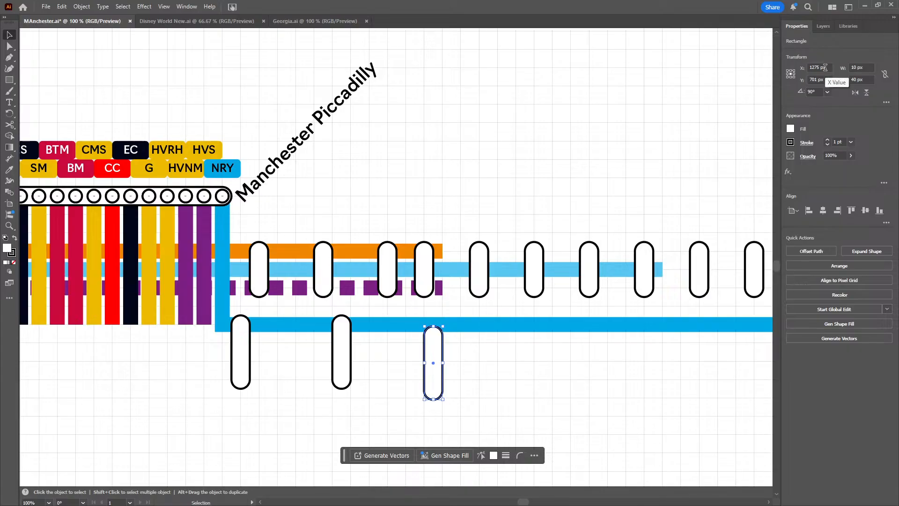
scroll(825, 68, "up", 5)
scroll(825, 79, "down", 1)
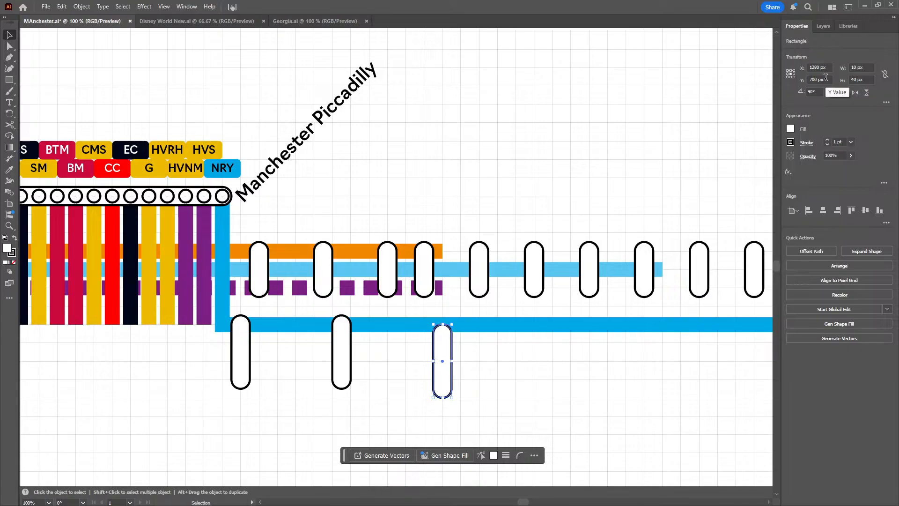
Set the selected capsule's Y to 695 px, and move the middle capsule under the blue line east to X 1370 px, Y 695 px
scroll(825, 77, "down", 4)
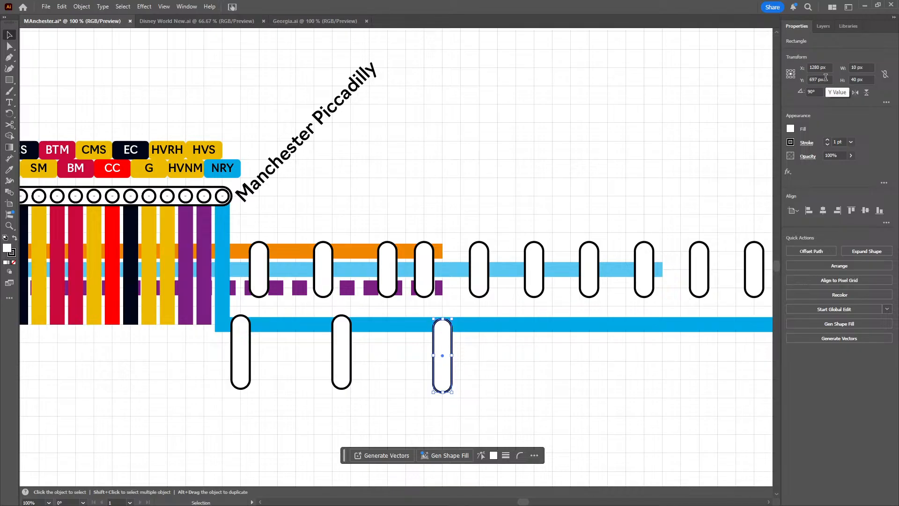
scroll(825, 78, "down", 1)
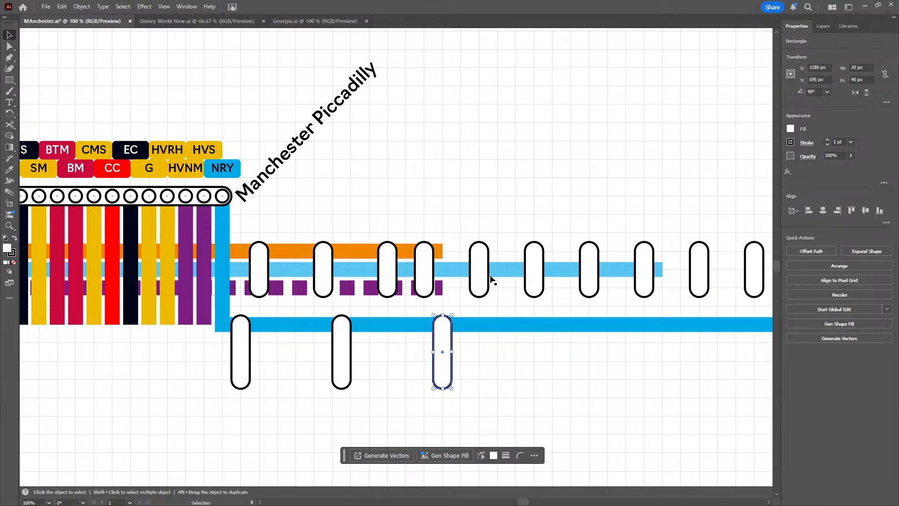
left_click(342, 367)
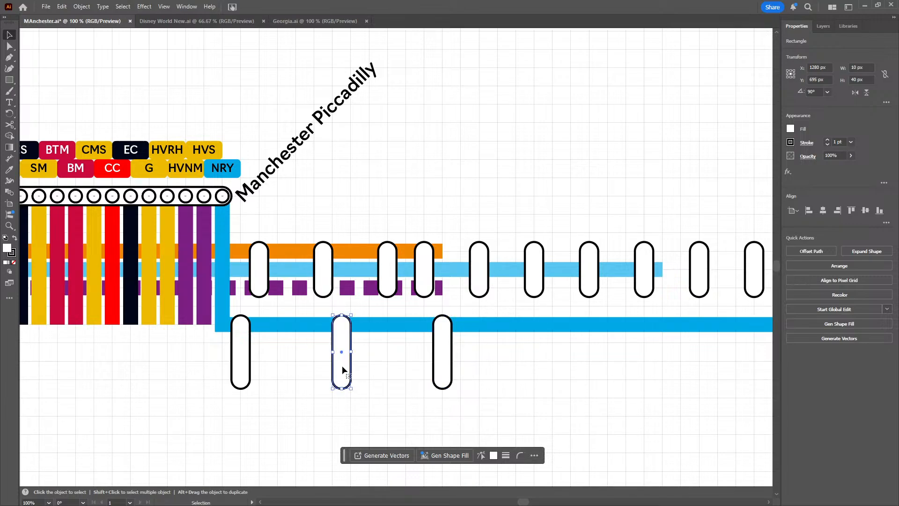
left_click_drag(341, 369, 609, 367)
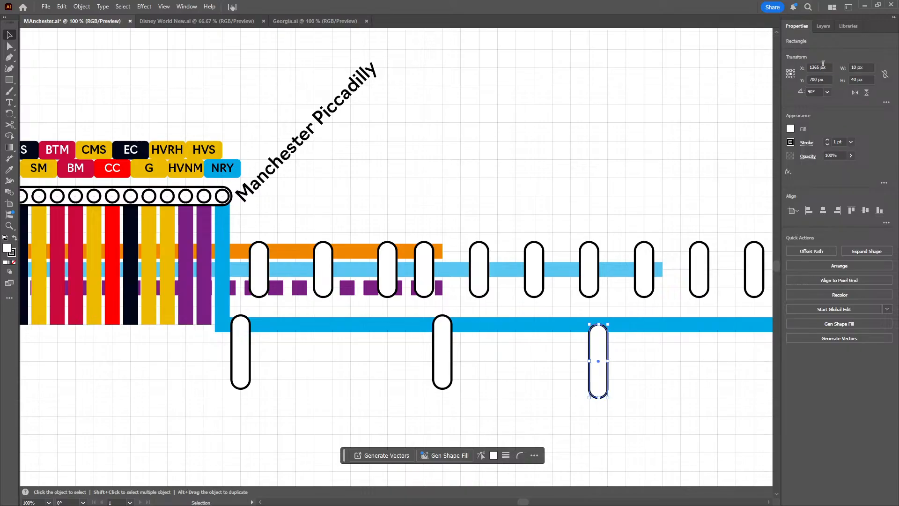
scroll(822, 64, "up", 5)
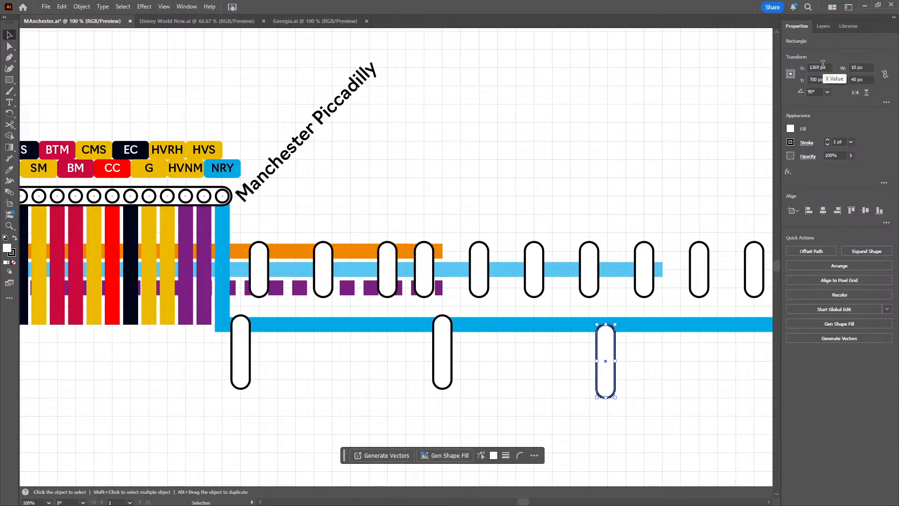
scroll(819, 80, "down", 5)
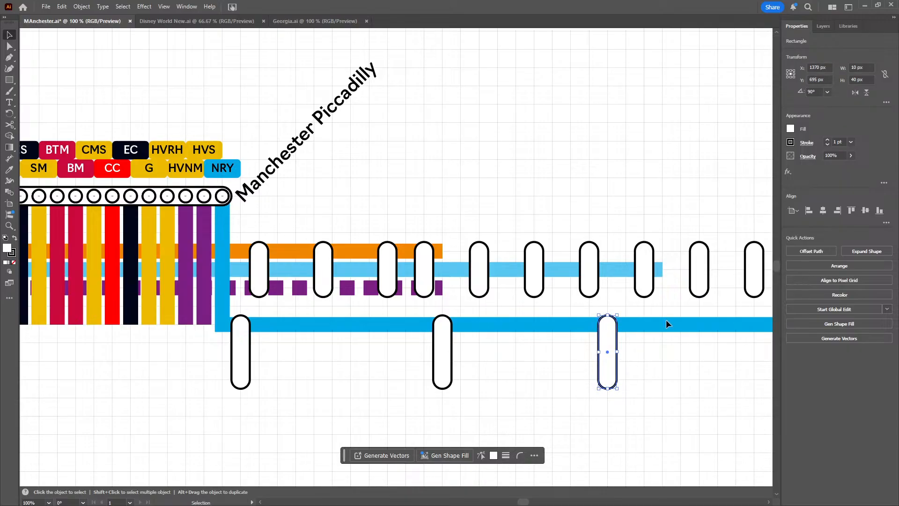
left_click(669, 368)
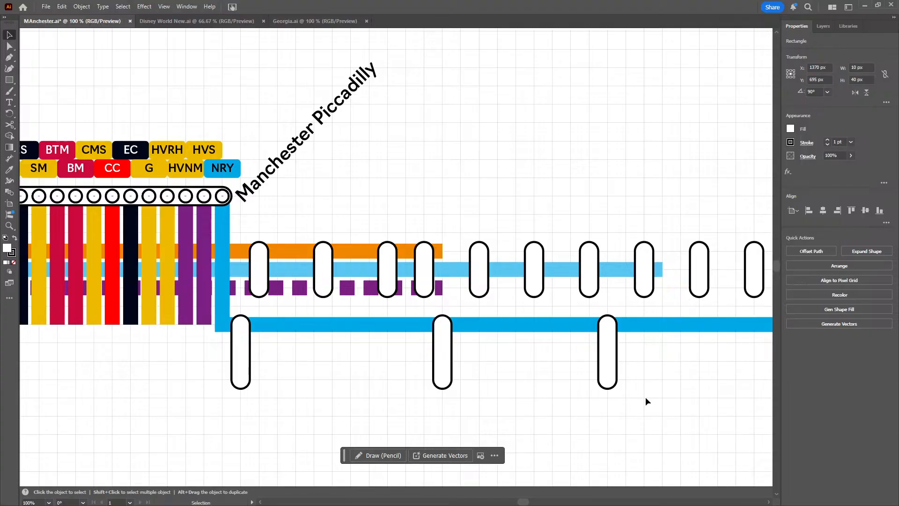
left_click(585, 387)
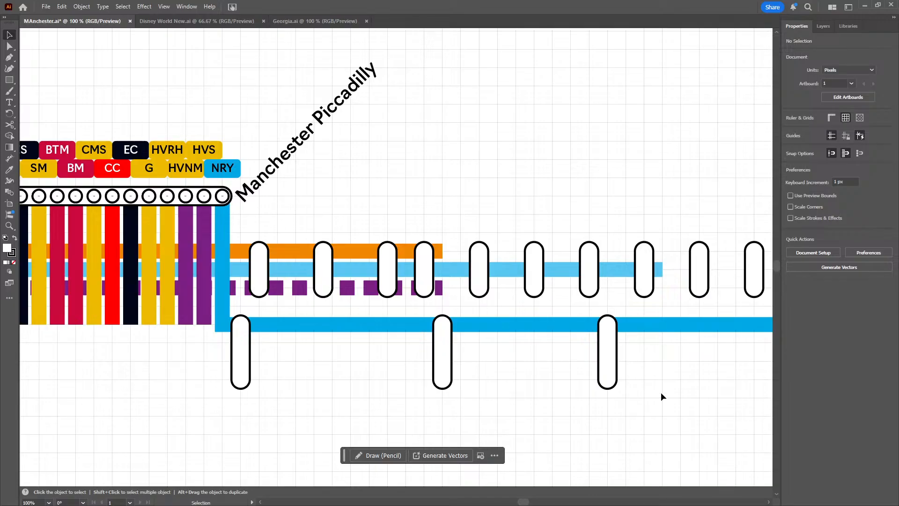
Duplicate the easternmost capsule under the blue line and place the copy at X 1430 px, Y 695 px
scroll(590, 372, "right", 3)
scroll(552, 363, "right", 2)
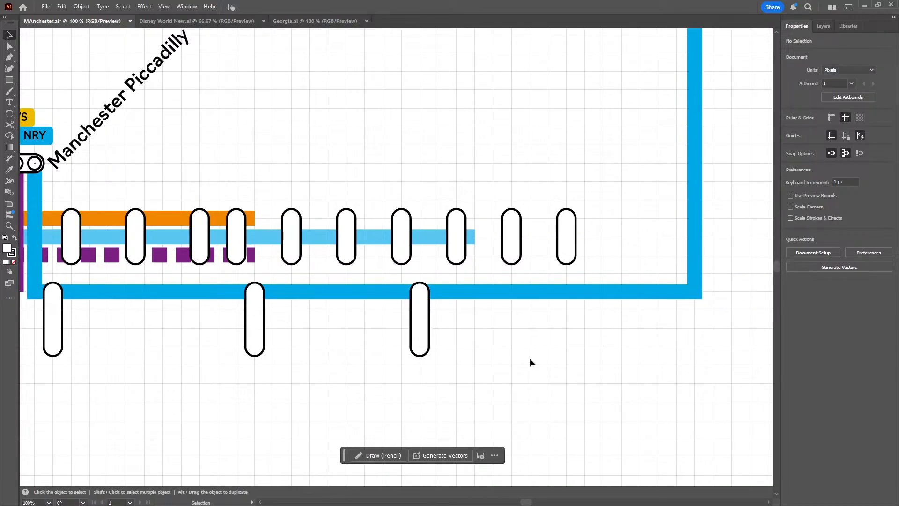
left_click(424, 326)
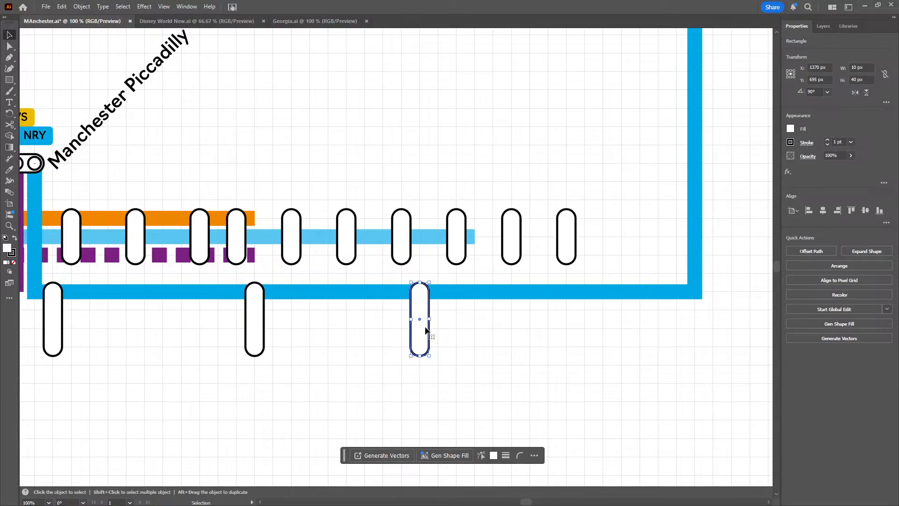
left_click_drag(431, 328, 528, 344)
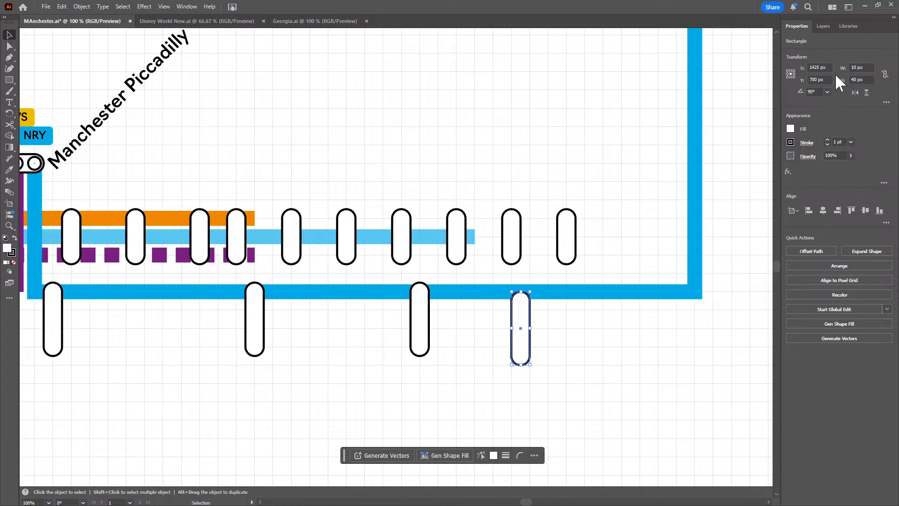
key("Up")
key("Up")
key("Up")
key("Up")
key("Up")
key("Up")
key("Up")
key("Up")
key("Up")
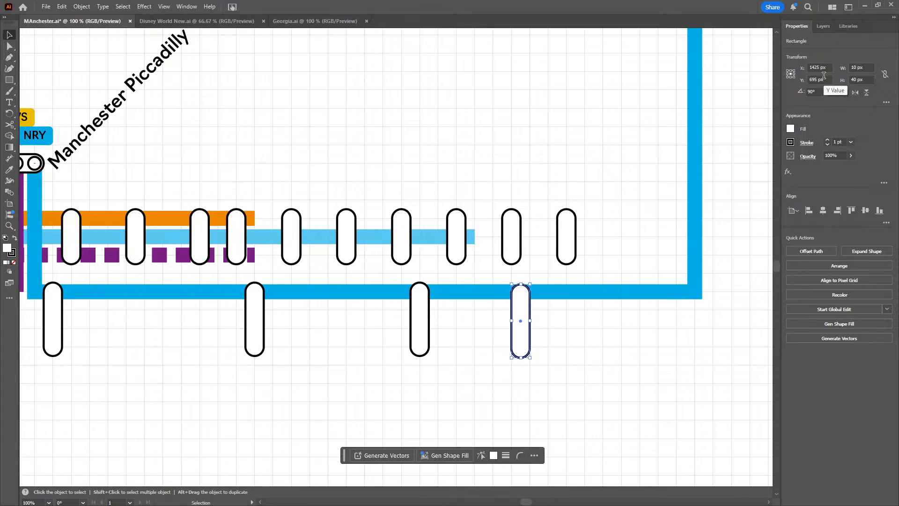
key("Right")
key("Right")
key("Right")
key("Right")
key("Right")
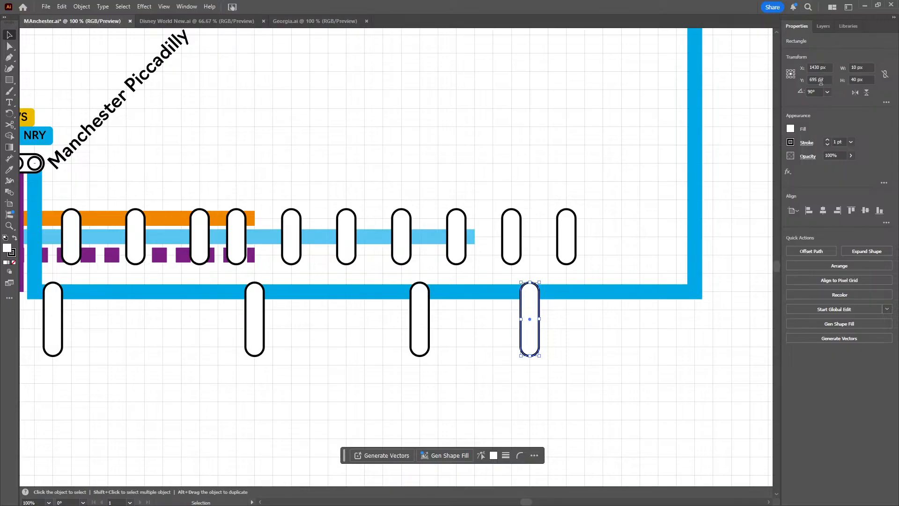
left_click(578, 329)
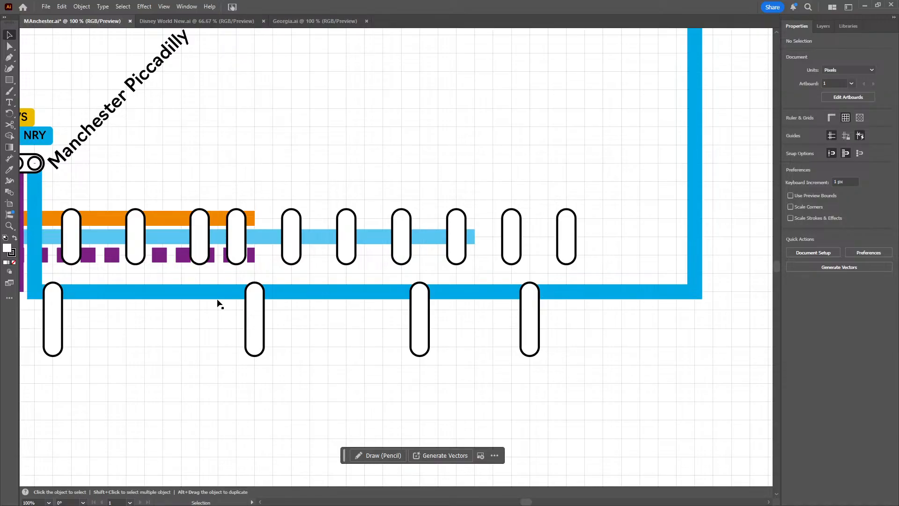
Lift the HVRH, HVS and HVNM badges above the badge rows and move the G badge to the upper row at X 1140 px, Y 585 px
left_click_drag(180, 366, 366, 342)
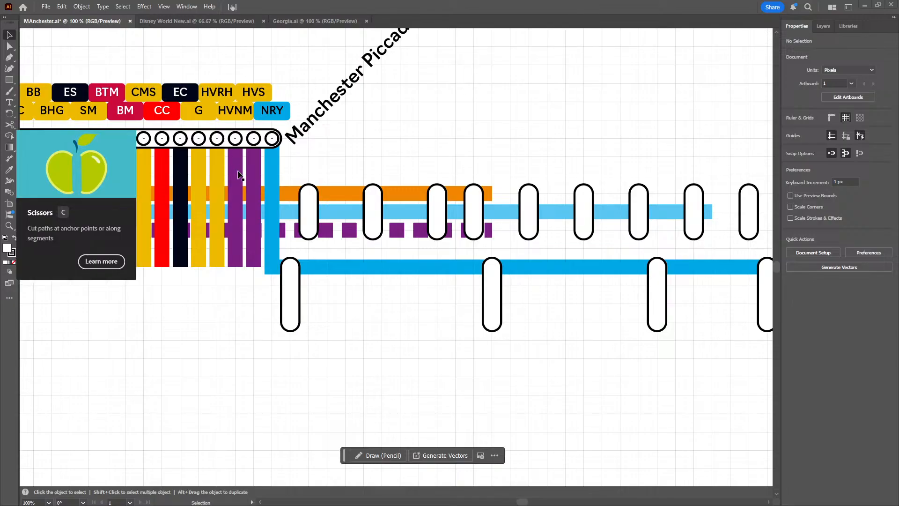
key("space")
left_click_drag(300, 73, 310, 137)
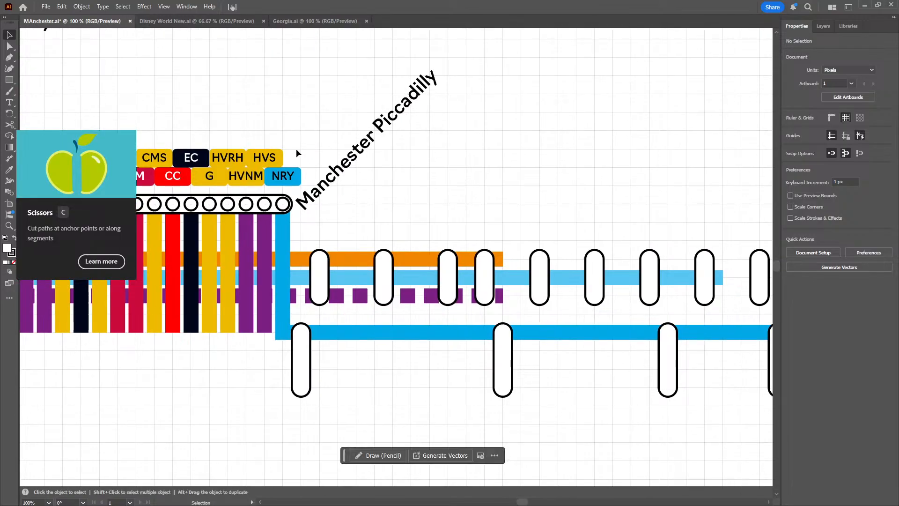
scroll(238, 146, "up", 2)
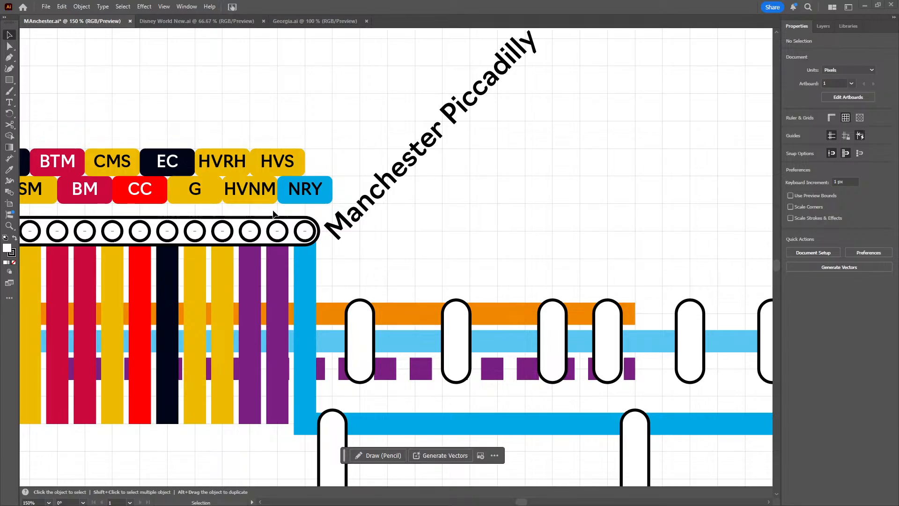
left_click_drag(271, 211, 221, 142)
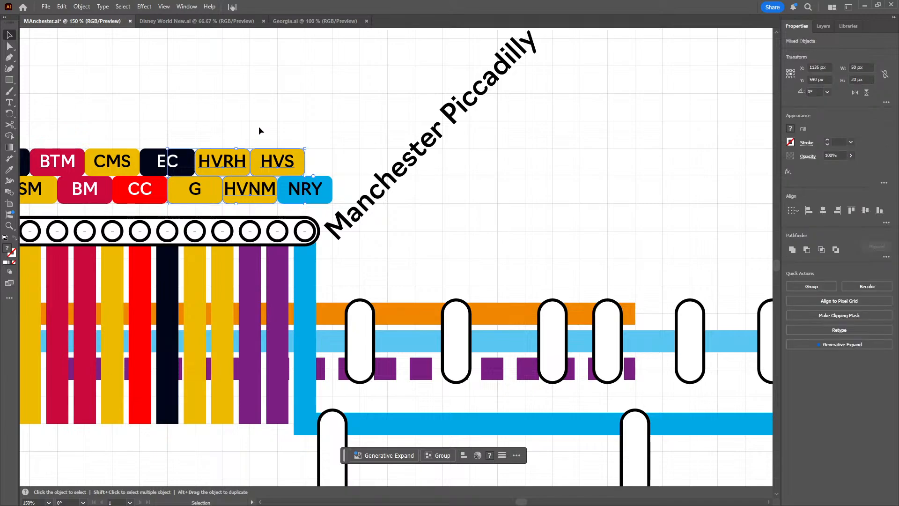
left_click_drag(285, 130, 235, 162)
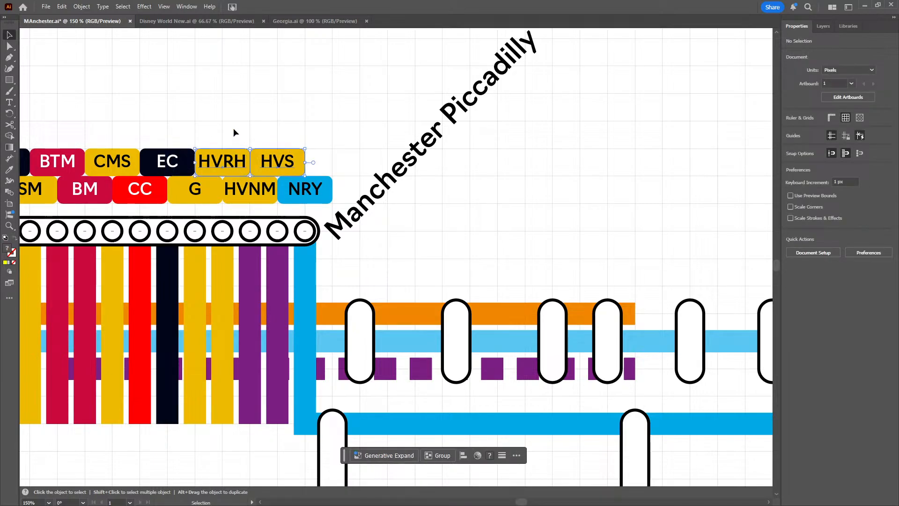
left_click(241, 174, "shift")
left_click_drag(241, 169, 213, 86)
left_click_drag(190, 199, 245, 172)
left_click(275, 115)
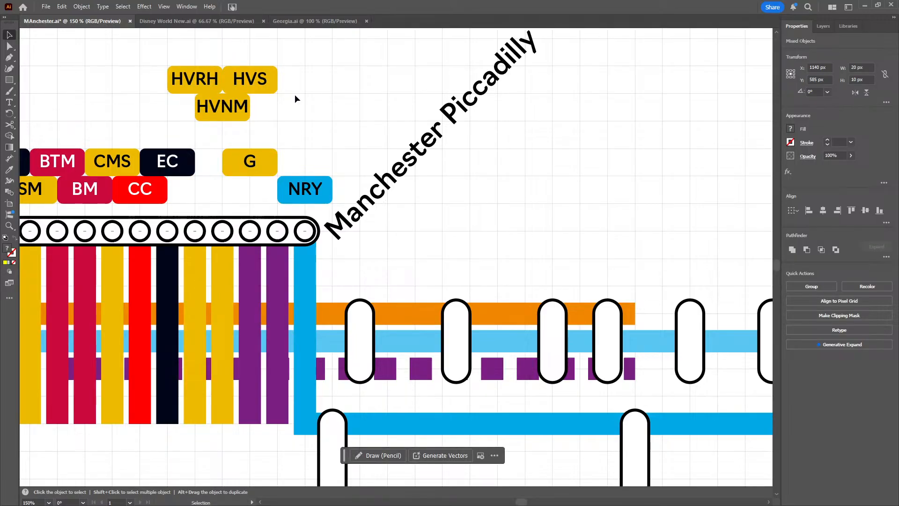
Place the G badge at X 1150 px, Y 585 px, and the HVS badge beside NRY at X 1140 px, Y 595 px
left_click(259, 86)
left_click_drag(260, 87, 255, 165)
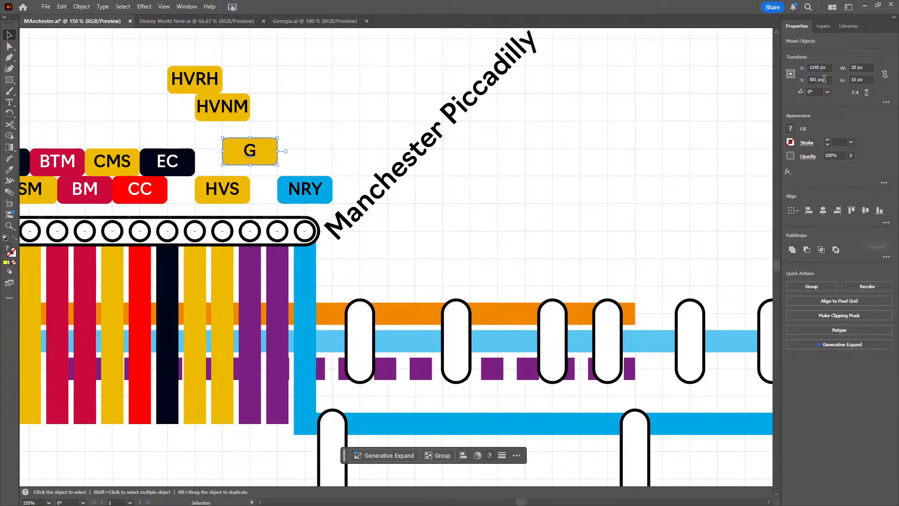
scroll(824, 80, "up", 5)
scroll(824, 67, "up", 7)
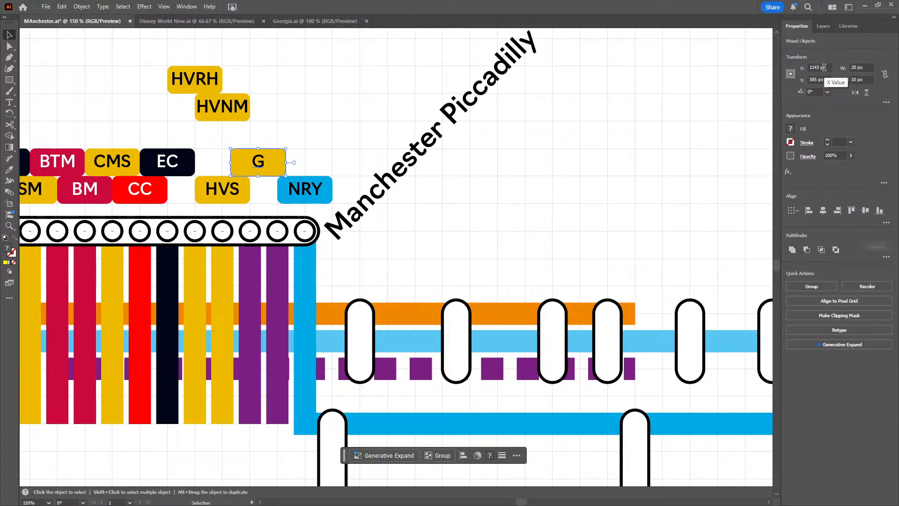
scroll(824, 67, "up", 3)
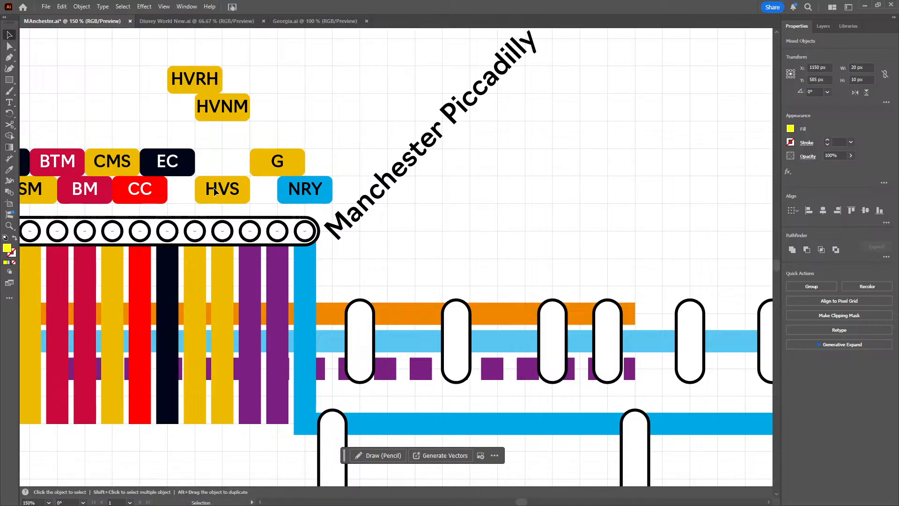
left_click_drag(260, 202, 237, 196)
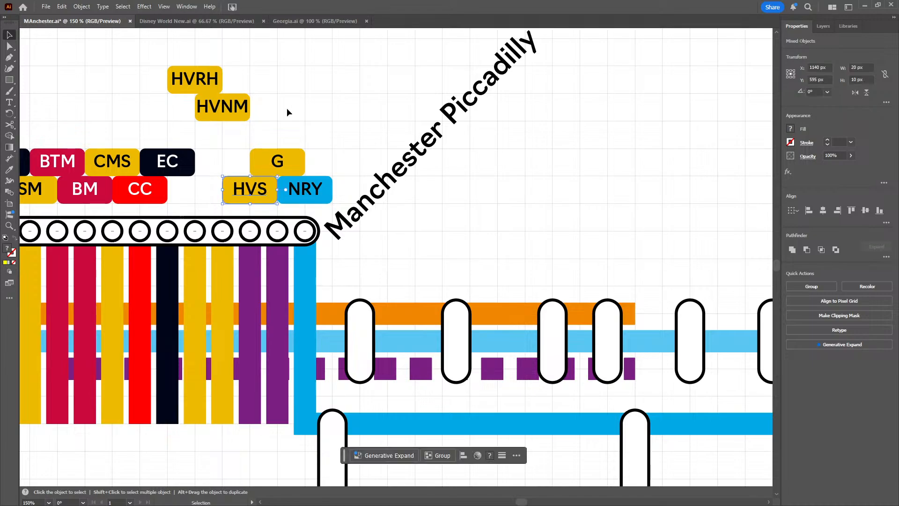
Move the HVNM badge into the upper-row gap between EC and G, and the HVRH badge to X 1120 px, Y 595 px
left_click_drag(220, 116, 221, 168)
left_click(206, 83)
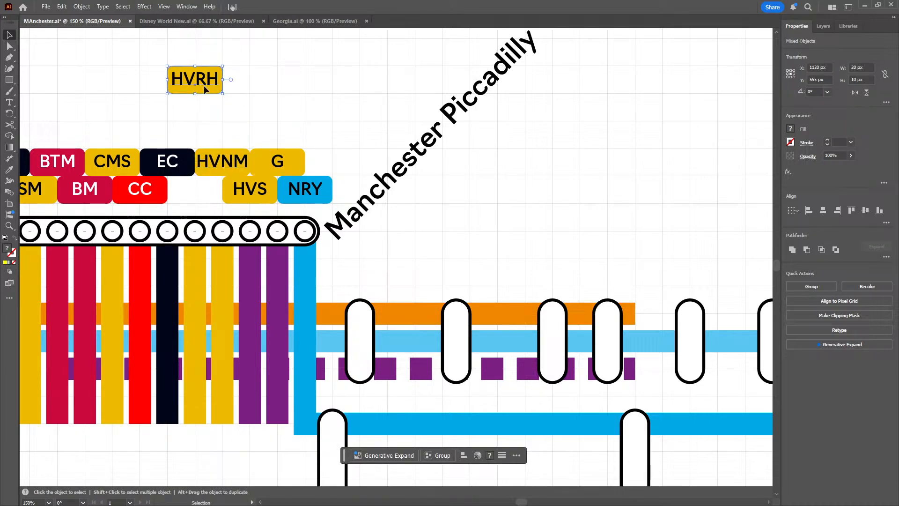
left_click_drag(207, 84, 196, 201)
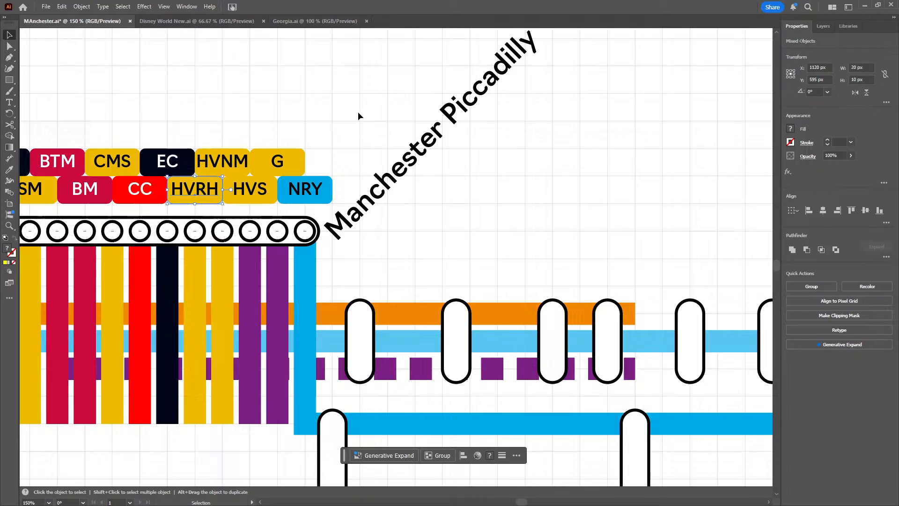
left_click(358, 111)
Extend the easternmost purple line with the Pen tool from its lower end down to Y 690 px, then east to X 1540 px
scroll(103, 115, "down", 3)
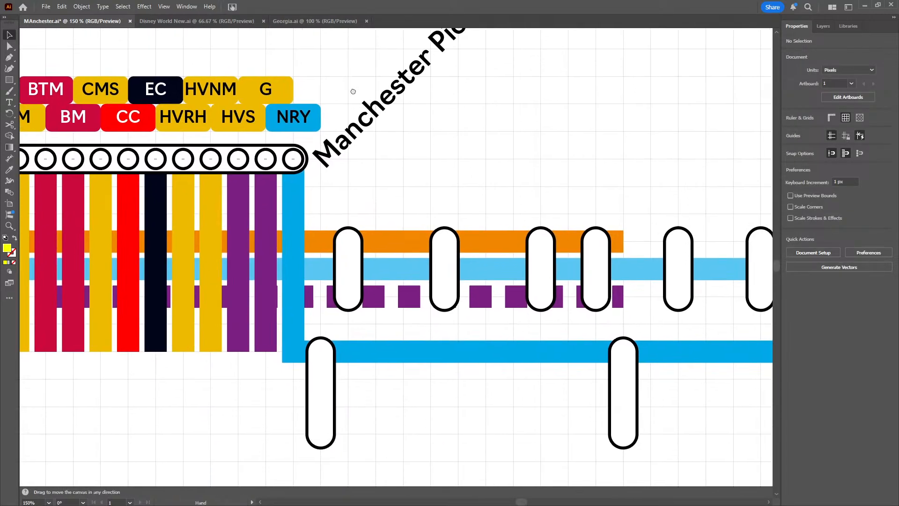
left_click(9, 58)
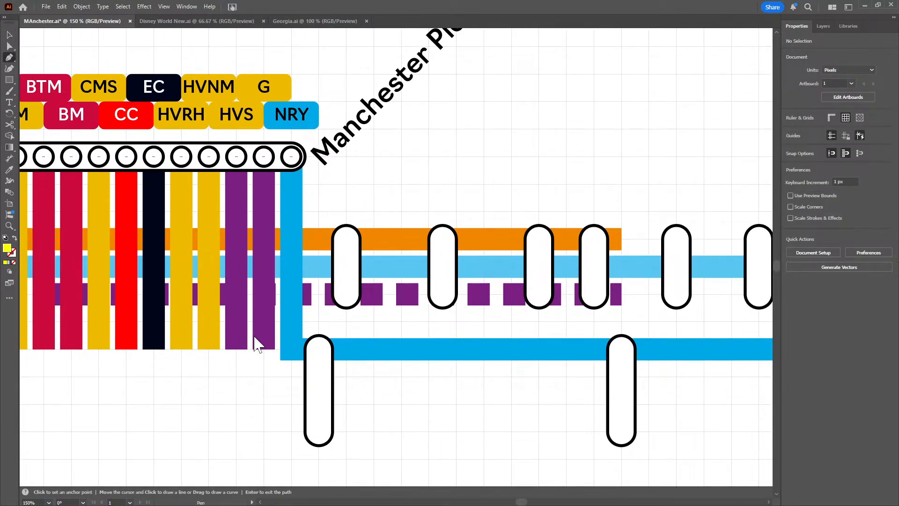
left_click(263, 350)
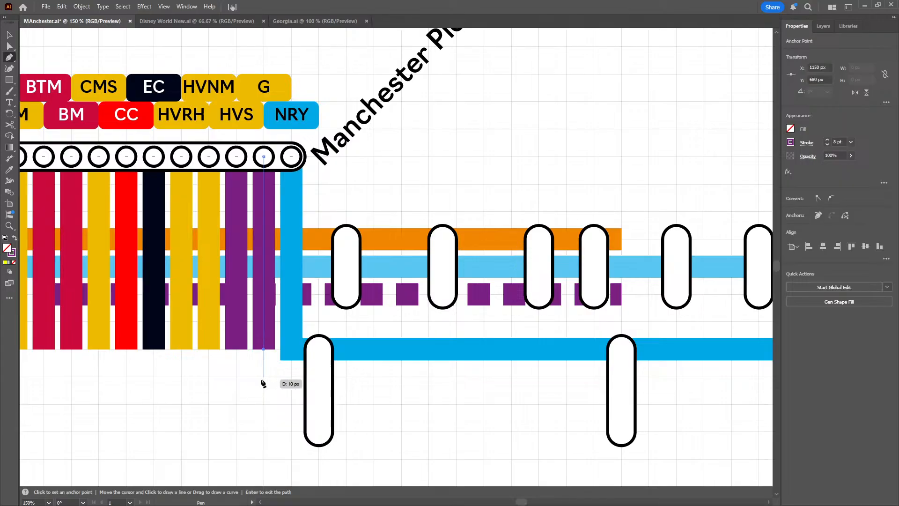
left_click(264, 376)
key("space")
left_click_drag(492, 382, 114, 335)
left_click_drag(546, 345, 301, 307)
left_click_drag(680, 323, 441, 307)
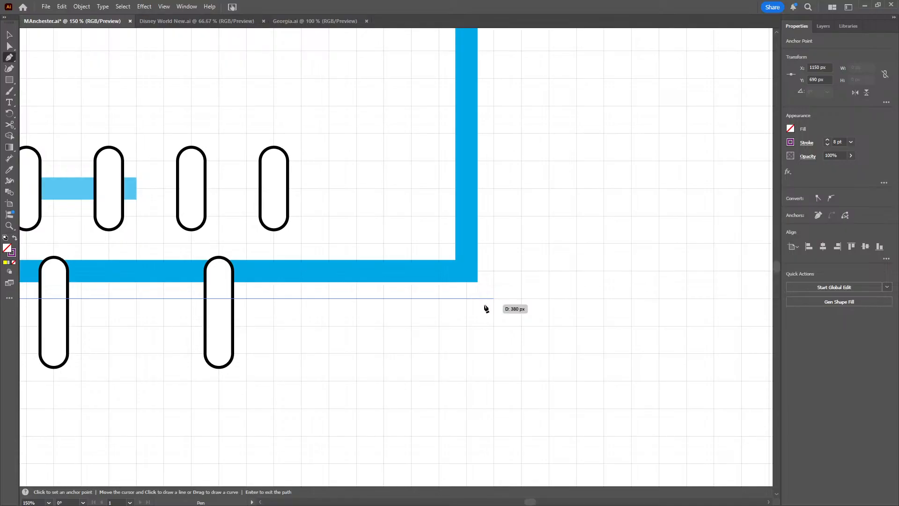
left_click(520, 304)
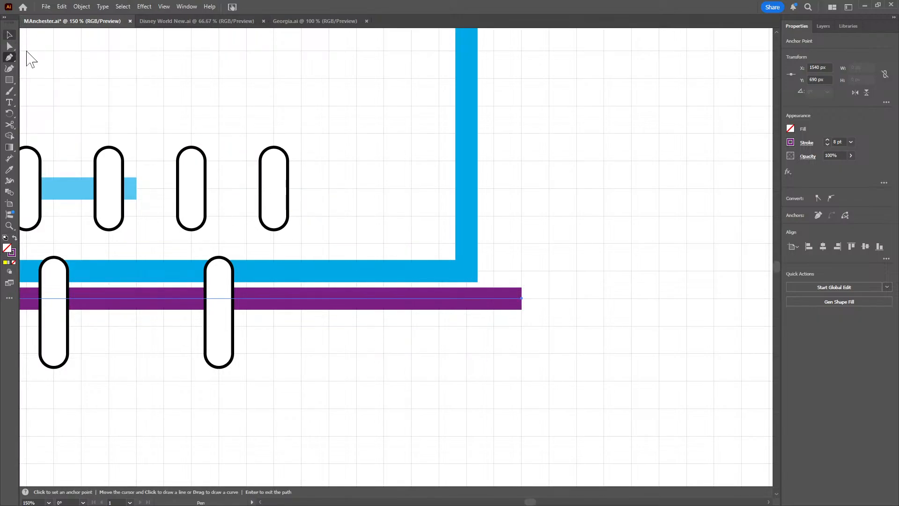
left_click(196, 373)
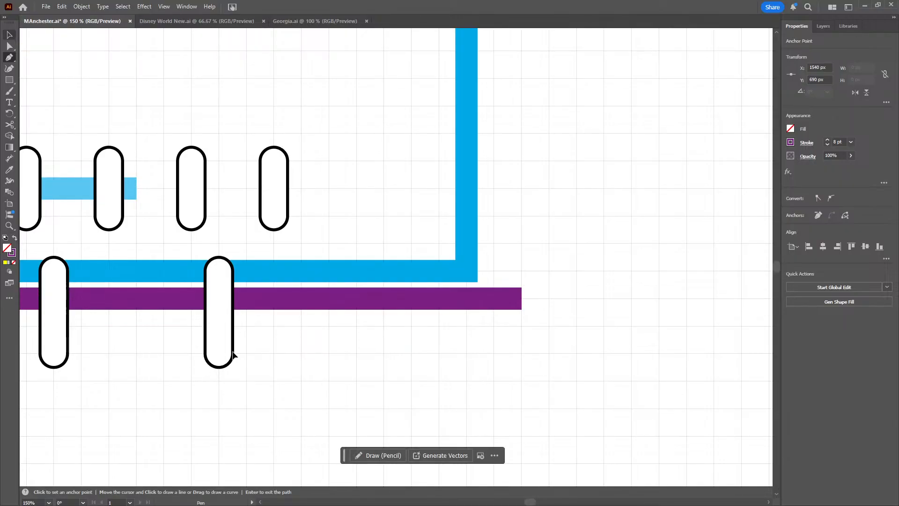
key("v")
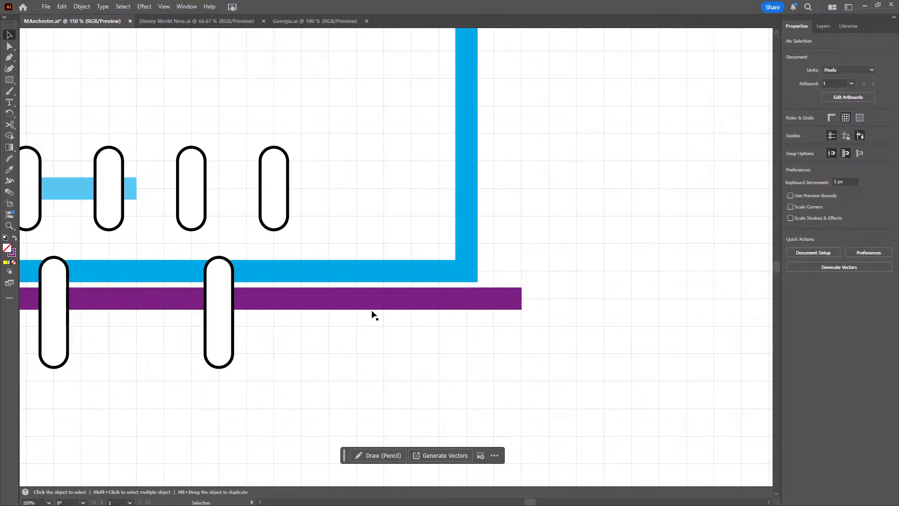
Lift the HVRH badge out of the lower badge row to X 1180 px, Y 575 px
left_click_drag(346, 210, 580, 229)
left_click_drag(248, 202, 587, 196)
left_click_drag(210, 219, 449, 301)
left_click_drag(358, 205, 417, 206)
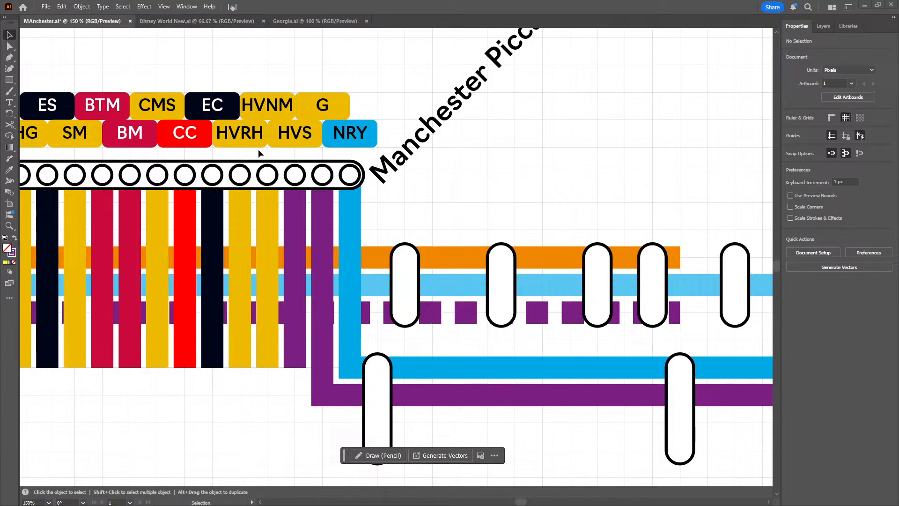
left_click(246, 141)
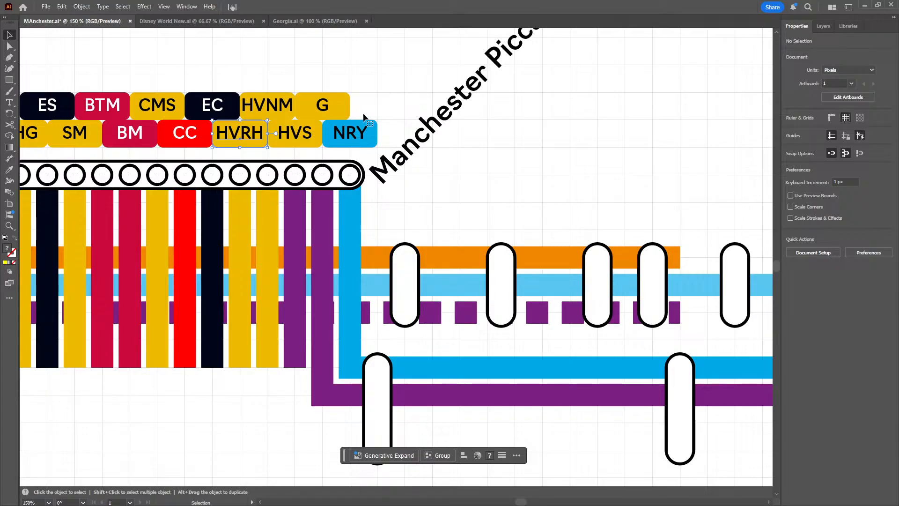
left_click_drag(234, 144, 399, 89)
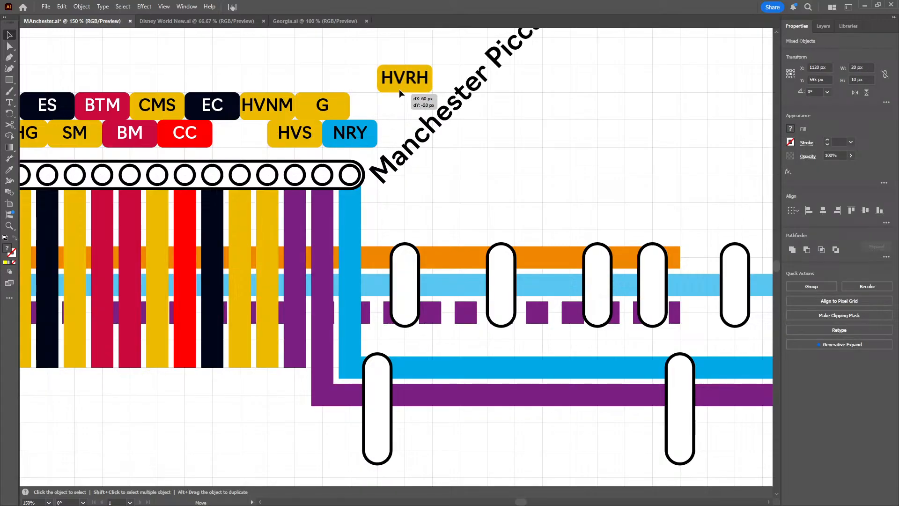
left_click(291, 136)
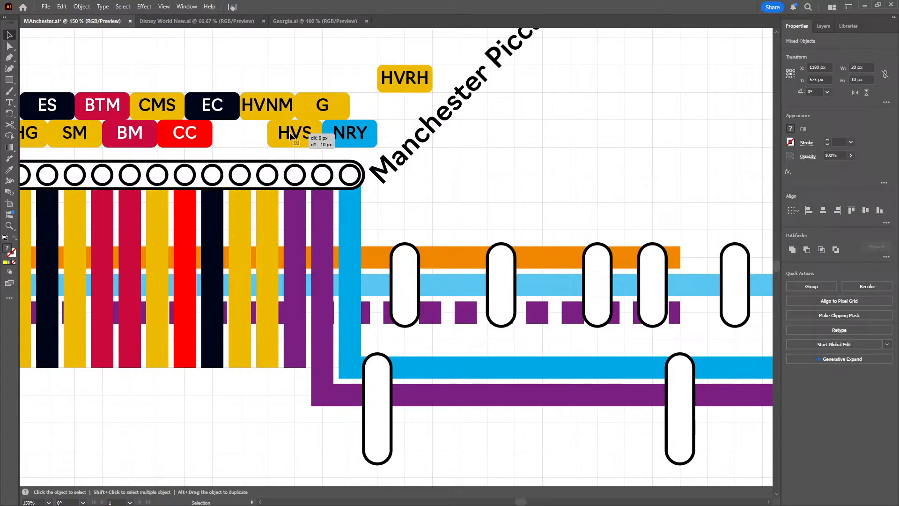
key("shift+Up")
left_click(296, 58)
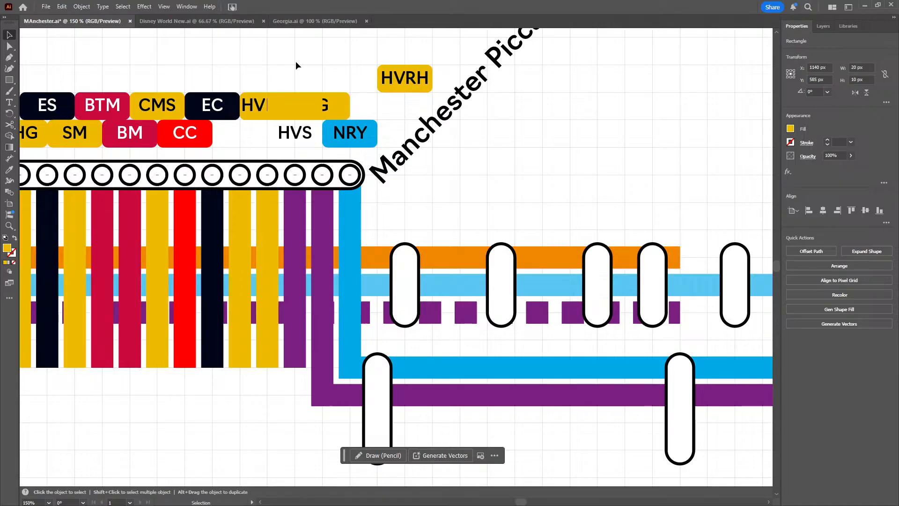
key("ctrl+z")
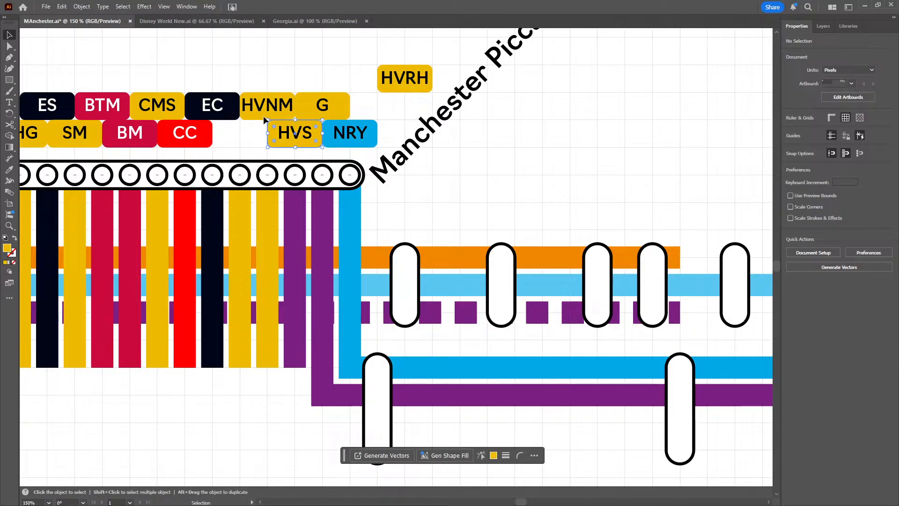
key("ctrl+z")
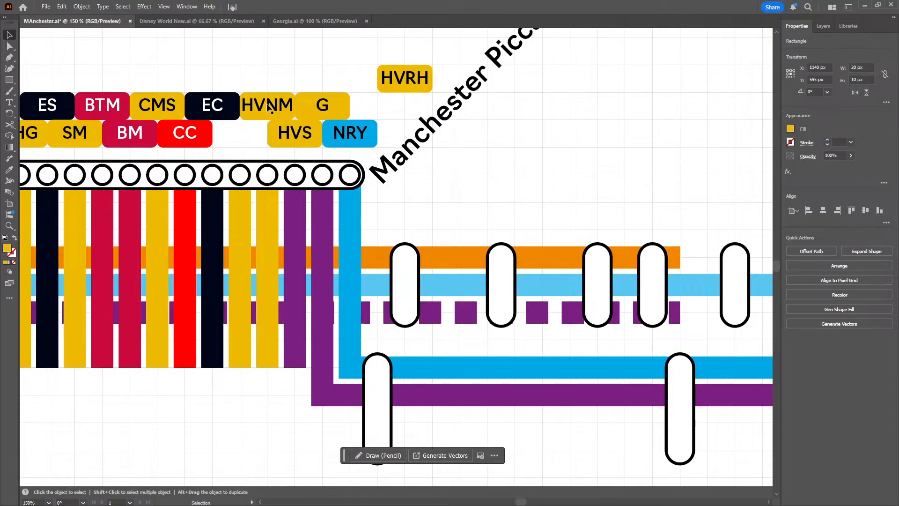
Move the HVNM badge to the lower-row gap between CC and HVS at X 1120 px, Y 595 px
left_click(258, 112)
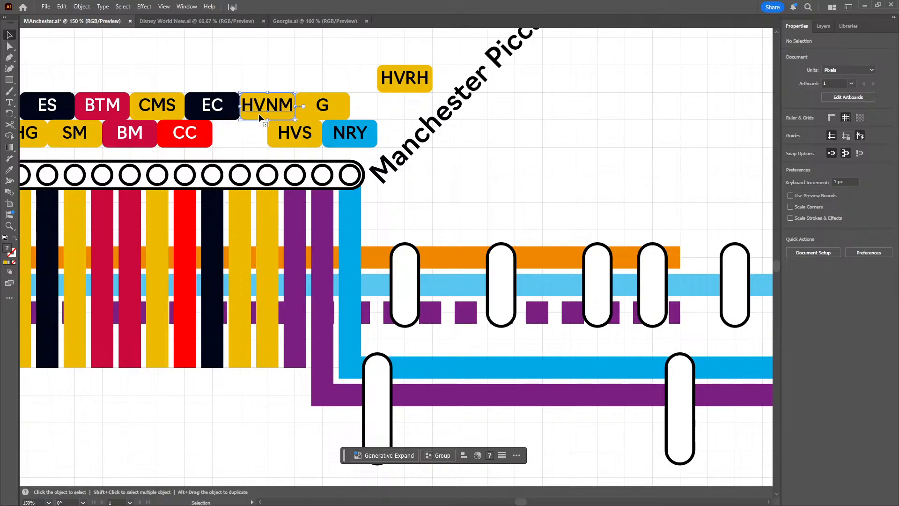
left_click_drag(249, 134, 239, 135)
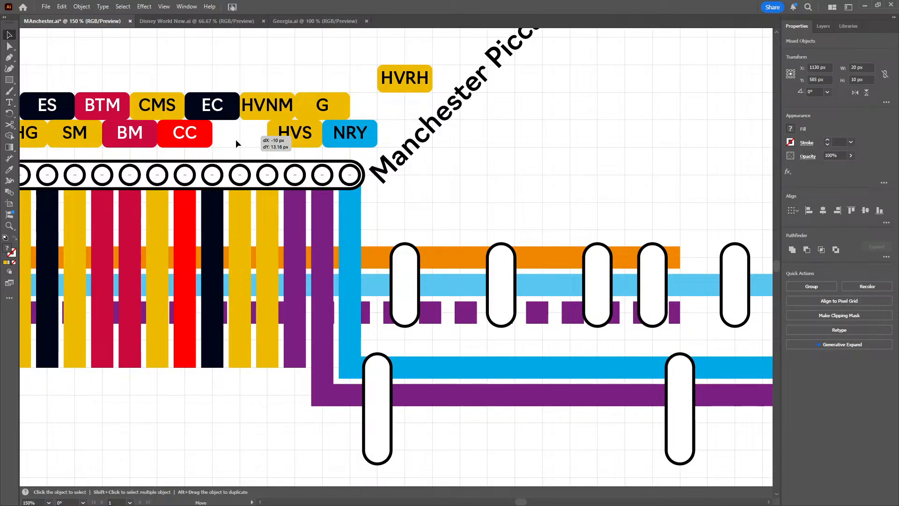
mouse_move(235, 139)
left_mouse_down()
mouse_move(248, 129)
mouse_move(247, 139)
left_mouse_up()
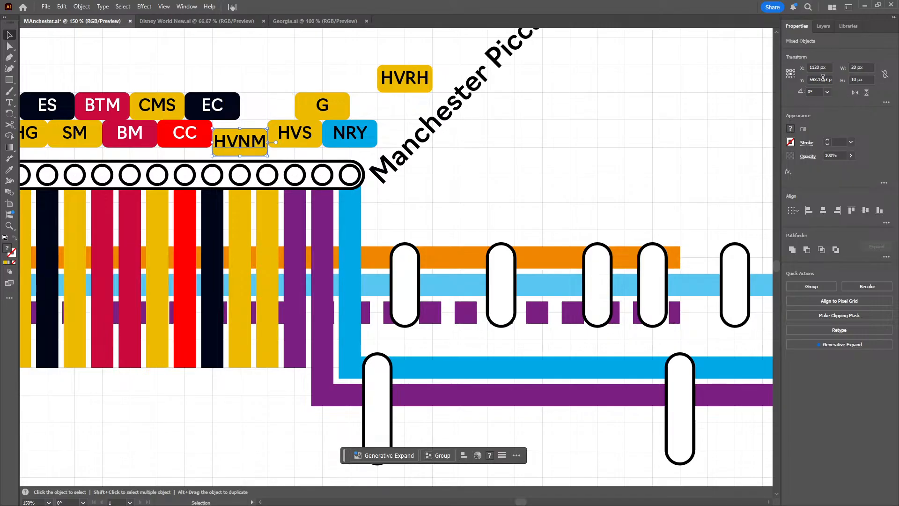
scroll(822, 78, "down", 3)
scroll(822, 79, "down", 1)
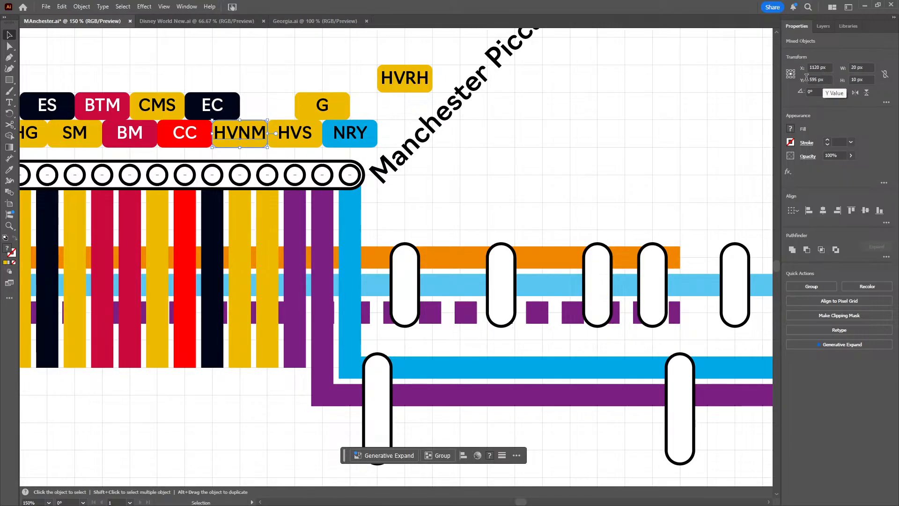
left_click(435, 57)
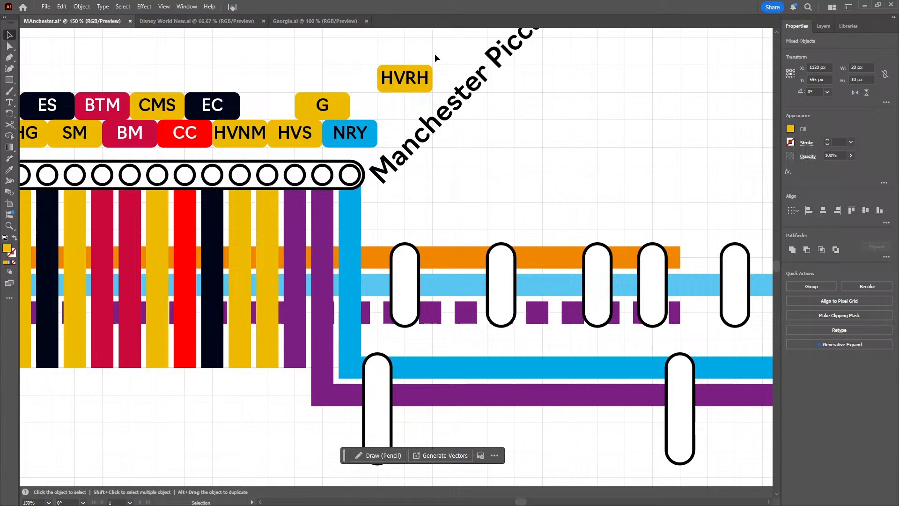
Move the HVS badge into the upper-row gap between EC and G, and the HVRH badge to X 1140 px, Y 595 px
left_click(382, 87)
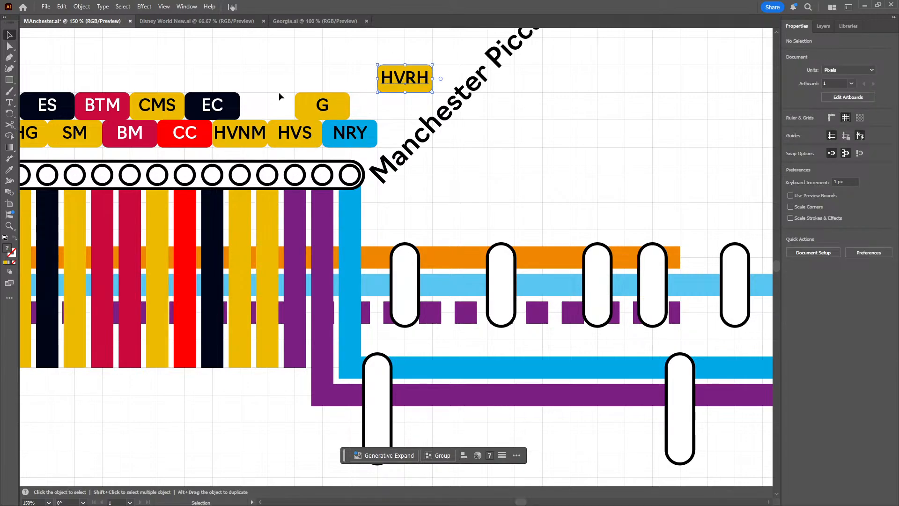
left_click(288, 133, "shift")
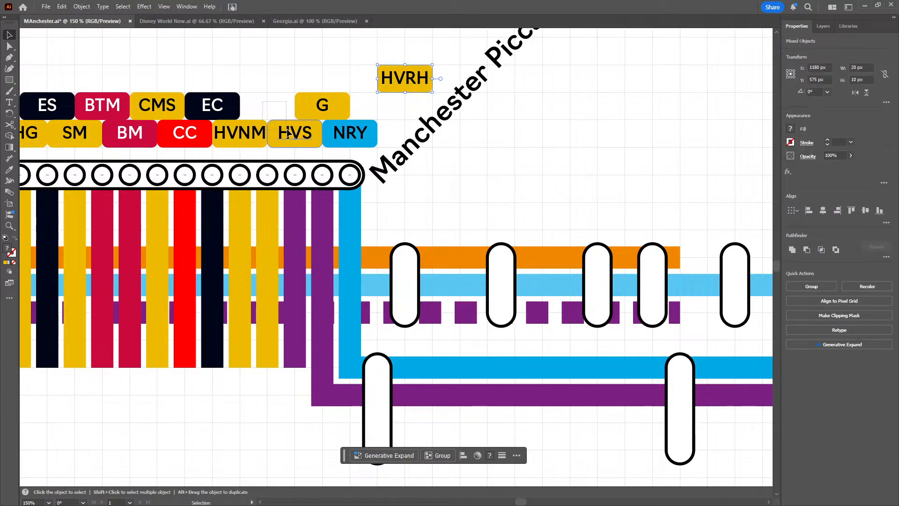
left_click(280, 97)
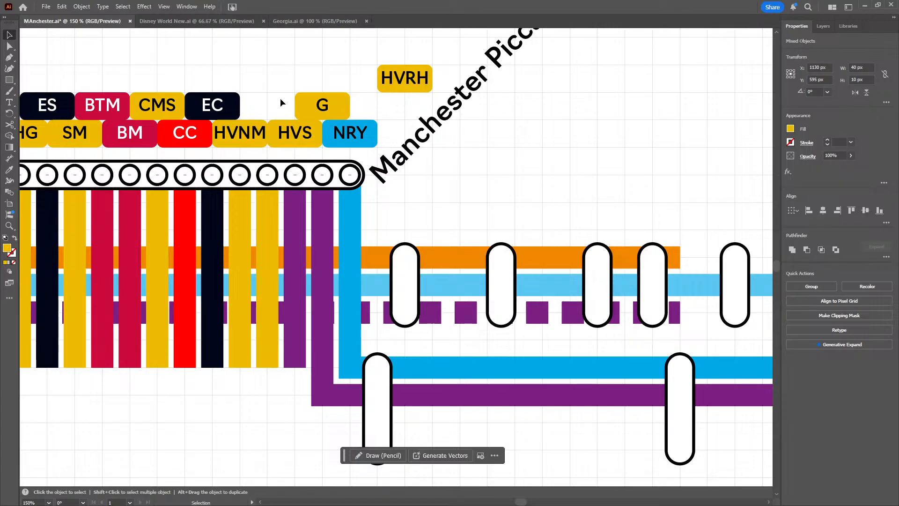
left_click(285, 133)
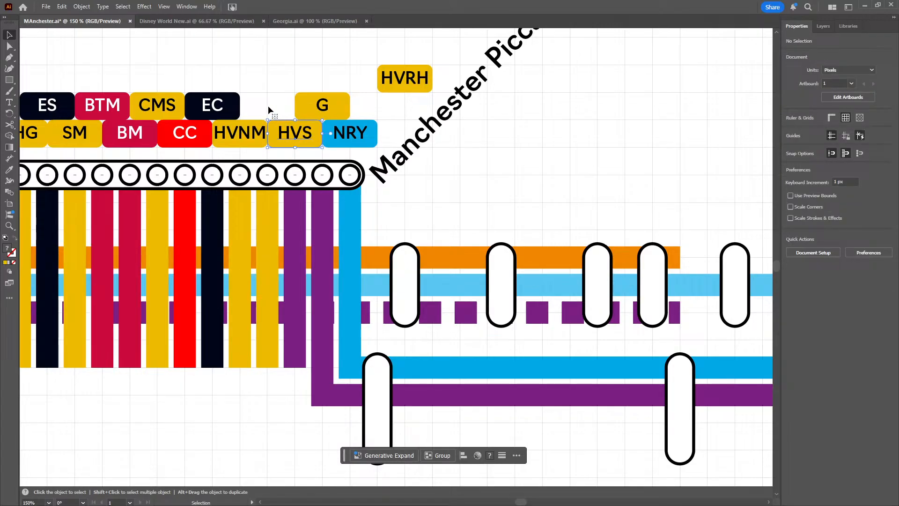
mouse_move(269, 107)
left_mouse_down()
mouse_move(258, 105)
mouse_move(262, 115)
left_mouse_up()
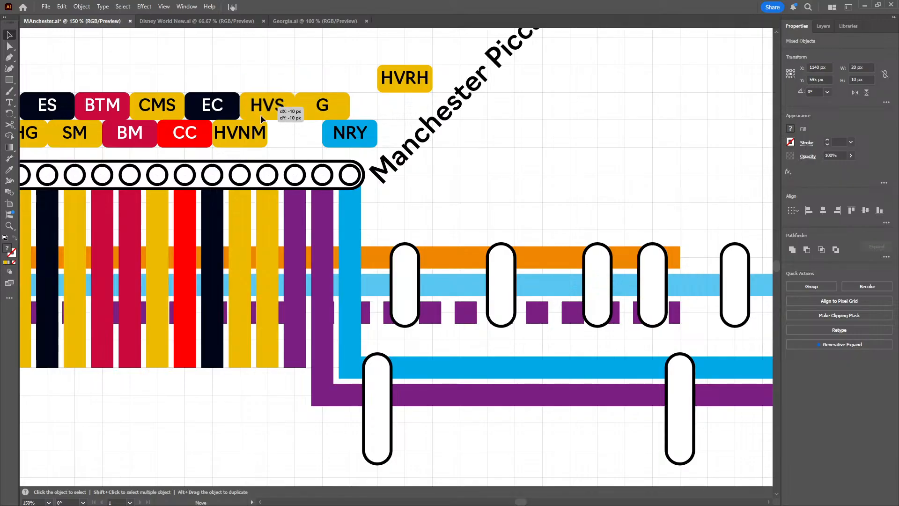
left_click(415, 86)
left_click_drag(412, 84, 301, 139)
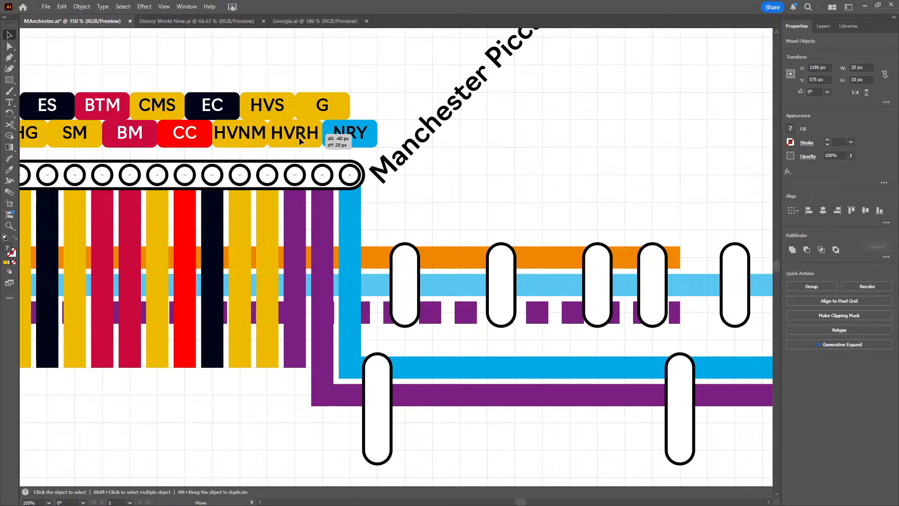
left_click(384, 90)
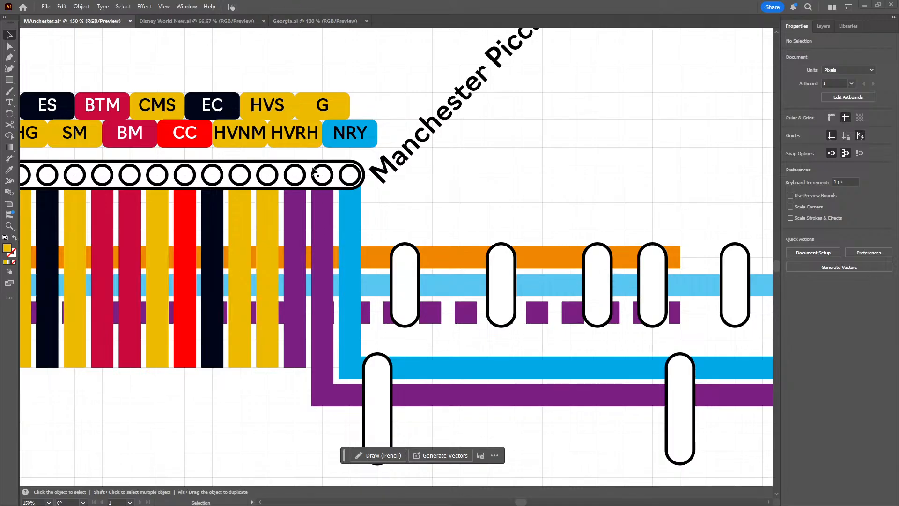
Extend the second-easternmost purple vertical line with the Pen tool down to Y 700 px, then east to X 1540 px
scroll(315, 173, "down", 3)
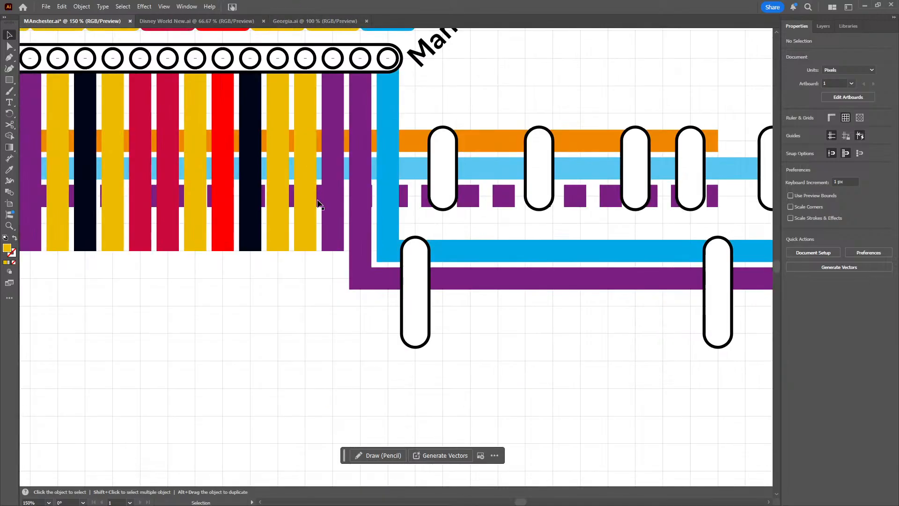
left_click(9, 58)
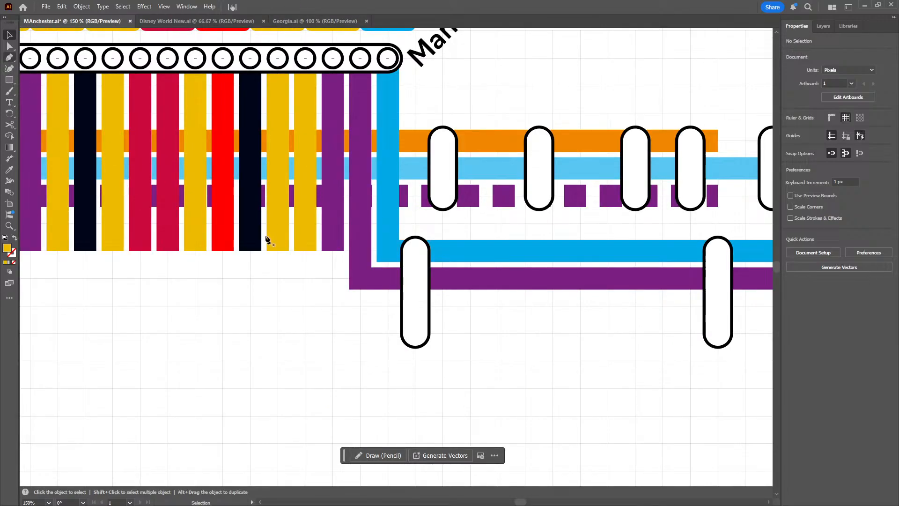
left_click(333, 253)
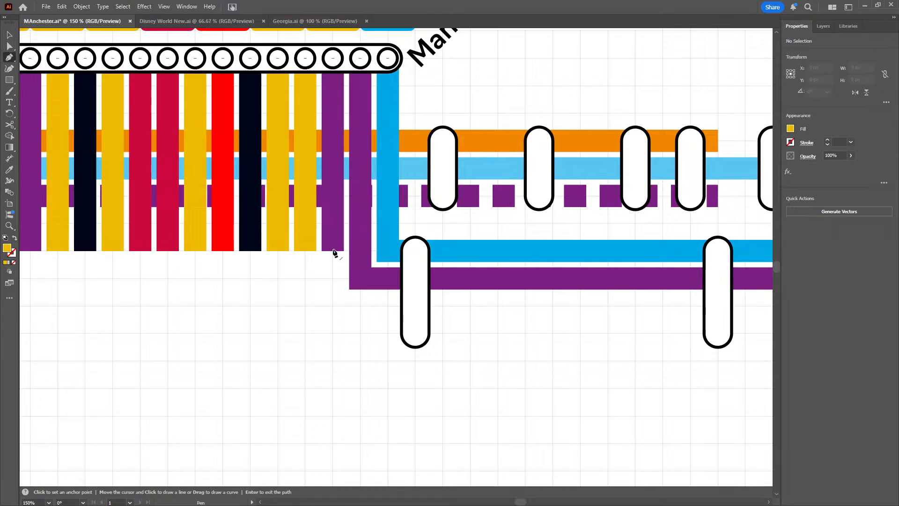
left_click(333, 252)
left_click(333, 305)
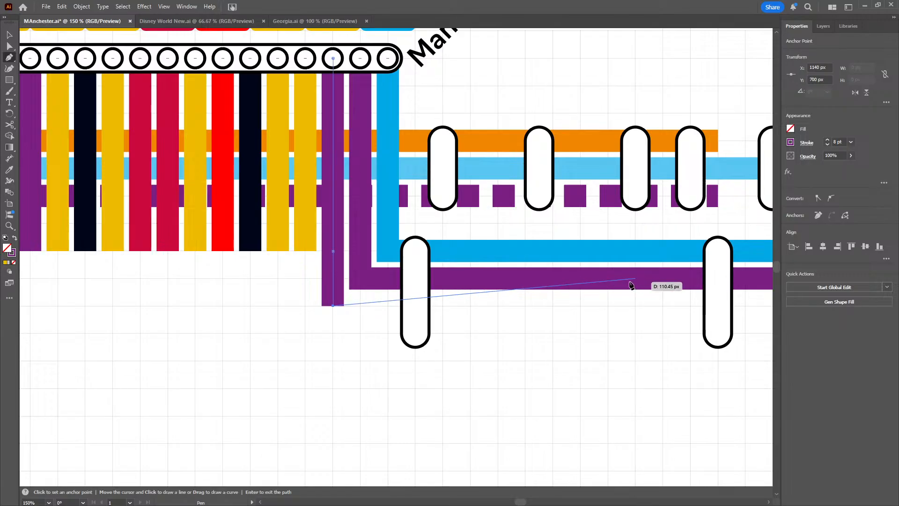
left_click_drag(629, 283, 383, 281)
left_click_drag(633, 301, 262, 304)
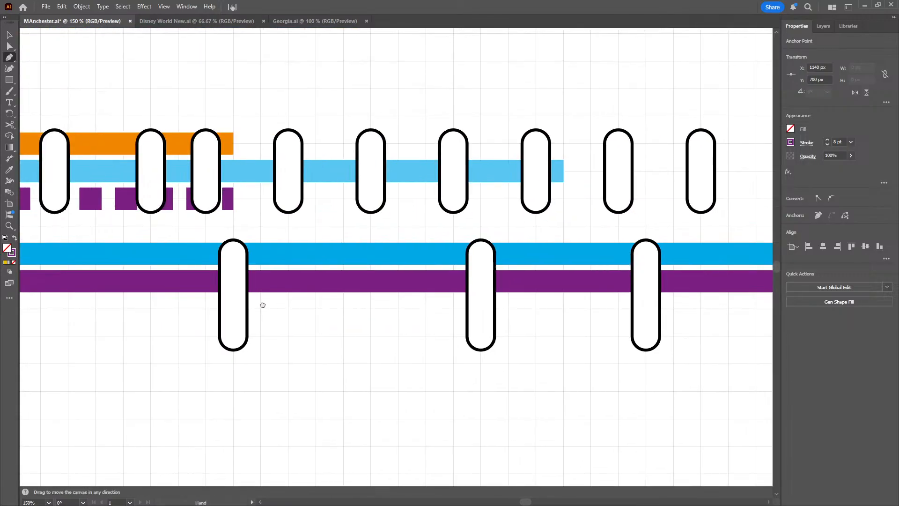
left_click_drag(624, 311, 361, 290)
left_click(513, 293, "shift")
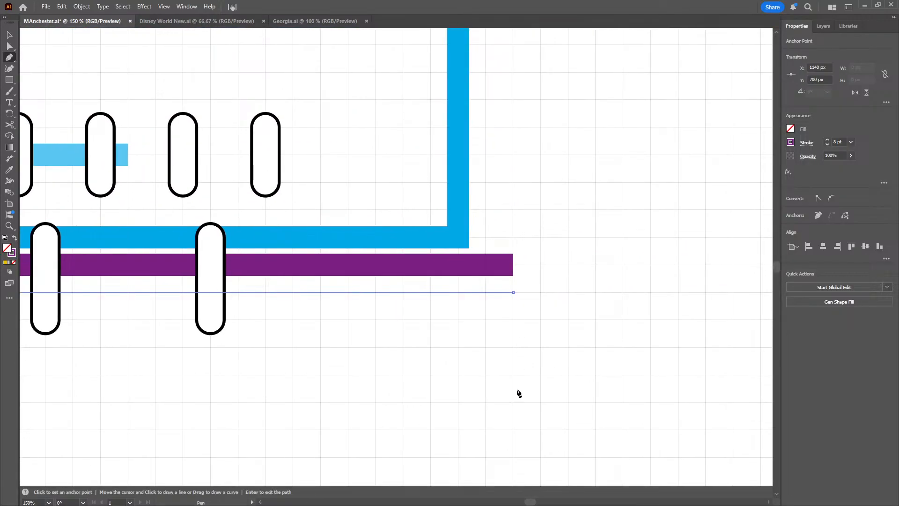
left_click(9, 35)
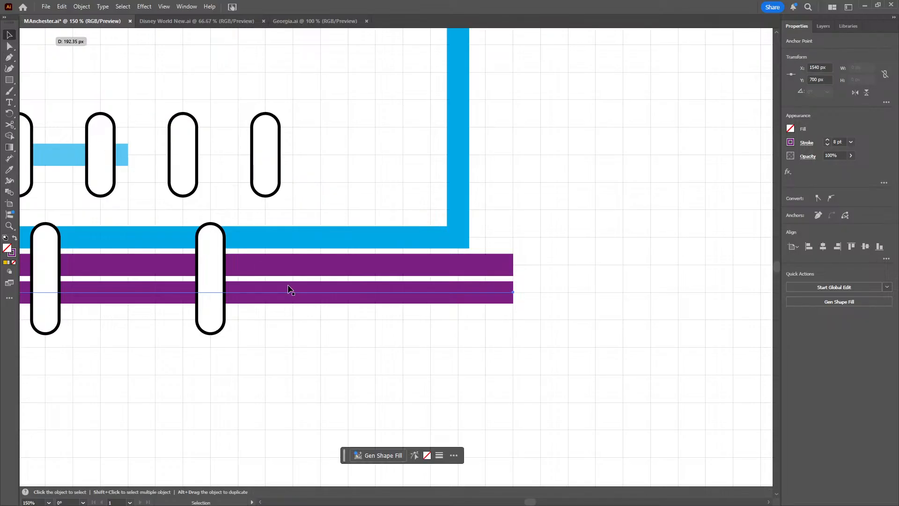
left_click(171, 365)
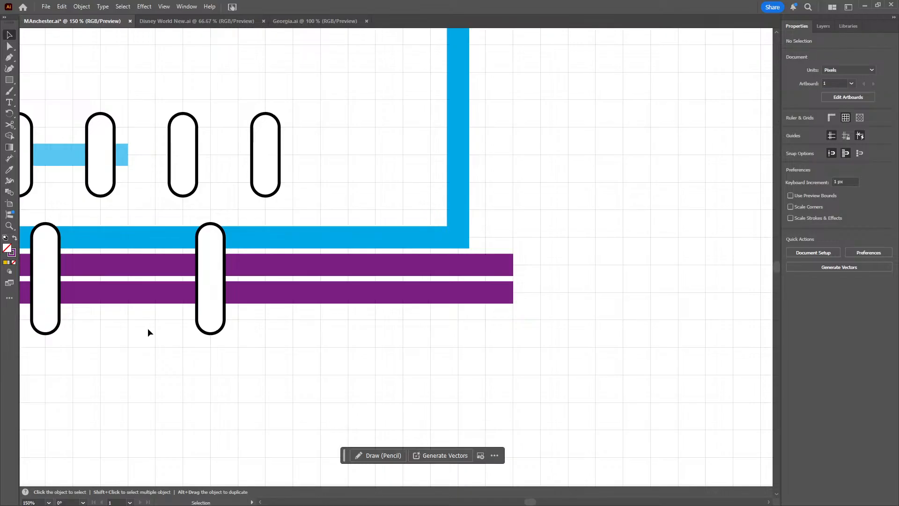
Extend the easternmost yellow line with the Pen tool down to Y 710 px, east to X 1310 px, then down to Y 740 px
scroll(147, 328, "left", 10)
scroll(142, 348, "left", 10)
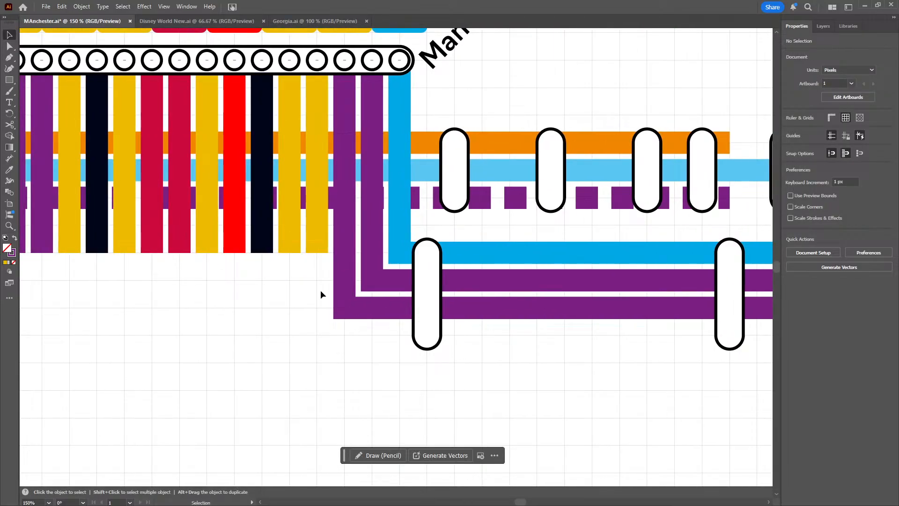
scroll(322, 295, "up", 3)
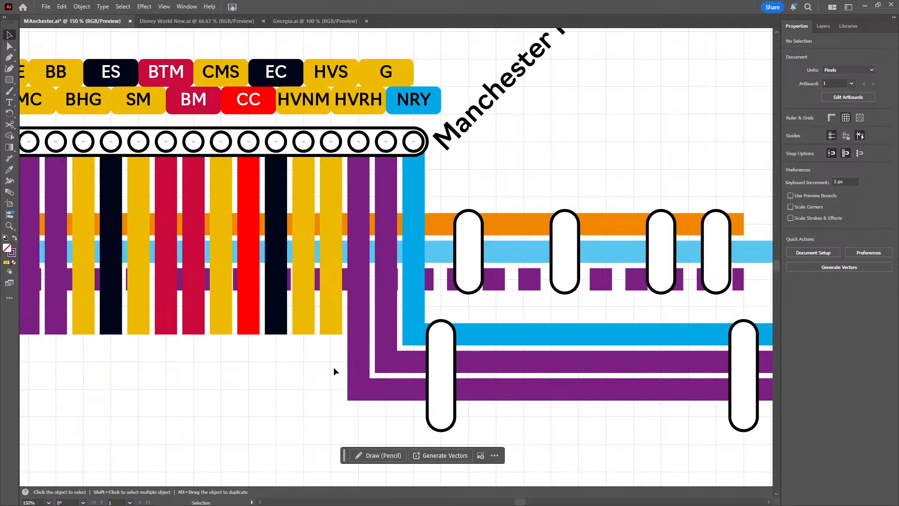
scroll(262, 328, "down", 3)
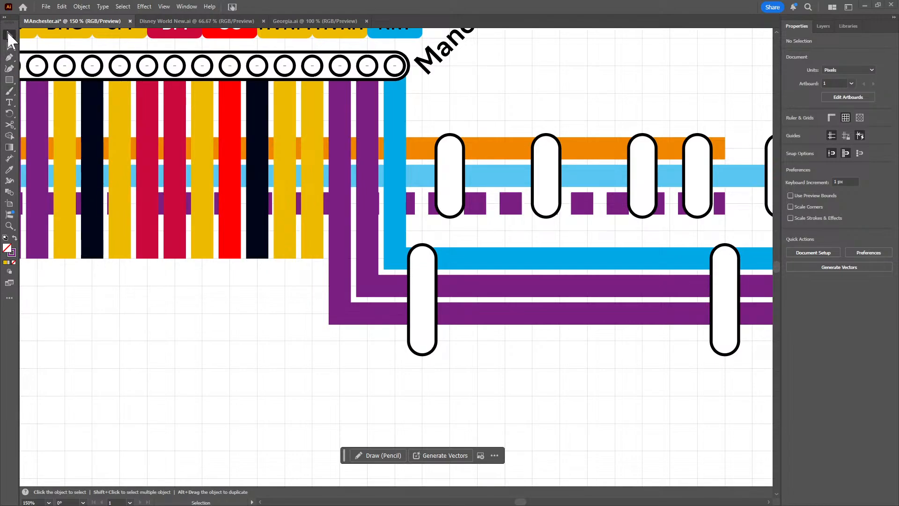
left_click(8, 56)
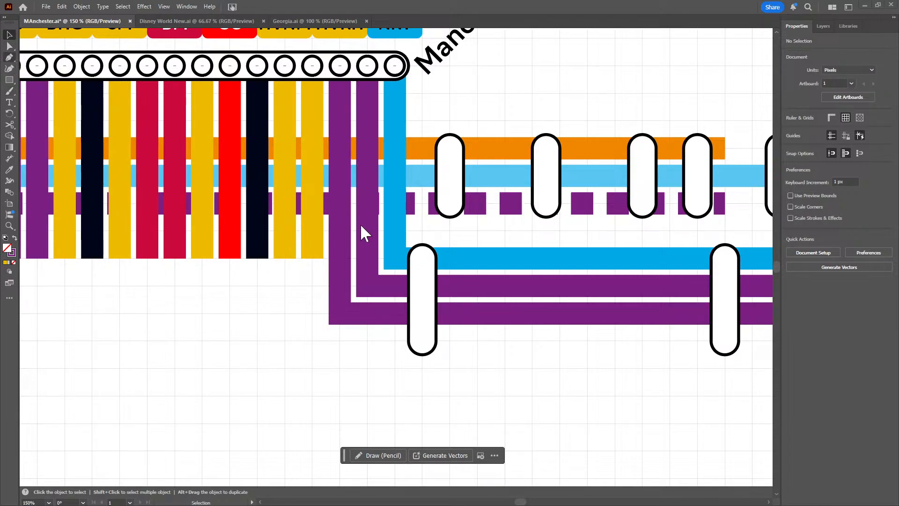
left_click(313, 258)
left_click(312, 341)
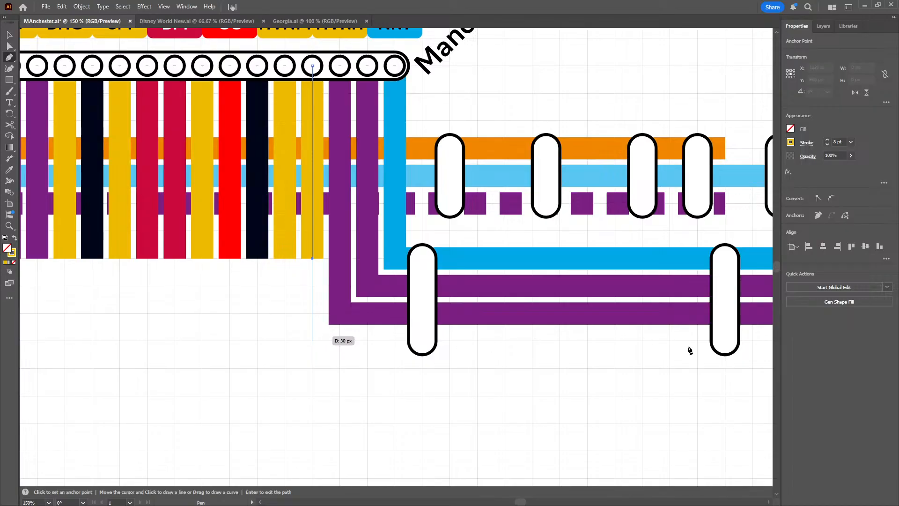
scroll(478, 311, "right", 10)
scroll(477, 311, "down", 2)
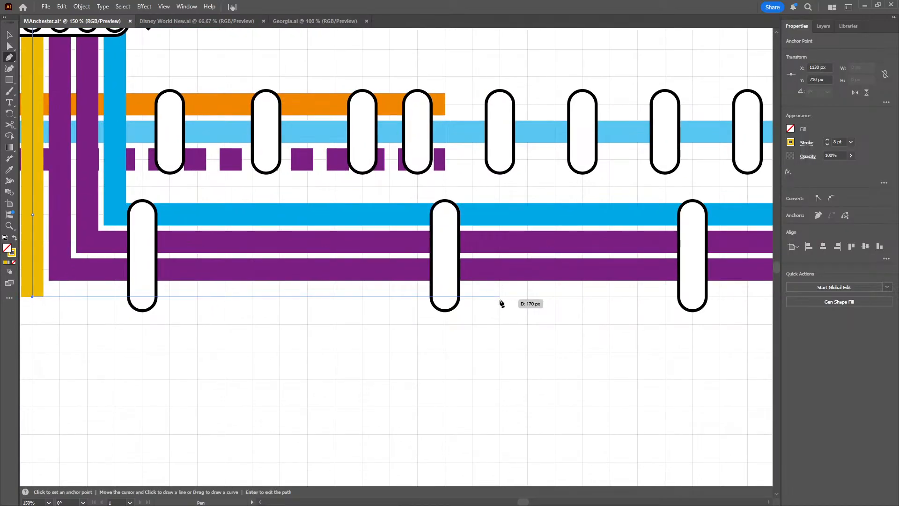
left_click(527, 297)
key("Return")
left_click(527, 378)
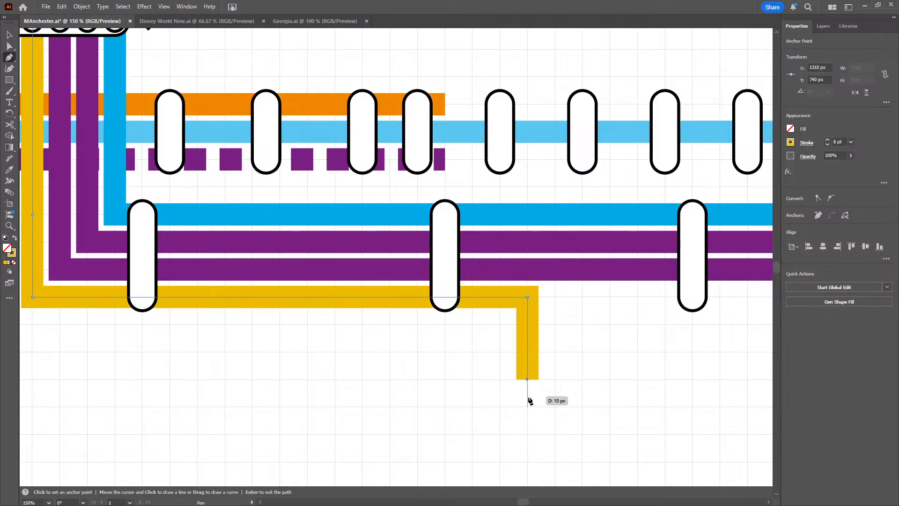
left_click_drag(428, 402, 619, 398)
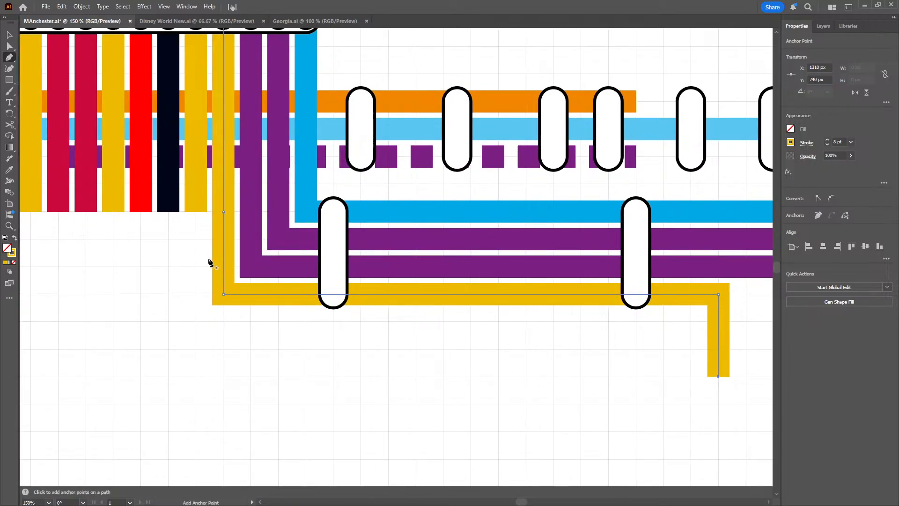
left_click_drag(201, 229, 225, 393)
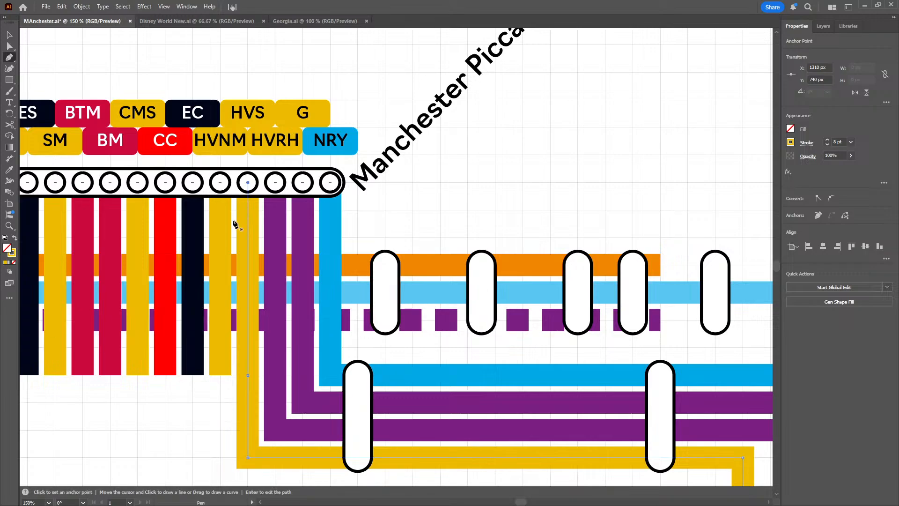
Extend the yellow line just west of the routed yellow one with the Pen tool down to Y 720 px, east to X 1300 px, then down to Y 740 px
left_click_drag(236, 223, 245, 120)
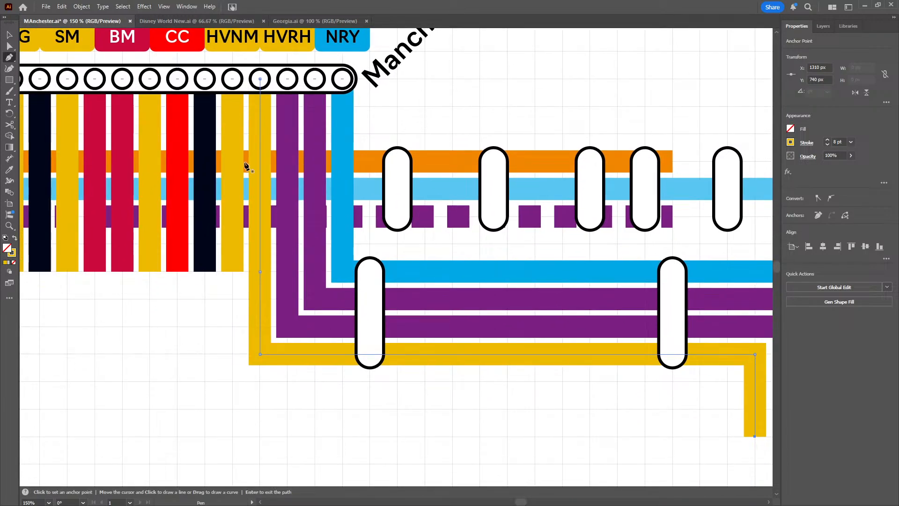
left_click(232, 271)
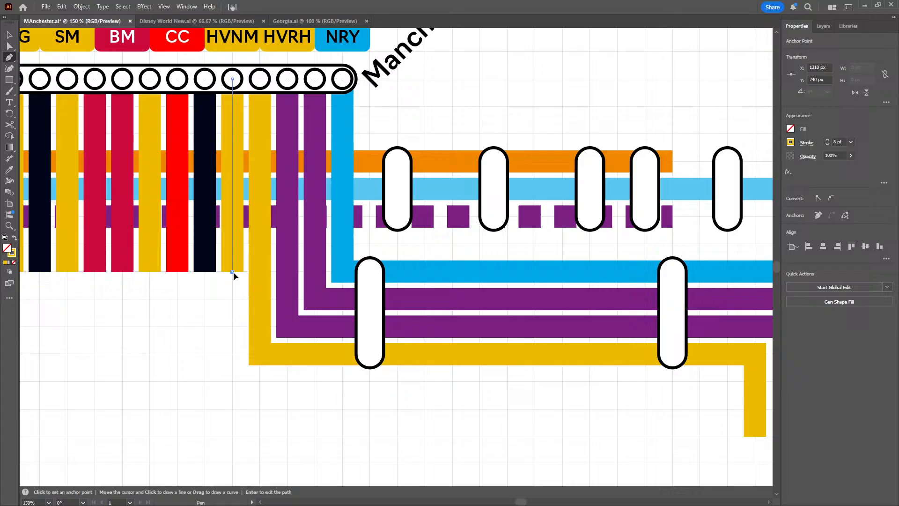
left_click(232, 382)
left_click(727, 381)
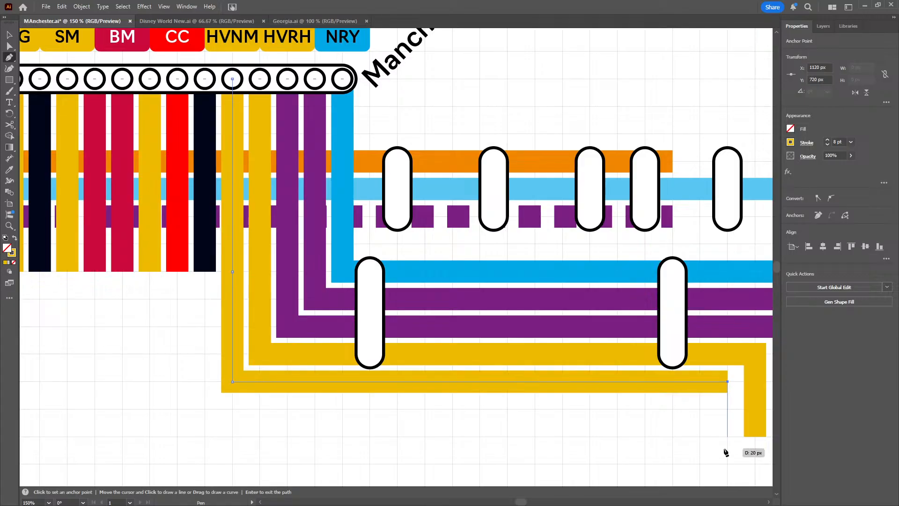
left_click(728, 436)
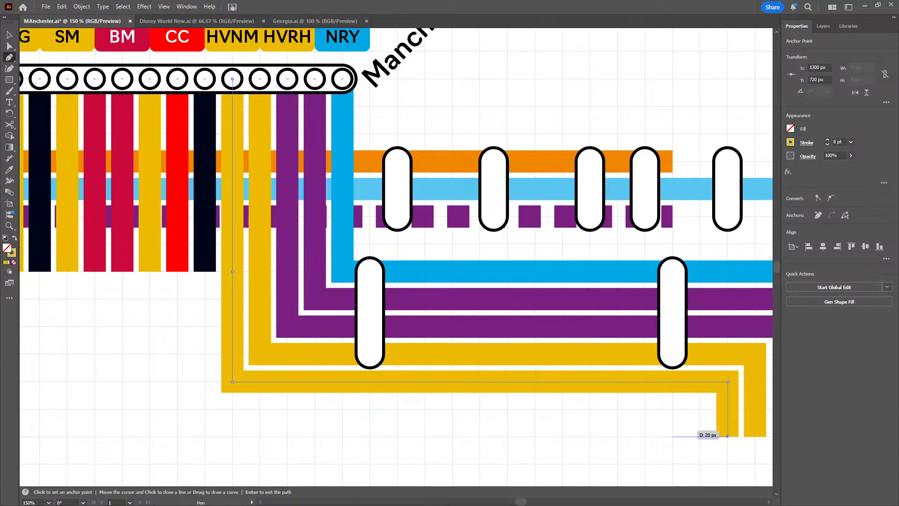
left_click(10, 34)
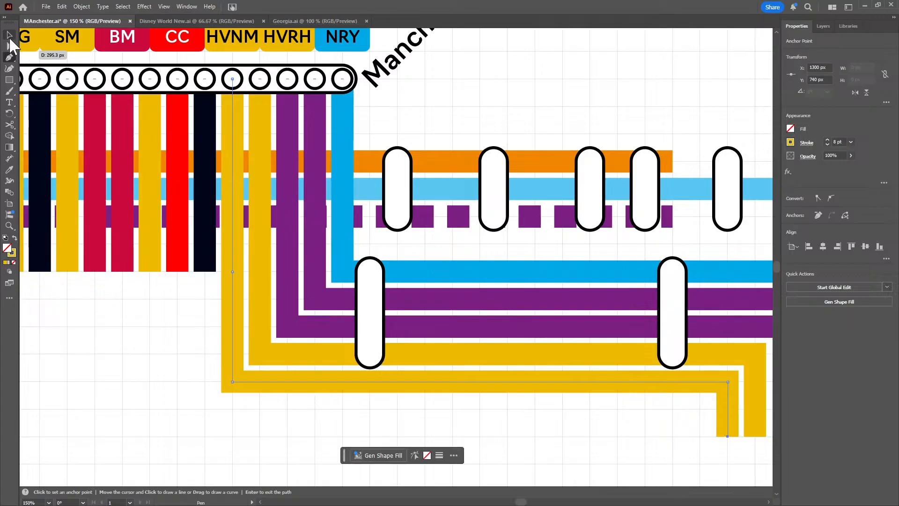
left_click(147, 309)
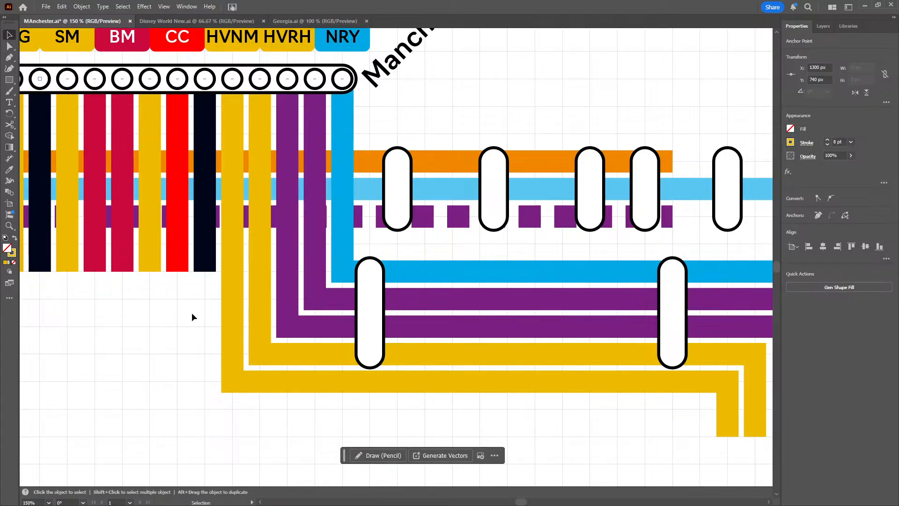
left_click_drag(192, 318, 315, 401)
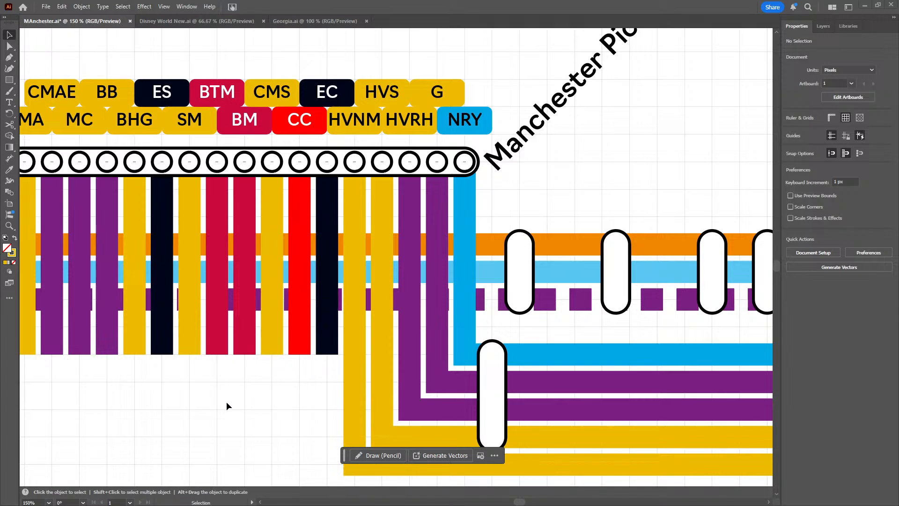
scroll(248, 343, "down", 3)
scroll(248, 344, "left", 1)
scroll(267, 378, "down", 1)
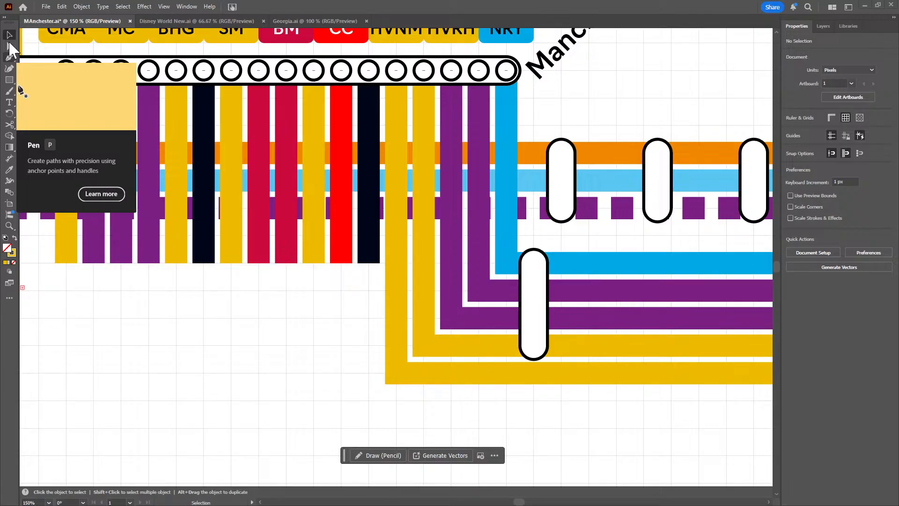
key("p")
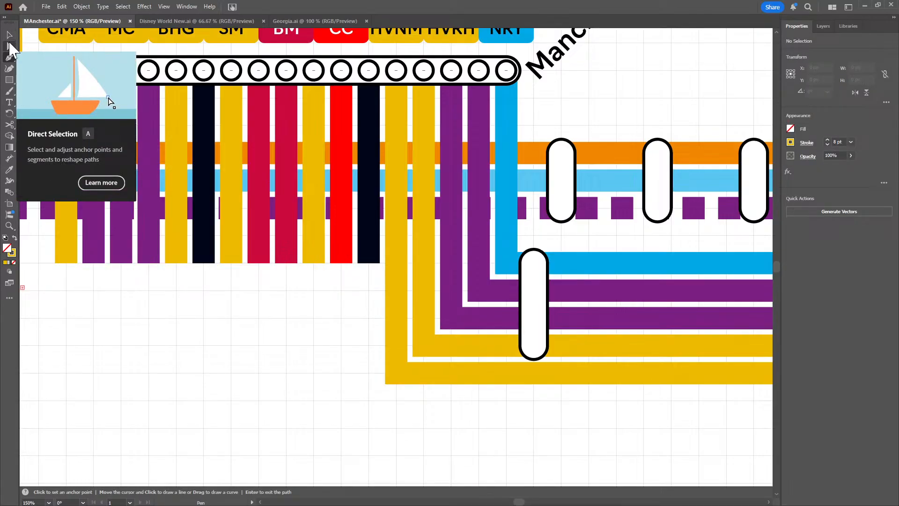
left_click(9, 33)
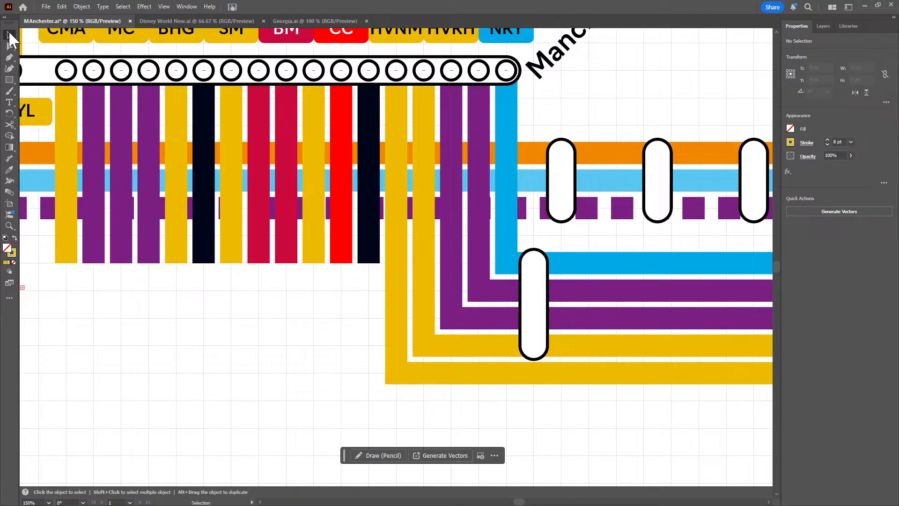
left_click(279, 298)
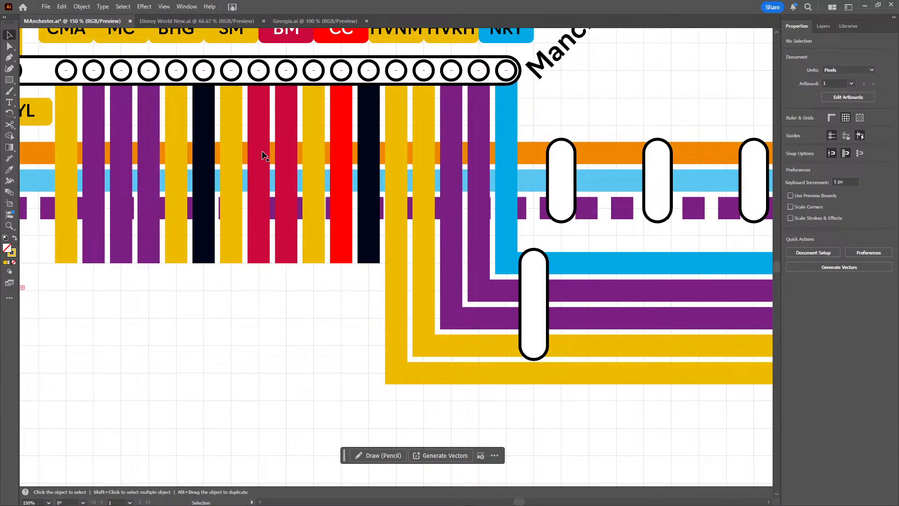
Examine the map from Exchange Square and Piccadilly Gardens down to Manchester Piccadilly and east along the unlabelled station capsules
left_click_drag(263, 152, 464, 339)
left_click_drag(176, 145, 354, 344)
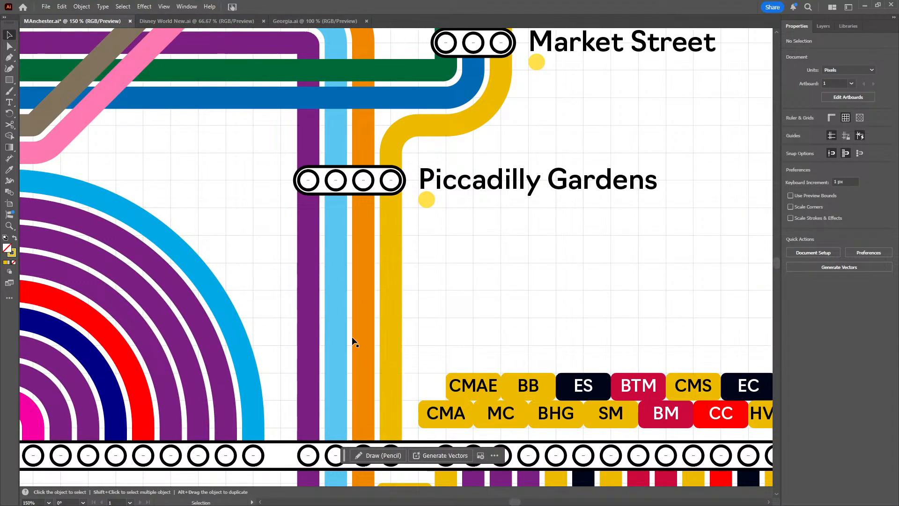
left_click_drag(446, 231, 454, 339)
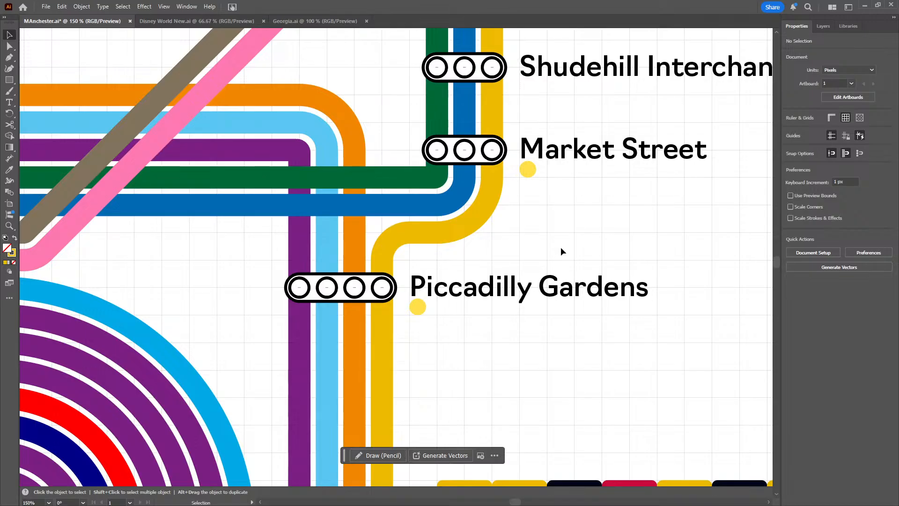
scroll(560, 246, "down", 1)
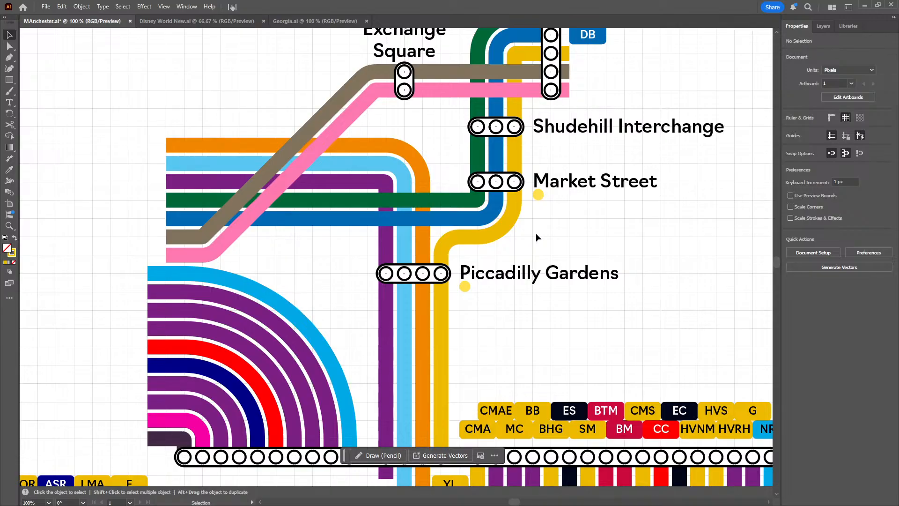
left_click_drag(564, 233, 477, 307)
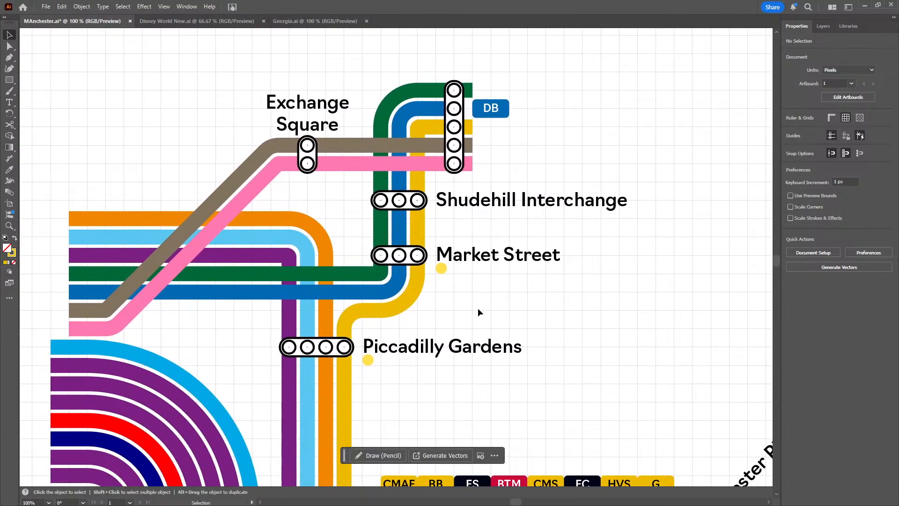
left_click_drag(494, 341, 492, 227)
left_click_drag(525, 285, 358, 197)
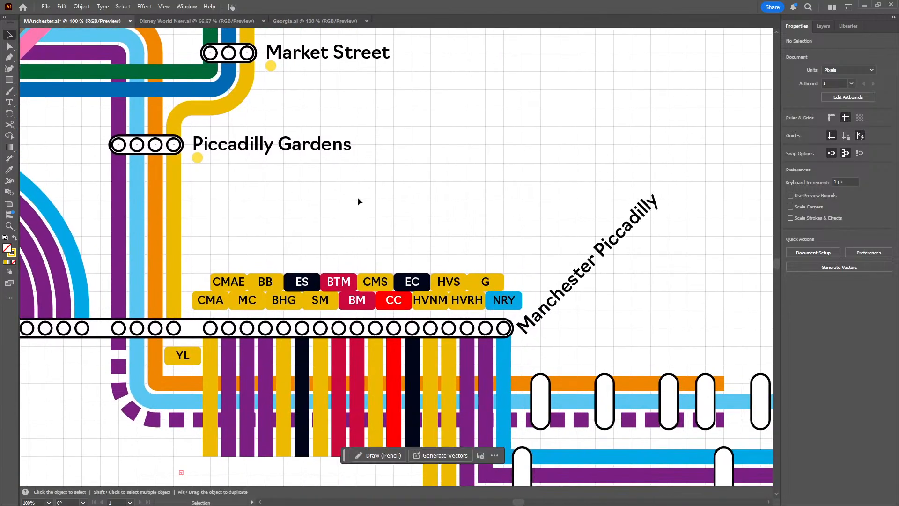
left_click_drag(538, 223, 312, 135)
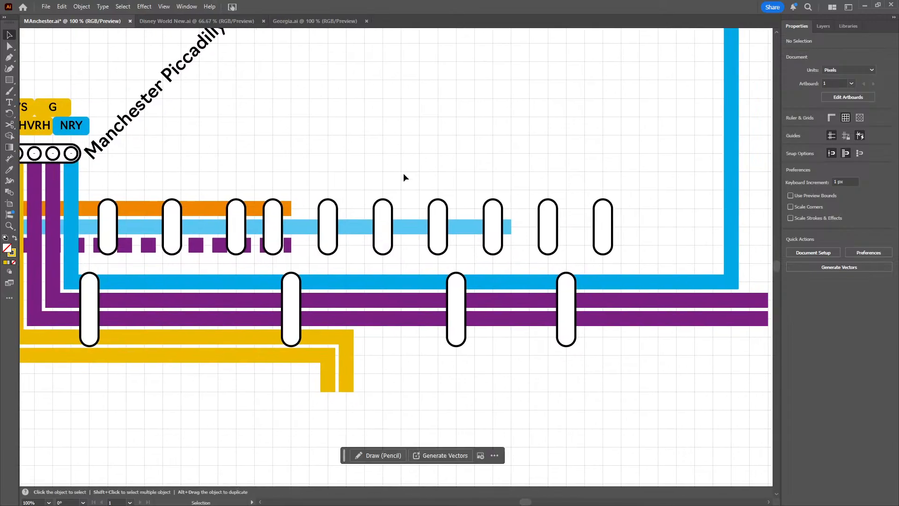
left_click_drag(355, 159, 444, 203)
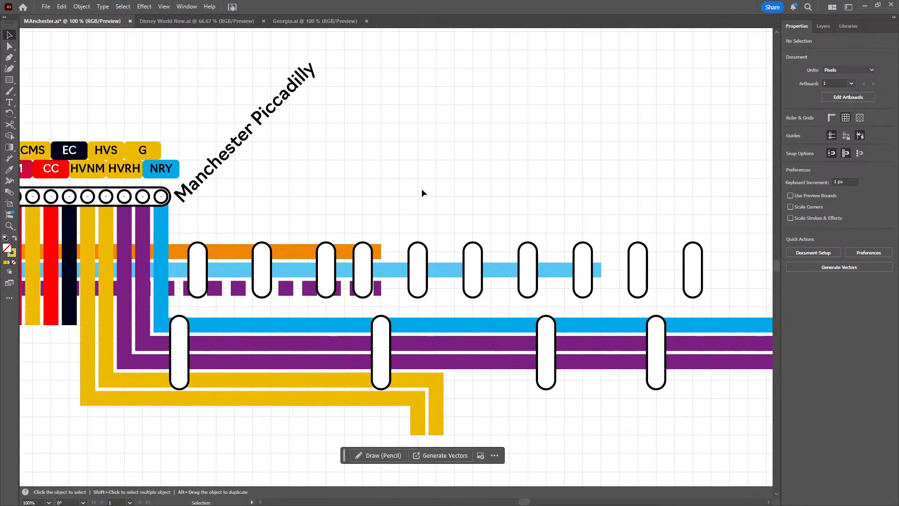
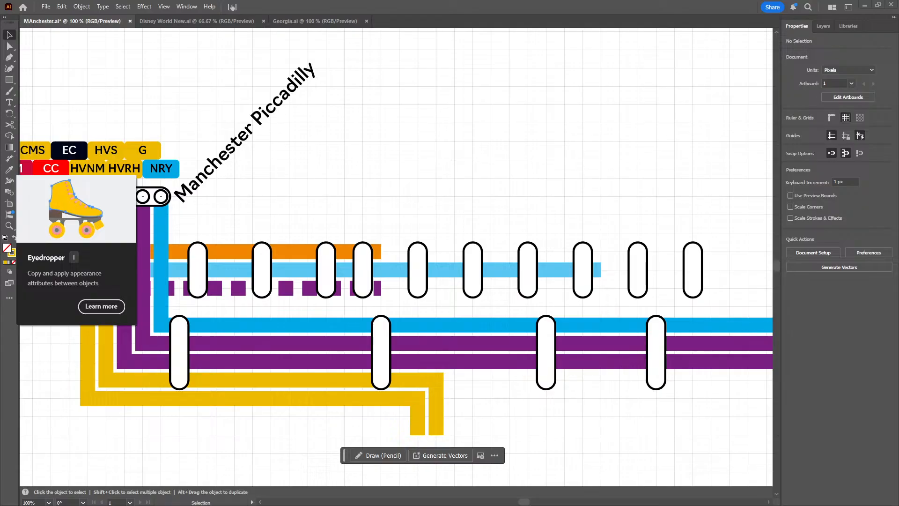
Duplicate the Manchester Piccadilly label above the westernmost upper station capsule and change its text to New Islington
left_click(216, 169)
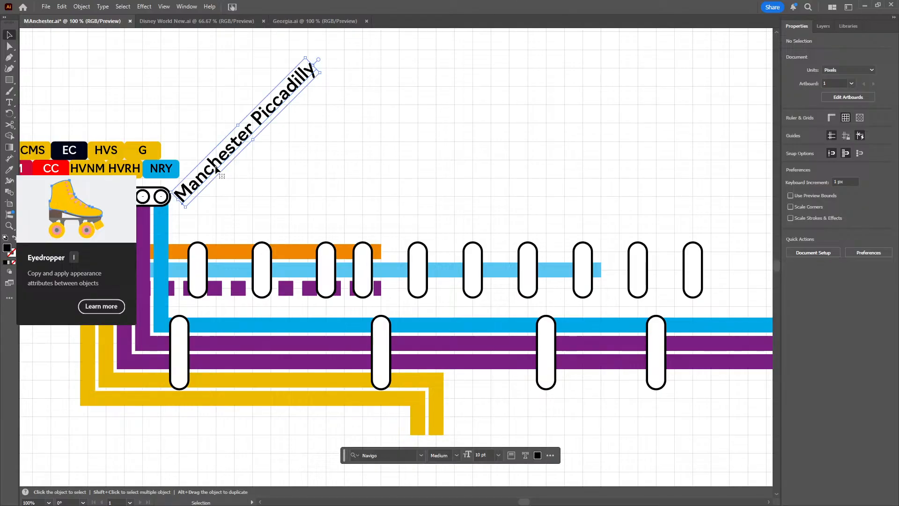
key("ctrl+c")
key("ctrl+v")
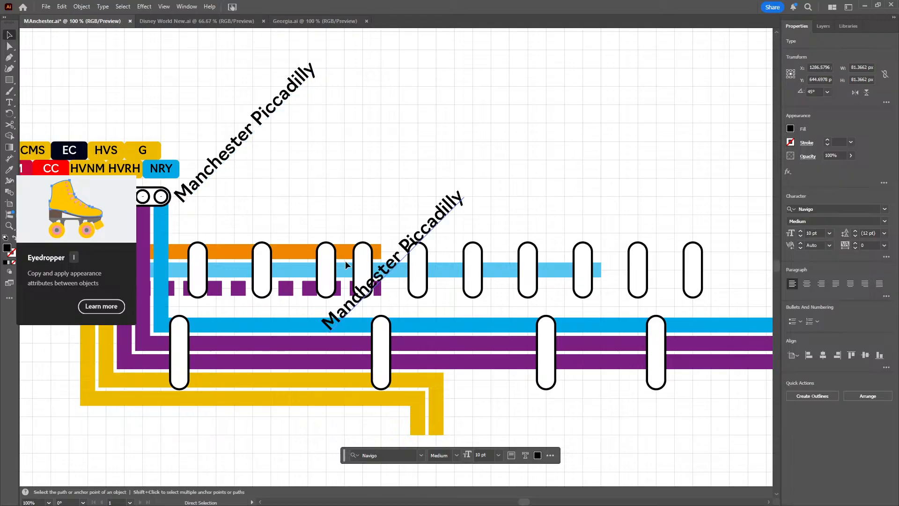
left_click_drag(348, 302, 225, 211)
key("t")
triple_click(224, 211)
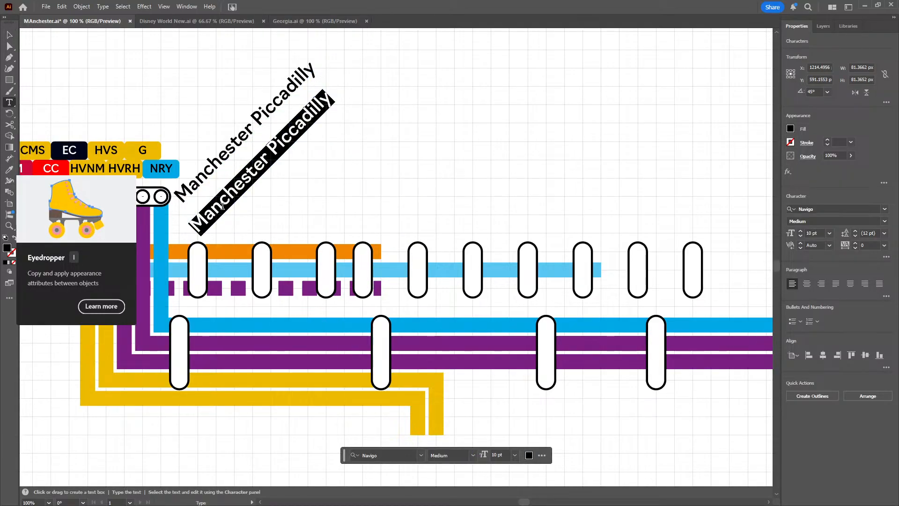
type("New Islington")
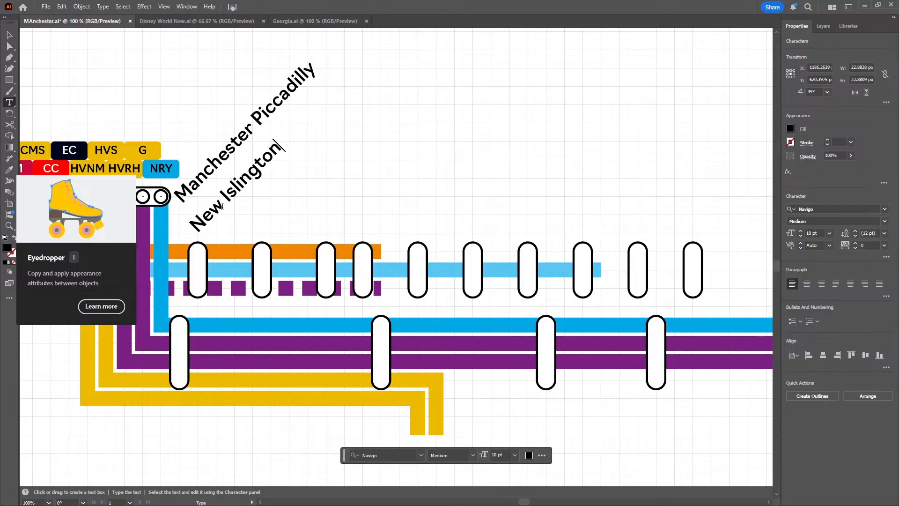
left_click(10, 34)
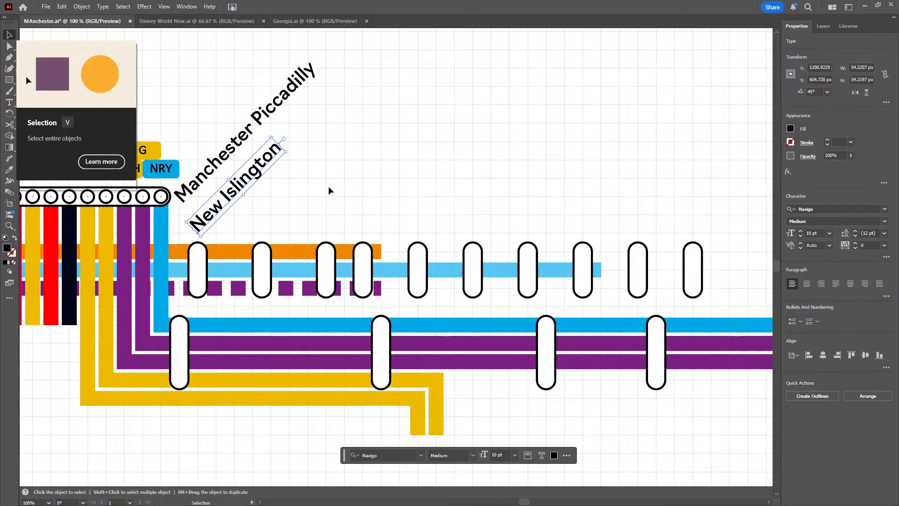
Duplicate the New Islington label and place the copy farther east at about X 1281 px, Y 595 px
key("ctrl+c")
key("ctrl+v")
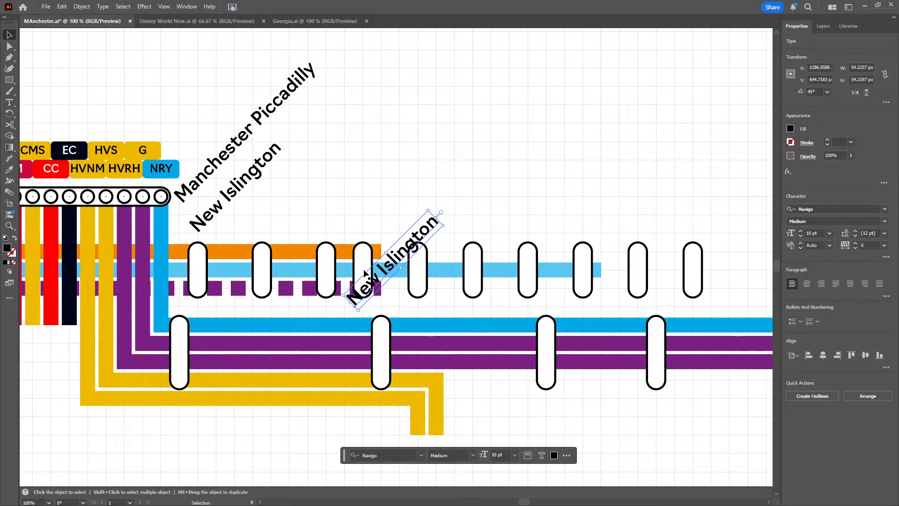
left_click_drag(387, 280, 374, 186)
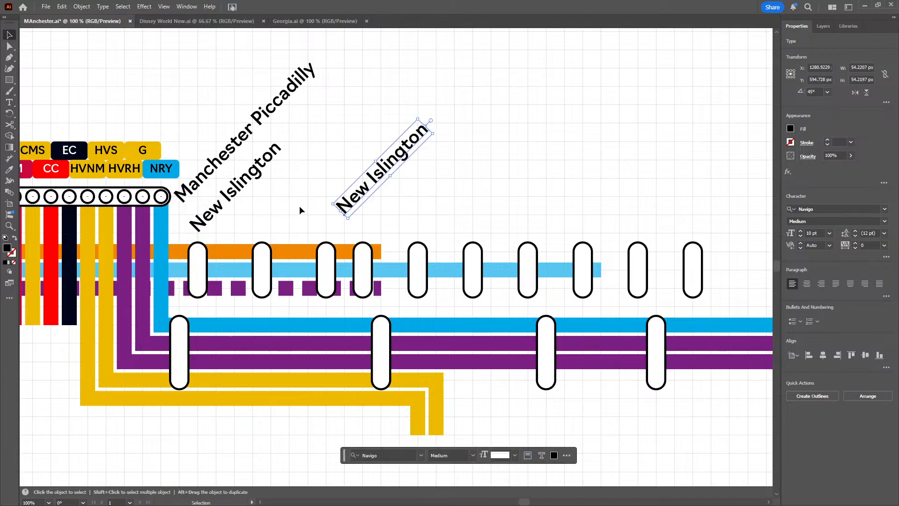
Move the second station capsule in the upper row west to X 1210 px
left_click(260, 296)
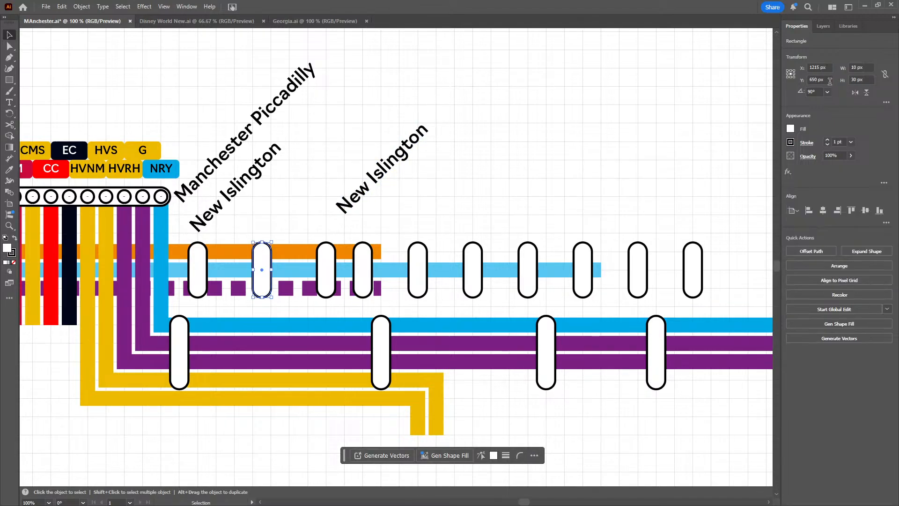
scroll(821, 67, "up", 4)
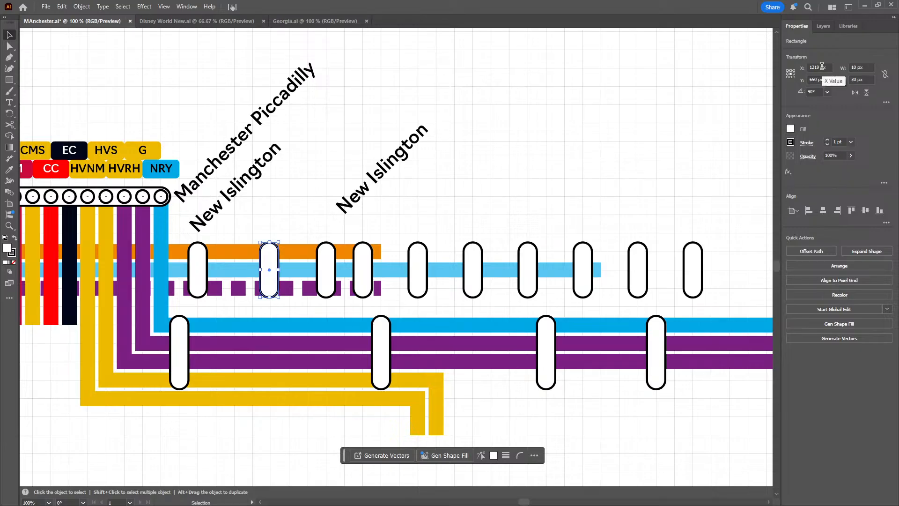
scroll(822, 67, "down", 6)
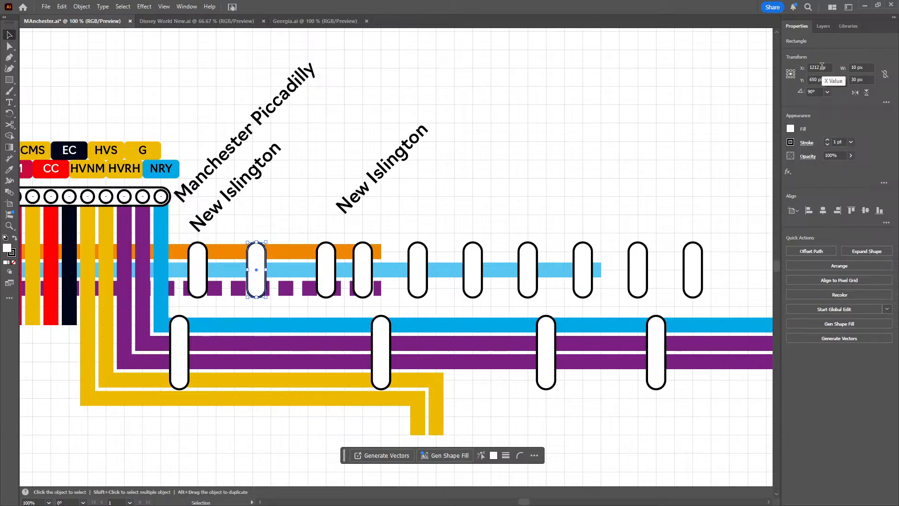
scroll(822, 67, "down", 2)
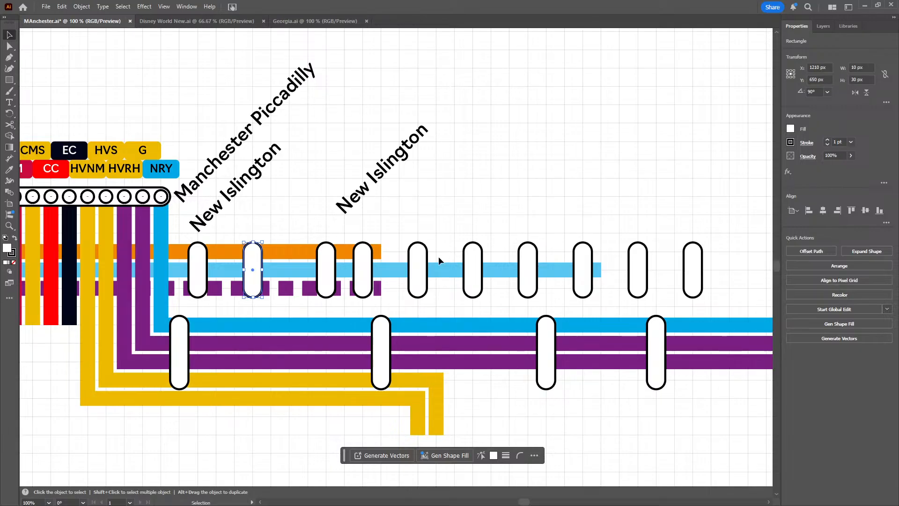
Move the third and fourth upper-row station capsules together to X 1250 px
left_click(361, 274, "shift")
left_click(330, 269, "shift")
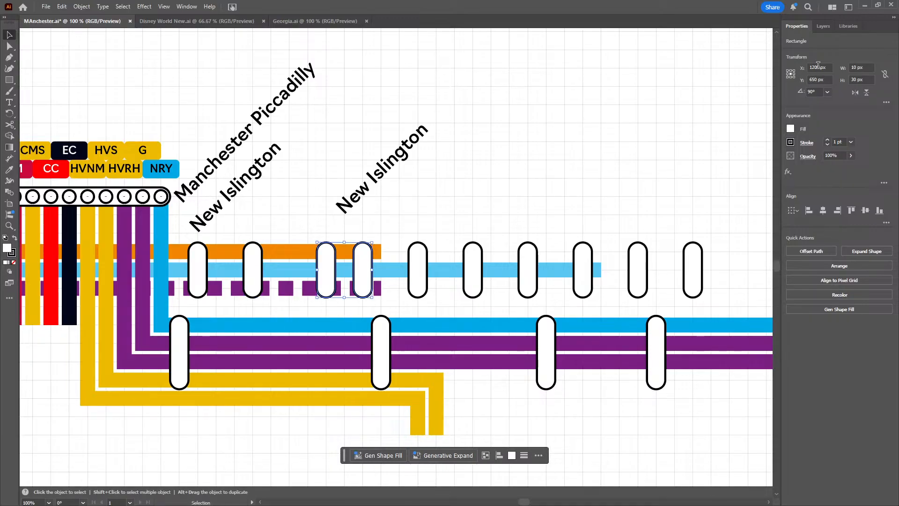
scroll(818, 67, "down", 4)
scroll(818, 66, "down", 5)
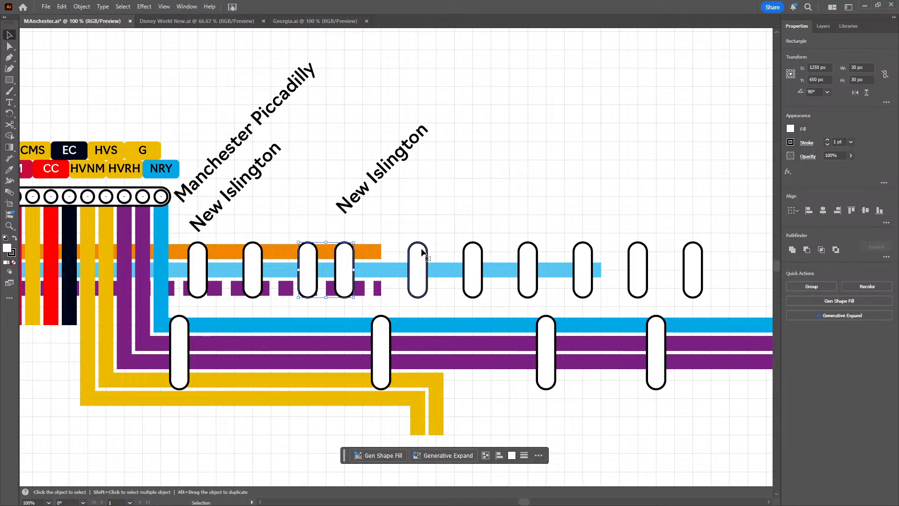
Move the fifth and sixth upper-row station capsules together to X 1305 px
left_click(475, 255)
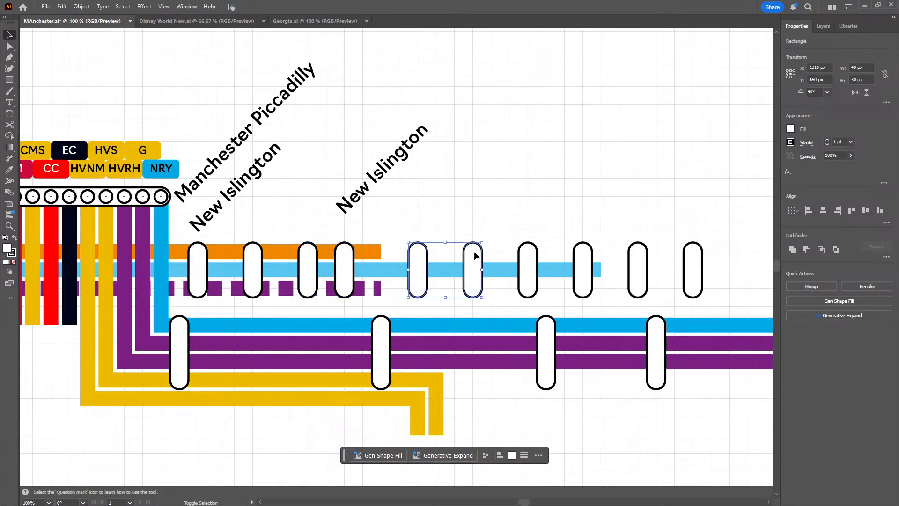
scroll(823, 65, "down", 8)
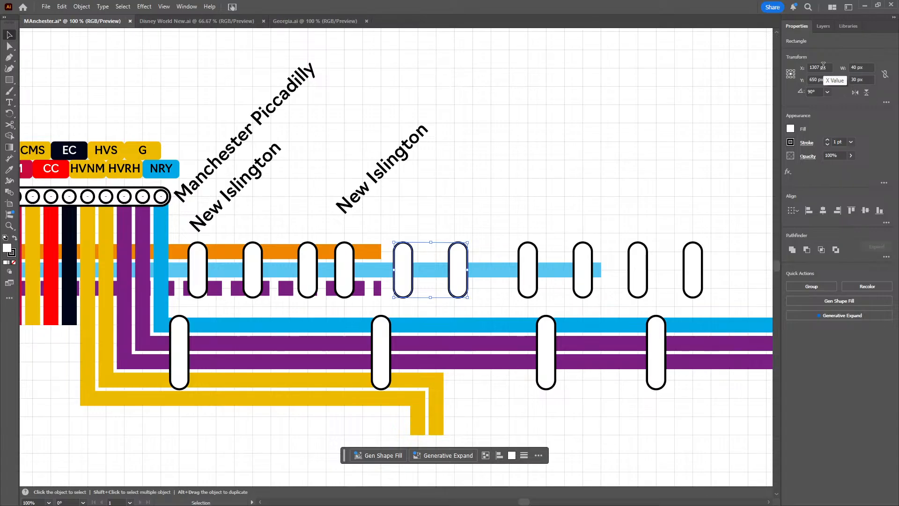
scroll(823, 65, "down", 2)
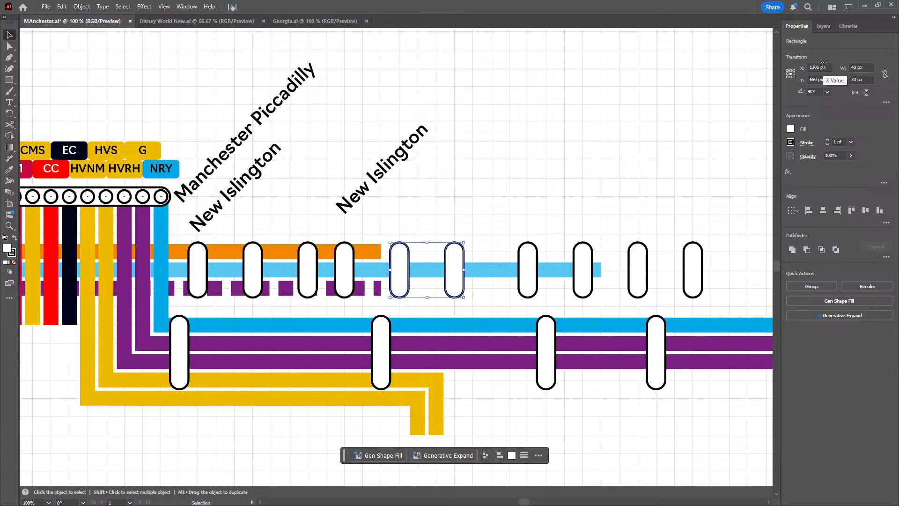
left_click(464, 156)
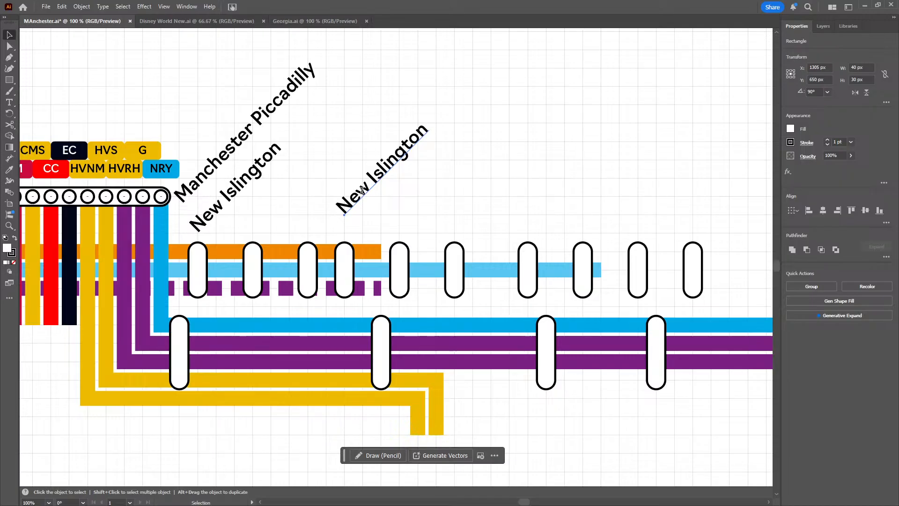
Change the eastern New Islington copy's text to Holt-Town and place the label above the second upper-row capsule
key("t")
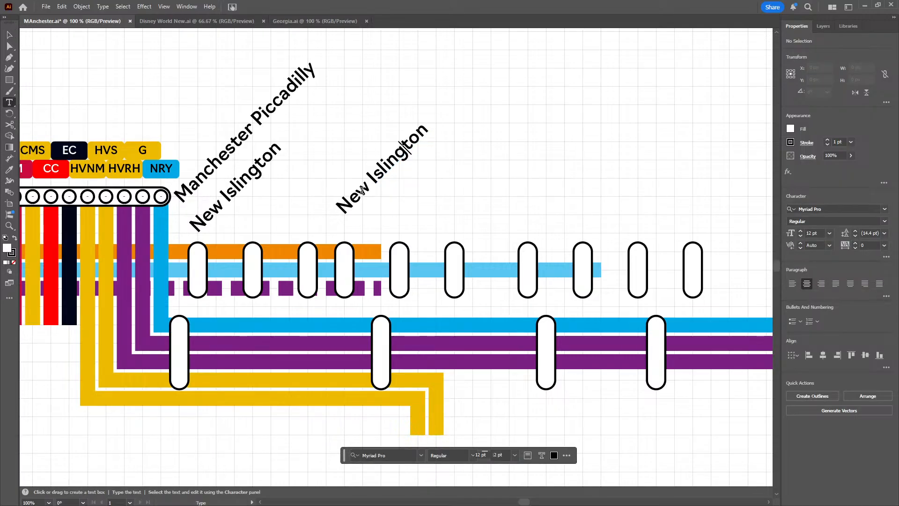
type("Holt-Town")
key("Delete")
key("Delete")
key("Delete")
key("Delete")
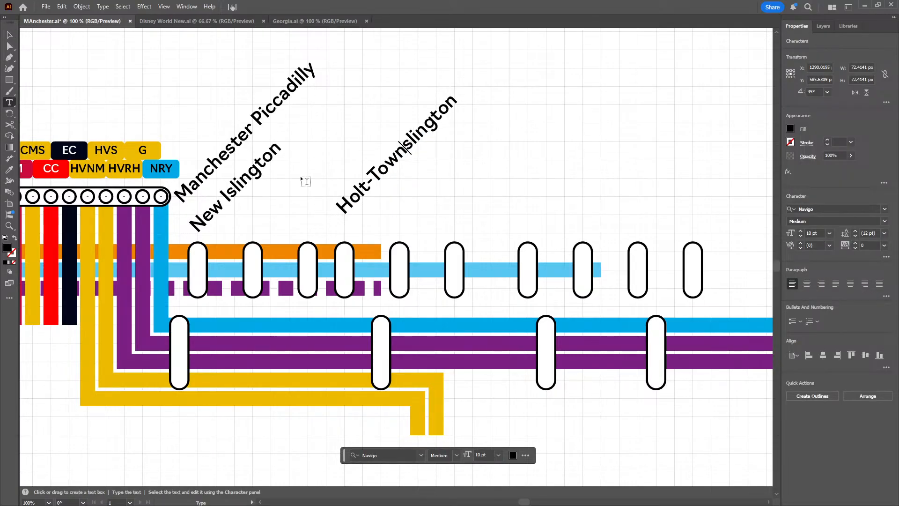
key("Delete")
key("Delete")
key("Delete")
key("Delete")
key("Delete")
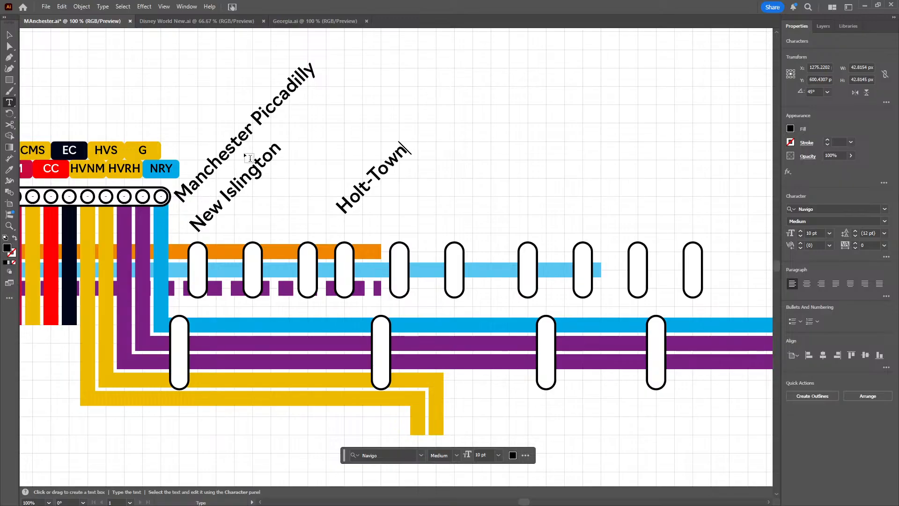
left_click(10, 35)
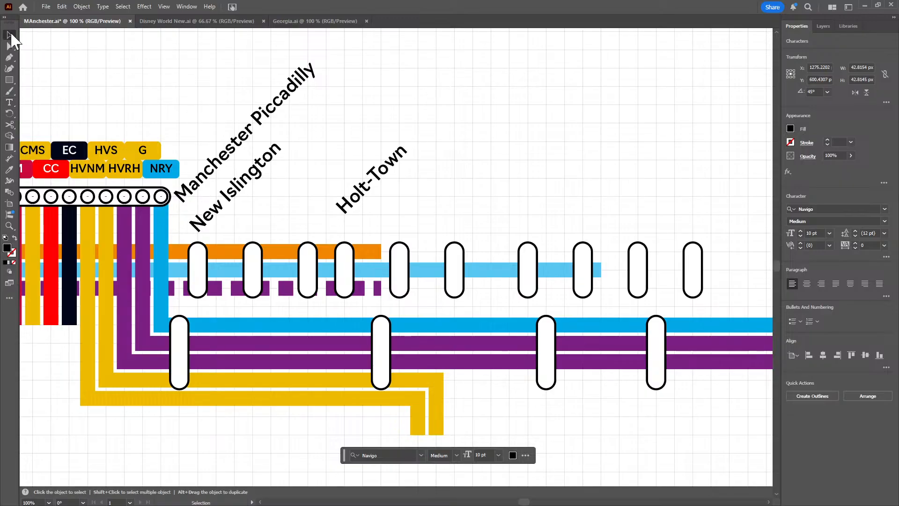
left_click(357, 201)
left_click_drag(358, 201, 266, 228)
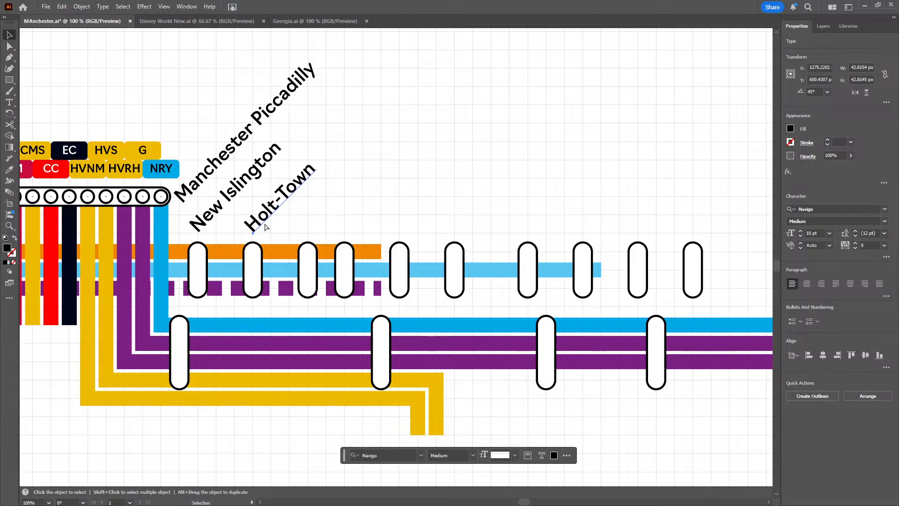
Duplicate the Holt-Town label above the third upper-row capsule and change its text to Etihad Campus
key("ctrl+v")
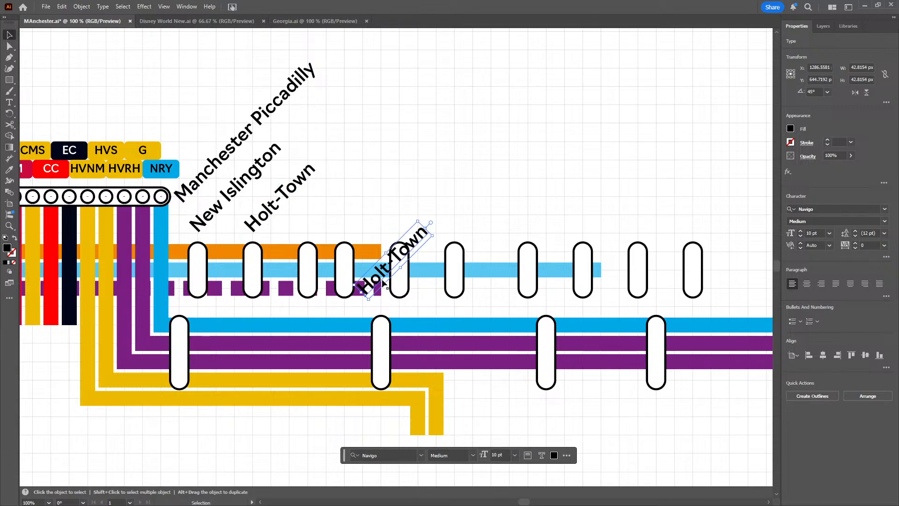
left_click_drag(377, 271, 326, 223)
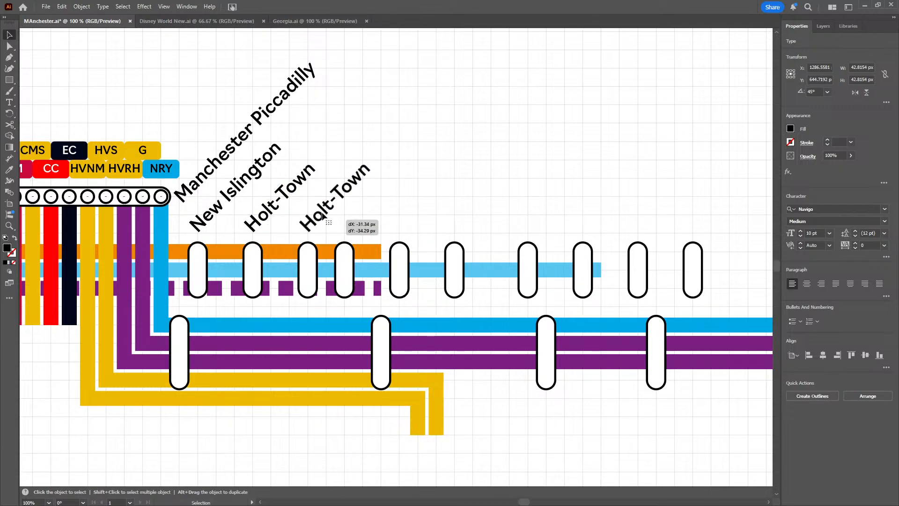
triple_click(323, 214)
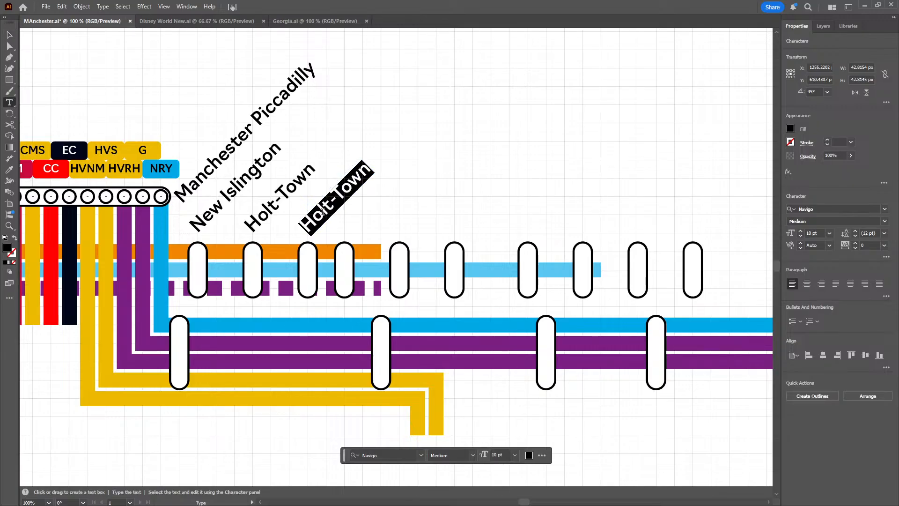
type("Etihad Campus")
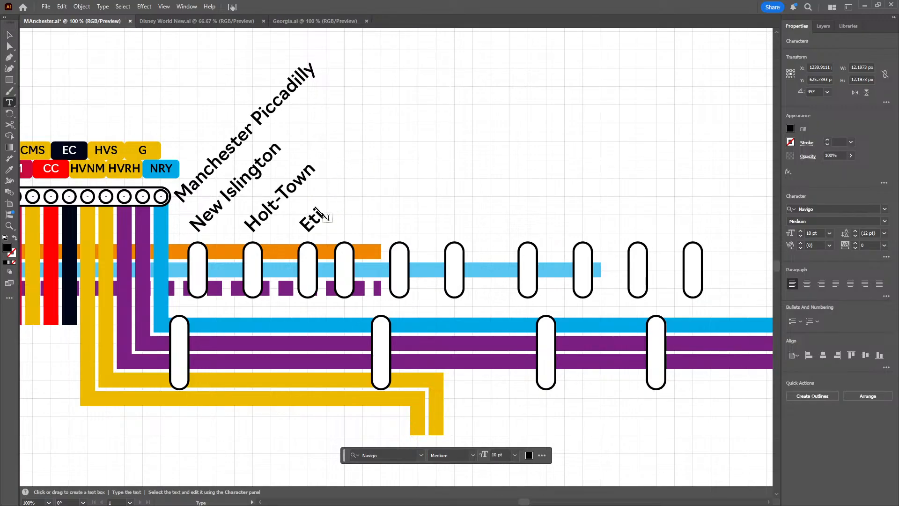
left_click(9, 35)
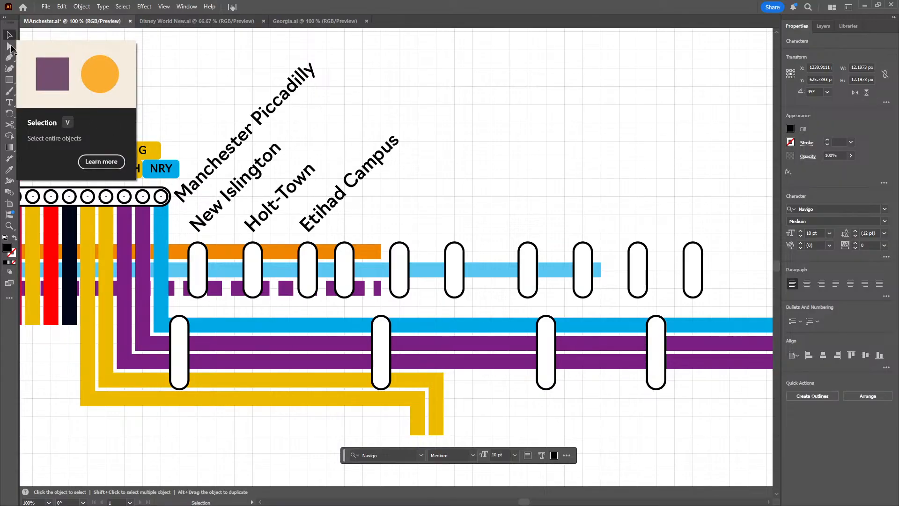
Shorten the orange line and the dashed purple line to end at the fourth upper-row capsule, X 1260 px
key("ctrl+shift+a")
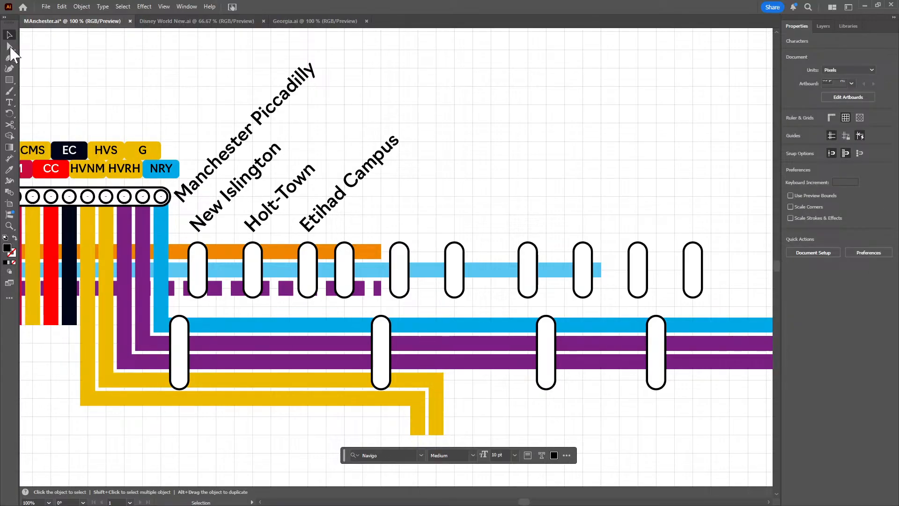
left_click(10, 46)
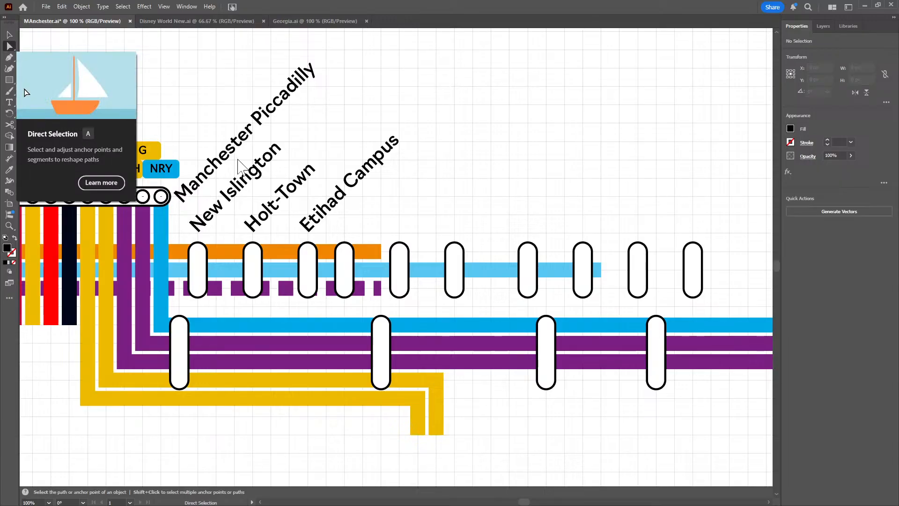
left_click_drag(378, 250, 349, 253)
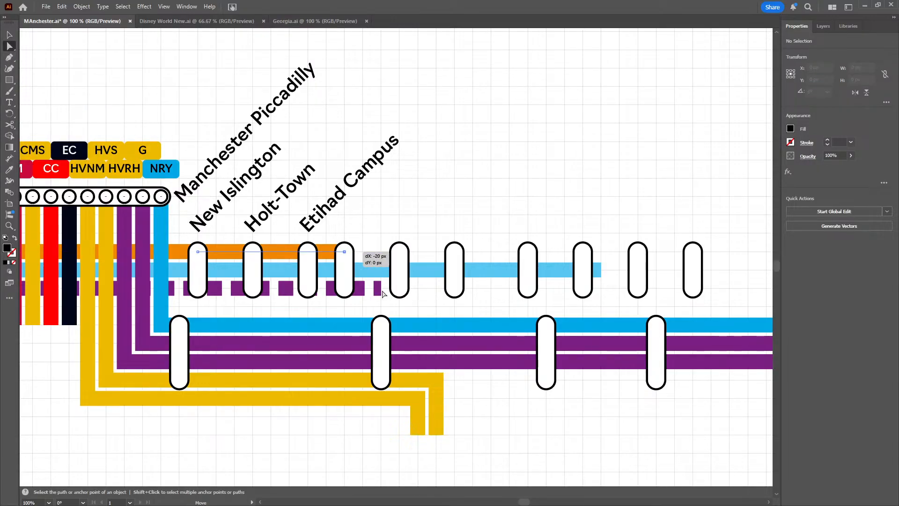
left_click_drag(381, 288, 345, 289)
left_click(435, 217)
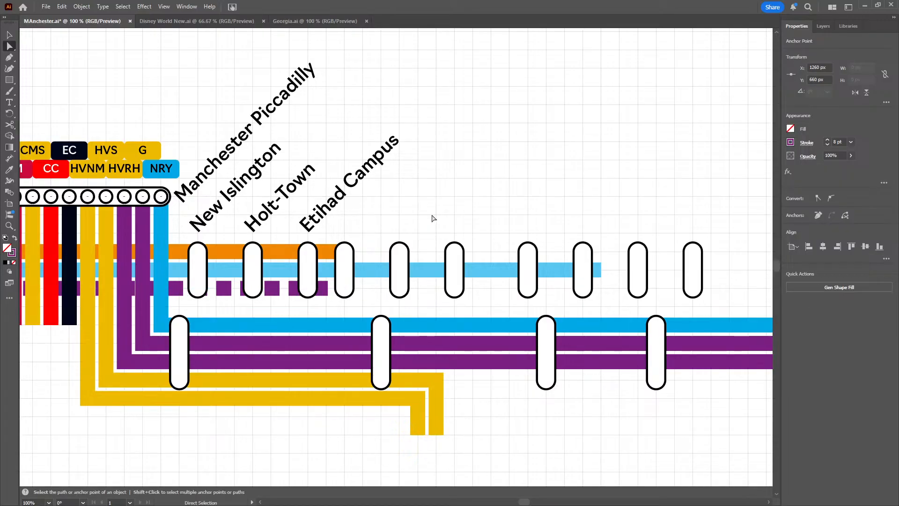
Duplicate the three easternmost interchange circles of the Manchester Piccadilly capsule
left_click_drag(380, 202, 473, 224)
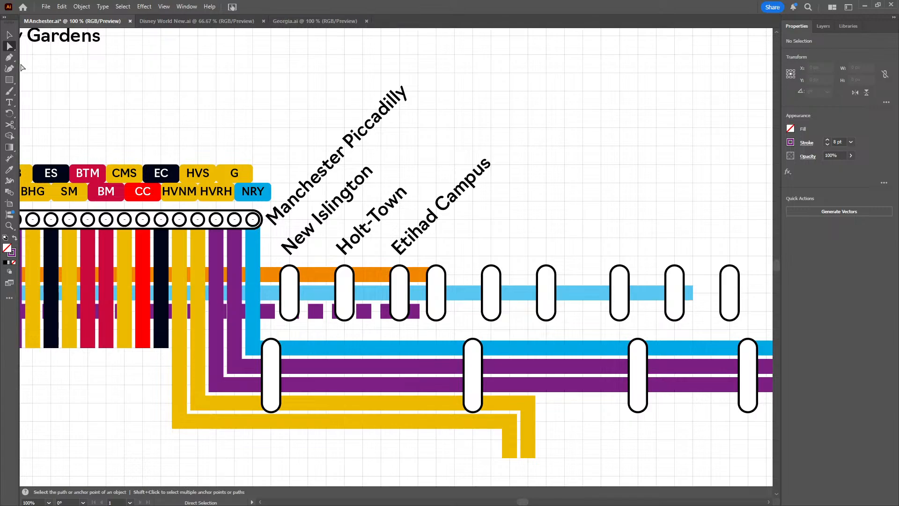
left_click(9, 35)
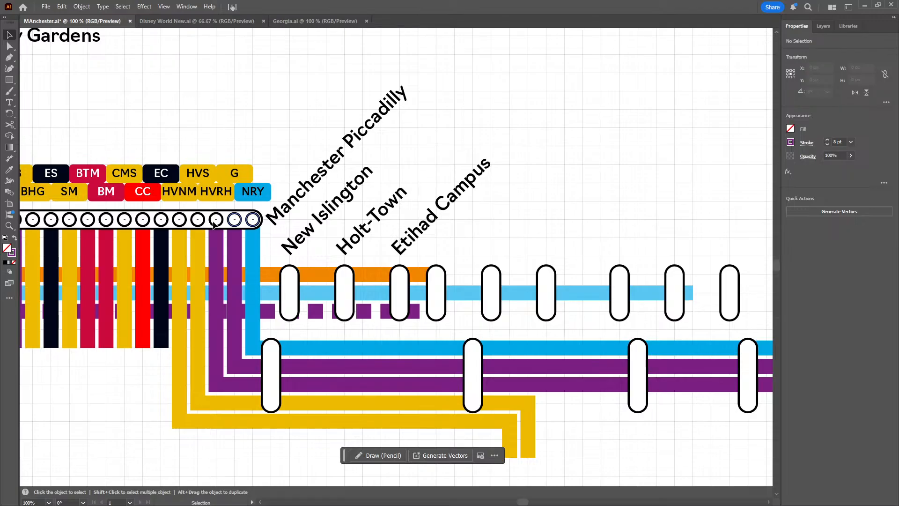
left_click(215, 226)
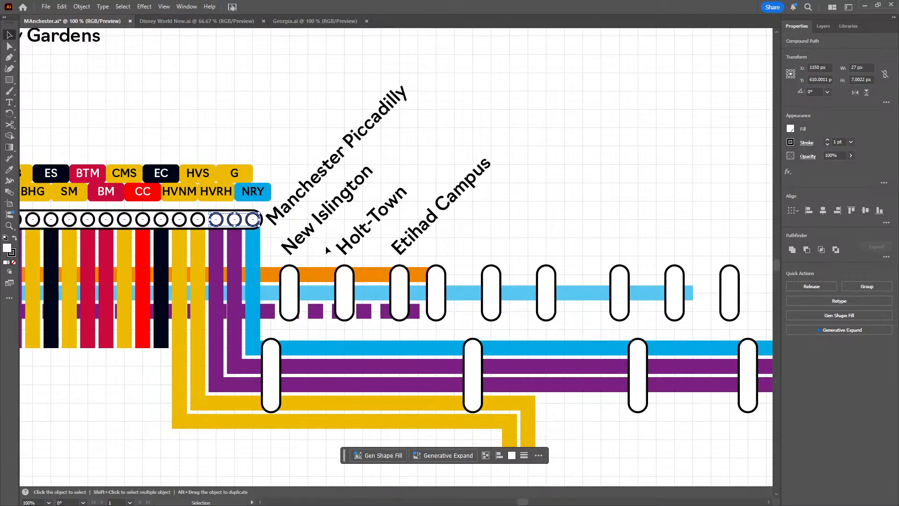
key("a")
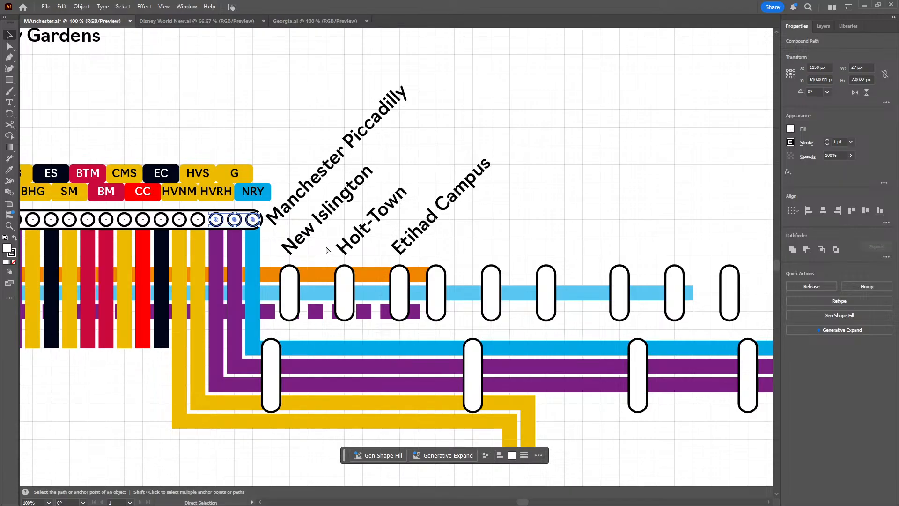
key("ctrl+v")
key("v")
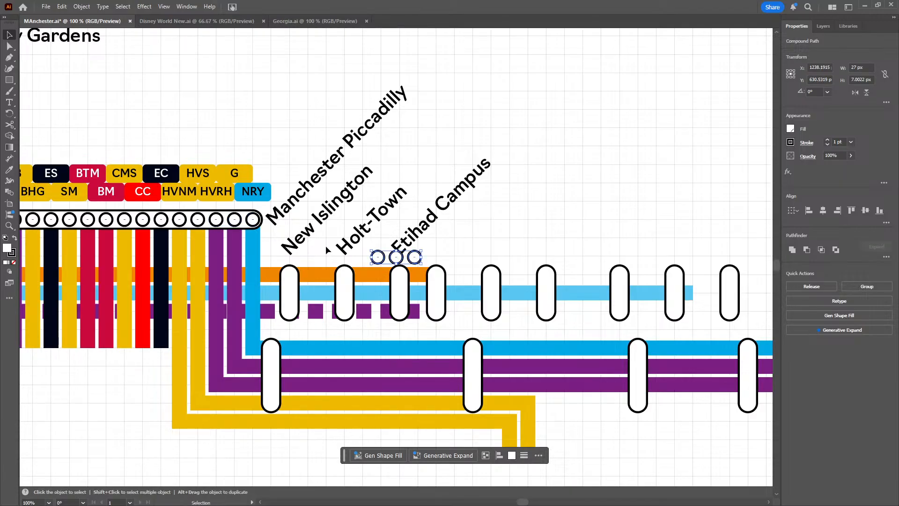
Rotate the copied row of three circles to 90° and place it inside the New Islington capsule
left_click(817, 92)
type("90")
key("Return")
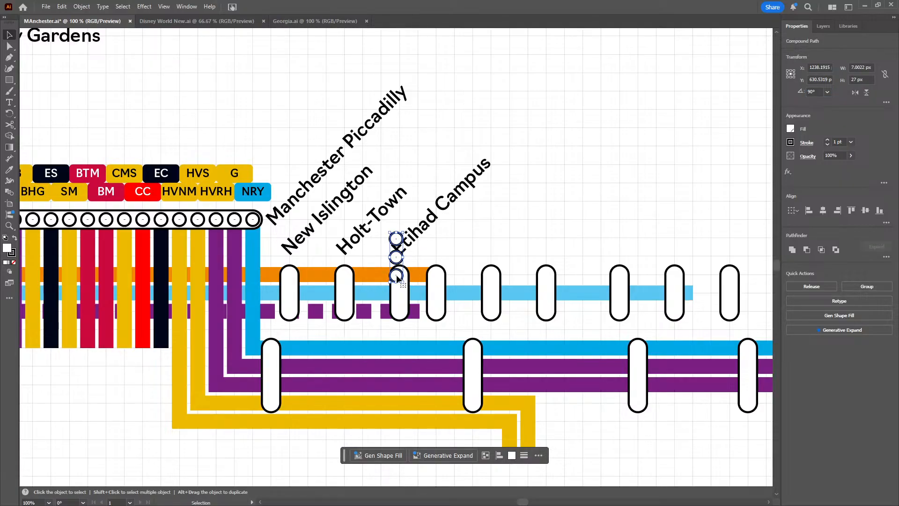
left_click_drag(396, 276, 294, 312)
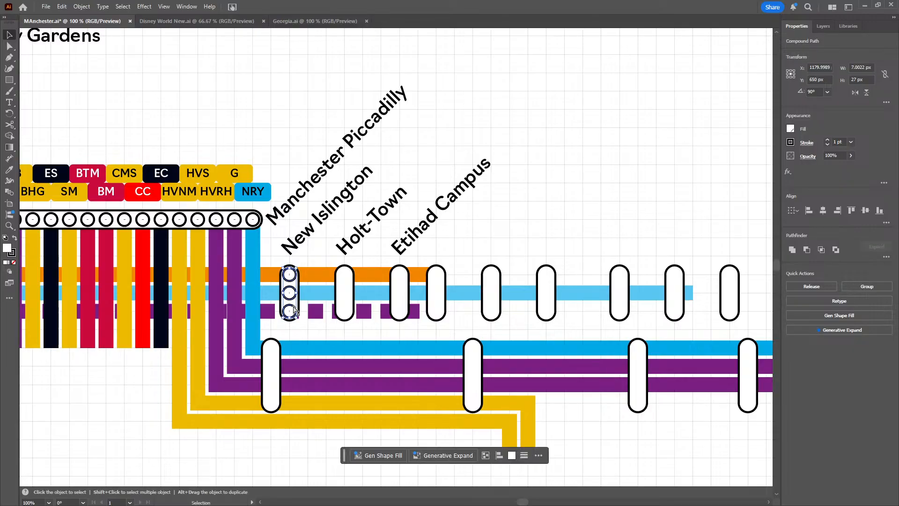
Place a copy of the vertical three-circle set inside the Holt-Town capsule
key("a")
key("ctrl+v")
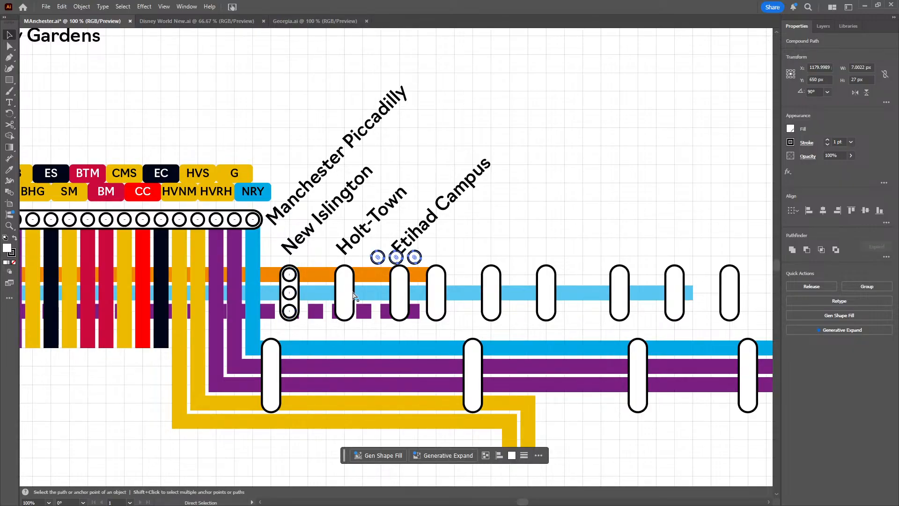
key("v")
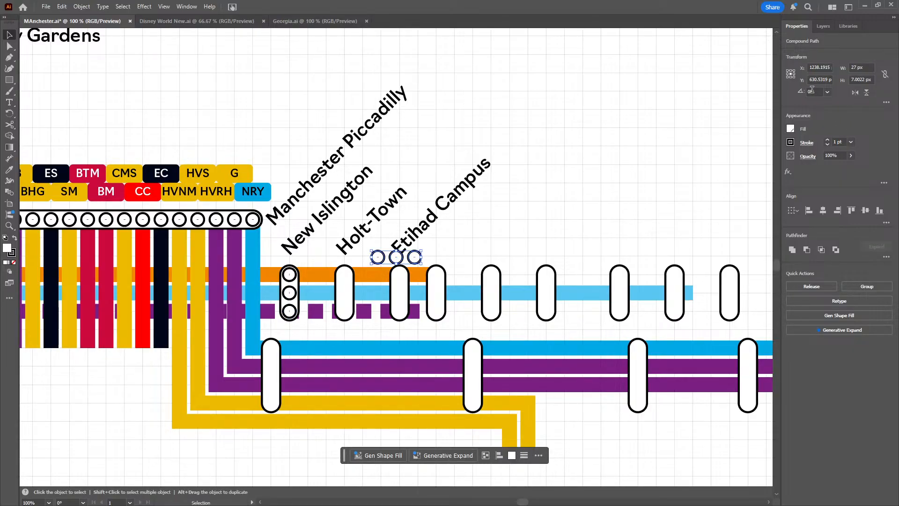
key("ctrl+z")
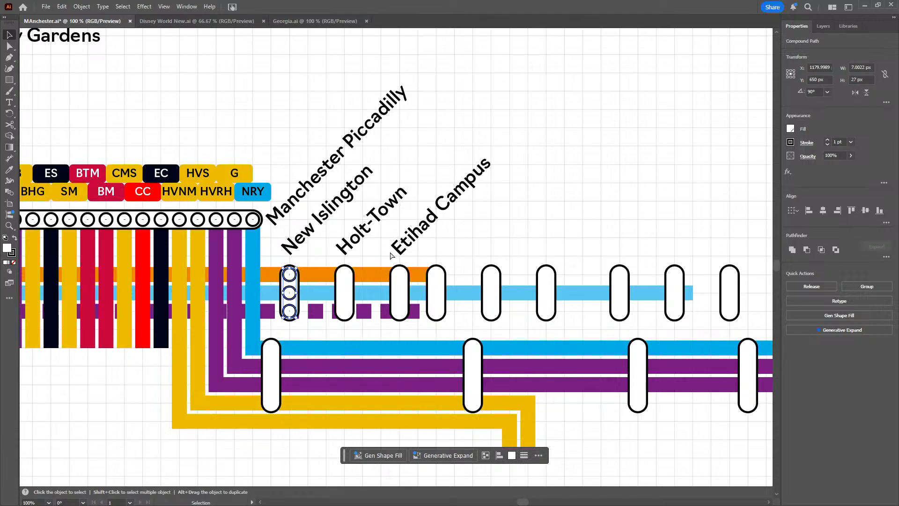
key("ctrl+v")
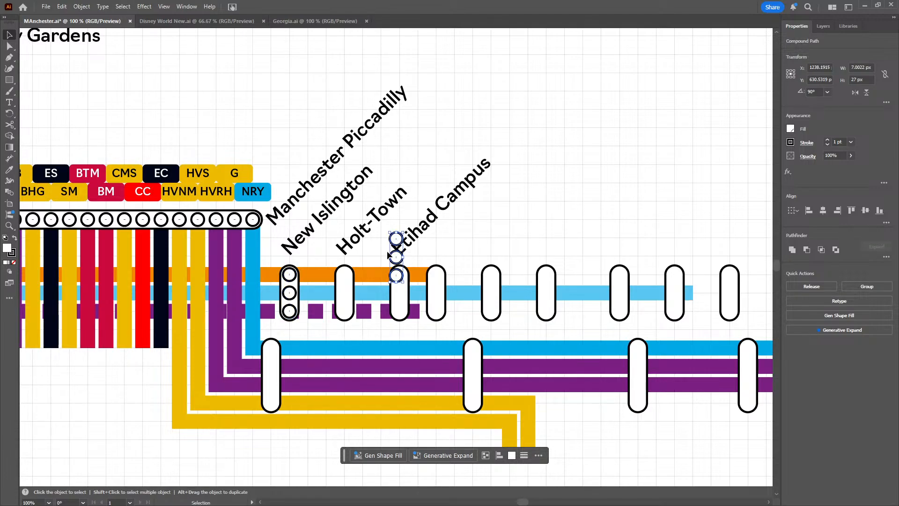
left_click_drag(397, 270, 351, 310)
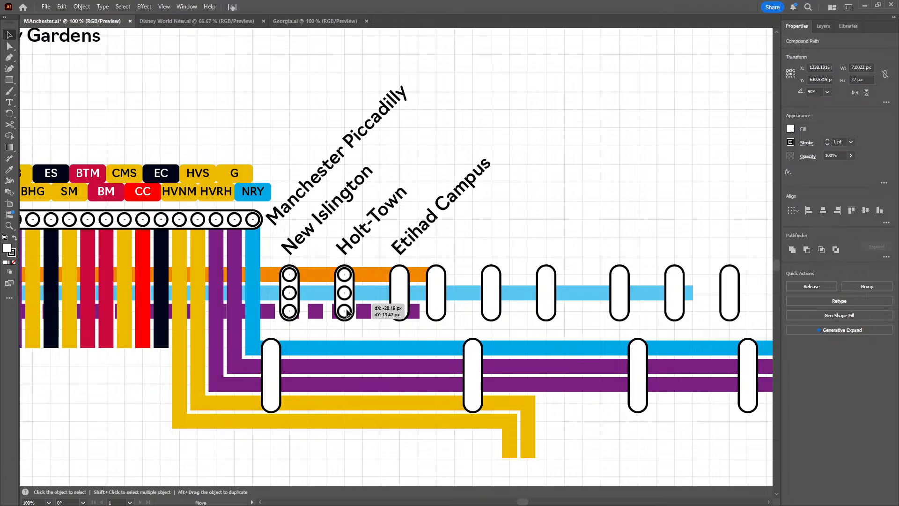
Place another copy of the vertical three-circle set inside the Etihad Campus capsule
key("a")
key("v")
key("ctrl+v")
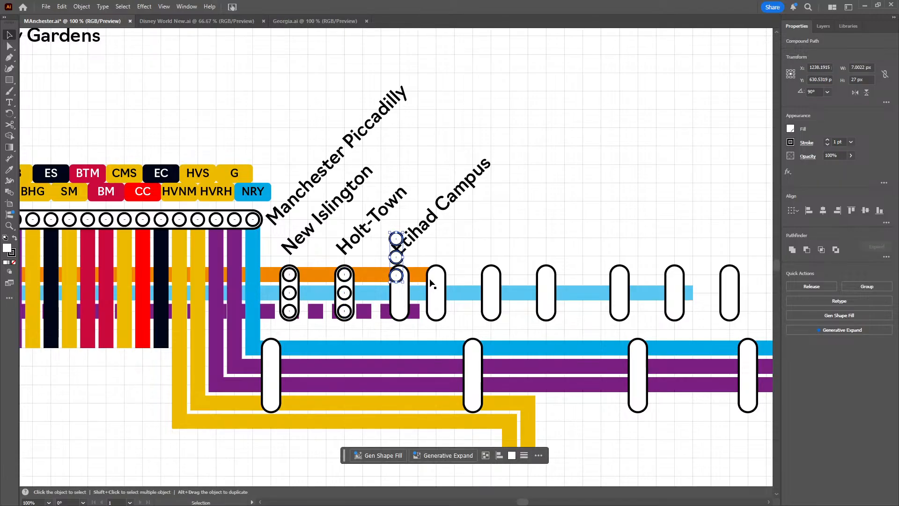
mouse_move(398, 281)
left_mouse_down()
mouse_move(399, 306)
mouse_move(400, 282)
left_mouse_up()
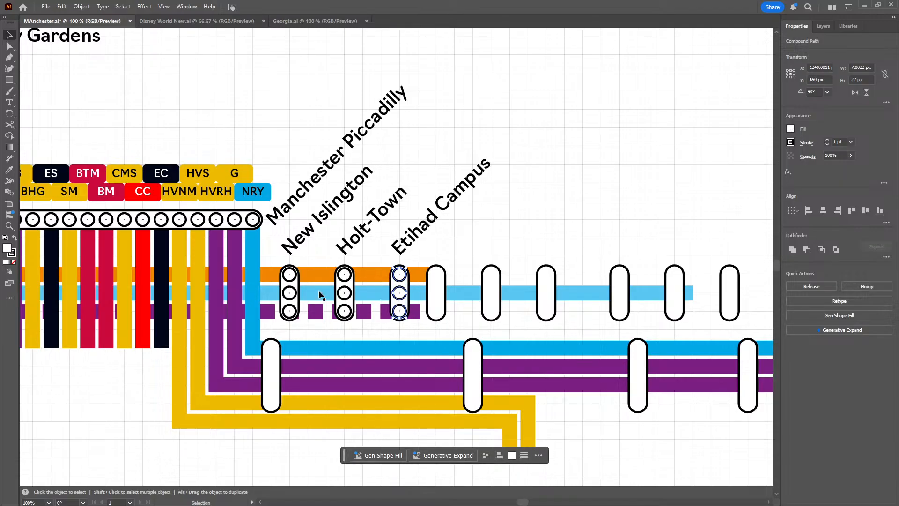
Check the individual circles in the New Islington and Holt-Town capsules for their alignment with the lines
left_click(346, 281)
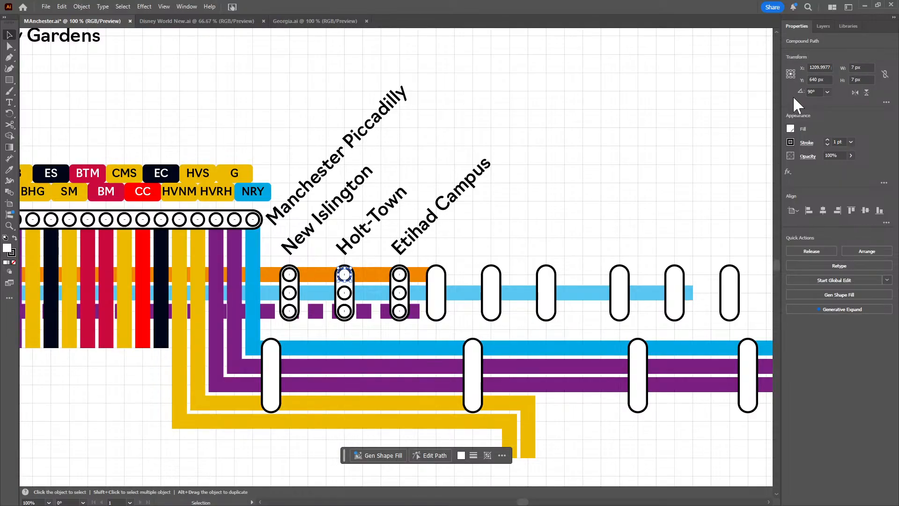
left_click(290, 274)
scroll(828, 72, "up", 1)
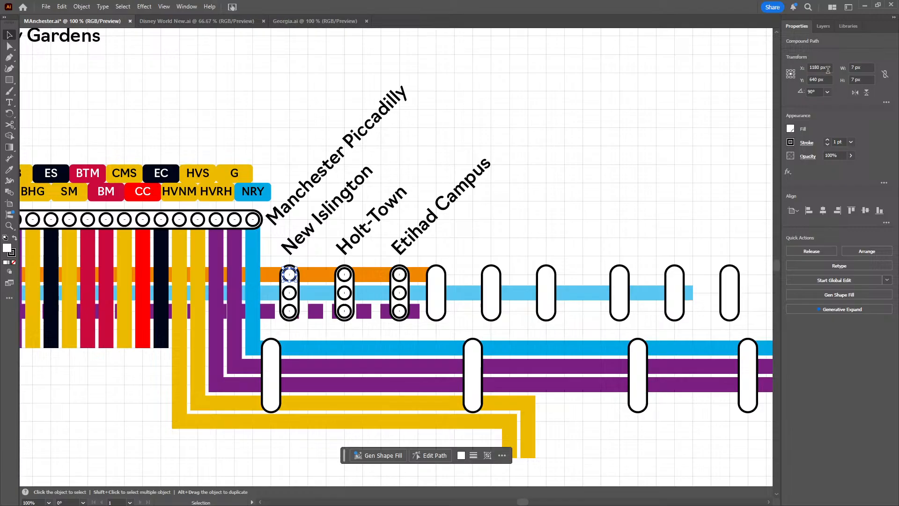
left_click(291, 294)
key("shift+Down")
left_click(347, 315)
left_click(350, 298)
left_click(345, 314)
left_click(345, 294)
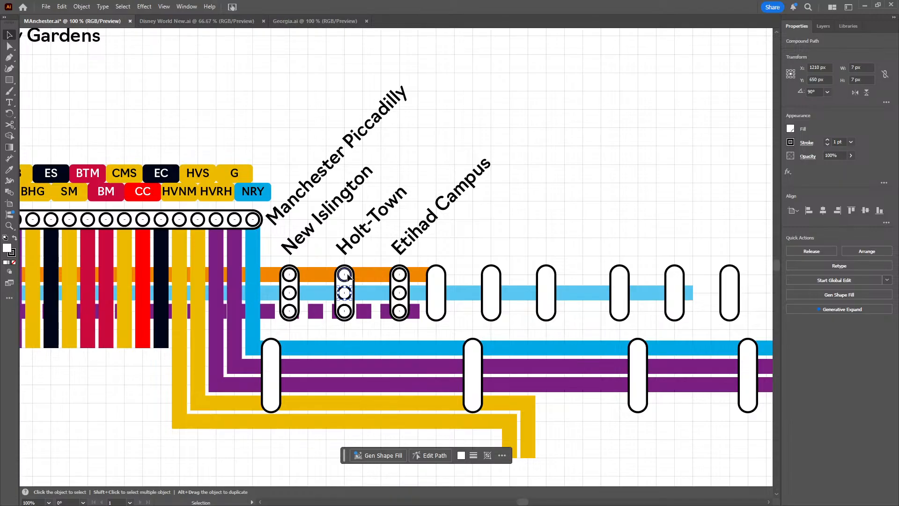
left_click(345, 275)
left_click(451, 248)
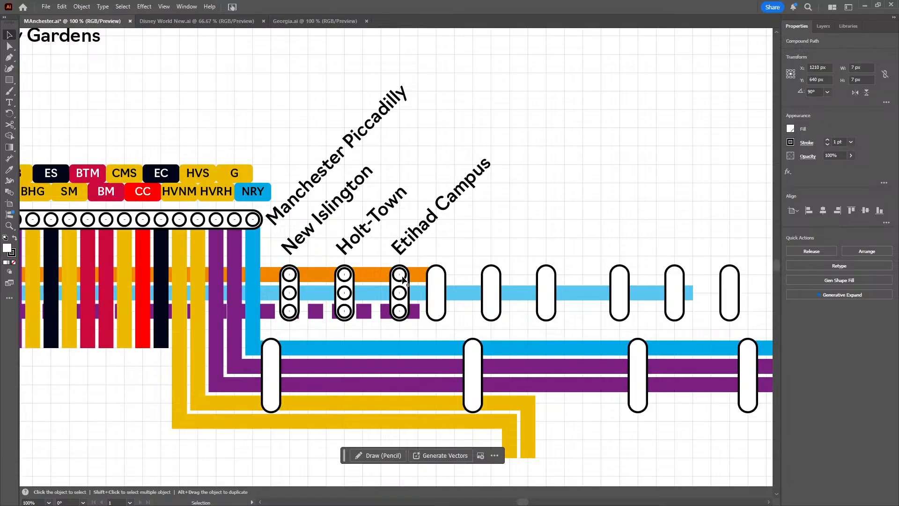
Place a copy of the vertical three-circle set inside the fourth upper-row capsule, just east of Etihad Campus
key("ctrl+v")
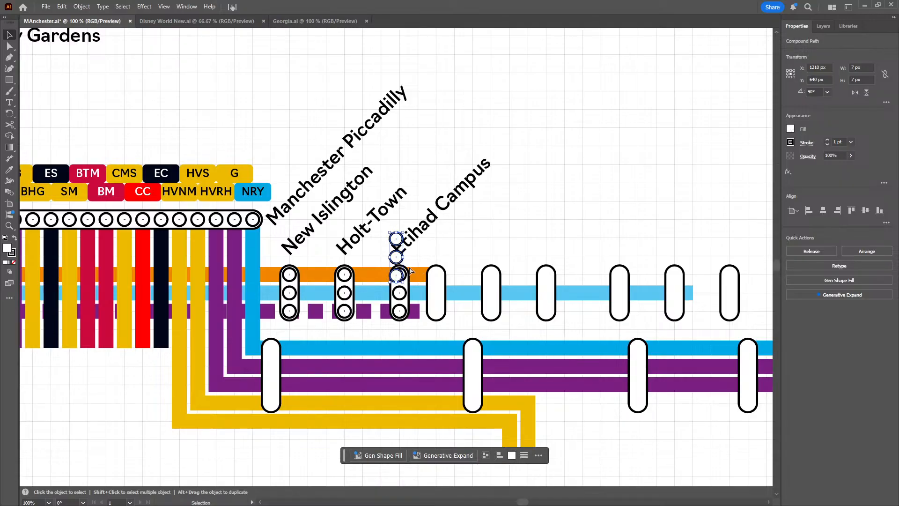
left_click_drag(396, 276, 440, 305)
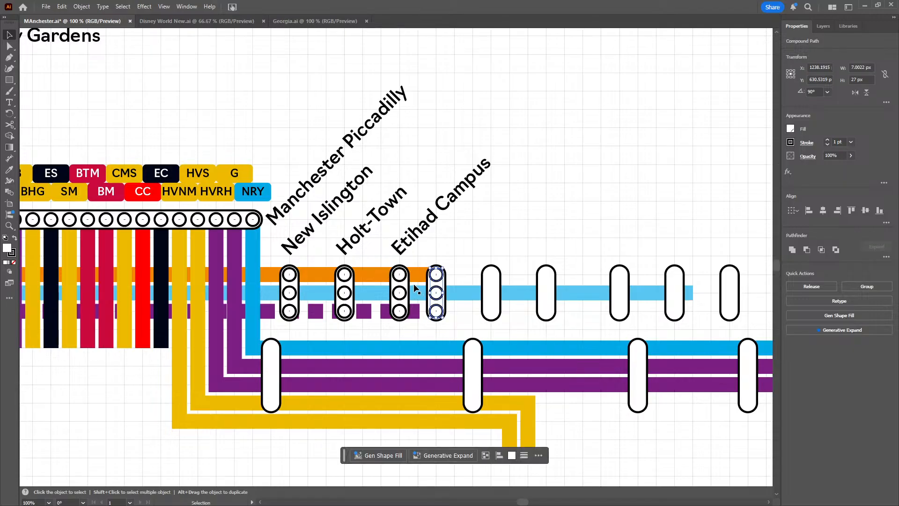
left_click(496, 231)
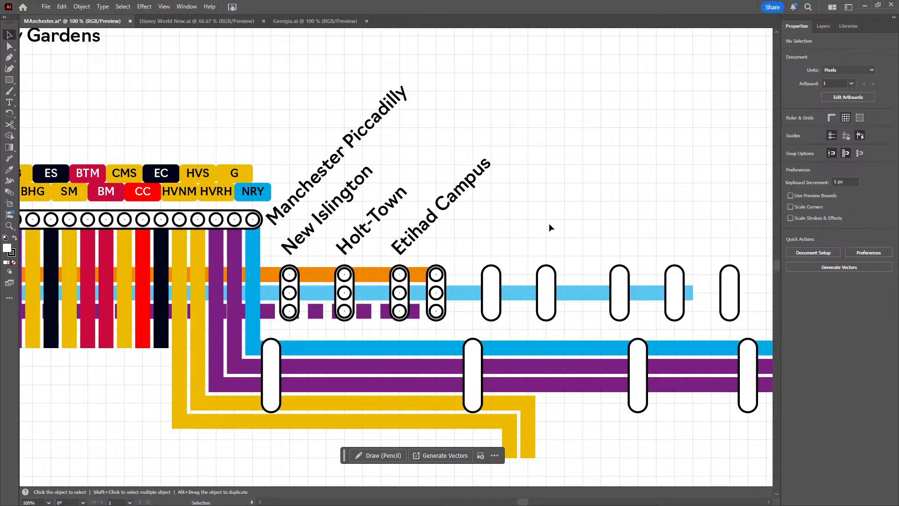
Delete the fourth upper-row capsule, just east of Etihad Campus, together with its three circles
left_click_drag(548, 223, 419, 168)
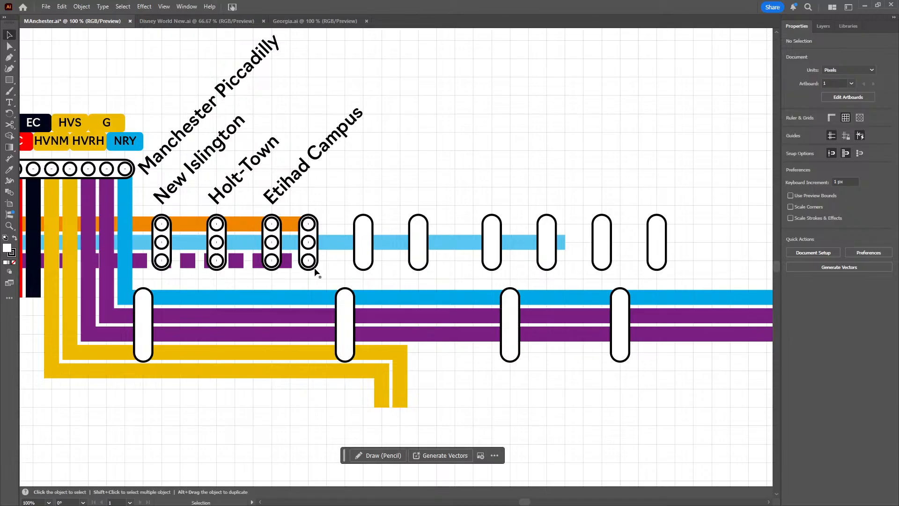
left_click(303, 256)
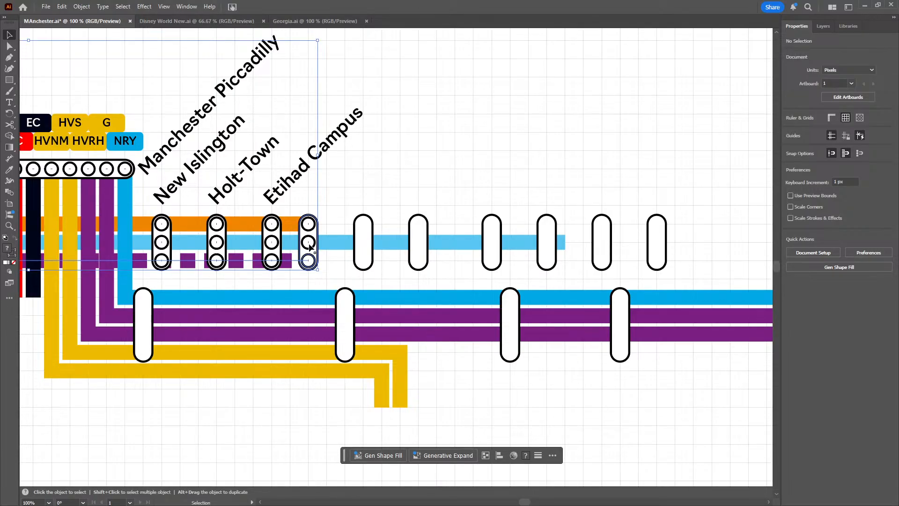
left_click(386, 208)
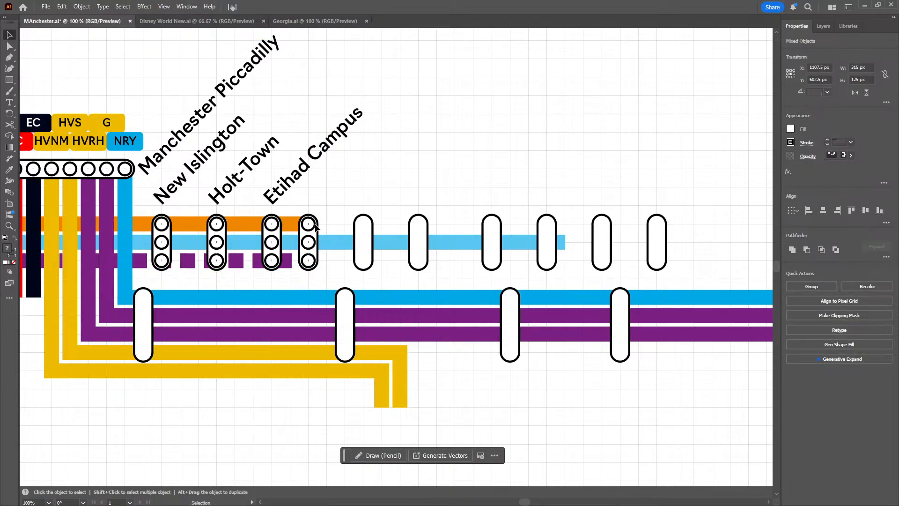
left_click(314, 252)
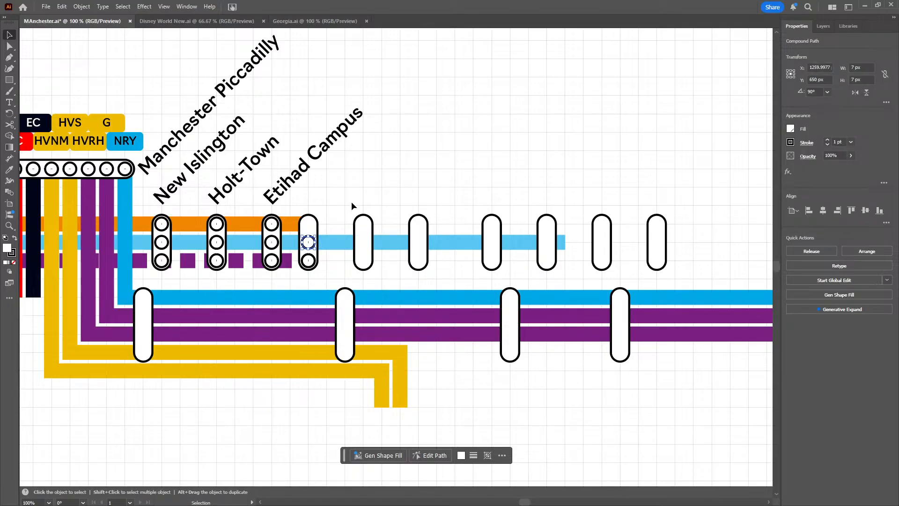
key("Delete")
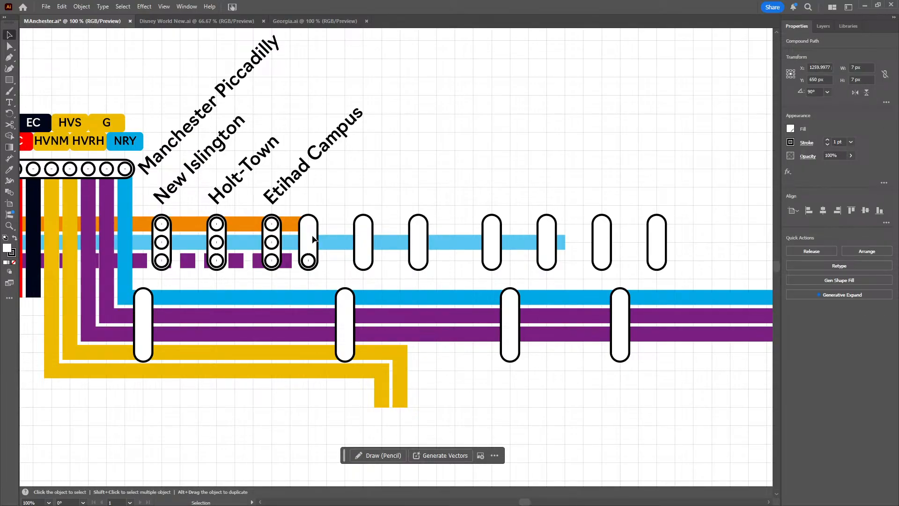
key("ctrl+shift+a")
left_click(312, 240)
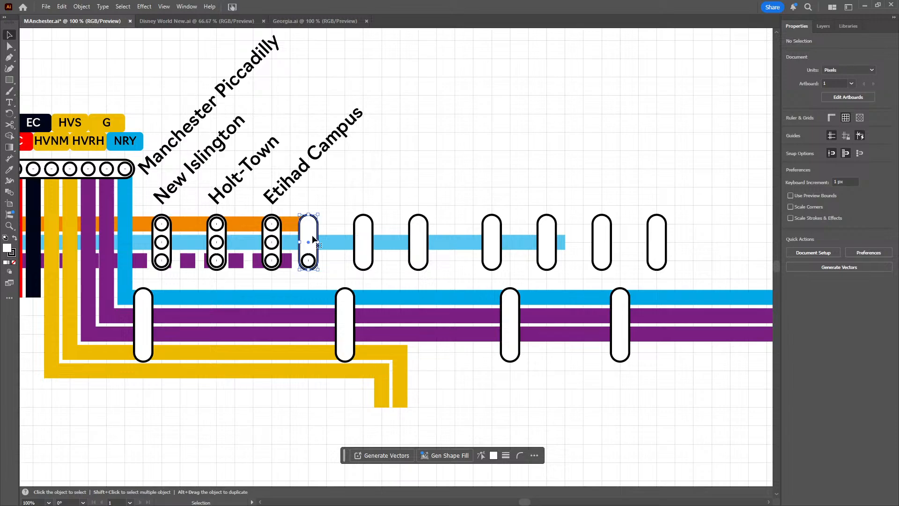
key("Delete")
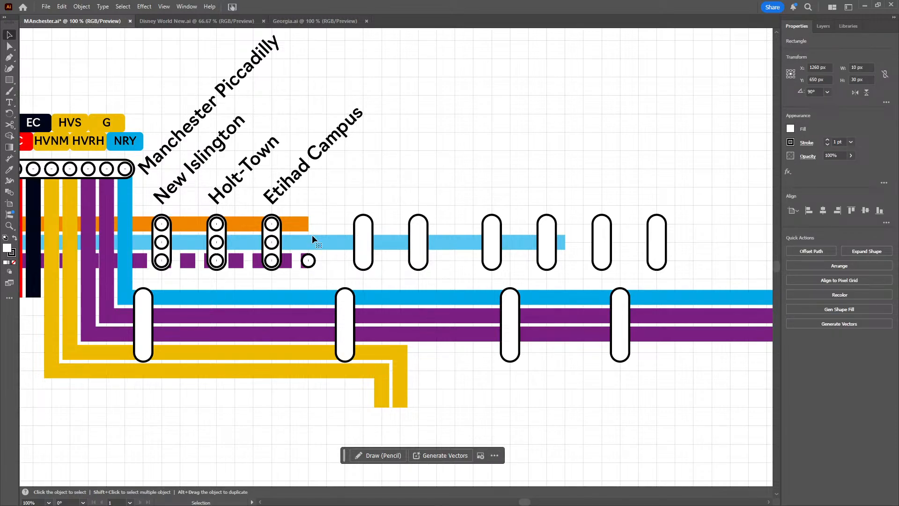
key("ctrl+shift+a")
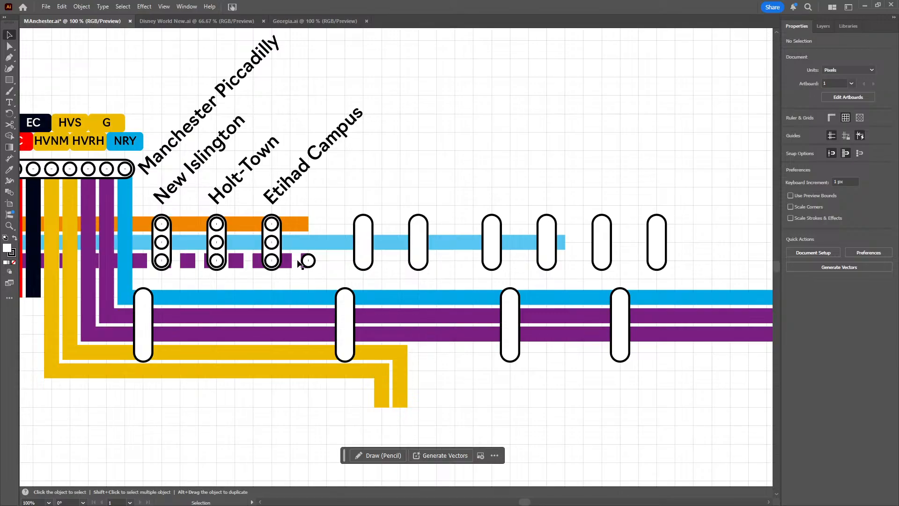
left_click(309, 261)
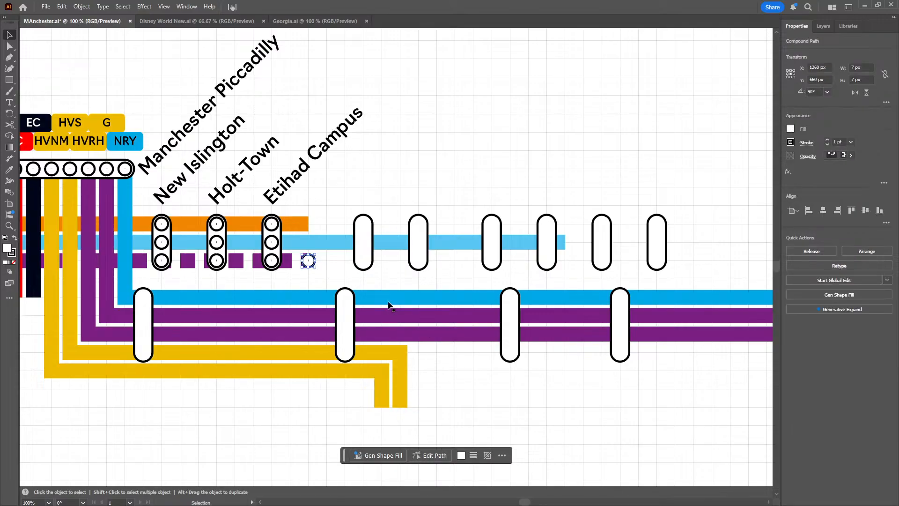
key("Delete")
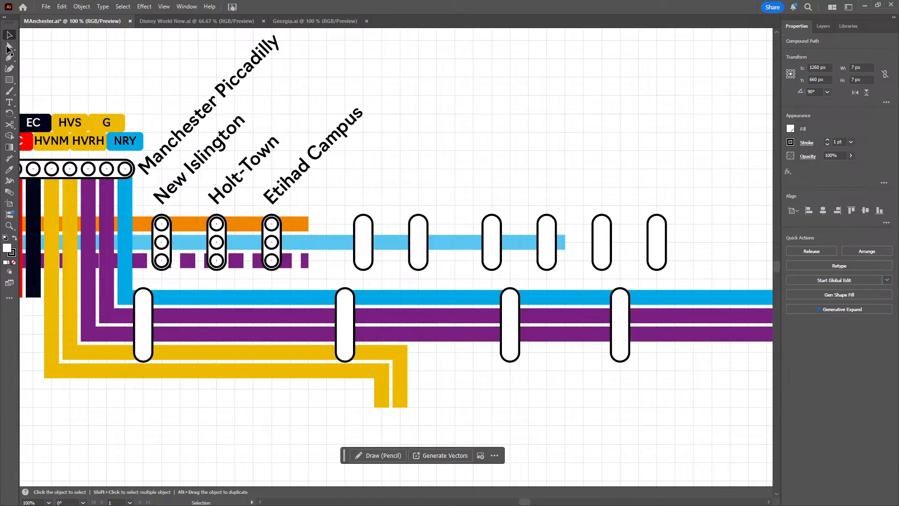
key("ctrl+shift+a")
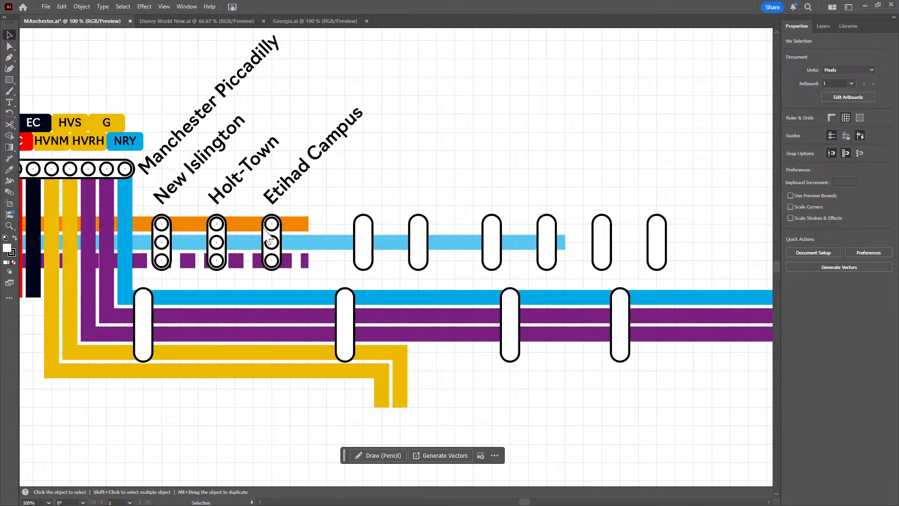
Shorten the dashed purple line and the orange line so both end at the Etihad Campus capsule
key("a")
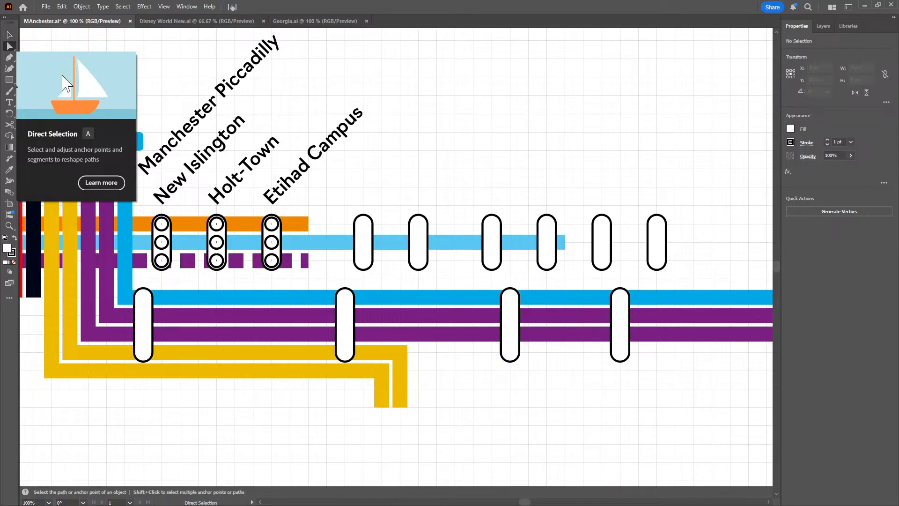
left_click_drag(307, 264, 297, 264)
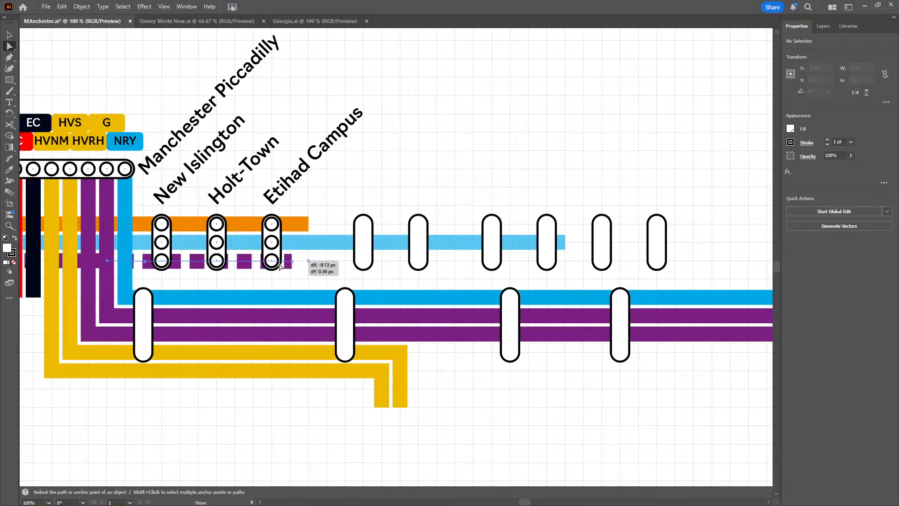
left_click(309, 227)
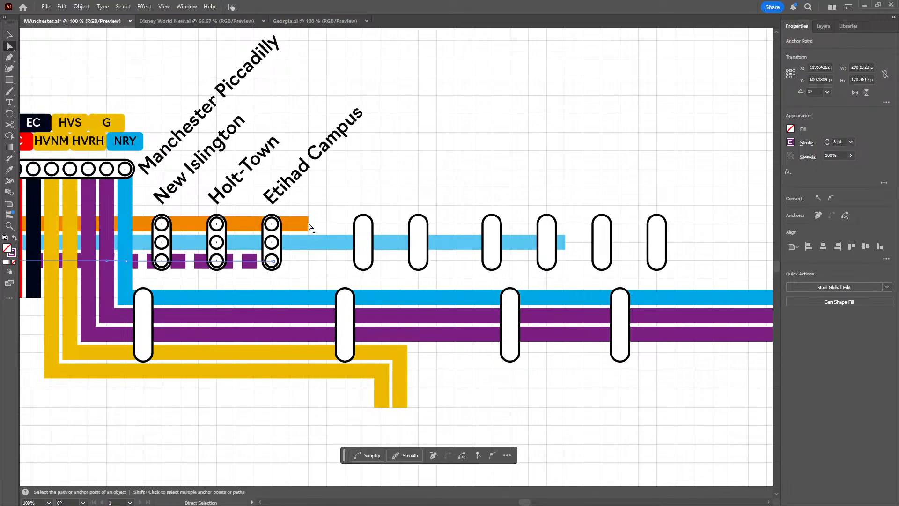
left_click_drag(309, 227, 272, 224)
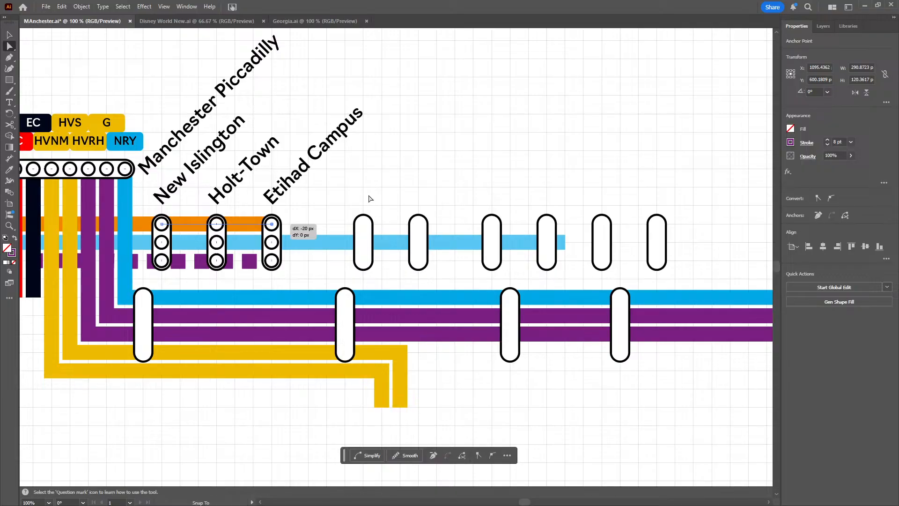
left_click(371, 211)
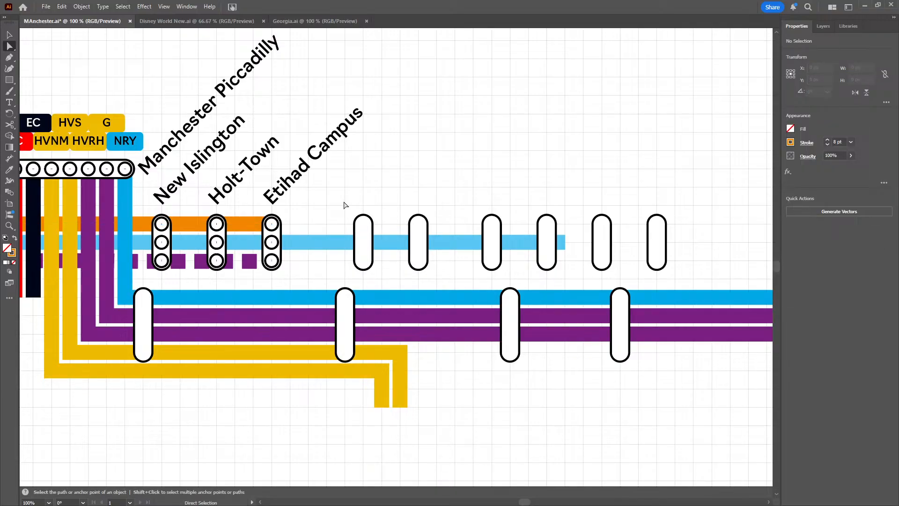
Move the six empty upper-row capsules east of Etihad Campus west together, setting their X position to 1351 px
left_click_drag(344, 202, 677, 230)
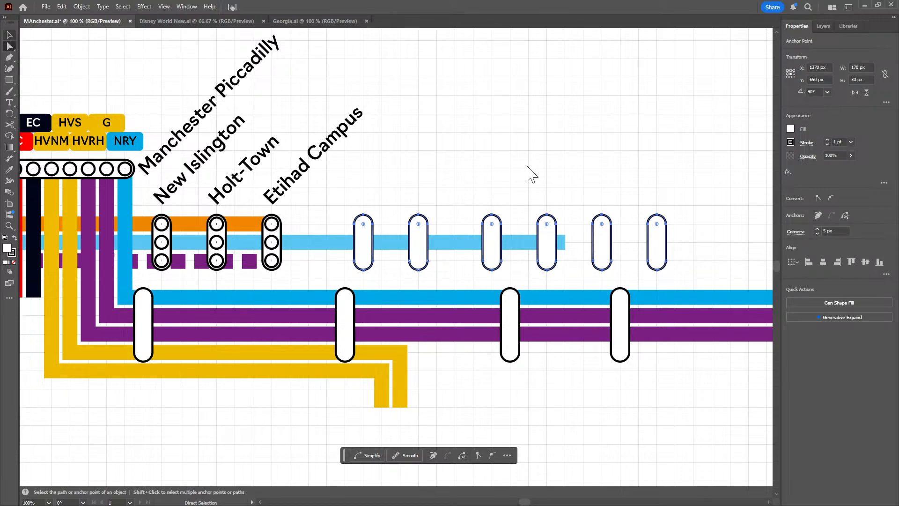
key("v")
left_click(729, 198)
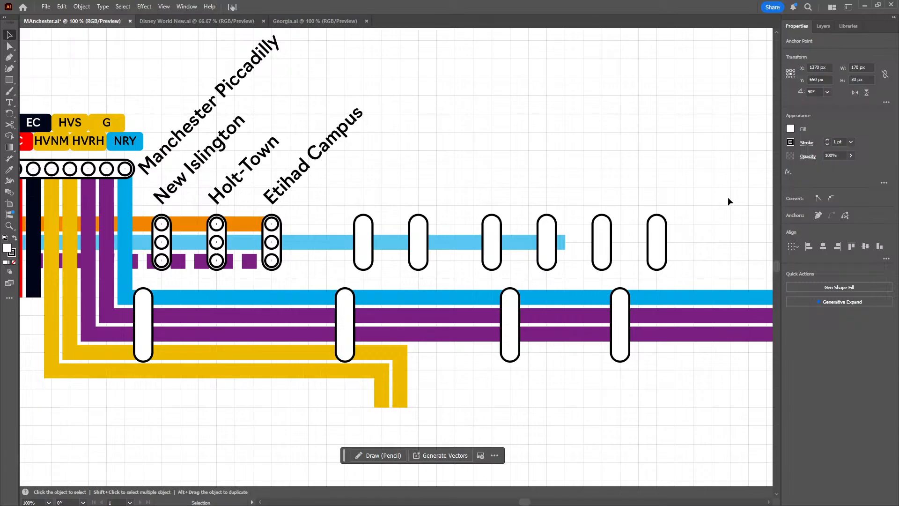
left_click_drag(703, 204, 356, 220)
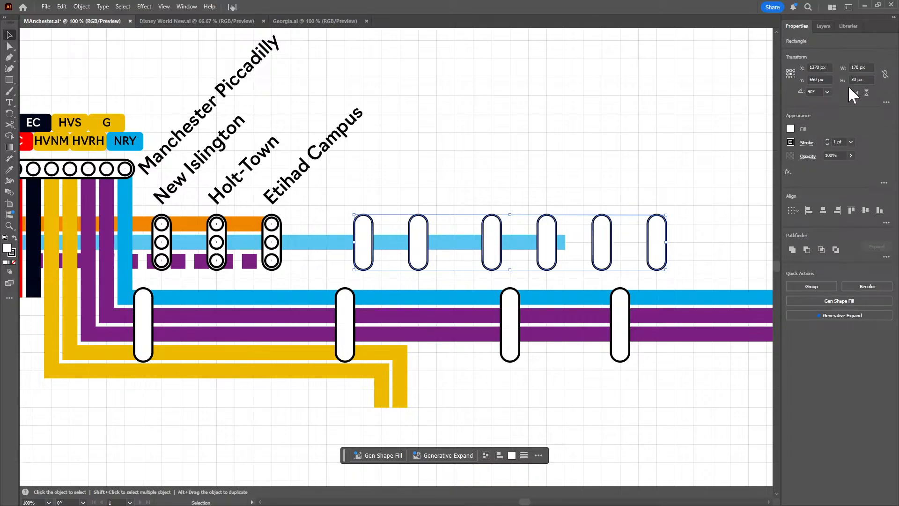
scroll(823, 67, "down", 14)
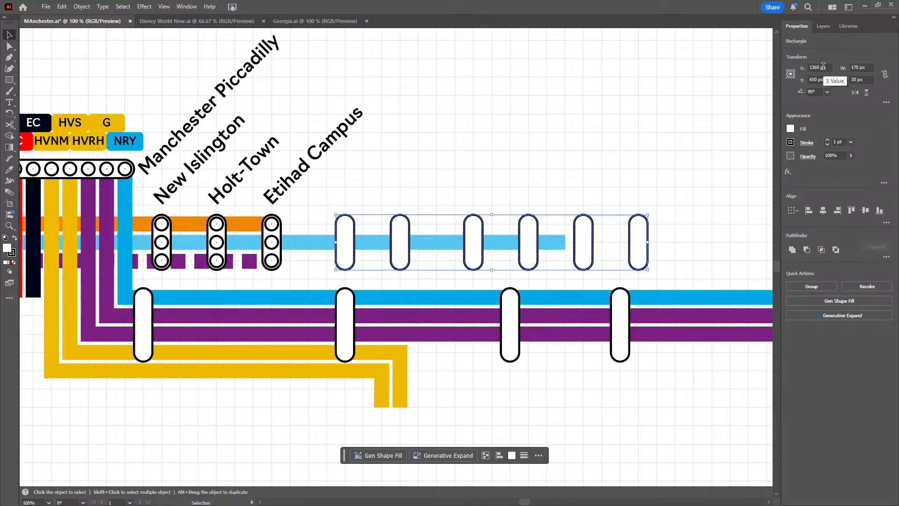
scroll(824, 67, "down", 5)
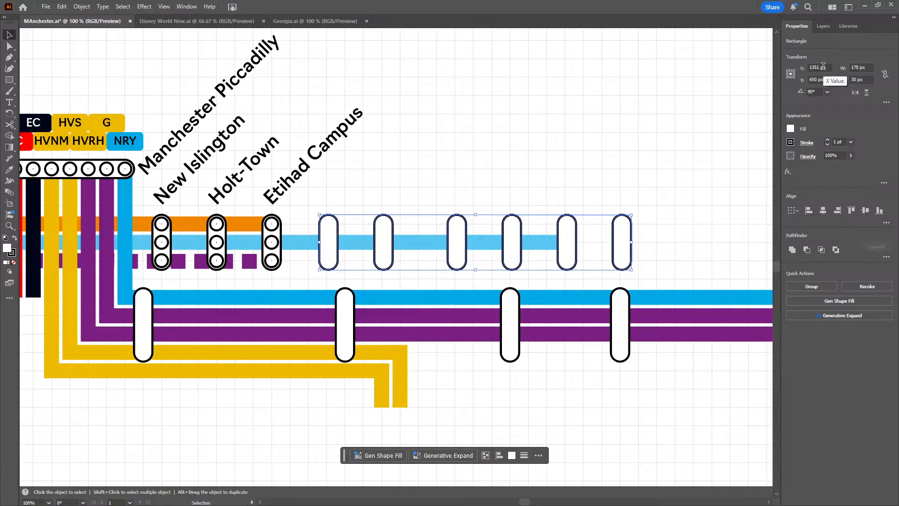
left_click(662, 135)
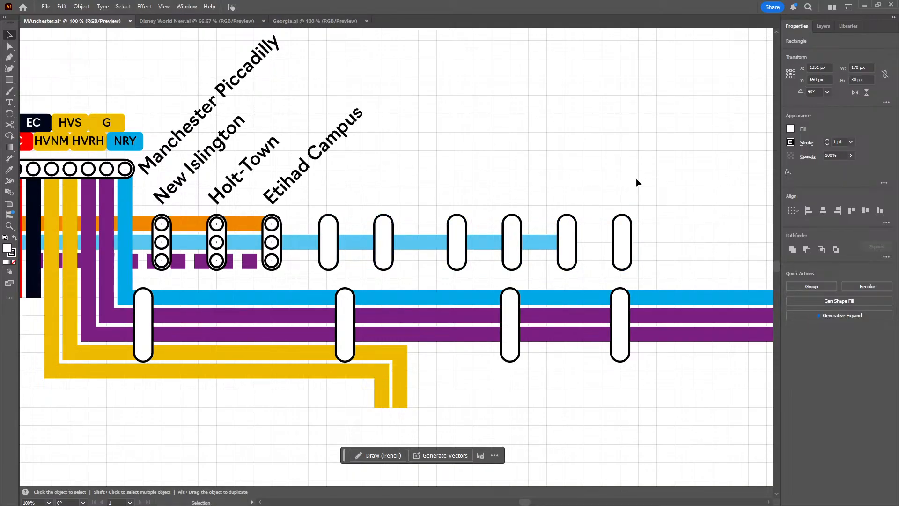
Extend the light-blue line east to just beyond the last upper-row capsule, making its path 570 px wide
left_click_drag(642, 183, 555, 163)
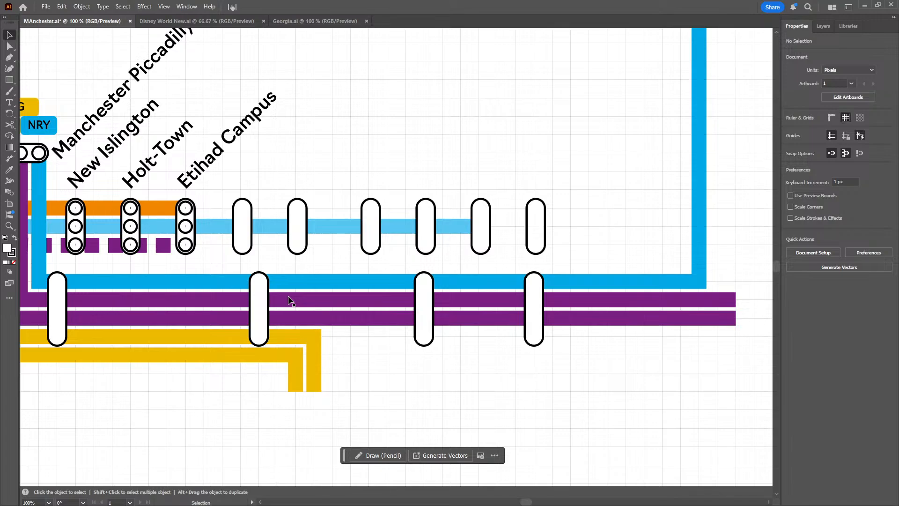
left_click_drag(489, 237, 543, 275)
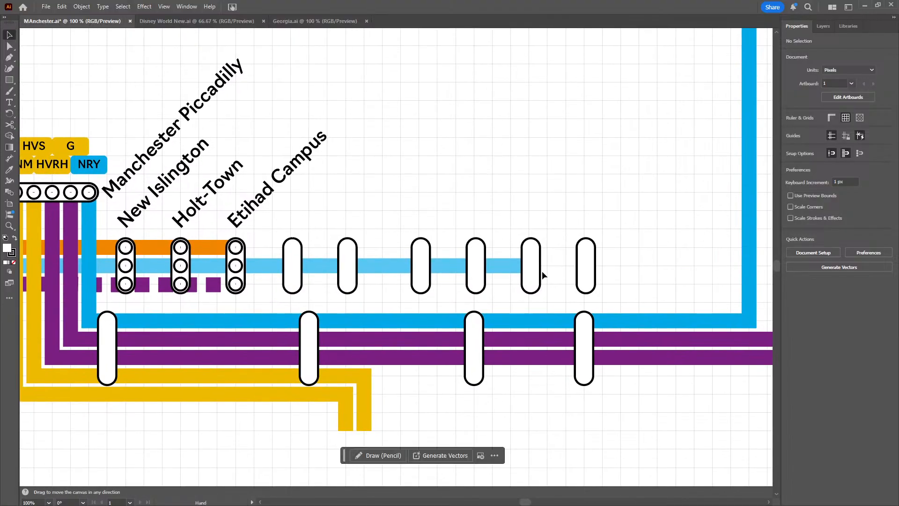
left_click(529, 266)
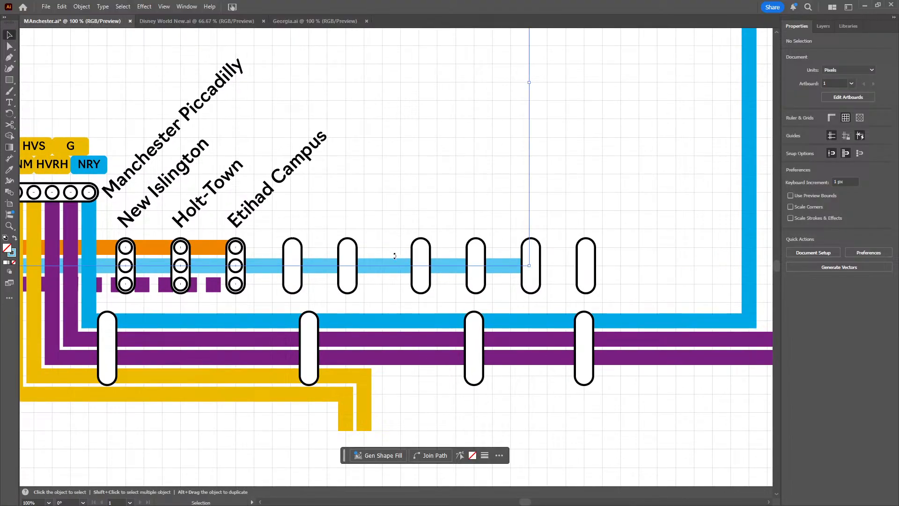
left_click_drag(529, 82, 597, 83)
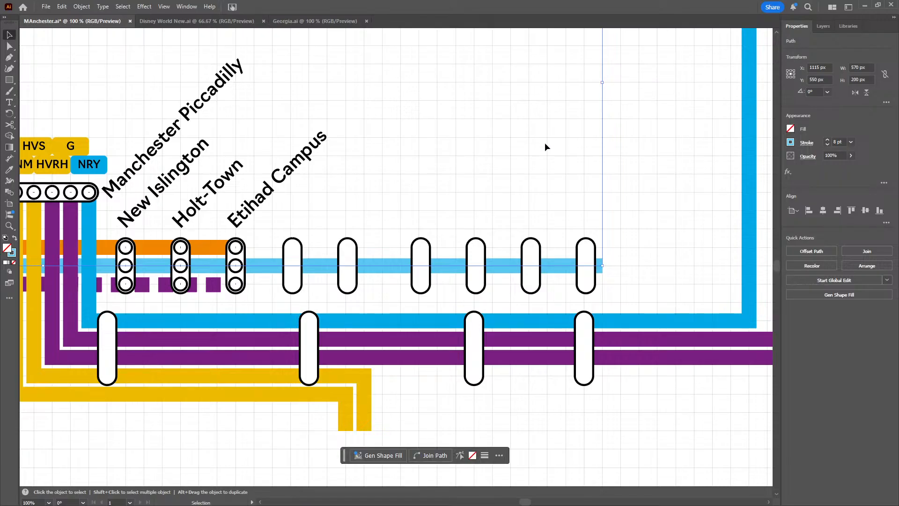
left_click(517, 225)
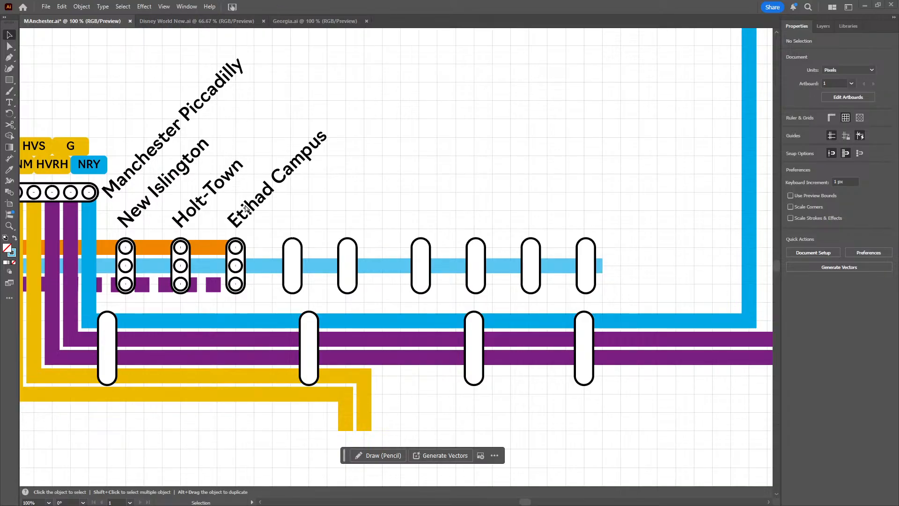
Place a copy of the Etihad Campus label above the first empty capsule east of Etihad Campus, level with the original
key("ctrl+v")
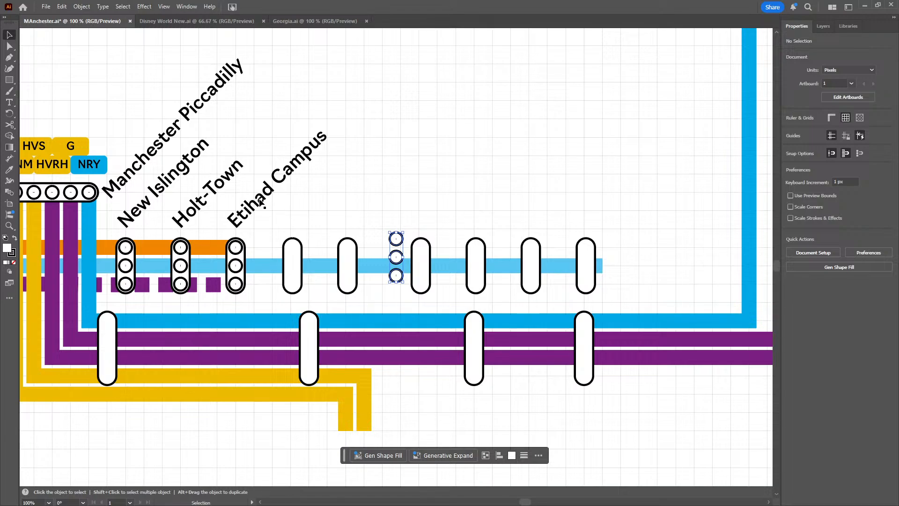
key("Delete")
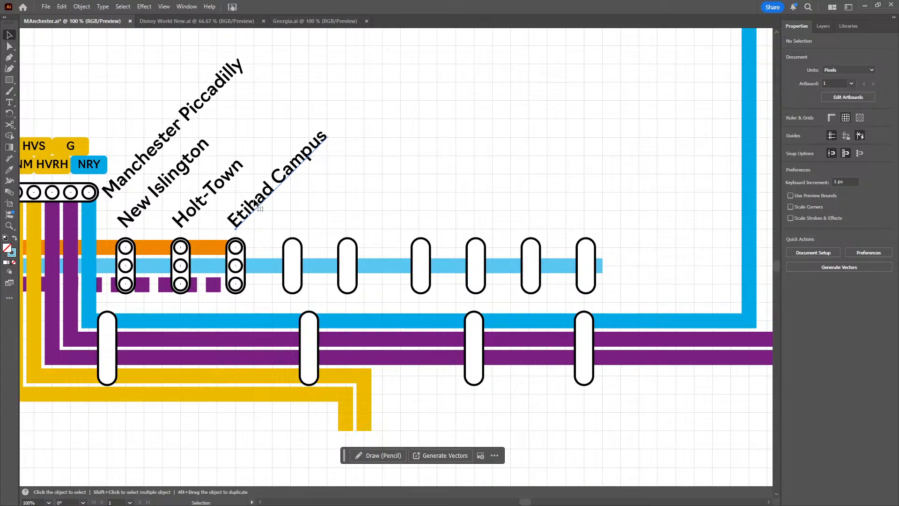
left_click(258, 206)
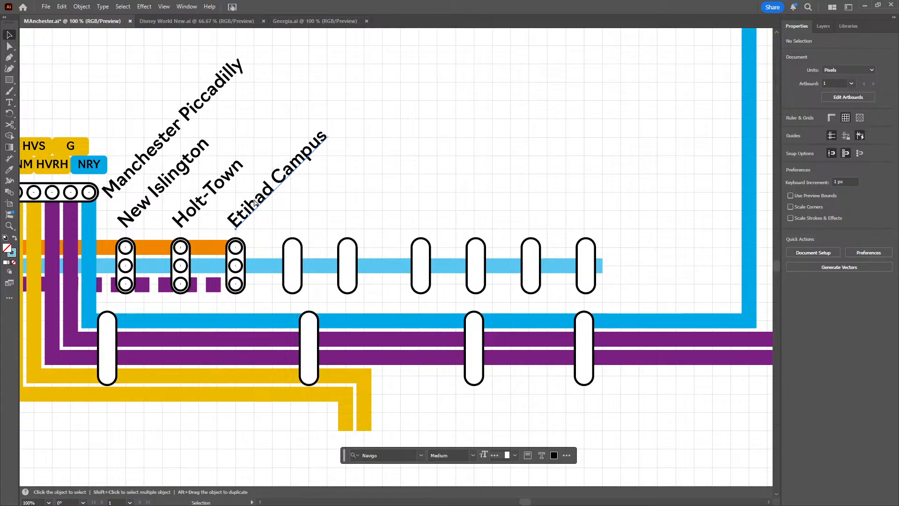
left_click_drag(255, 202, 371, 284, "alt")
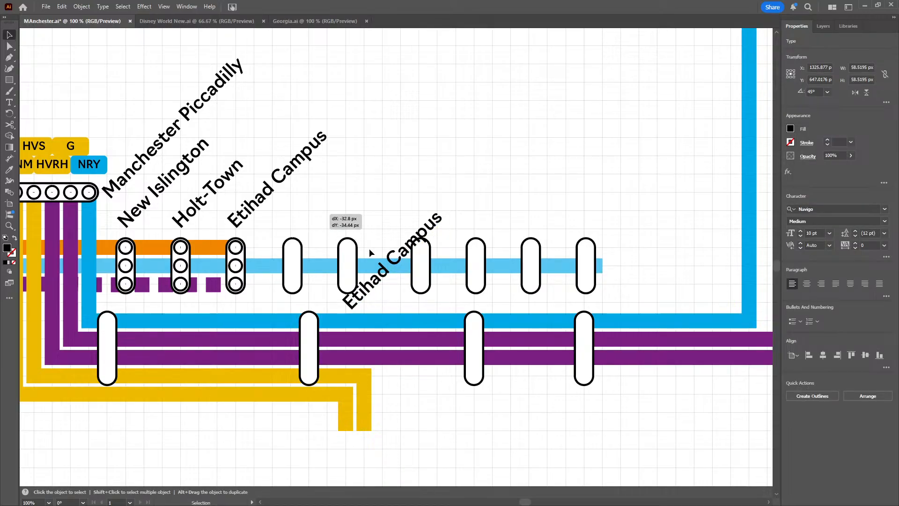
left_click_drag(380, 273, 302, 210)
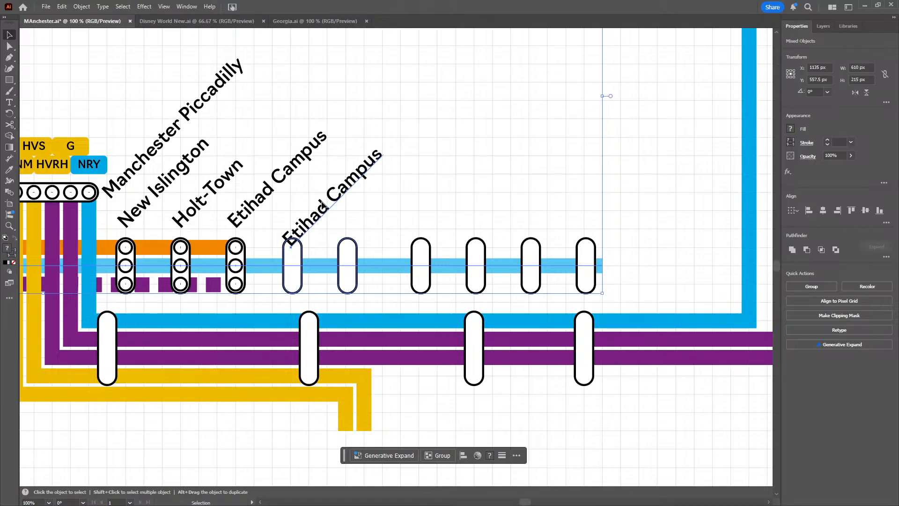
left_click(643, 203)
left_click_drag(316, 224, 313, 208)
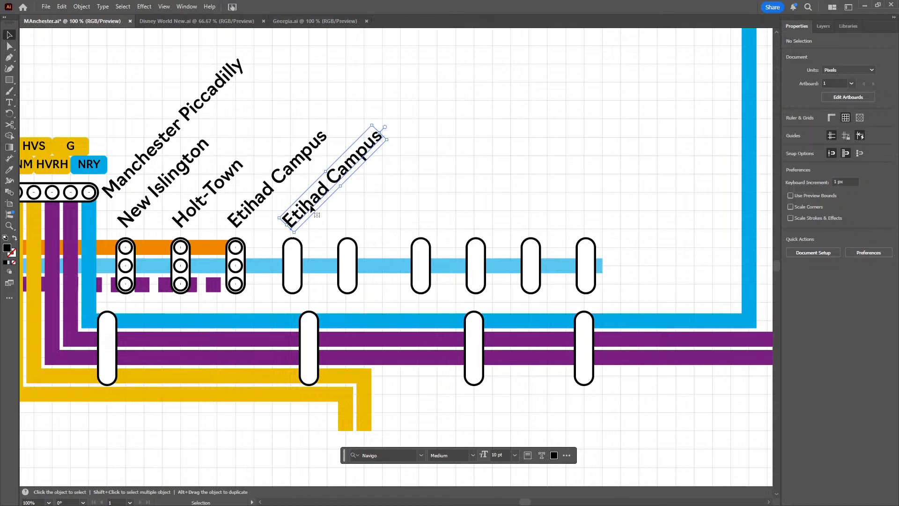
Change the copied label's text to "Velopark"
double_click(313, 209)
key("ctrl+a")
type("Velopark")
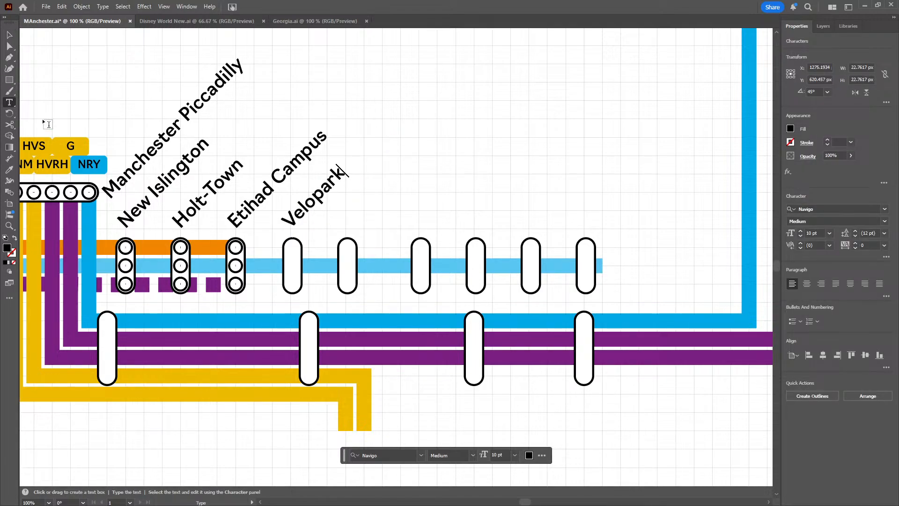
left_click(9, 34)
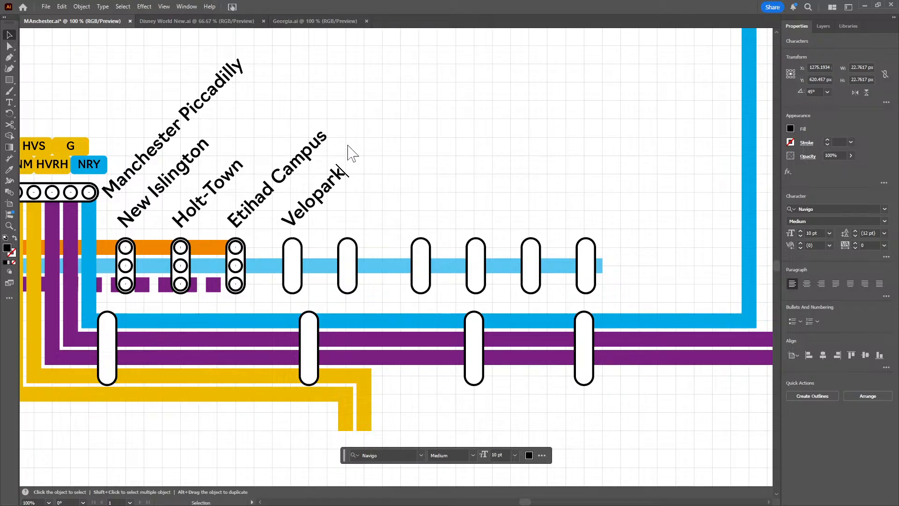
Paste another station label above the capsule east of Velopark and change its text to "Clayton Hall"
key("ctrl+v")
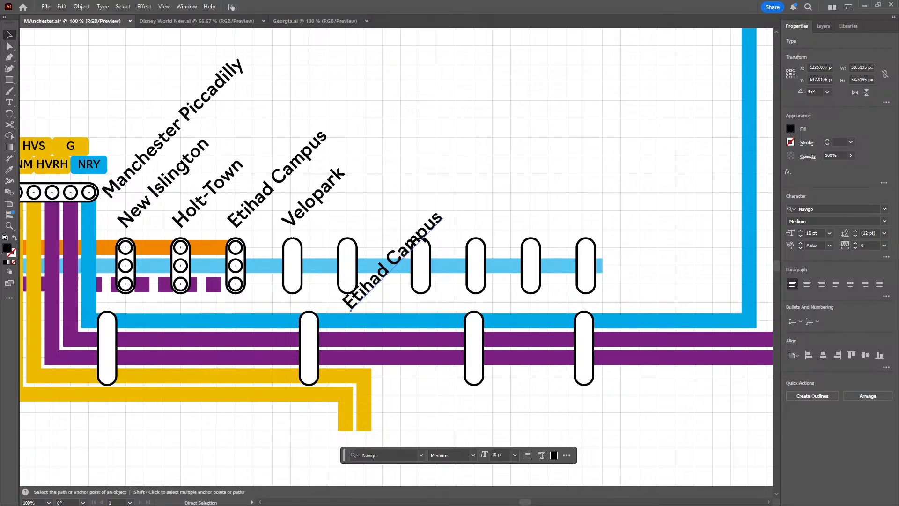
left_click_drag(366, 291, 368, 209)
double_click(366, 210)
key("ctrl+a")
type("Clayton Hall")
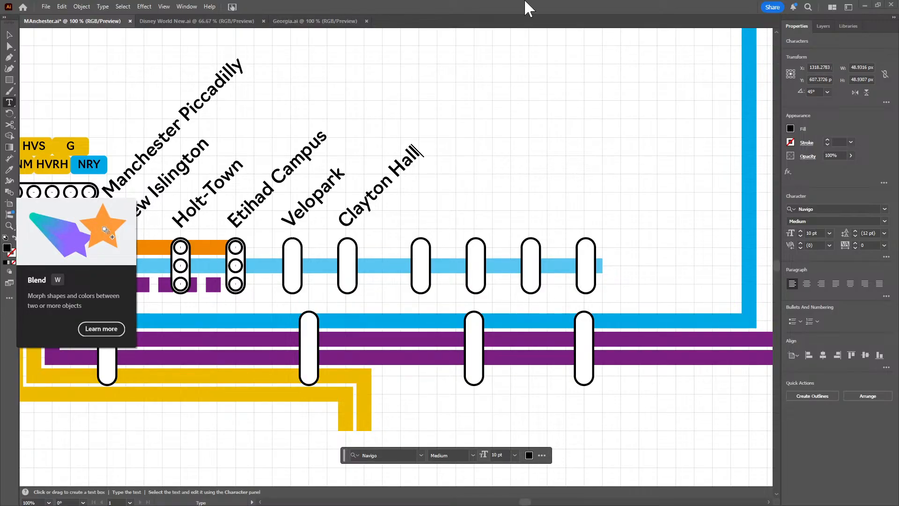
left_click(12, 36)
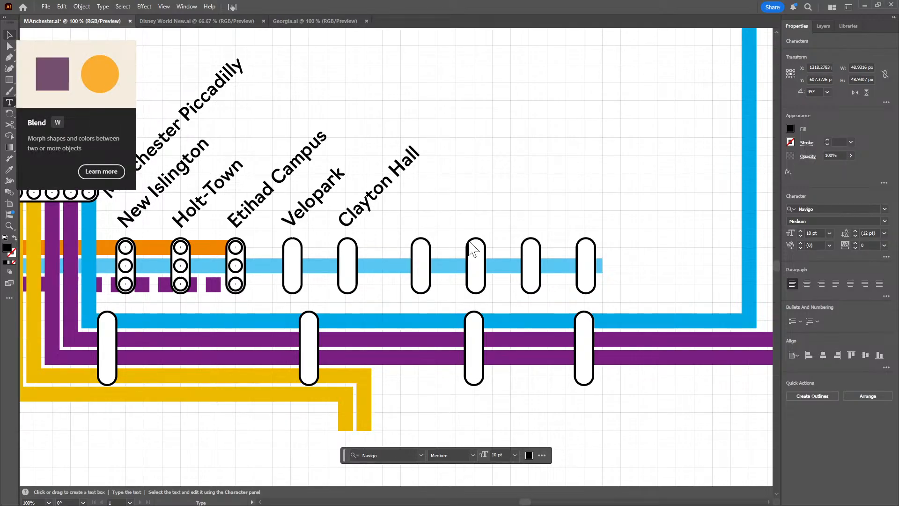
Move the four capsules east of Clayton Hall west together to X 1375 px and check the position of the last three
left_click_drag(407, 224, 600, 246)
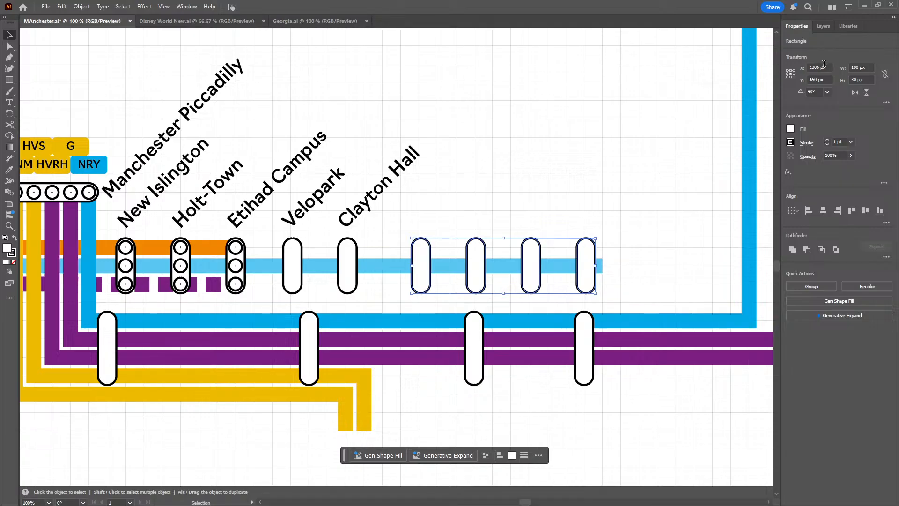
scroll(824, 63, "down", 11)
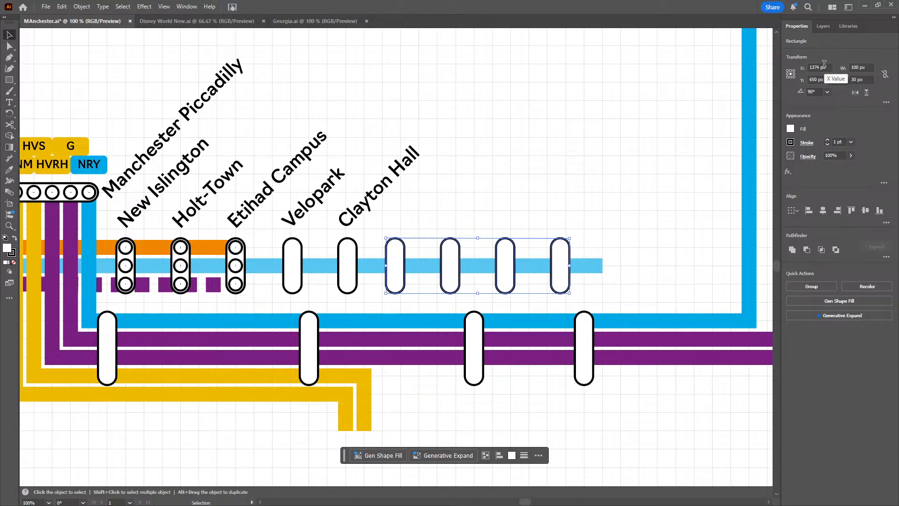
scroll(824, 64, "up", 1)
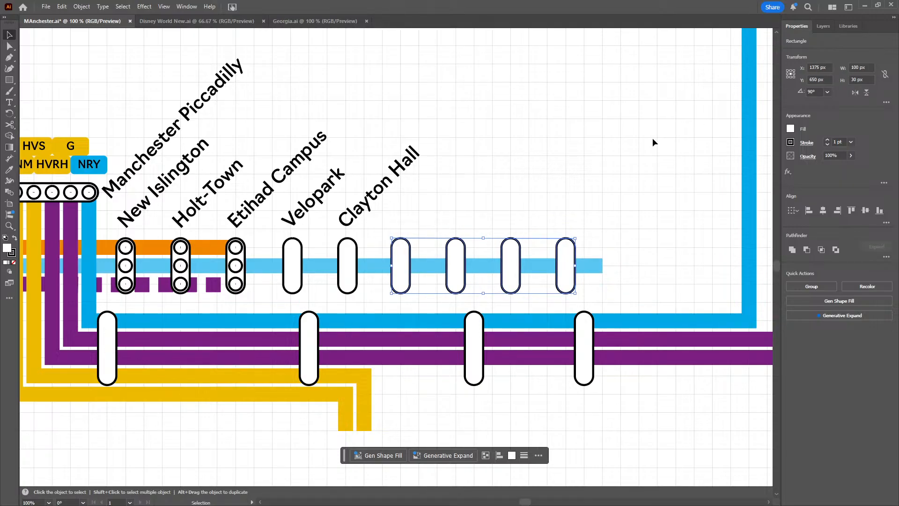
left_click(539, 218)
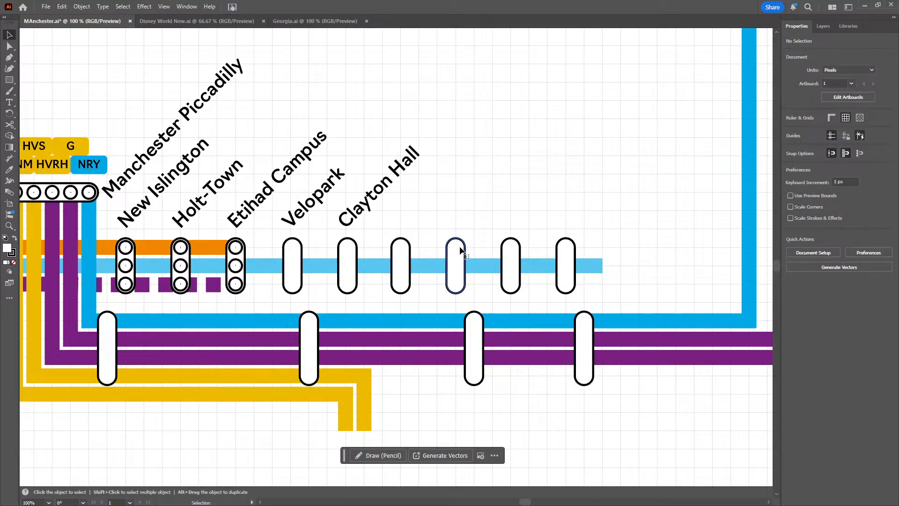
left_click(462, 249)
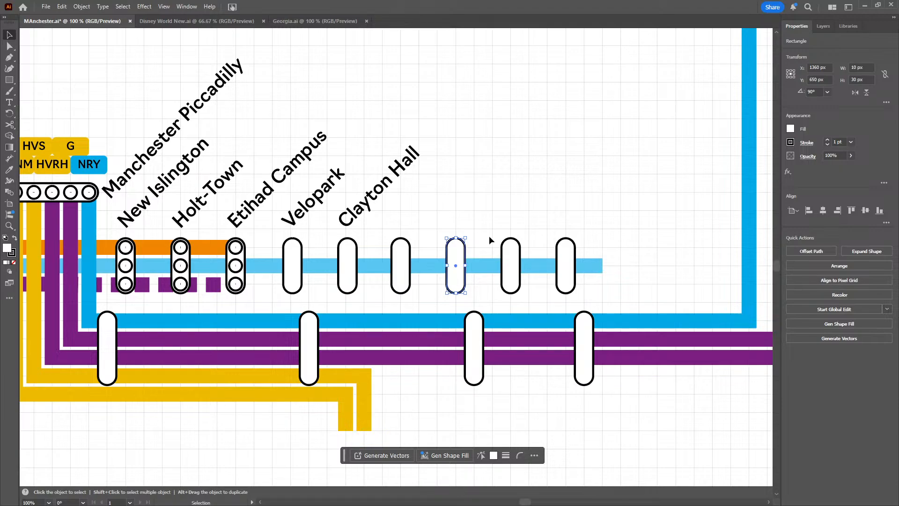
left_click(517, 260)
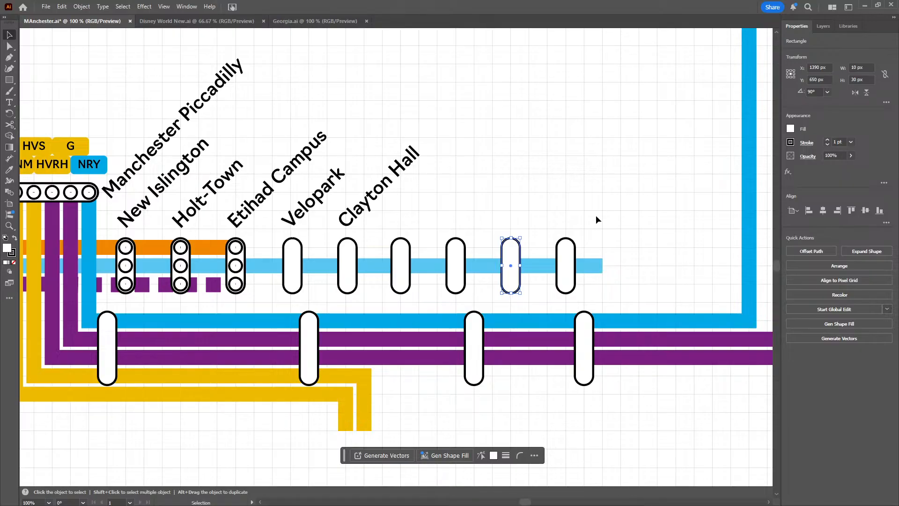
left_click(564, 251)
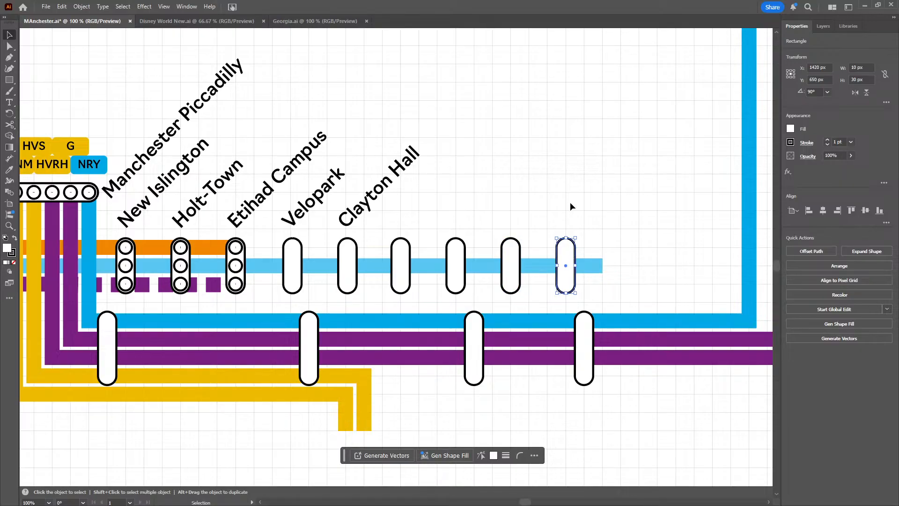
left_click(655, 146)
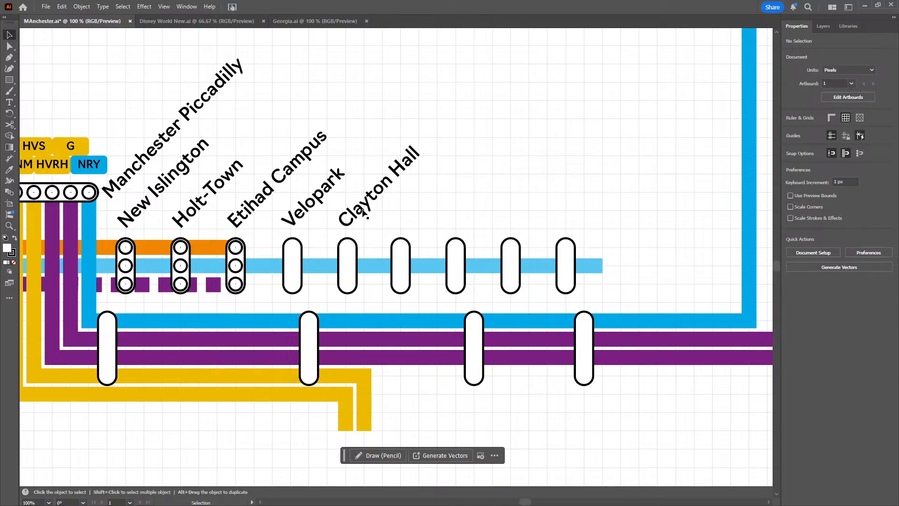
Place a copy of the Clayton Hall label above the next capsule to the east, level with the original
key("a")
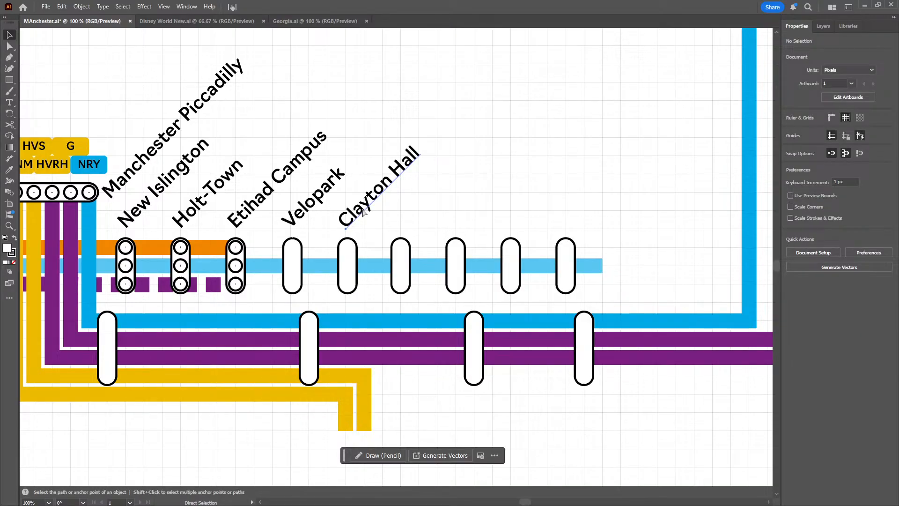
left_click(363, 213)
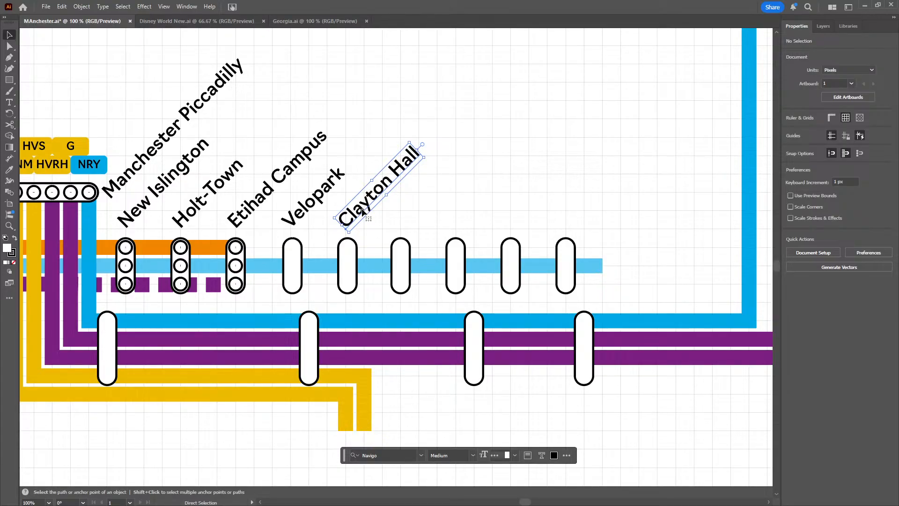
key("v")
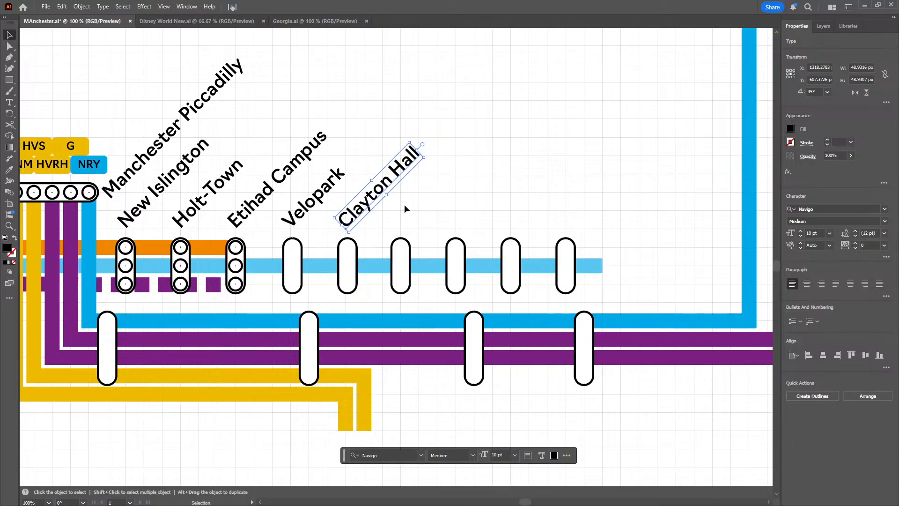
key("a")
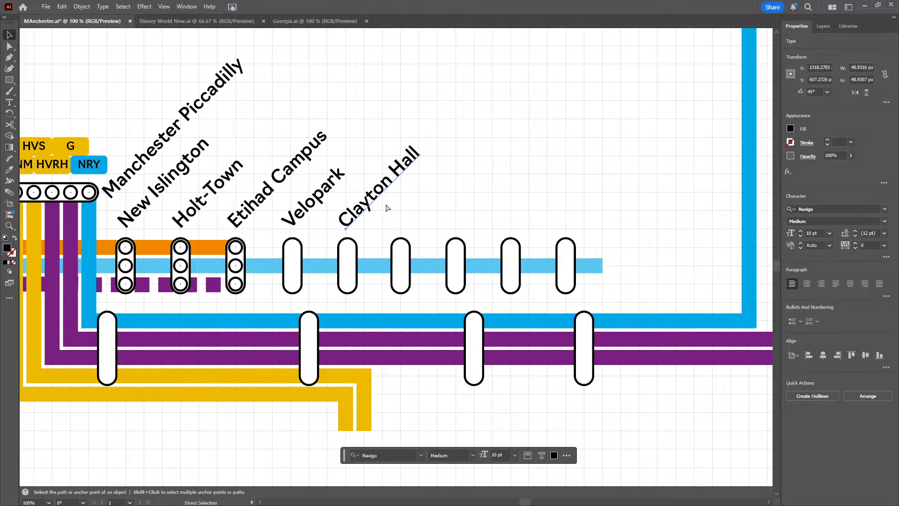
left_click_drag(386, 182, 406, 217)
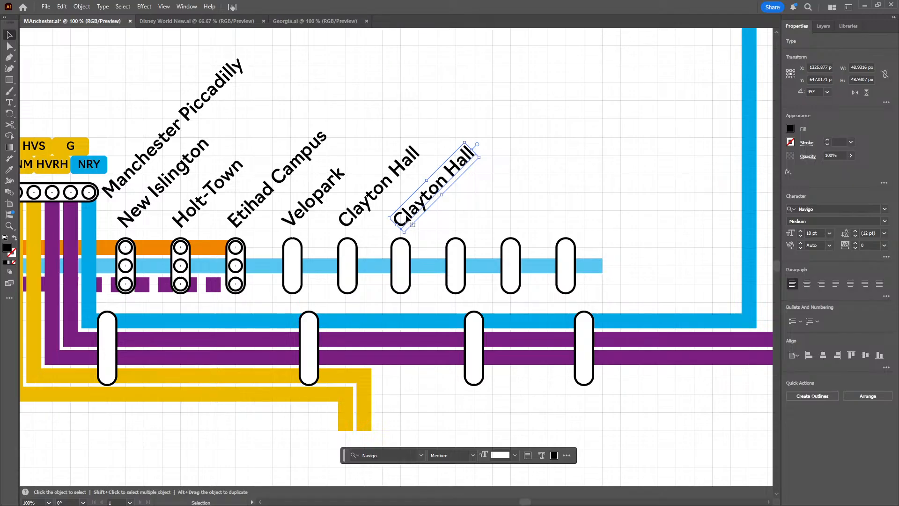
Change the text of the copied Clayton Hall label above the capsule east of Clayton Hall to "Edge Lane"
double_click(407, 214)
type("Edge L:ane")
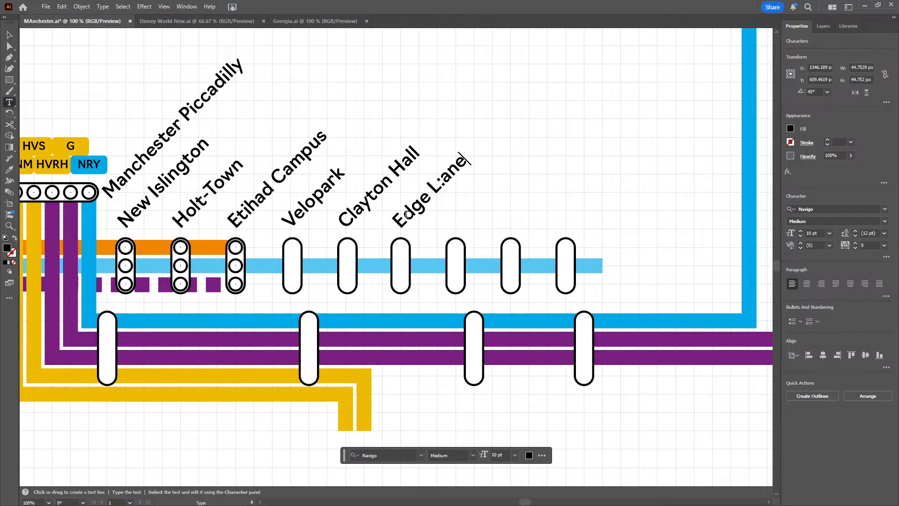
key("BackSpace")
key("BackSpace")
key("BackSpace")
key("BackSpace")
type("abel")
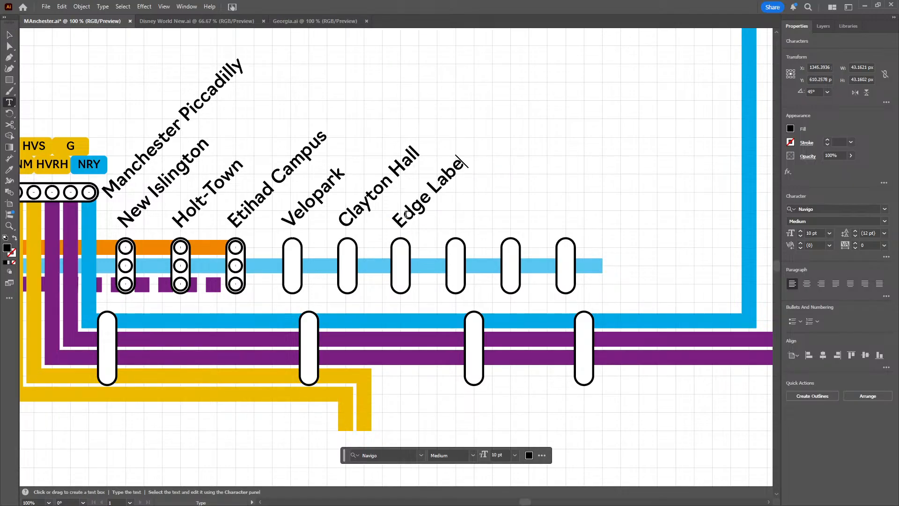
key("BackSpace")
key("BackSpace")
left_click(12, 35)
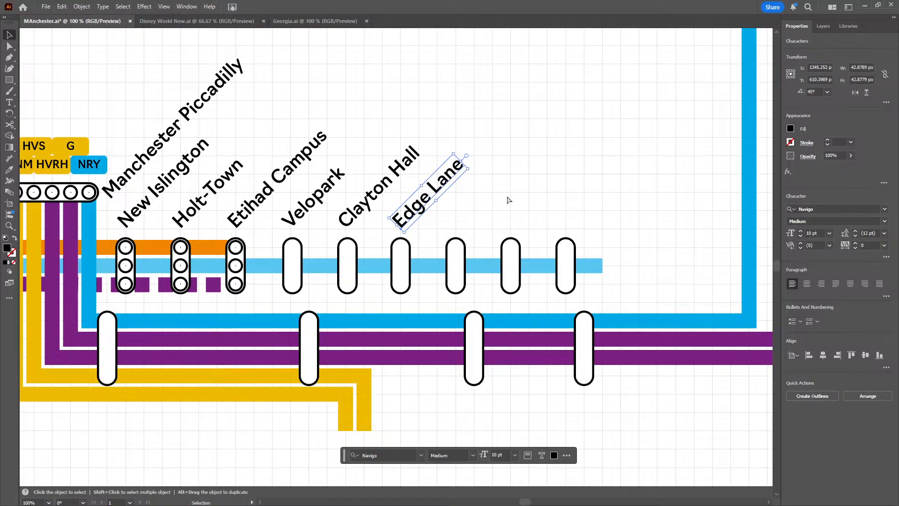
Paste another station label above the capsule east of Edge Lane and change its text to "Cemetary Road"
type("Clayton Hall")
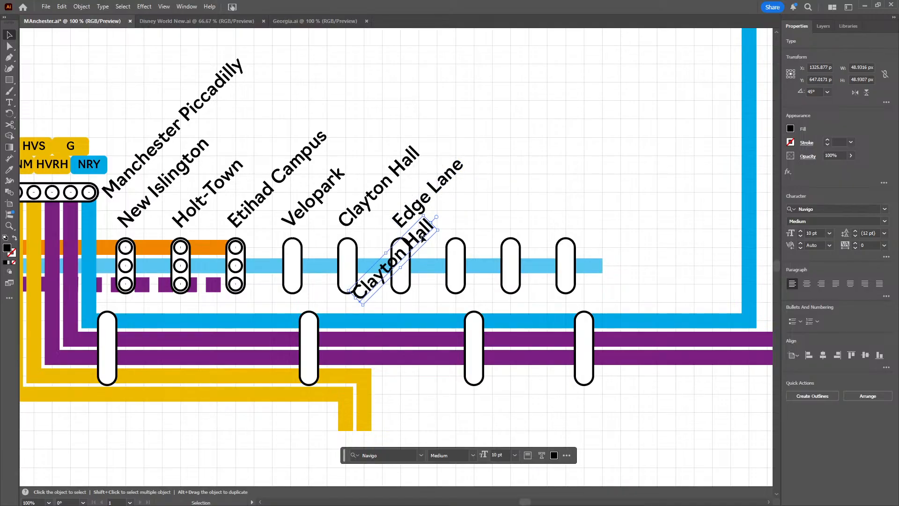
left_click_drag(378, 284, 475, 217)
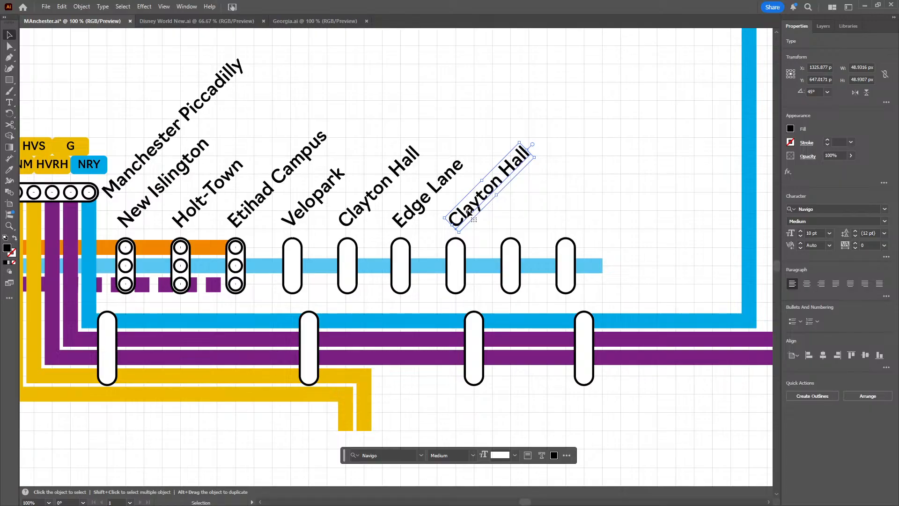
triple_click(470, 211)
type("Cemetary Road")
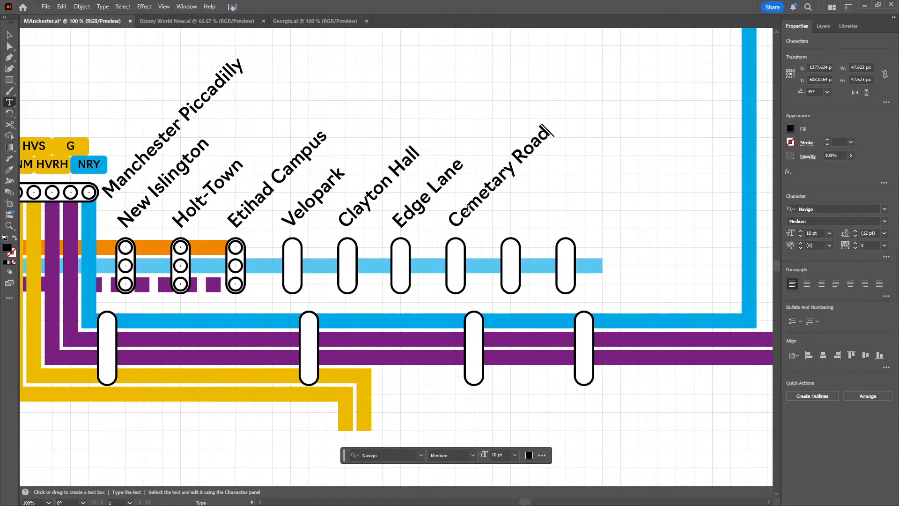
left_click(10, 35)
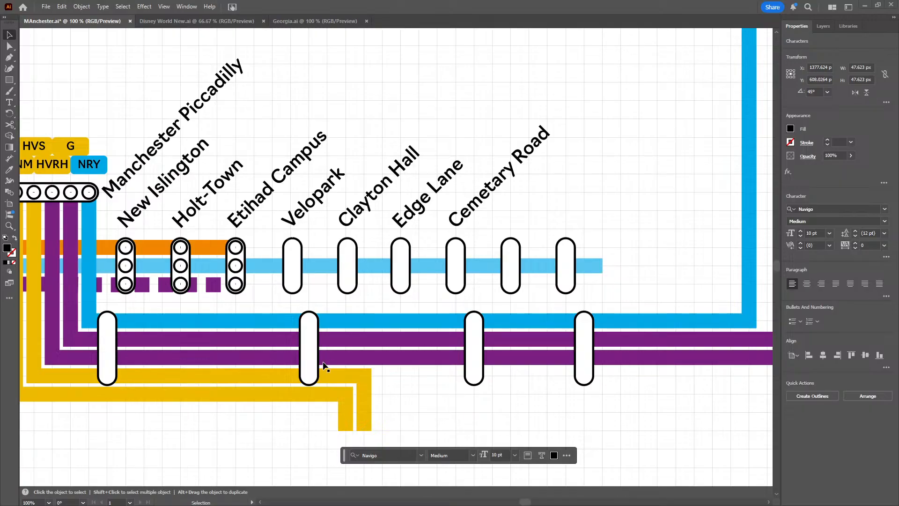
Replace the hyphen in the Holt-Town label with a space so it reads "Holt Town"
left_click(484, 190)
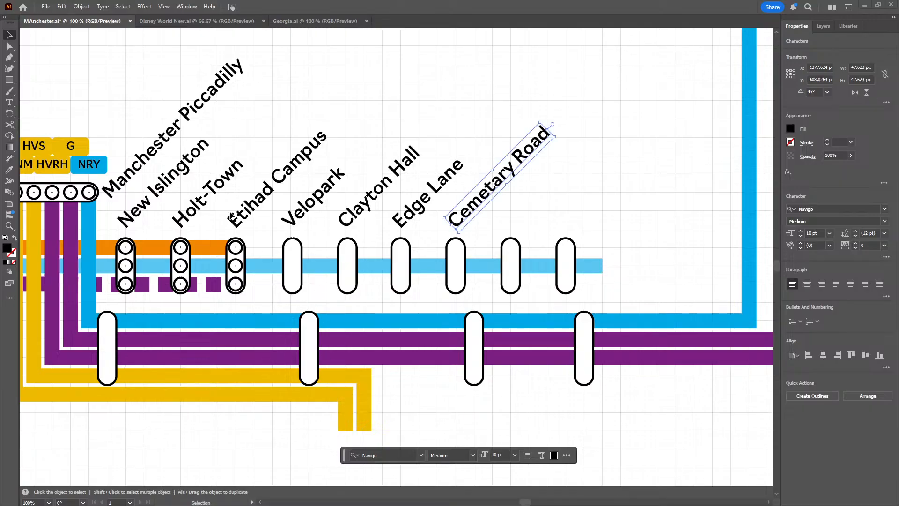
key("t")
left_click(208, 189)
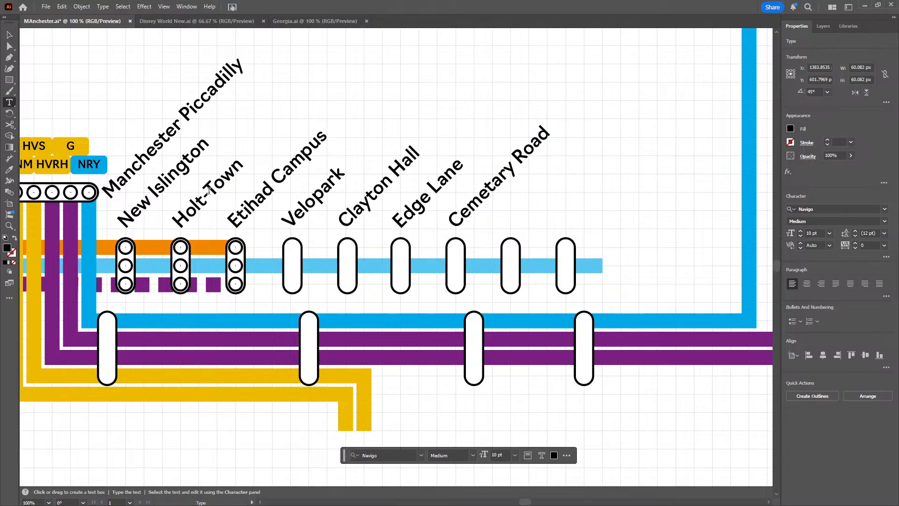
key("BackSpace")
left_click(9, 36)
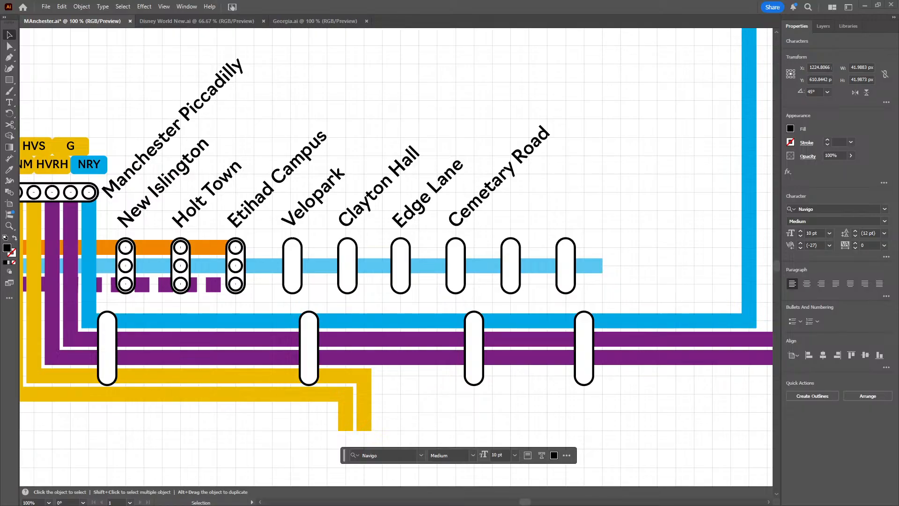
Copy the Cemetary Road label above the next capsule to the east and change the copy's text to "Droylsden"
left_click(490, 193)
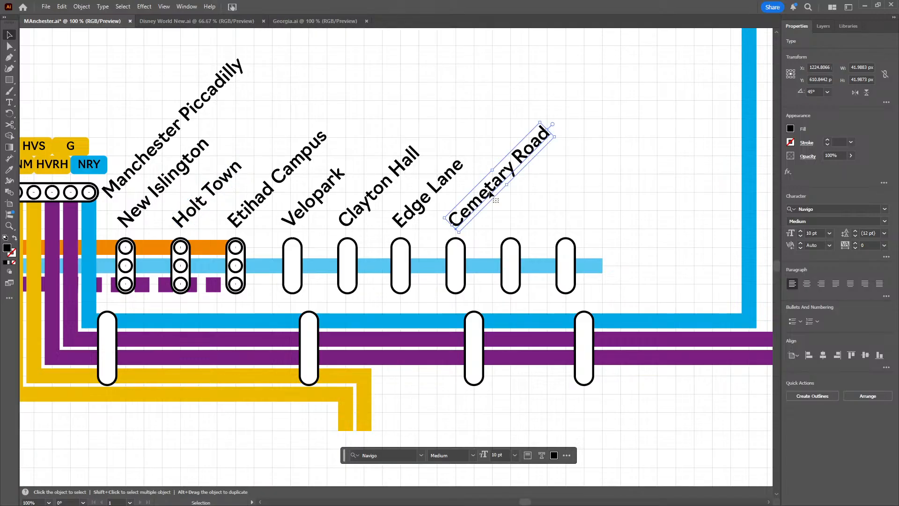
key("a")
left_click_drag(490, 194, 526, 208)
triple_click(526, 208)
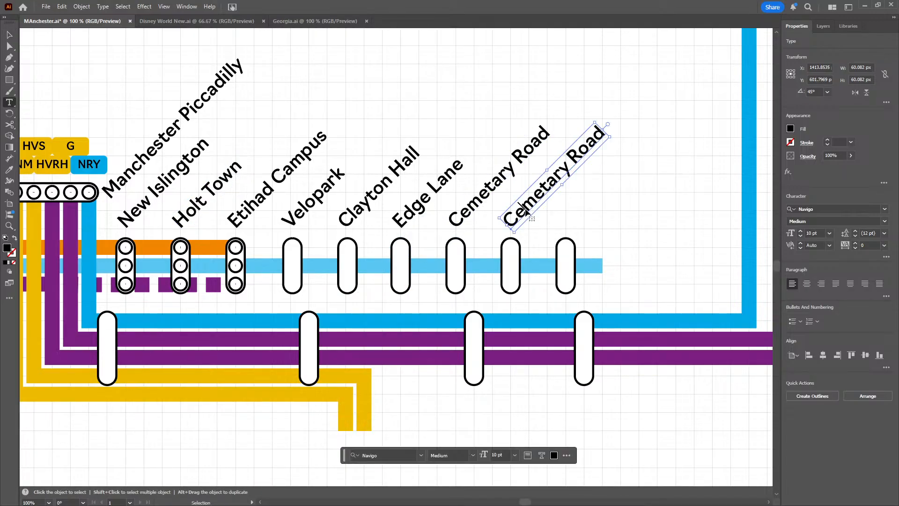
type("Droylsden")
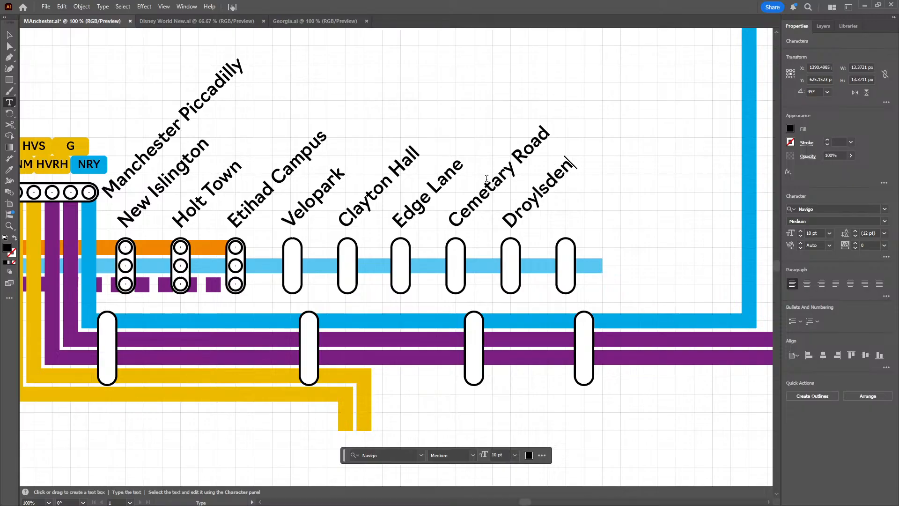
left_click(9, 34)
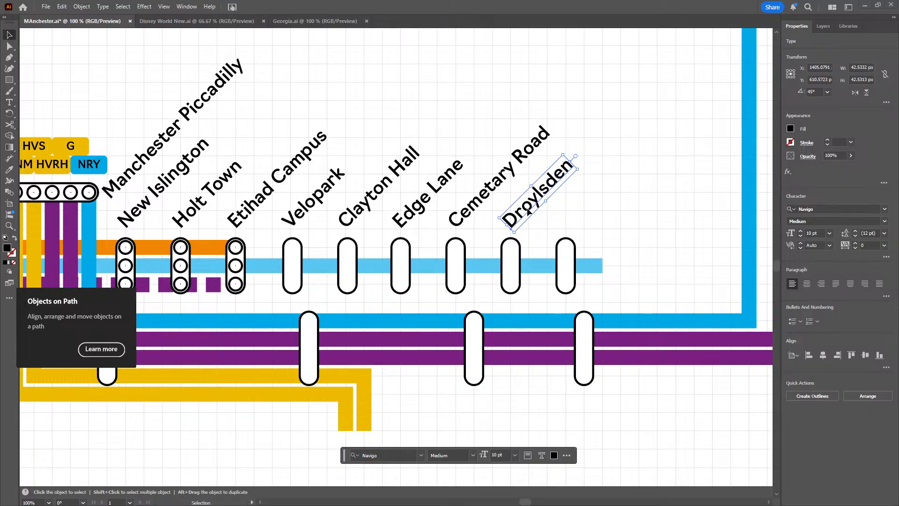
key("ctrl+shift+a")
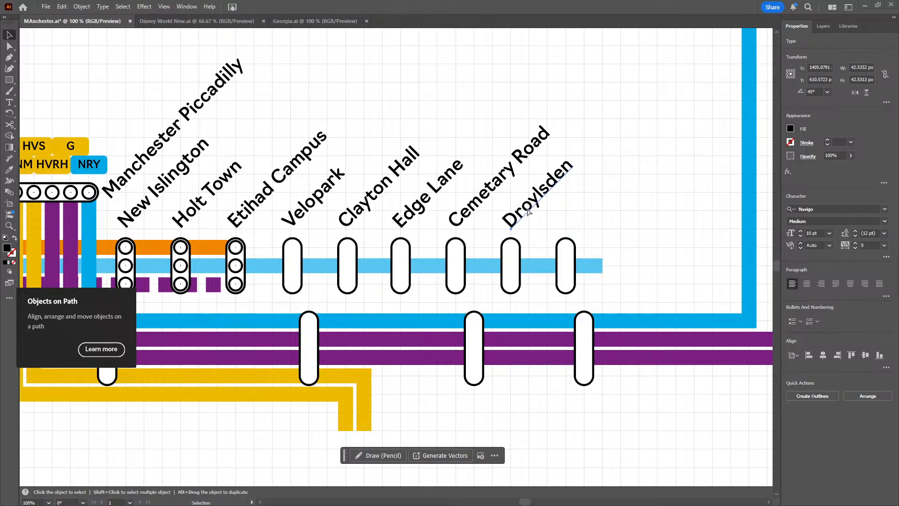
Copy the Droylsden label above the easternmost capsule of the light blue line and change the copy's text to "Audenshaw"
left_click(528, 212)
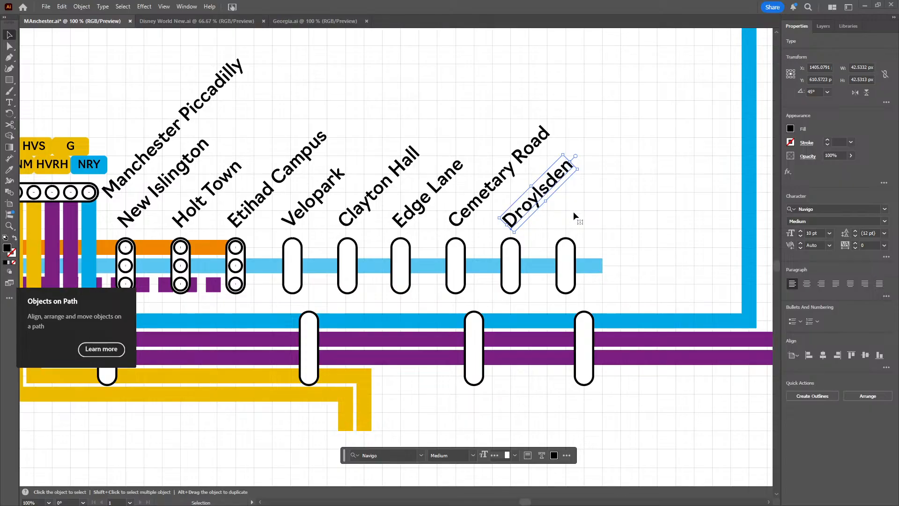
key("a")
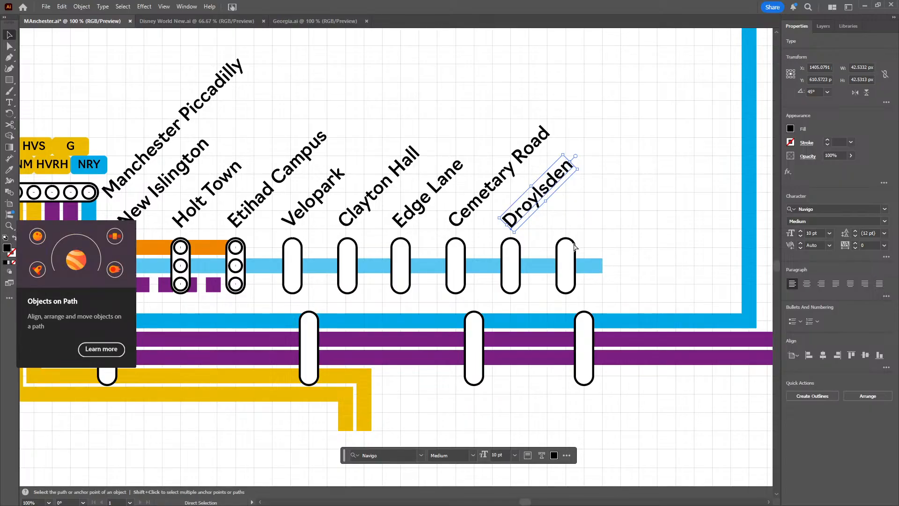
mouse_move(518, 216)
left_mouse_down()
mouse_move(369, 281)
mouse_move(628, 221)
mouse_move(596, 212)
mouse_move(568, 220)
left_mouse_up()
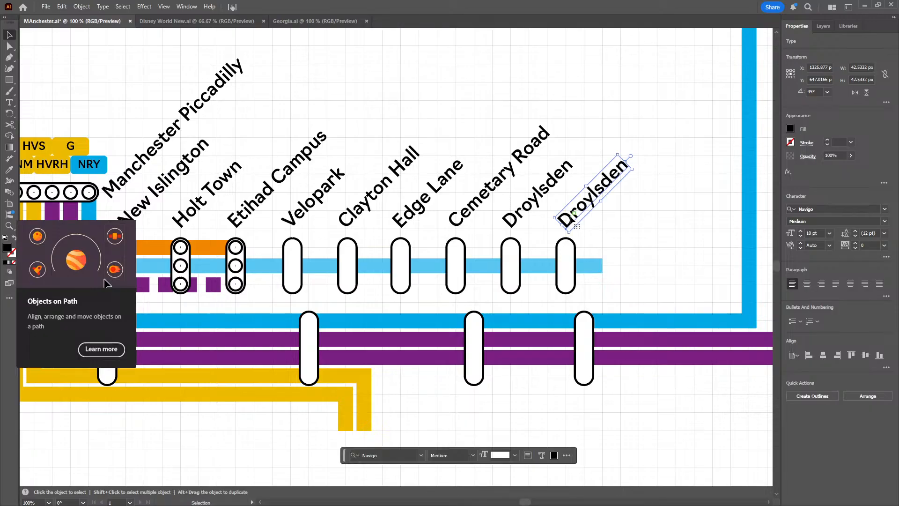
double_click(570, 220)
key("ctrl+a")
type("Audenshaw")
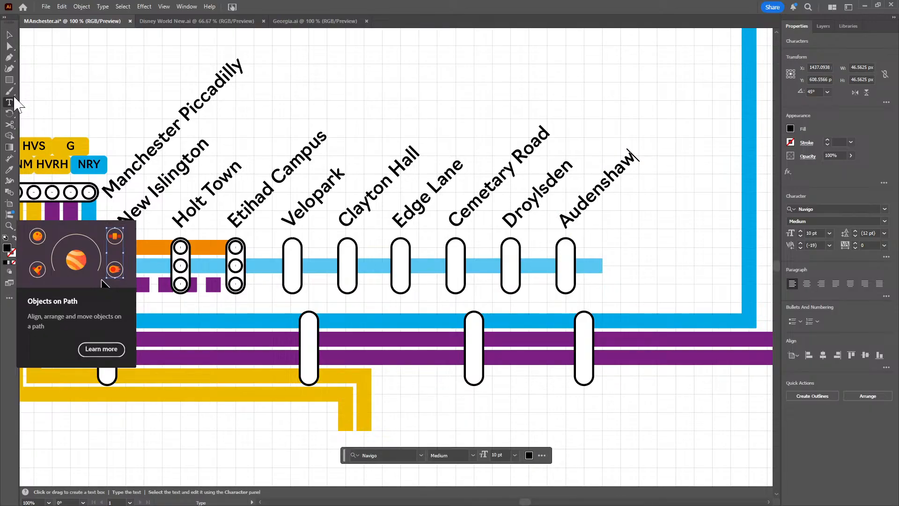
left_click(9, 36)
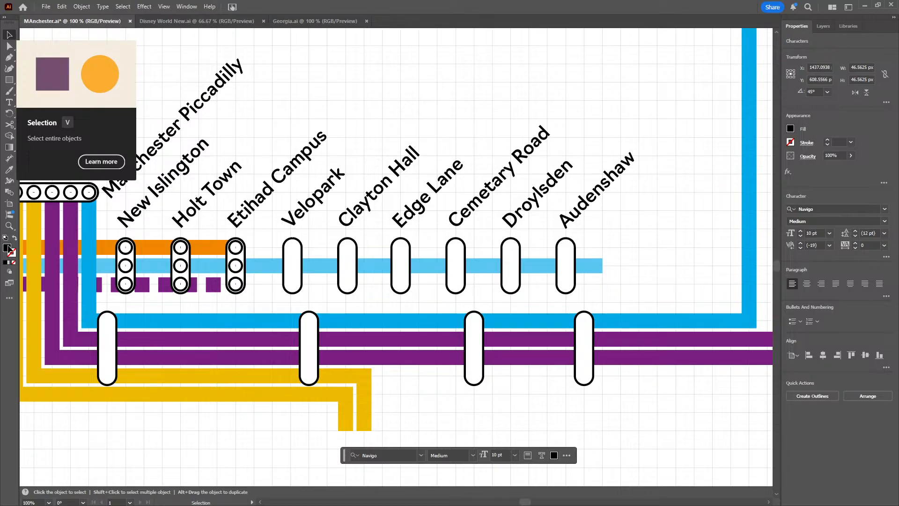
key("ctrl+shift+a")
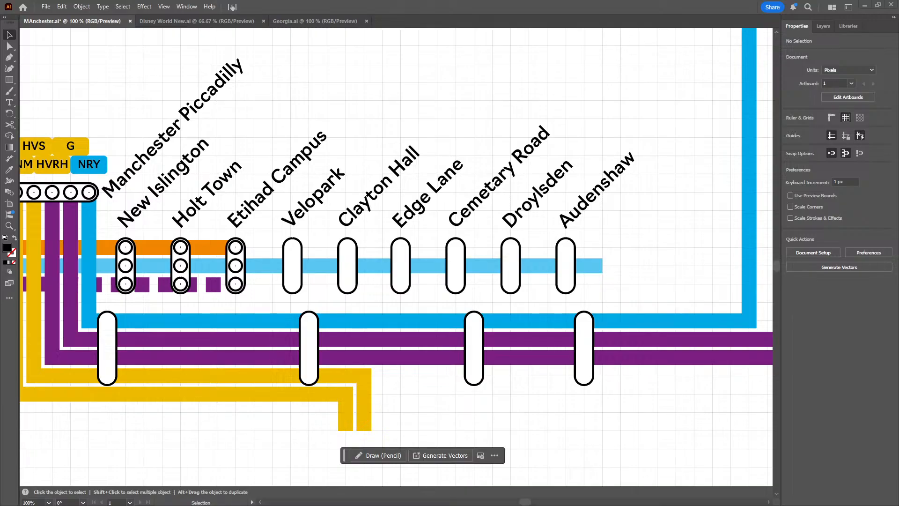
Extend the light blue line with the Pen tool east past Audenshaw to X 1470 px, then 220 px north to Y 430 px
left_click_drag(331, 175, 434, 302)
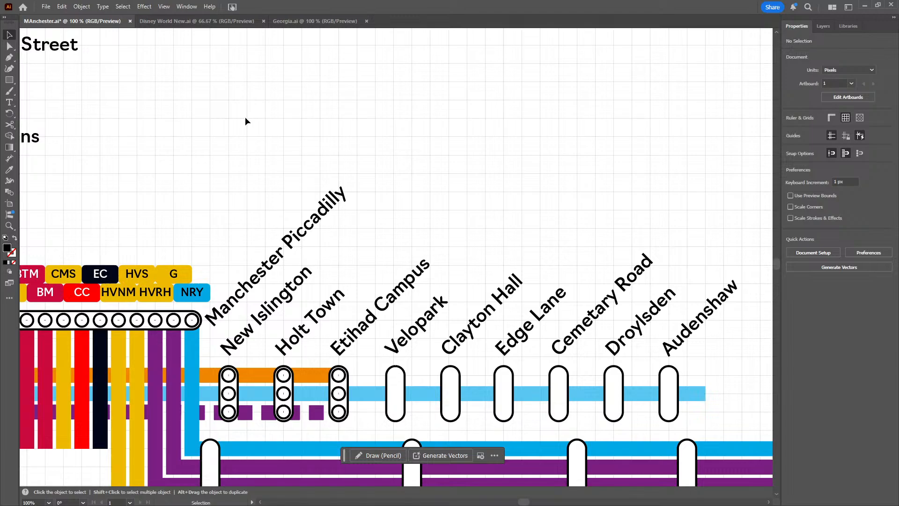
scroll(245, 117, "down", 2)
left_click_drag(210, 86, 241, 144)
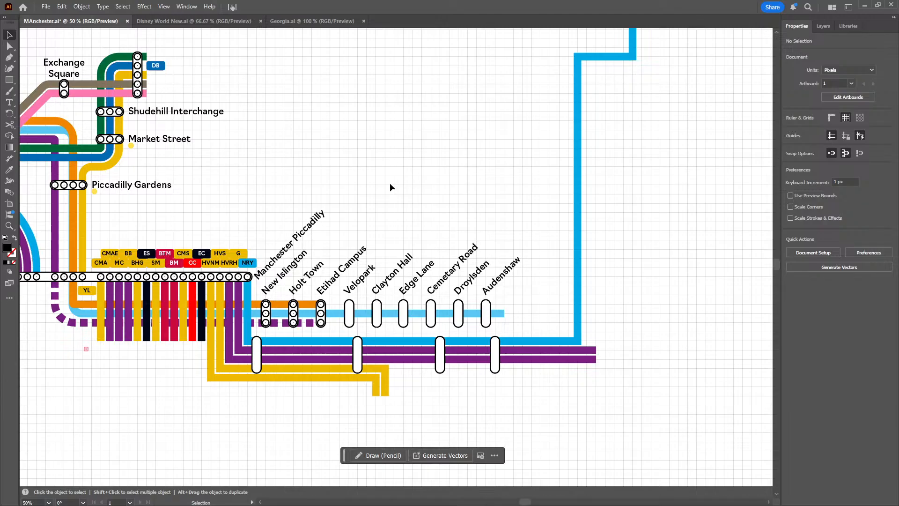
left_click_drag(405, 177, 376, 189)
left_click(10, 57)
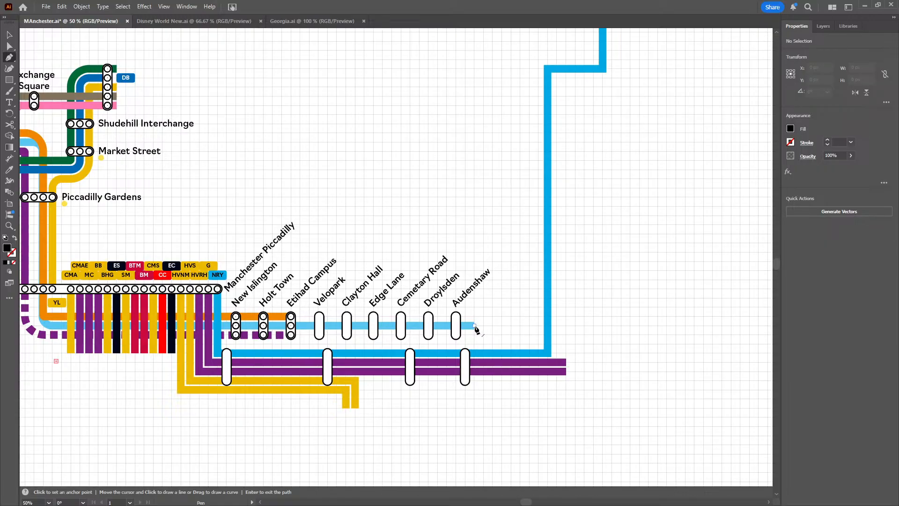
left_click(474, 326)
left_click(501, 324)
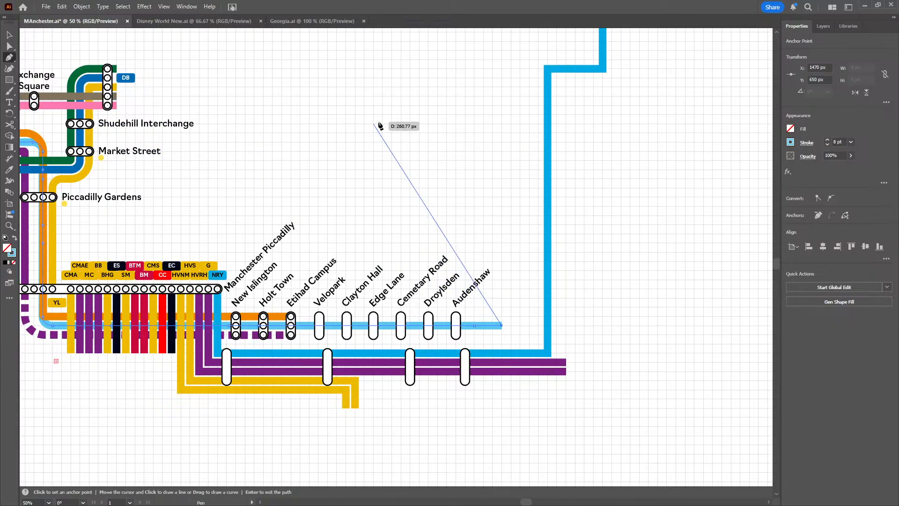
left_click(502, 124)
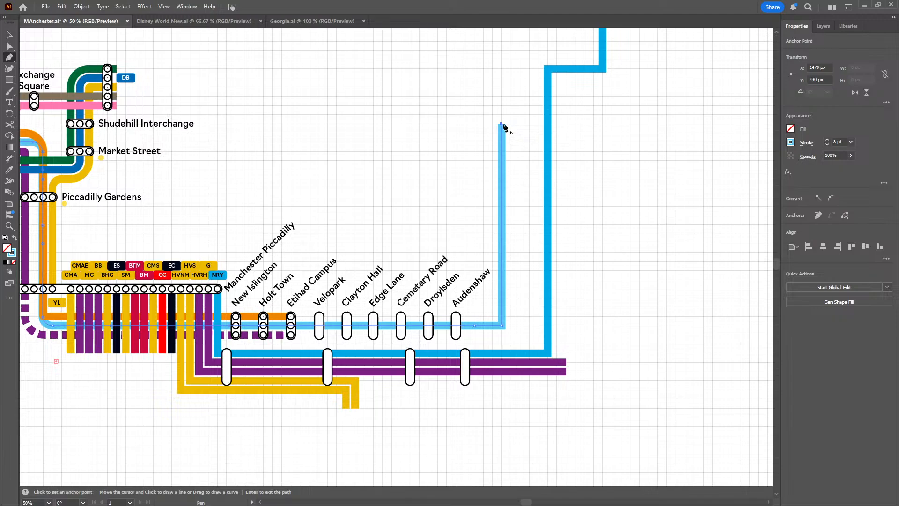
left_click(10, 35)
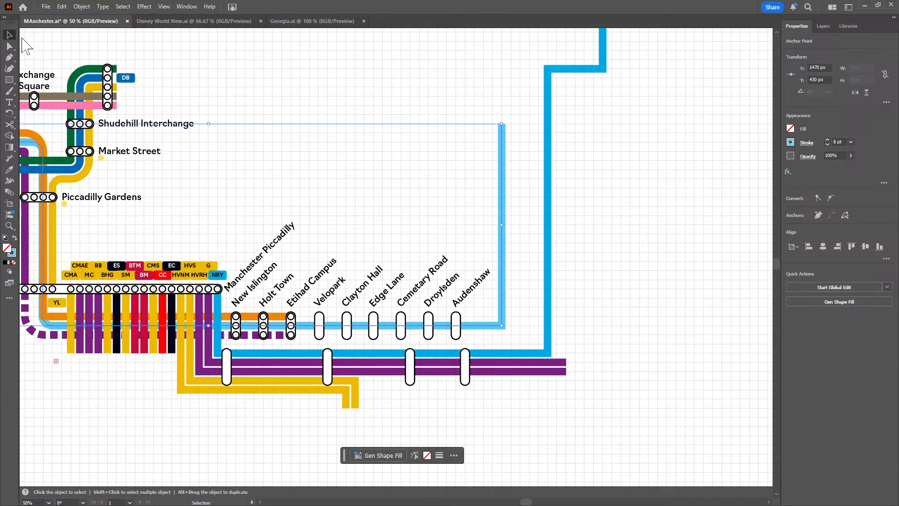
left_click(431, 182)
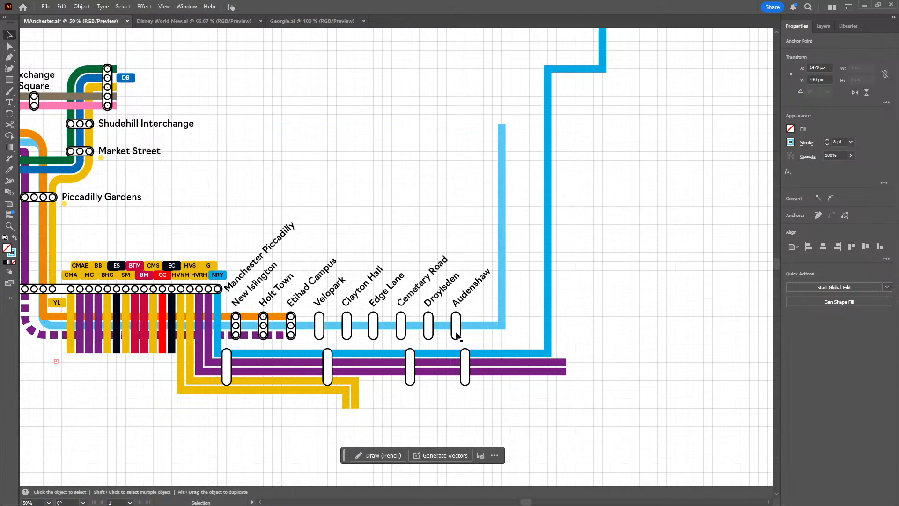
Correct the spelling of the Cemetary Road label to "Cemetery Road"
scroll(457, 334, "up", 3)
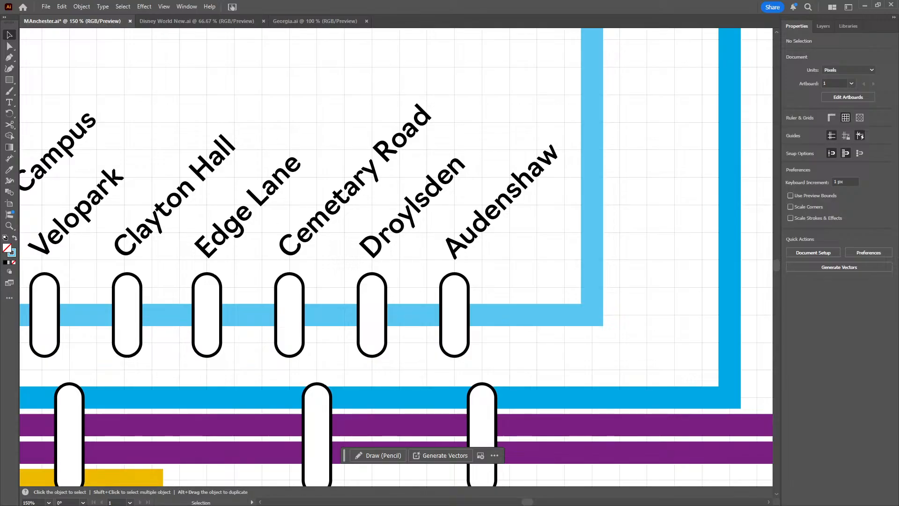
double_click(355, 183)
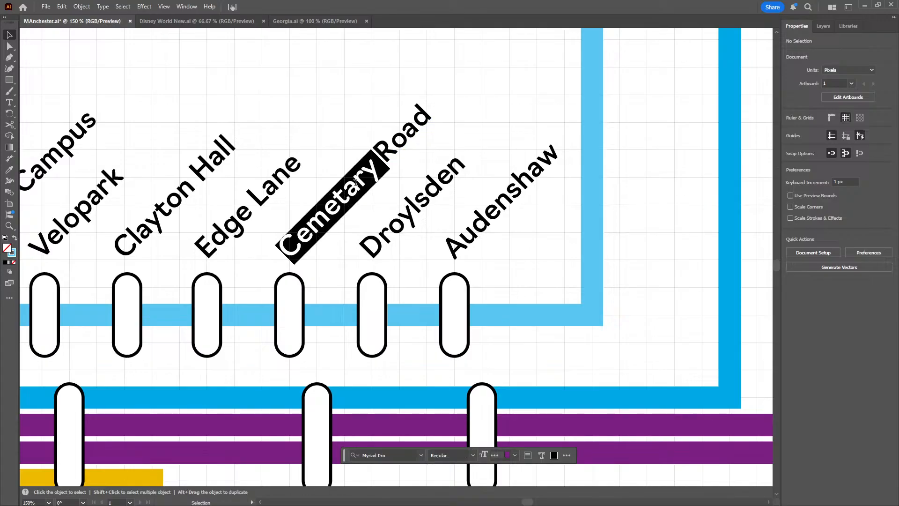
left_click(355, 183)
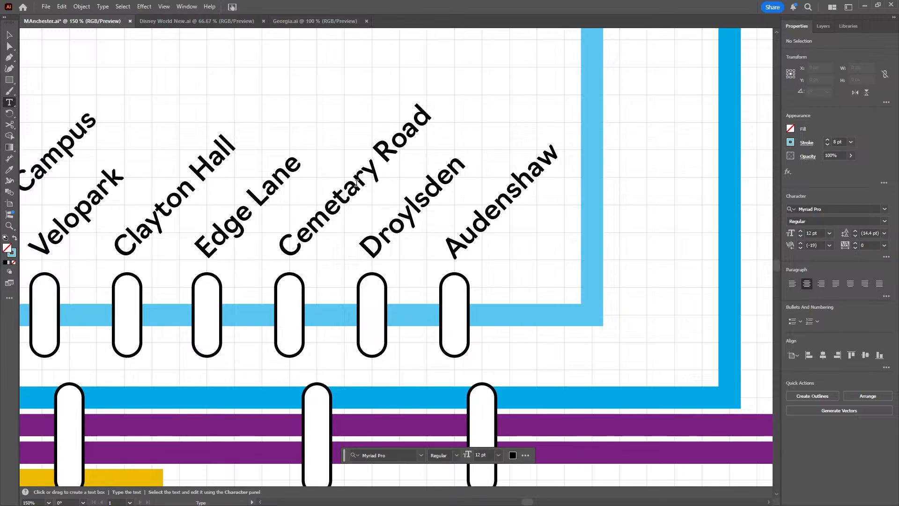
left_click(356, 183)
key("BackSpace")
type("e")
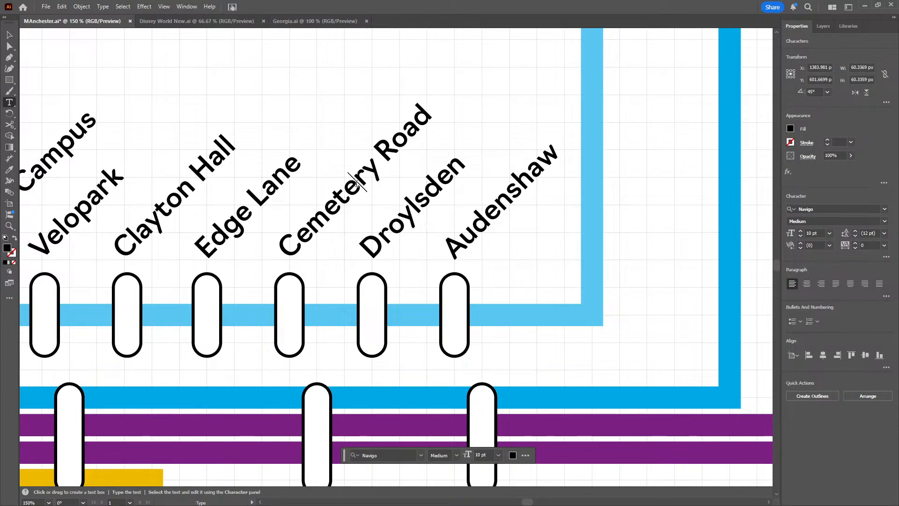
left_click(9, 36)
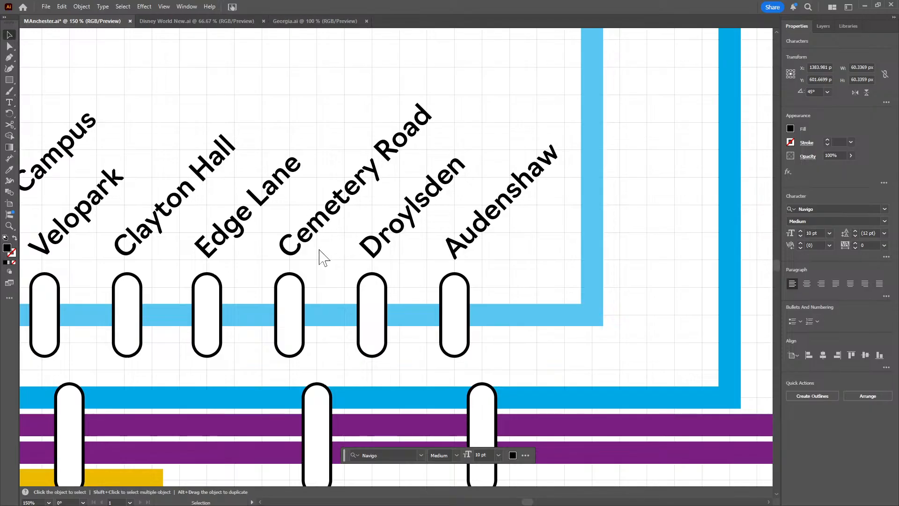
scroll(461, 266, "down", 3)
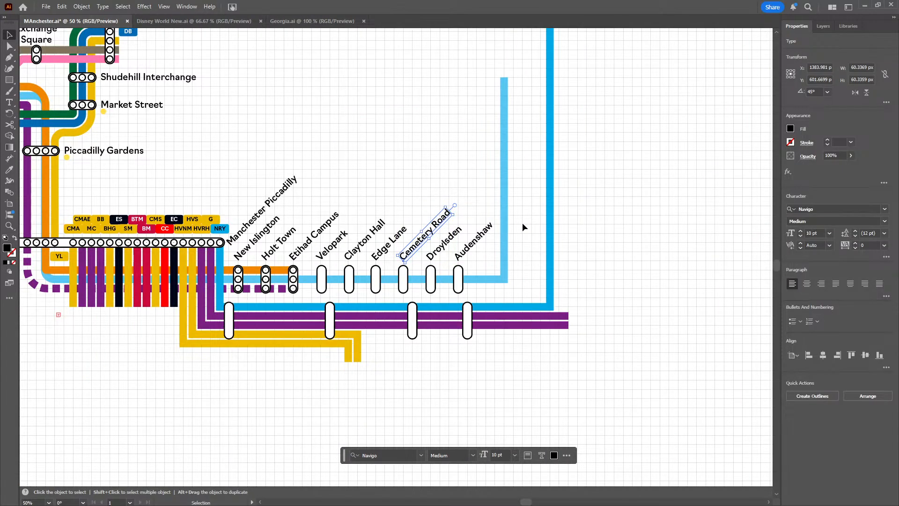
left_click(492, 232)
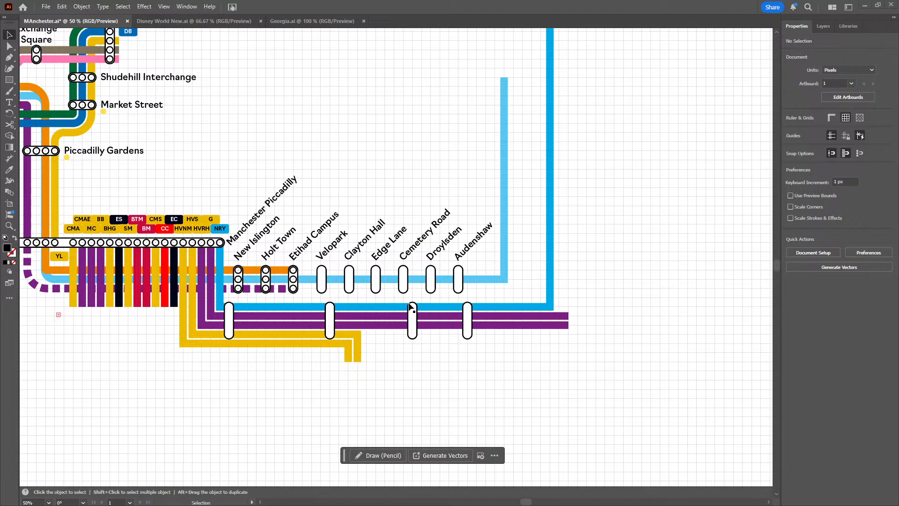
Delete the six empty station capsules on the light blue line from Velopark to Audenshaw
scroll(383, 303, "up", 2)
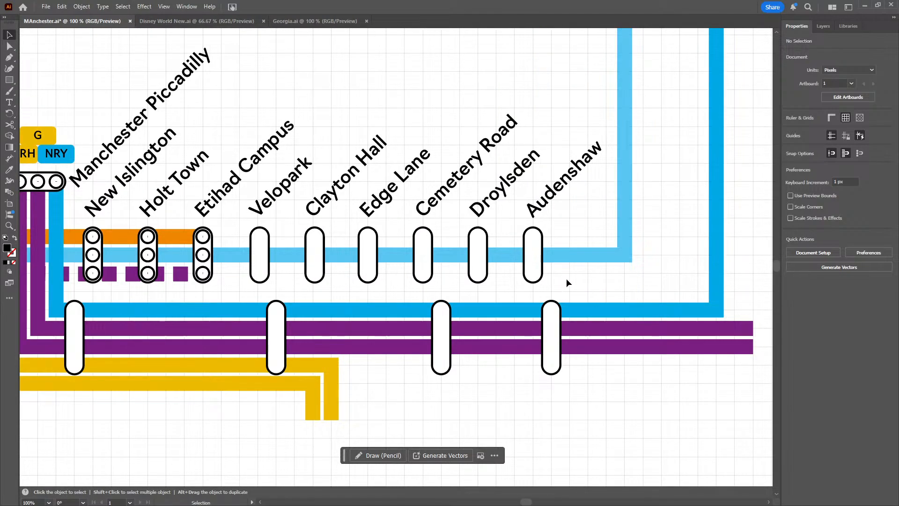
left_click_drag(566, 279, 239, 270)
key("Delete")
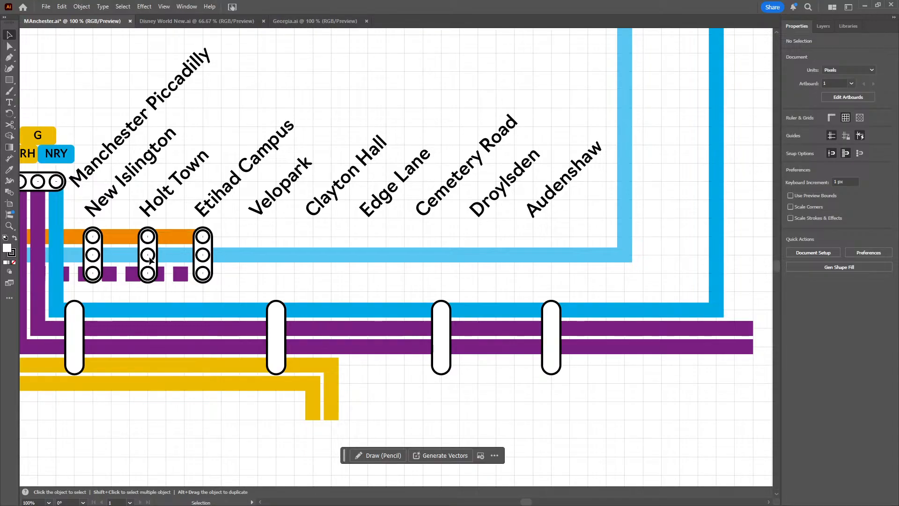
Copy the three middle station circles and place the copies on the light blue line below Velopark, Clayton Hall and Edge Lane
left_click(92, 256)
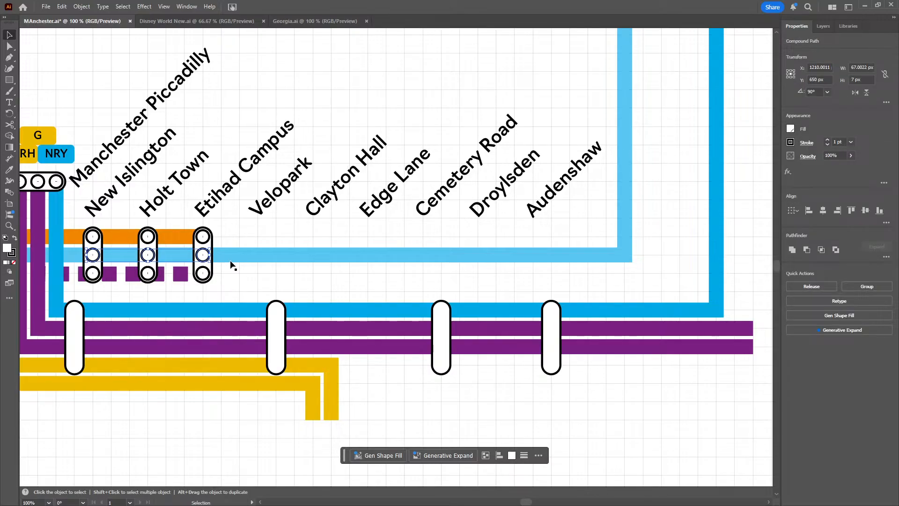
key("ctrl+c")
key("ctrl+v")
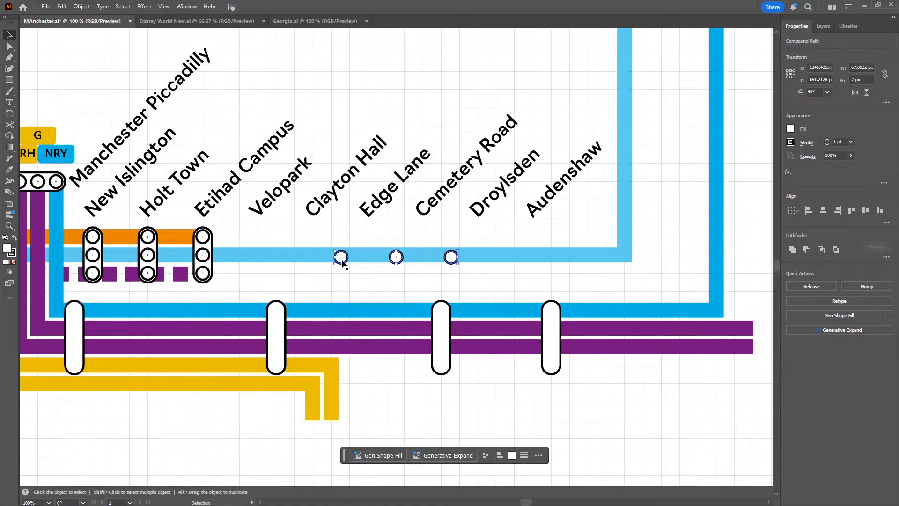
left_click_drag(341, 260, 262, 257)
key("a")
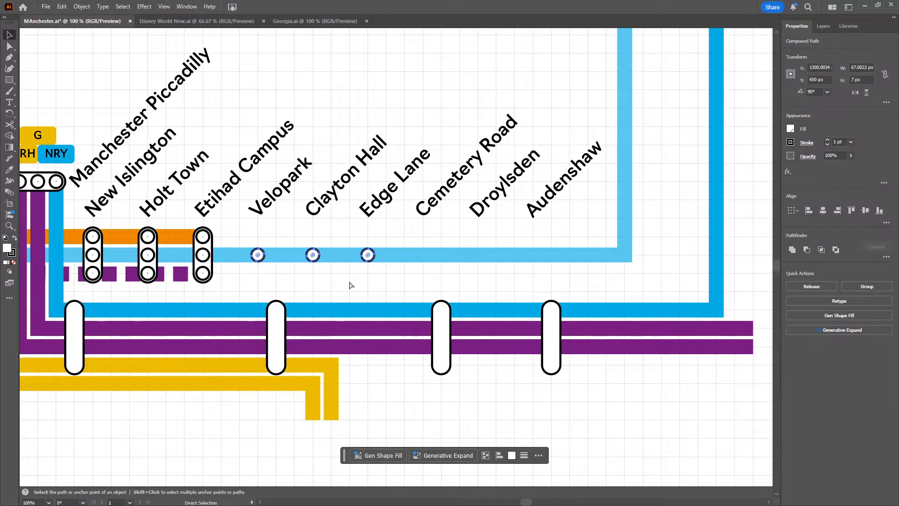
Paste another set of three station circles on the light blue line below Cemetery Road, Droylsden and Audenshaw
key("ctrl+v")
key("v")
left_click_drag(341, 256, 428, 257)
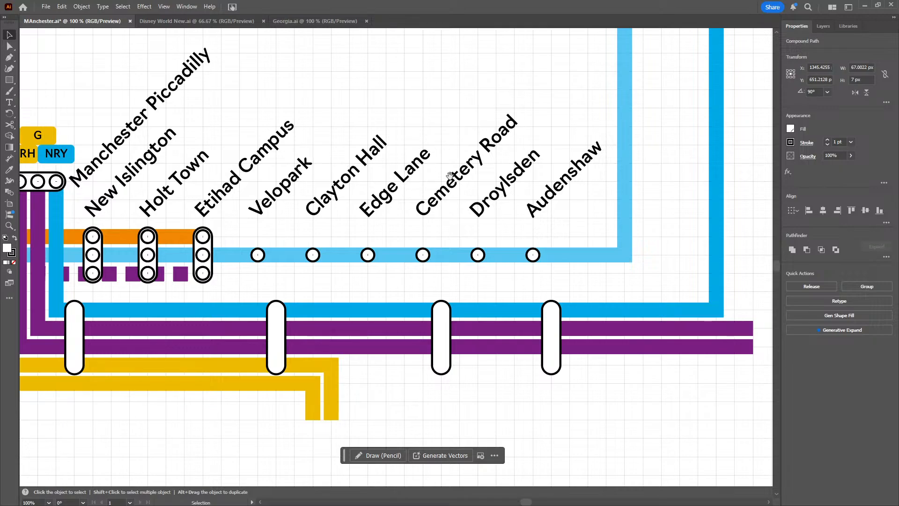
left_click(460, 196)
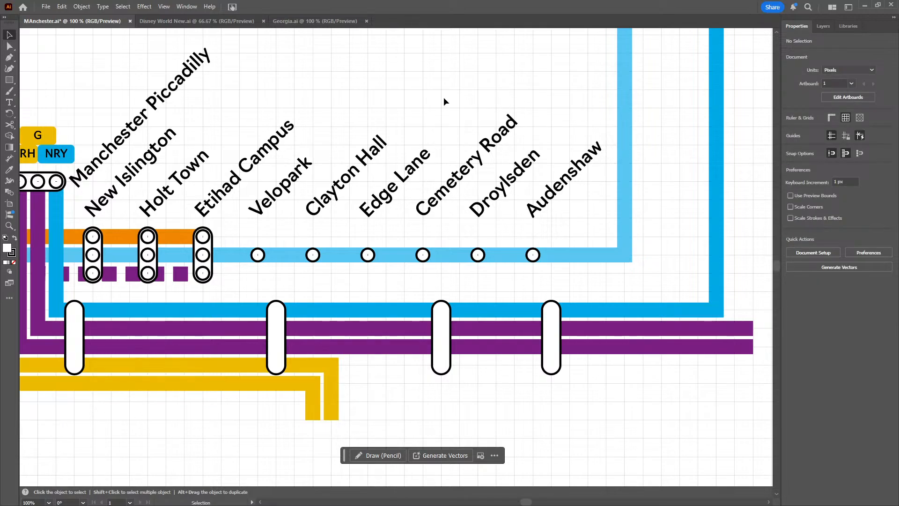
Copy the Audenshaw station circle and place the copy beside the north end of the light blue line at X 1450 px, Y 450 px
left_click_drag(464, 206, 478, 295)
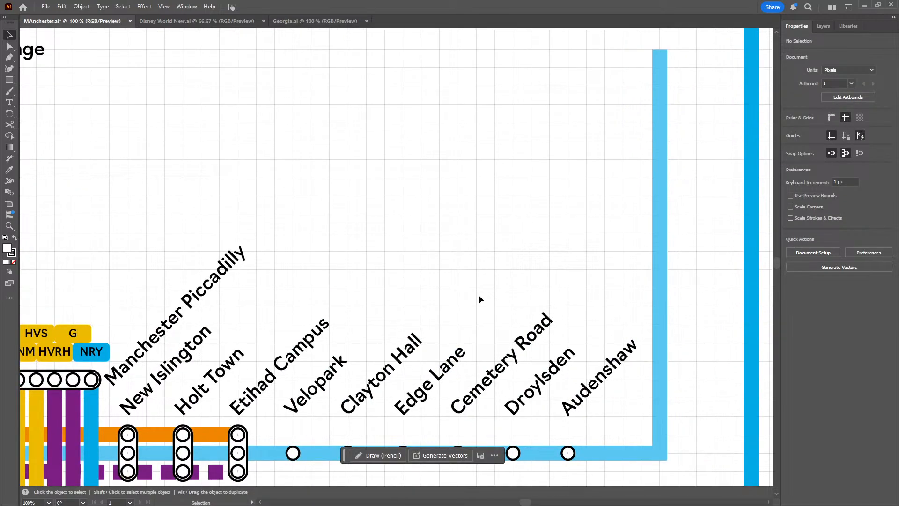
scroll(477, 281, "down", 1, "alt")
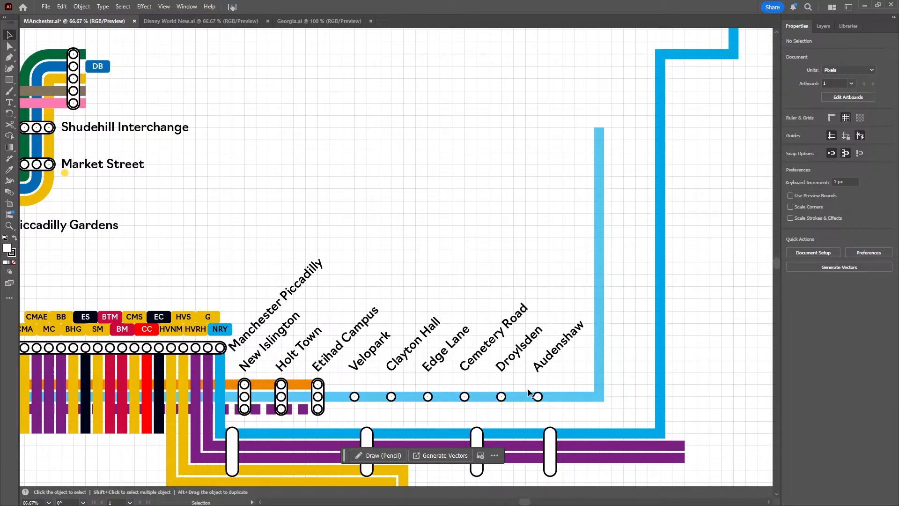
key("a")
left_click(538, 397)
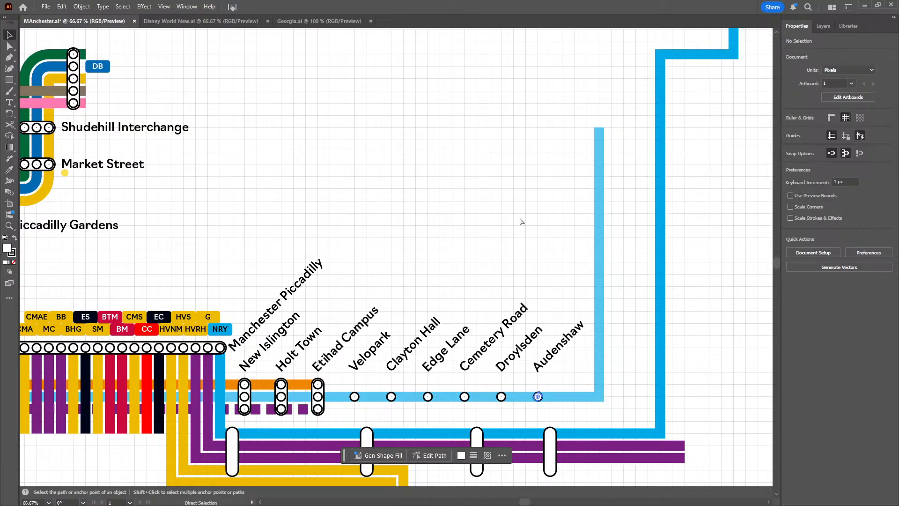
key("v")
key("ctrl+v")
key("c")
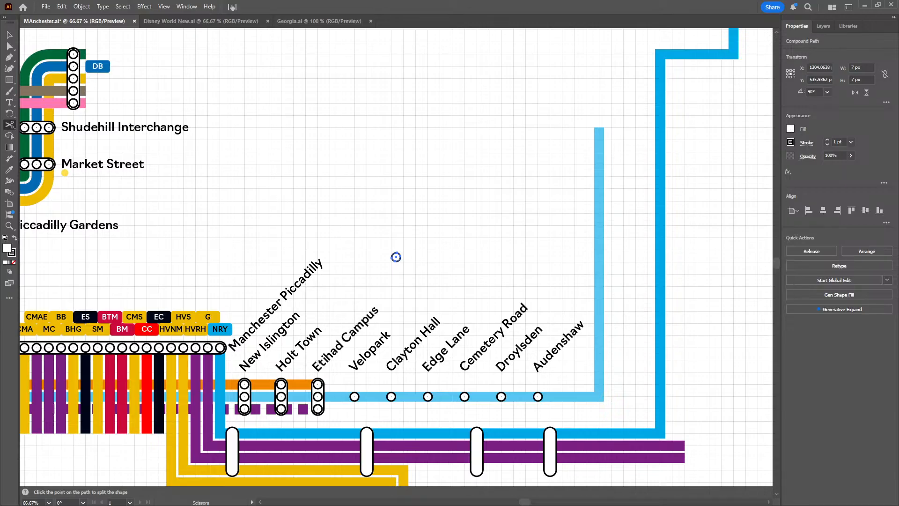
left_click(9, 35)
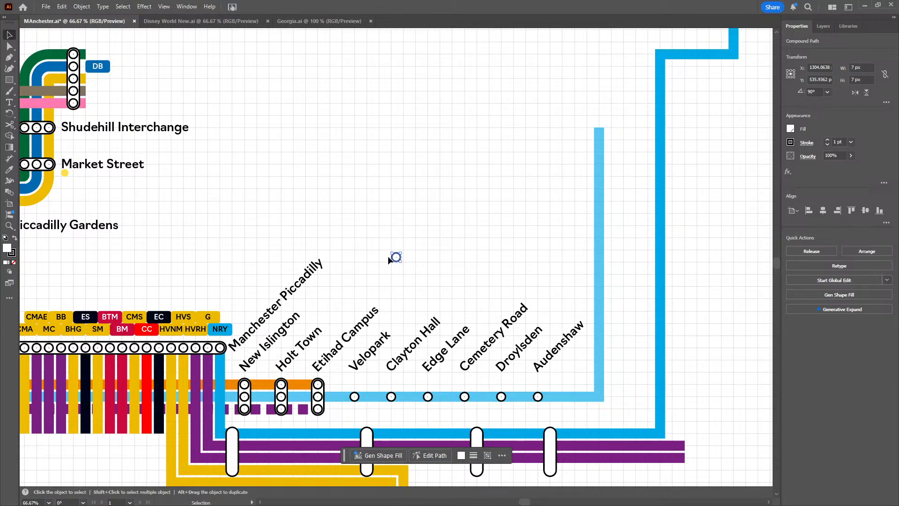
left_click_drag(395, 257, 575, 152)
scroll(644, 122, "up", 2)
left_click_drag(583, 105, 460, 176)
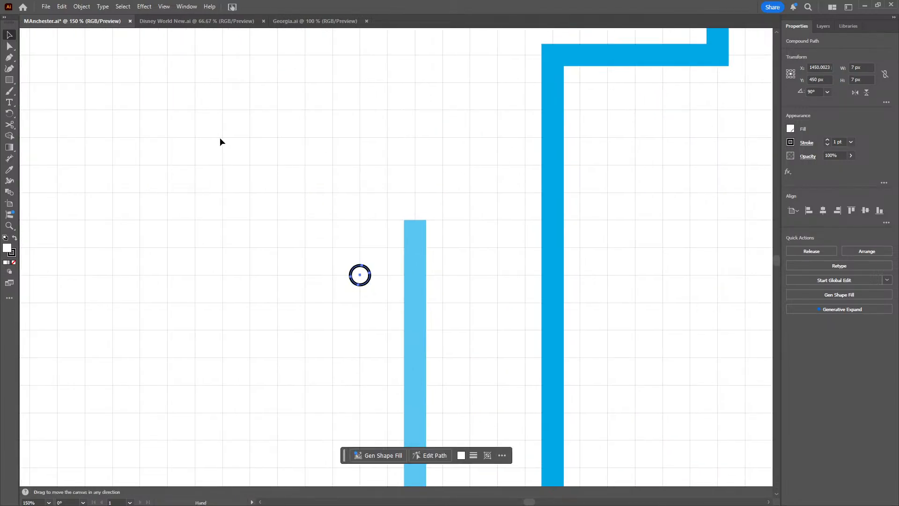
Extend the north end of the light blue line 10 px north to Y 420 px with the Pen tool
left_click(9, 55)
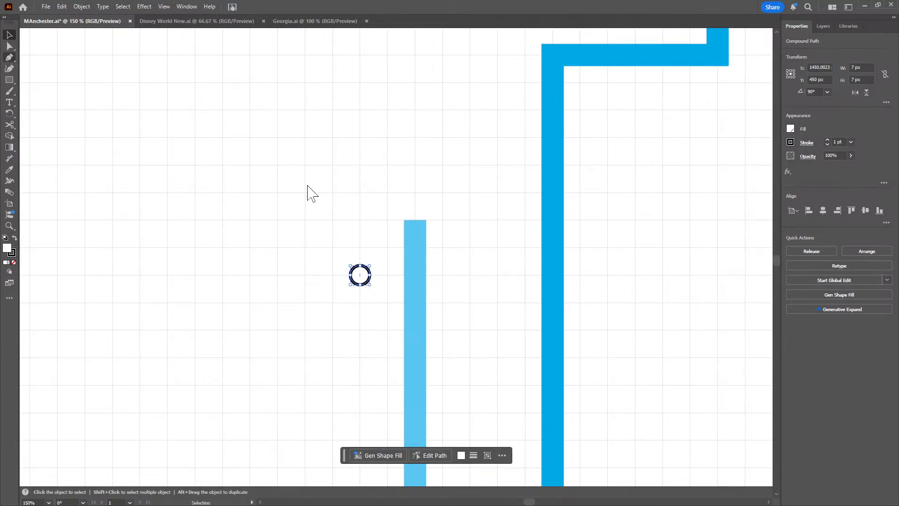
left_click(414, 220)
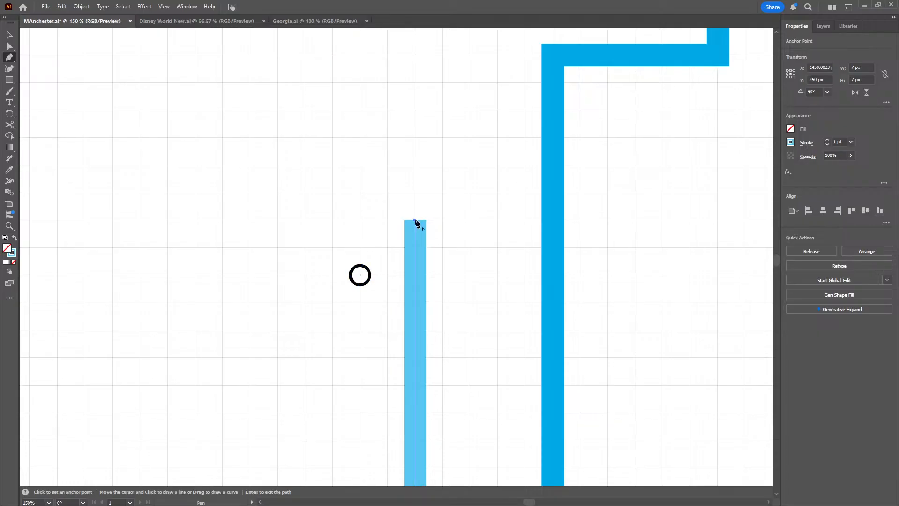
left_click(417, 195)
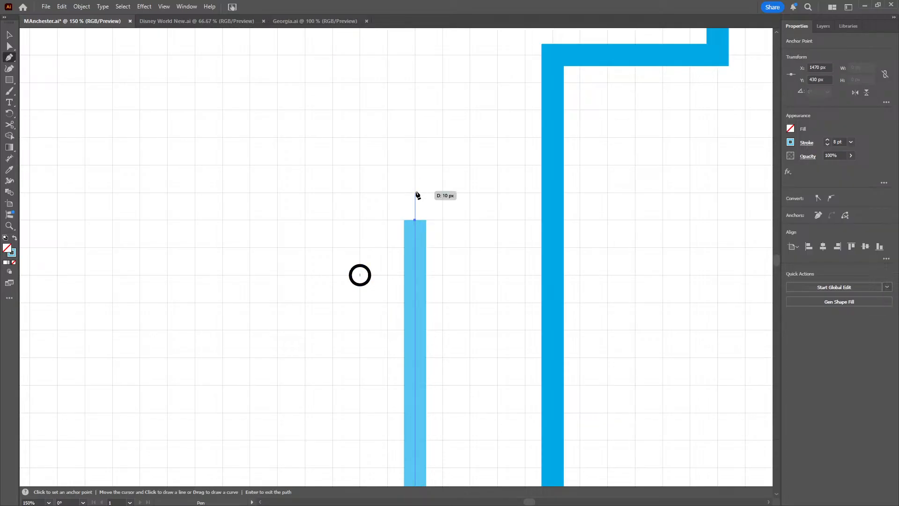
left_click(415, 192)
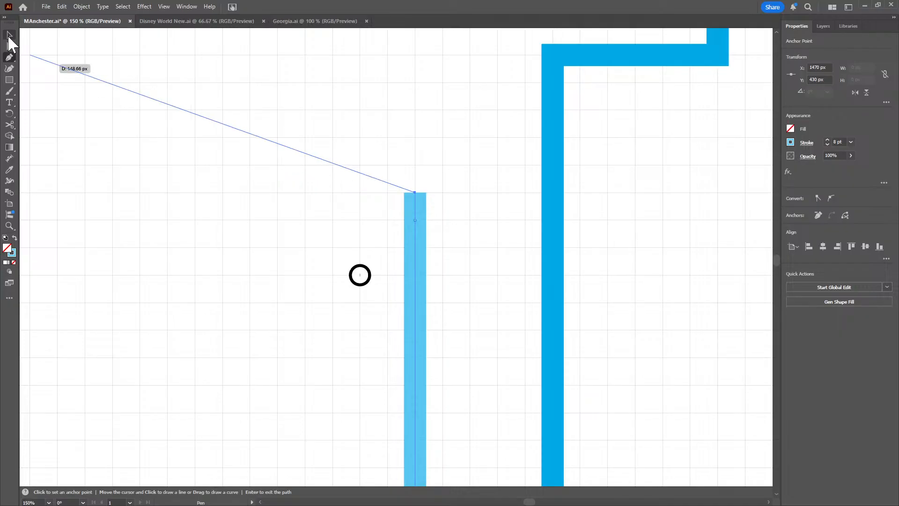
left_click(9, 37)
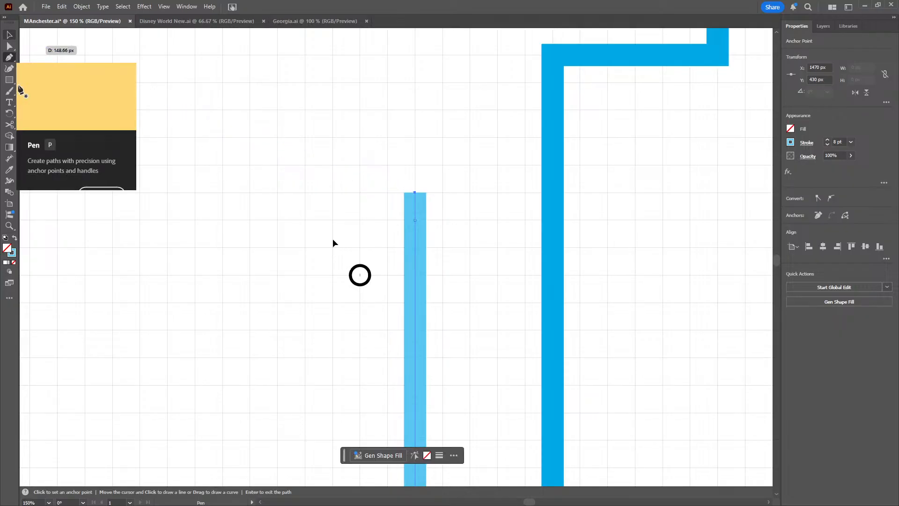
Move the loose station circle onto the light blue line near its north end, at X 1470 and Y 430
left_click(360, 278)
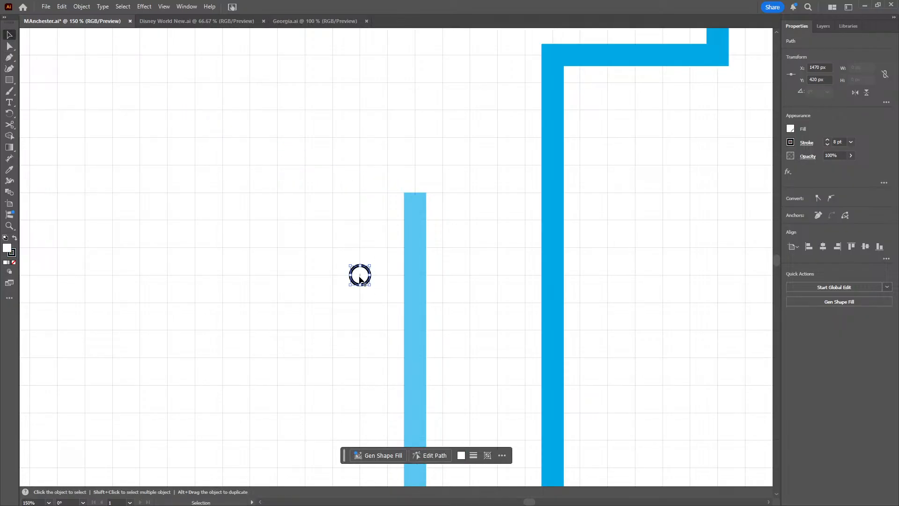
left_click_drag(420, 220, 417, 217)
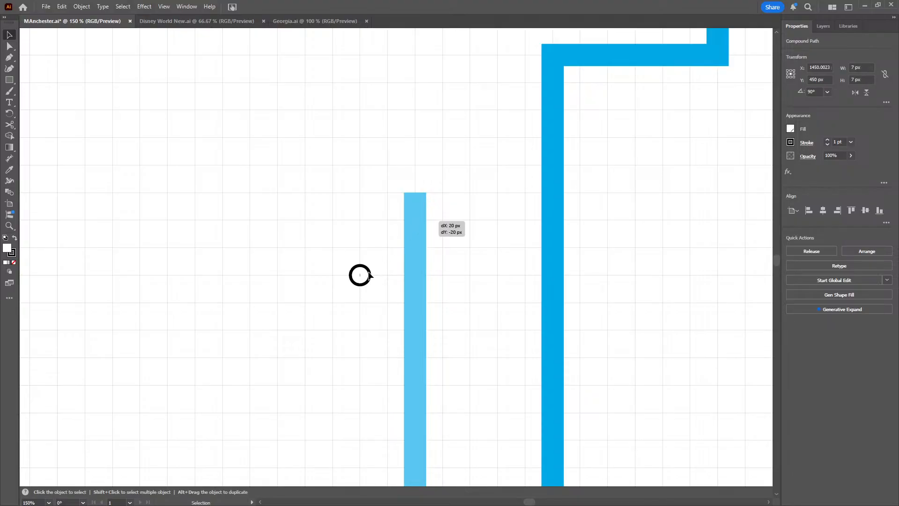
key("ctrl+z")
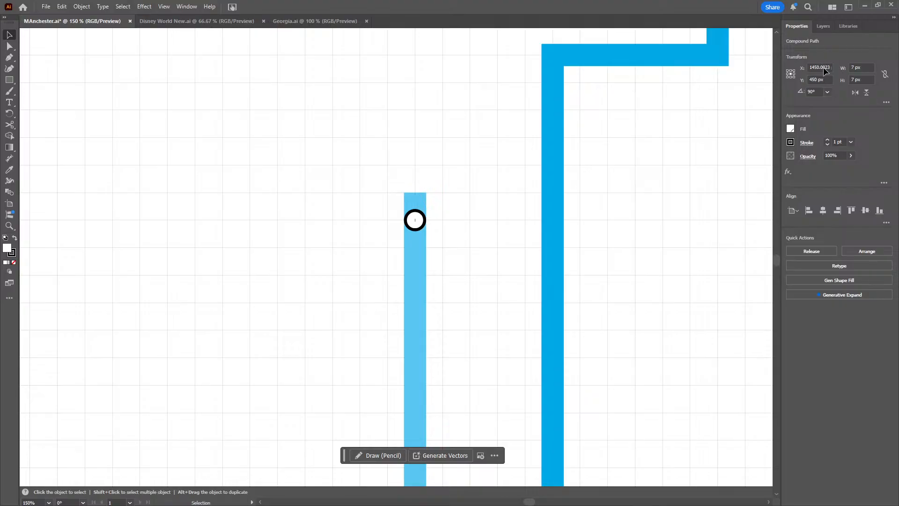
key("ctrl+shift+a")
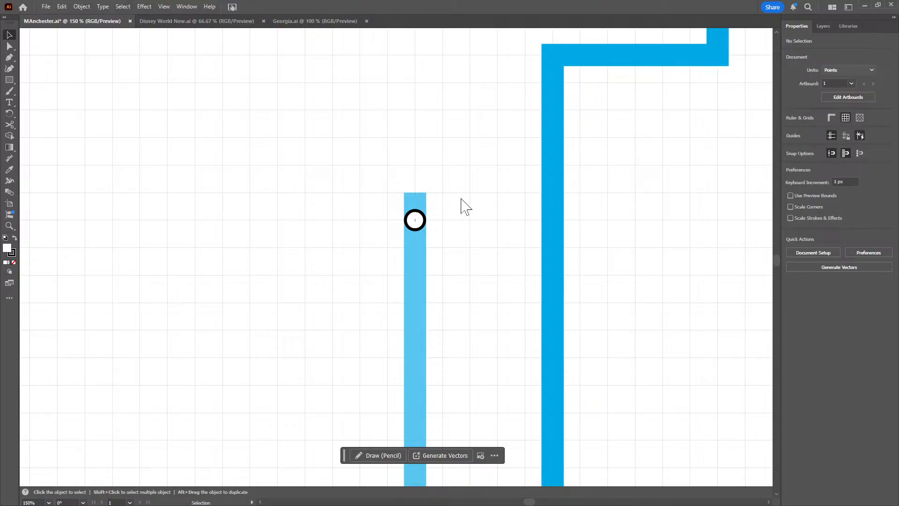
left_click(424, 220)
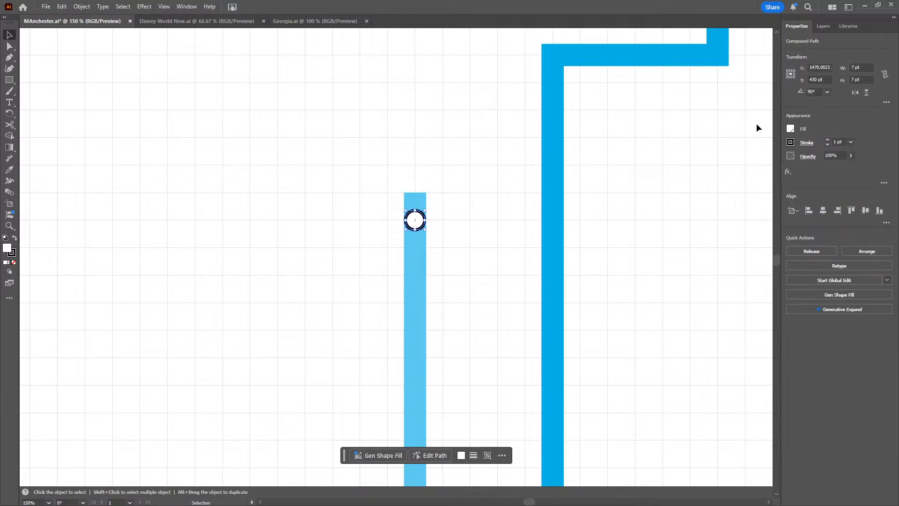
scroll(815, 68, "down", 1)
scroll(627, 147, "down", 2)
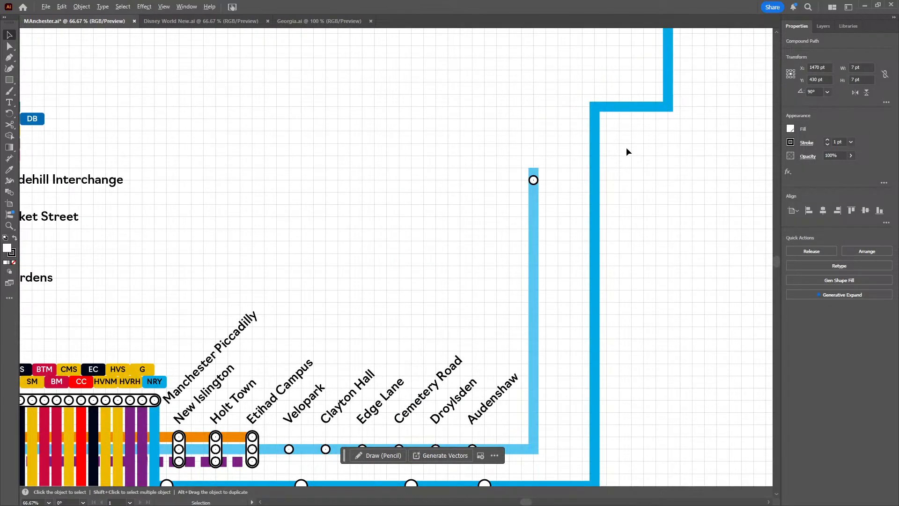
left_click(235, 159)
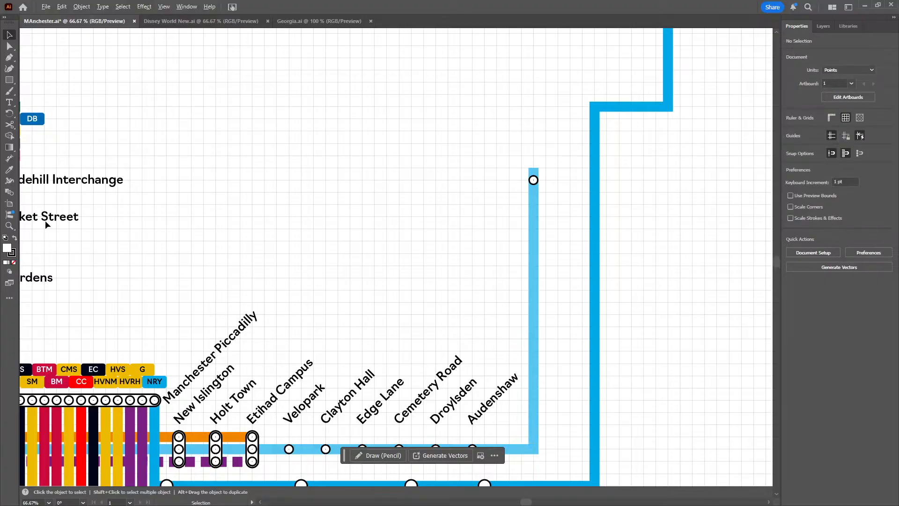
Copy the Shudehill Interchange label, right-align the copy's text and place it just west of the northernmost light blue station circle
scroll(137, 215, "left", 5)
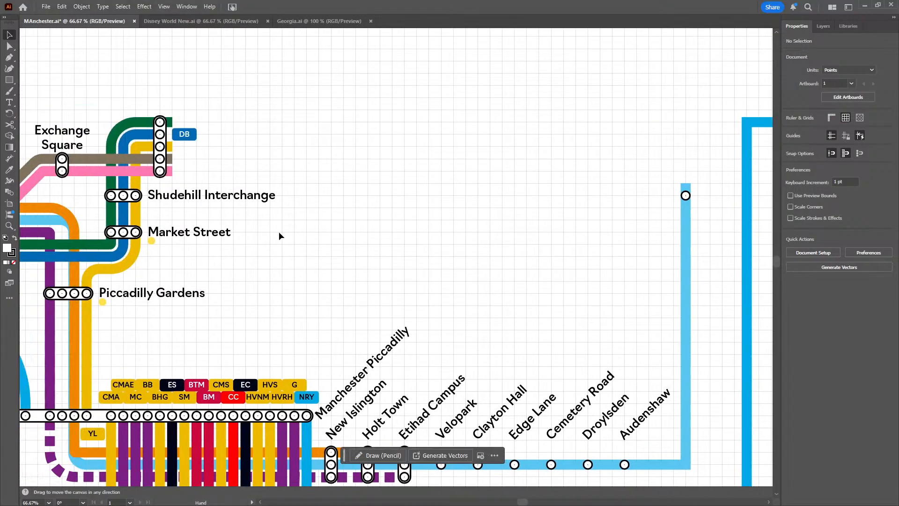
key("a")
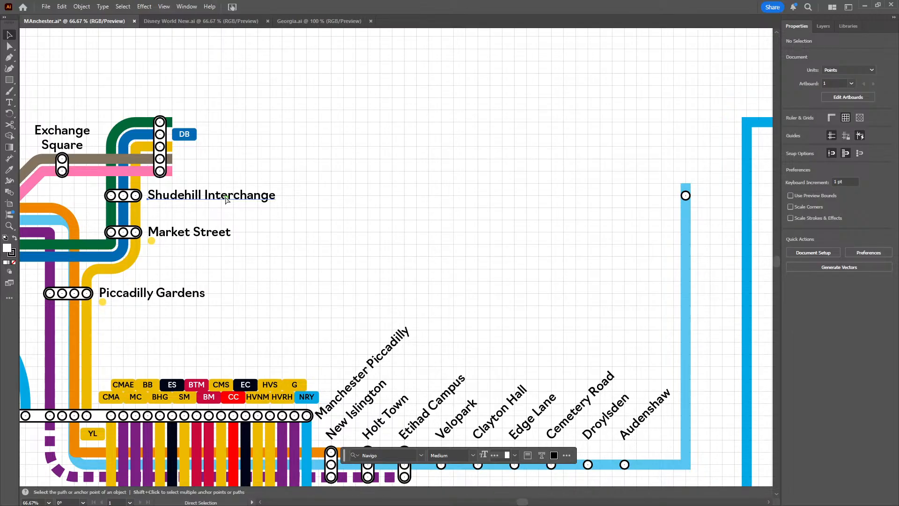
key("ctrl+v")
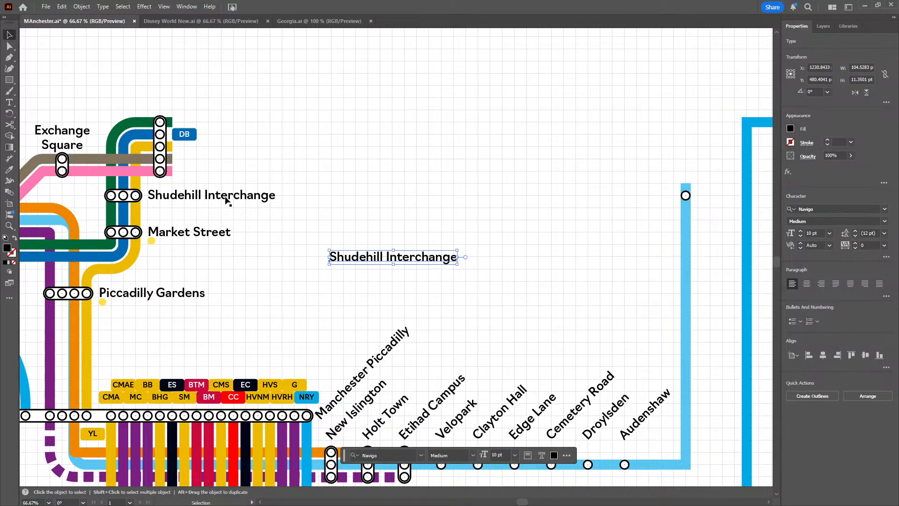
left_click(822, 283)
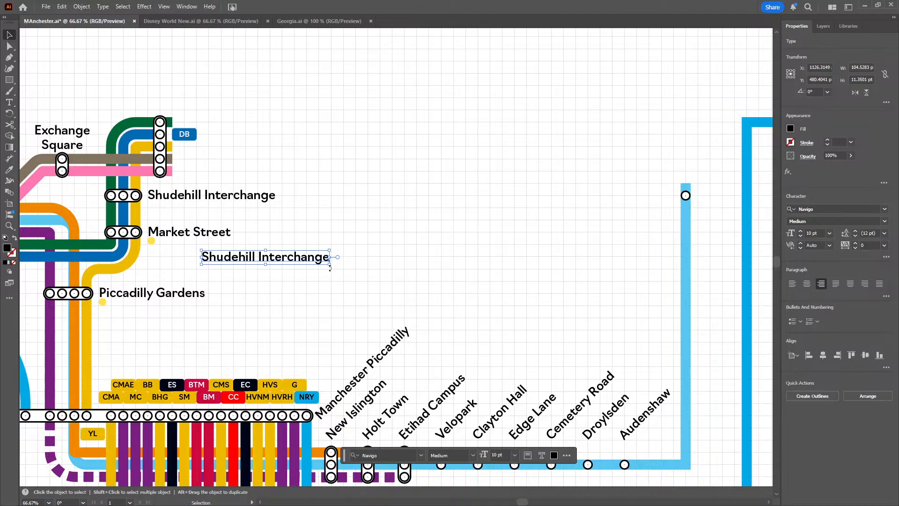
left_click_drag(309, 260, 652, 194)
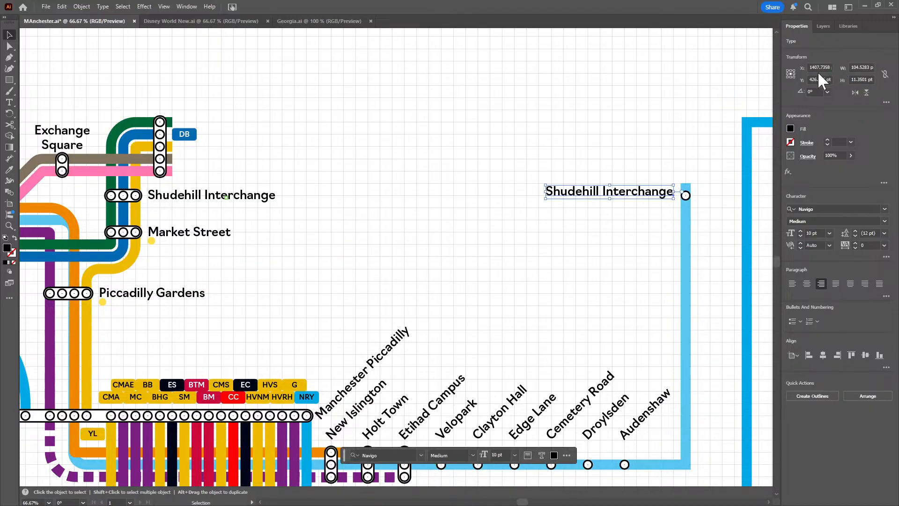
Position the copied Shudehill Interchange label at X about 1407.7 pt and Y 430 pt, level with the station circle
scroll(829, 67, "up", 3)
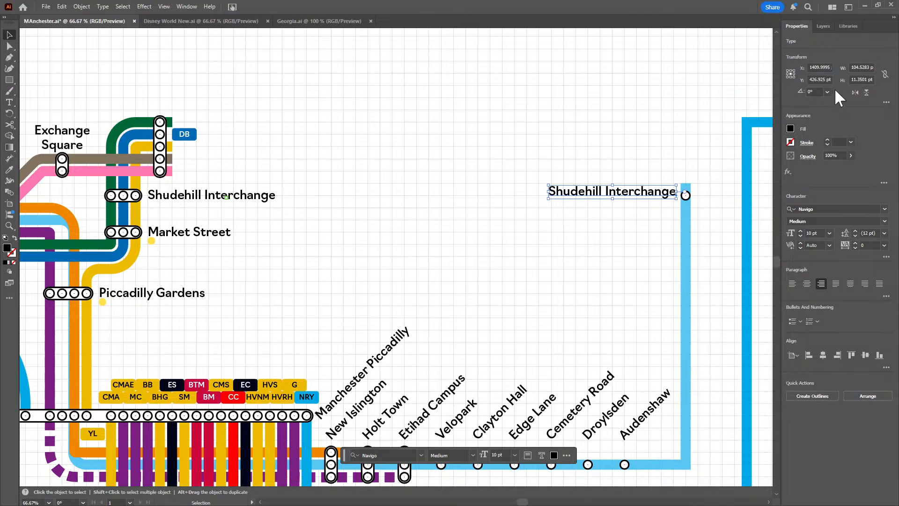
scroll(825, 79, "up", 3)
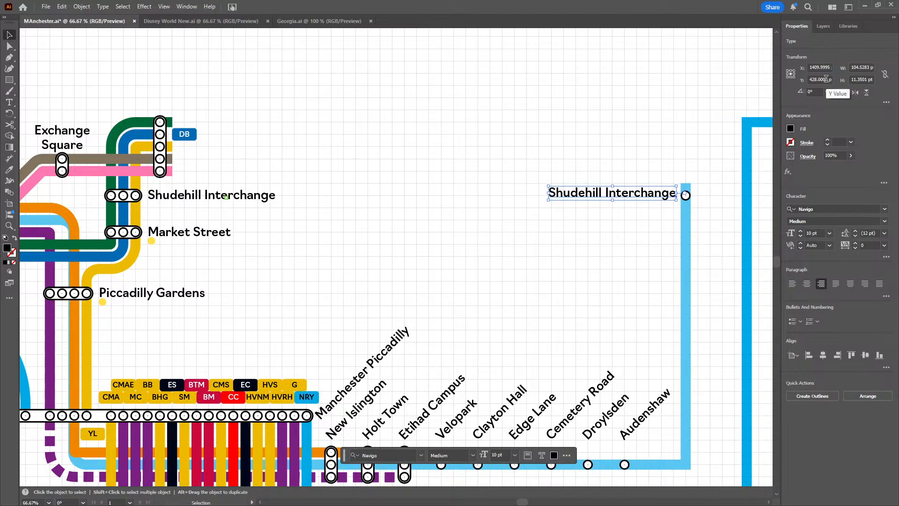
scroll(826, 79, "up", 1)
scroll(826, 80, "up", 1)
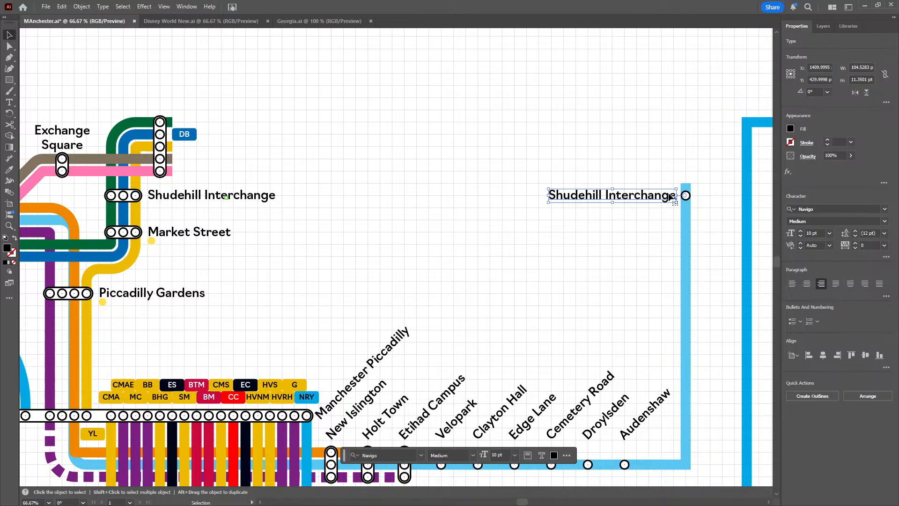
mouse_move(670, 197)
left_mouse_down()
mouse_move(633, 195)
mouse_move(668, 197)
left_mouse_up()
scroll(824, 81, "up", 2)
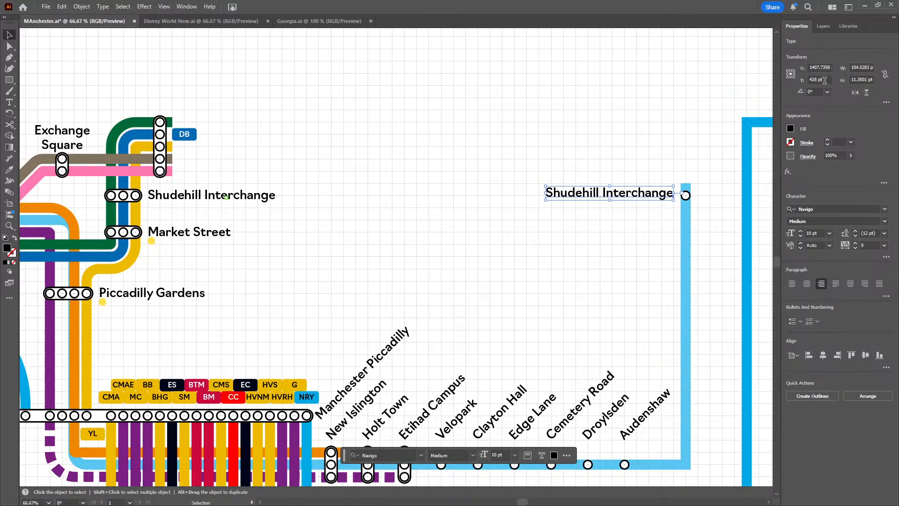
scroll(825, 80, "up", 2)
left_click(555, 133)
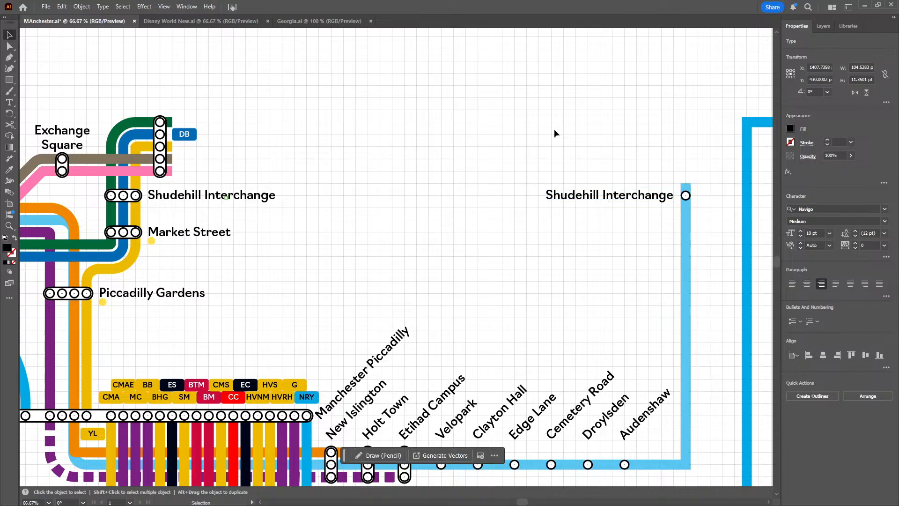
Change the copied Shudehill Interchange label's text to "Ashton Moss"
double_click(608, 198)
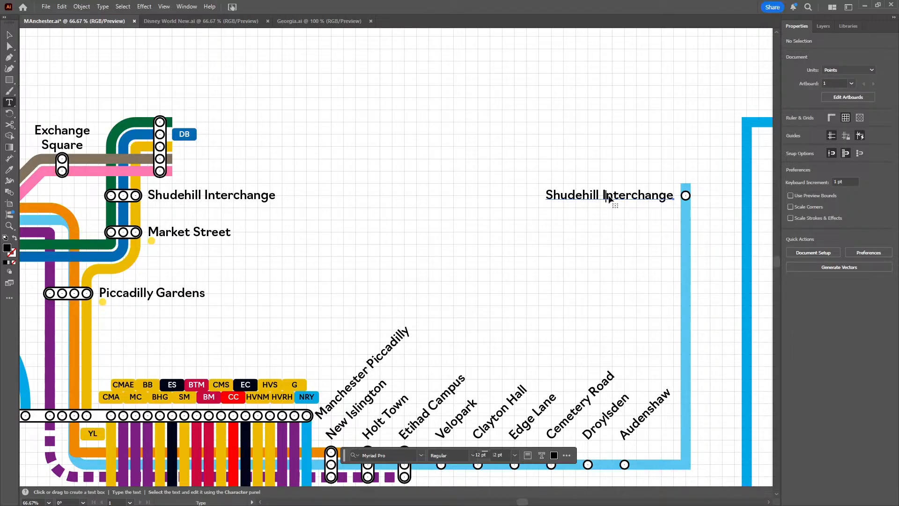
key("ctrl+a")
key("Right")
type("Ashton Mopss")
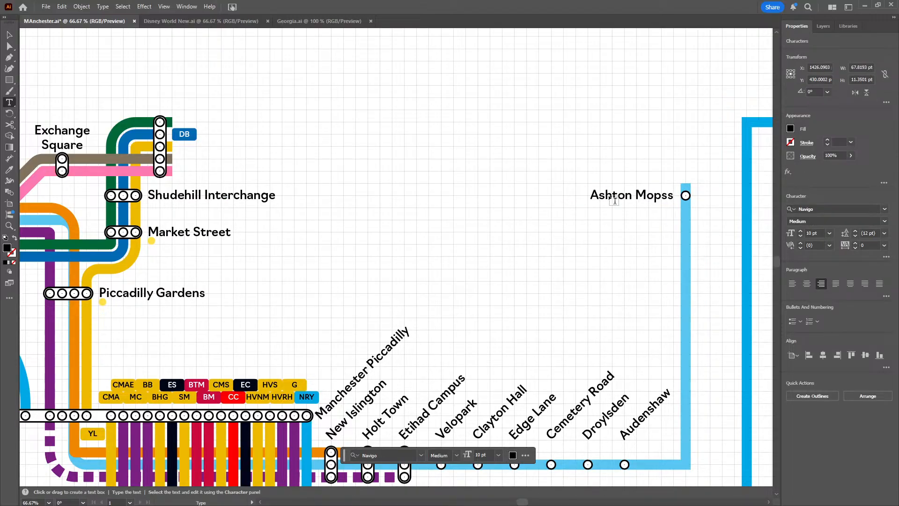
key("BackSpace")
key("BackSpace")
key("BackSpace")
type("ss")
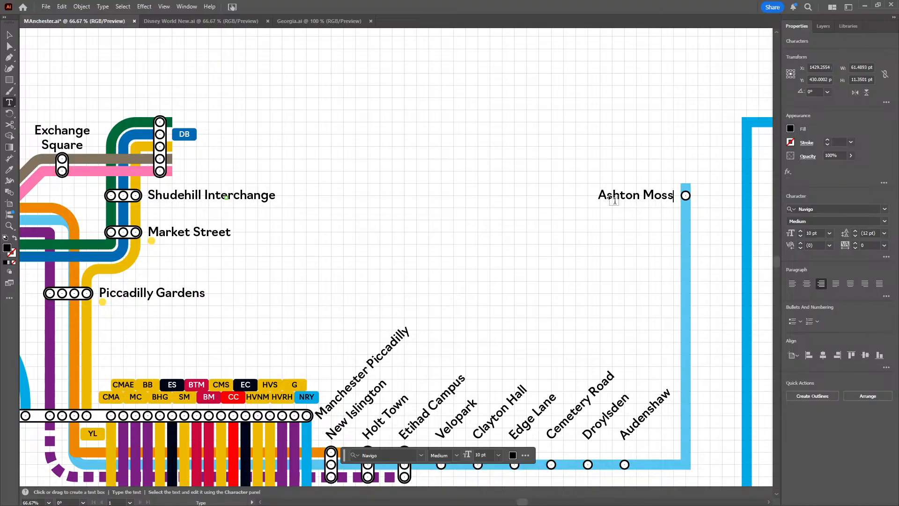
left_click(9, 35)
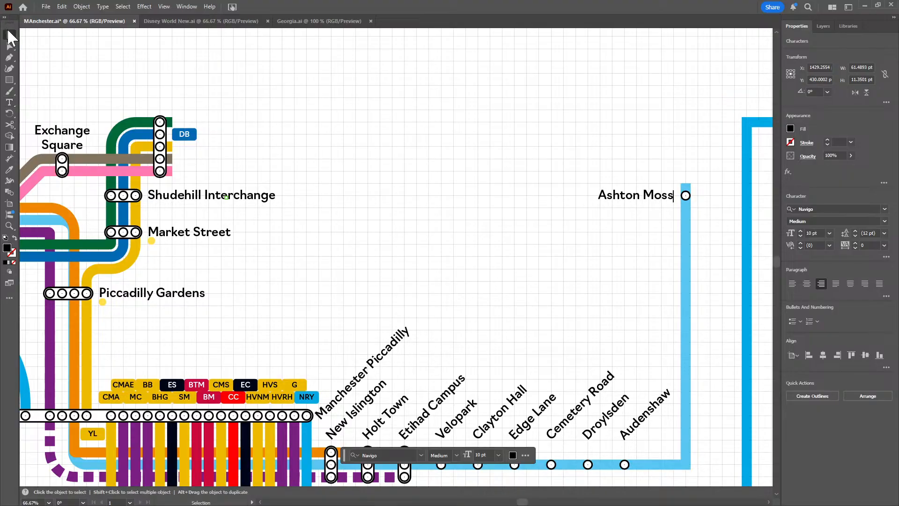
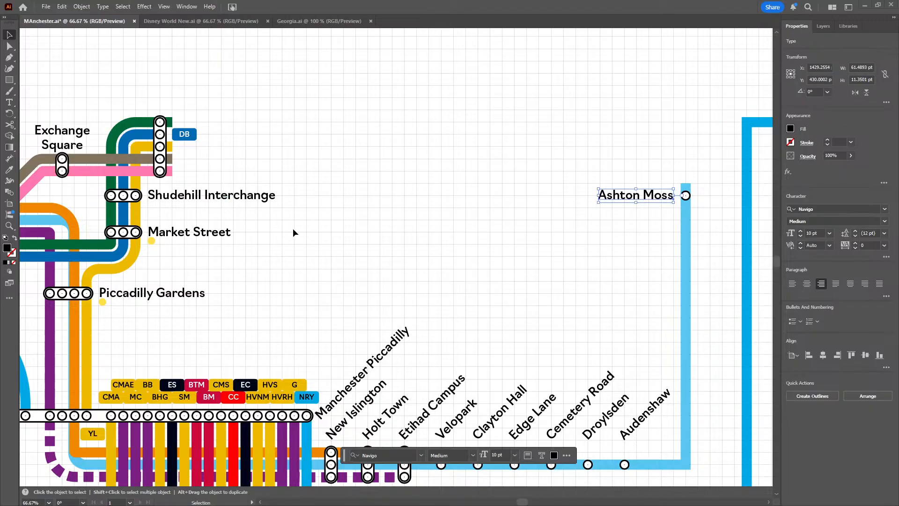
Shorten the Shudehill Interchange label's text to "Shudehill"
double_click(232, 199)
double_click(232, 199)
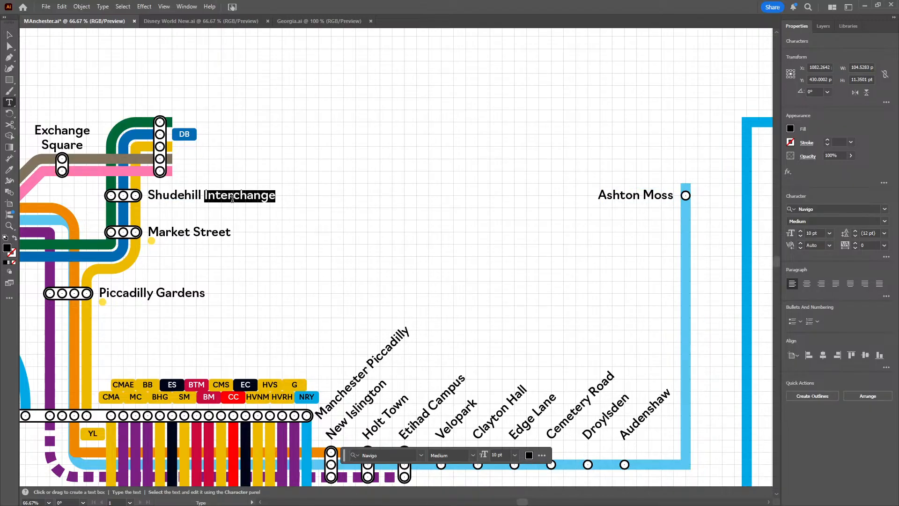
key("BackSpace")
key("BackSpace")
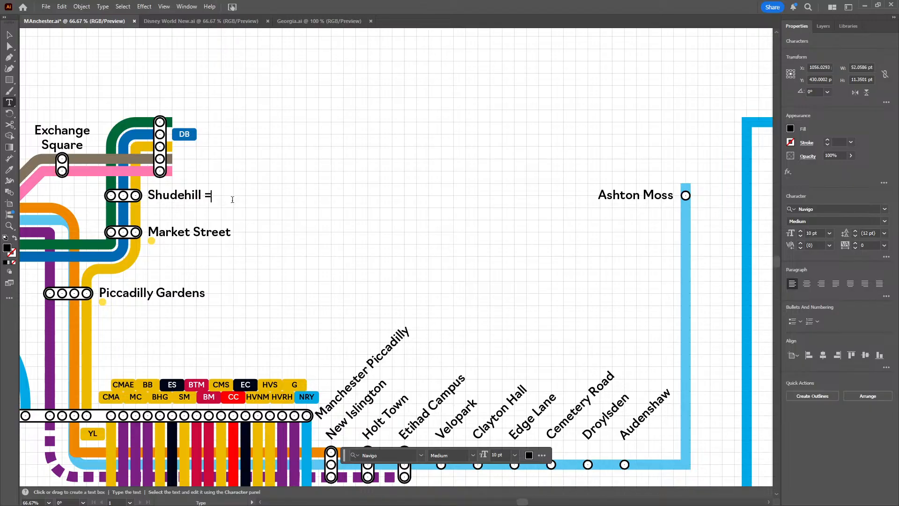
key("Escape")
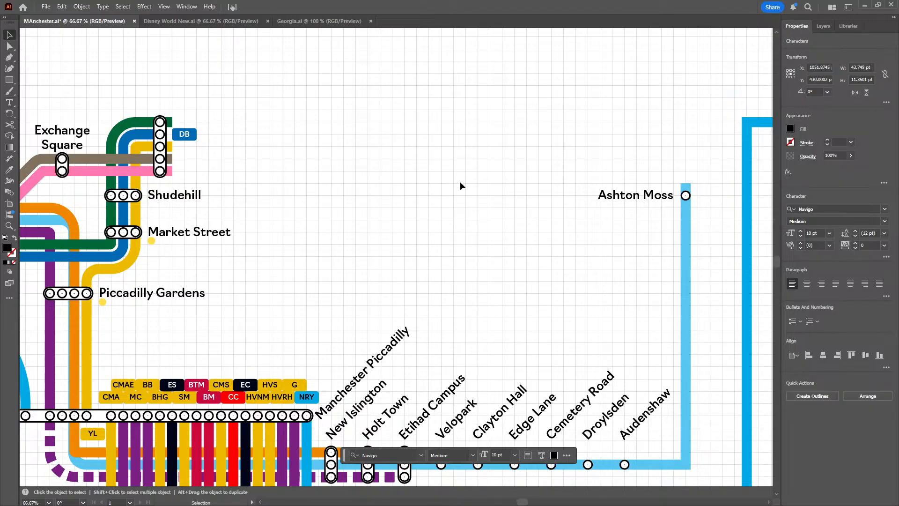
Delete the upper corner anchors of the darker blue line east of Ashton Moss, along with its leftover stray point farther north
left_click_drag(644, 276, 382, 245)
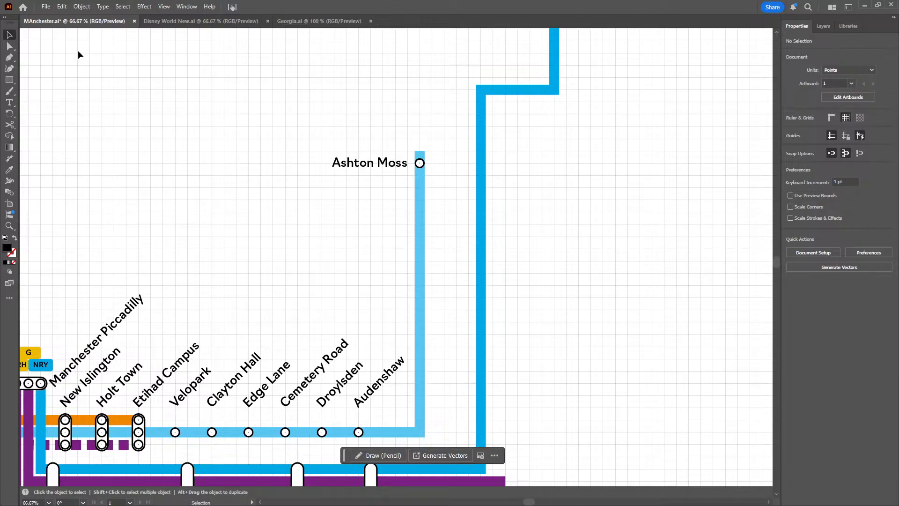
left_click(13, 47)
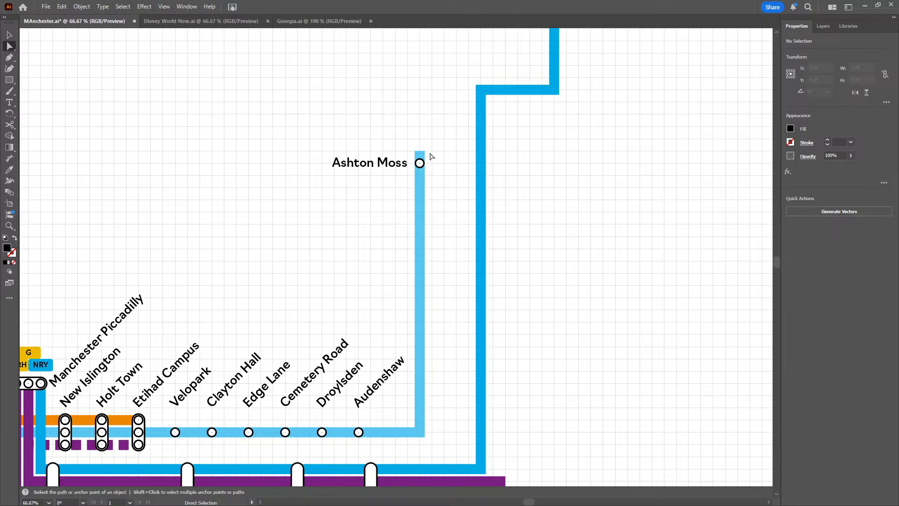
left_click_drag(457, 79, 570, 105)
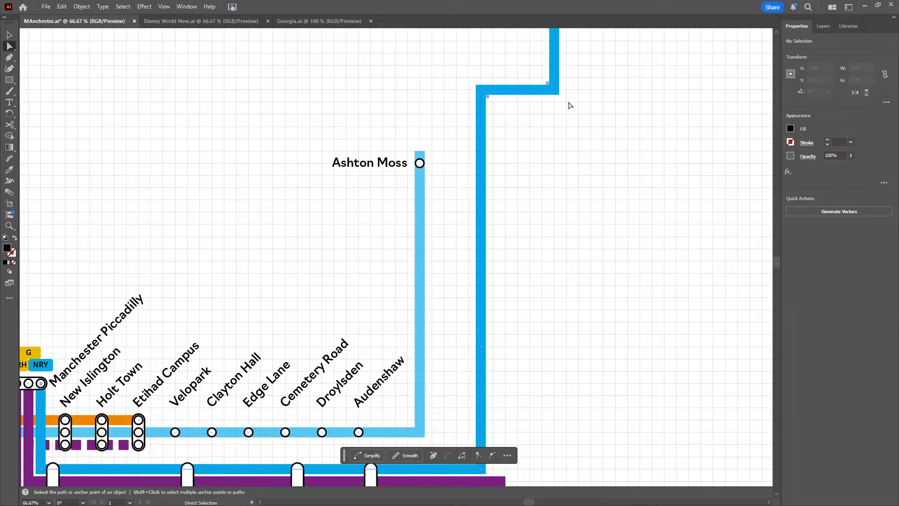
key("Delete")
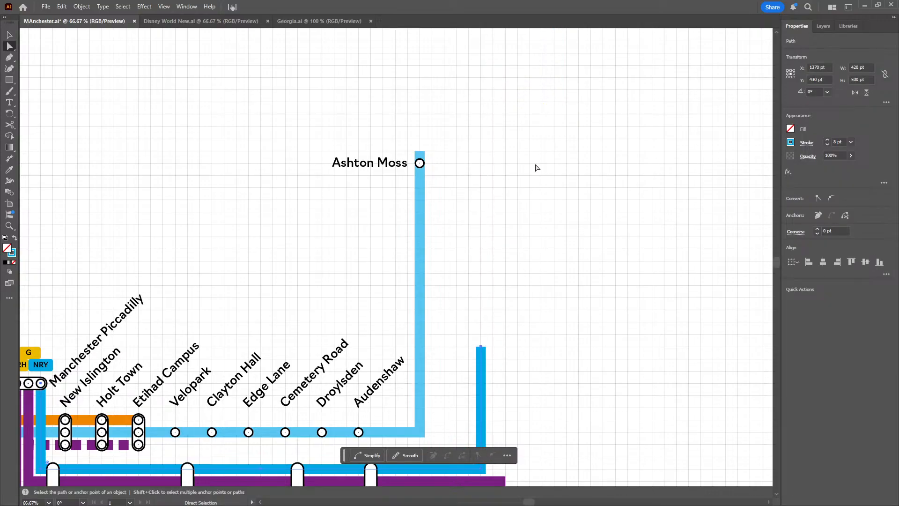
scroll(515, 235, "up", 10)
scroll(539, 201, "right", 3)
left_click_drag(559, 225, 433, 123)
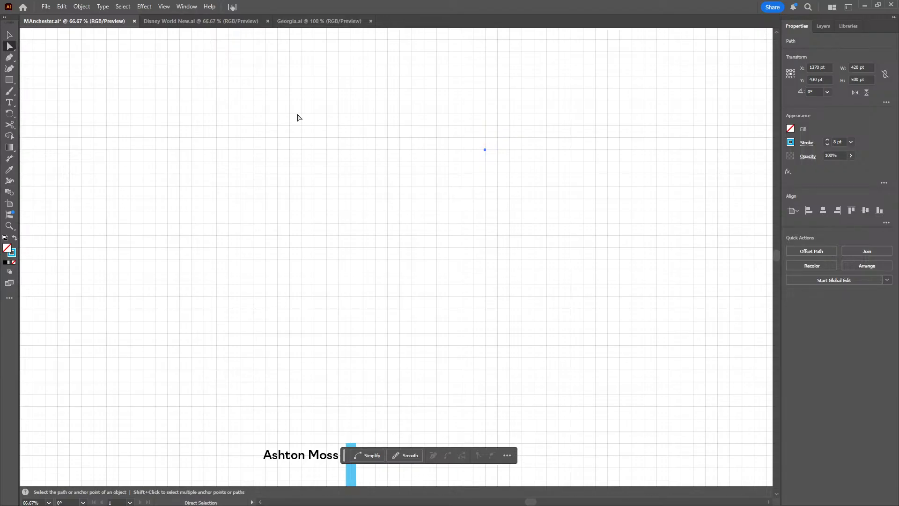
left_click(10, 35)
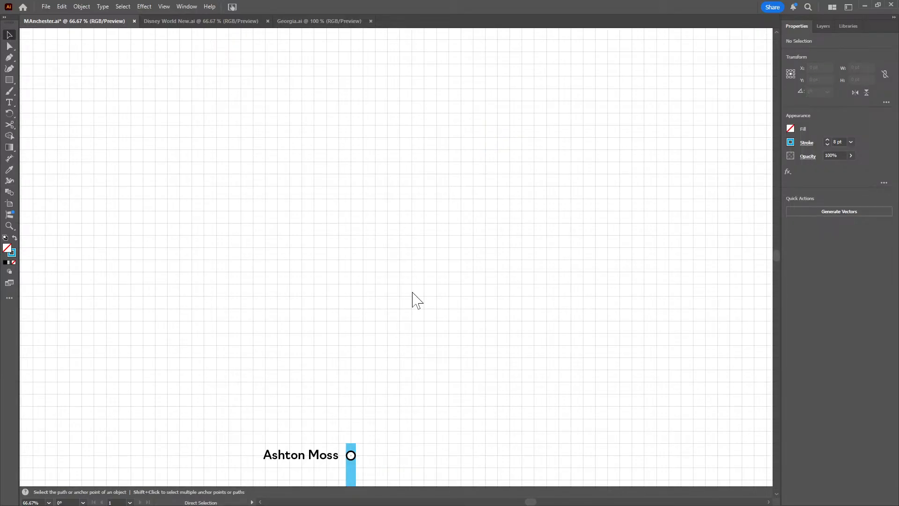
left_click(384, 317)
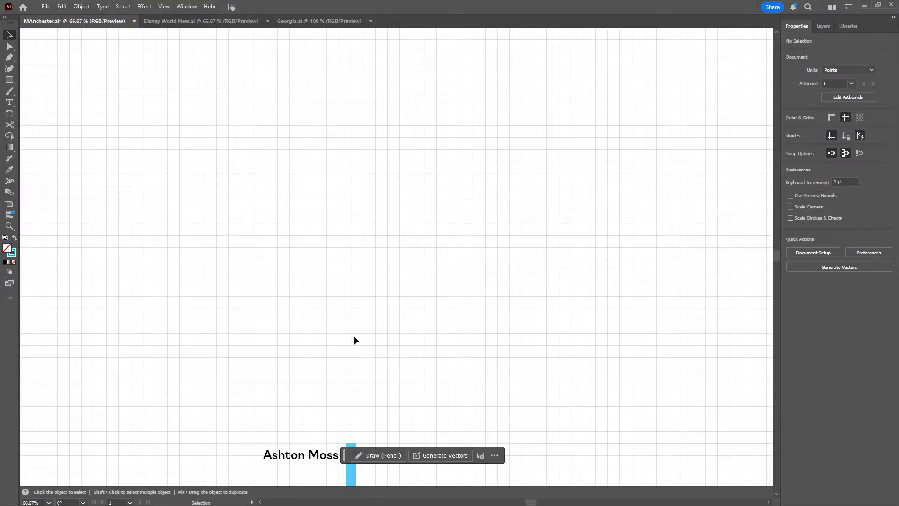
scroll(354, 340, "down", 5)
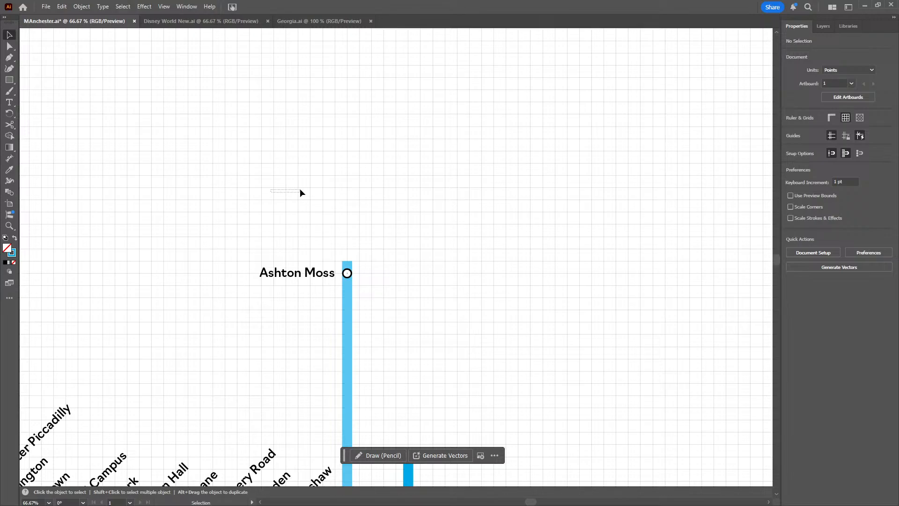
scroll(290, 189, "left", 10)
scroll(289, 189, "down", 3)
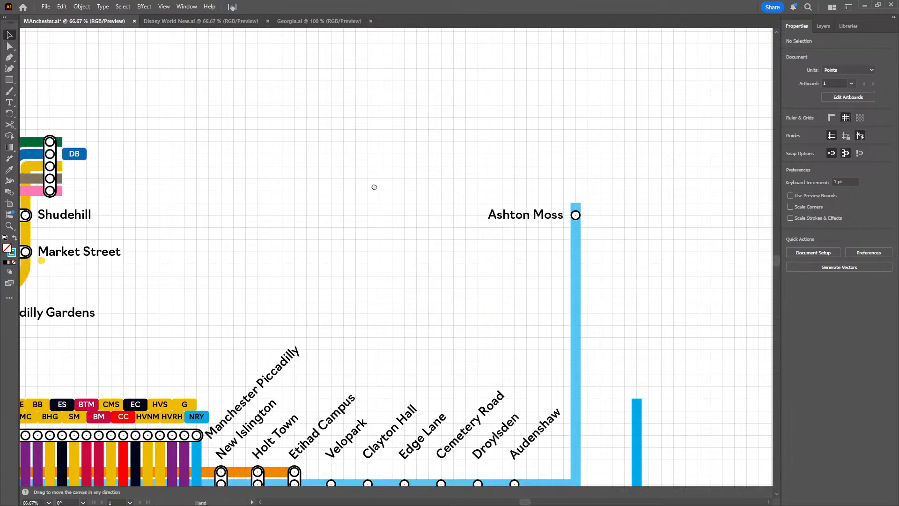
scroll(353, 180, "left", 4)
scroll(353, 180, "down", 1)
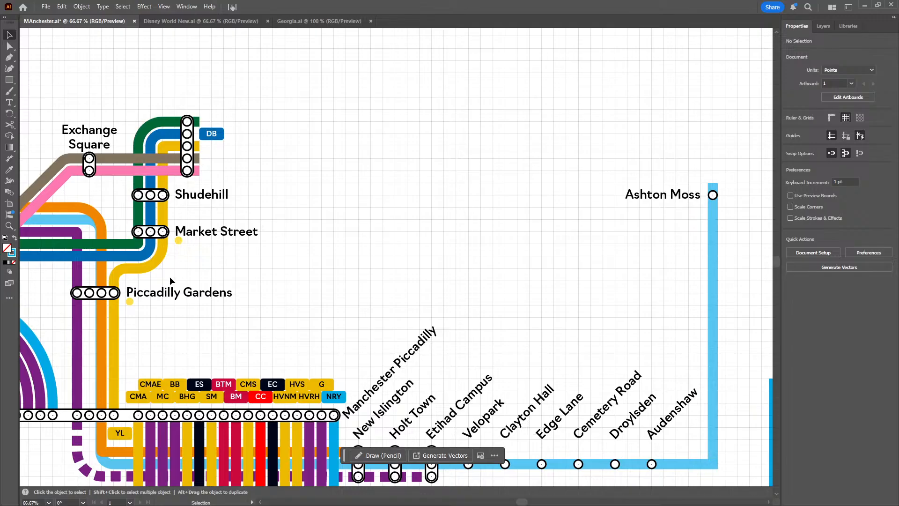
scroll(432, 181, "right", 9)
scroll(285, 196, "up", 1)
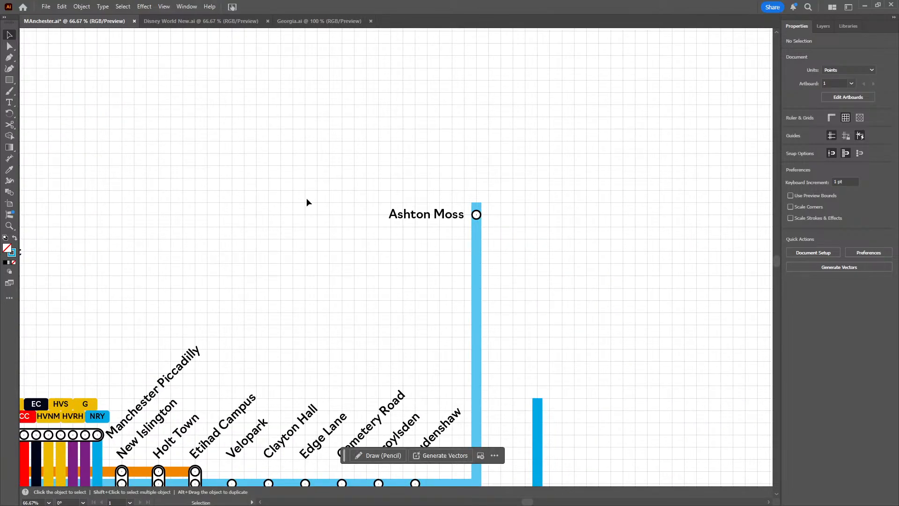
left_click_drag(302, 198, 465, 209)
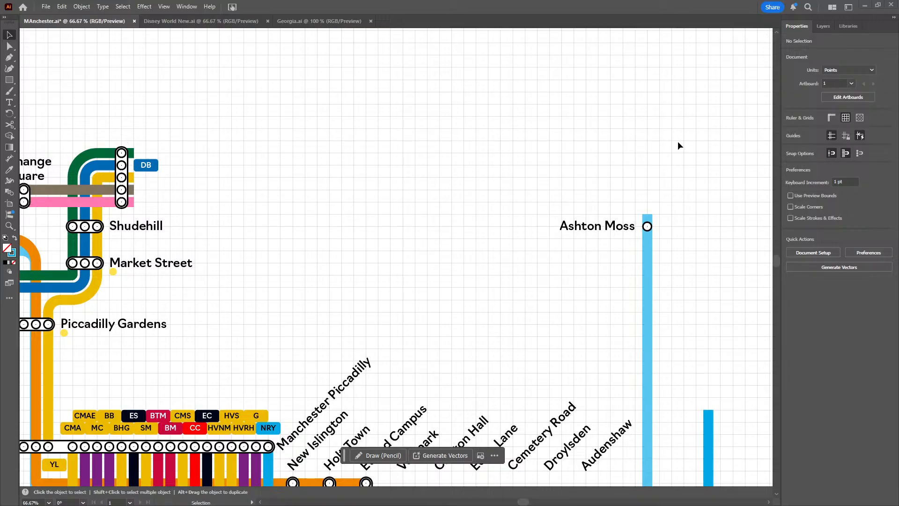
left_click_drag(664, 156, 407, 181)
left_click_drag(128, 90, 346, 94)
Extend the light blue line from its end above Ashton Moss north to Y 370 pt and 60 pt east to X 1530 pt
key("p")
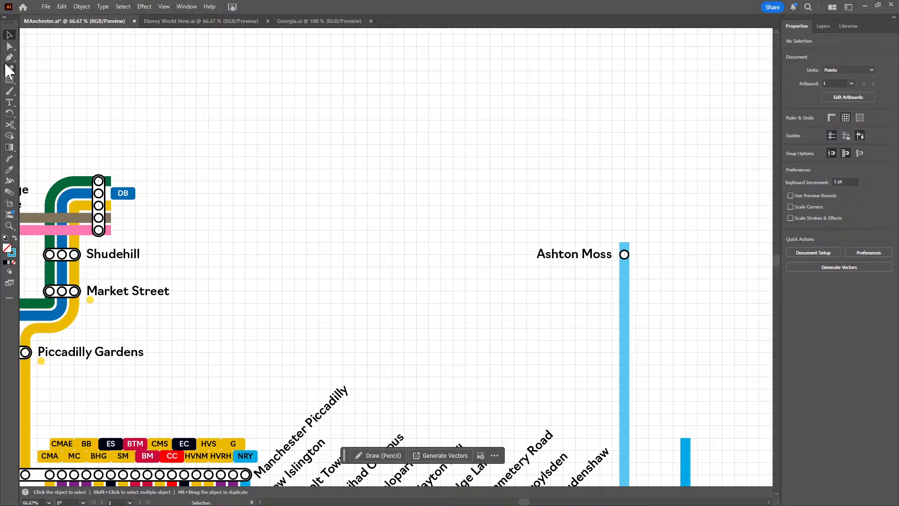
left_click(624, 242)
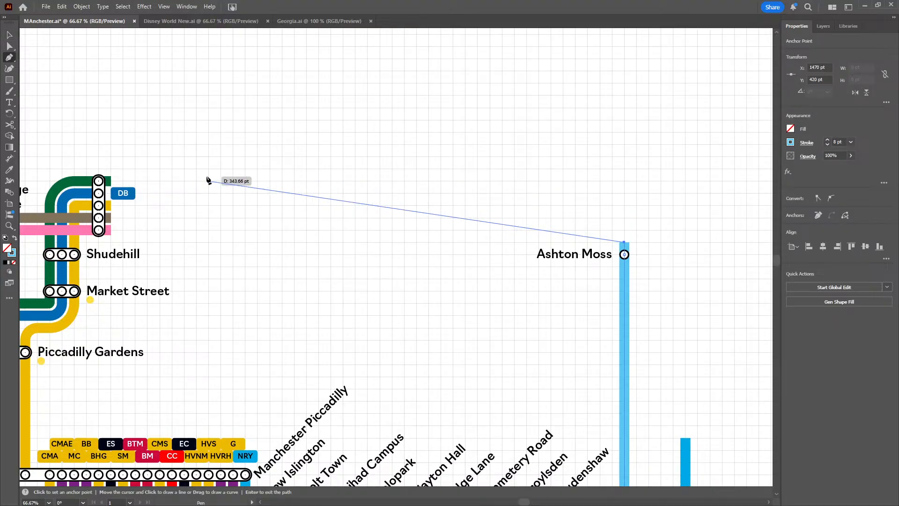
left_click(624, 181)
left_click_drag(524, 215, 282, 210)
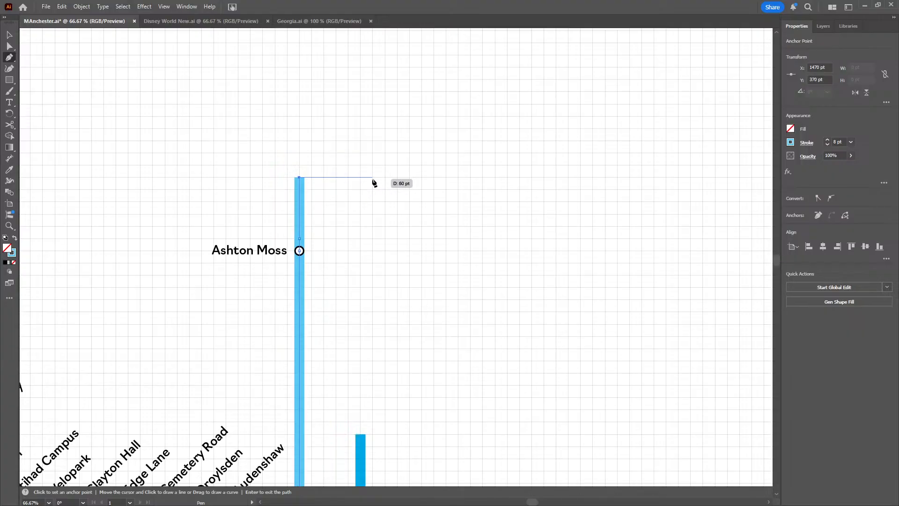
left_click(373, 177)
left_click(9, 34)
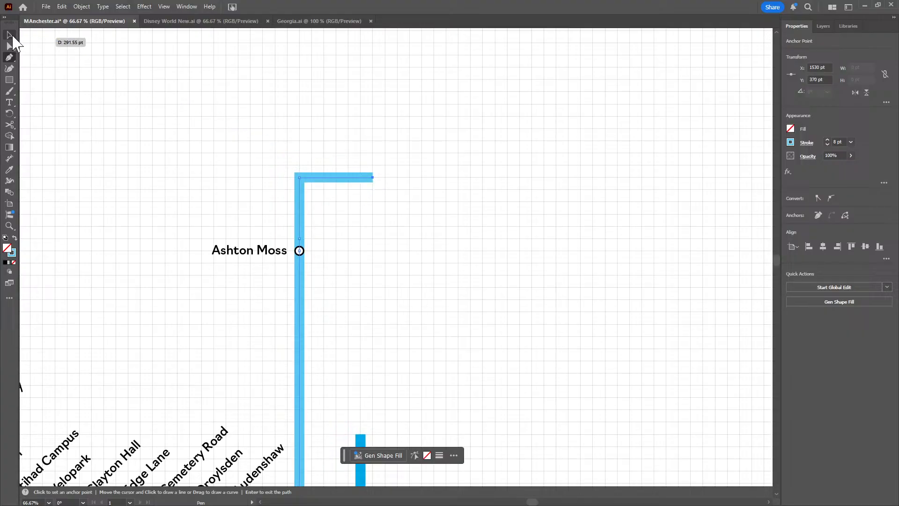
left_click(415, 244)
Place two copies of the Ashton Moss station circle on the light blue line's new horizontal section, at X 1480 and X 1510, Y 370
scroll(313, 259, "up", 1)
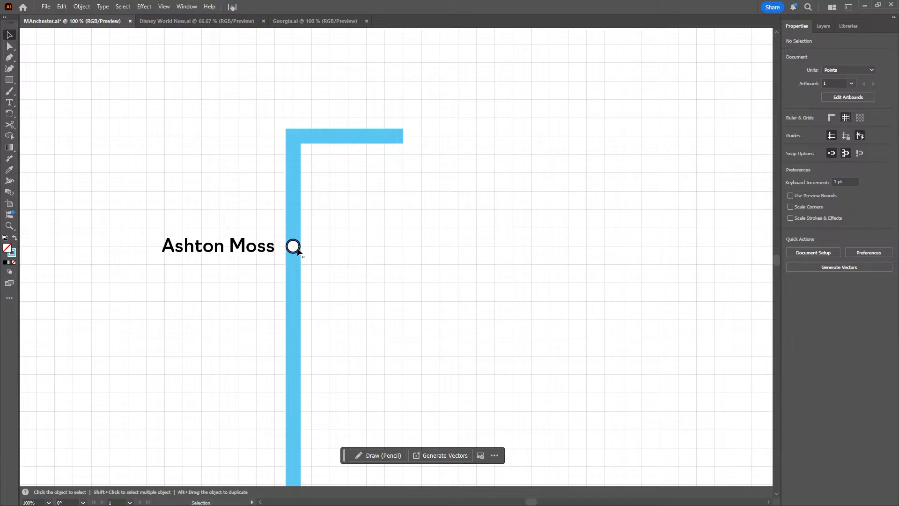
left_click(297, 251)
key("ctrl+v")
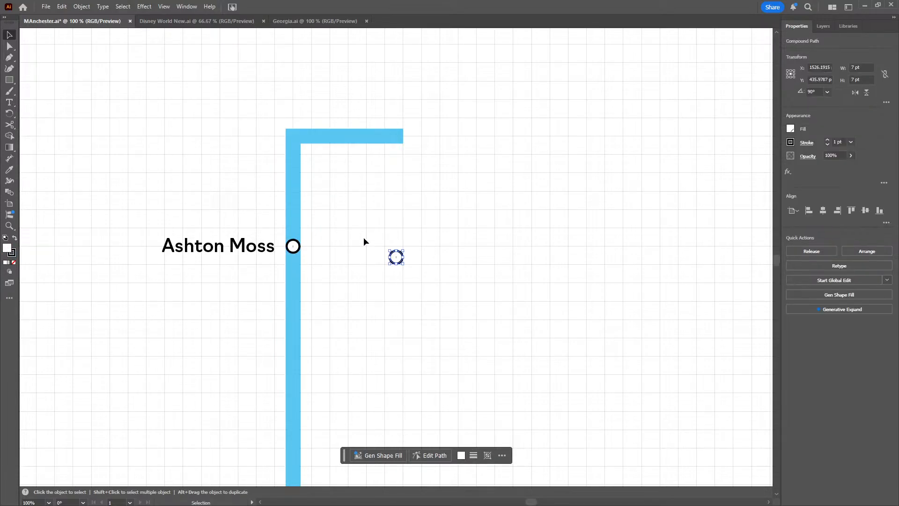
left_click_drag(388, 261, 303, 143)
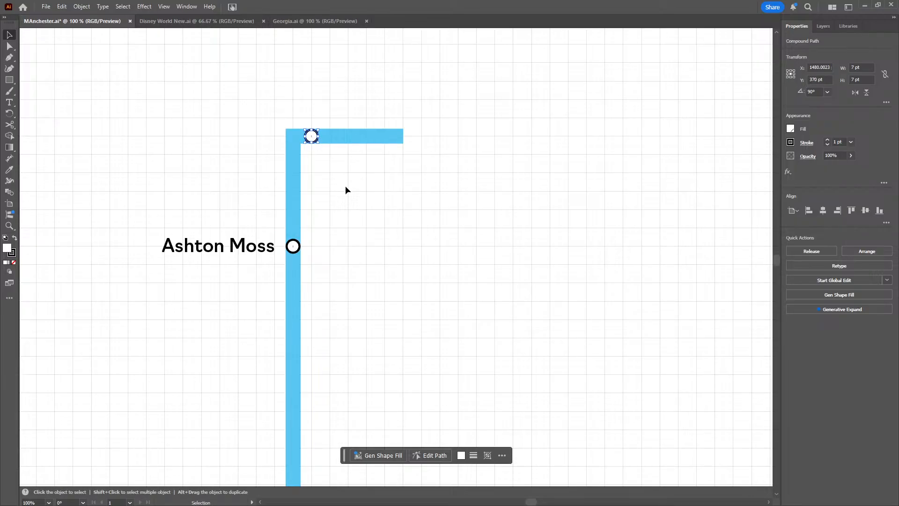
key("ctrl")
key("ctrl+v")
left_click_drag(396, 257, 368, 141)
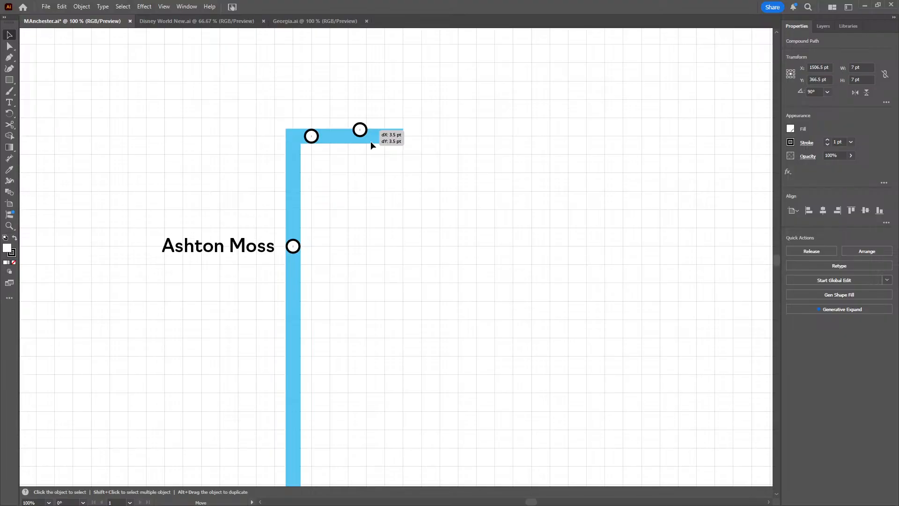
left_click_drag(370, 141, 370, 142)
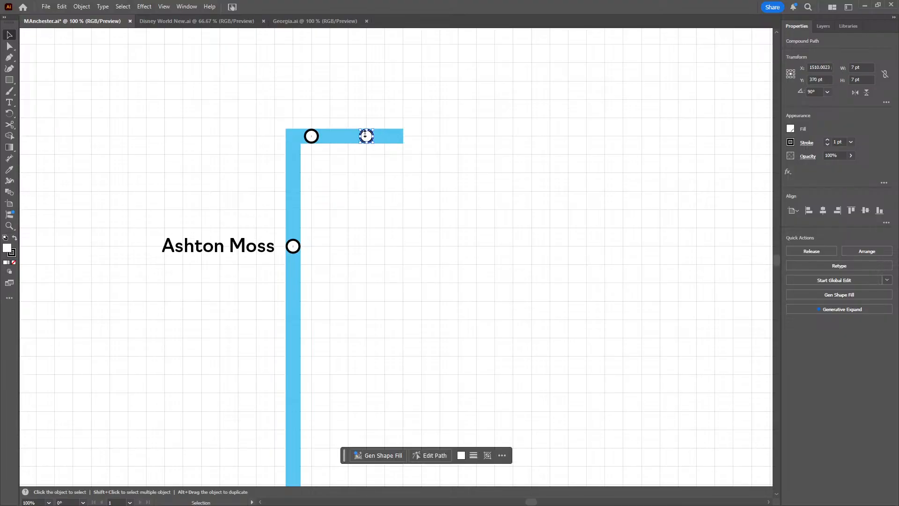
Shorten the light blue line's horizontal section so its east end sits at X 1510 pt, on the last station circle
left_click(9, 46)
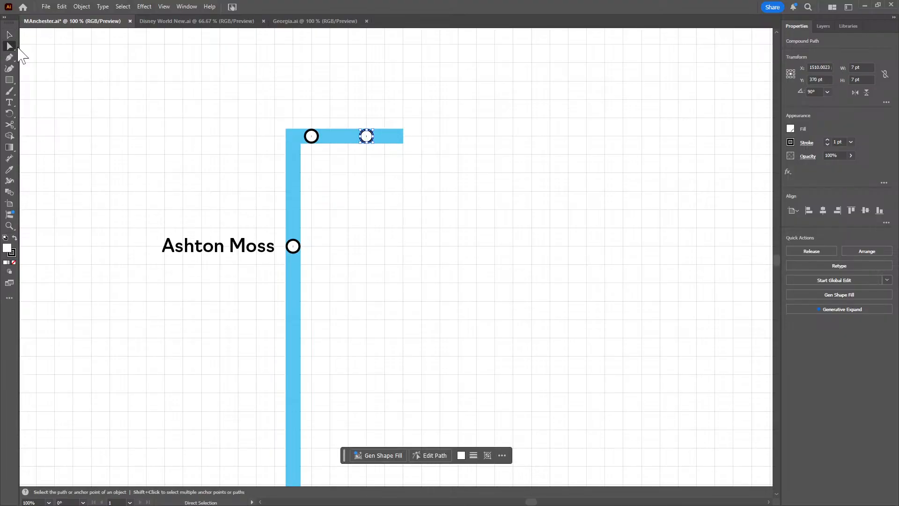
left_click_drag(403, 136, 366, 137)
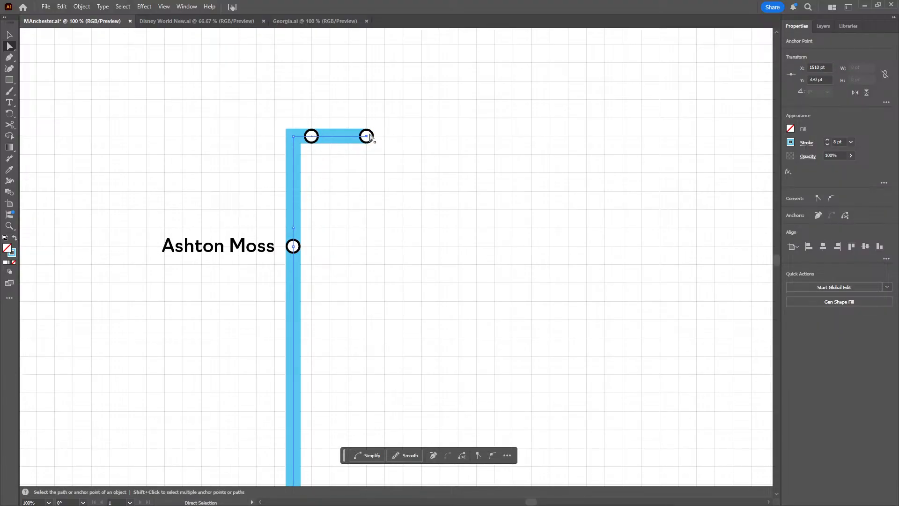
left_click(9, 35)
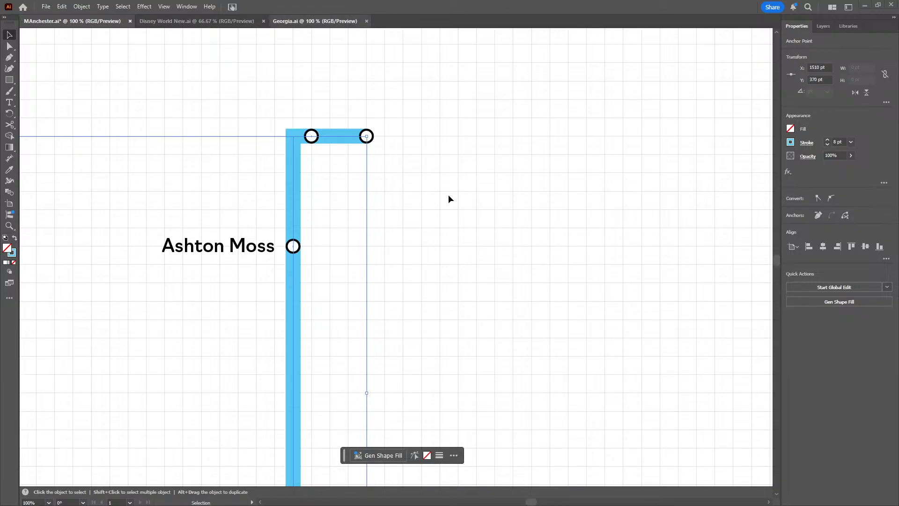
left_click(391, 335)
Move the six labels from Velopark to Audenshaw 10 pt down, closer to their station circles
scroll(407, 338, "down", 1)
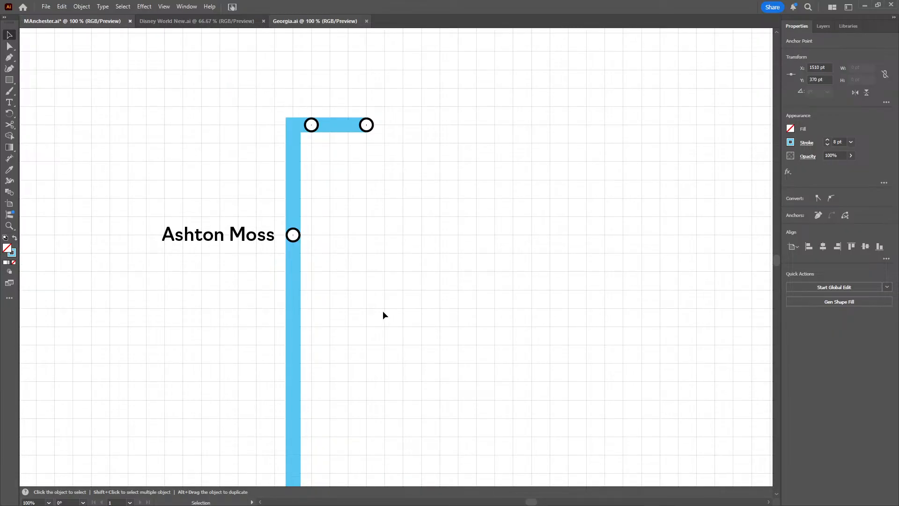
key("ctrl+minus")
scroll(377, 249, "down", 4)
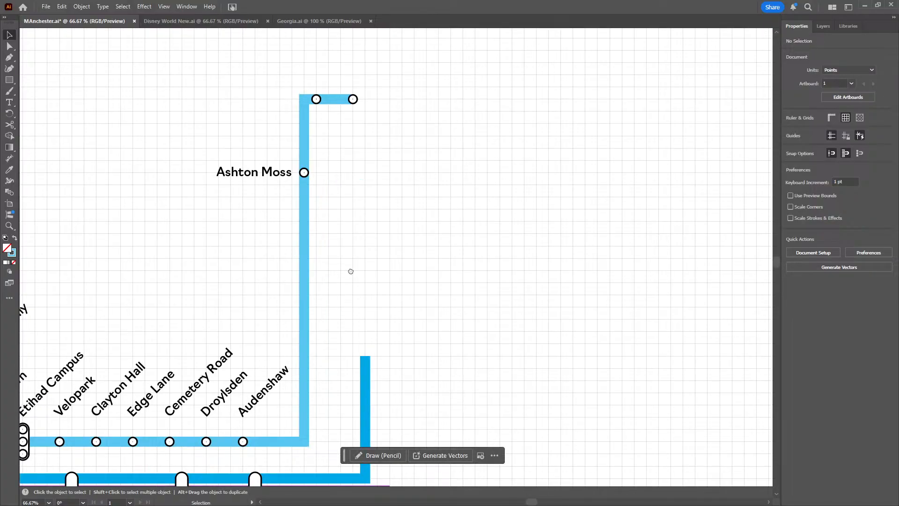
scroll(351, 271, "down", 3)
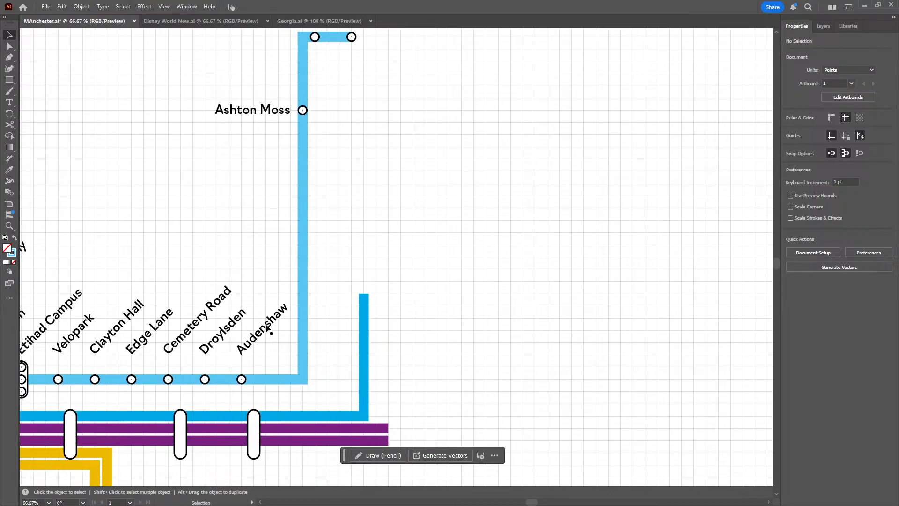
left_click_drag(108, 229, 194, 230)
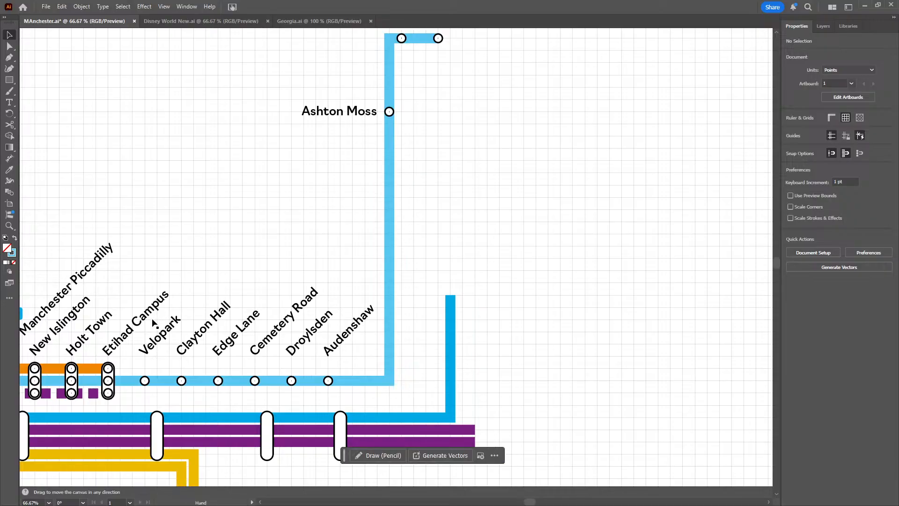
left_click_drag(146, 335, 340, 347)
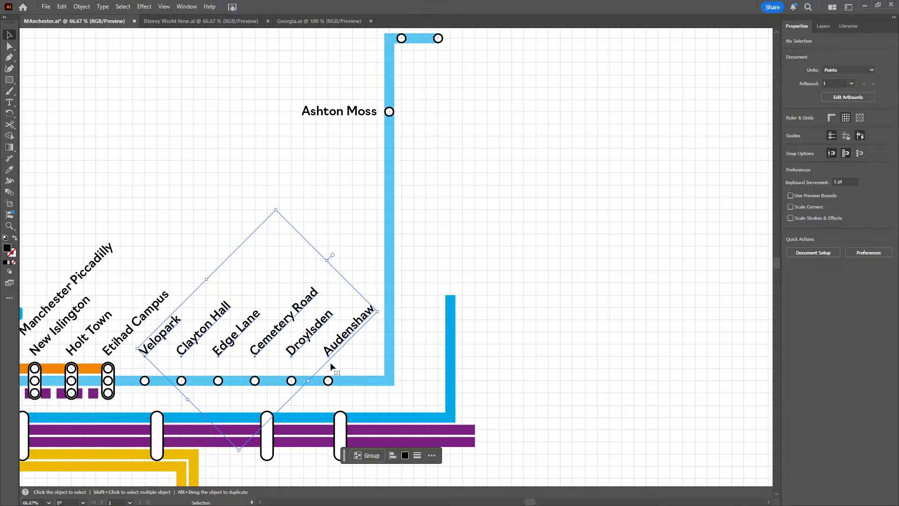
key("shift+Down")
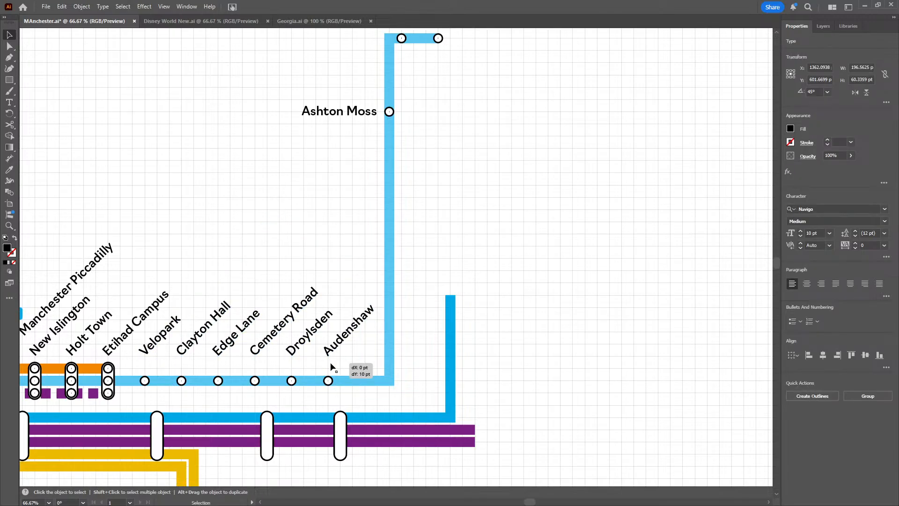
left_click_drag(331, 365, 331, 366)
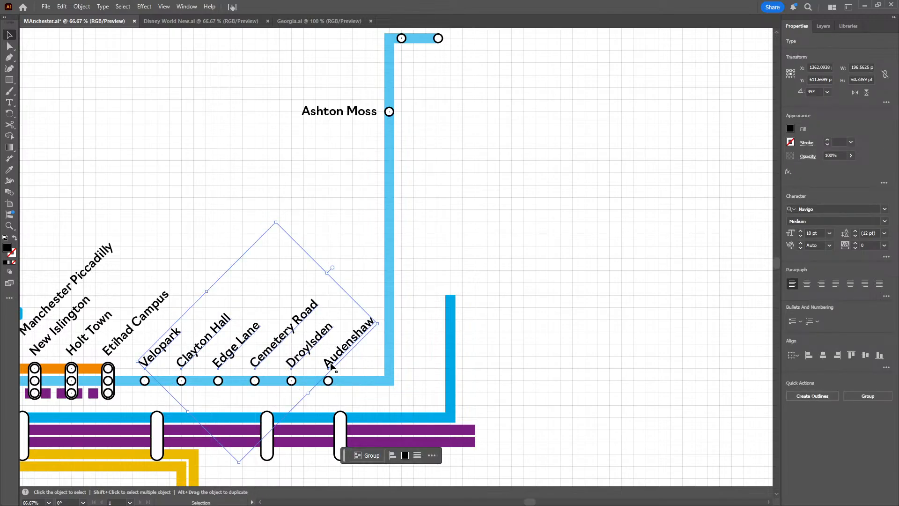
left_click(434, 324)
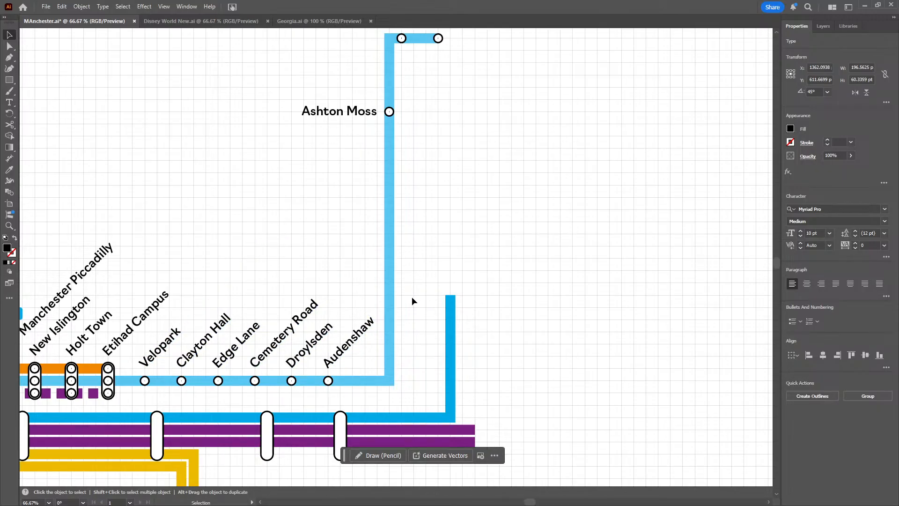
Place a copy of the Audenshaw label above the first station circle on the light blue line's upper horizontal section and change its text to "Ashton West"
left_click(352, 372)
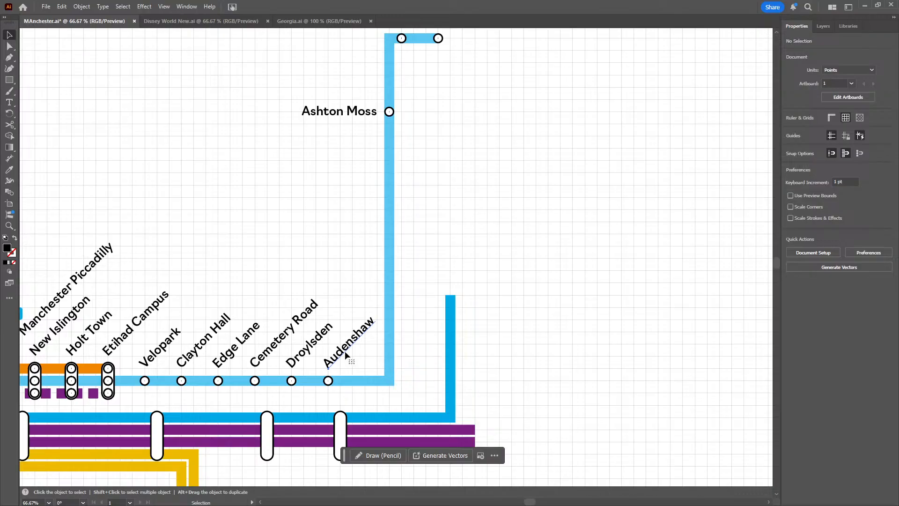
key("a")
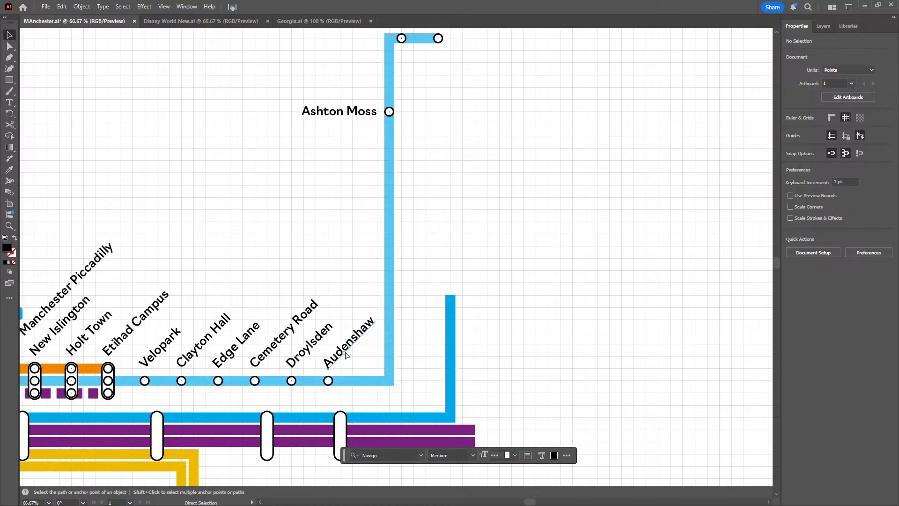
type("Audenshaw")
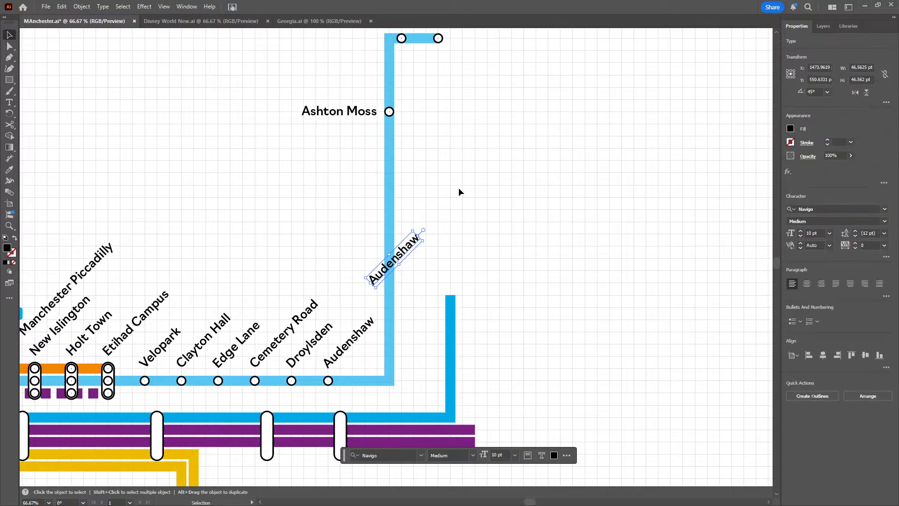
left_click_drag(458, 190, 401, 302)
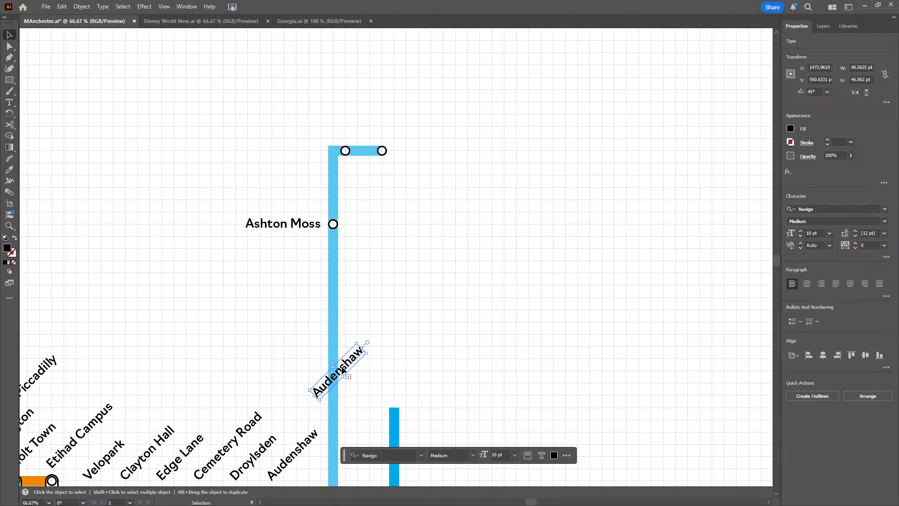
left_click_drag(344, 369, 372, 120)
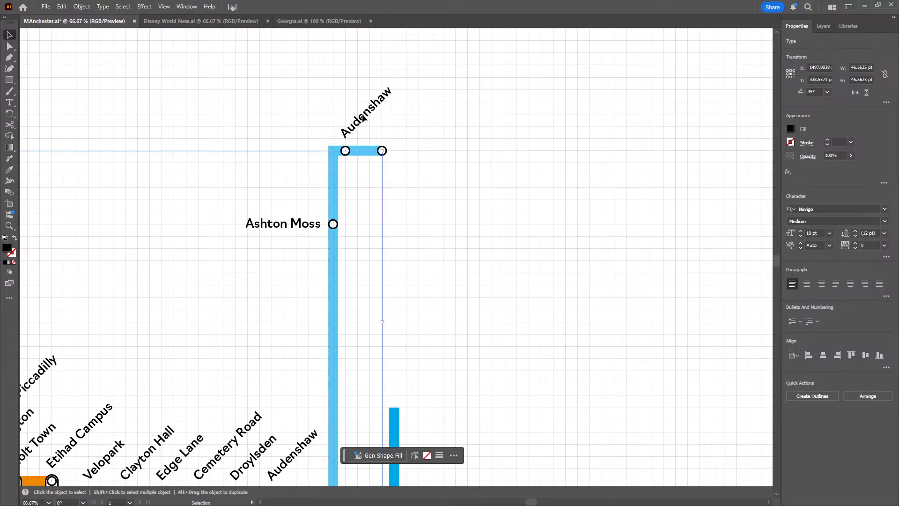
left_click_drag(430, 214, 446, 262)
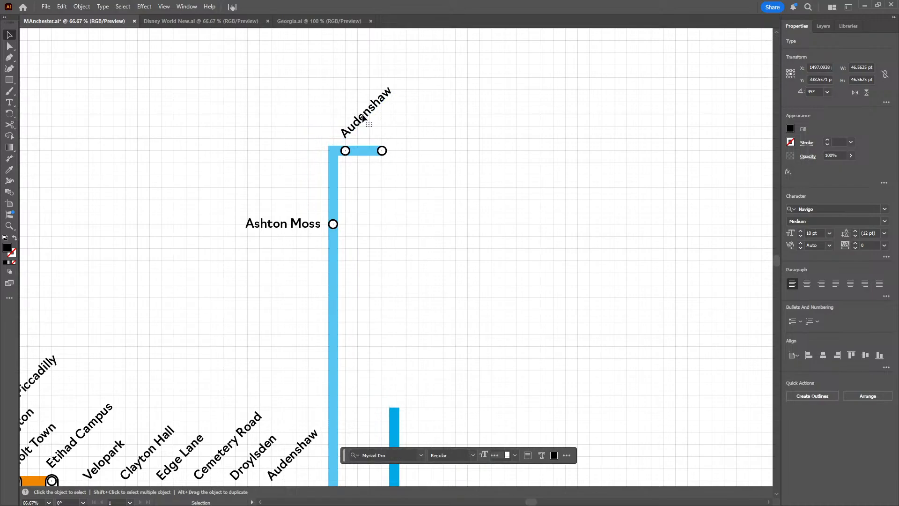
double_click(363, 118)
type("Ashton West")
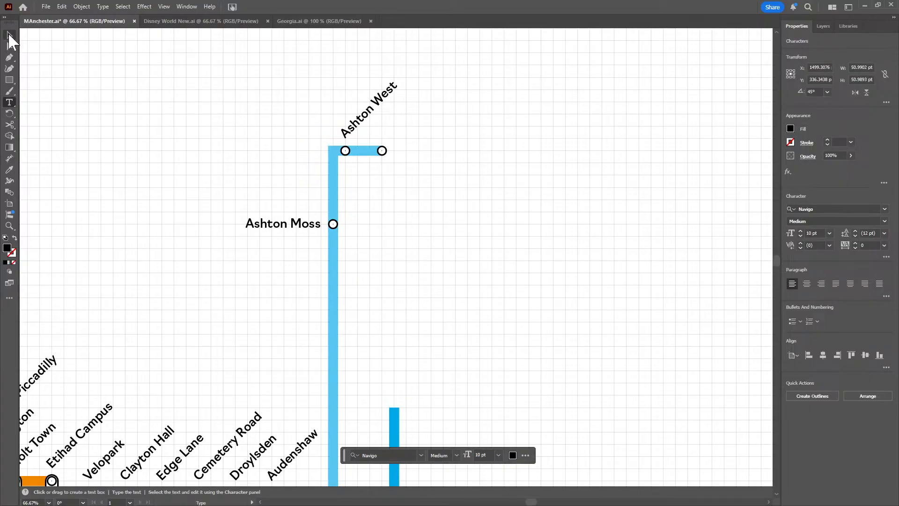
left_click(10, 37)
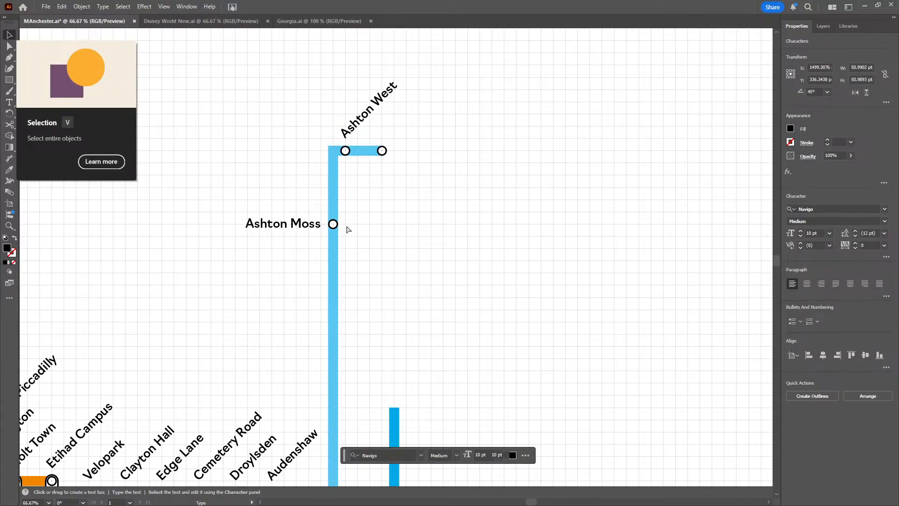
Place another copy of the Audenshaw label above the light blue line's terminal station circle and change its text to "Ashton-under-Lyne"
key("ctrl+v")
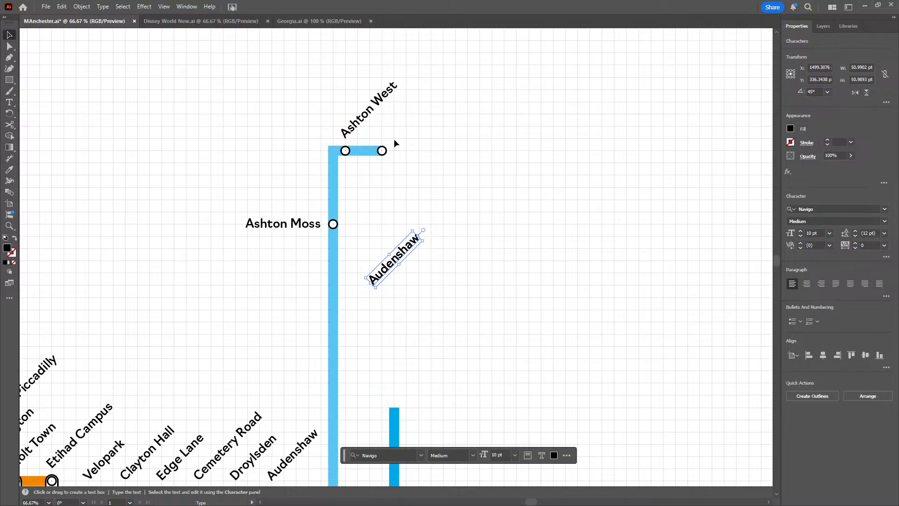
left_click_drag(386, 275, 394, 133)
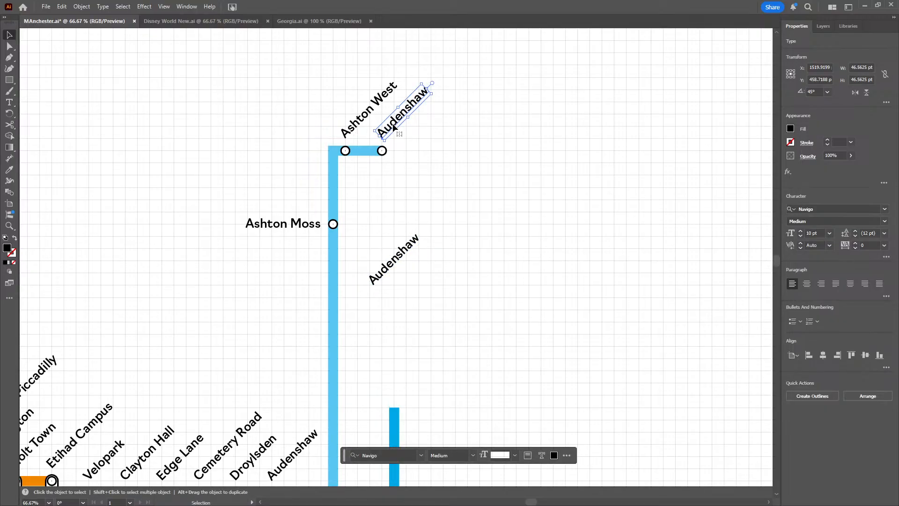
double_click(393, 126)
type("Ashton-under-")
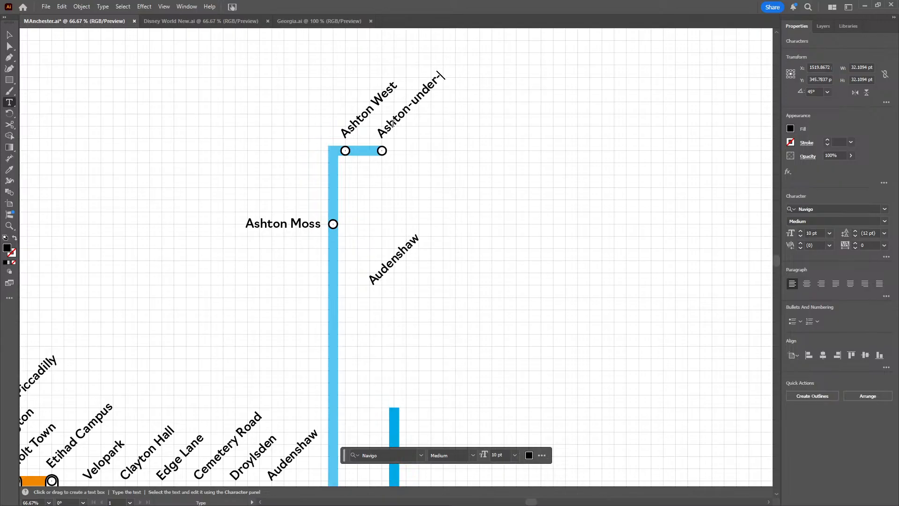
type("Lybe")
key("BackSpace")
key("BackSpace")
type("ne")
left_click(9, 38)
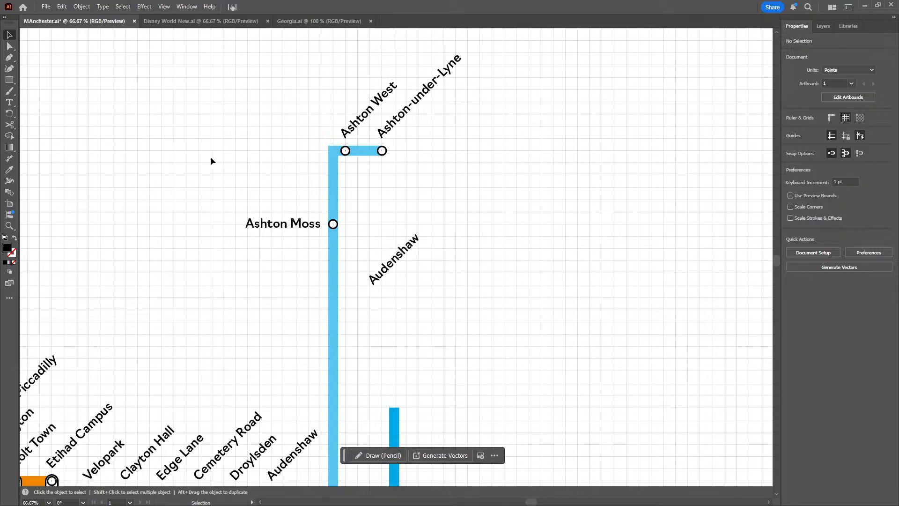
Examine the light blue line's route from Ashton Moss back to its rounded corner beneath the Manchester Piccadilly interchange
left_click_drag(210, 158, 407, 186)
left_click_drag(201, 199, 400, 187)
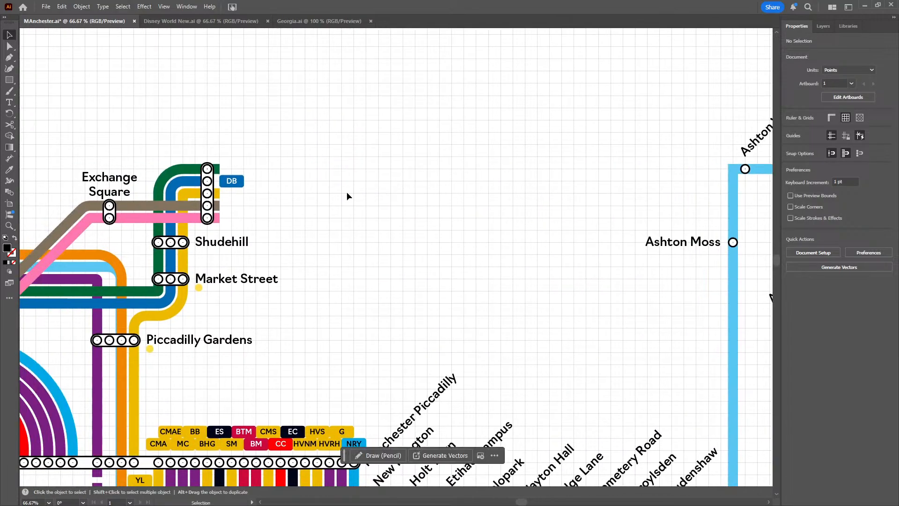
left_click_drag(294, 199, 182, 121)
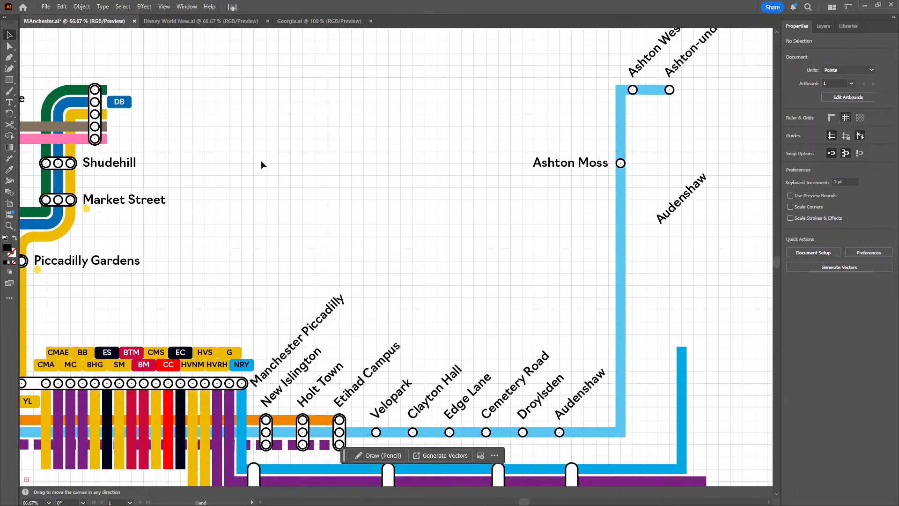
scroll(374, 222, "down", 1)
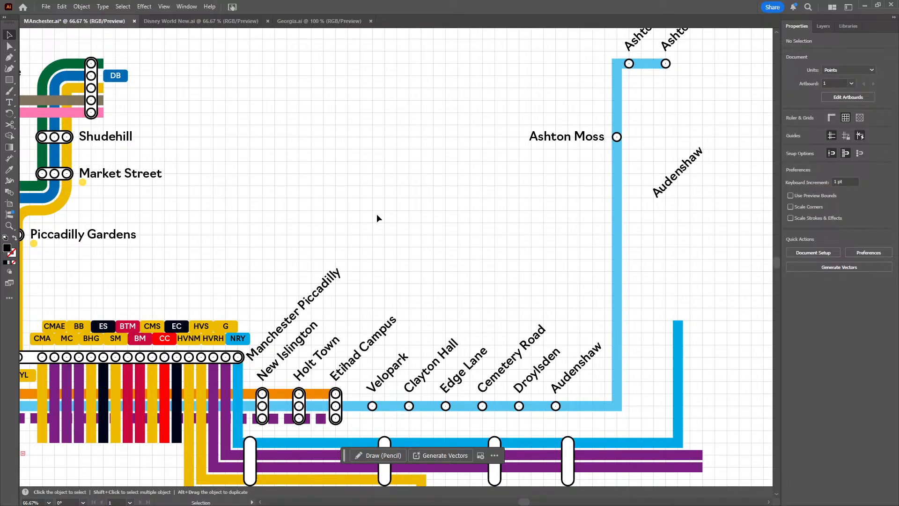
left_click_drag(307, 230, 451, 259)
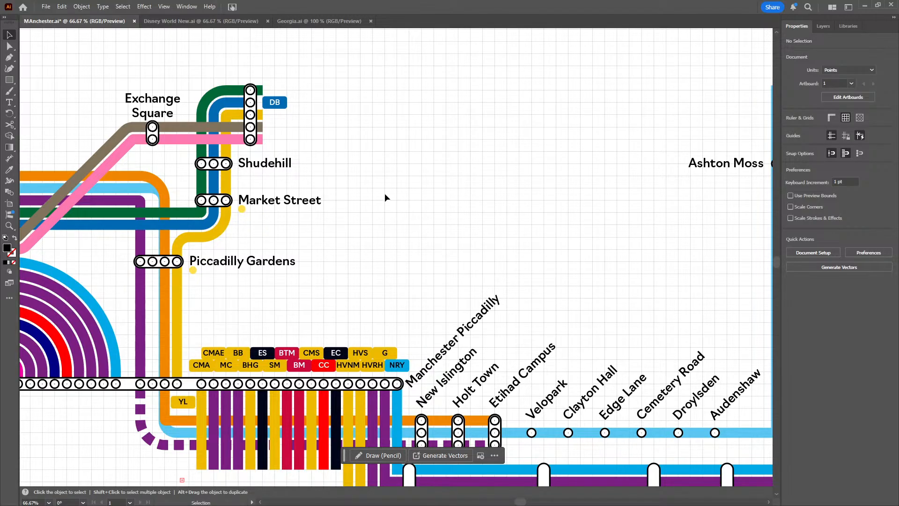
left_click_drag(385, 195, 445, 115)
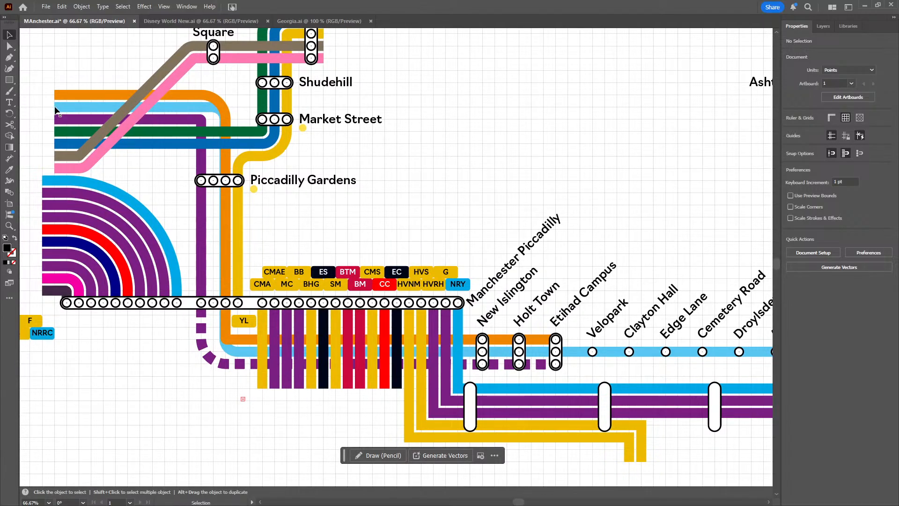
left_click_drag(220, 351, 241, 352)
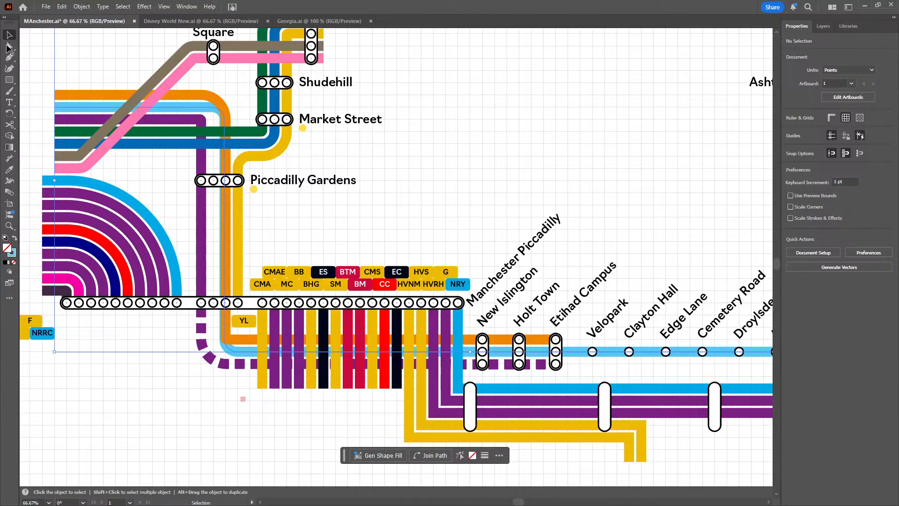
left_click(9, 47)
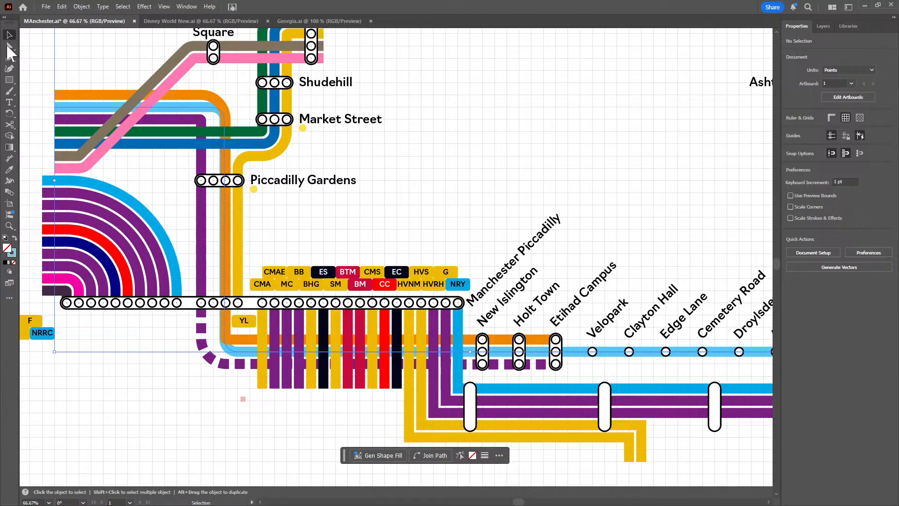
left_click(197, 411)
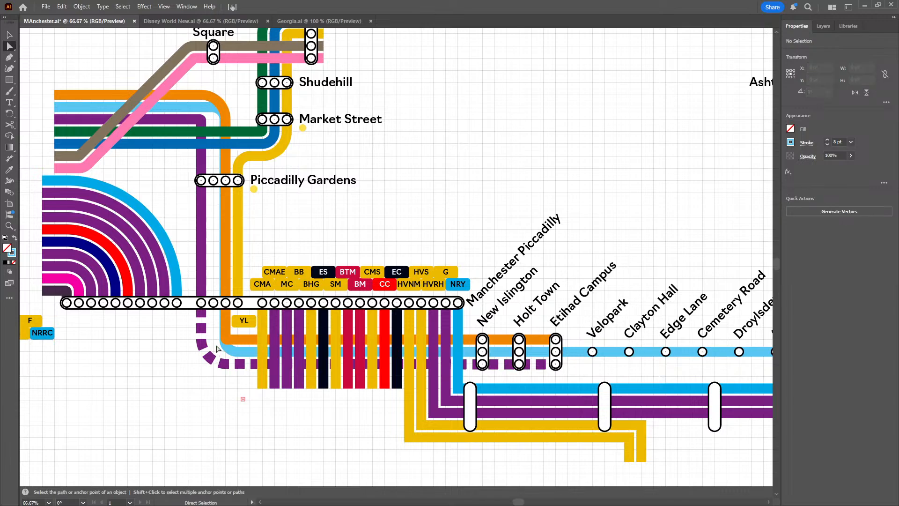
Try to tighten the light blue line's rounded corner beneath the interchange by moving its lower anchor point to X 977 pt
left_click_drag(215, 345, 242, 360)
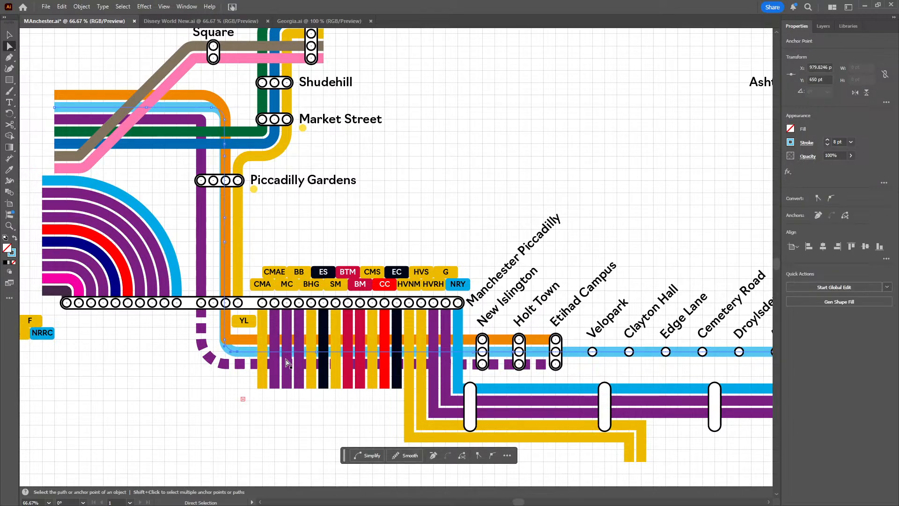
double_click(822, 68)
type("977")
key("Return")
key("Up")
key("Up")
key("ctrl")
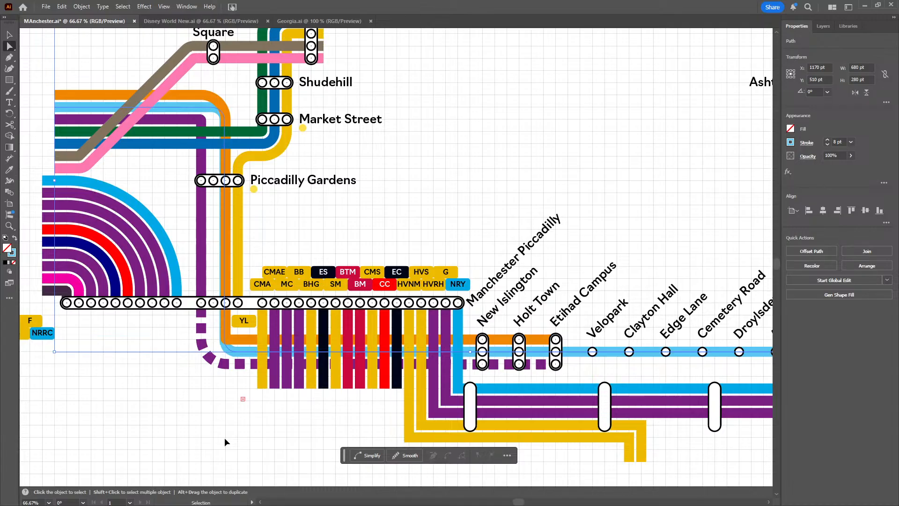
left_click(224, 437)
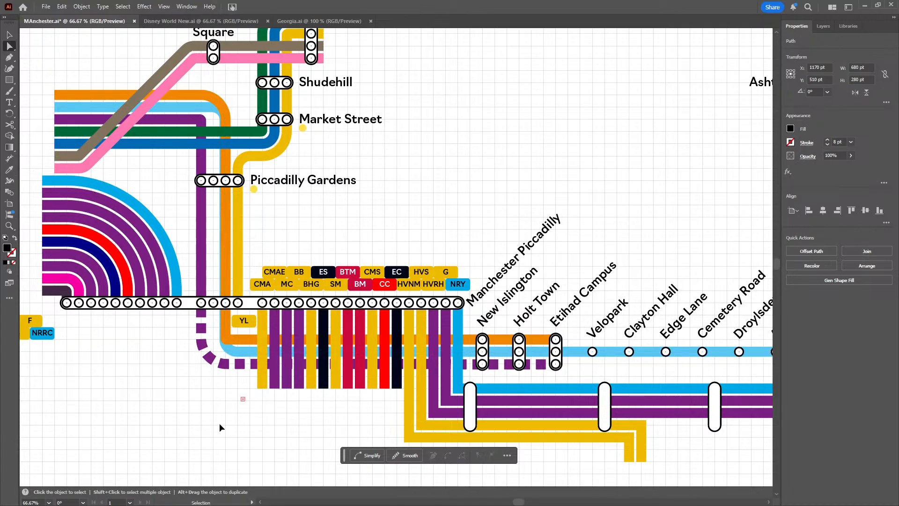
Try to reshape the light blue line's rounded corner with its curve handle and undo the change
scroll(219, 423, "up", 3)
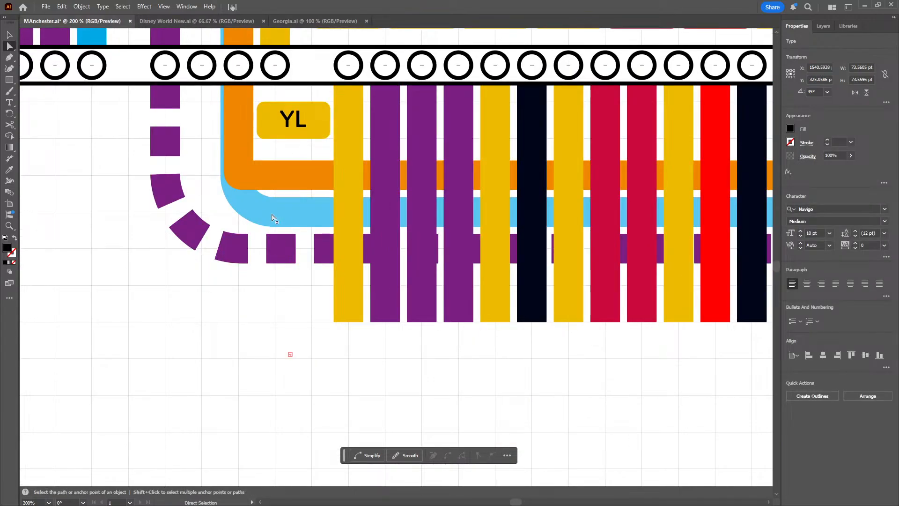
left_click(251, 211)
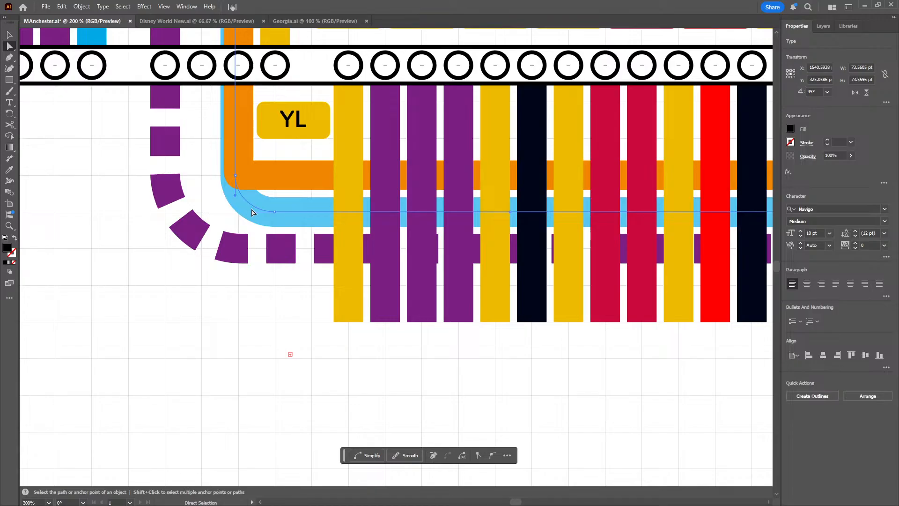
left_click(252, 213)
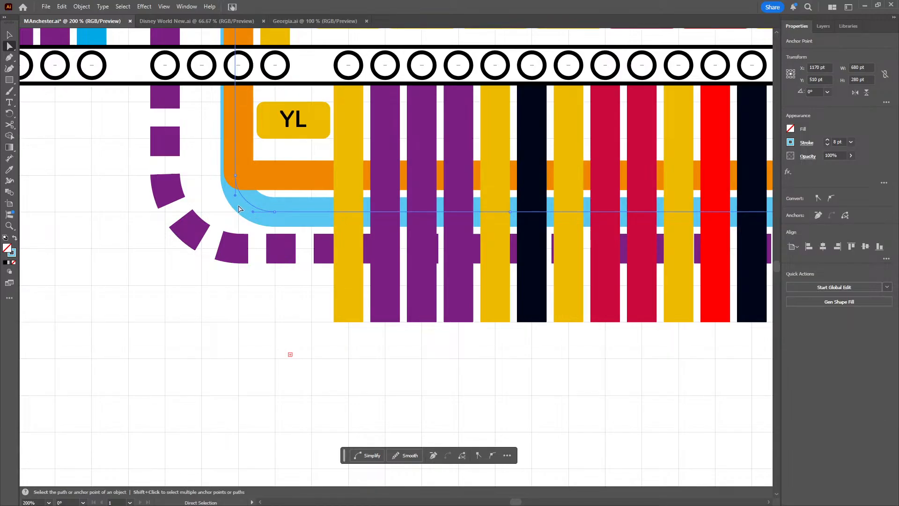
mouse_move(244, 201)
left_mouse_down()
mouse_move(266, 190)
mouse_move(245, 210)
left_mouse_up()
key("ctrl+z")
Try a 0 pt corner radius on the orange, light blue and dashed purple lines' bends beneath the interchange, and undo it
left_click(235, 176)
left_click_drag(285, 227, 219, 172)
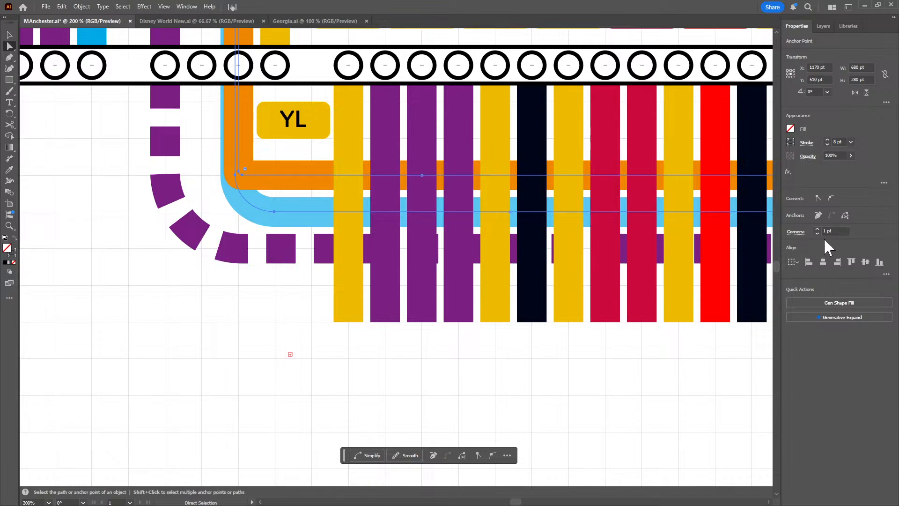
scroll(828, 232, "up", 1)
left_click_drag(200, 163, 313, 231)
scroll(843, 231, "up", 1)
left_click(321, 287)
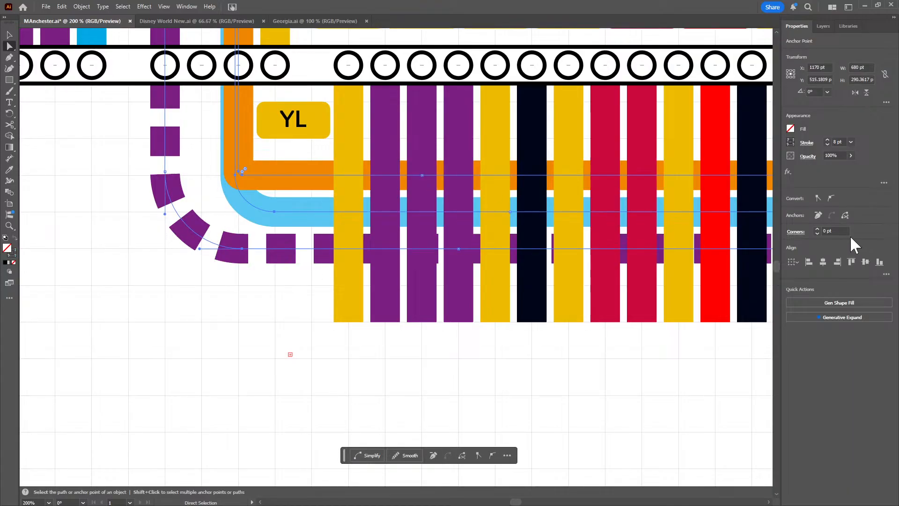
scroll(840, 231, "down", 1)
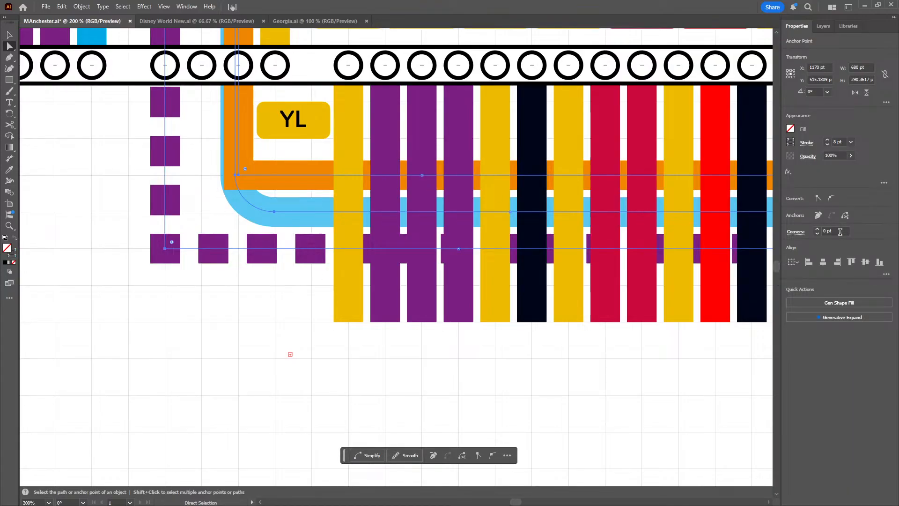
scroll(840, 232, "up", 1)
scroll(840, 232, "down", 1)
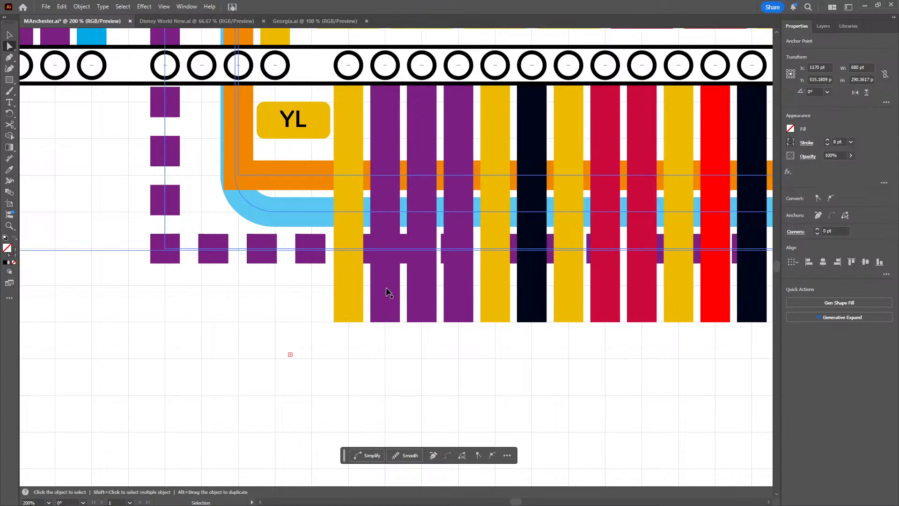
key("ctrl+z")
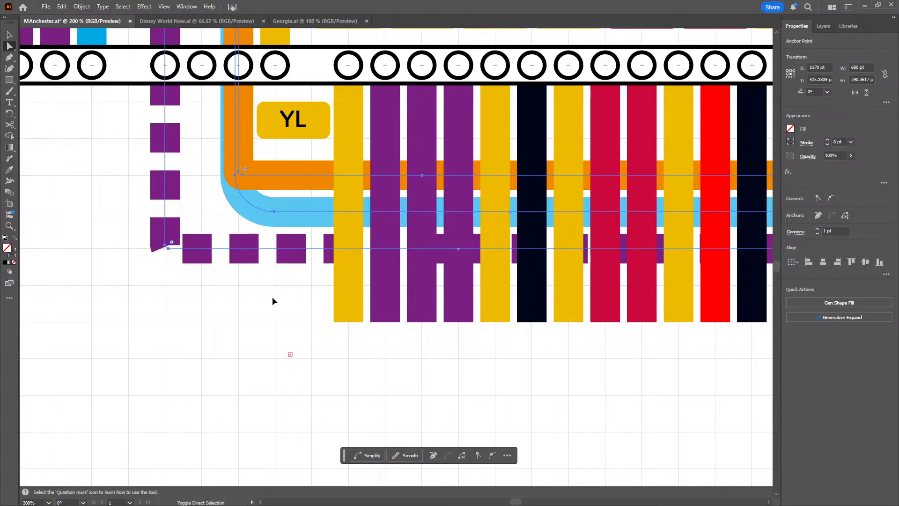
key("ctrl+z")
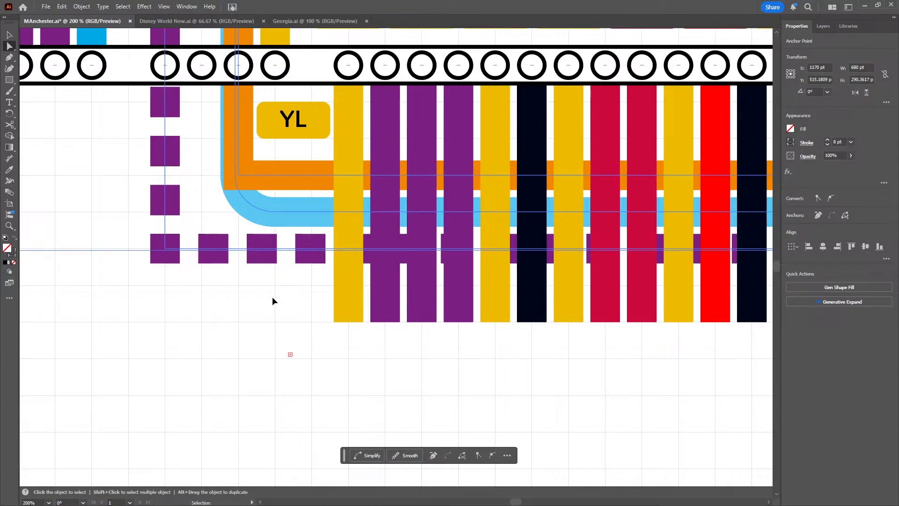
key("ctrl+z")
left_click(242, 290)
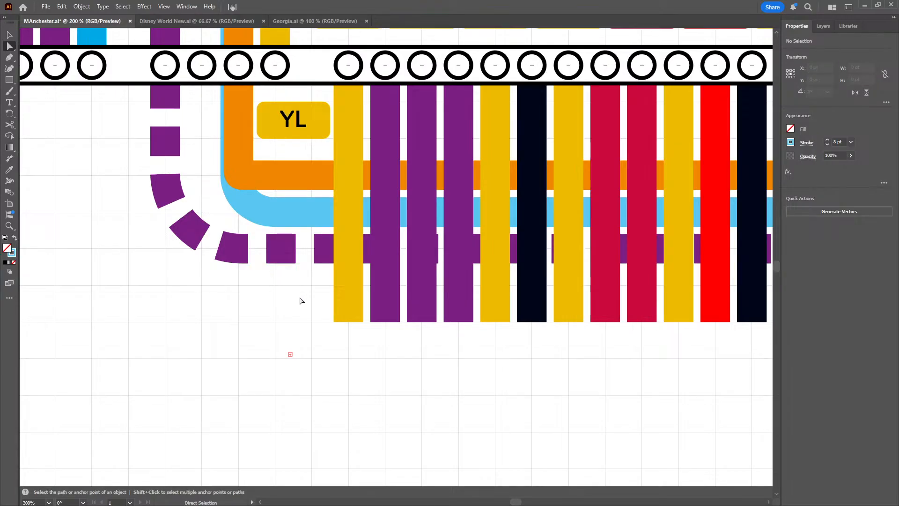
left_click_drag(273, 277, 375, 351)
key("alt+space")
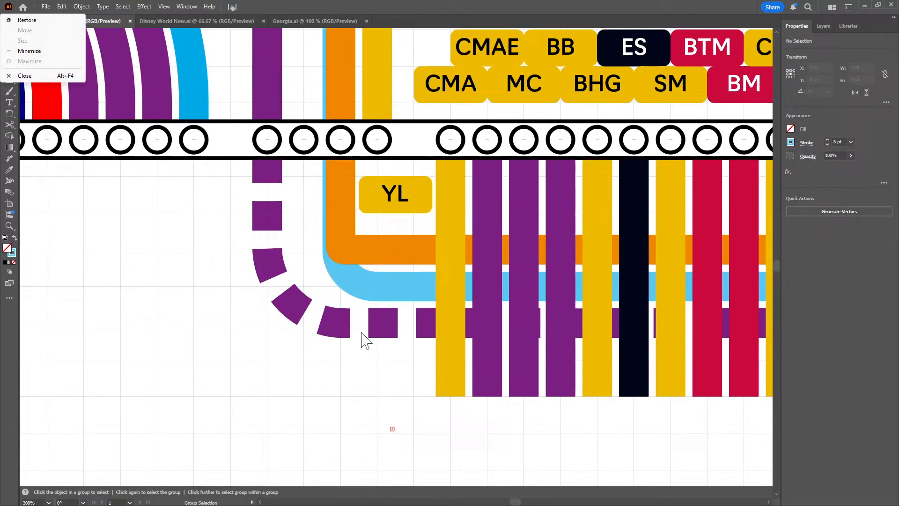
left_click(169, 252)
scroll(139, 220, "down", 2)
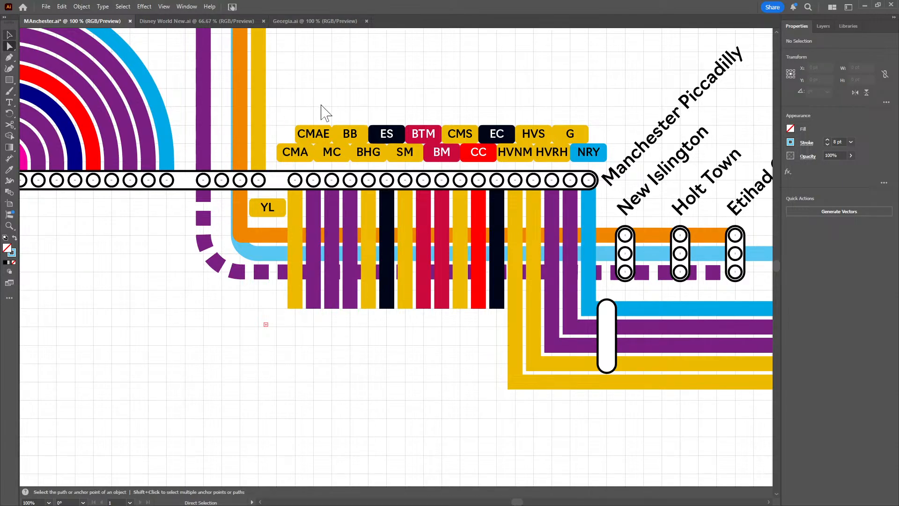
Move the whole light blue line west to X 1161 pt, into the gap between the purple and orange lines
key("v")
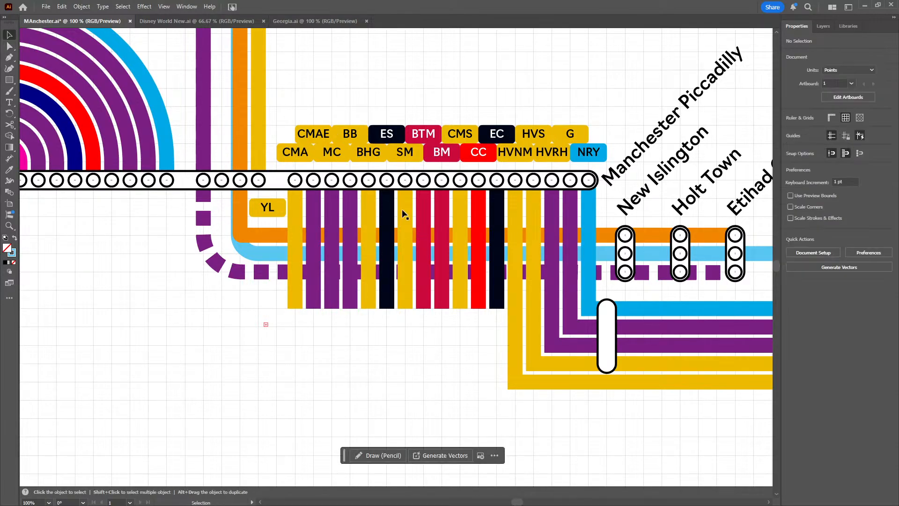
key("space")
left_click_drag(339, 76, 450, 207)
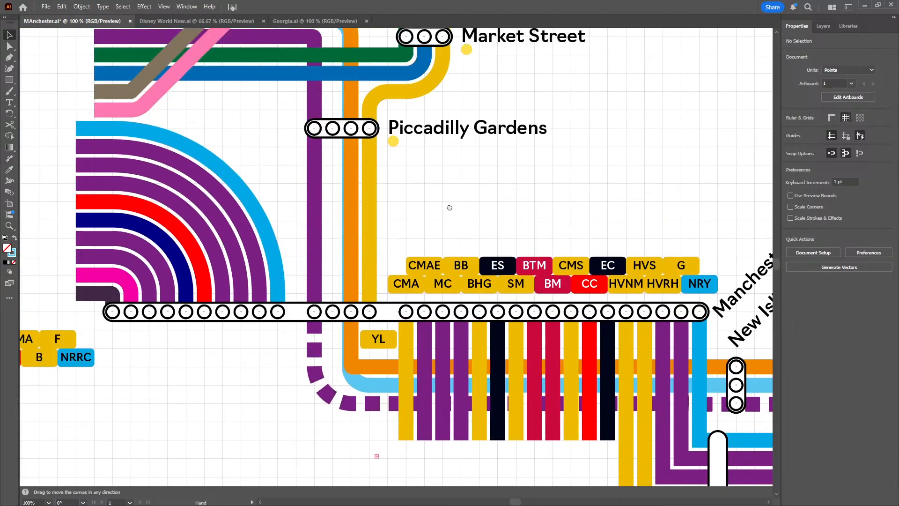
scroll(475, 180, "down", 1, "alt")
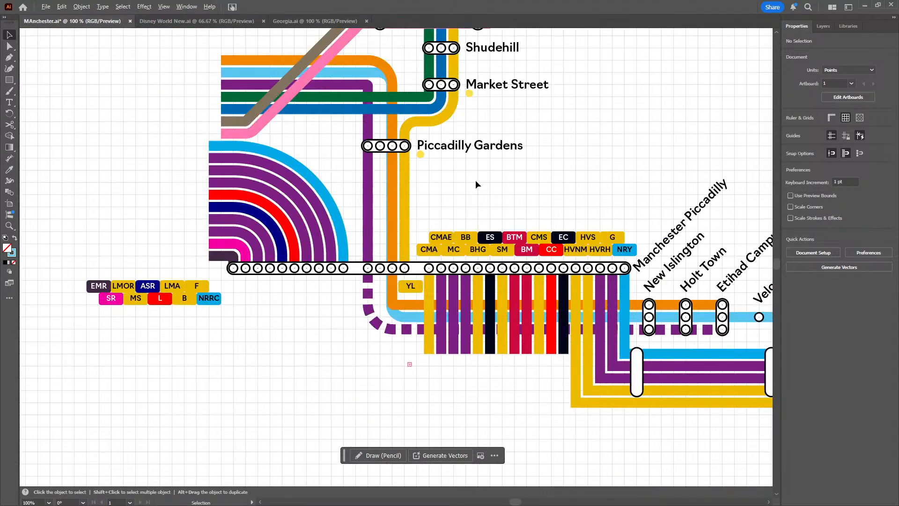
left_click(340, 73)
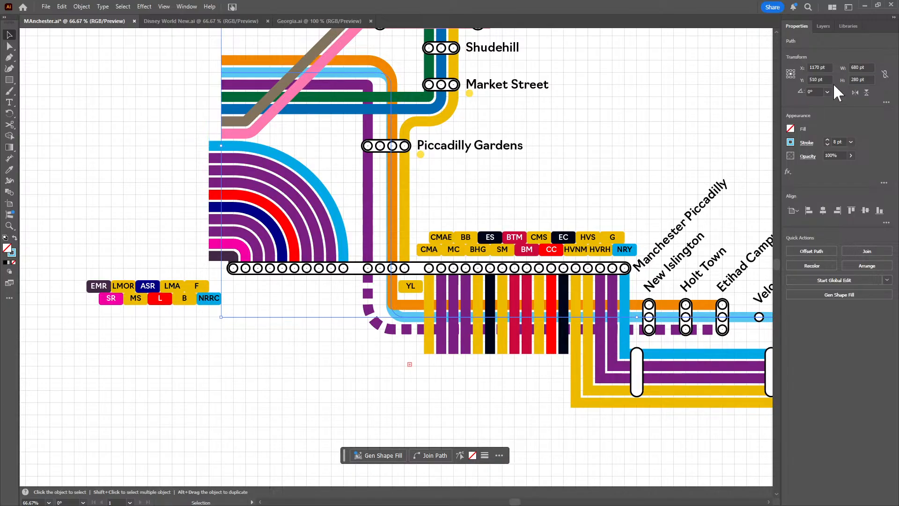
scroll(824, 68, "down", 8)
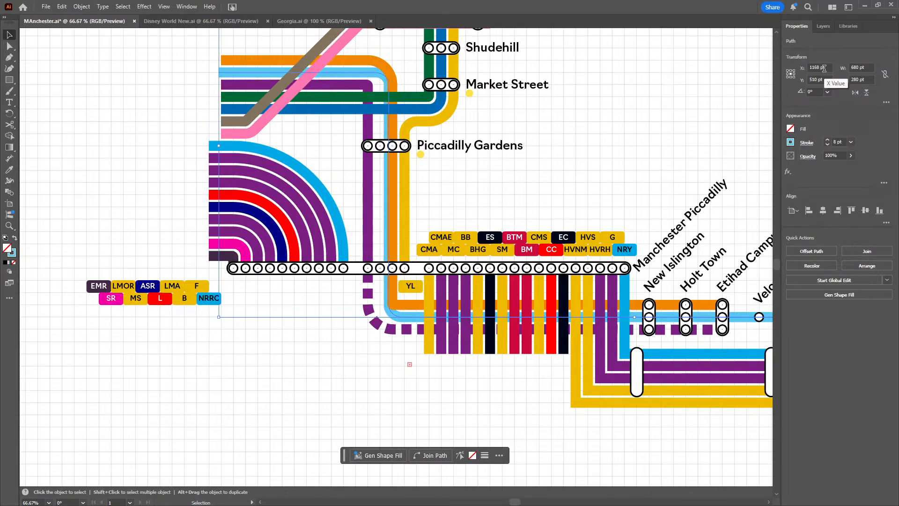
scroll(824, 69, "down", 1)
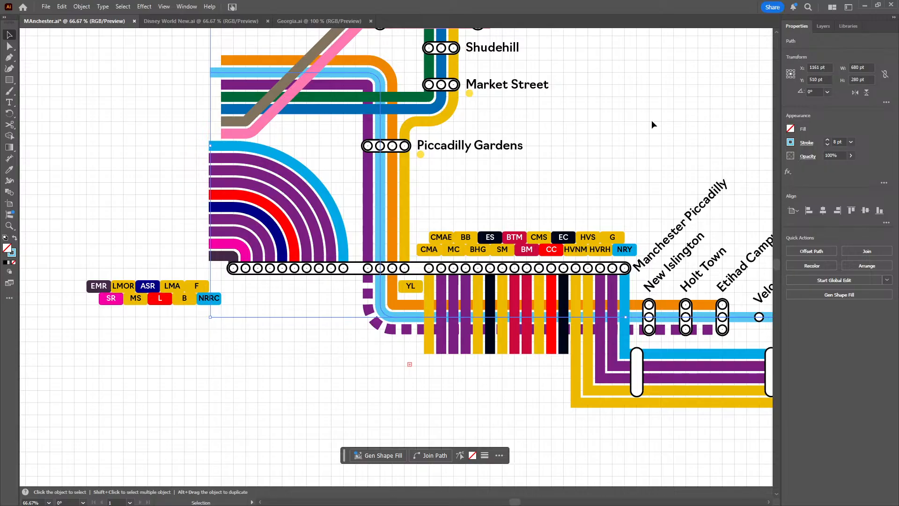
Shift the light blue line's vertical stretch to X 1470 pt through Ashton Moss station and extend its end to Ashton-under-Lyne
left_click_drag(516, 100, 192, 176)
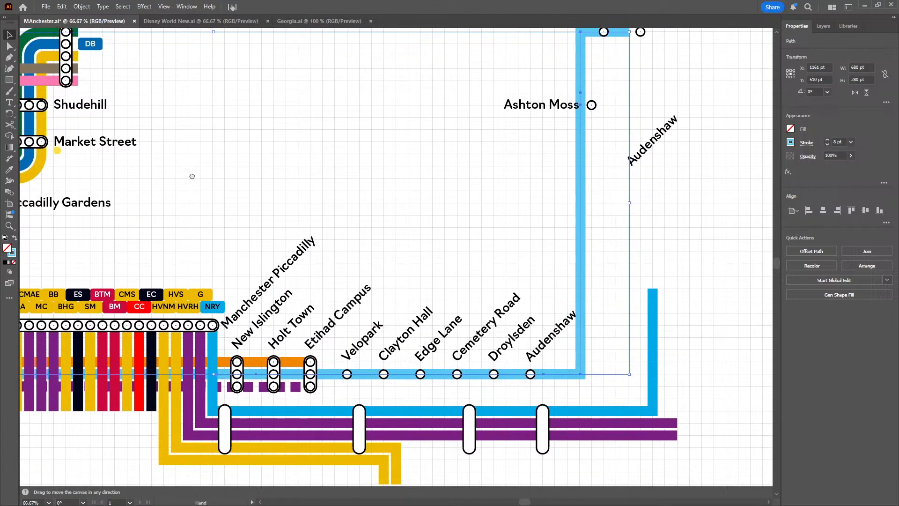
left_click(478, 231)
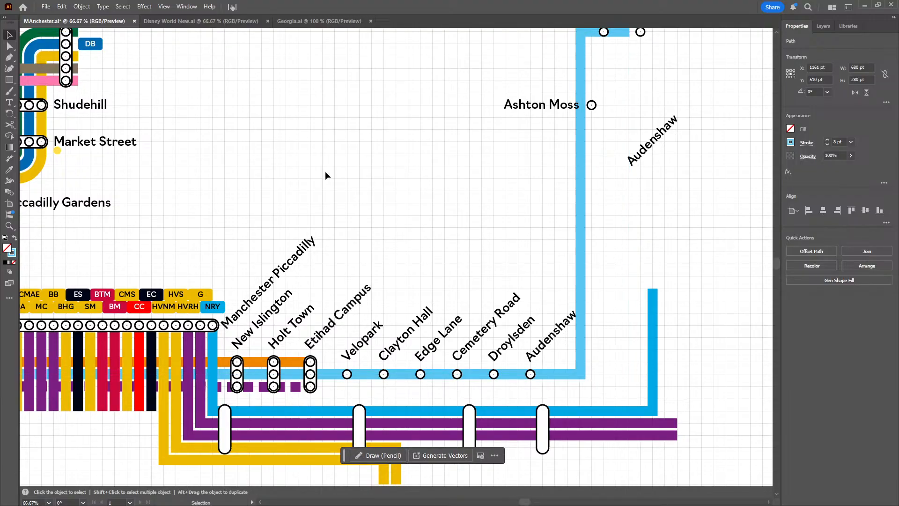
left_click(8, 47)
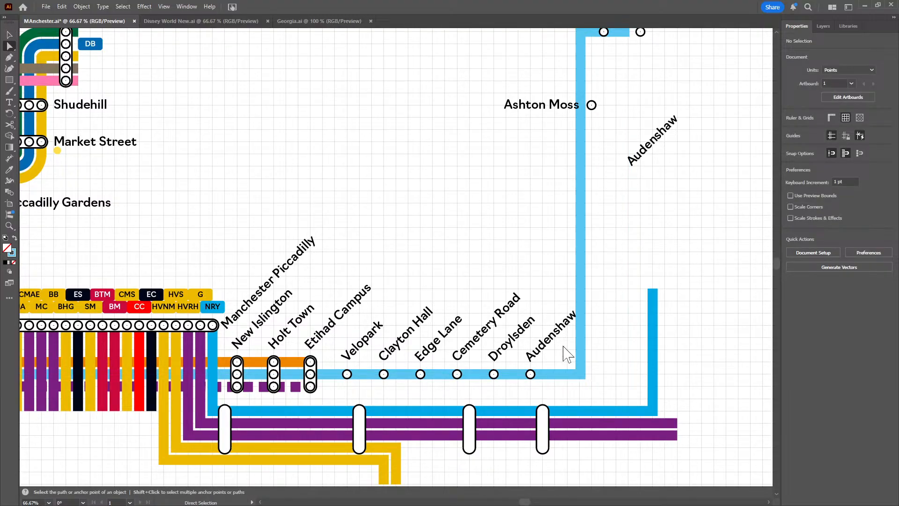
left_click(580, 375)
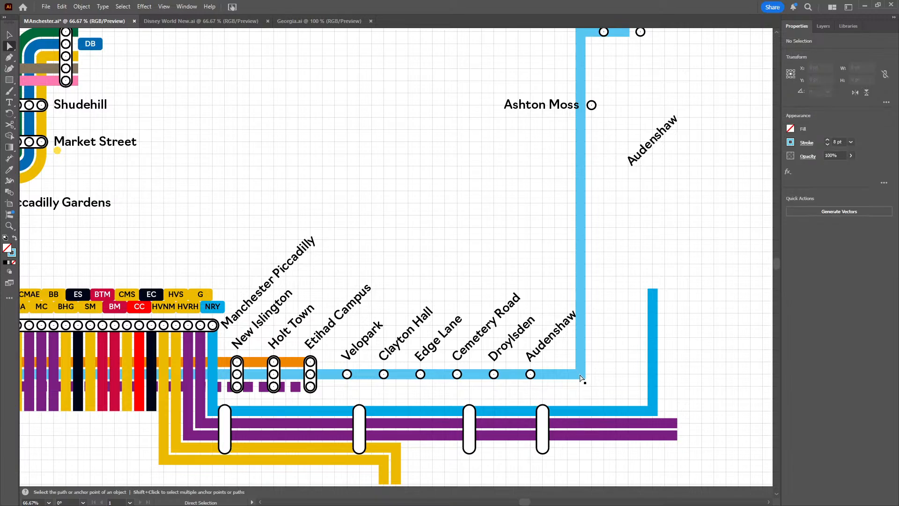
left_click_drag(580, 377, 592, 374)
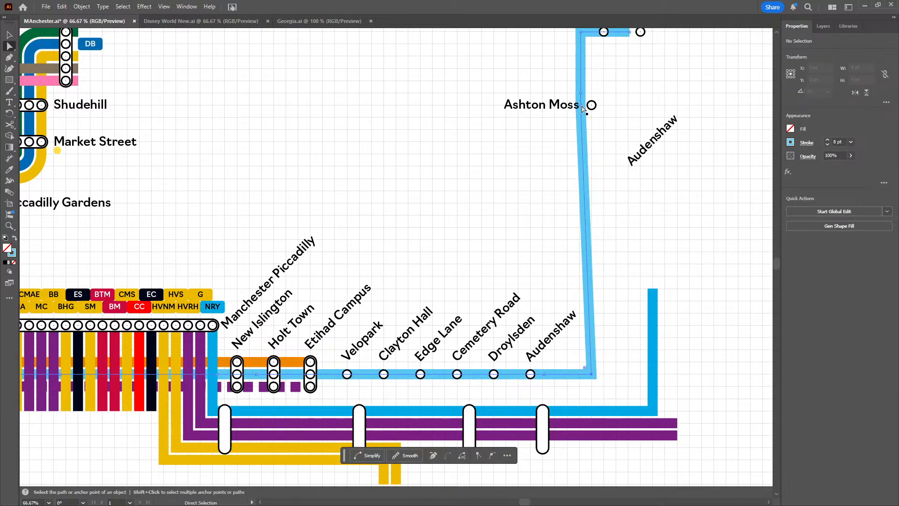
left_click_drag(581, 105, 592, 91)
left_click_drag(581, 36, 640, 62)
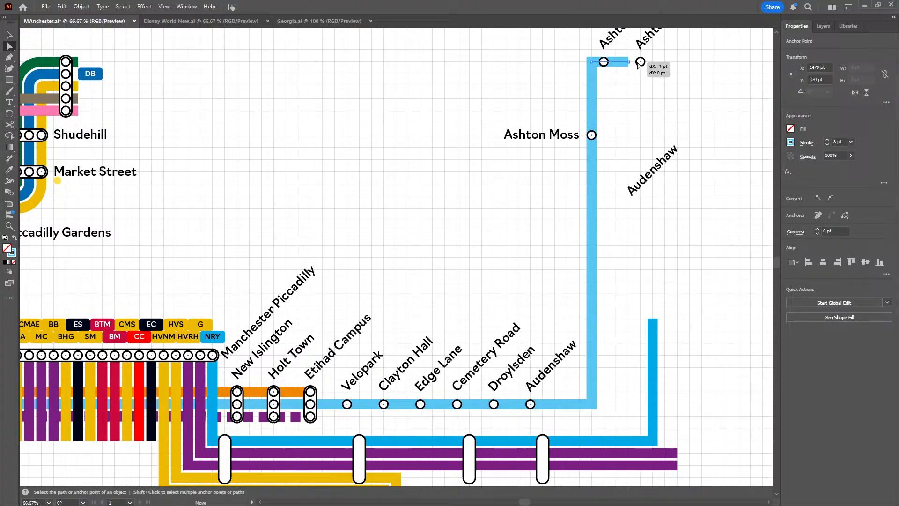
left_click(646, 94)
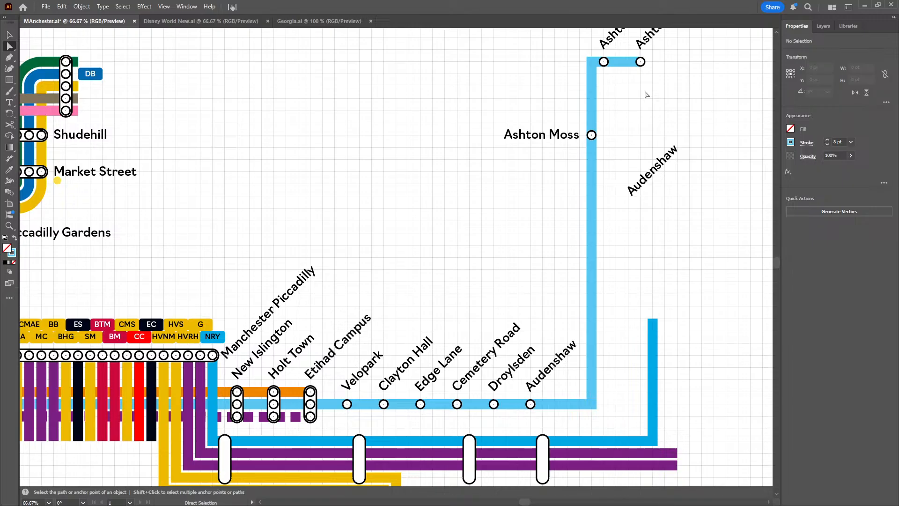
Extend the green line east beyond the interchange north of Shudehill, then north to X 1080 pt, Y 280 pt
left_click_drag(305, 117, 492, 136)
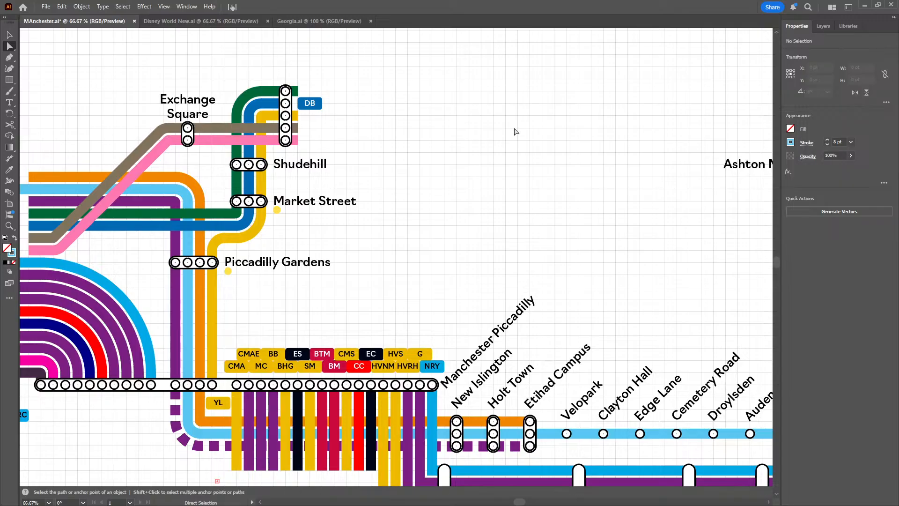
left_click_drag(433, 116, 445, 166)
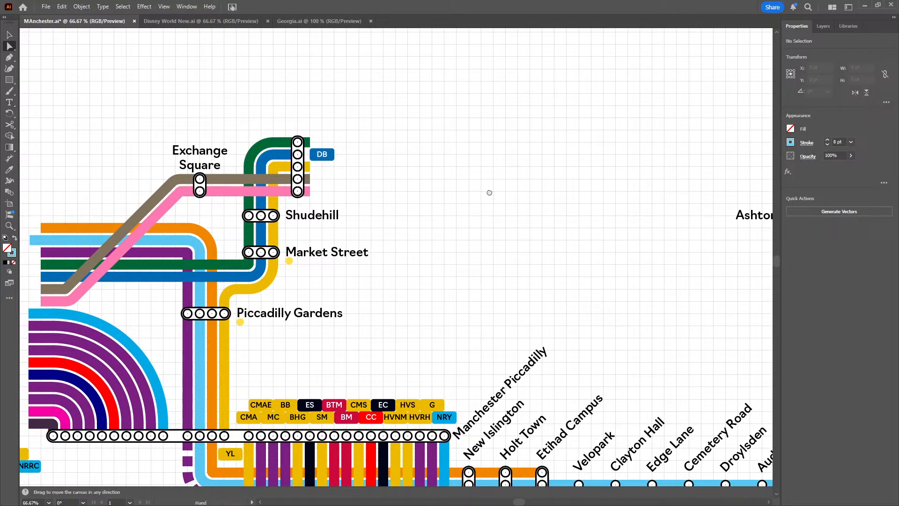
left_click_drag(489, 193, 327, 173)
left_click_drag(590, 256, 594, 256)
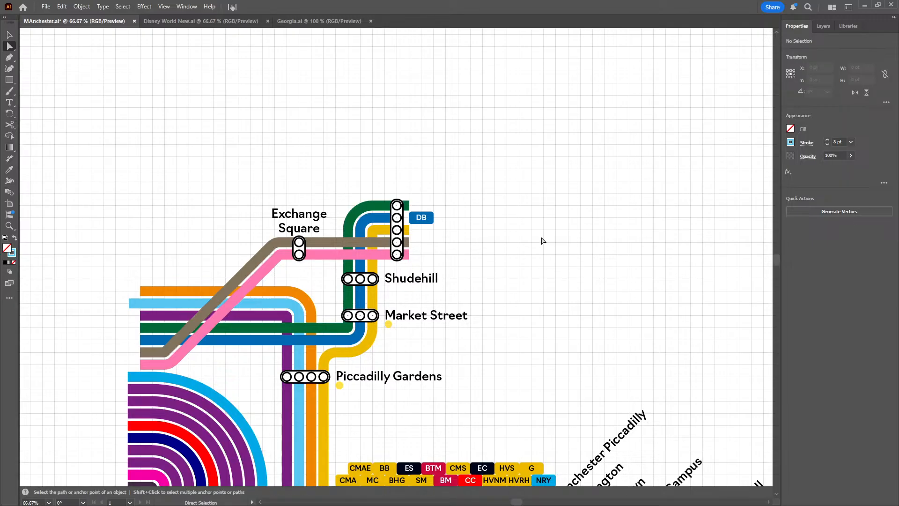
key("alt")
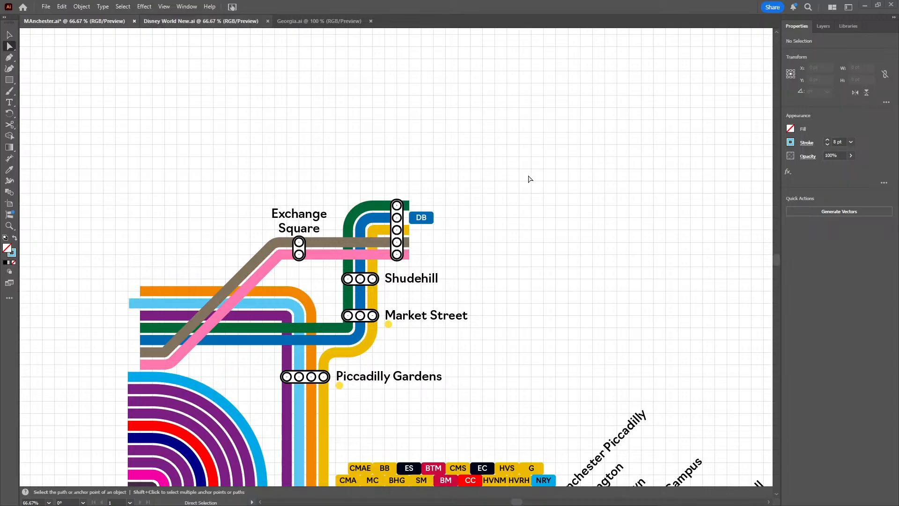
left_click_drag(401, 172, 267, 200)
left_click(9, 57)
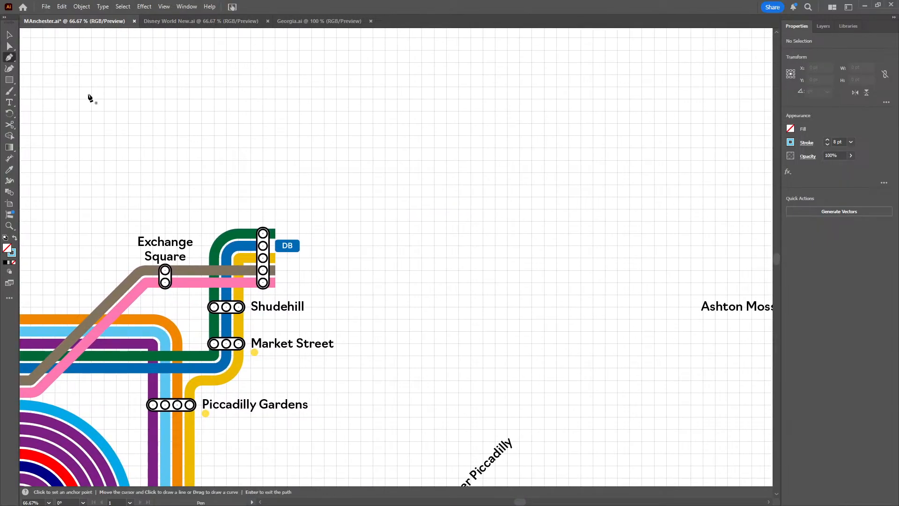
left_click(275, 233)
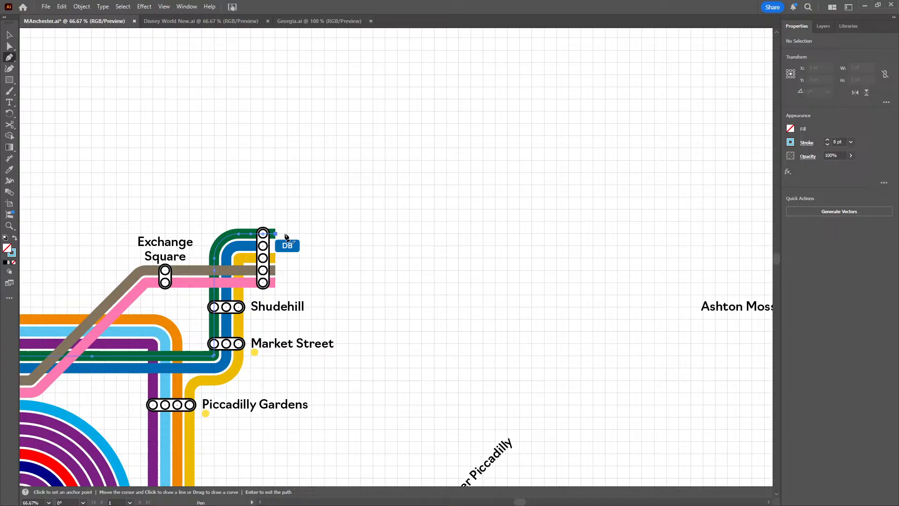
left_click(311, 233)
left_click(311, 124)
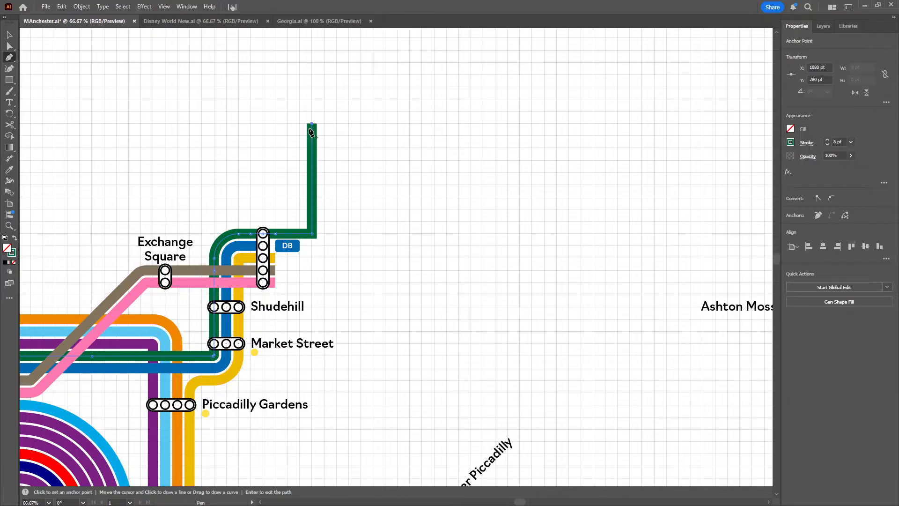
Extend the yellow line from the same interchange east and north to X 1090 pt, Y 280 pt, beside the green line
left_click(275, 259)
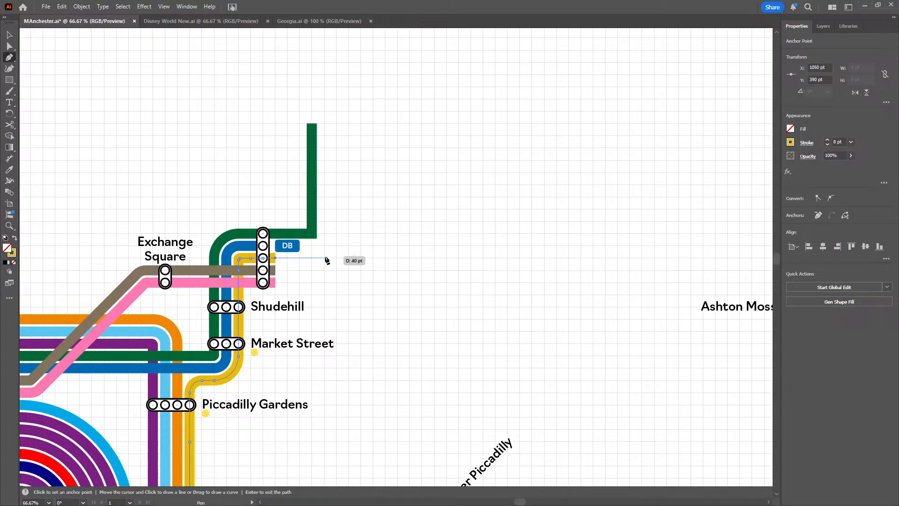
left_click(324, 258)
left_click(324, 124)
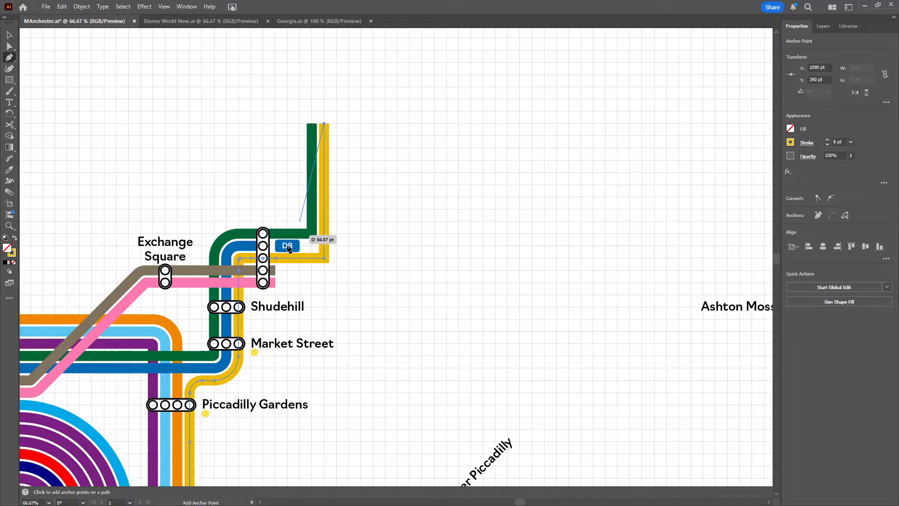
key("Return")
Extend the grey-brown and pink lines east and north to Y 280 pt, ending at X 1100 pt and X 1110 pt
left_click(275, 270)
left_click(336, 270)
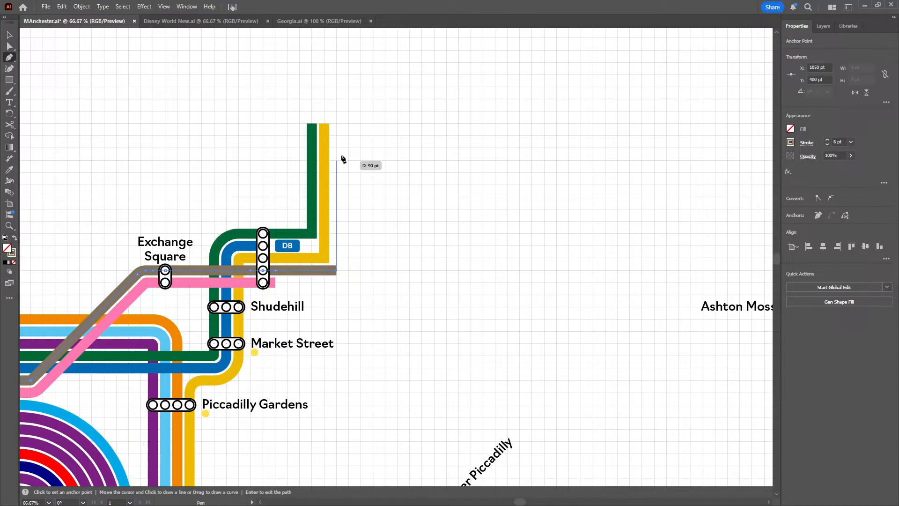
left_click(336, 124)
key("Return")
left_click(275, 282)
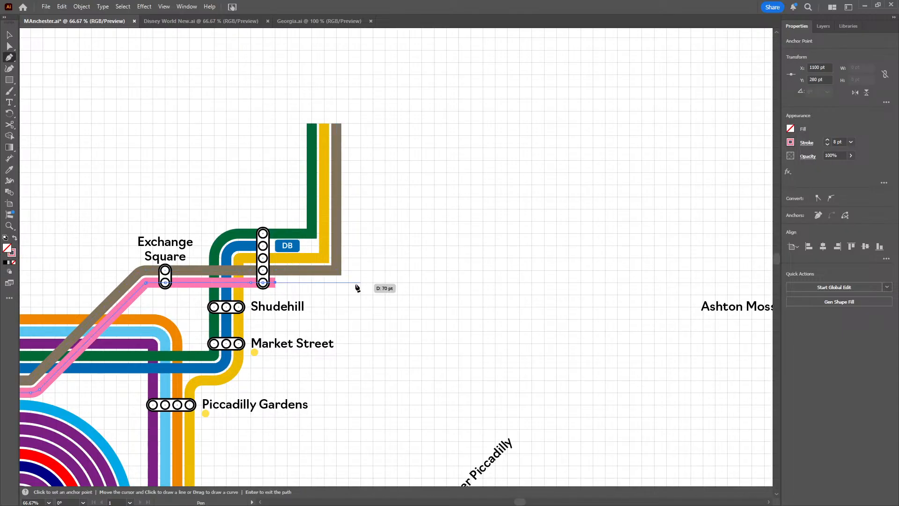
left_click(348, 282)
left_click(349, 124)
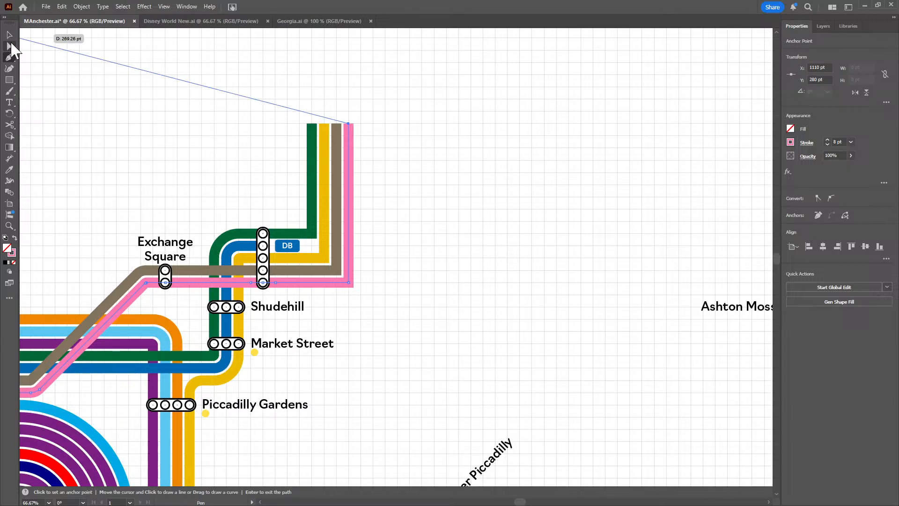
Round the light blue line's corners after Audenshaw and before Ashton West with a 10 pt radius
left_click(9, 46)
scroll(435, 301, "down", 5)
scroll(345, 169, "right", 3)
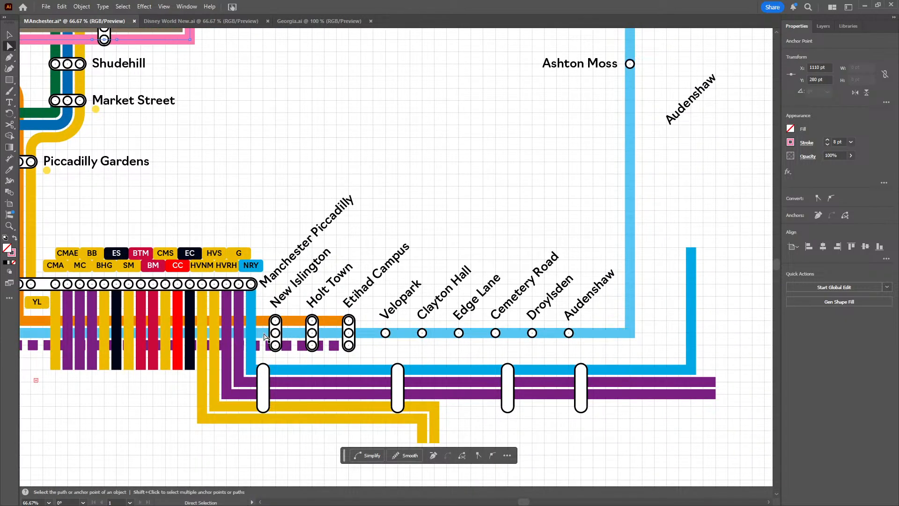
left_click(630, 332)
left_click_drag(642, 256, 579, 350)
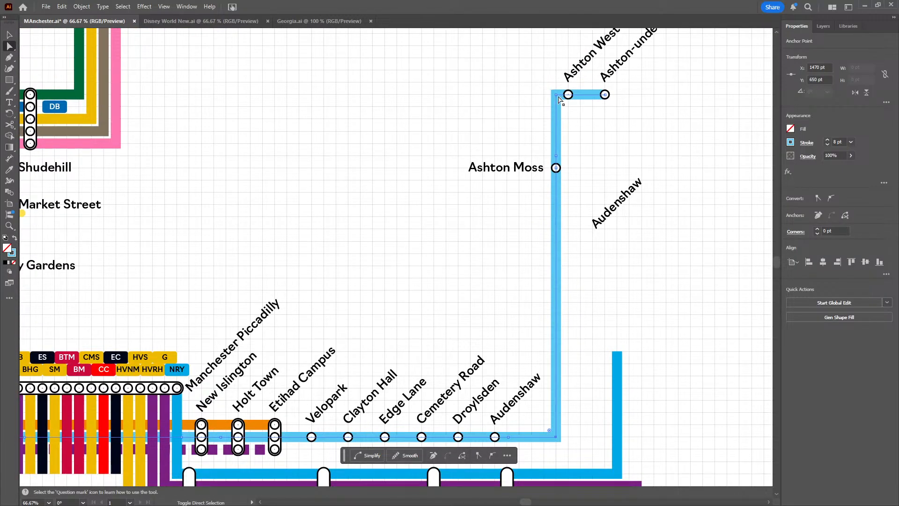
left_click(556, 96, "shift")
scroll(837, 230, "up", 9)
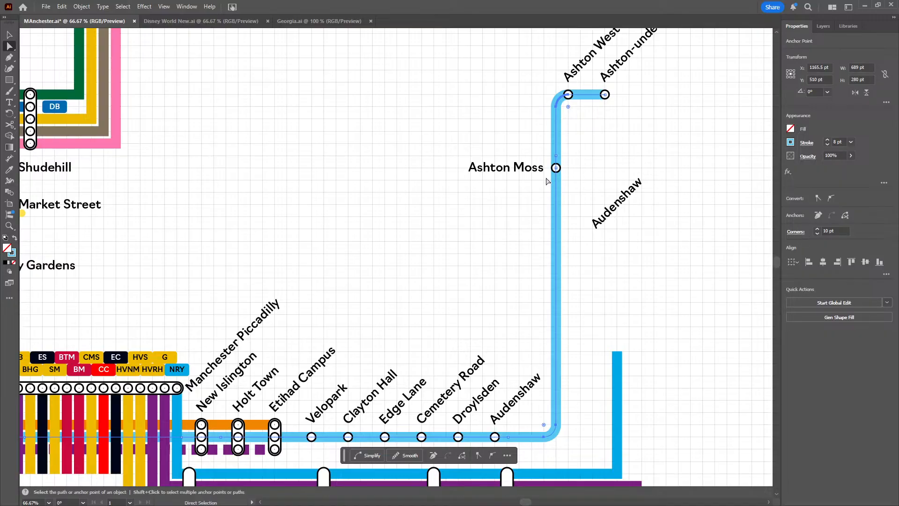
Round the green line's new bend northeast of Shudehill with a 10 pt corner radius
left_click(273, 182)
left_click_drag(273, 181, 553, 337)
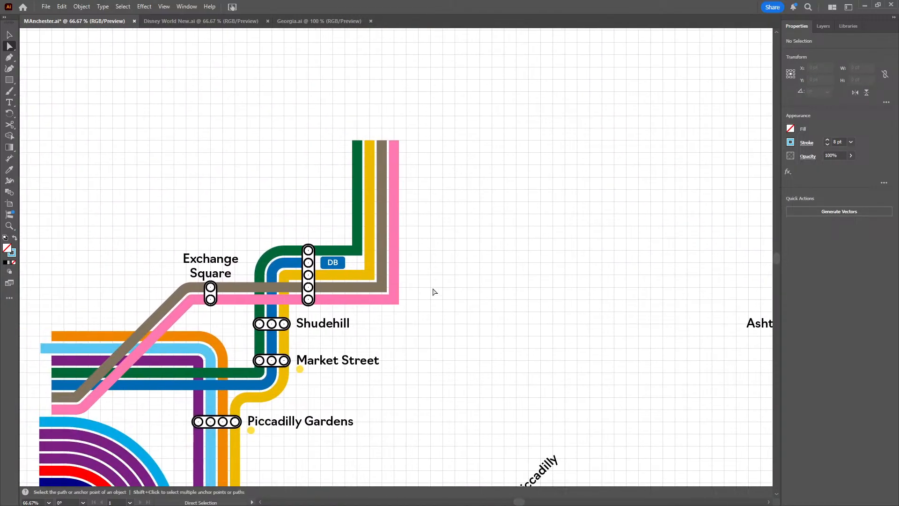
scroll(363, 255, "up", 1)
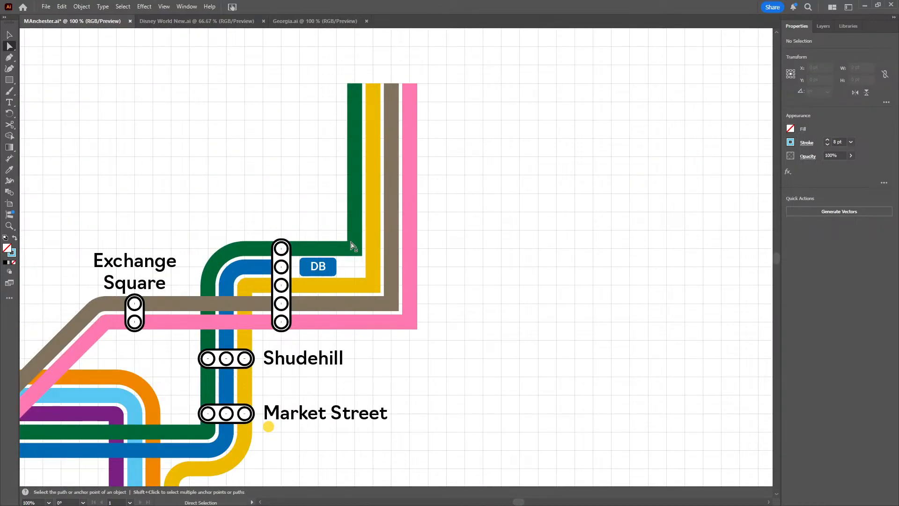
left_click(356, 253)
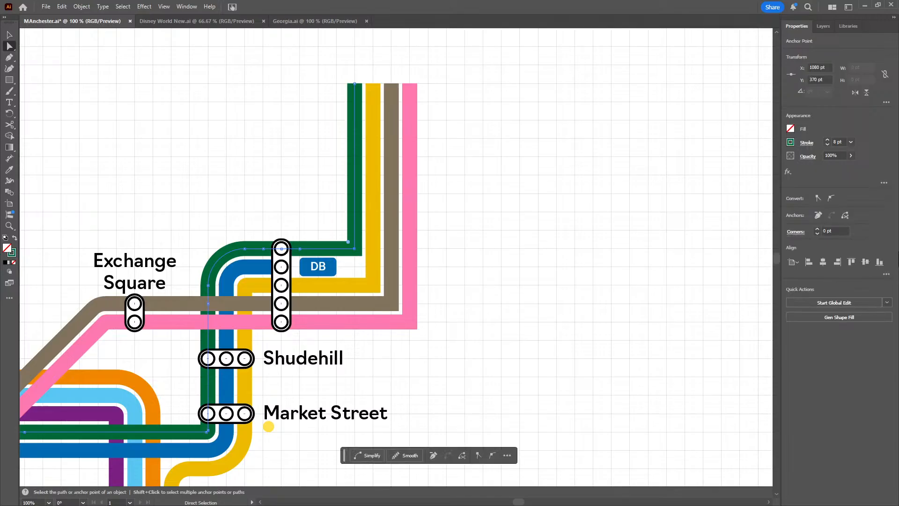
left_click_drag(344, 237, 336, 230)
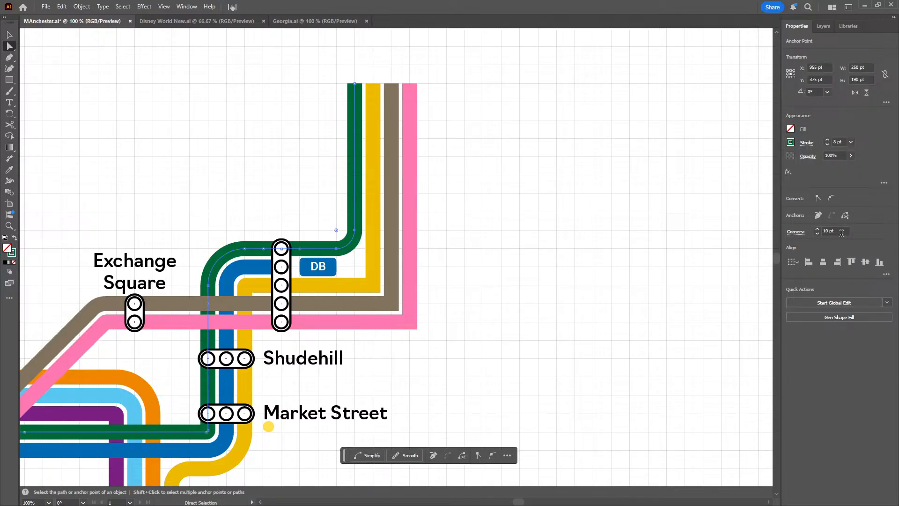
Round the new northward bends with a corner radius of 1 pt on the yellow line and 10 pt on the grey-brown line
left_click(375, 289)
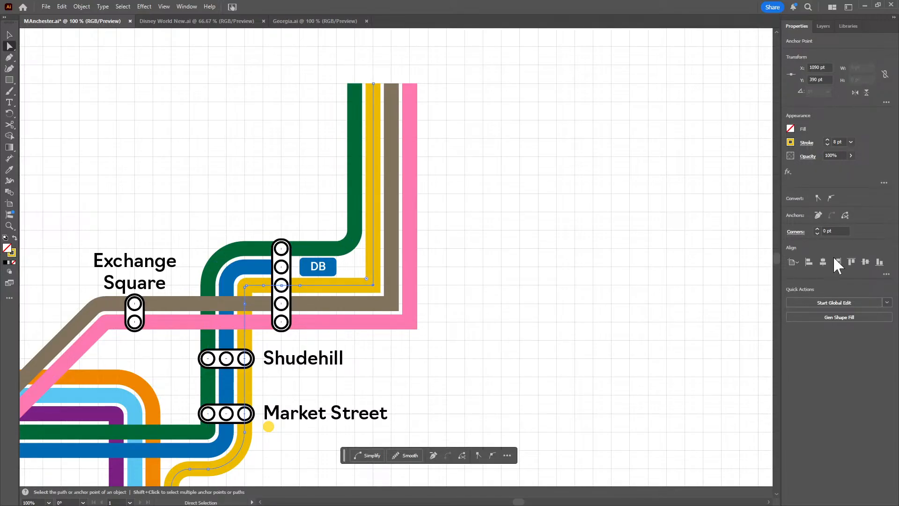
left_click(393, 307)
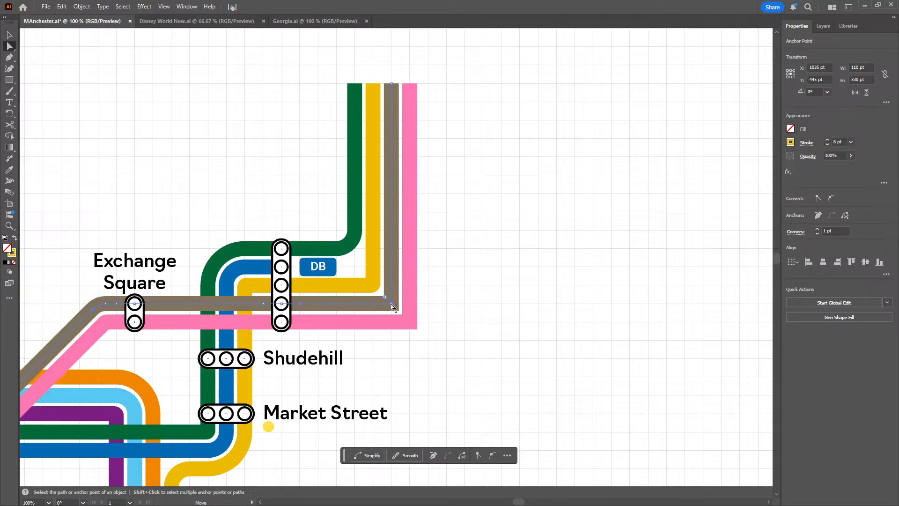
scroll(842, 231, "up", 6)
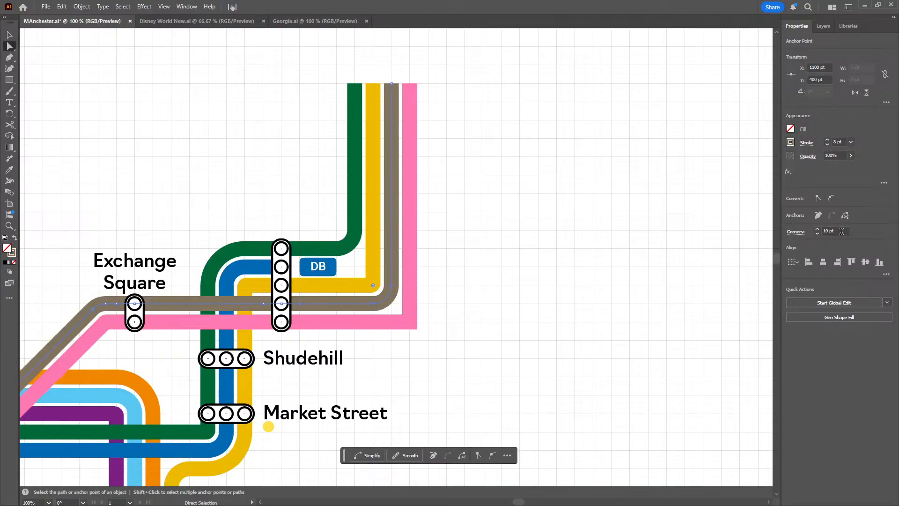
Round the pink line's new northward bend east of Shudehill with a 20 pt corner radius
left_click(410, 324)
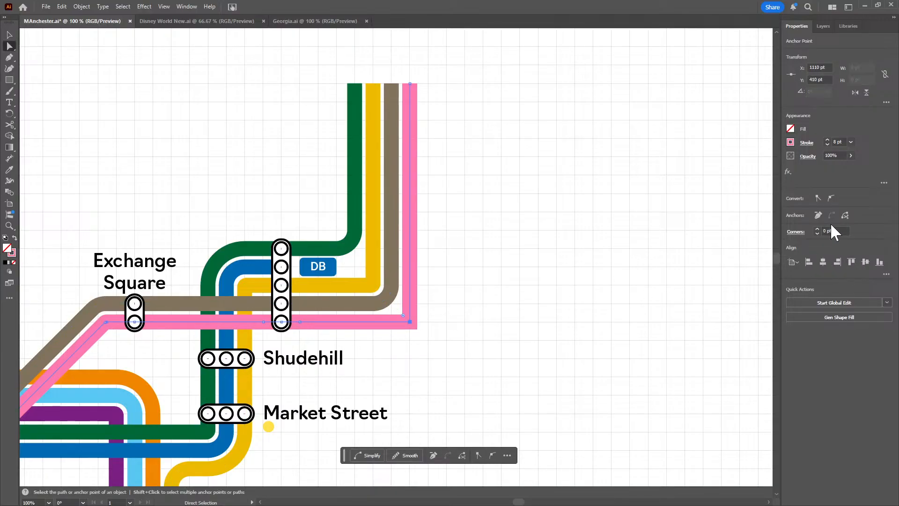
scroll(834, 231, "up", 6)
scroll(835, 231, "up", 13)
scroll(834, 231, "up", 1)
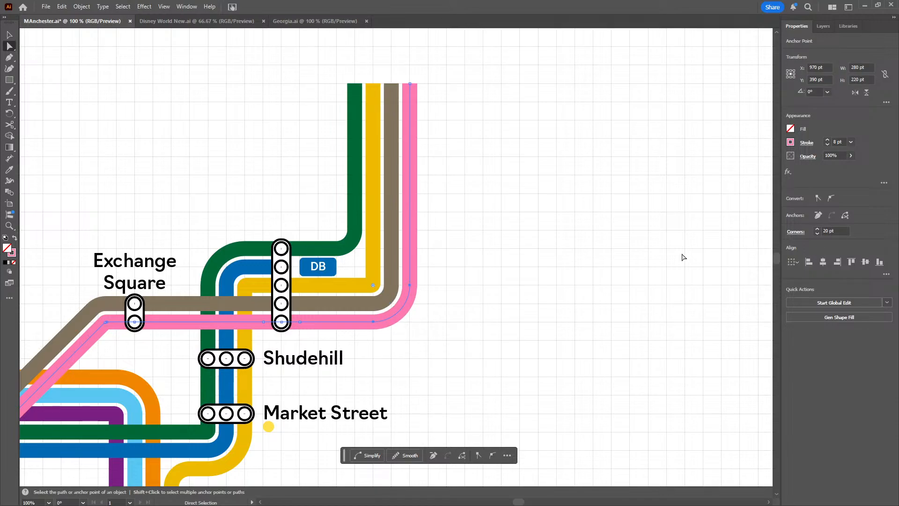
left_click(586, 266)
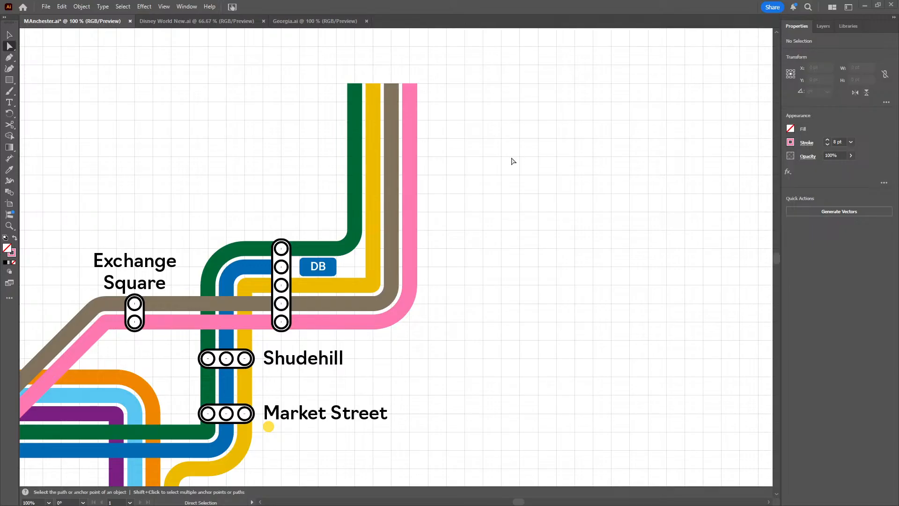
Extend the northern ends of the green, yellow, grey-brown and pink lines straight up to Y 240 pt
key("space")
left_click_drag(484, 151, 542, 198)
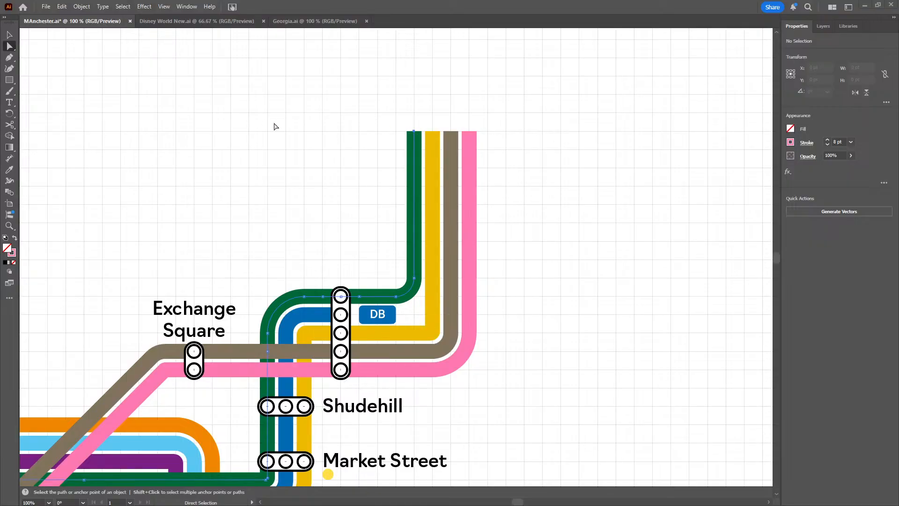
left_click(413, 132)
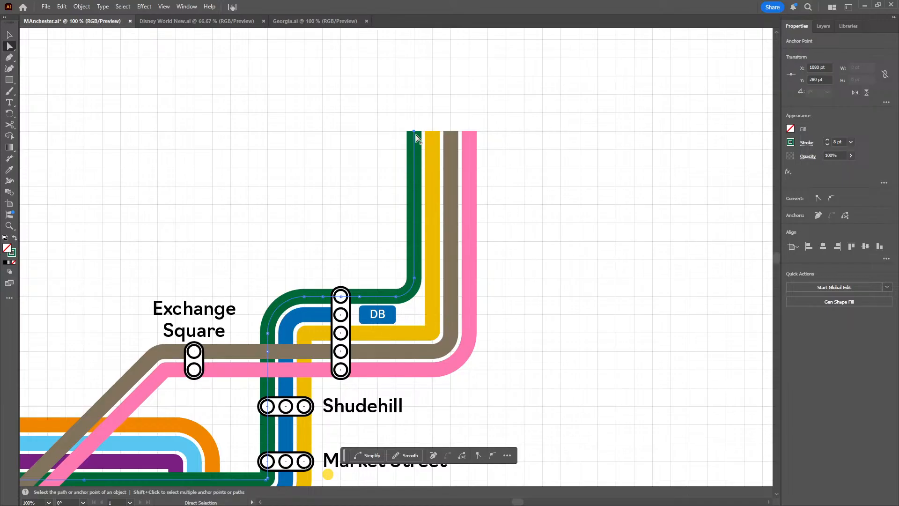
left_click_drag(418, 138, 416, 100)
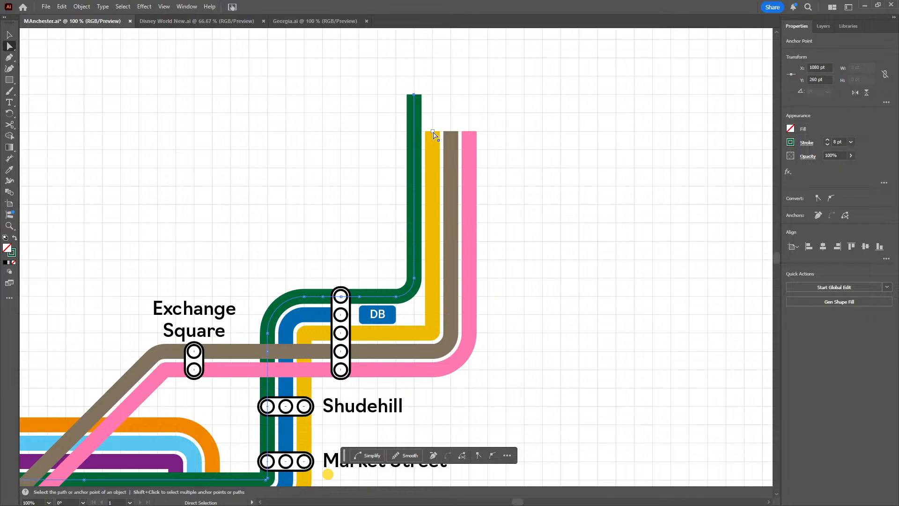
left_click_drag(433, 135, 432, 95)
left_click_drag(451, 131, 451, 94)
left_click_drag(469, 133, 469, 57)
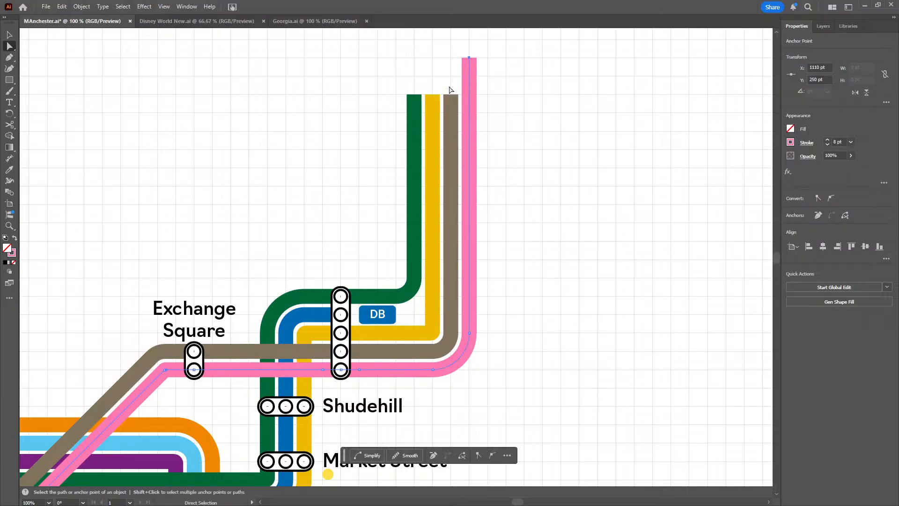
left_click_drag(451, 94, 451, 57)
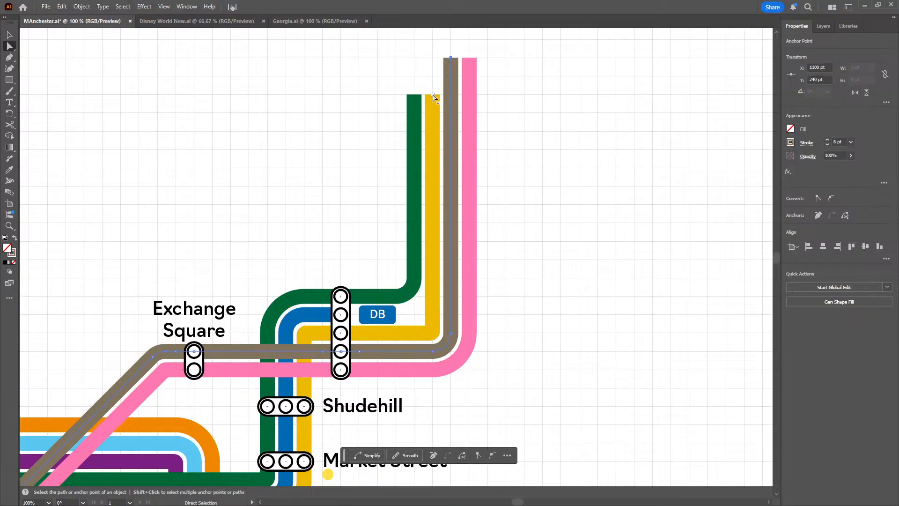
left_click_drag(433, 95, 433, 58)
left_click_drag(414, 95, 414, 58)
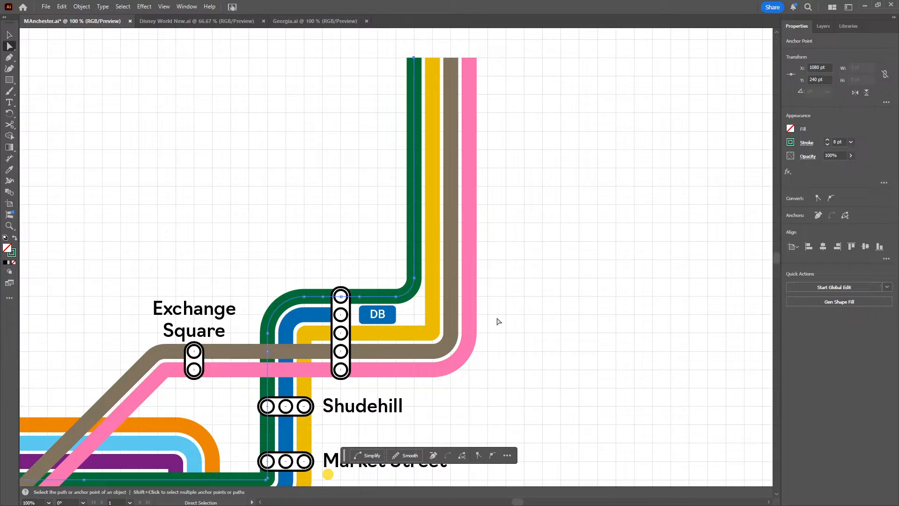
Extend the pink line east to X 1190 pt at Y 240 pt, and the grey-brown line up to Y 230 pt and east to X 1190 pt
left_click(510, 311)
left_click_drag(510, 277, 443, 357)
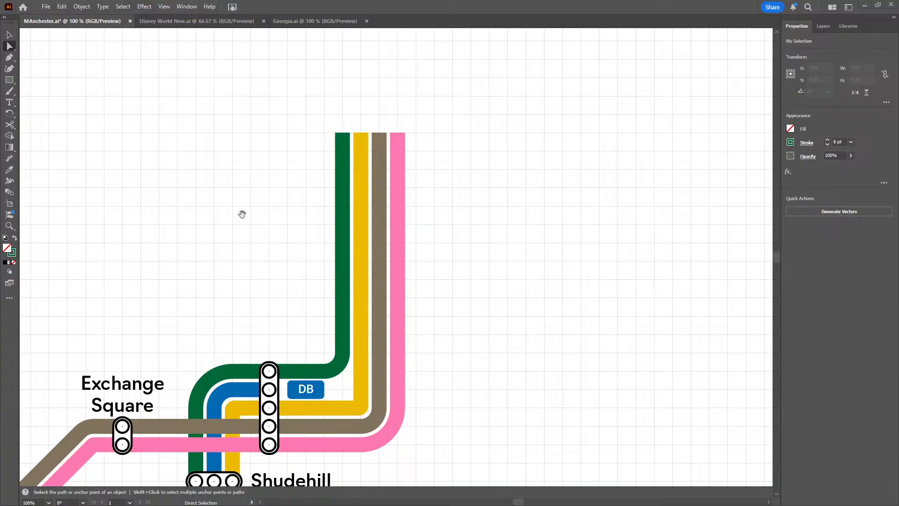
left_click_drag(200, 206, 177, 239)
left_click(9, 57)
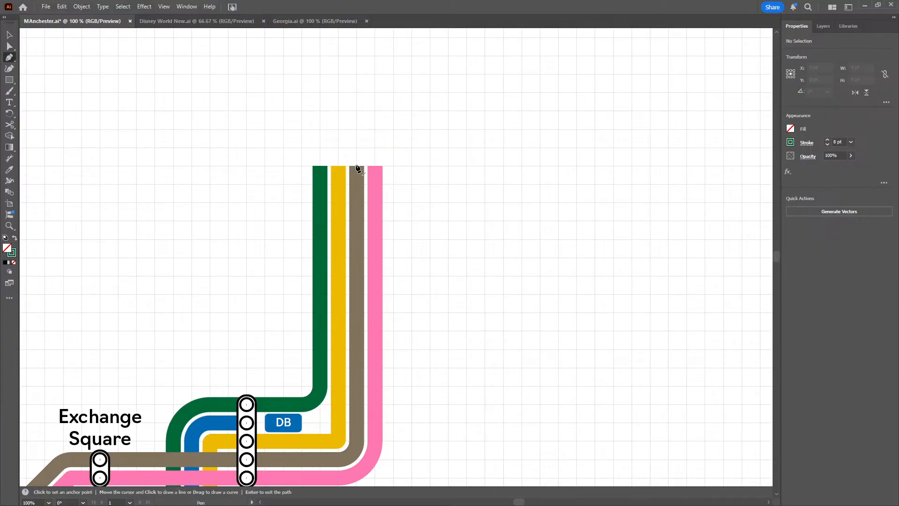
left_click(374, 166)
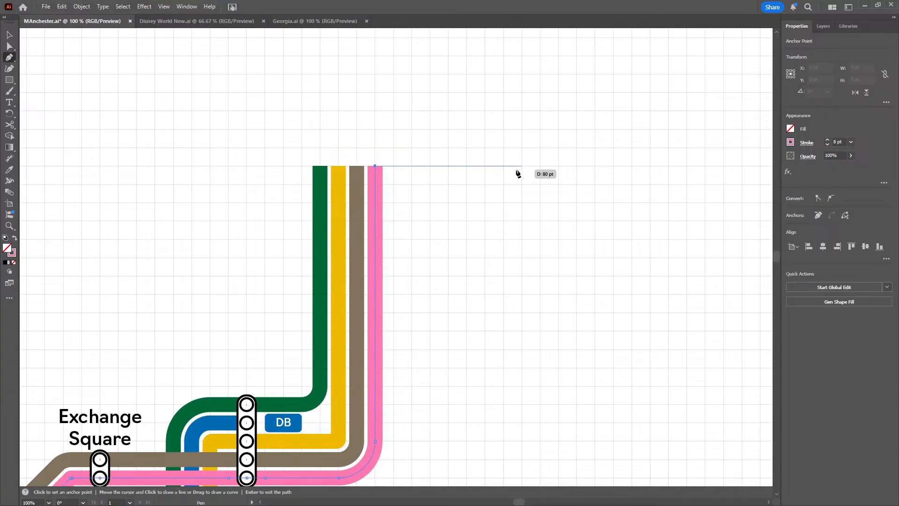
left_click(521, 166)
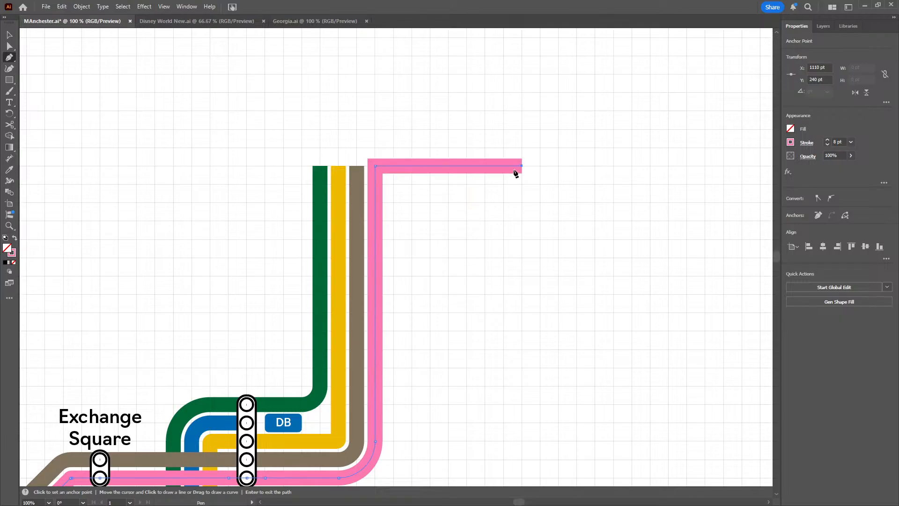
left_click(357, 167)
left_click(357, 148)
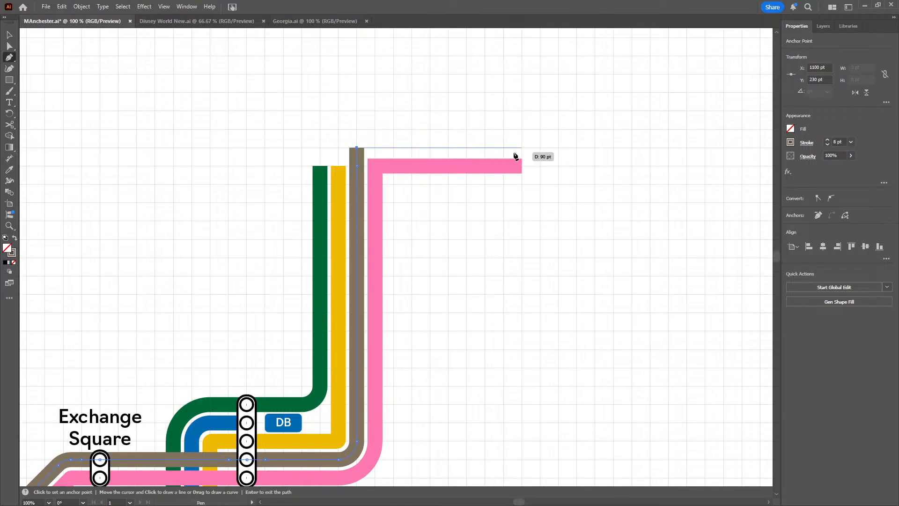
left_click(521, 147)
key("Escape")
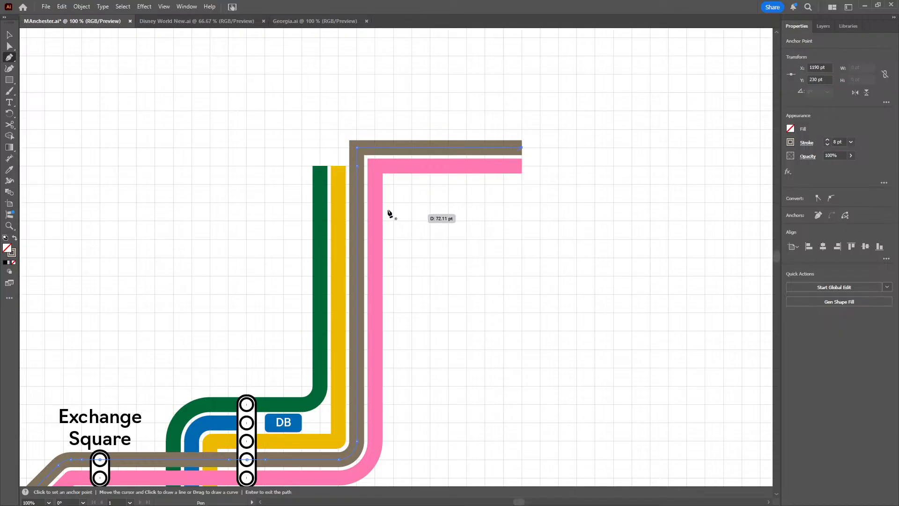
Extend the yellow and green lines straight north to Y 120 pt with the Pen tool
left_click(338, 167)
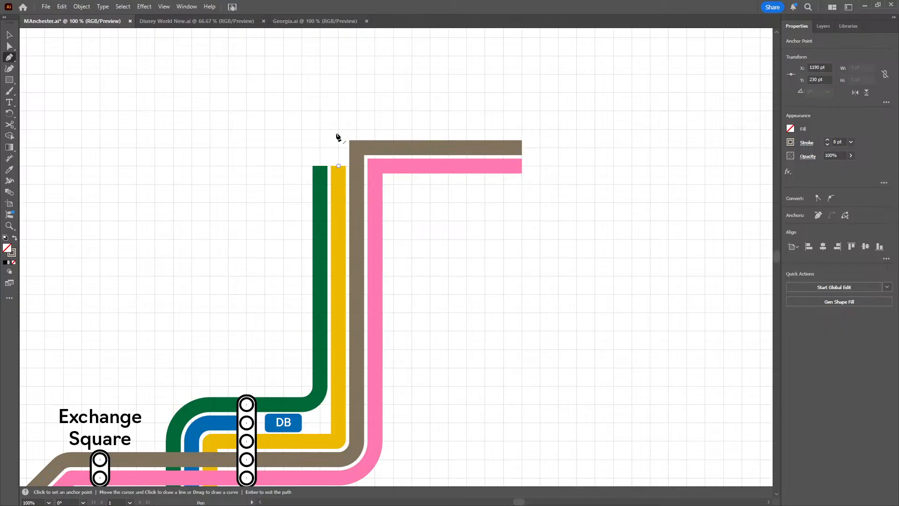
scroll(351, 187, "up", 5)
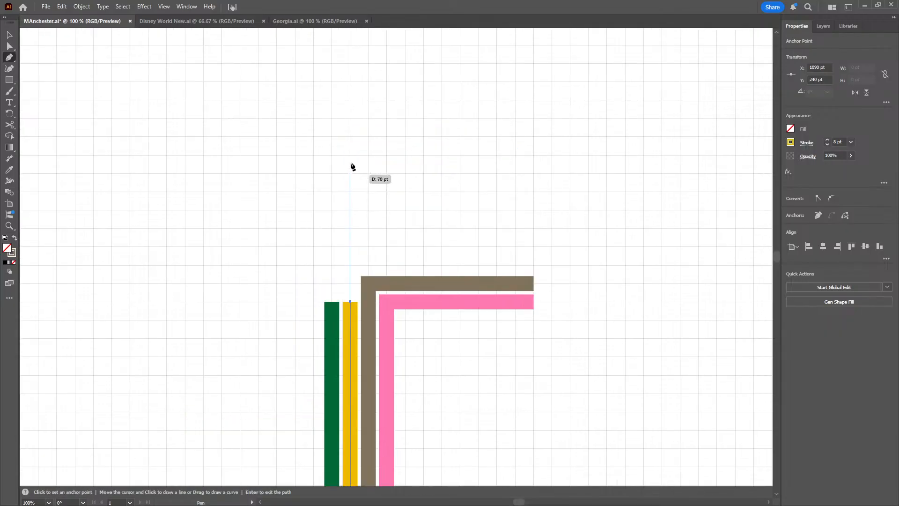
left_click(358, 90)
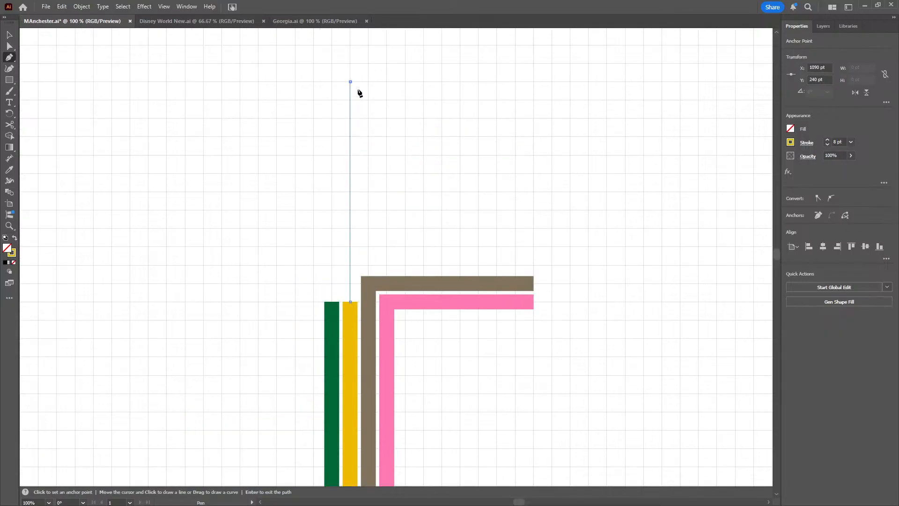
left_click(333, 303)
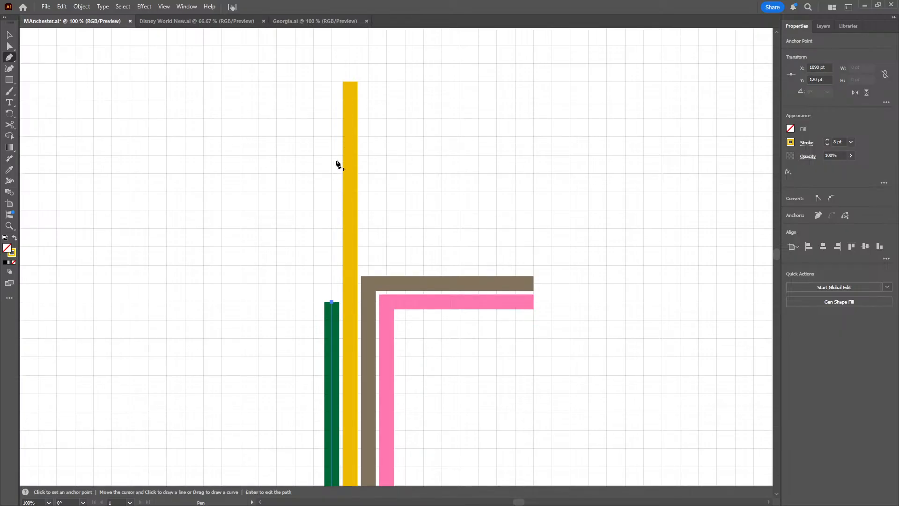
left_click(332, 86)
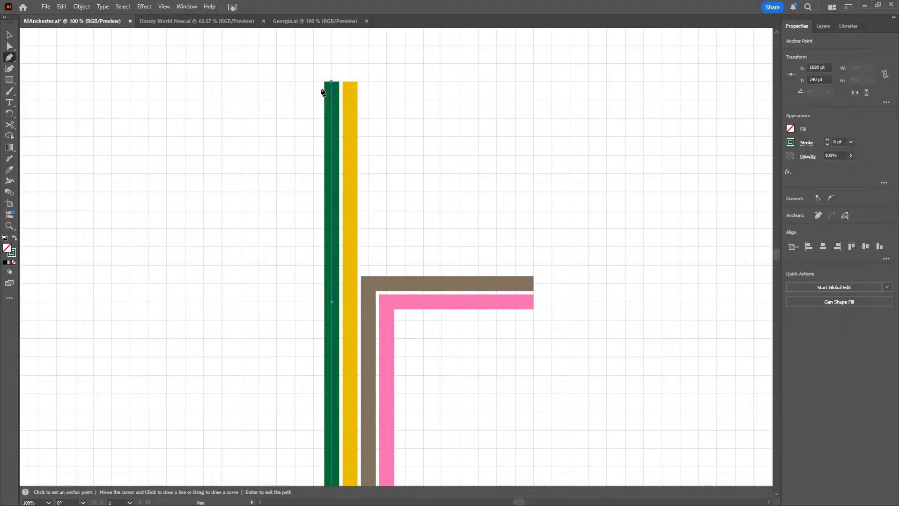
Round the new eastward bends with a corner radius of 1 pt on the pink line and 10 pt on the grey-brown line
left_click(8, 36)
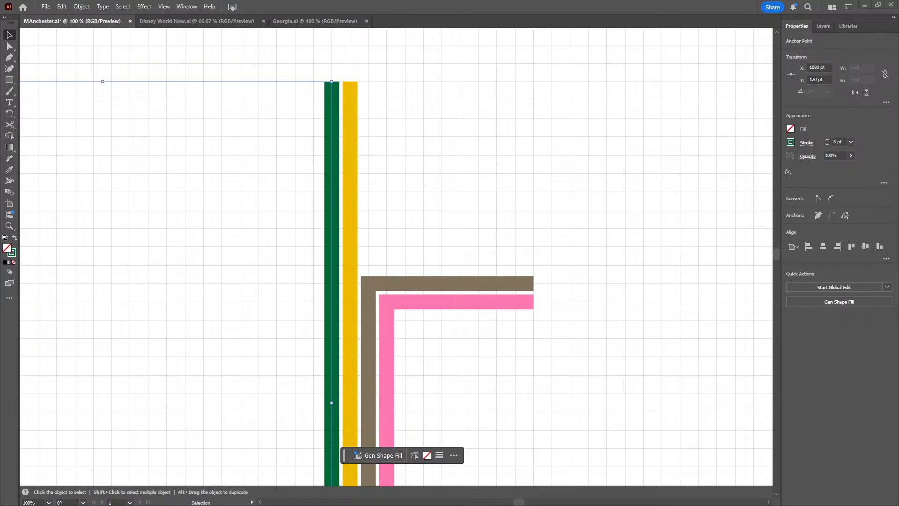
left_click(7, 47)
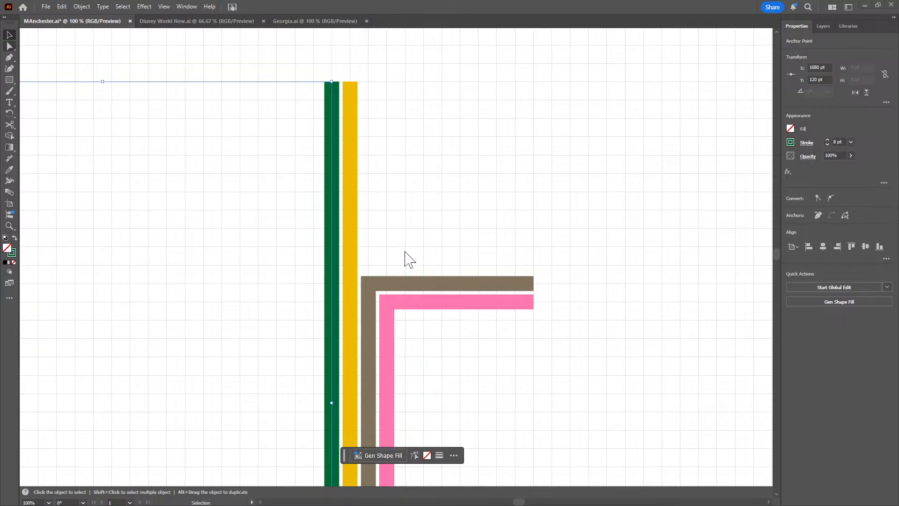
left_click(392, 307)
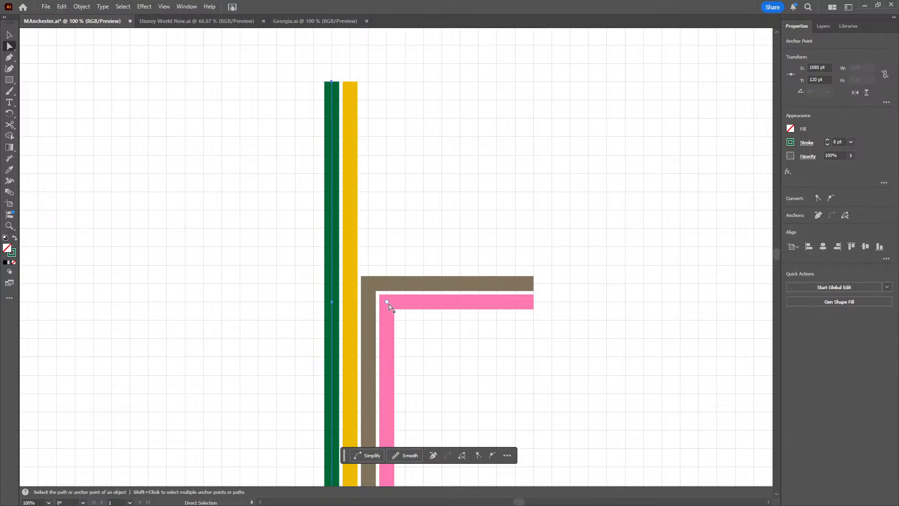
left_click(391, 305)
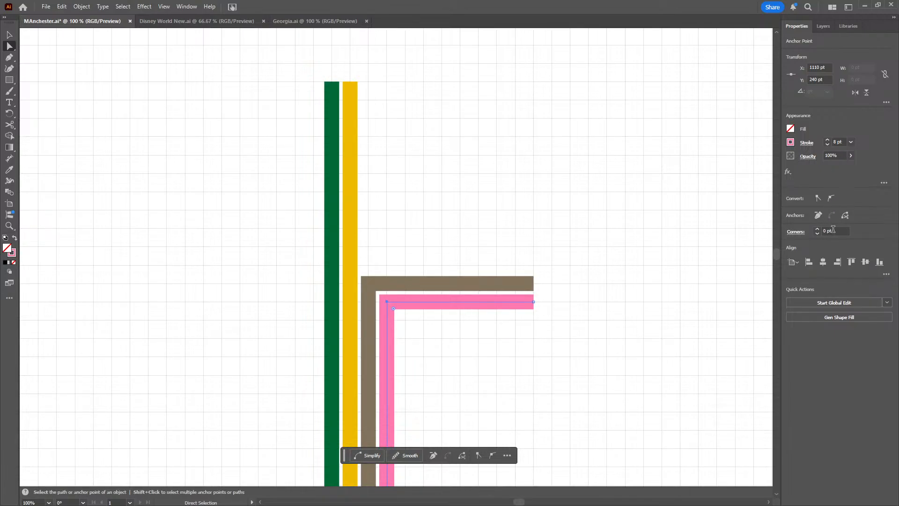
scroll(833, 230, "up", 1)
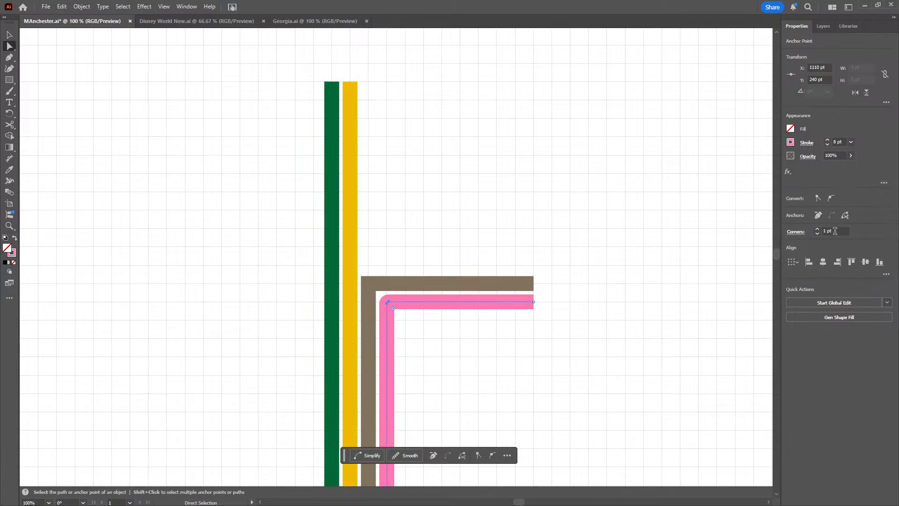
left_click(369, 284)
scroll(839, 231, "up", 6)
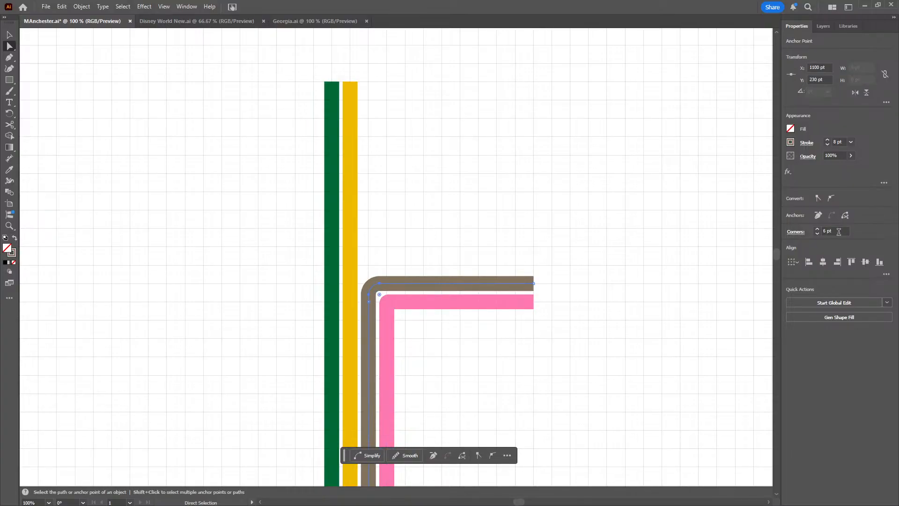
scroll(839, 232, "up", 3)
scroll(838, 231, "up", 1)
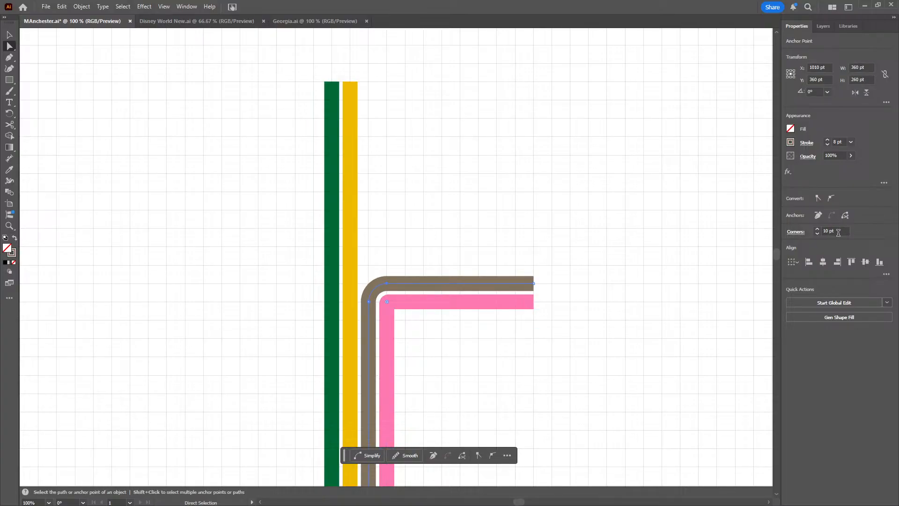
left_click(543, 212)
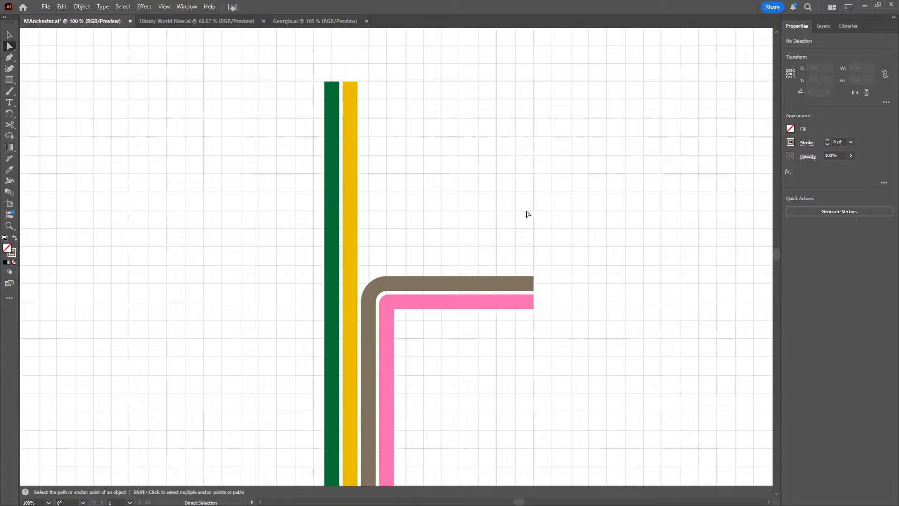
Copy the horizontal two-circle station marker at 2400, 2500, 2600 from Disney World New.ai
left_click(185, 22)
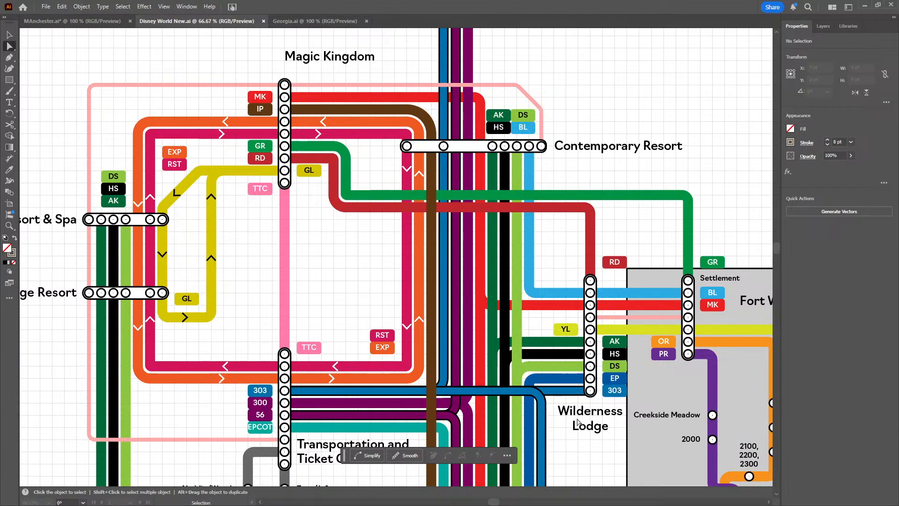
left_click(587, 439)
left_click_drag(587, 439, 324, 171)
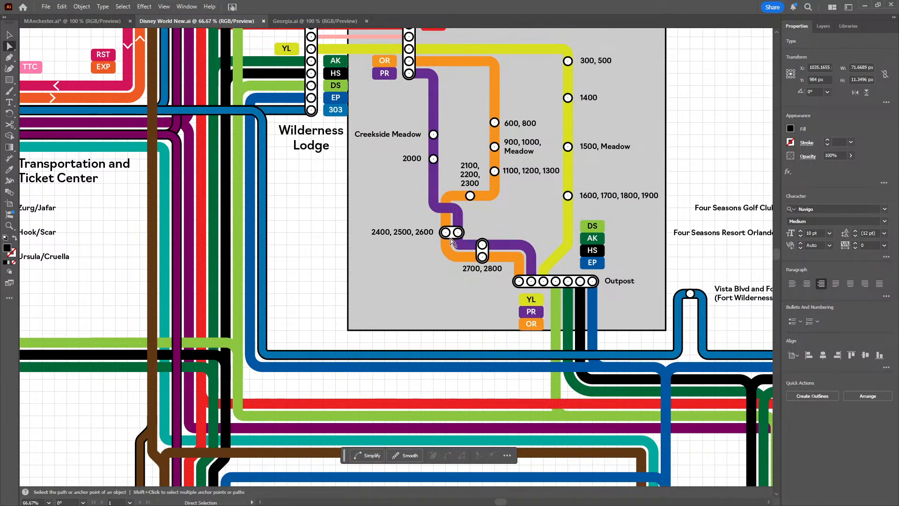
left_click(457, 235)
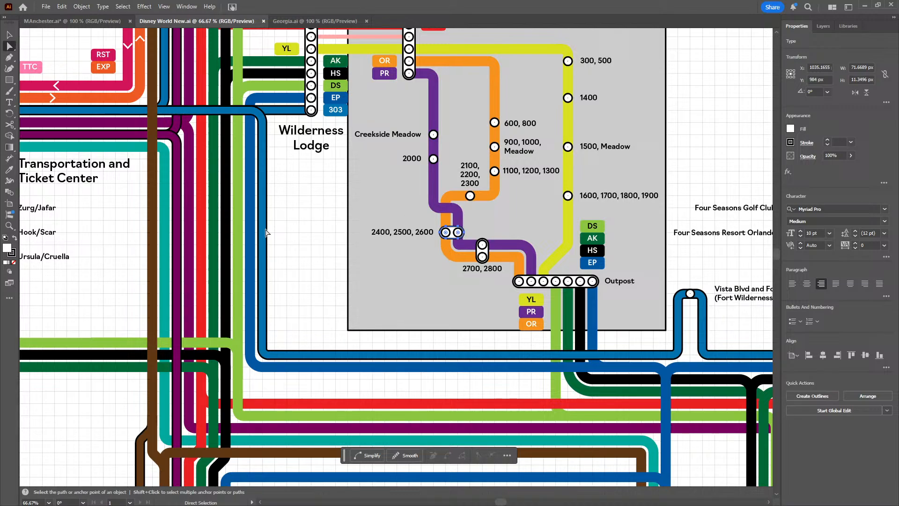
left_click(6, 34)
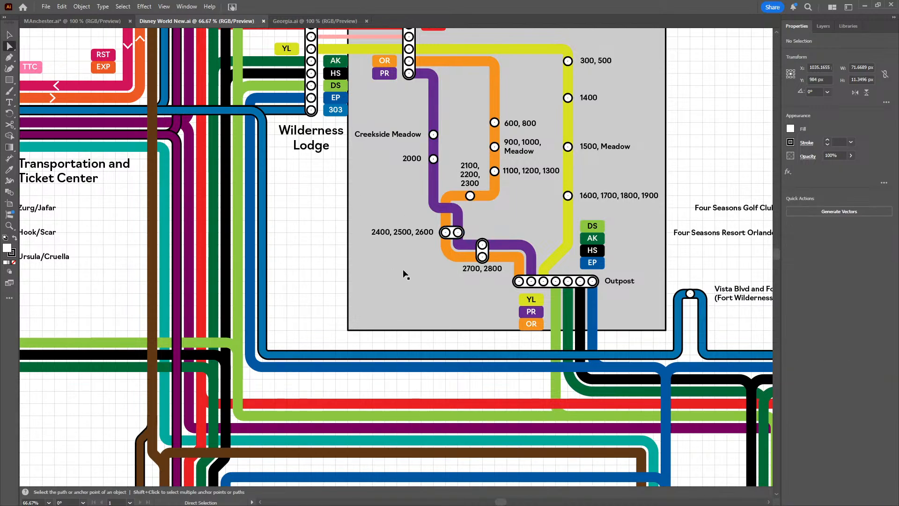
left_click(447, 234)
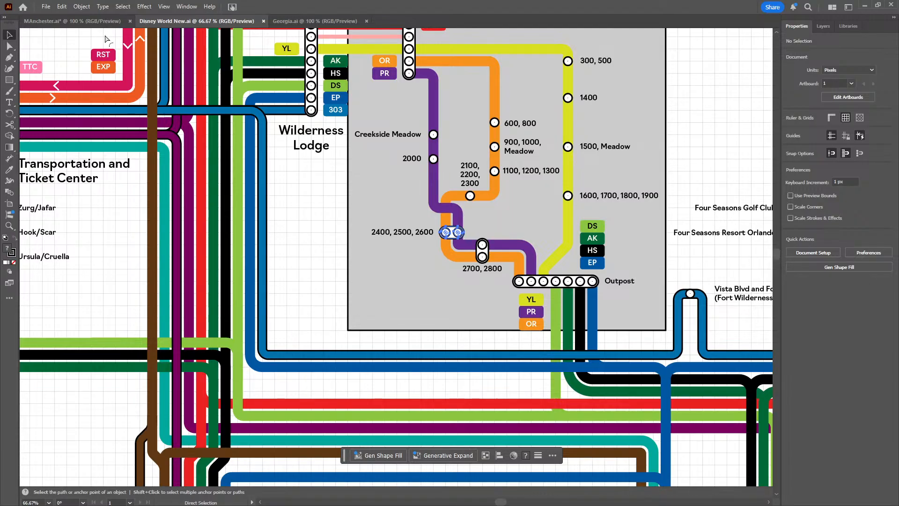
Paste the two-circle station marker into MAnchester.ai and place it across the green and yellow lines north of the grey-brown bend
left_click(105, 21)
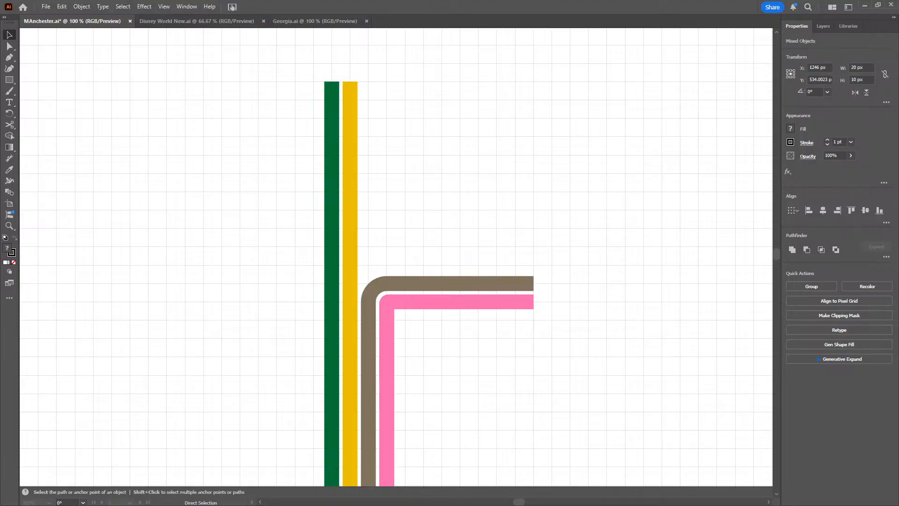
key("ctrl+v")
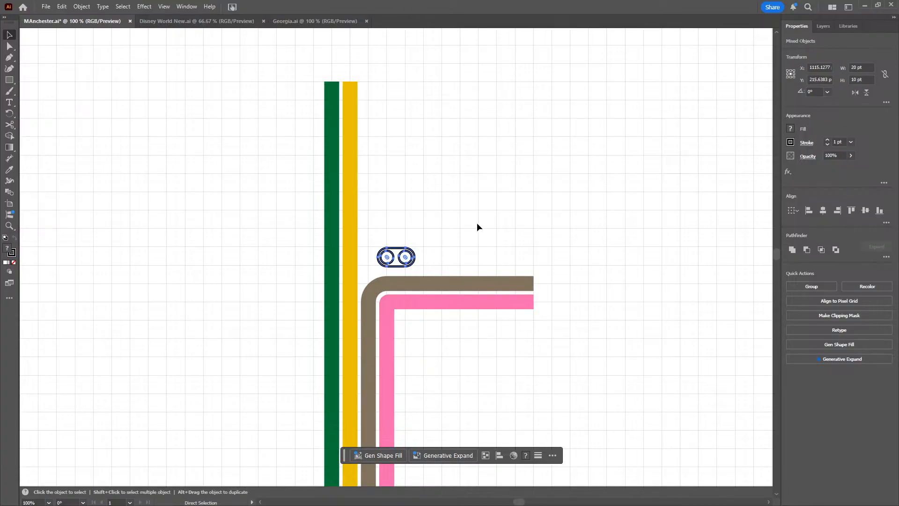
key("v")
mouse_move(404, 259)
left_mouse_down()
mouse_move(342, 239)
mouse_move(352, 236)
left_mouse_up()
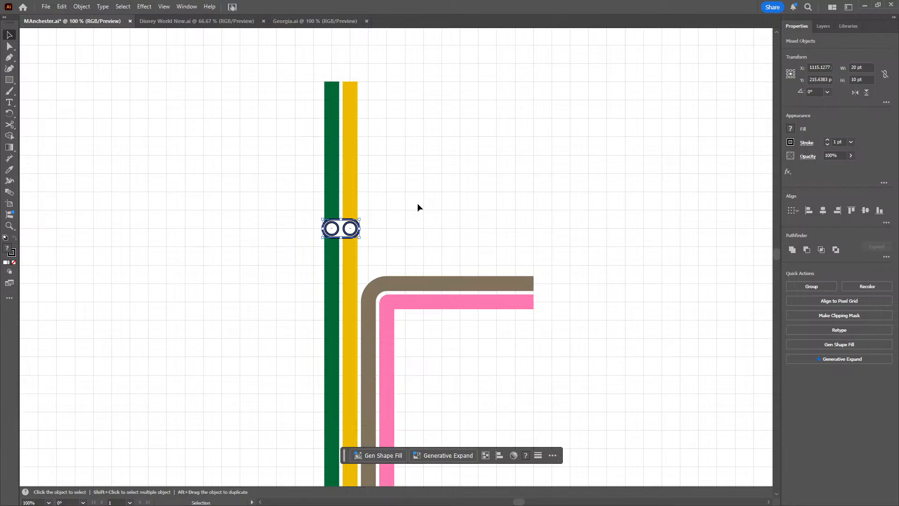
Copy the Ashton Moss label and place the copy beside the northern two-circle marker, west of the green line and level with it
left_click(417, 203)
scroll(417, 203, "down", 1)
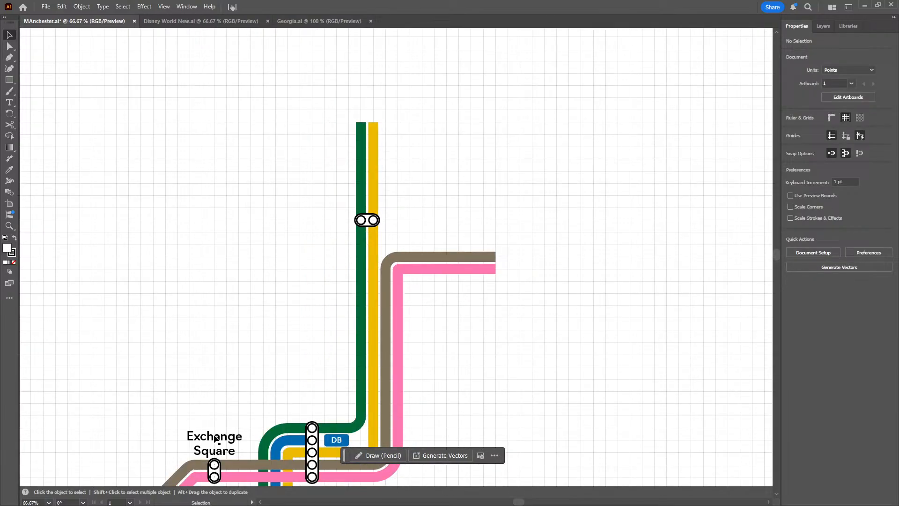
left_click_drag(221, 395, 283, 245)
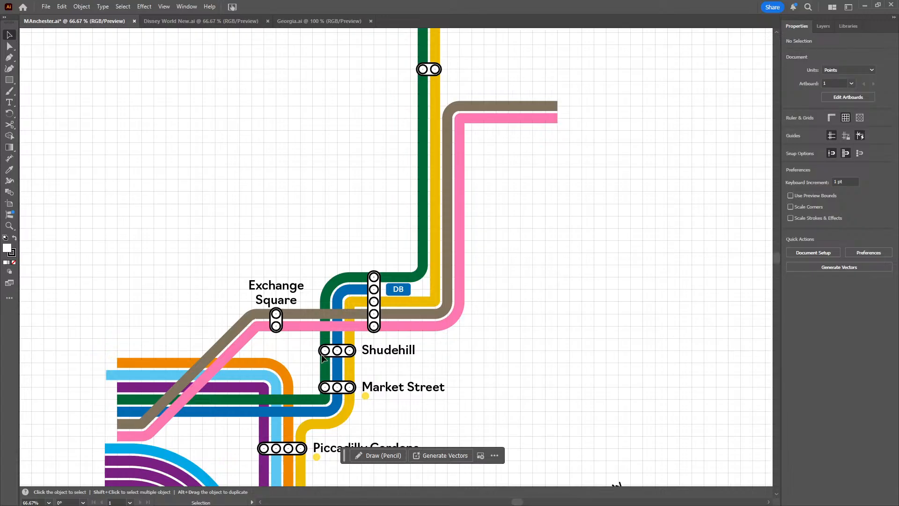
left_click_drag(696, 433, 402, 345)
left_click(549, 265)
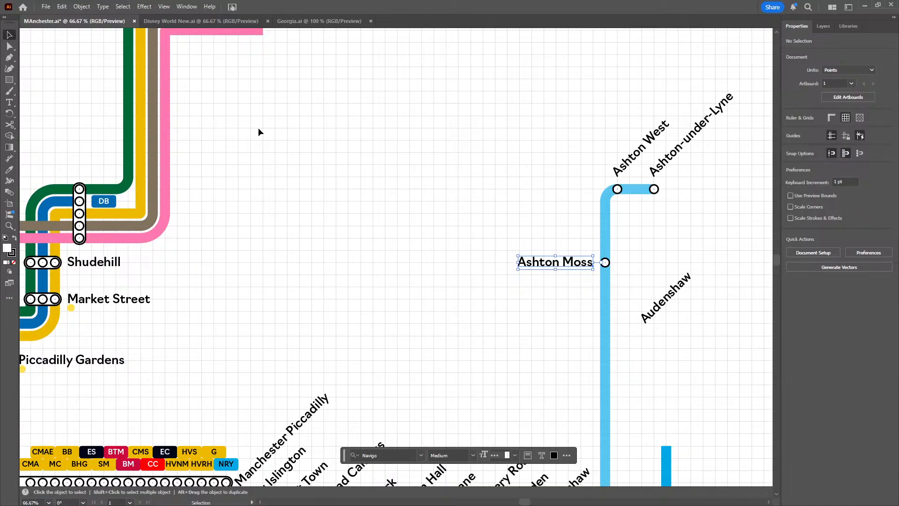
left_click_drag(263, 128, 424, 360)
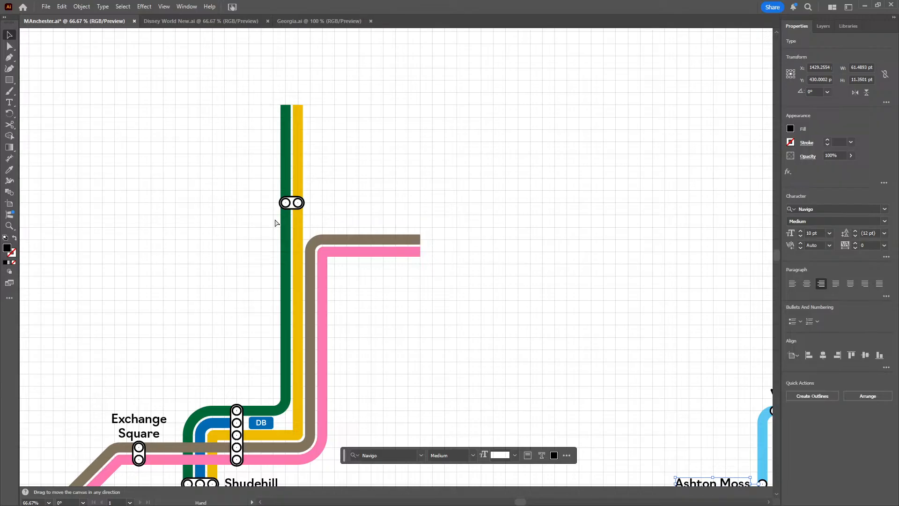
key("ctrl+v")
mouse_move(393, 260)
left_mouse_down()
mouse_move(262, 210)
mouse_move(226, 208)
left_mouse_up()
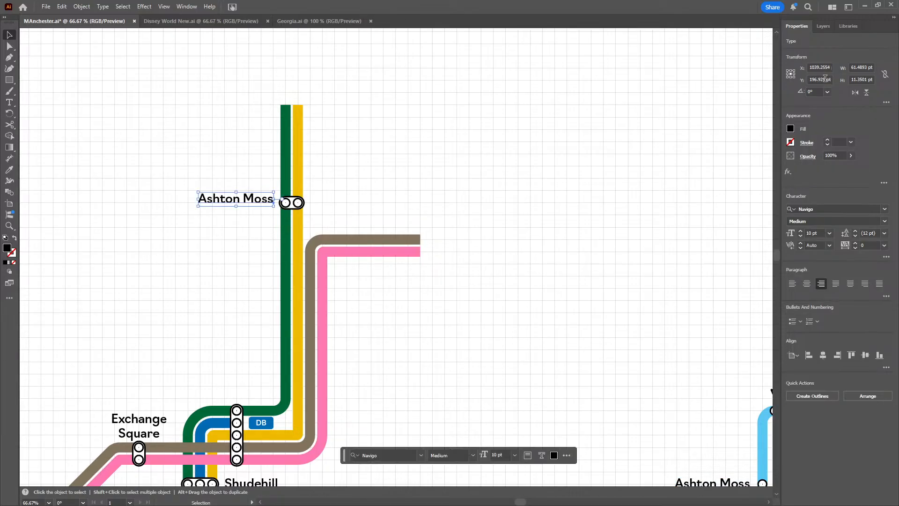
scroll(825, 78, "up", 4)
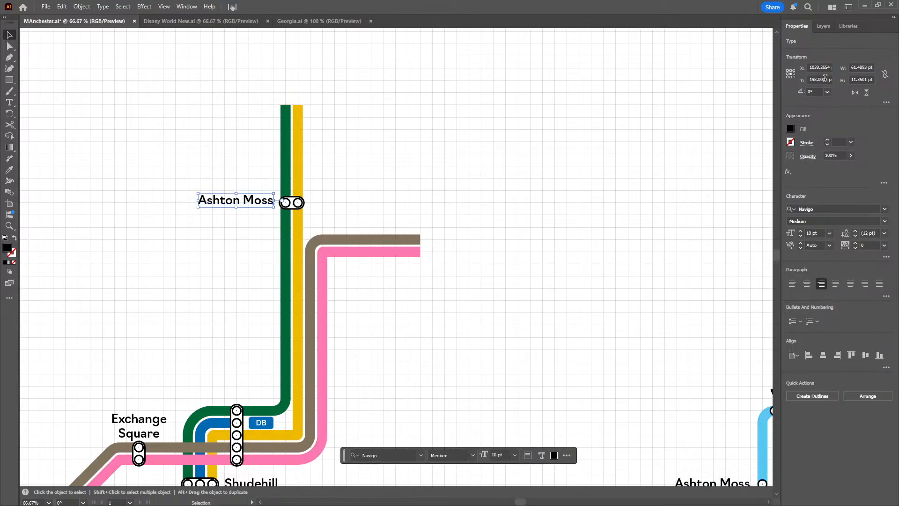
Change the copied label's text to Queens Road, without an apostrophe
left_click(237, 206)
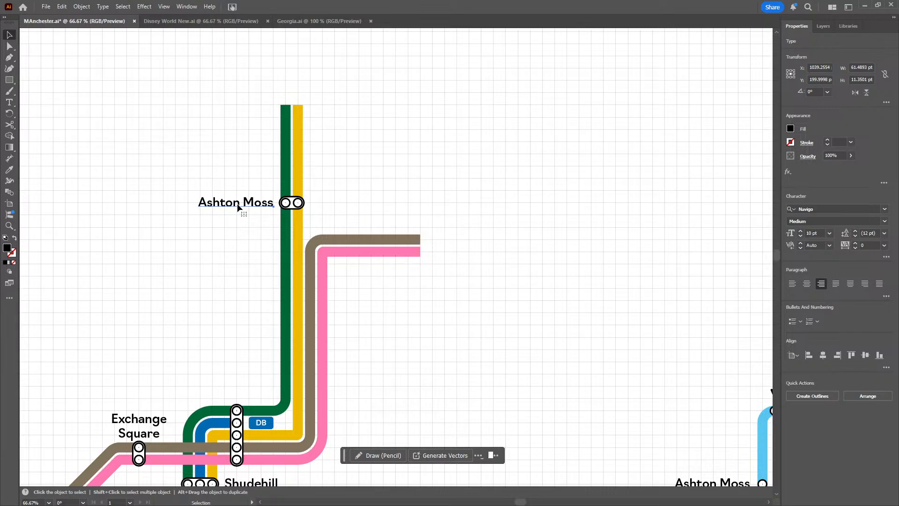
triple_click(239, 207)
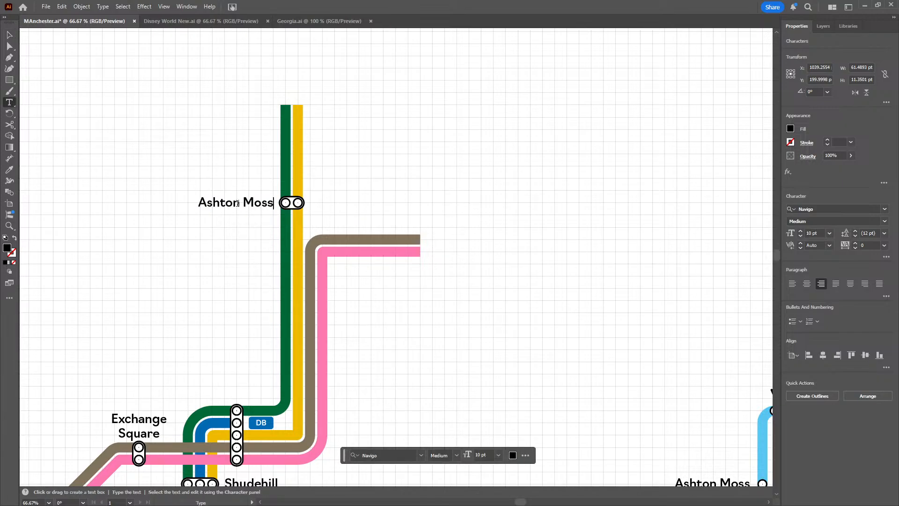
type("Queen's Road")
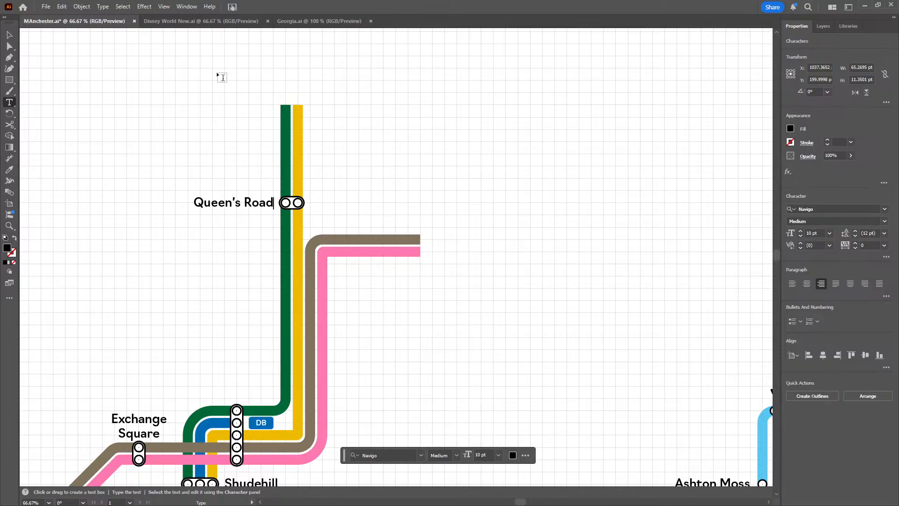
key("Left")
key("Left")
key("Left")
key("Left")
key("Left")
key("BackSpace")
type("s")
key("Left")
key("BackSpace")
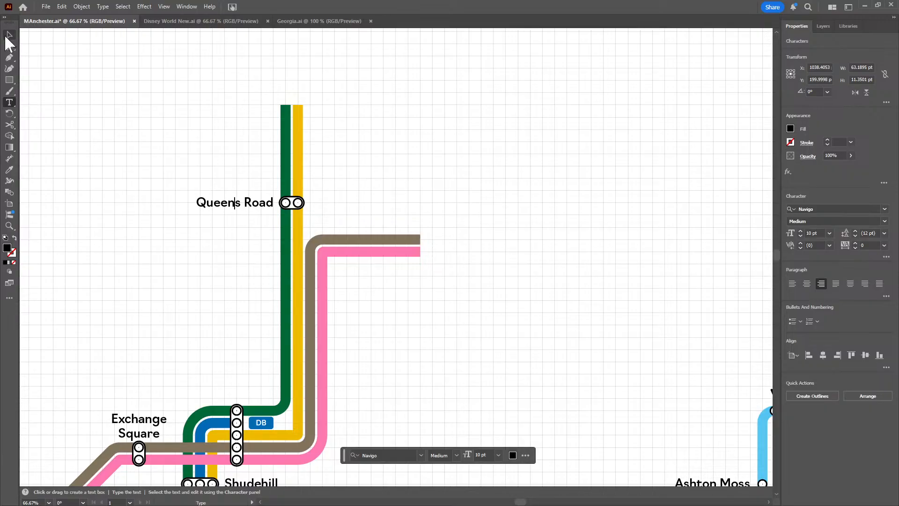
left_click(9, 36)
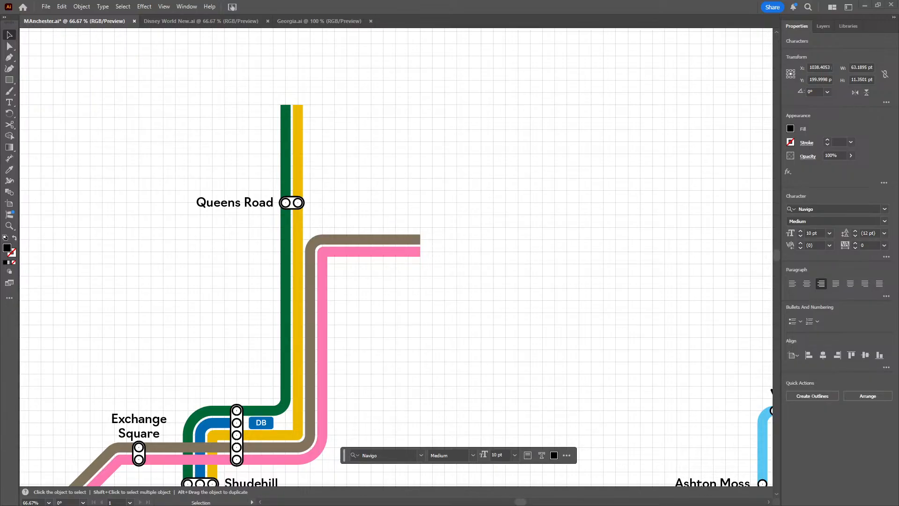
key("alt")
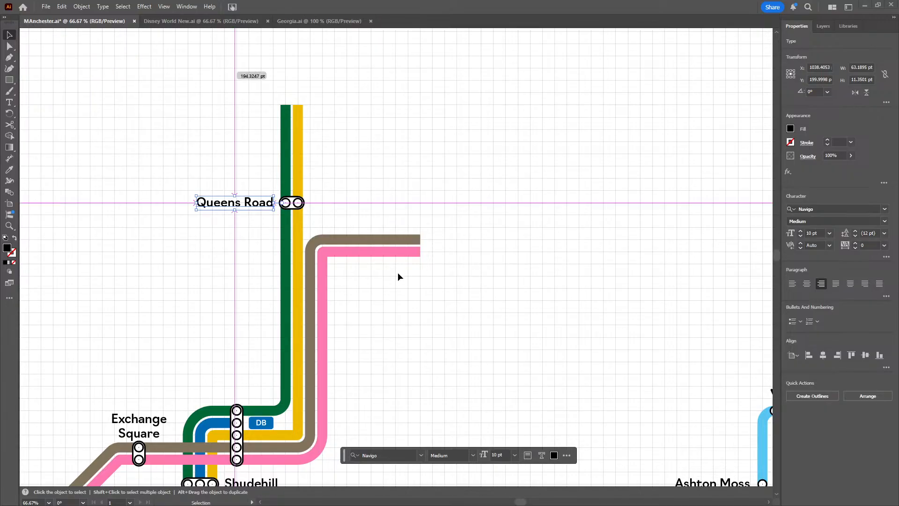
Duplicate the Queens Road two-circle marker, rotate the copy 90°, and place it across the grey-brown and pink lines at about X 1130, Y 235 pt
scroll(398, 276, "up", 1)
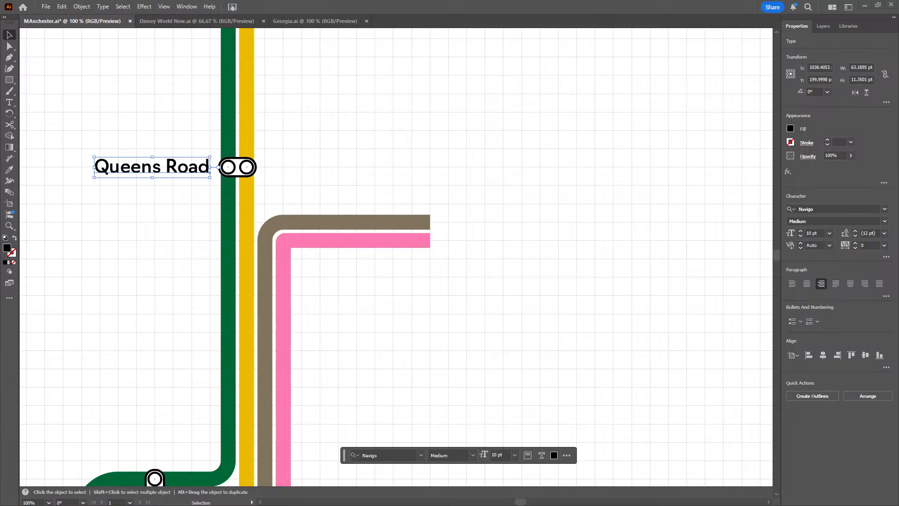
left_click_drag(516, 199, 485, 211)
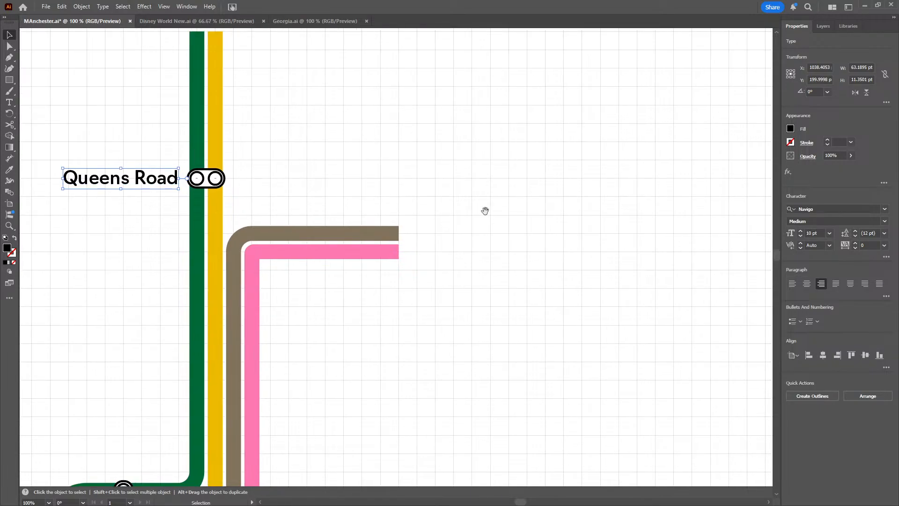
left_click(259, 169)
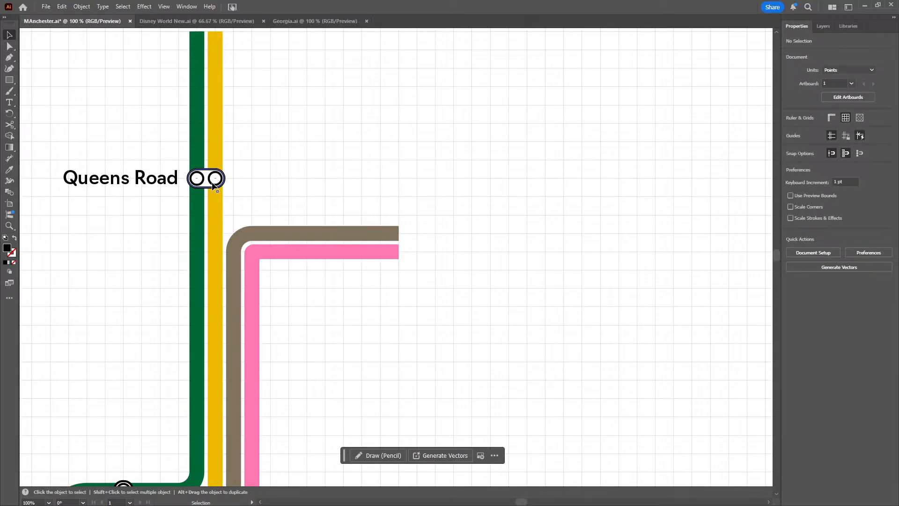
left_click(199, 185)
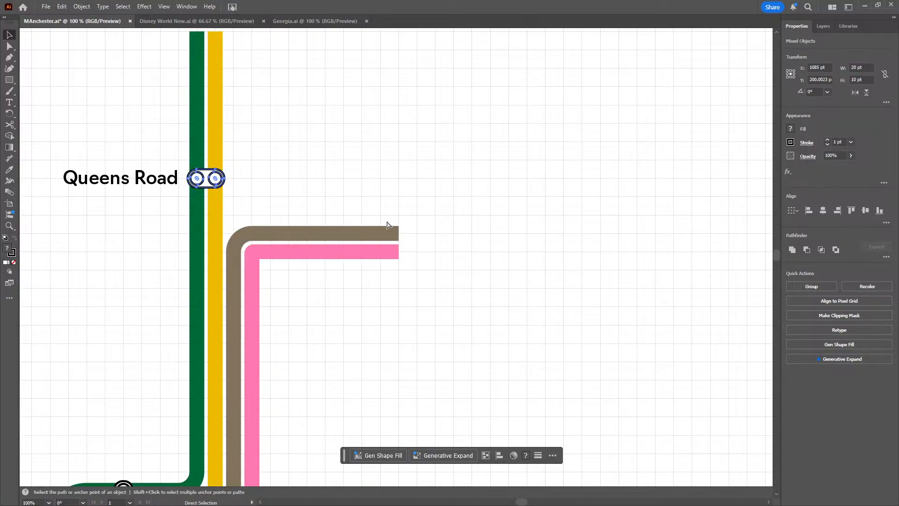
key("ctrl+v")
left_click(820, 94)
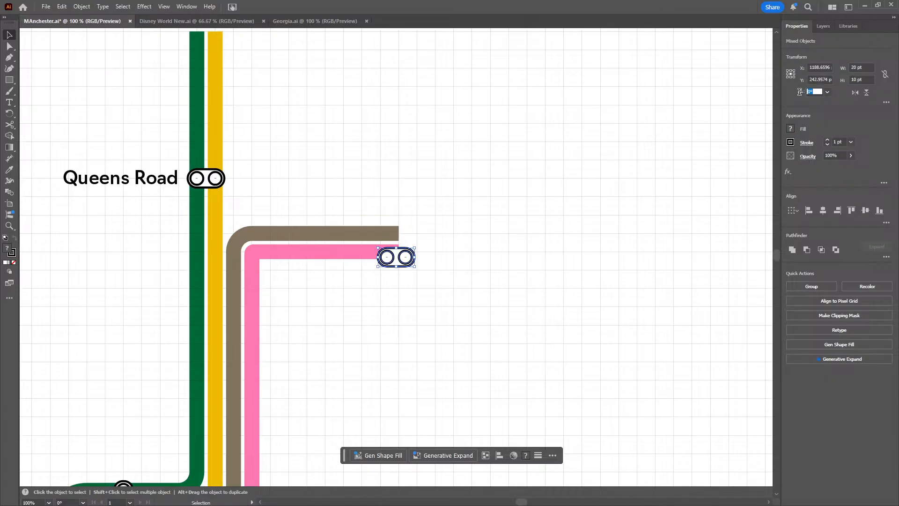
type("90")
key("Return")
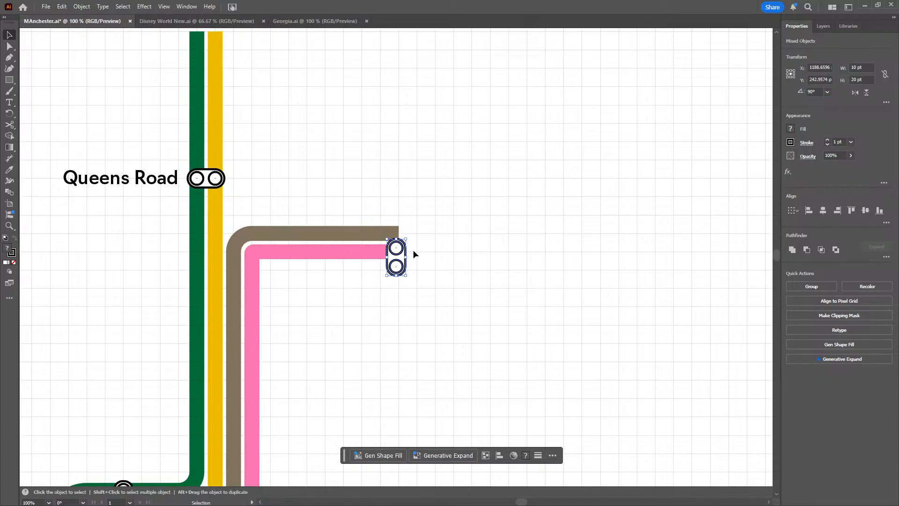
left_click_drag(394, 266, 284, 253)
left_click(333, 162)
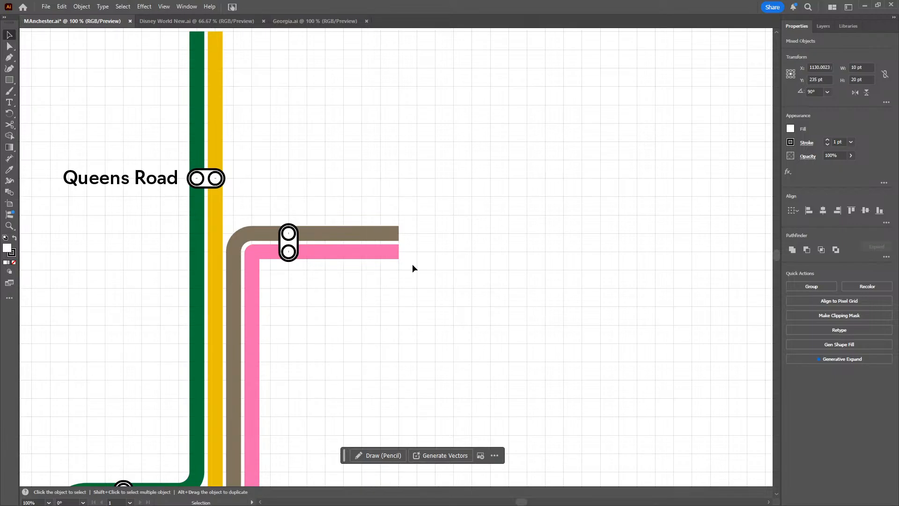
scroll(412, 263, "down", 1)
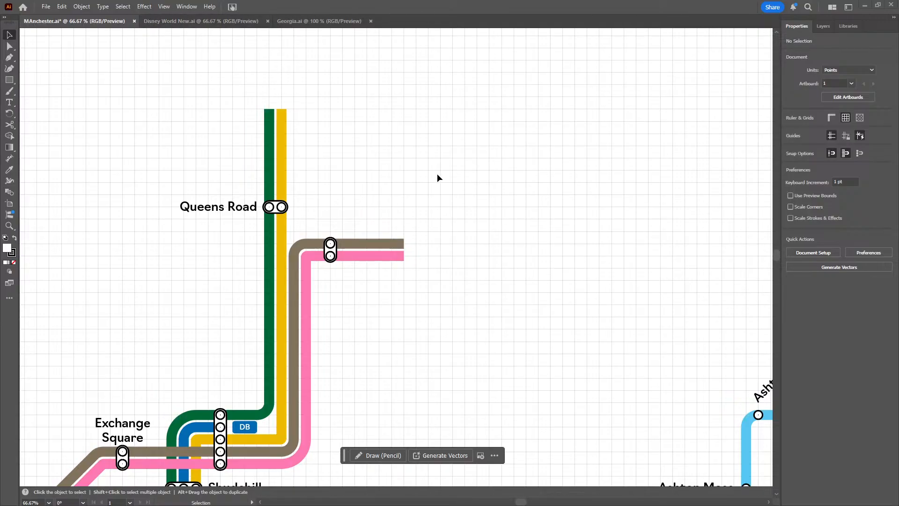
scroll(389, 166, "up", 1)
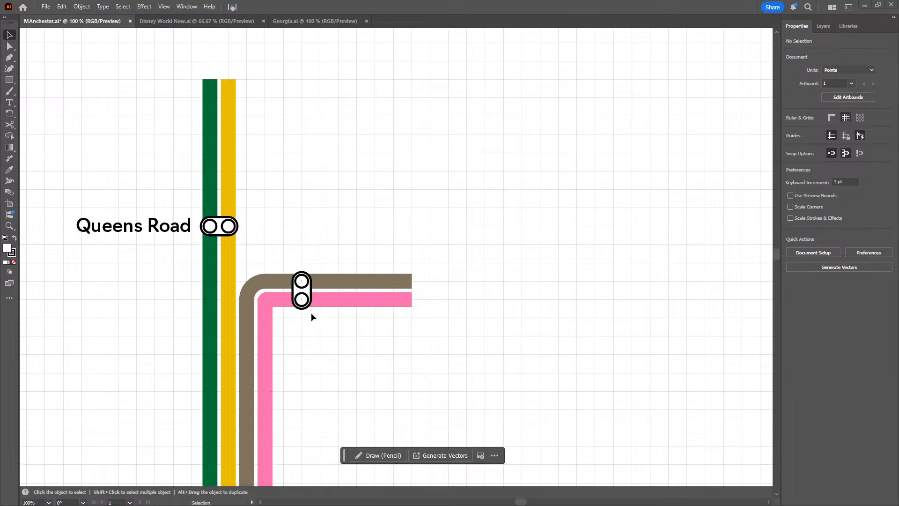
key("a")
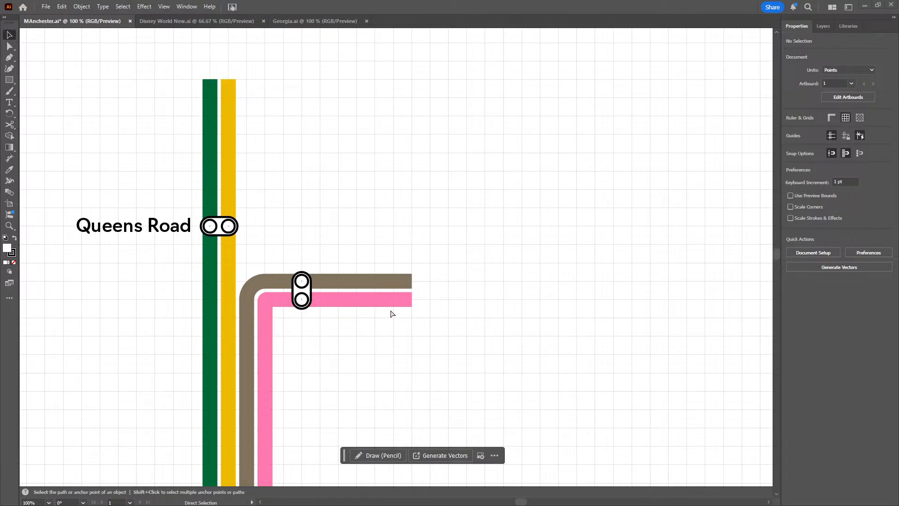
key("v")
key("a")
key("ctrl+v")
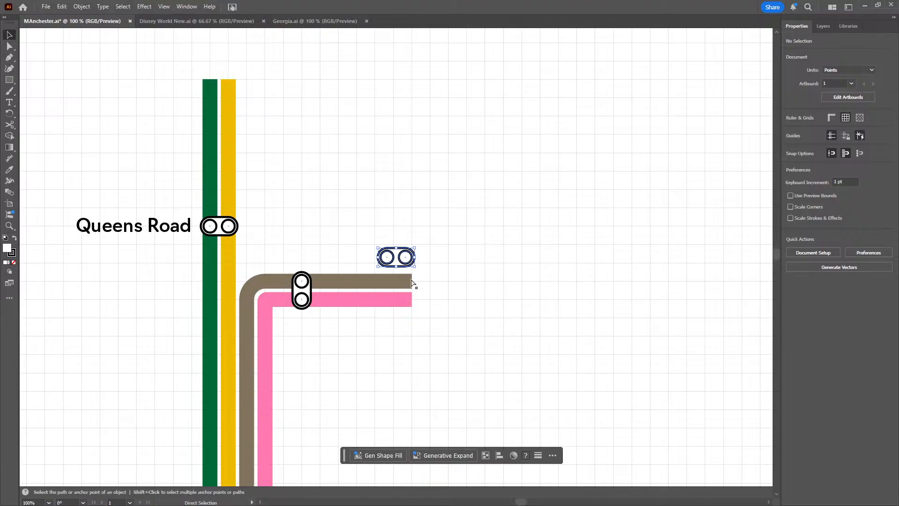
key("v")
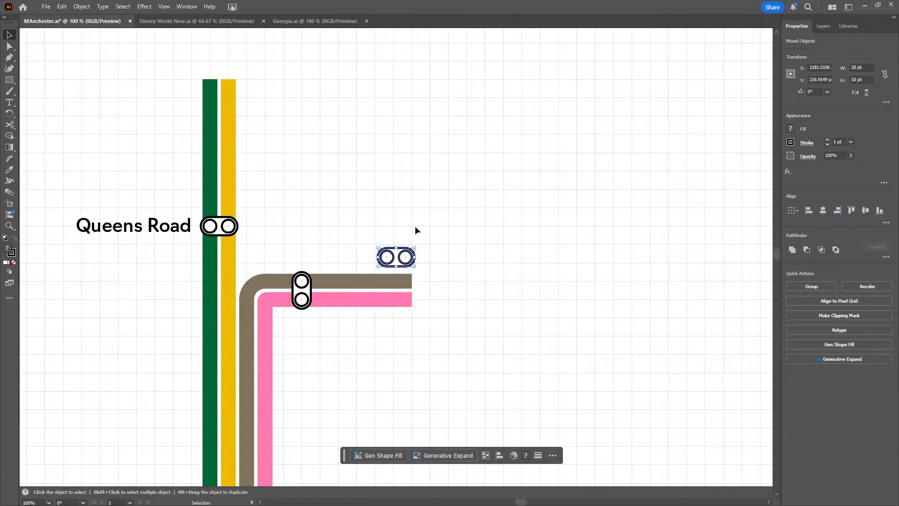
mouse_move(438, 213)
left_mouse_down()
mouse_move(361, 267)
mouse_move(404, 223)
left_mouse_up()
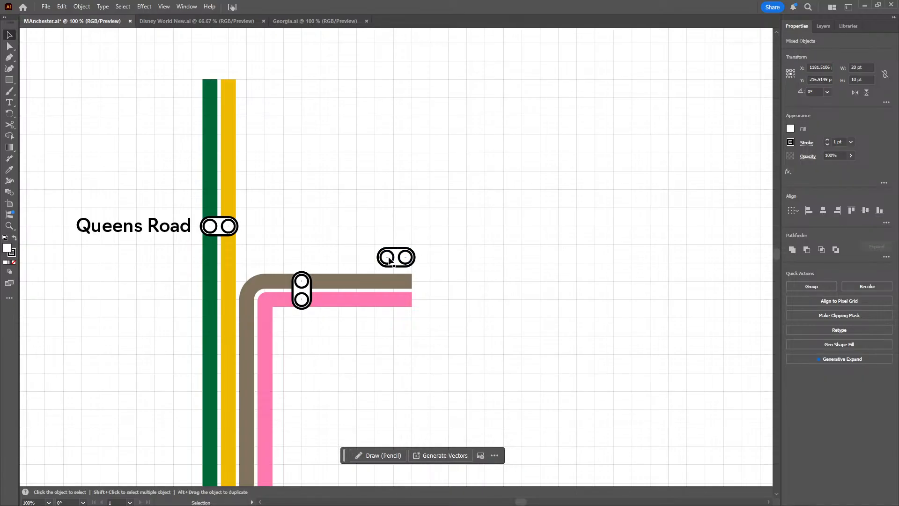
key("a")
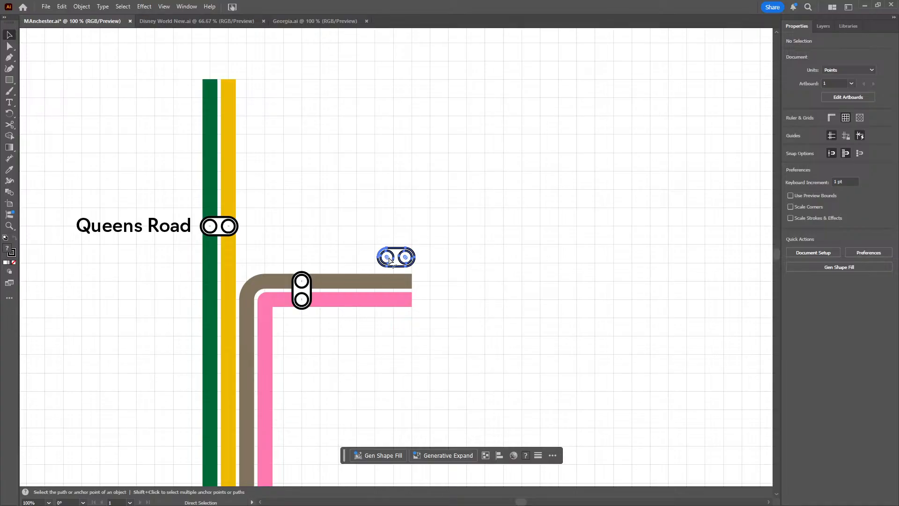
left_click(390, 260)
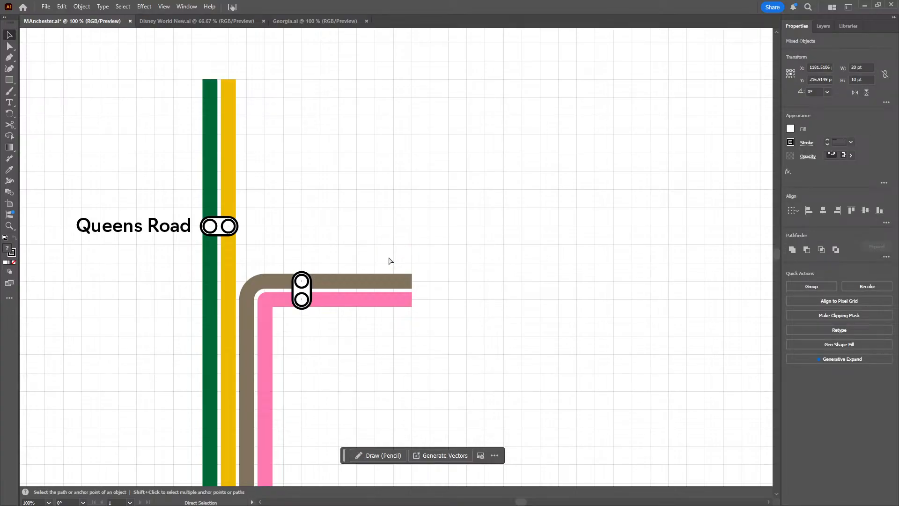
key("ctrl+z")
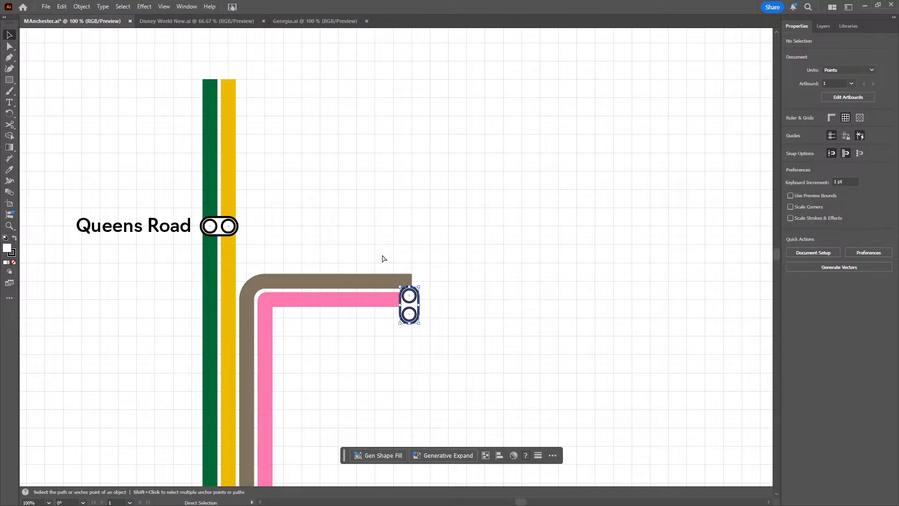
key("ctrl+shift+z")
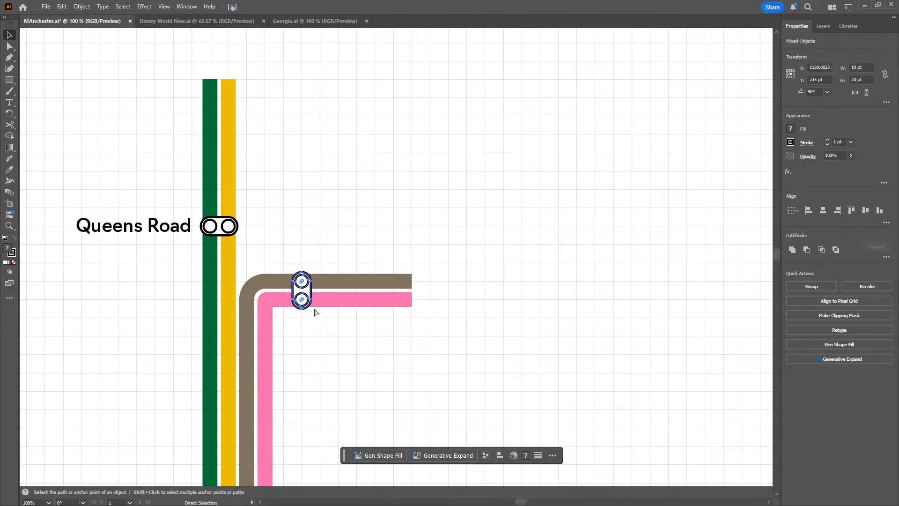
Duplicate the vertical two-circle marker and place the copy farther east across the grey-brown and pink lines at about X 1160, Y 235 pt
key("ctrl+v")
key("v")
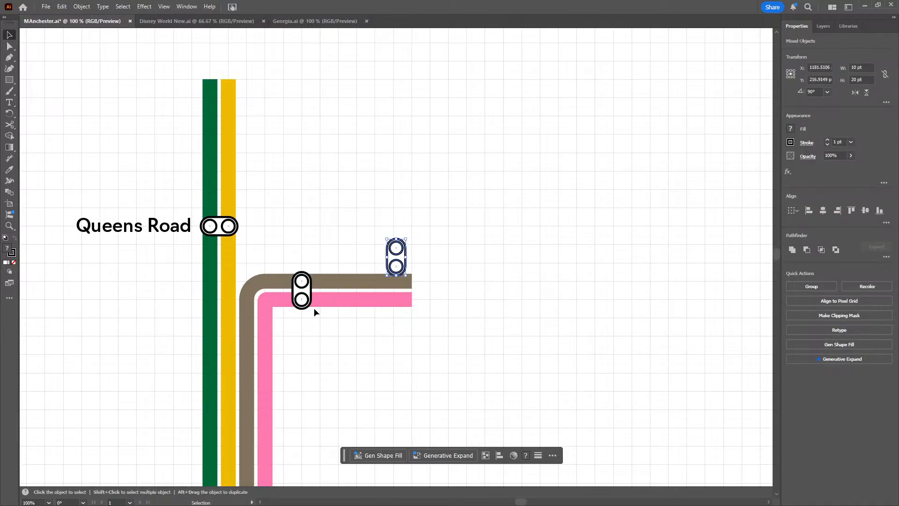
mouse_move(395, 269)
left_mouse_down()
mouse_move(375, 299)
mouse_move(357, 301)
left_mouse_up()
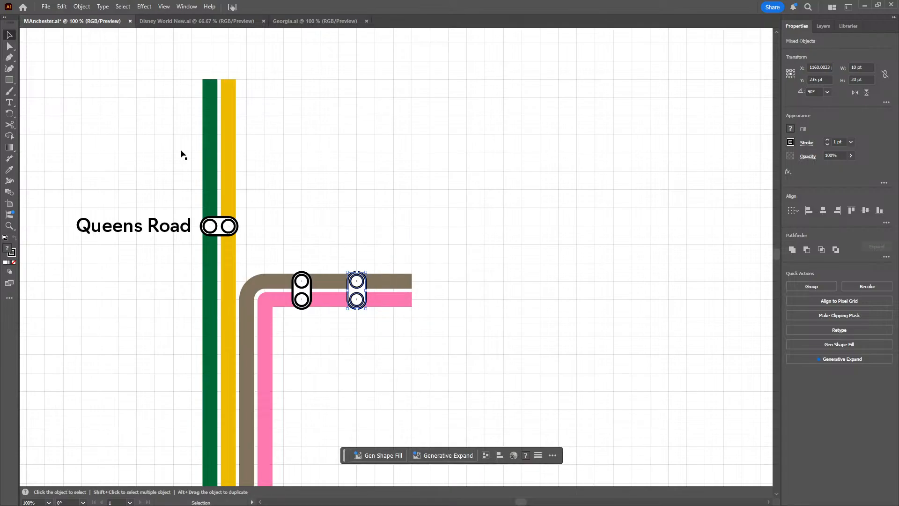
Extend the grey-brown line east to X 1200 pt and then north to Y 200 pt with the Pen tool
left_click(9, 57)
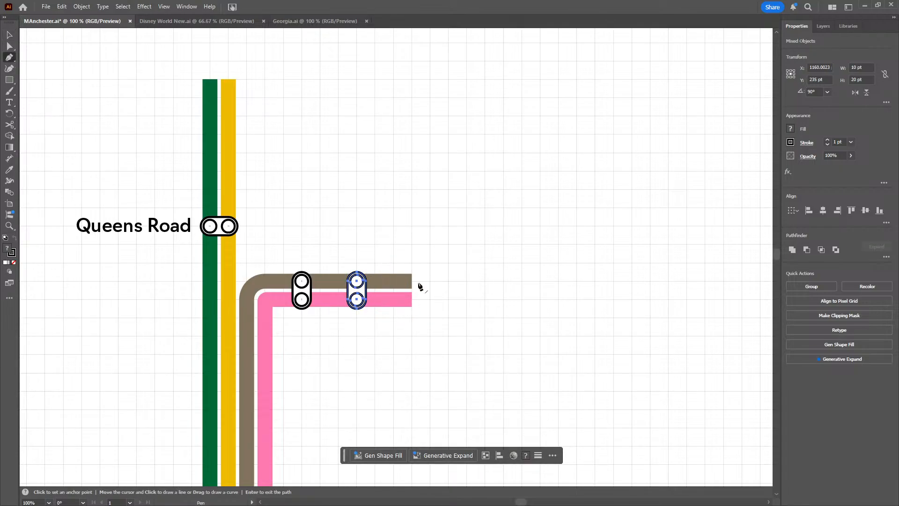
left_click(412, 281)
left_click(429, 281)
left_click(430, 226)
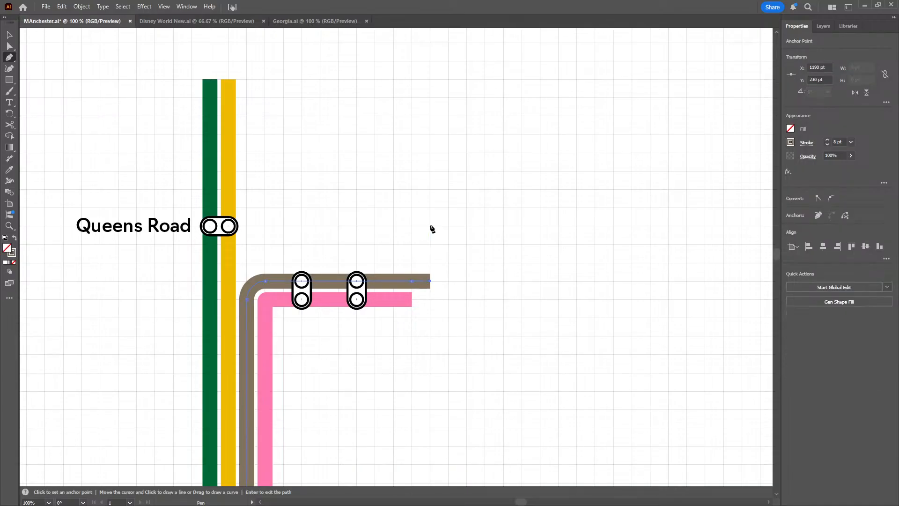
key("Return")
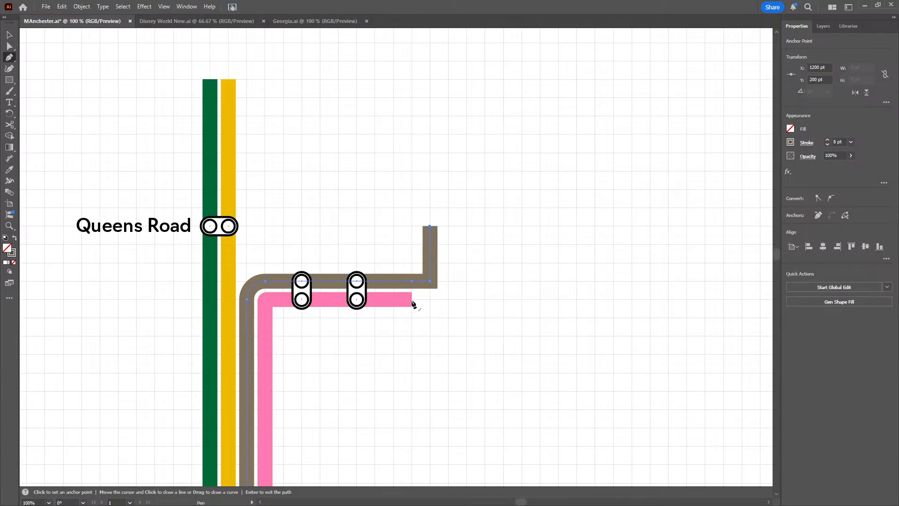
Extend the pink line east to X 1210 pt and then north to Y 200 pt with the Pen tool
left_click(412, 299)
left_click(448, 300)
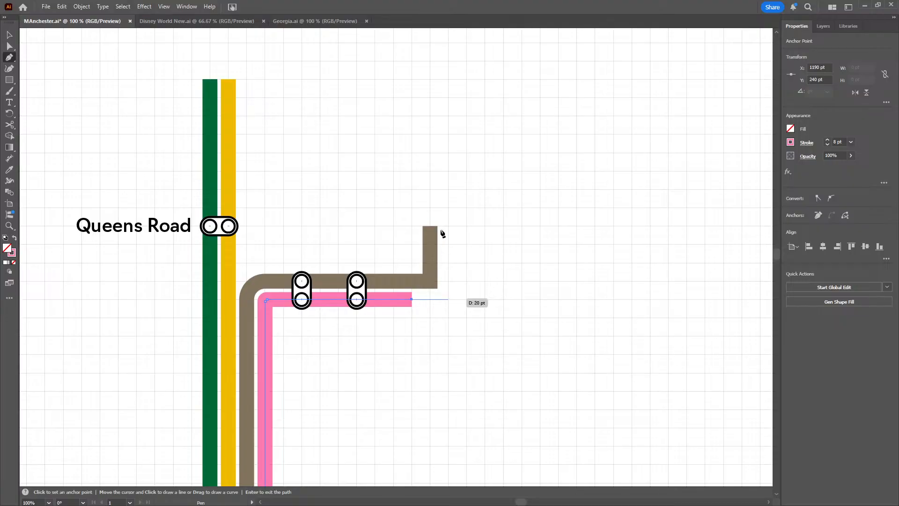
left_click(449, 227)
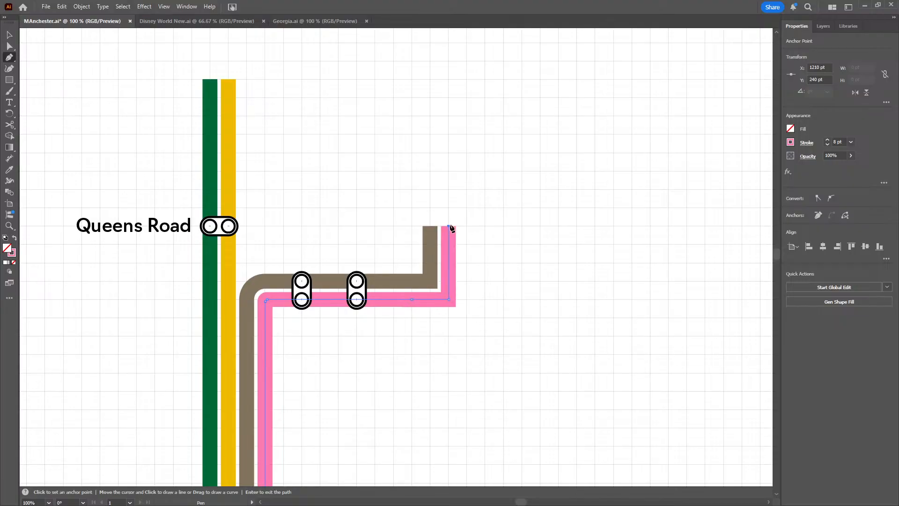
left_click(10, 35)
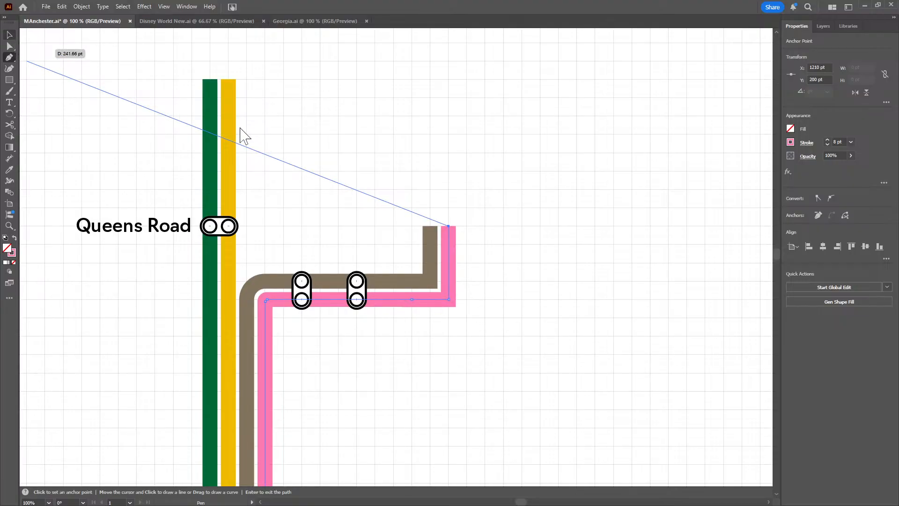
key("v")
Duplicate the vertical two-circle marker and place the copy farther east across the grey-brown and pink lines at about X 1190, Y 235 pt
left_click(352, 154)
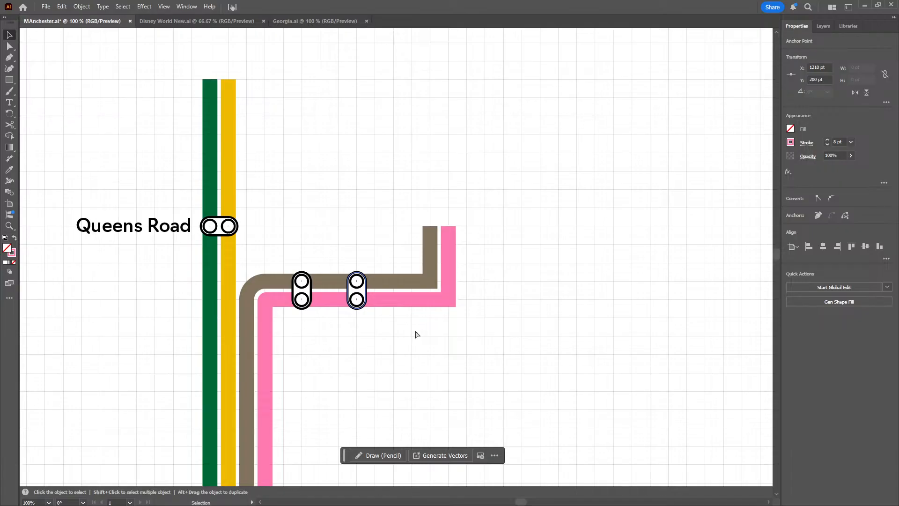
key("ctrl+v")
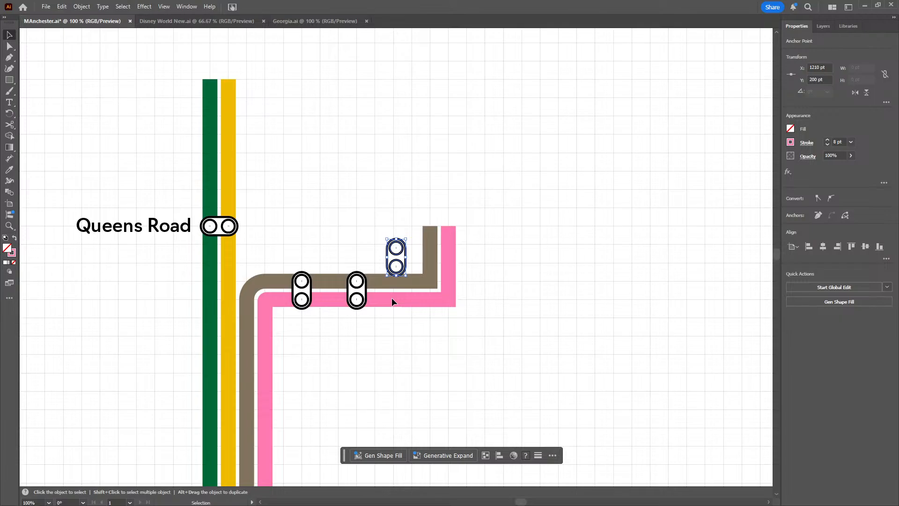
mouse_move(391, 297)
left_mouse_down()
mouse_move(423, 294)
mouse_move(408, 297)
left_mouse_up()
Copy the slanted Manchester Piccadilly label and place the copy above the first grey-brown and pink marker, at about X 1164, Y 181 pt
mouse_move(432, 357)
left_mouse_down()
mouse_move(456, 292)
mouse_move(468, 203)
mouse_move(446, 368)
mouse_move(389, 135)
left_mouse_up()
left_click_drag(419, 330, 382, 105)
left_click_drag(393, 257, 377, 142)
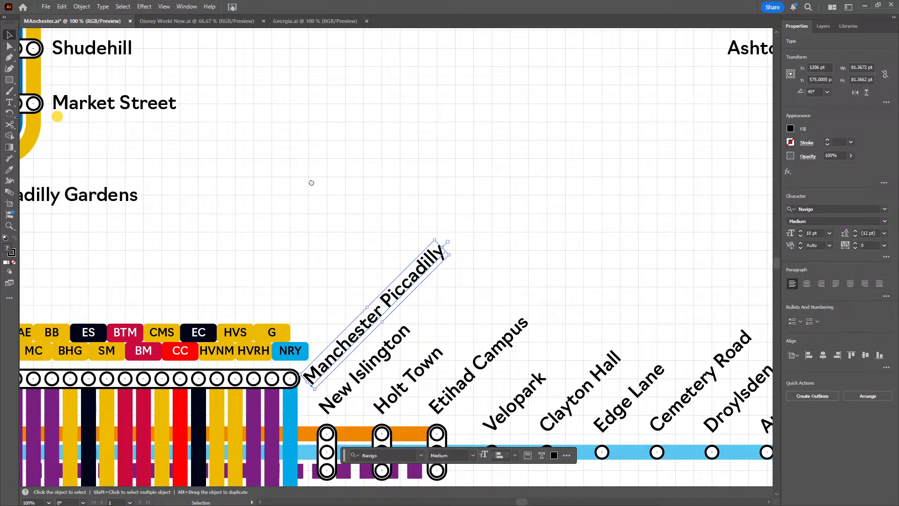
left_click_drag(311, 183, 379, 321)
left_click_drag(361, 130, 401, 363)
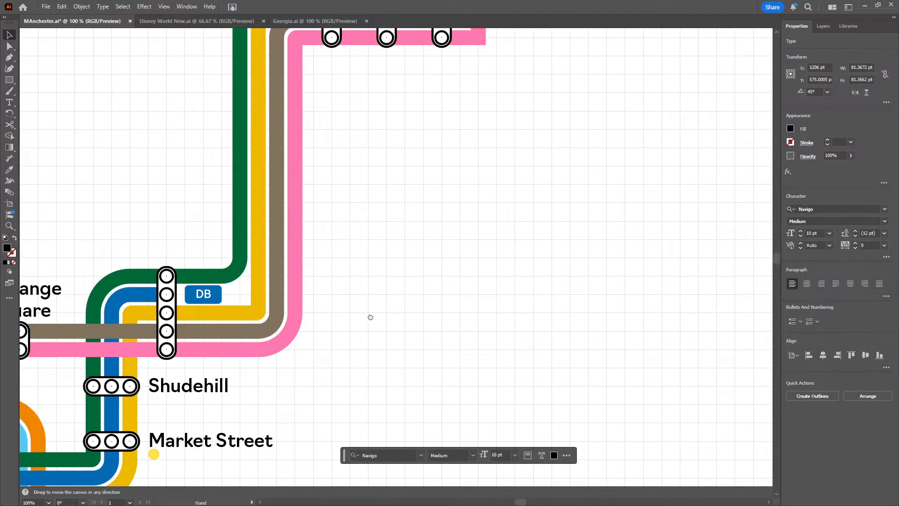
left_click_drag(370, 317, 356, 485)
left_click_drag(389, 305, 389, 401)
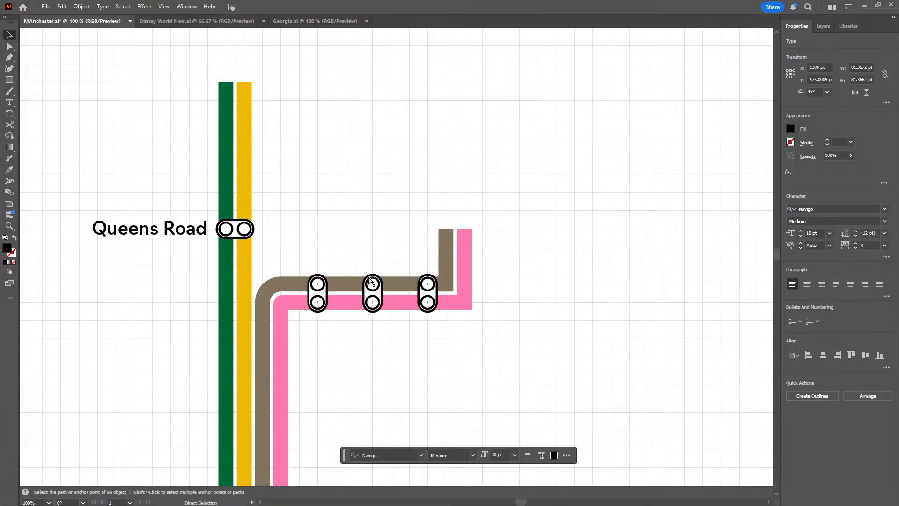
type("Manchester Piccadilly")
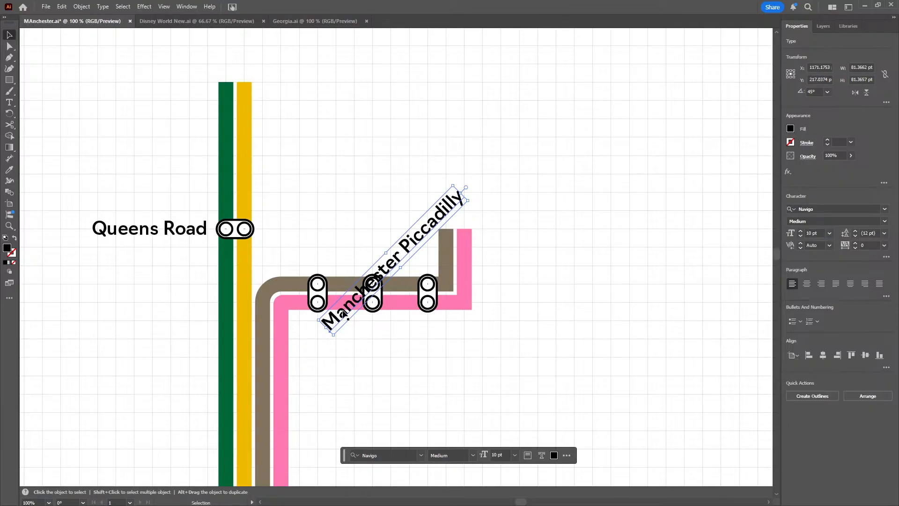
left_click_drag(342, 309, 329, 244)
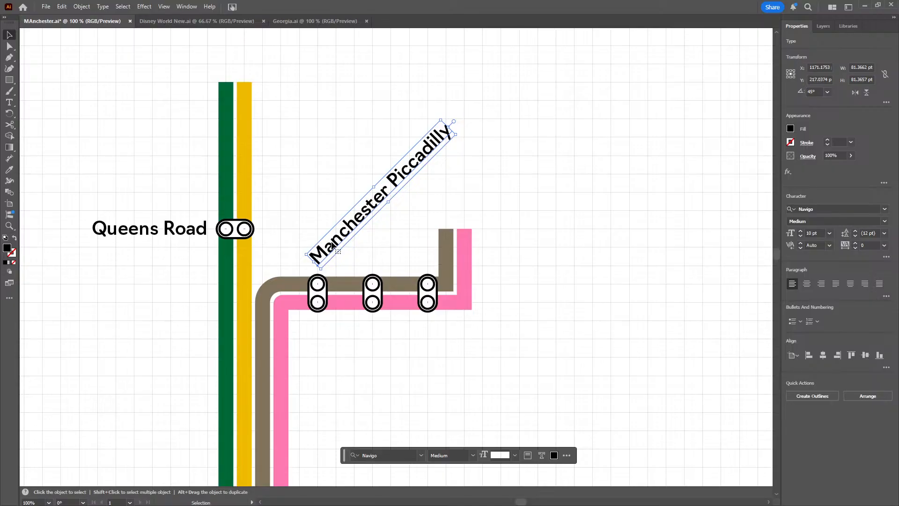
Change the copied Manchester Piccadilly label's text to Monsall
triple_click(332, 241)
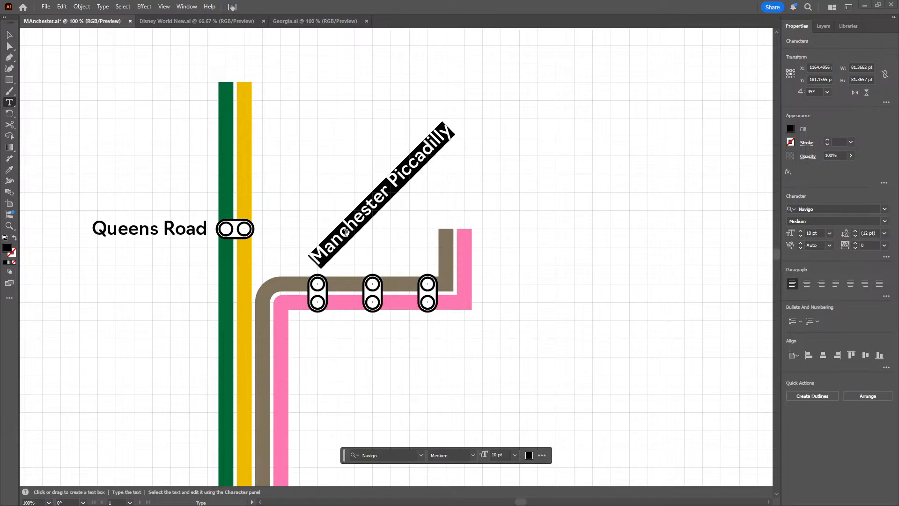
type("Monsall")
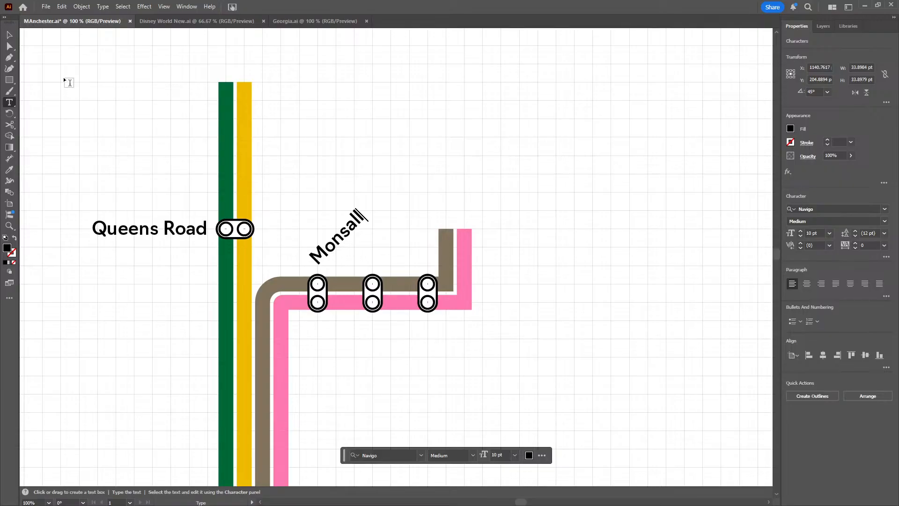
left_click(10, 35)
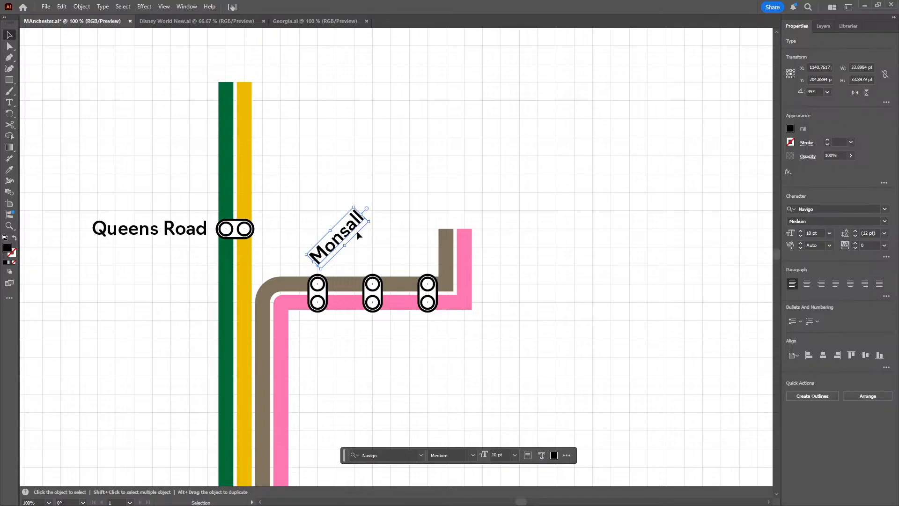
Duplicate the Monsall label and place the copy above the second marker, at about X 1171, Y 205 pt
left_click(357, 232)
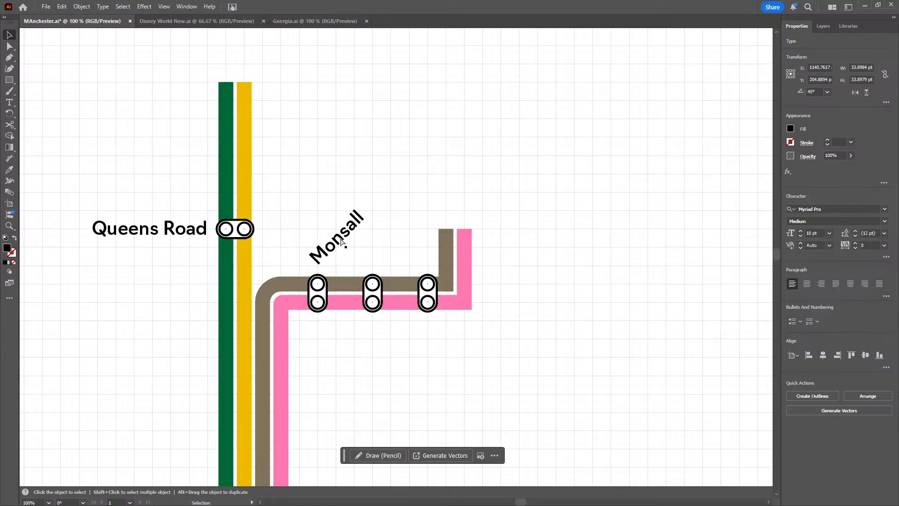
left_click_drag(342, 241, 396, 260)
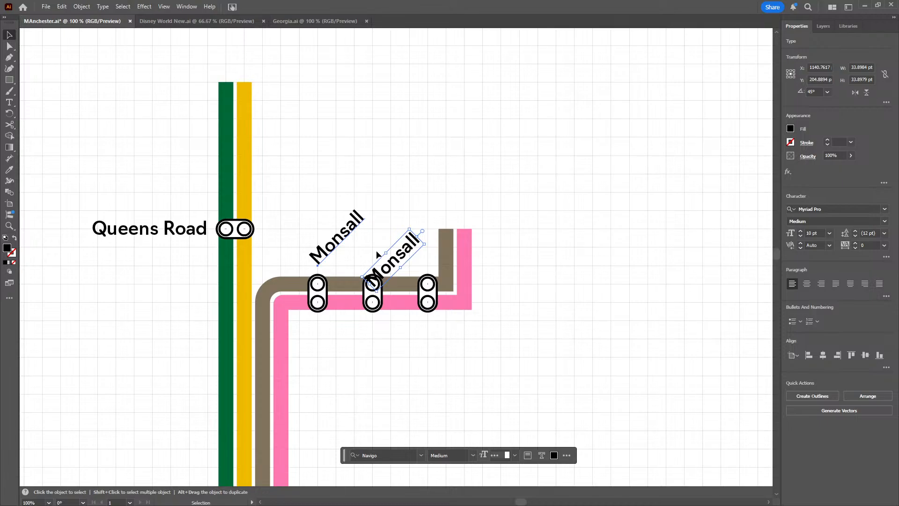
left_click_drag(377, 254, 379, 255)
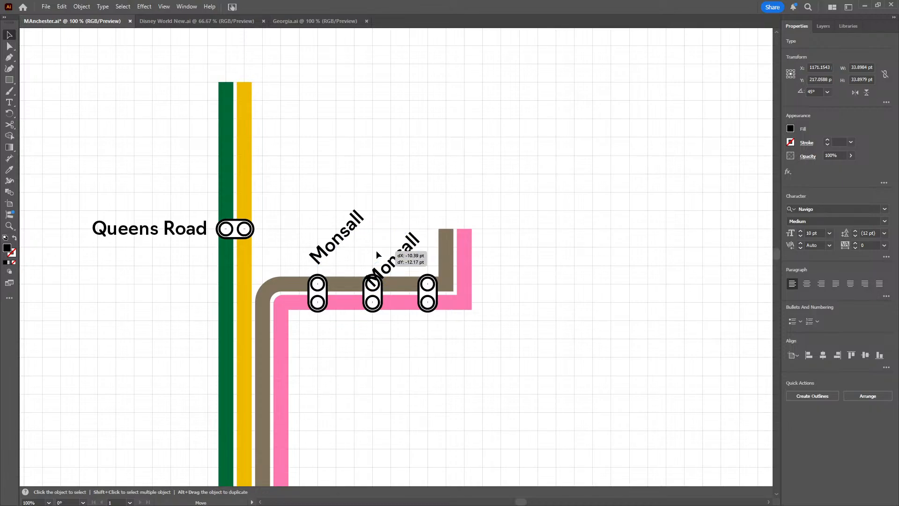
mouse_move(388, 267)
left_mouse_down()
mouse_move(391, 254)
mouse_move(379, 254)
left_mouse_up()
Replace the text of the second Monsall label with Central Park
key("t")
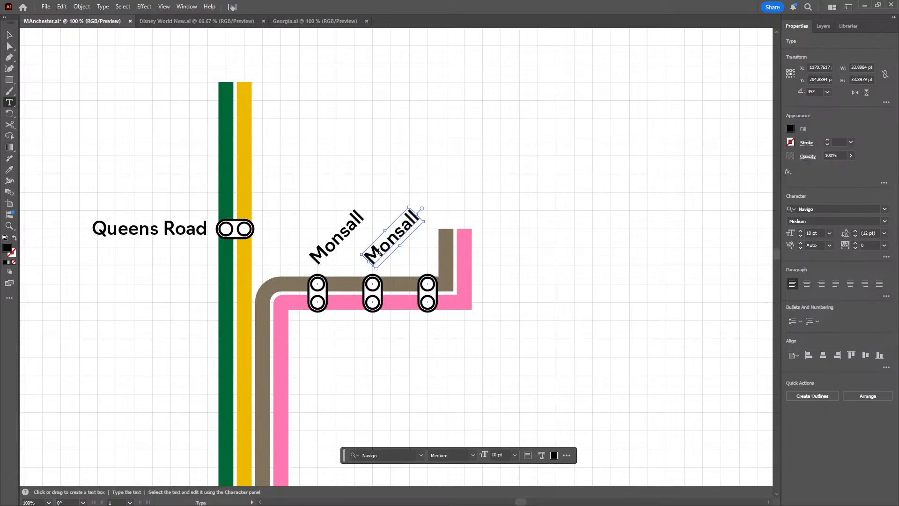
left_click(378, 251)
type("Central")
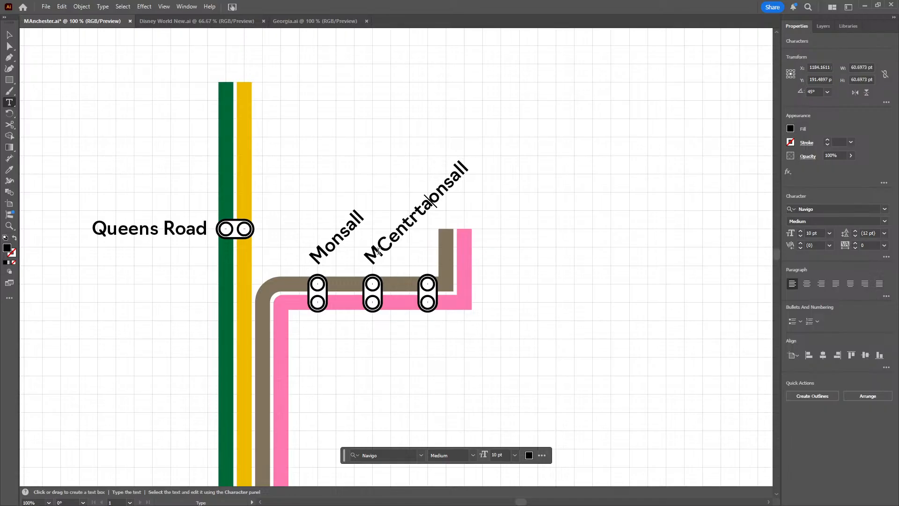
key("BackSpace")
key("BackSpace")
key("BackSpace")
key("BackSpace")
key("BackSpace")
key("BackSpace")
key("BackSpace")
key("BackSpace")
key("Delete")
key("Delete")
key("Delete")
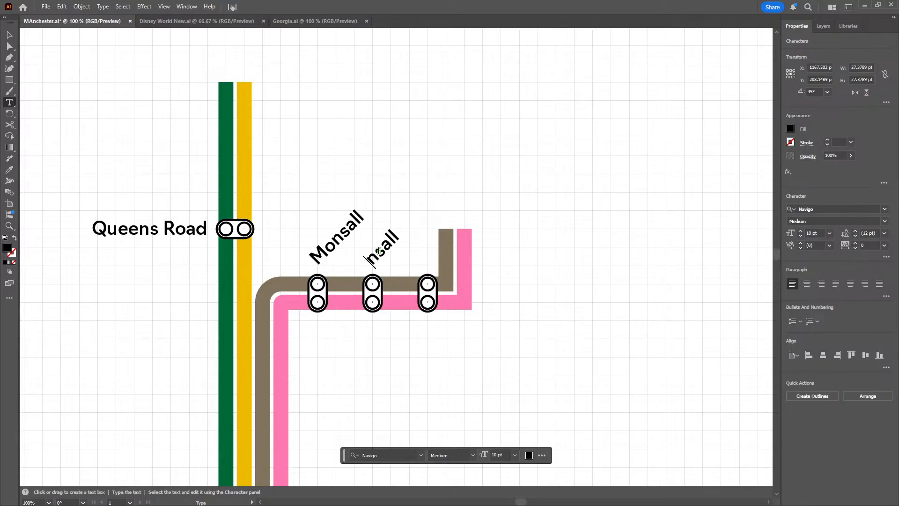
key("Delete")
key("Delete")
key("Delete")
type("Central Park")
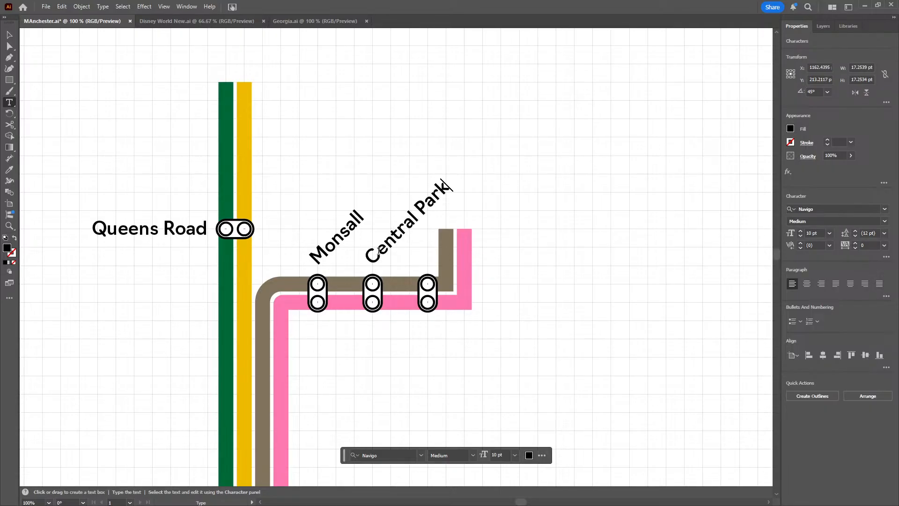
left_click(9, 34)
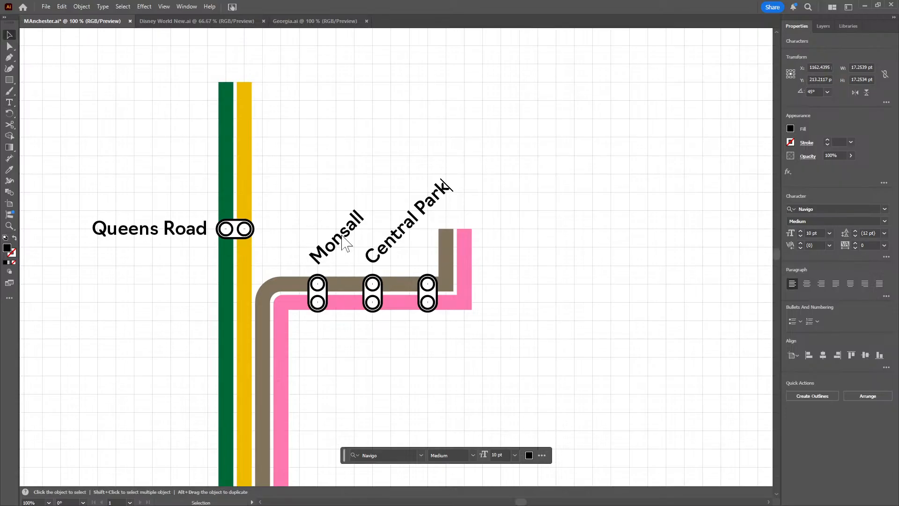
left_click(382, 249)
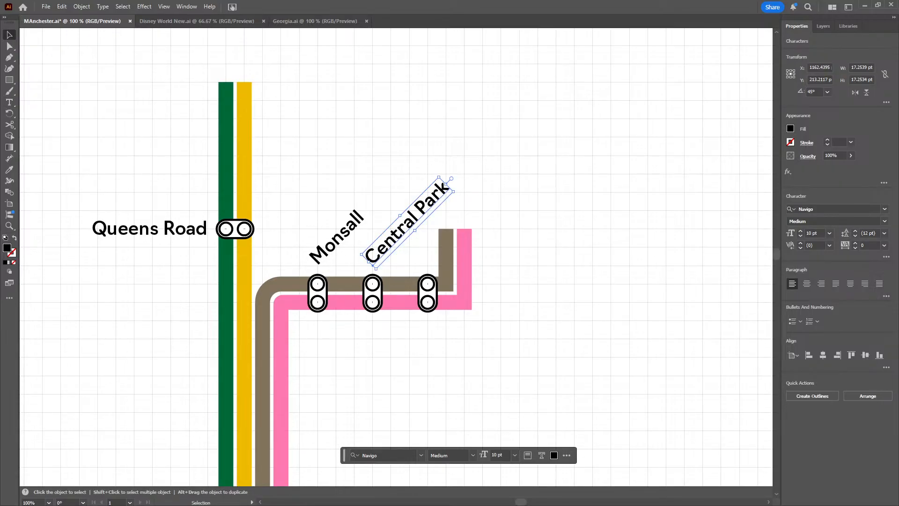
key("a")
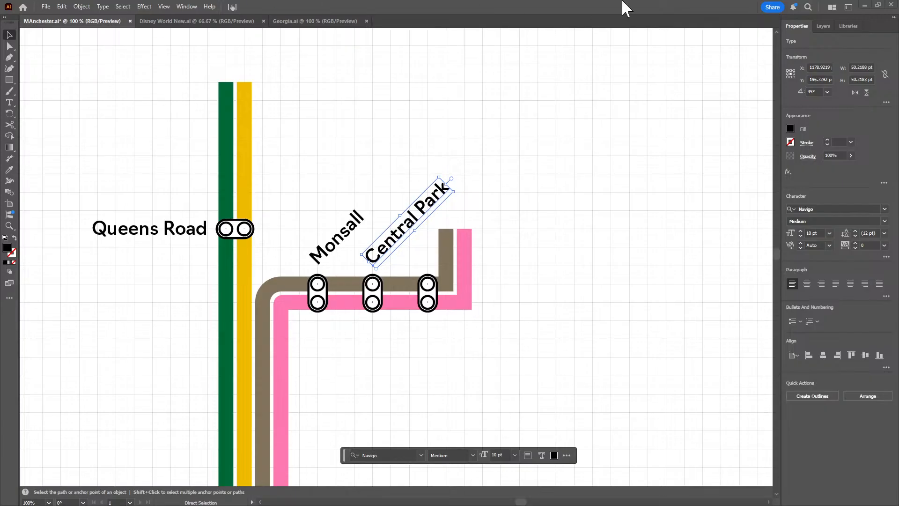
key("v")
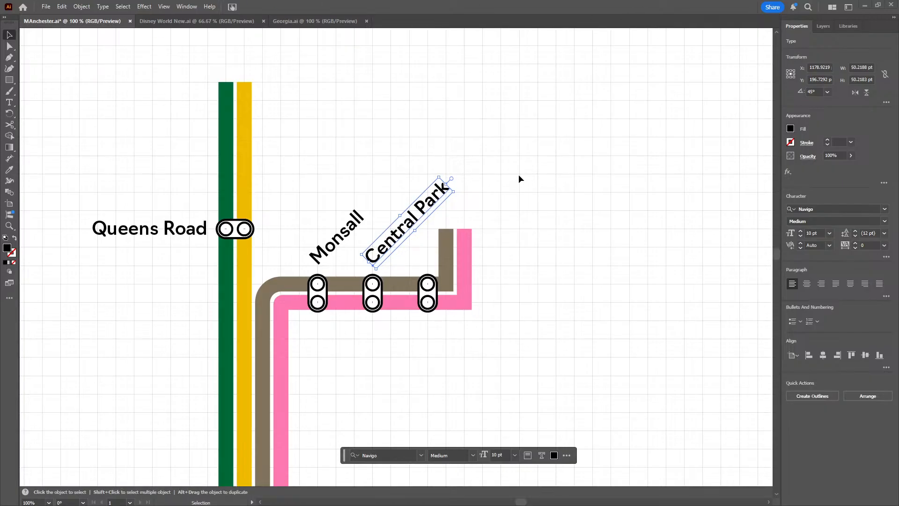
left_click(399, 237, "shift")
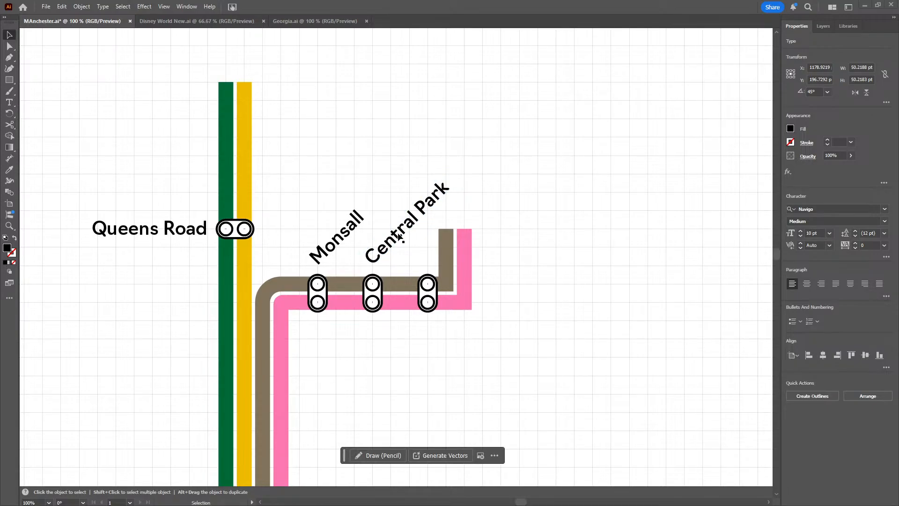
key("a")
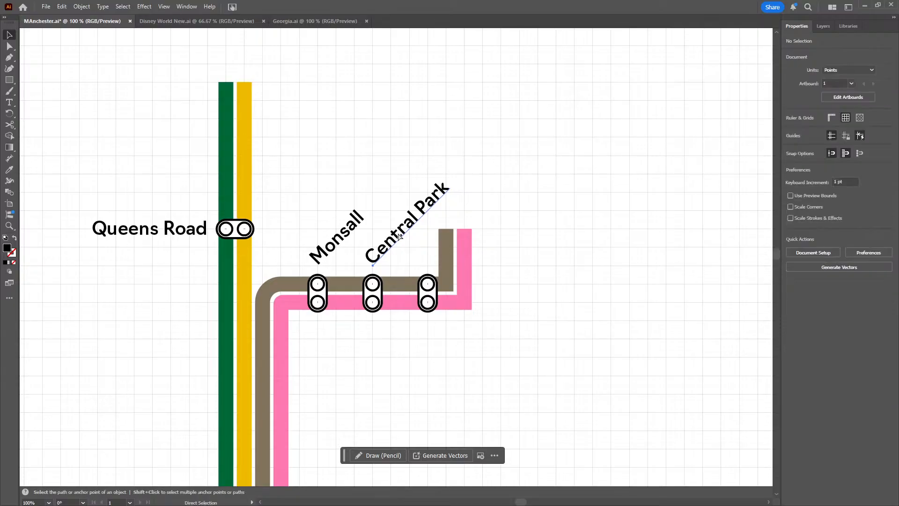
left_click(400, 239)
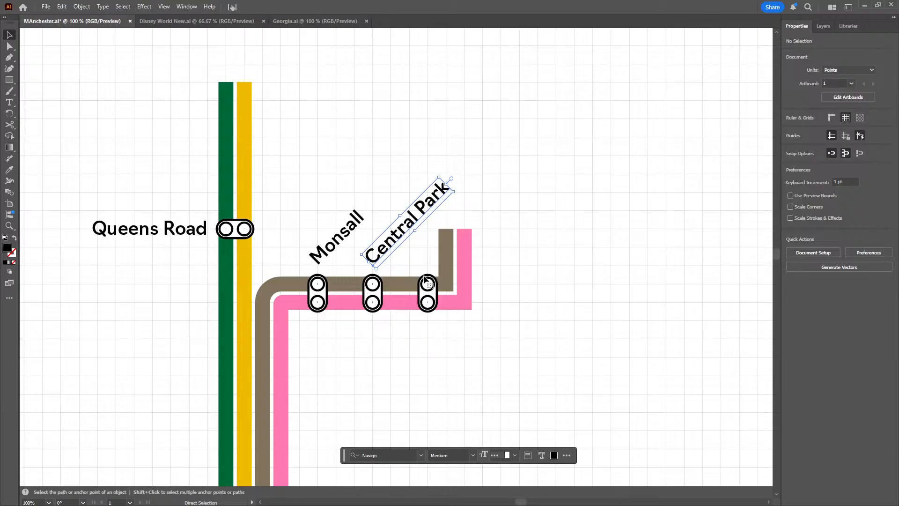
key("v")
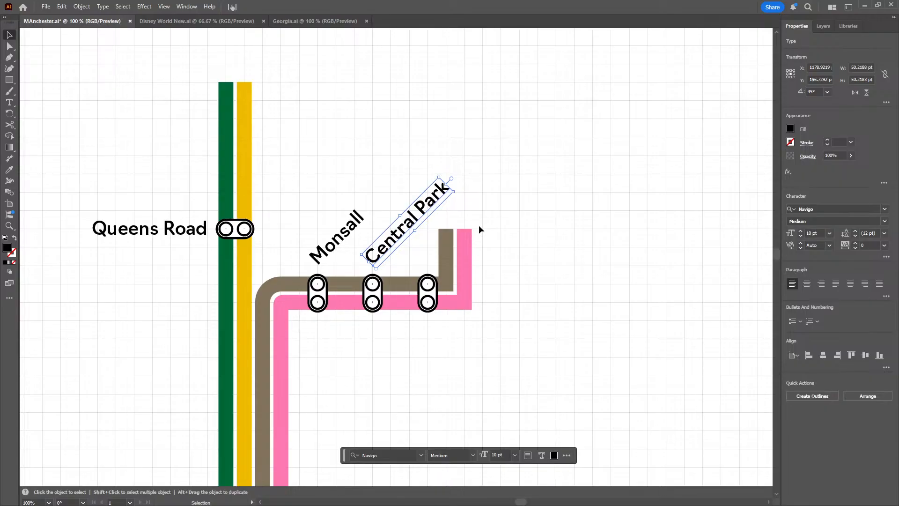
left_click(488, 189)
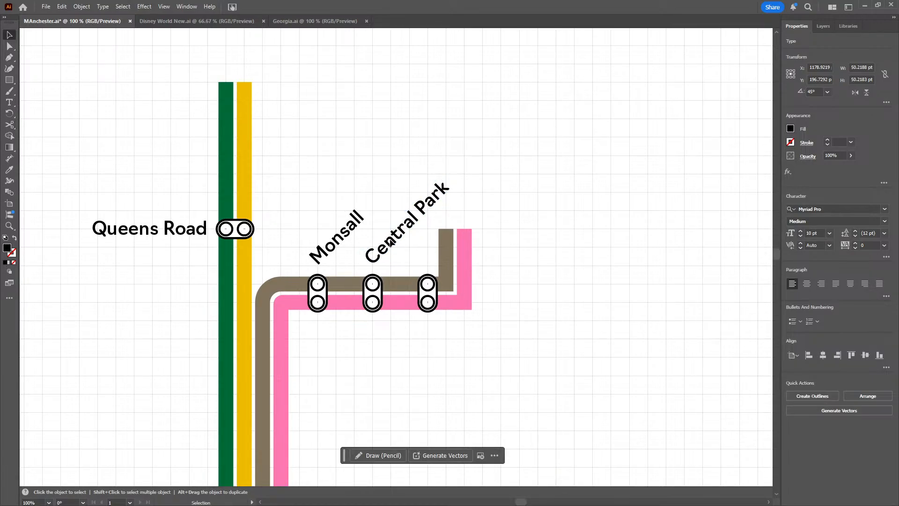
left_click(361, 264)
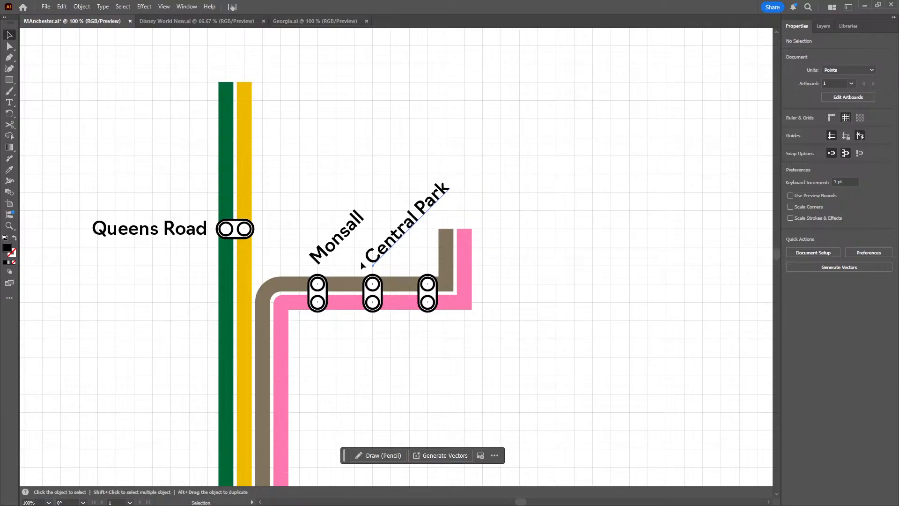
left_click(361, 265)
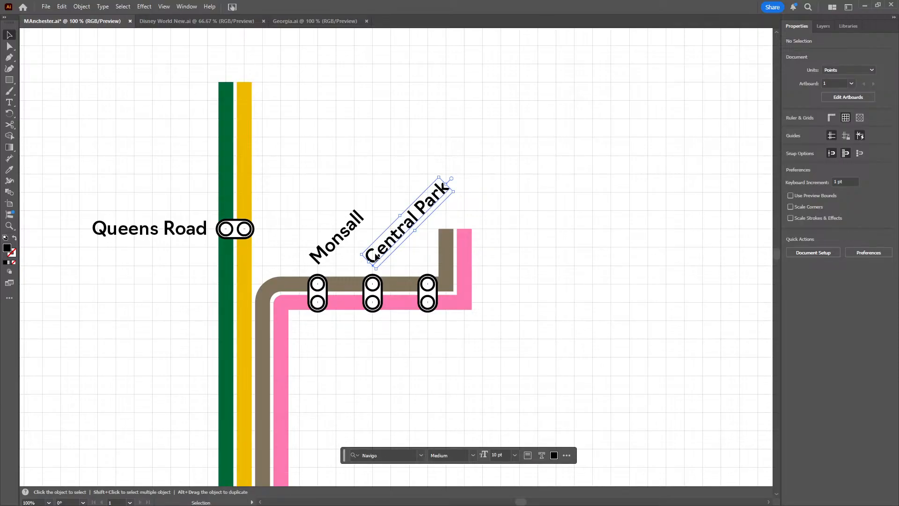
Duplicate the Central Park label, place one copy in the empty area east of the pink line's end, and delete the extra copy
left_click(377, 257)
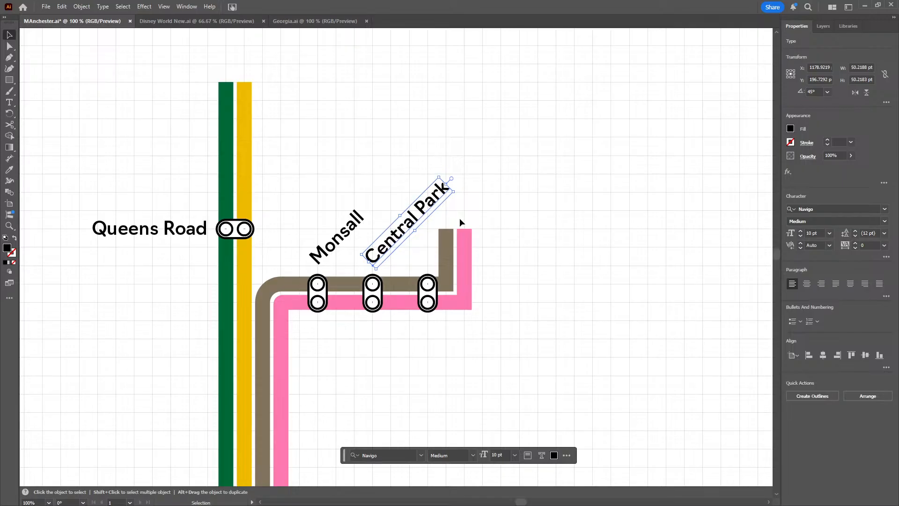
left_click_drag(399, 240, 389, 234)
key("ctrl+z")
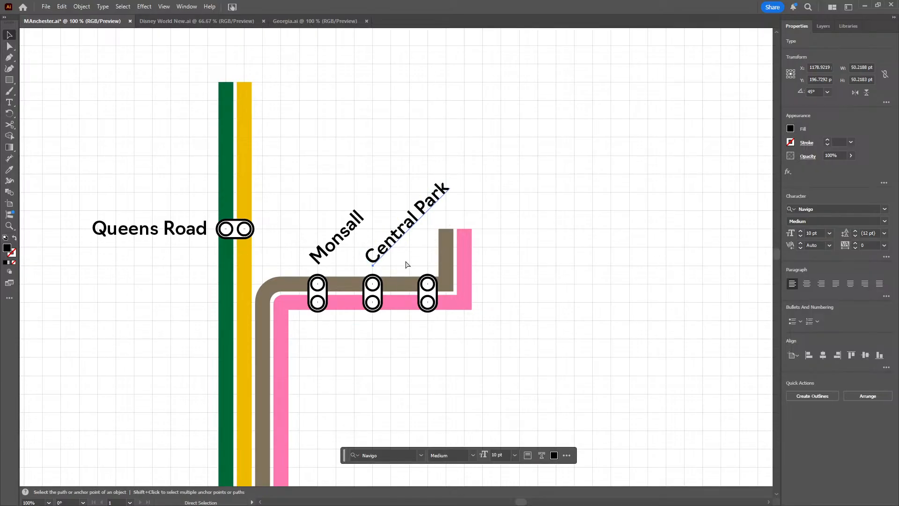
key("ctrl+v")
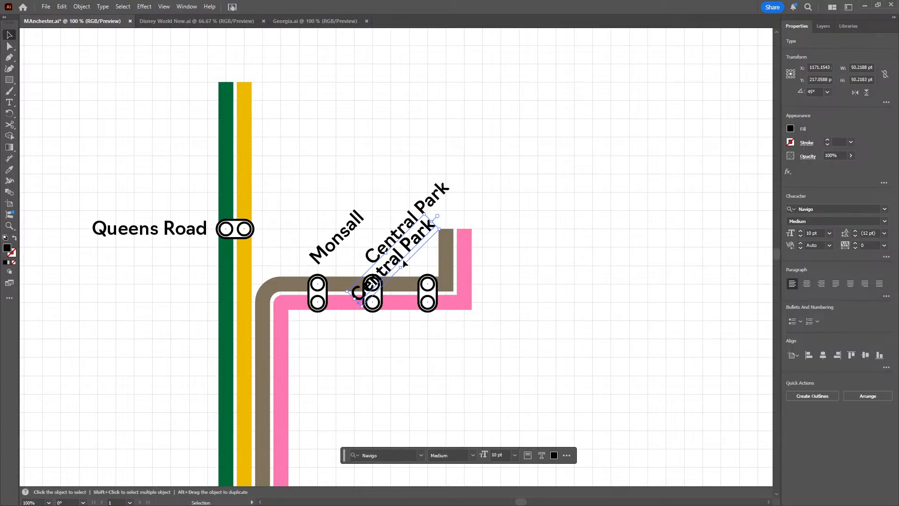
left_click_drag(402, 265, 566, 222)
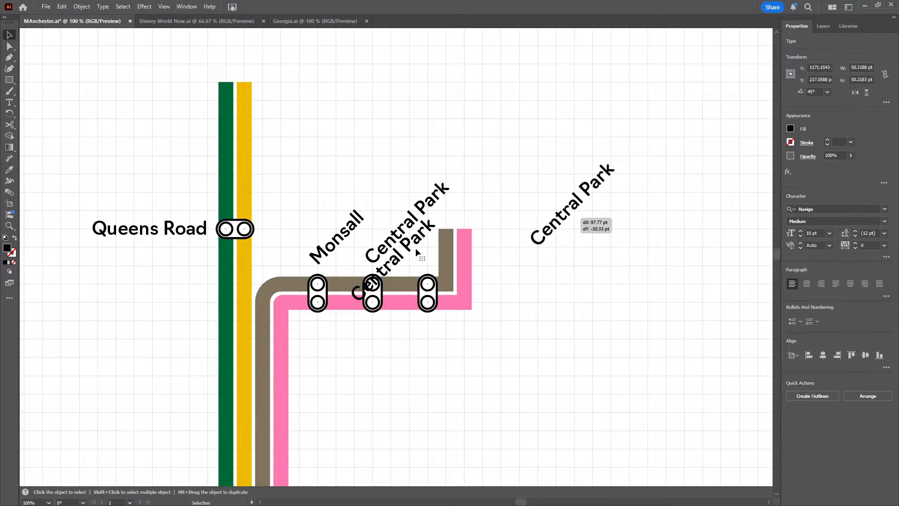
left_click(402, 266)
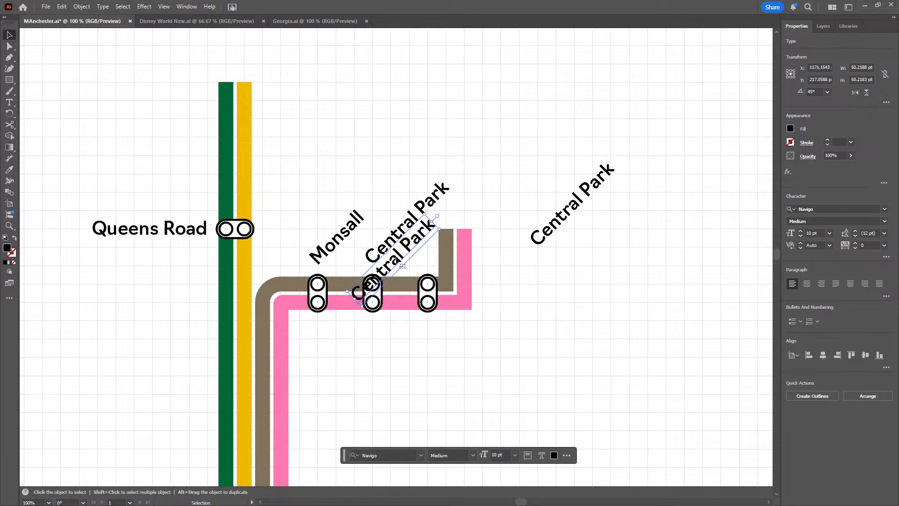
key("Delete")
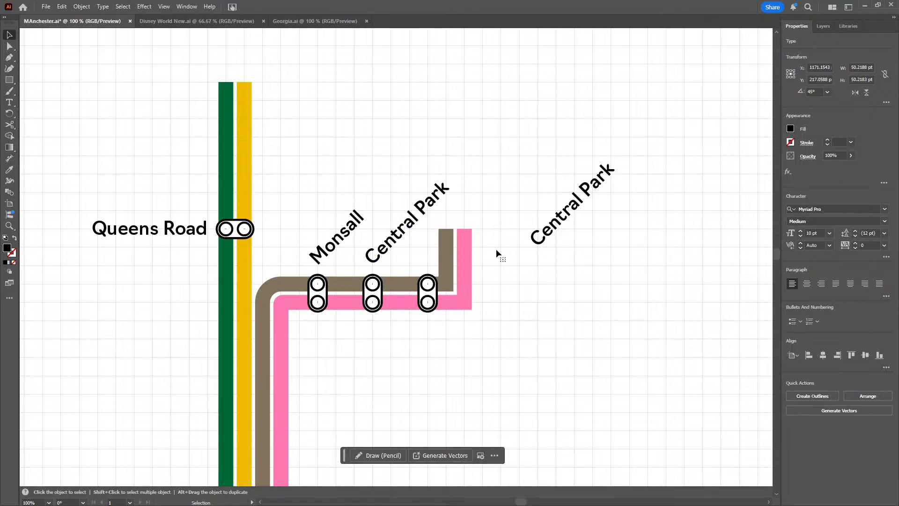
Replace the outlying Central Park copy's text with "Newtyon Heath and Moston", breaking the line before "and"
triple_click(557, 230)
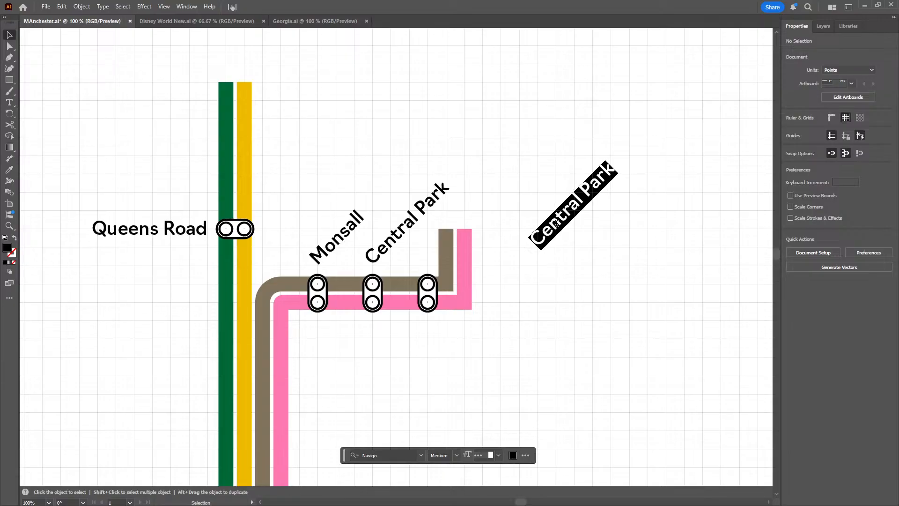
type("Newtyon Heath and Mos")
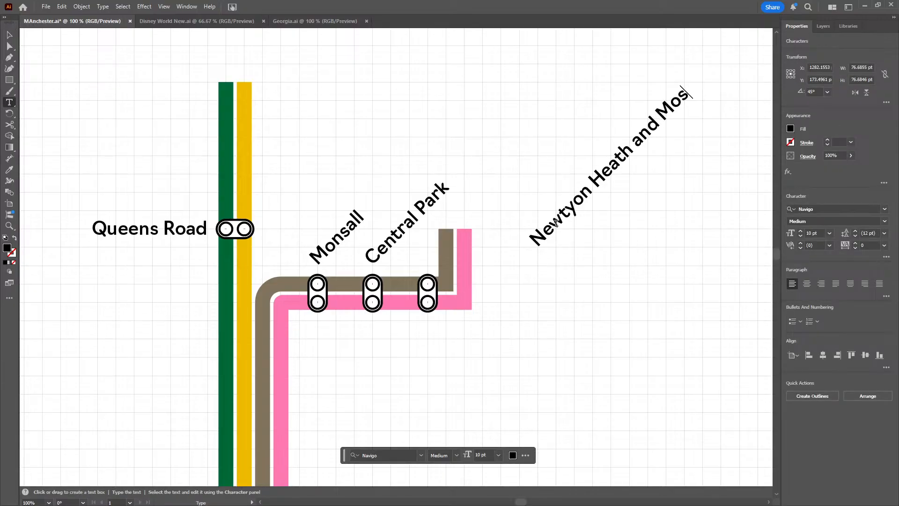
type("ton")
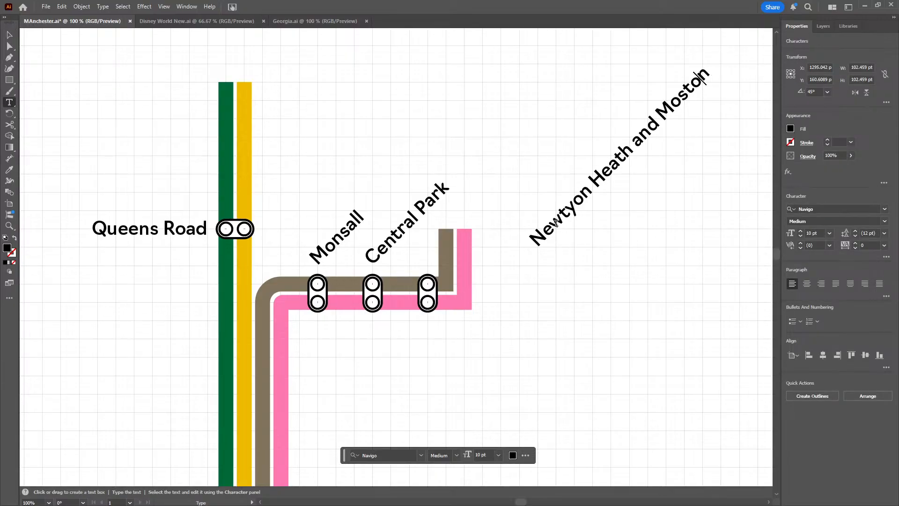
key("Left")
key("Left")
key("Left")
key("Left")
key("Left")
key("Left")
key("Left")
key("Left")
key("Left")
key("Left")
key("Return")
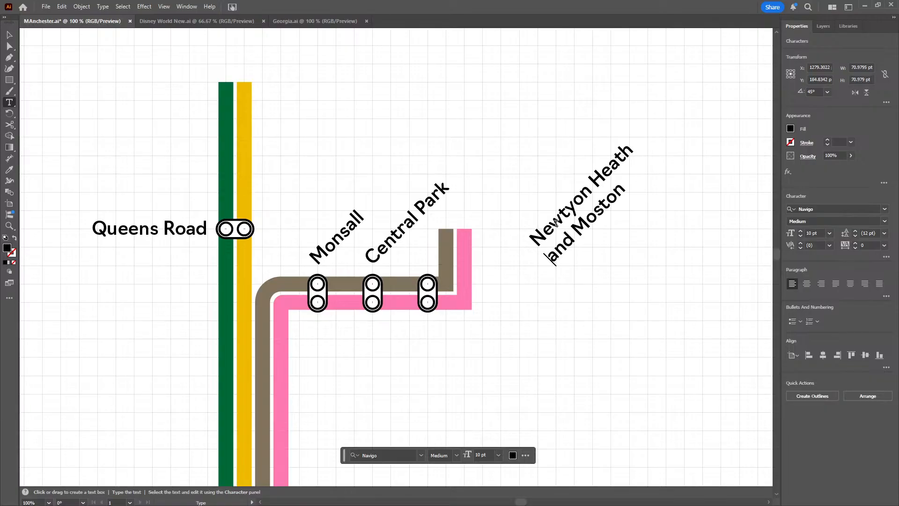
left_click(9, 35)
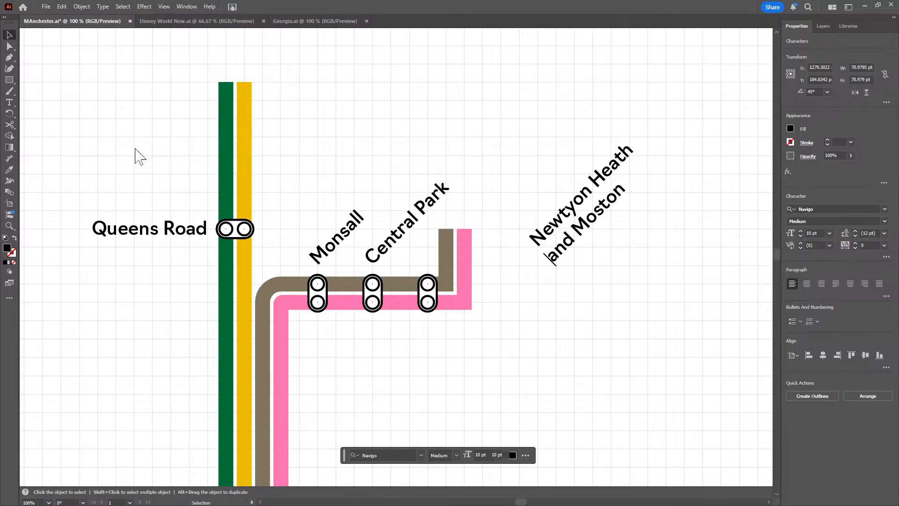
Extend both lines eastward, moving the pink line's corner and upper end to X 1300 pt and the grey-brown line's to X 1290 pt
key("a")
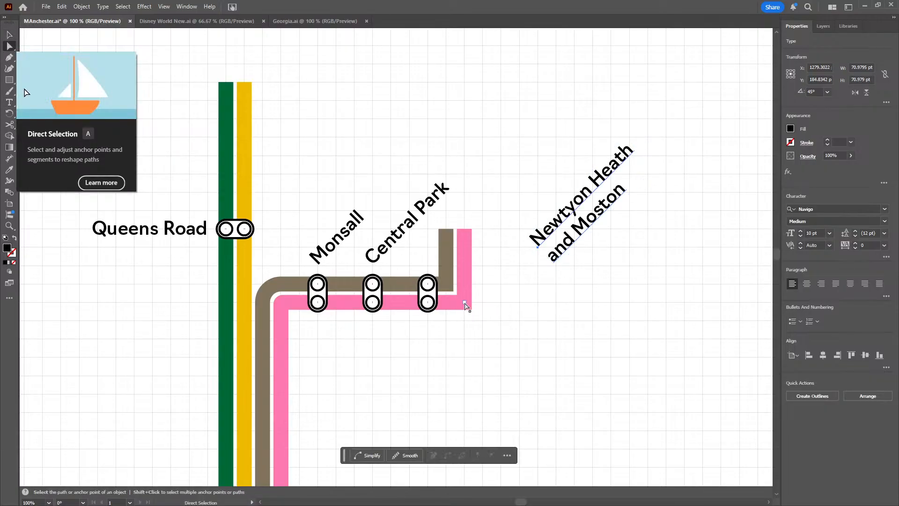
left_click(466, 306)
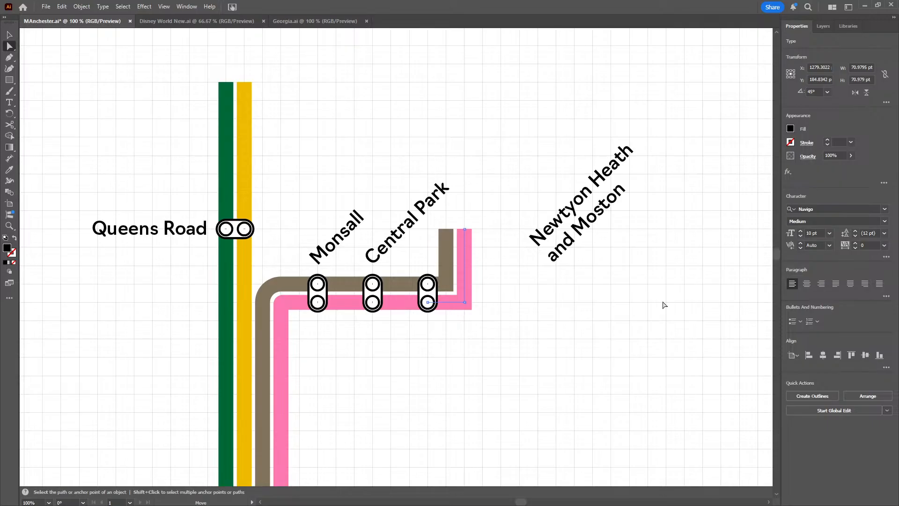
left_click(466, 305)
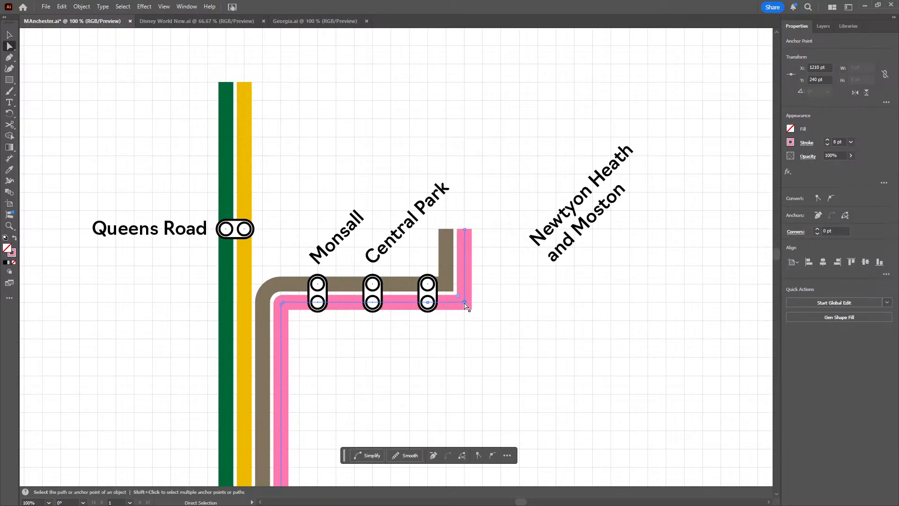
left_click_drag(465, 306, 653, 299)
left_click_drag(465, 232, 629, 230)
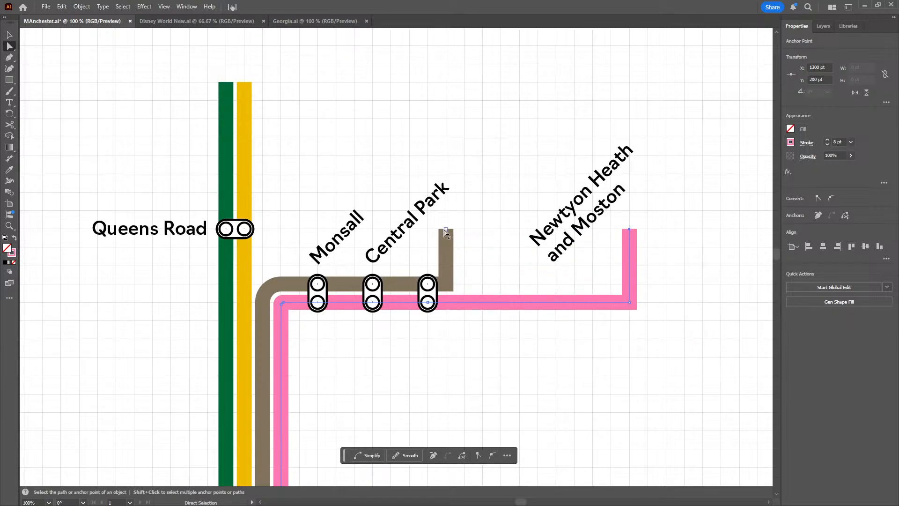
left_click_drag(446, 230, 610, 229)
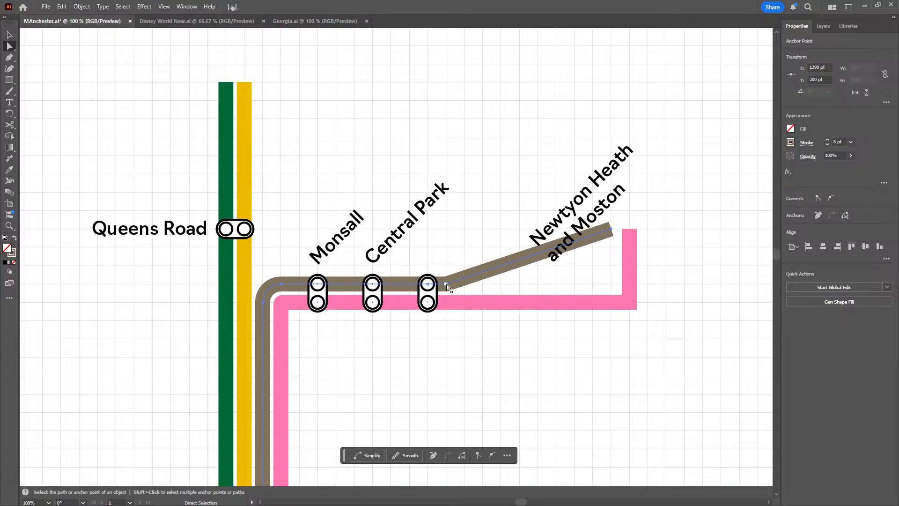
left_click_drag(451, 283, 611, 284)
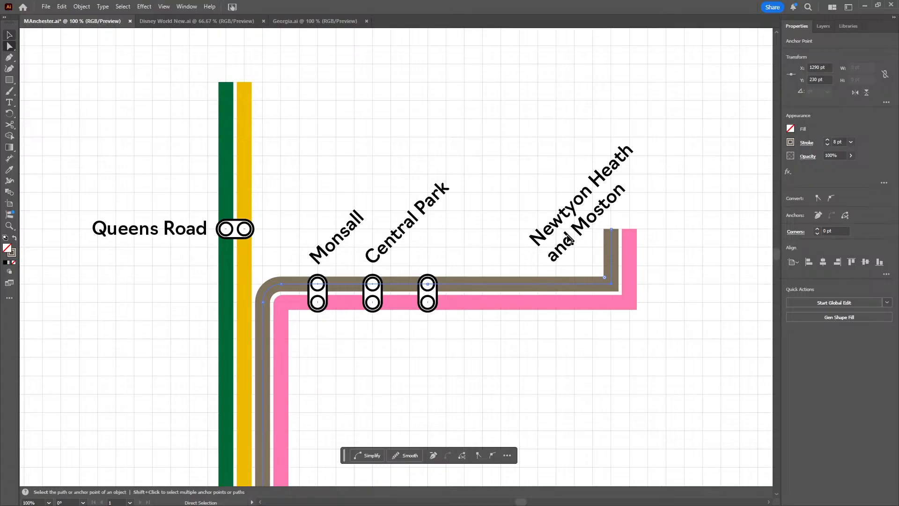
Correct the spelling in the two-line label so its first line reads Newton Heath
key("v")
left_click(572, 241)
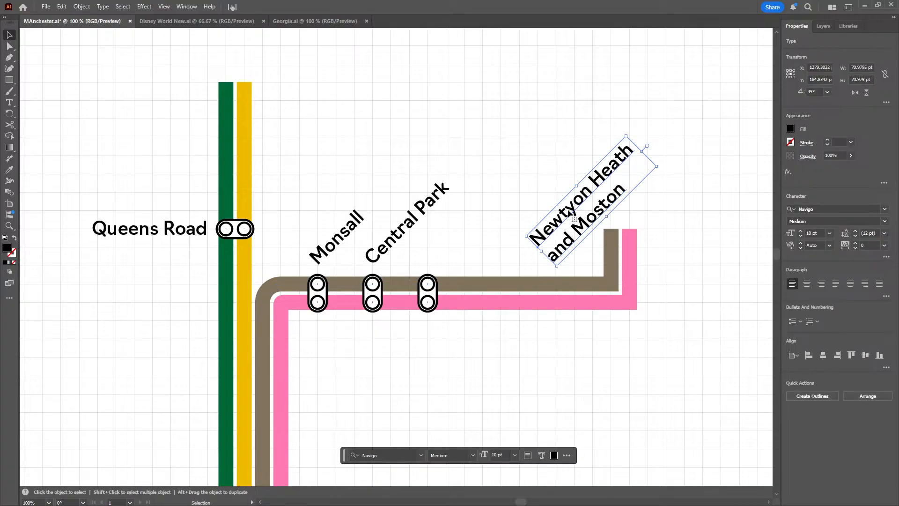
key("t")
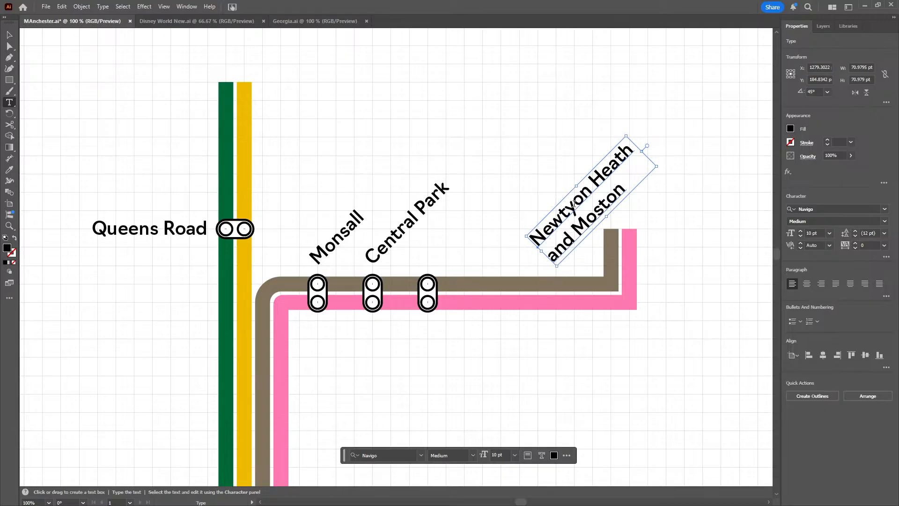
left_click(573, 204)
key("BackSpace")
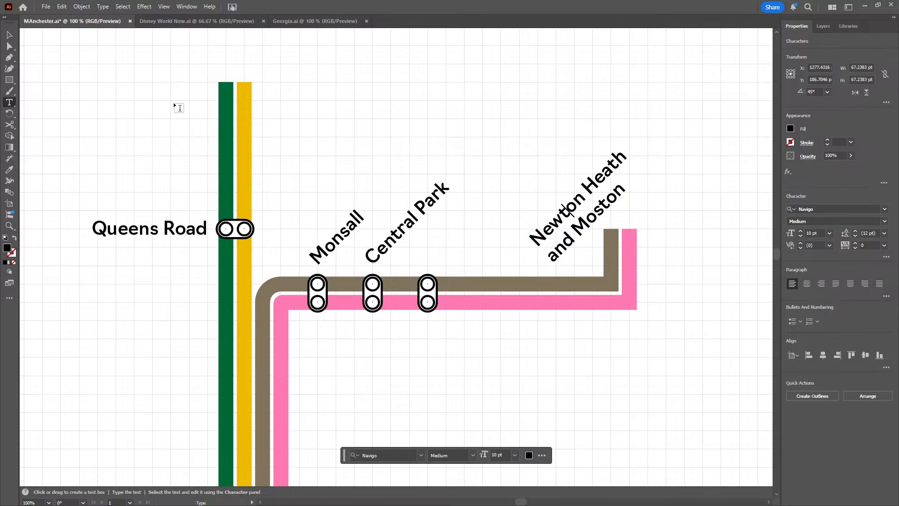
left_click(9, 35)
Move the Newton Heath and Moston label 60 pt west and 10 pt down, above the third grey-brown and pink marker
left_click(574, 251)
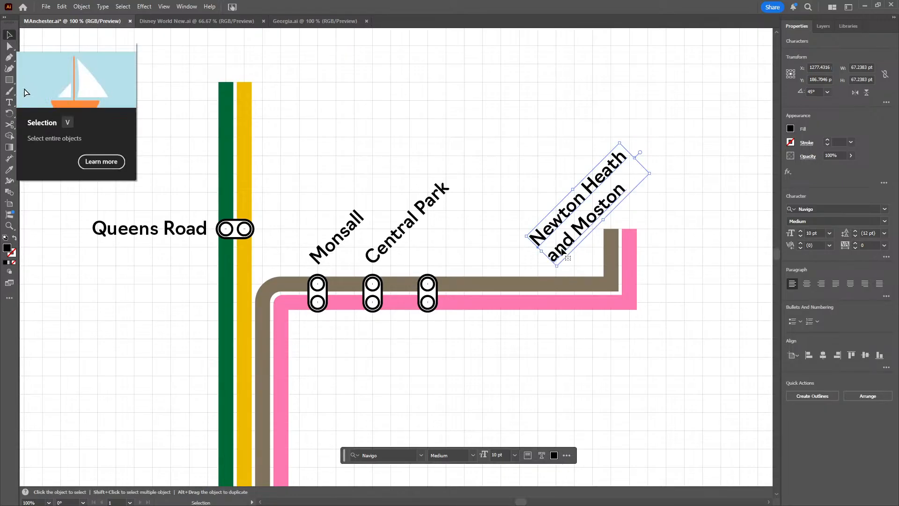
left_click_drag(574, 251, 442, 257)
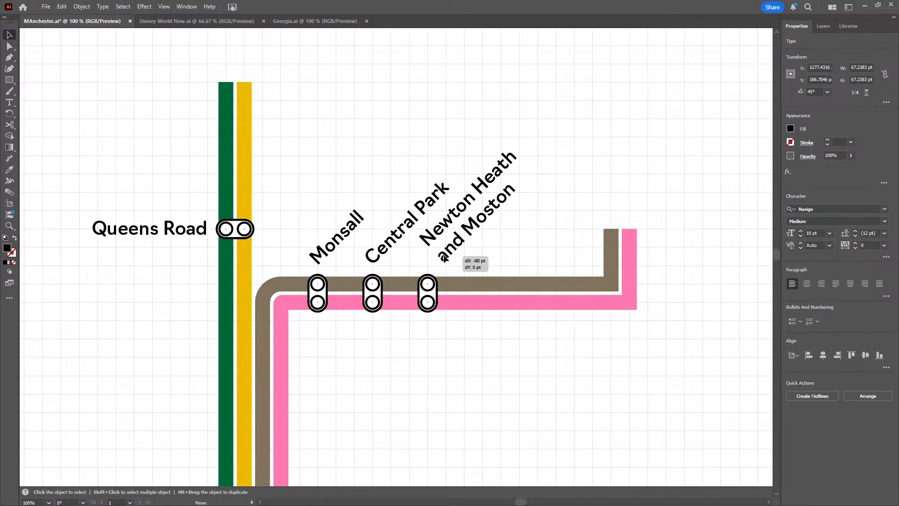
left_click_drag(444, 257, 444, 259)
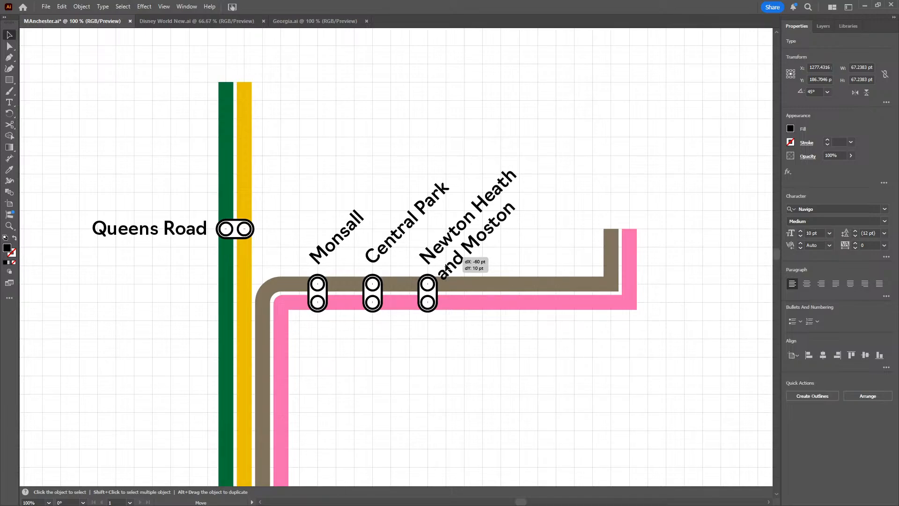
left_click_drag(444, 259, 444, 258)
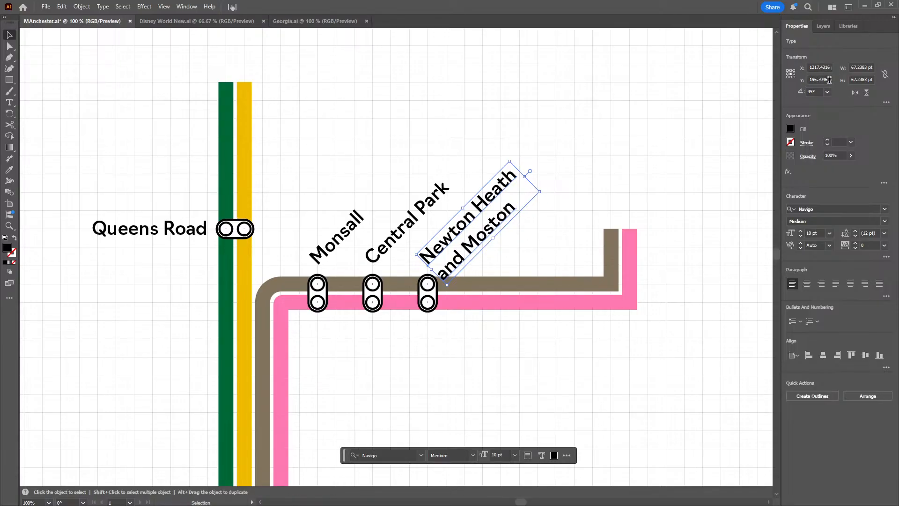
Fine-tune the Newton Heath and Moston label's position to X 1215 pt, Y 194 pt
scroll(829, 79, "down", 1)
scroll(826, 68, "down", 1)
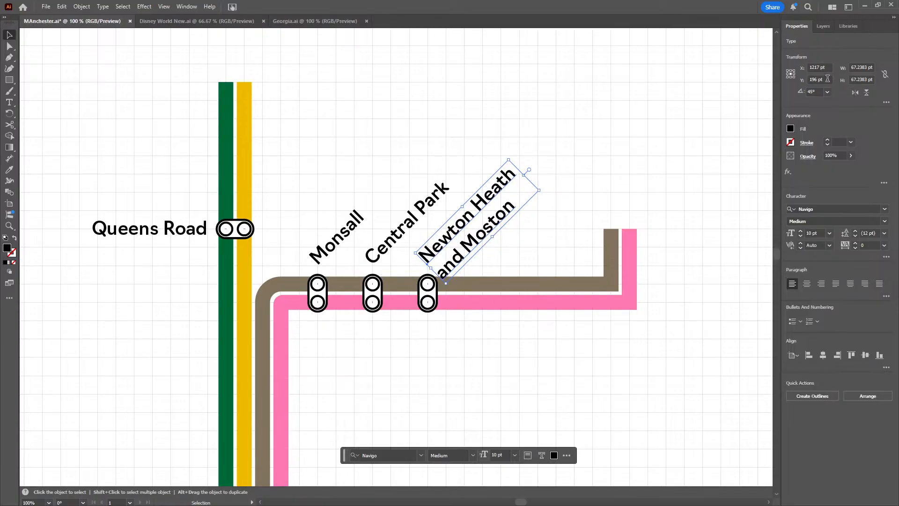
scroll(827, 79, "down", 2)
scroll(827, 68, "down", 1)
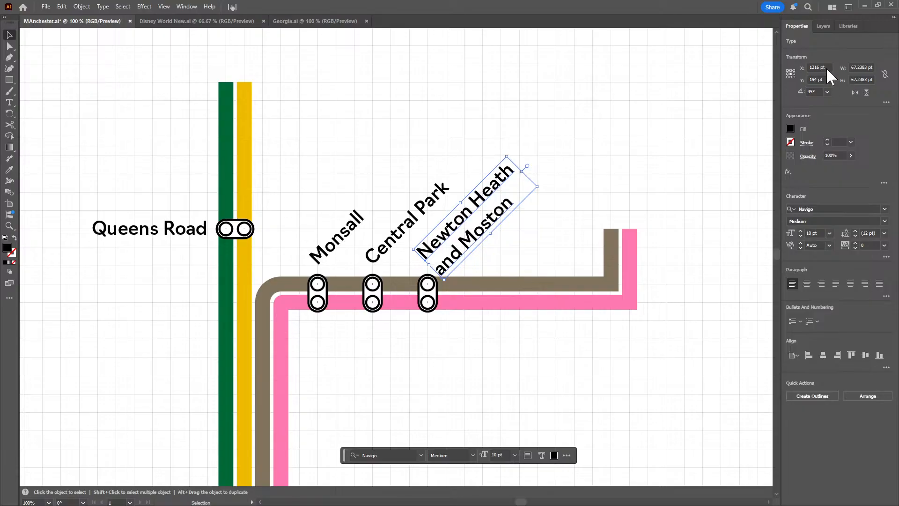
scroll(825, 68, "down", 1)
scroll(826, 78, "down", 1)
scroll(824, 68, "down", 1)
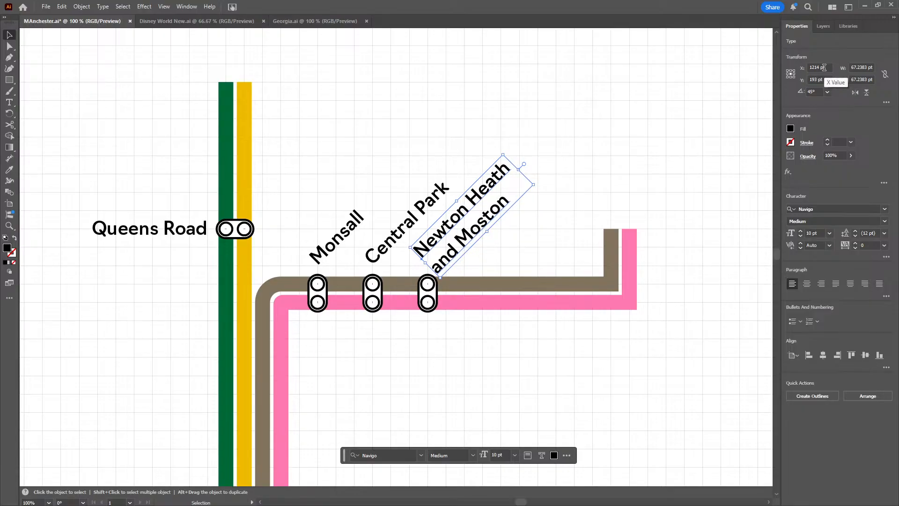
scroll(824, 68, "up", 1)
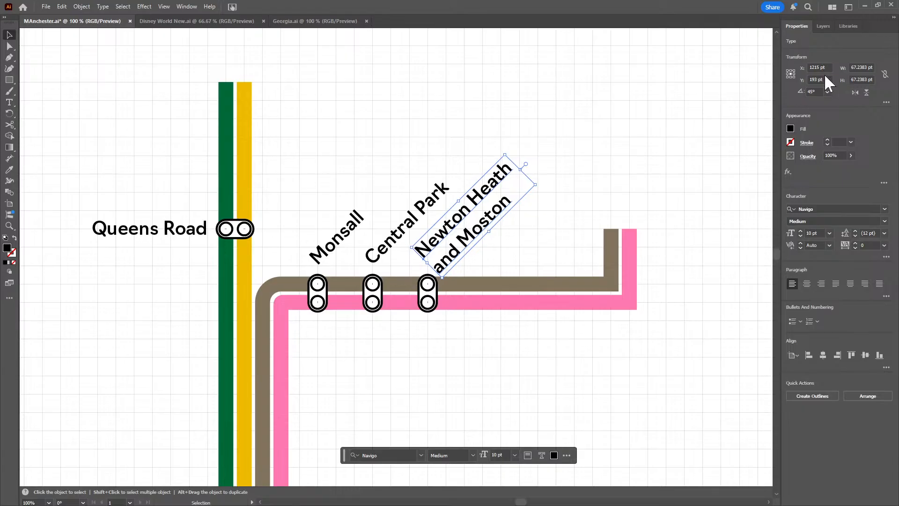
scroll(825, 79, "up", 1)
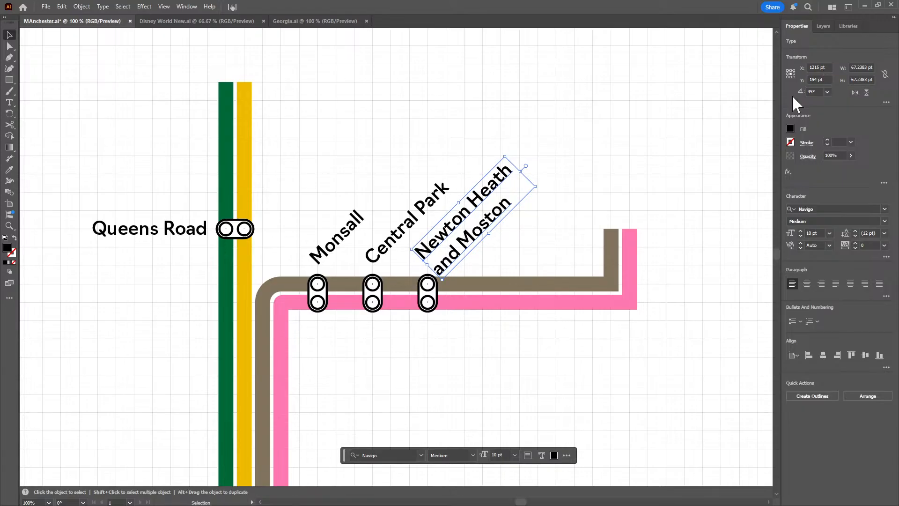
left_click(652, 131)
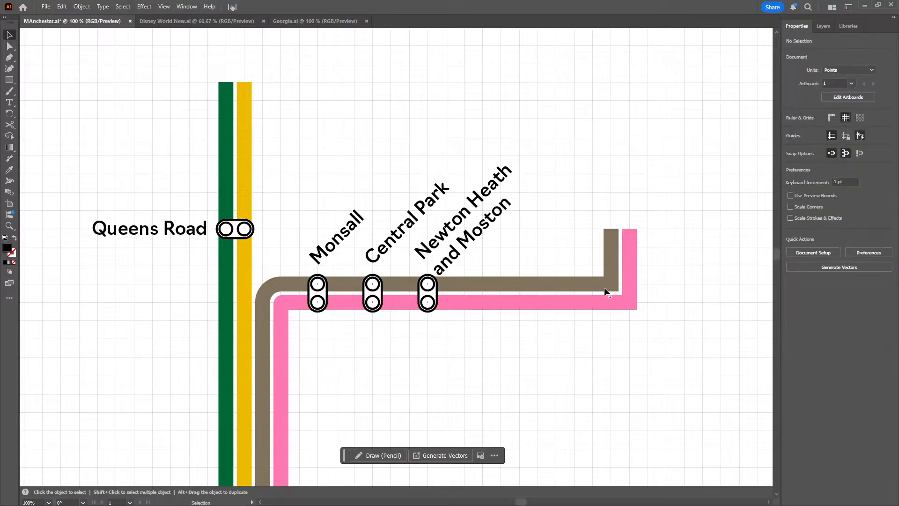
Move the grey-brown line's eastern corner and upper end to X 1250 pt, and the pink line's to X 1260 pt
left_click(9, 48)
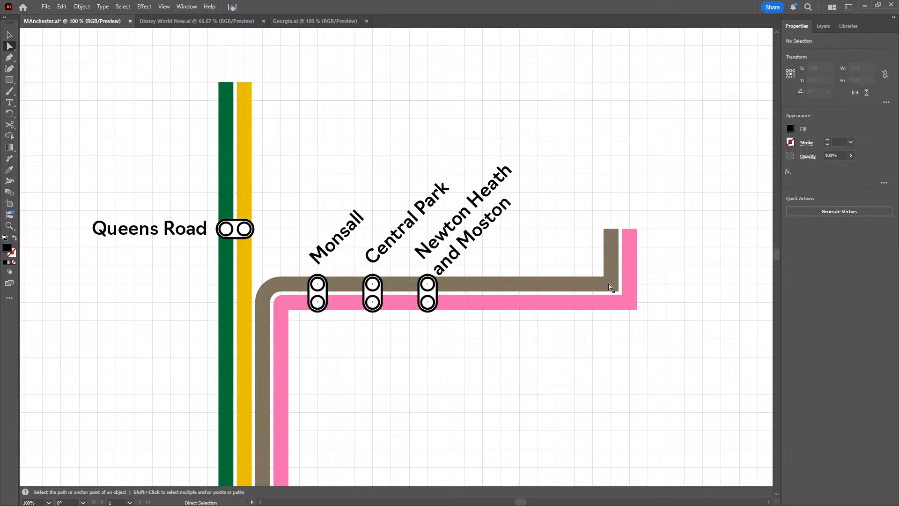
left_click_drag(612, 287, 532, 278)
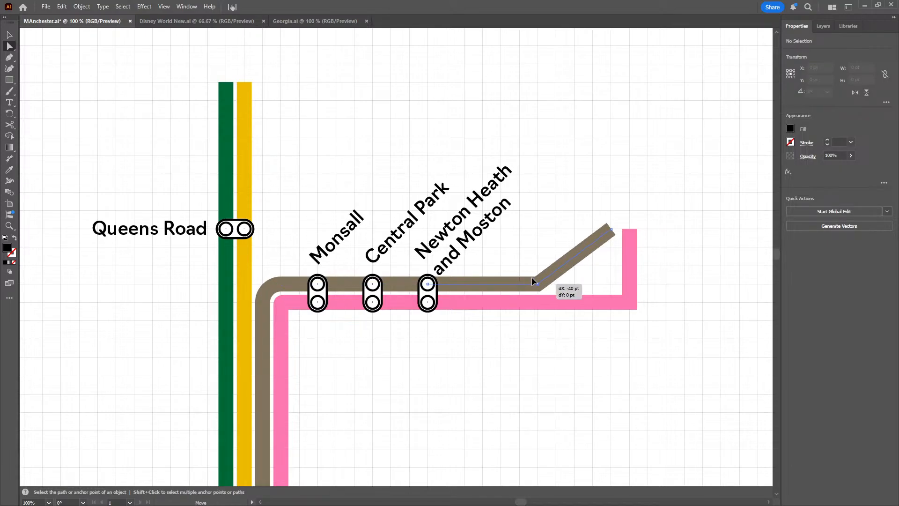
left_click(611, 230)
left_click_drag(611, 232, 539, 233)
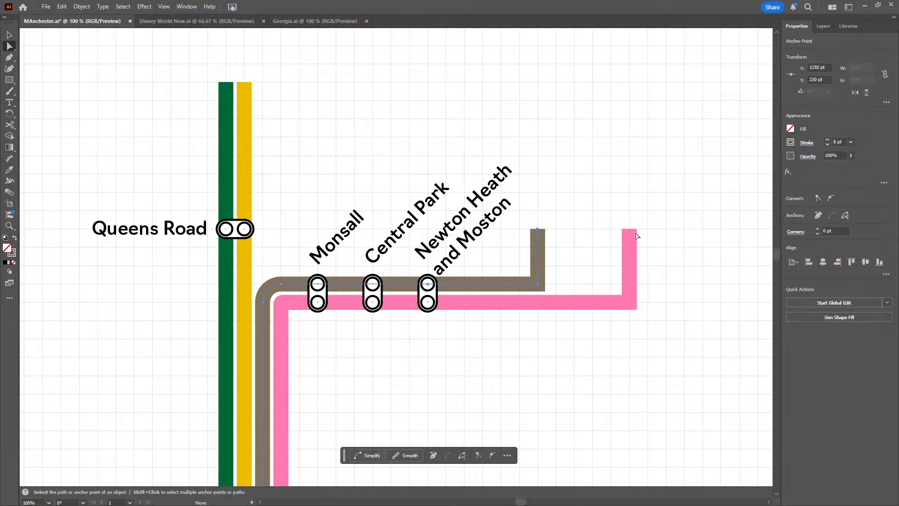
left_click_drag(633, 231, 557, 231)
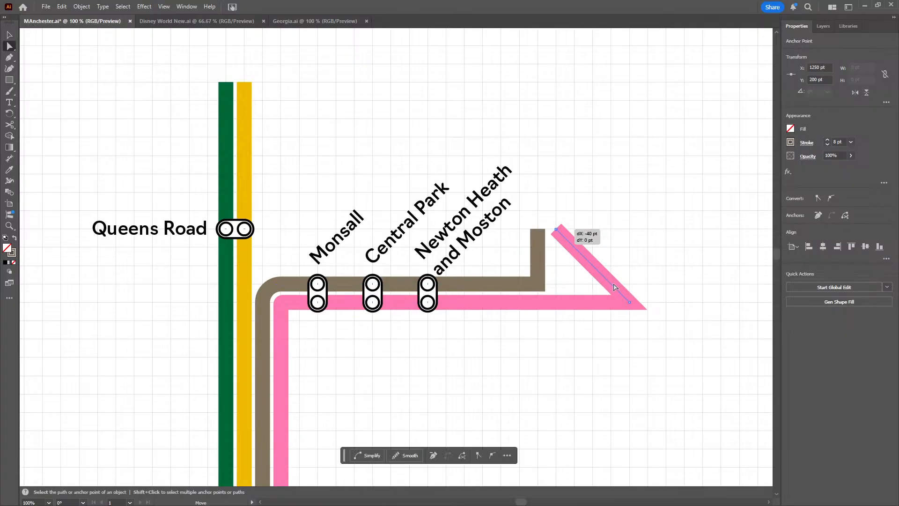
left_click_drag(634, 307, 596, 300)
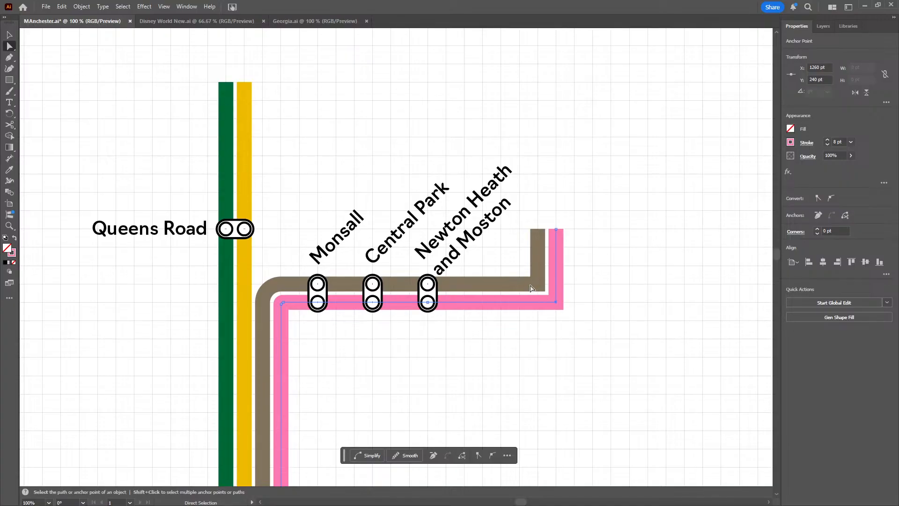
Round the grey-brown line's eastern corner with a 1 pt corner radius
left_click(534, 285)
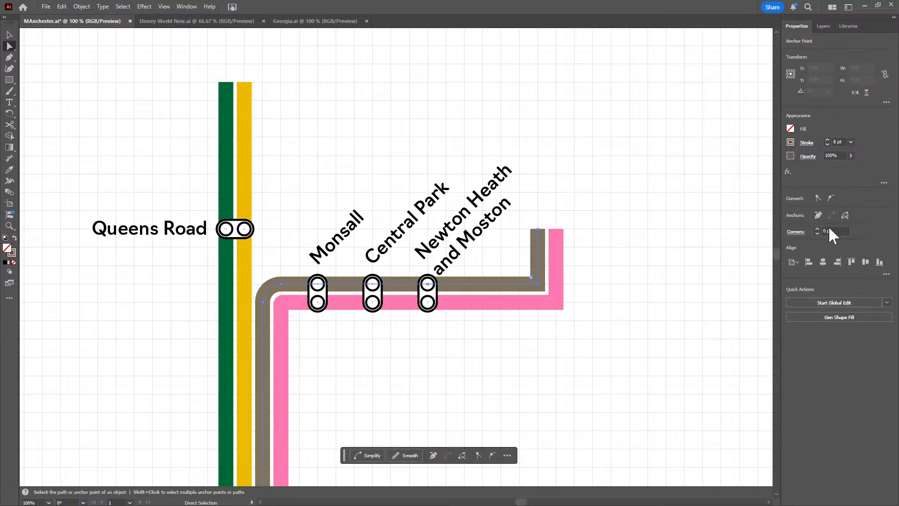
left_click_drag(838, 231, 808, 234)
type("1")
key("Return")
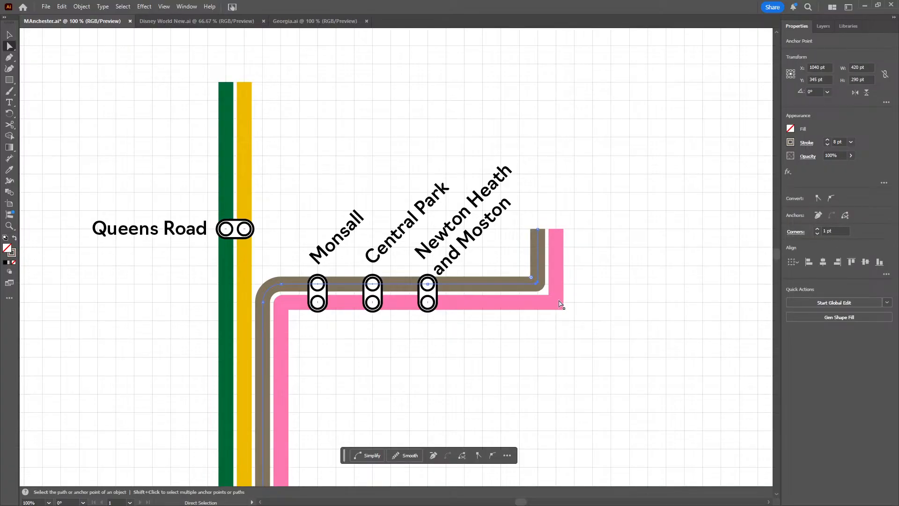
Round the pink line's eastern corner with a 10 pt corner radius and clear the selection
left_click(555, 306)
left_click(556, 305)
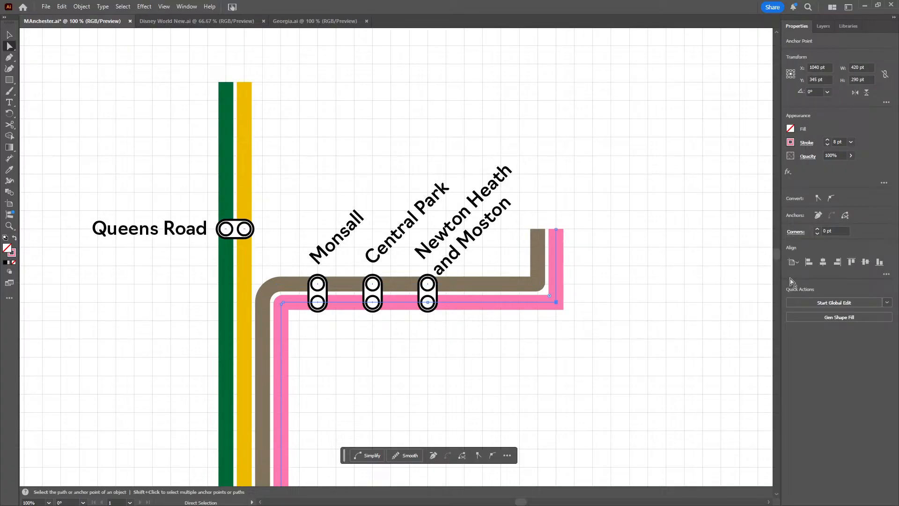
left_click(845, 231)
type("0")
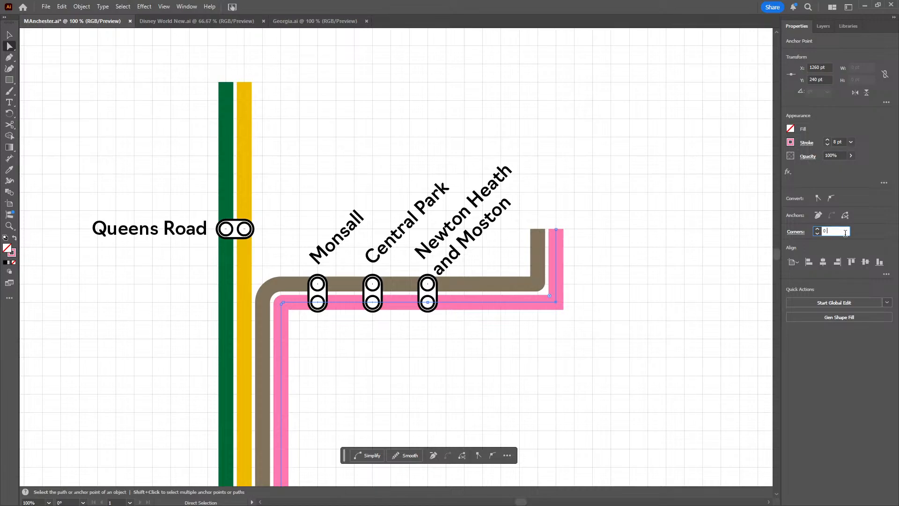
type("10")
key("Return")
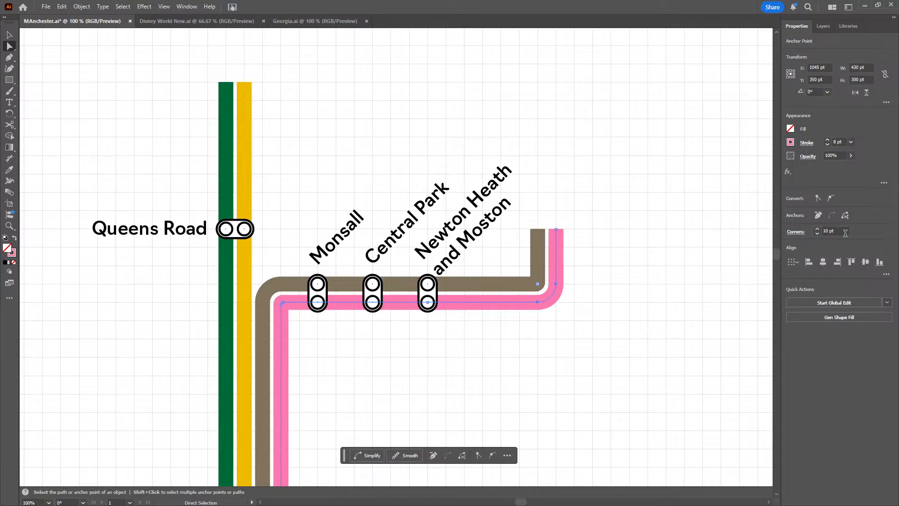
left_click(698, 245)
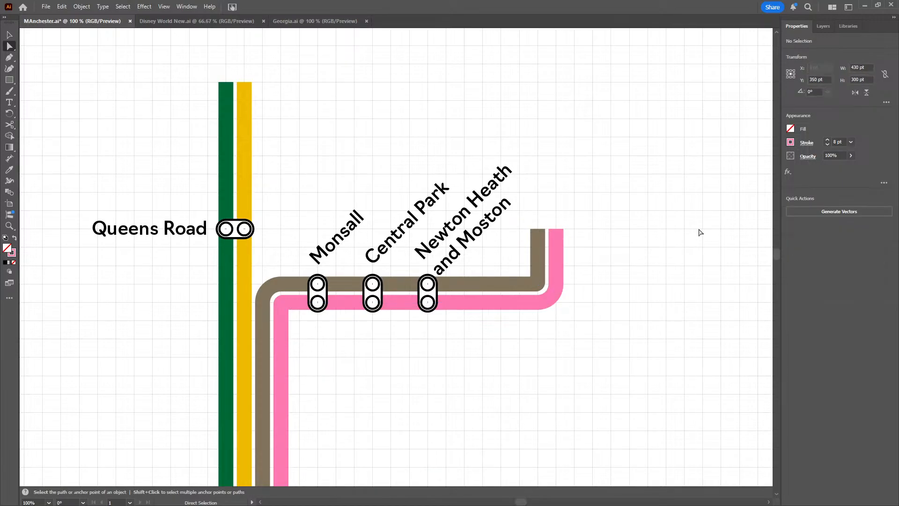
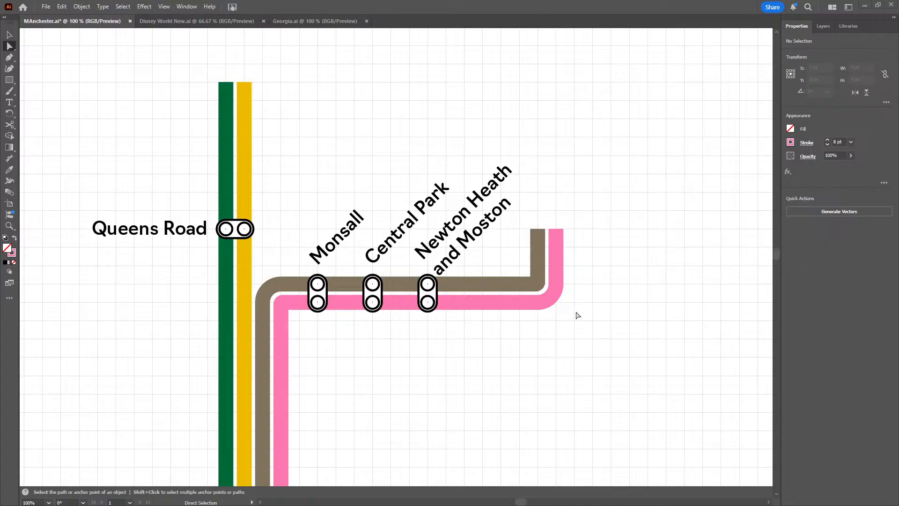
Turn the rounded bend of the pink line beyond Newton Heath and Moston into a sharp corner with 0 pt radius
left_click_drag(598, 326, 524, 267)
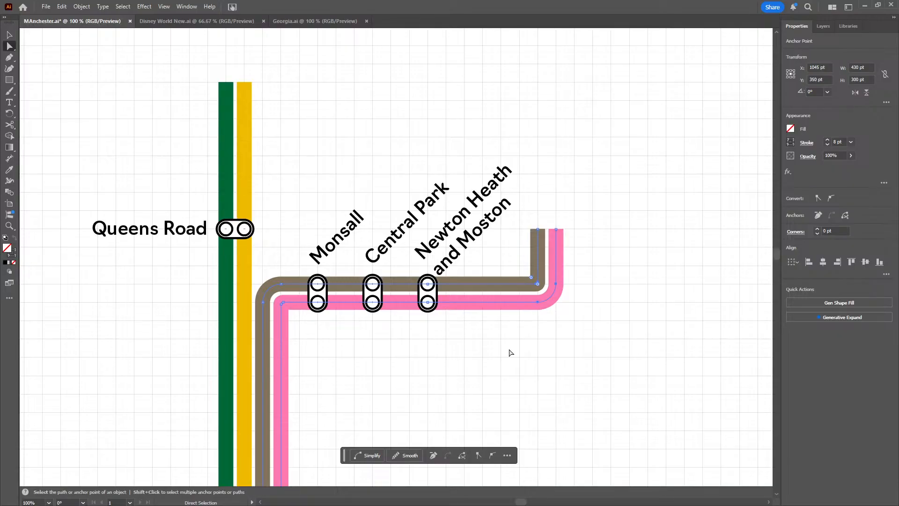
left_click(839, 231)
left_click(697, 280)
scroll(567, 327, "up", 1)
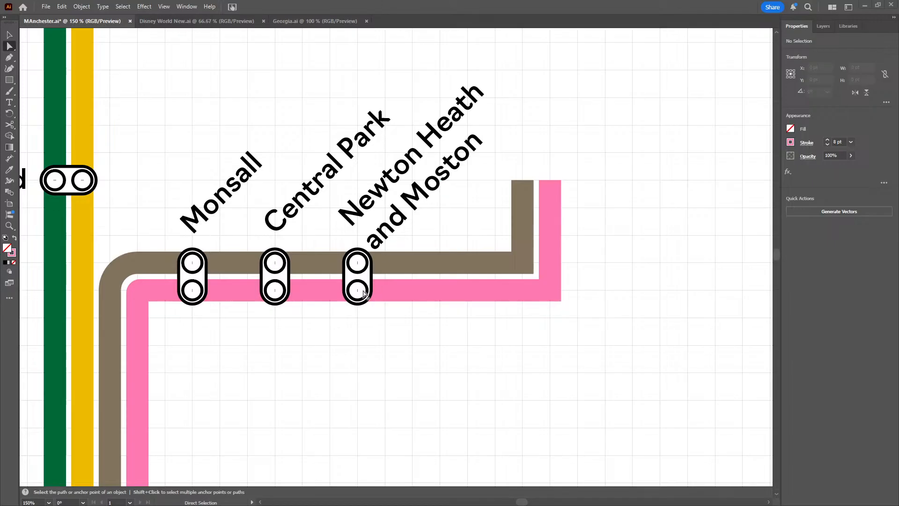
Duplicate the two-circle station marker at Newton Heath and Moston and place the copy 30 pt further along the brown and pink lines
left_click(360, 267)
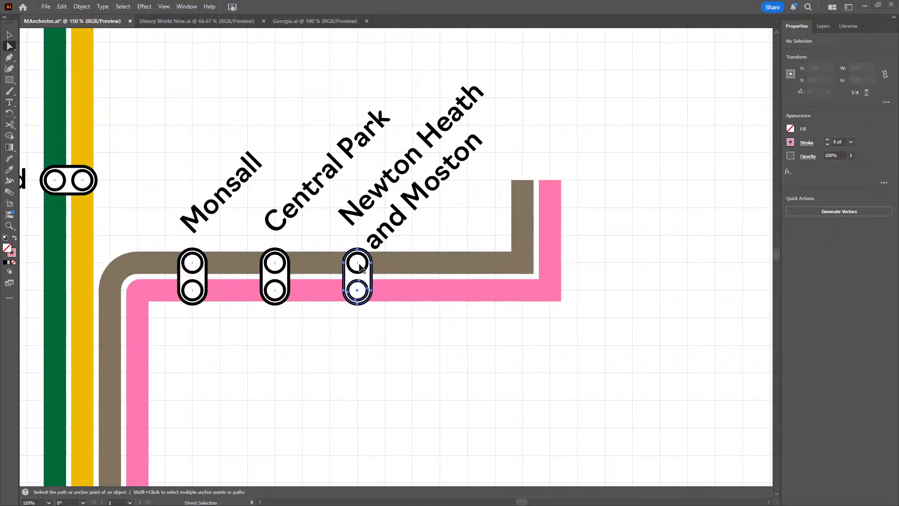
key("ctrl+v")
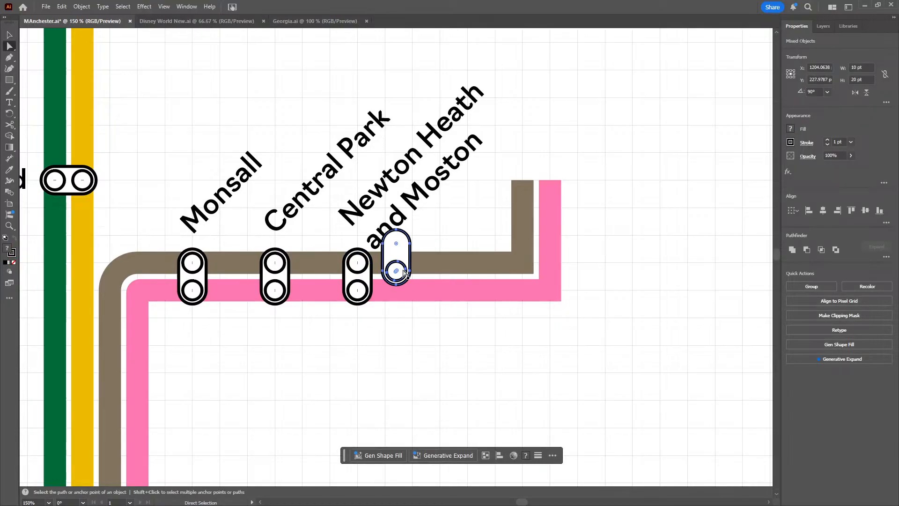
key("ctrl+z")
left_click(9, 35)
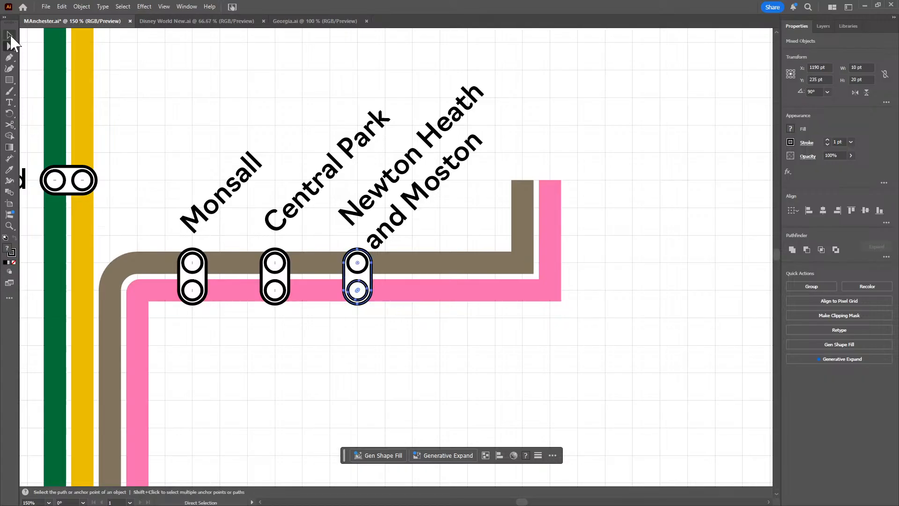
left_click(356, 271)
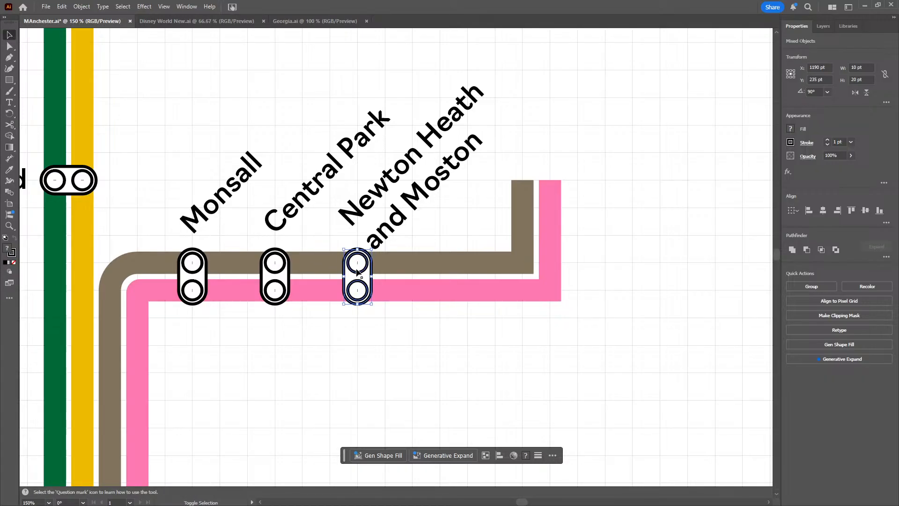
key("a")
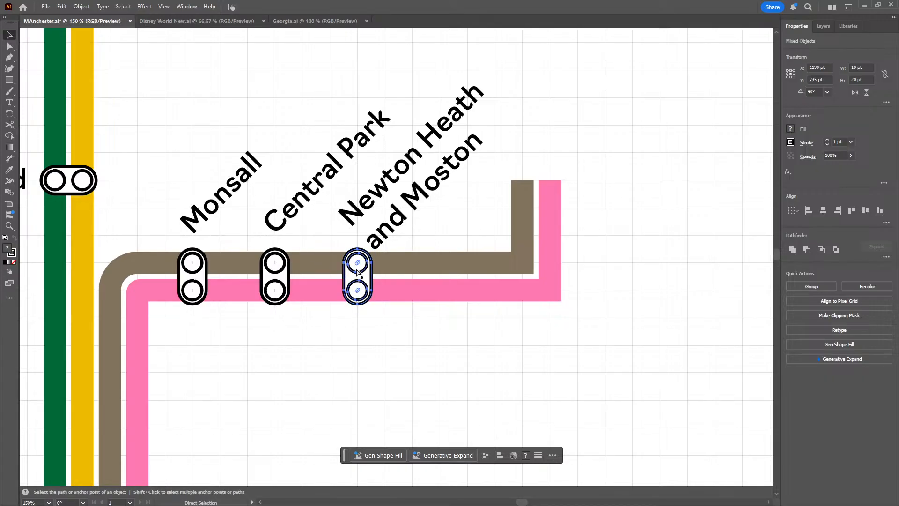
key("ctrl+v")
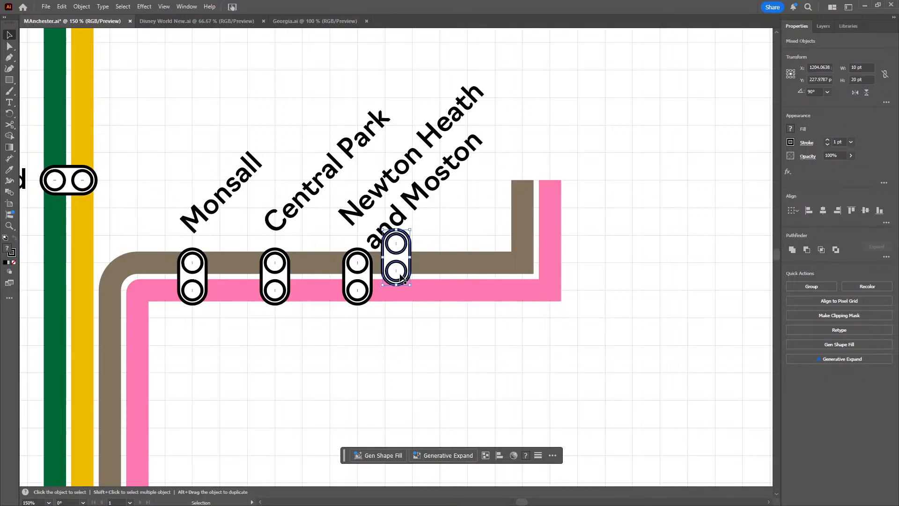
mouse_move(384, 257)
left_mouse_down()
mouse_move(455, 306)
mouse_move(427, 281)
mouse_move(437, 296)
left_mouse_up()
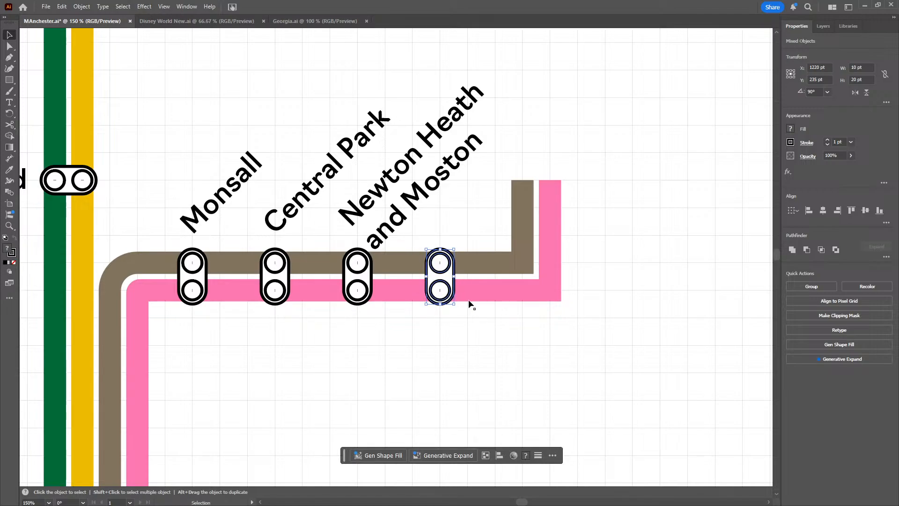
left_click(487, 329)
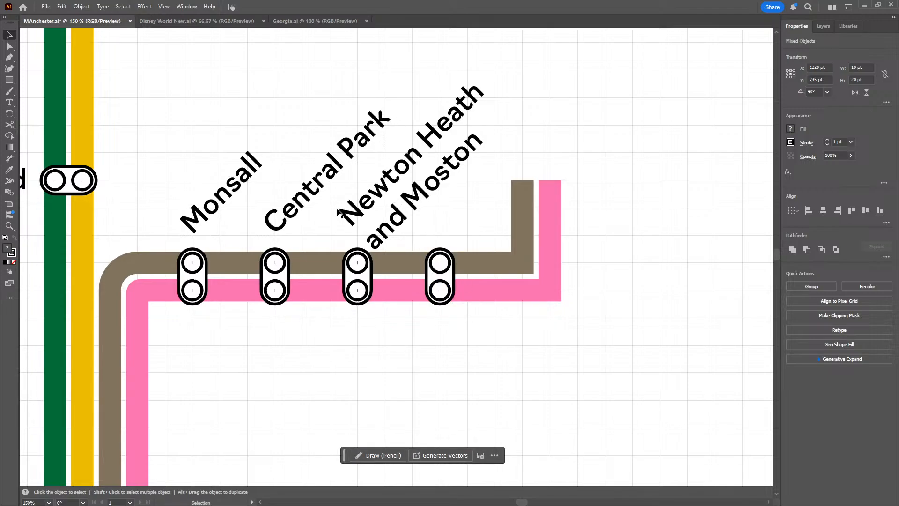
Duplicate the angled "Central Park" label and place the copy above the unlabelled fourth station marker
key("a")
left_click(303, 199)
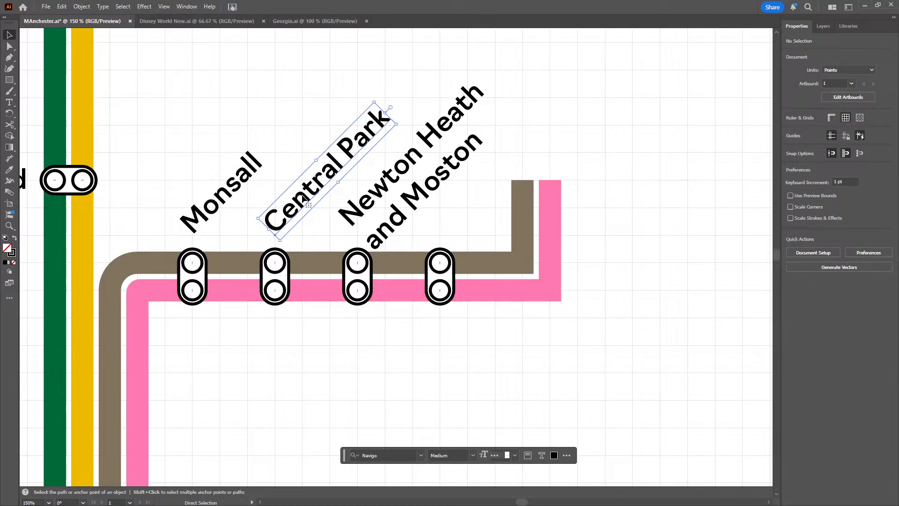
key("v")
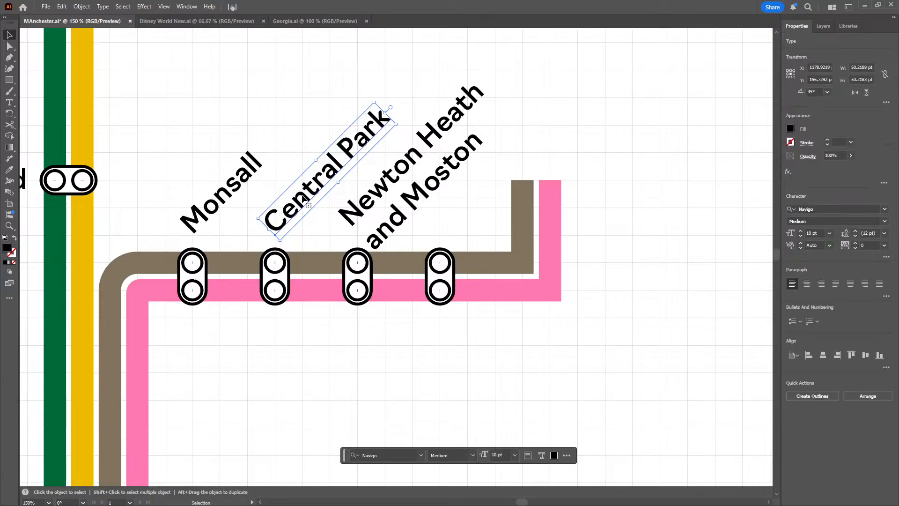
key("ctrl+c")
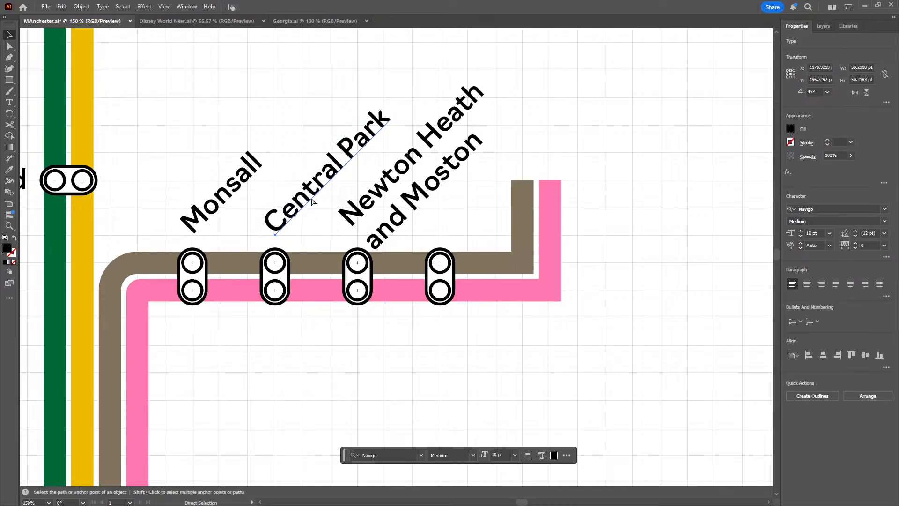
key("ctrl+v")
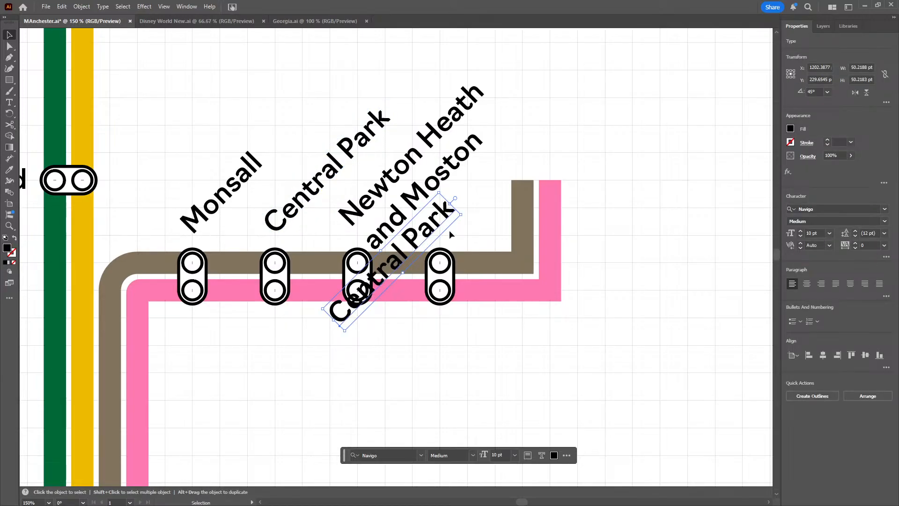
left_click_drag(370, 295, 461, 210)
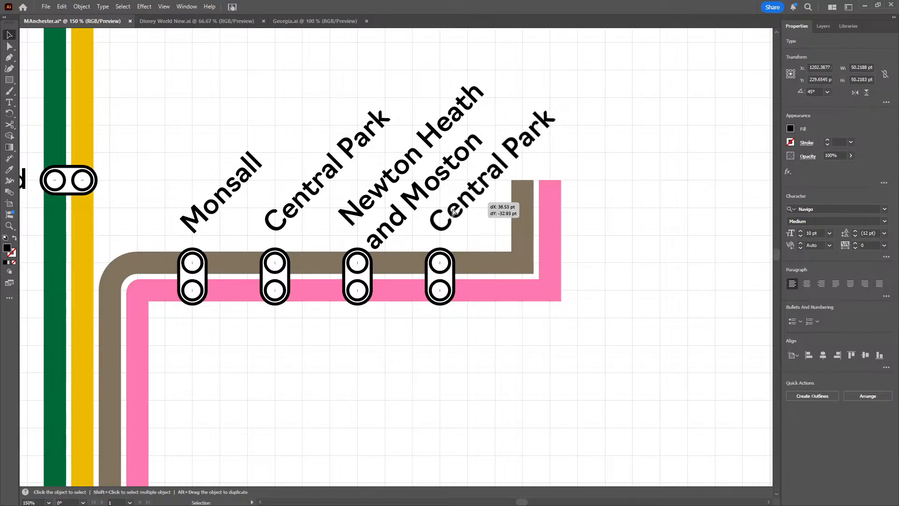
key("ctrl+a")
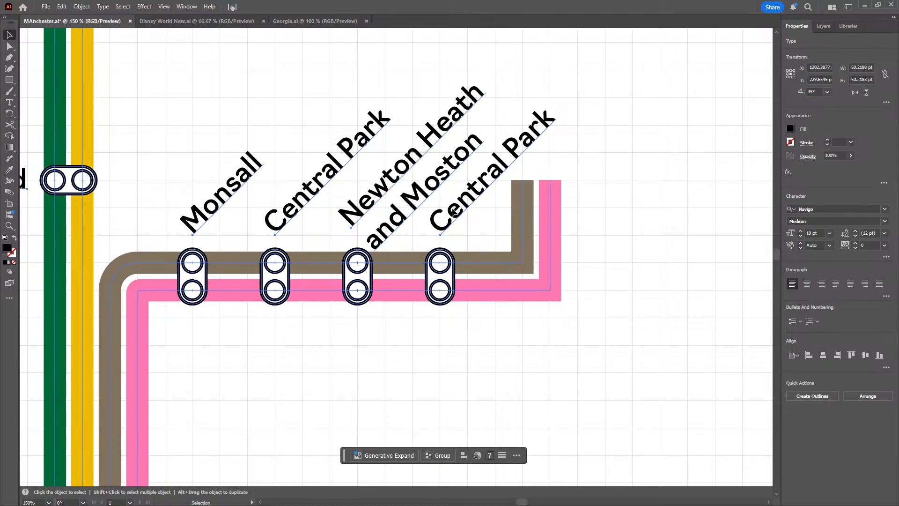
key("f")
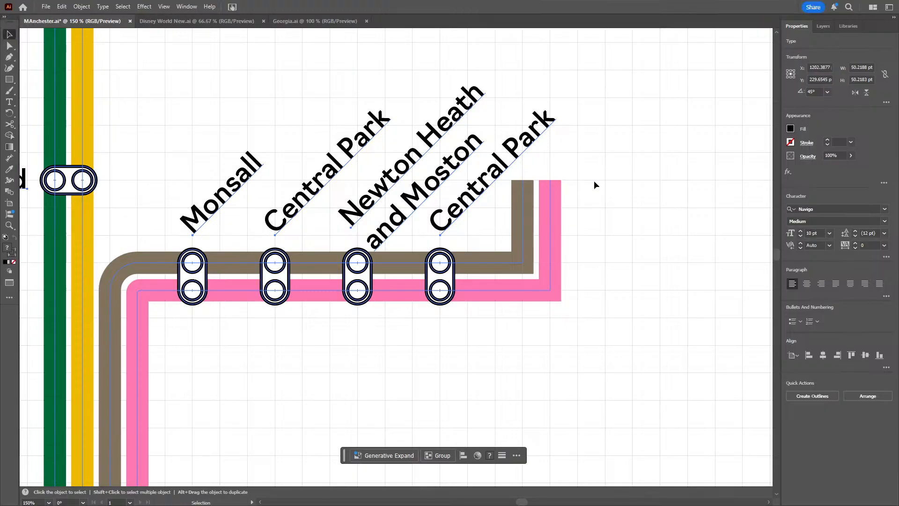
key("f")
key("f")
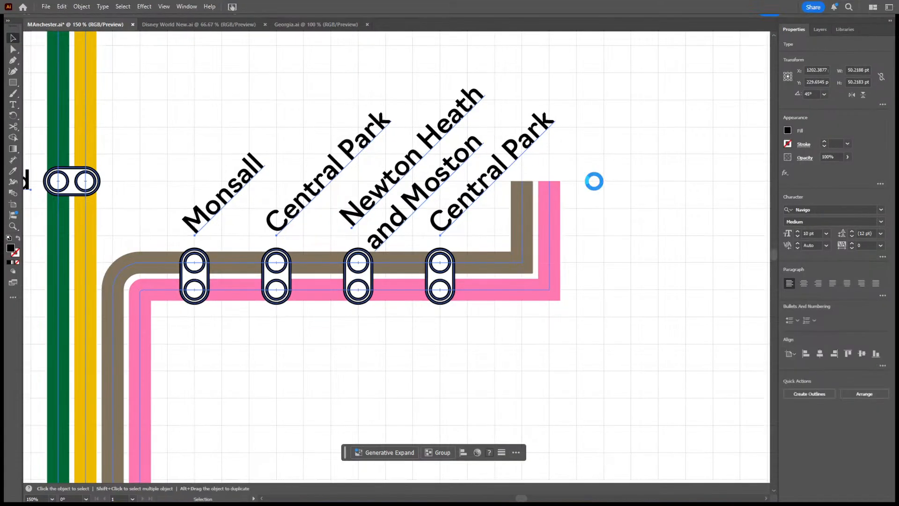
key("f")
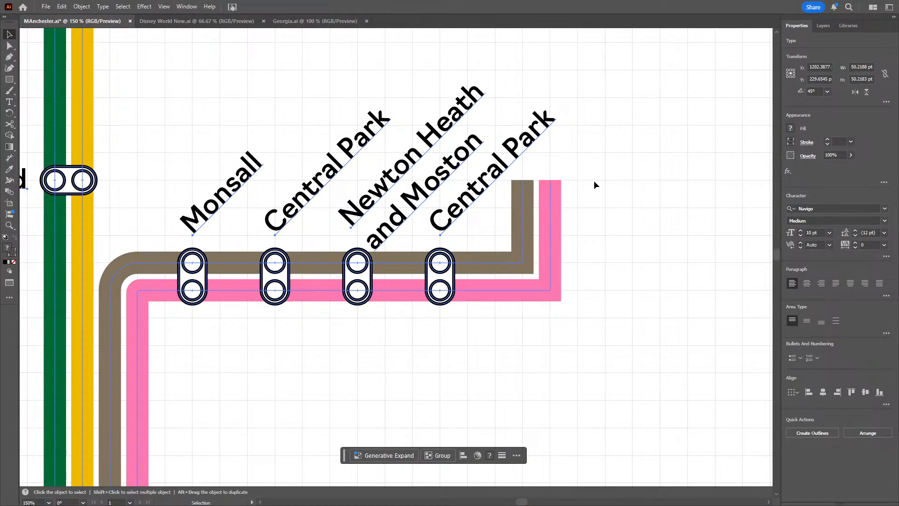
key("a")
key("i")
key("l")
key("s")
key("w")
key("o")
key("r")
key("t")
key("h")
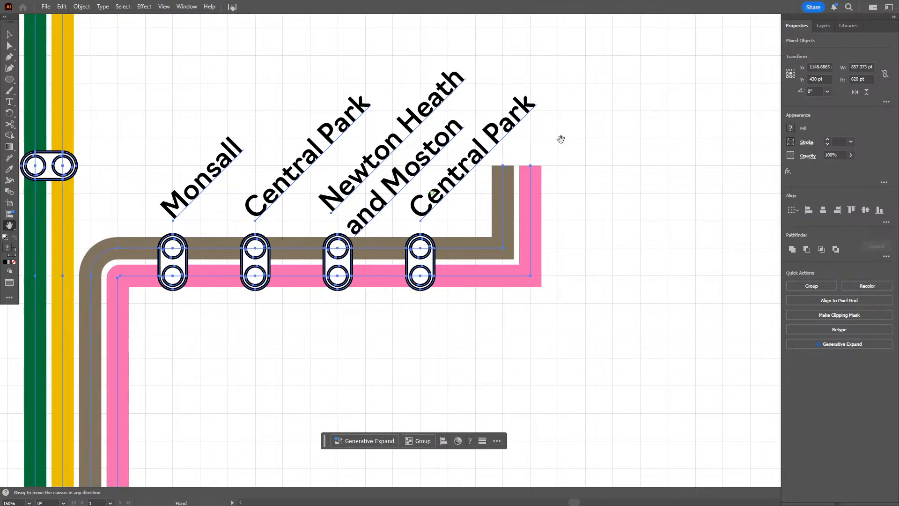
key("ctrl+z")
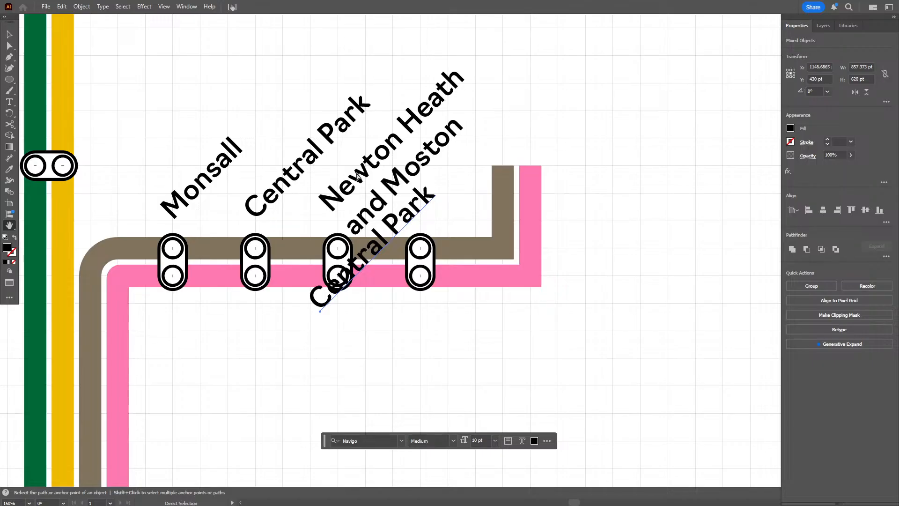
key("ctrl+shift+z")
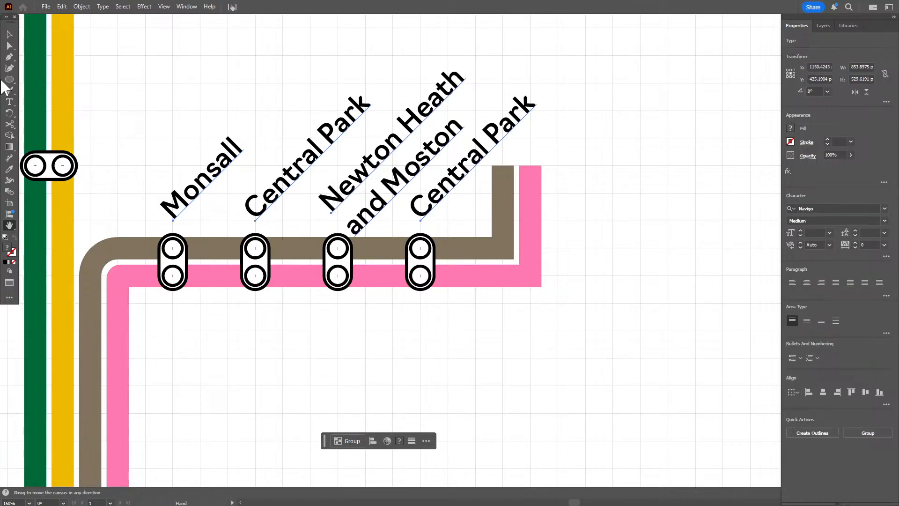
Examine the toolbar's tool list and layout options and the available screen modes
left_click(10, 299)
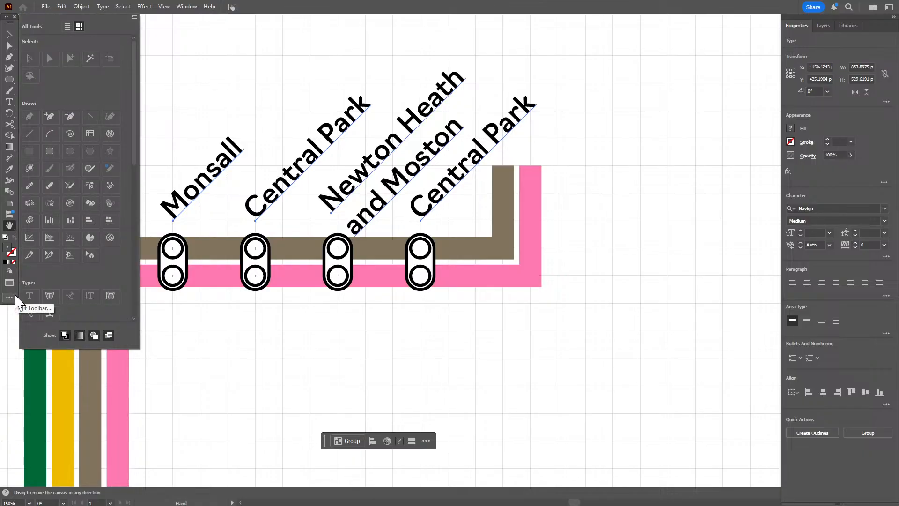
left_click(66, 26)
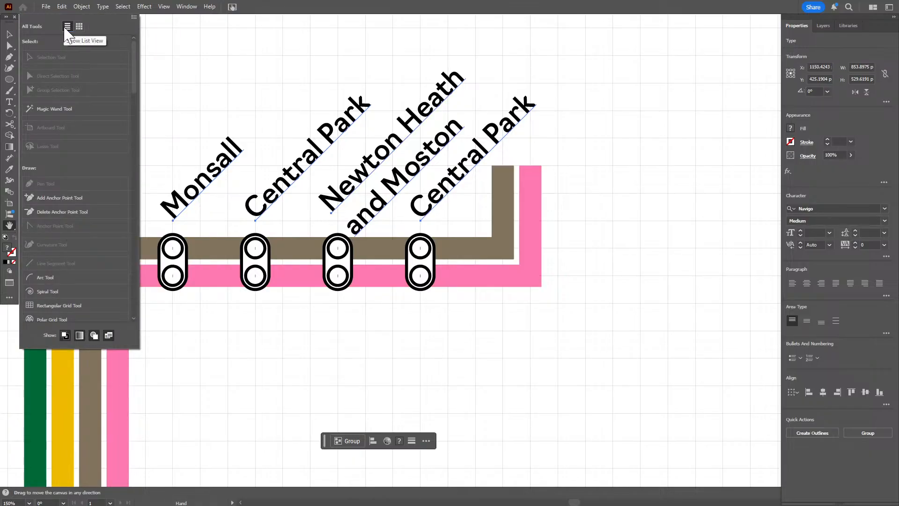
left_click(134, 17)
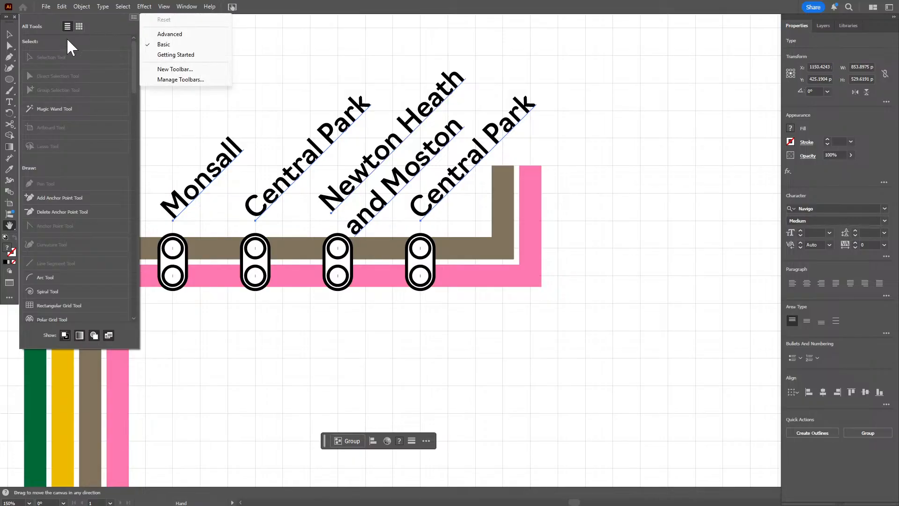
left_click(10, 21)
left_click(6, 17)
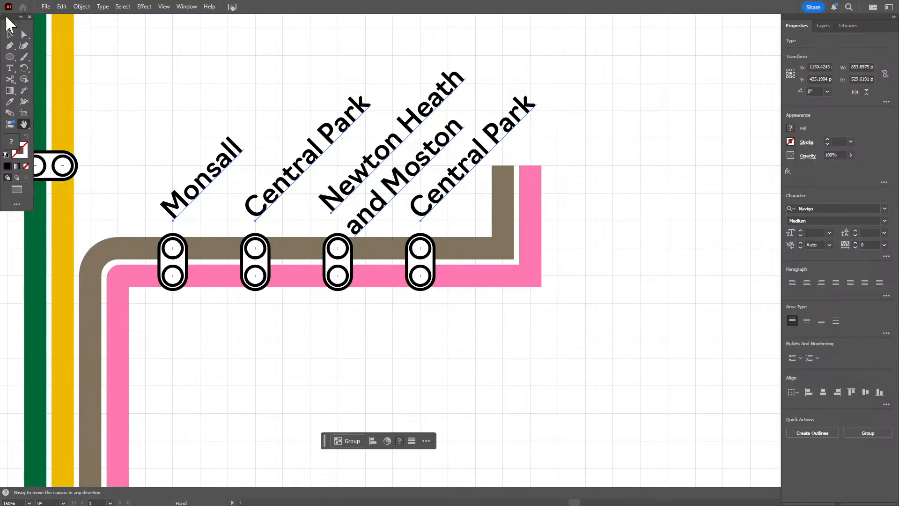
left_click(20, 16)
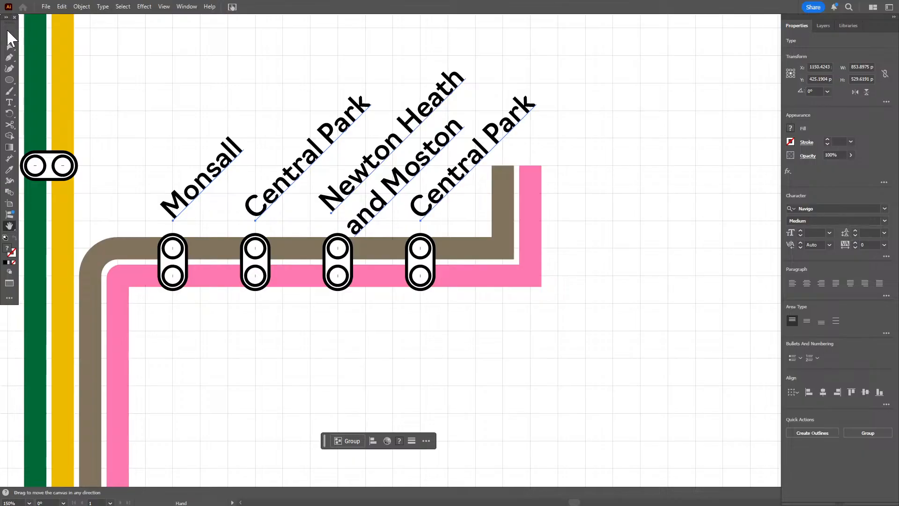
left_click_drag(7, 29, 6, 38)
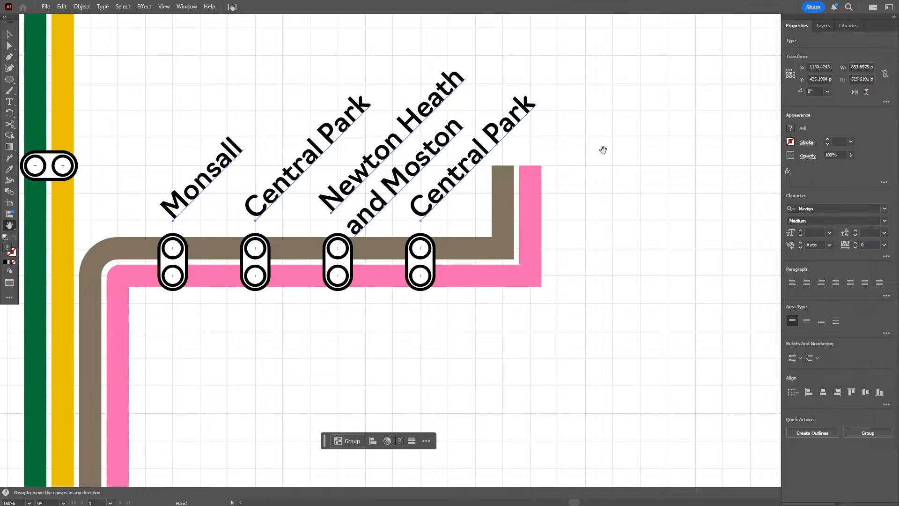
left_click(164, 7)
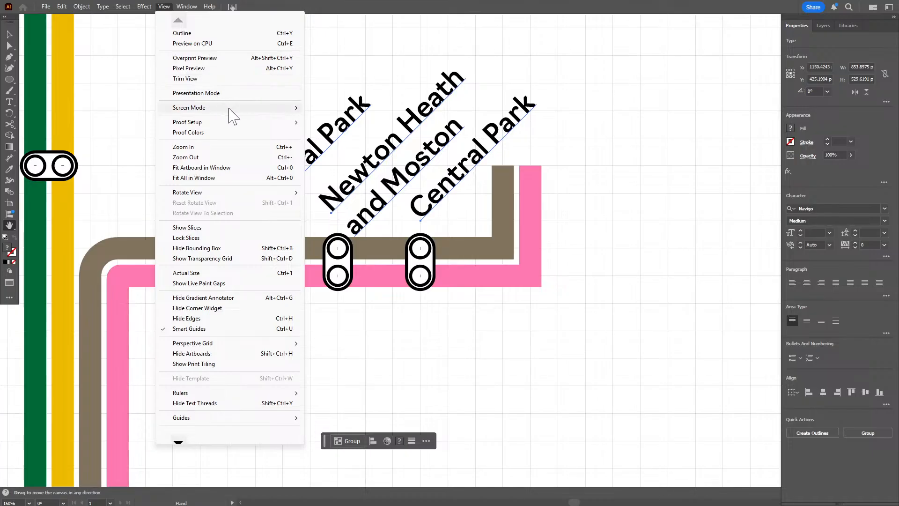
mouse_move(229, 109)
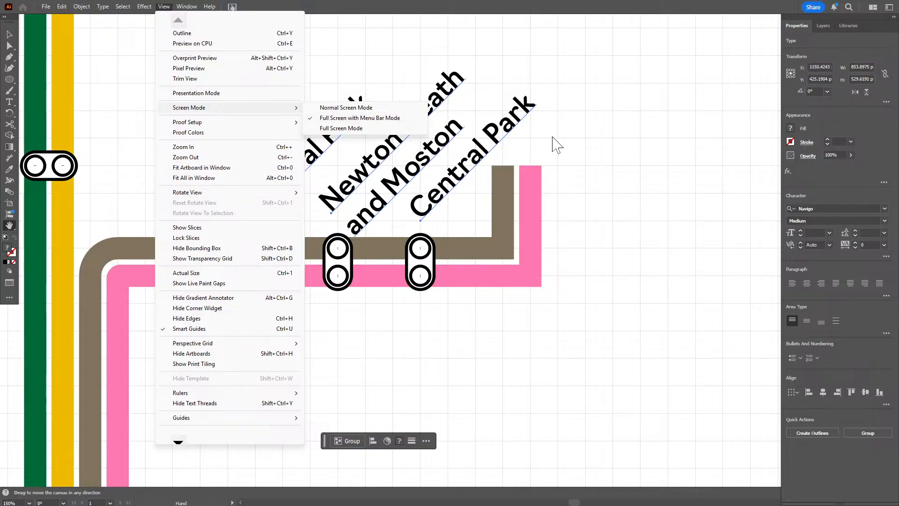
left_click(614, 151)
Replace the text of the duplicated "Central Park" label above the fourth station marker with "Failsworth"
left_click(13, 33)
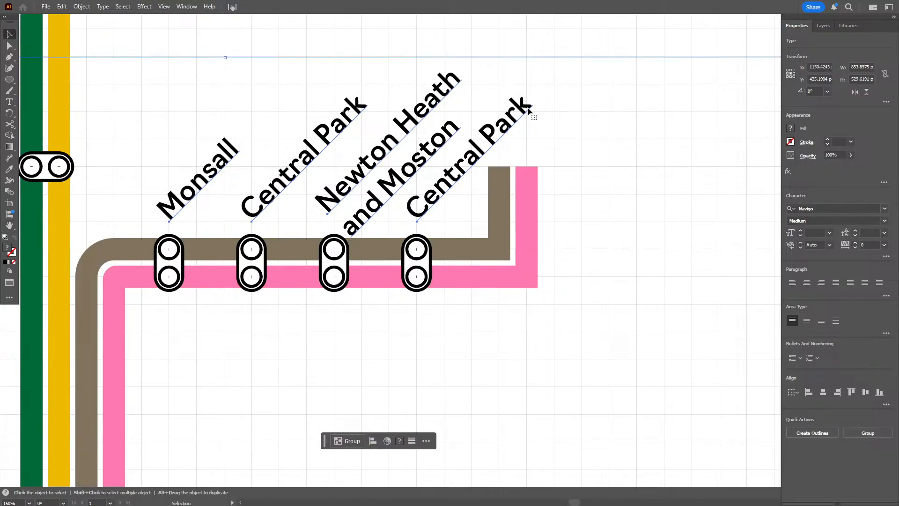
left_click(576, 52)
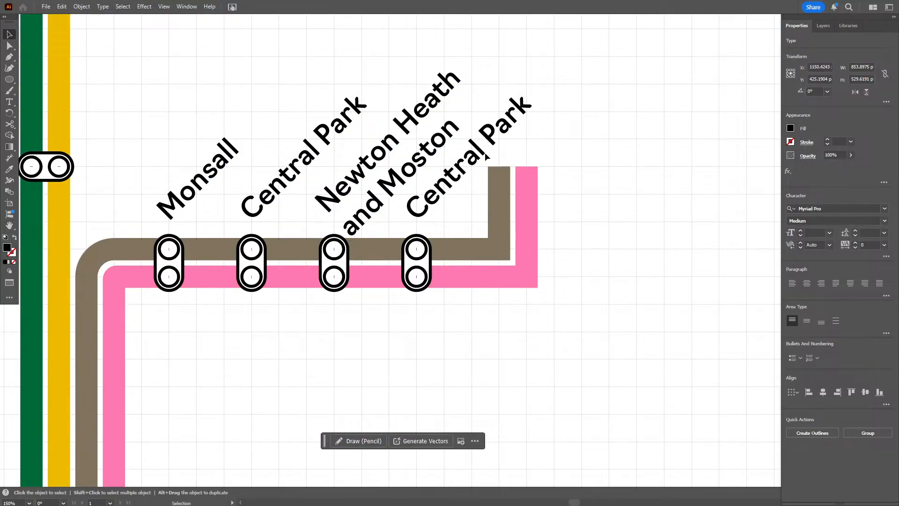
key("t")
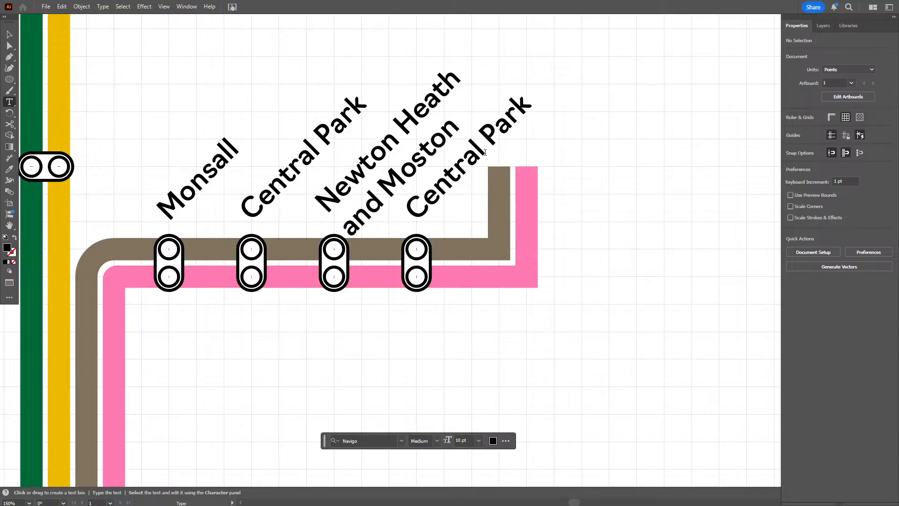
left_click(484, 152)
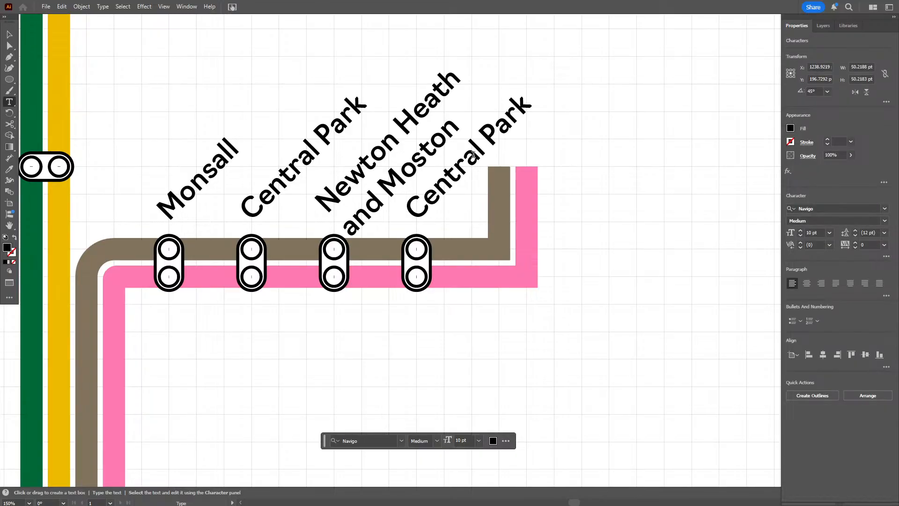
triple_click(473, 154)
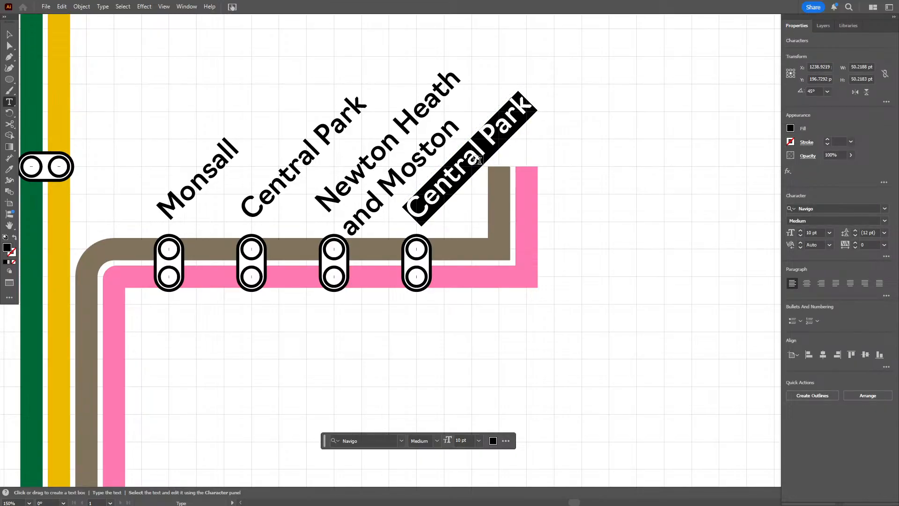
type("Failsworth")
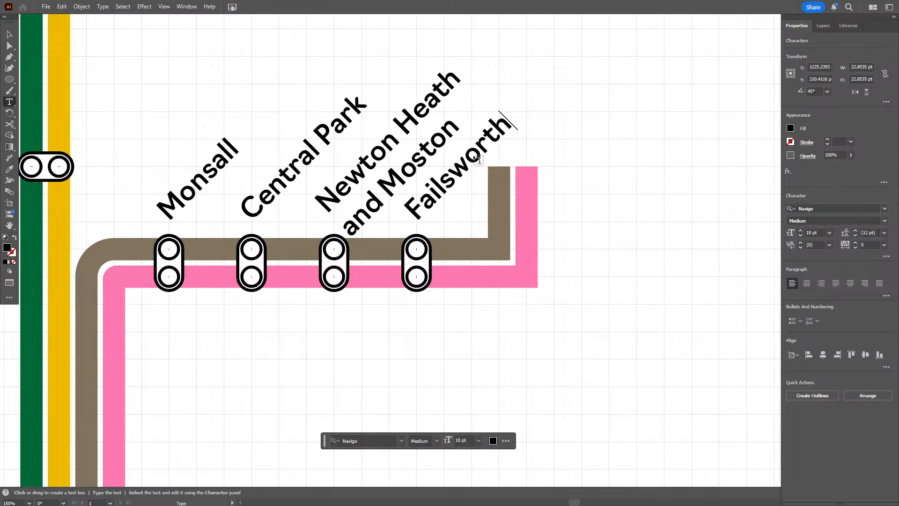
left_click(9, 34)
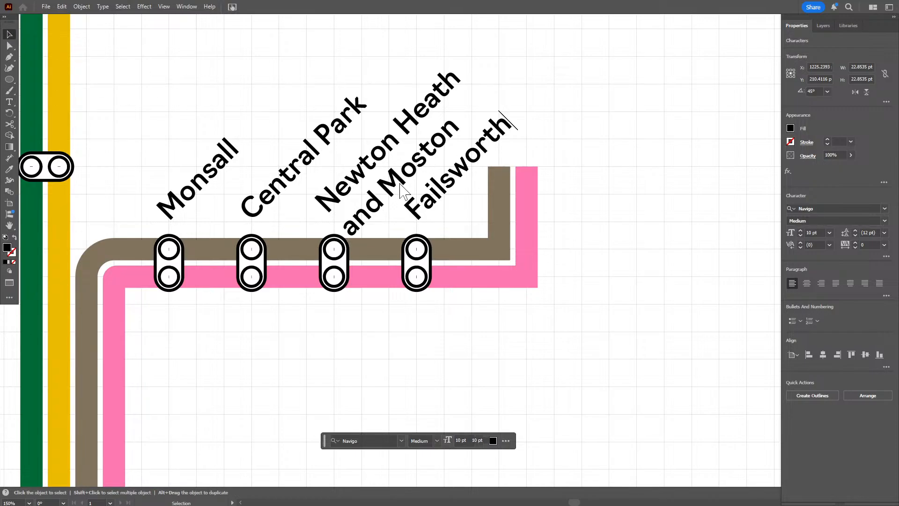
left_click(399, 206)
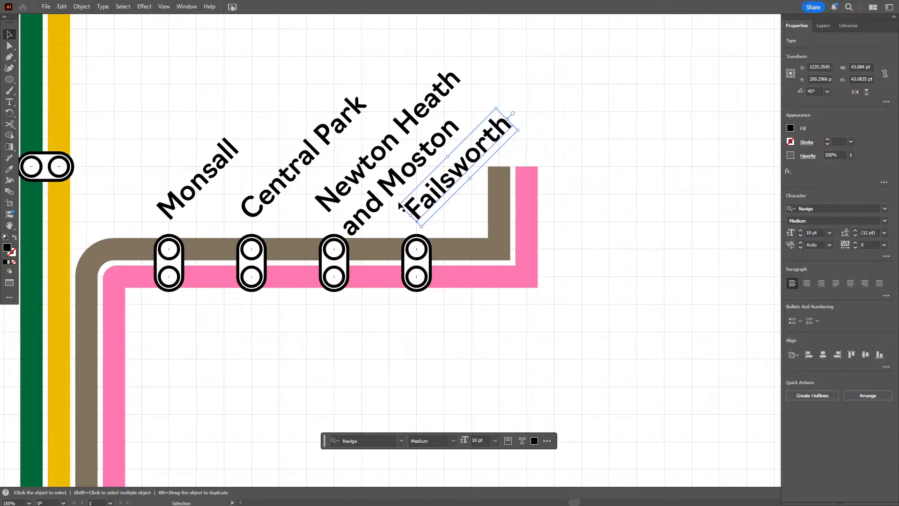
left_click(446, 300)
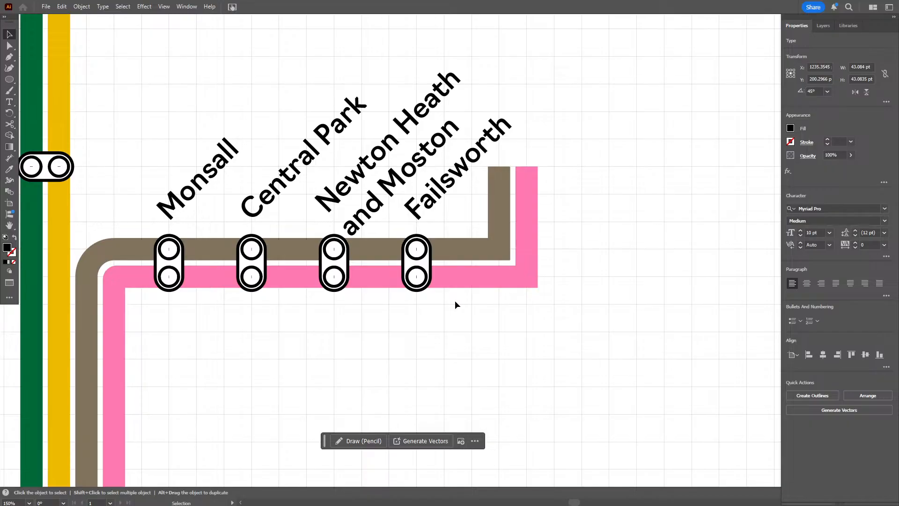
scroll(456, 302, "down", 3)
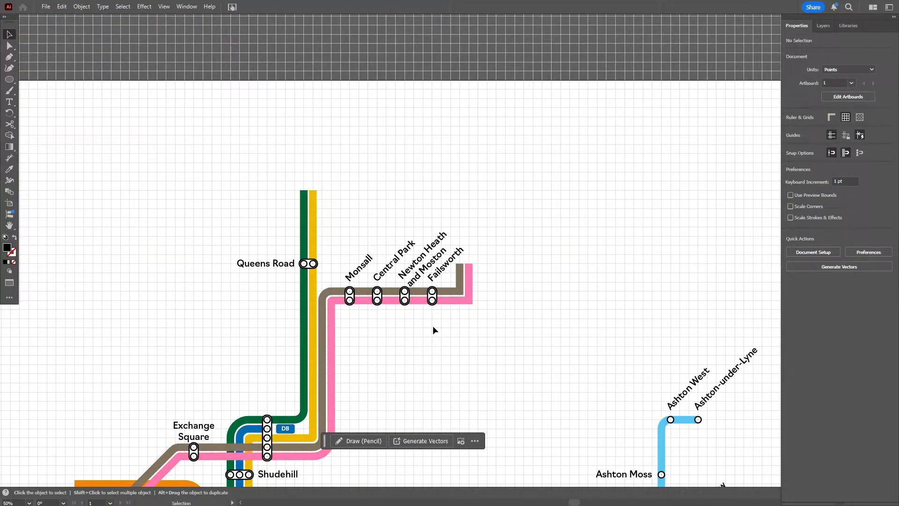
left_click_drag(433, 331, 504, 132)
scroll(492, 203, "down", 1)
left_click_drag(507, 203, 437, 207)
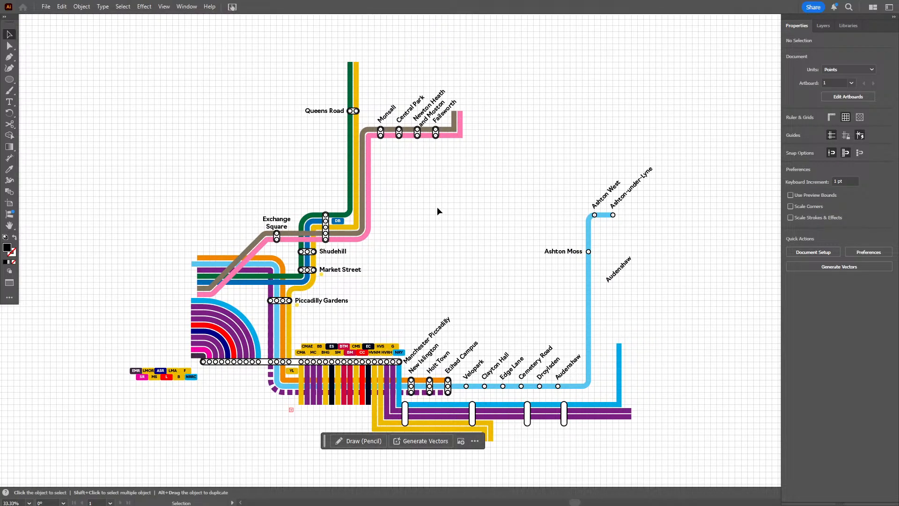